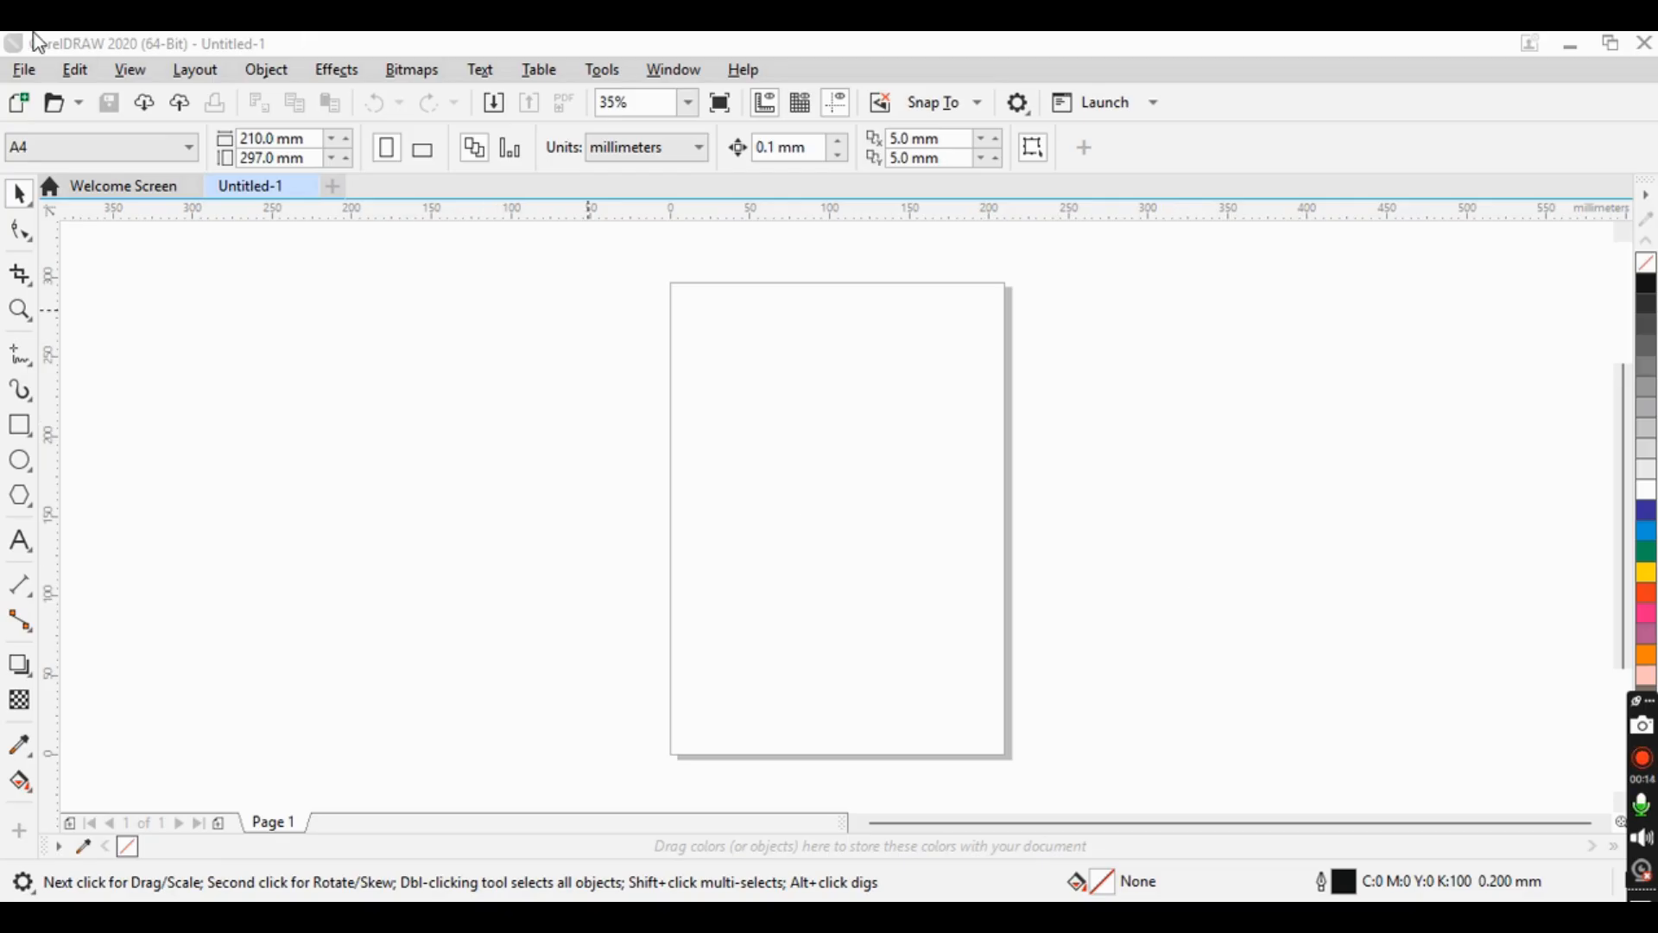
pyautogui.click(77, 75)
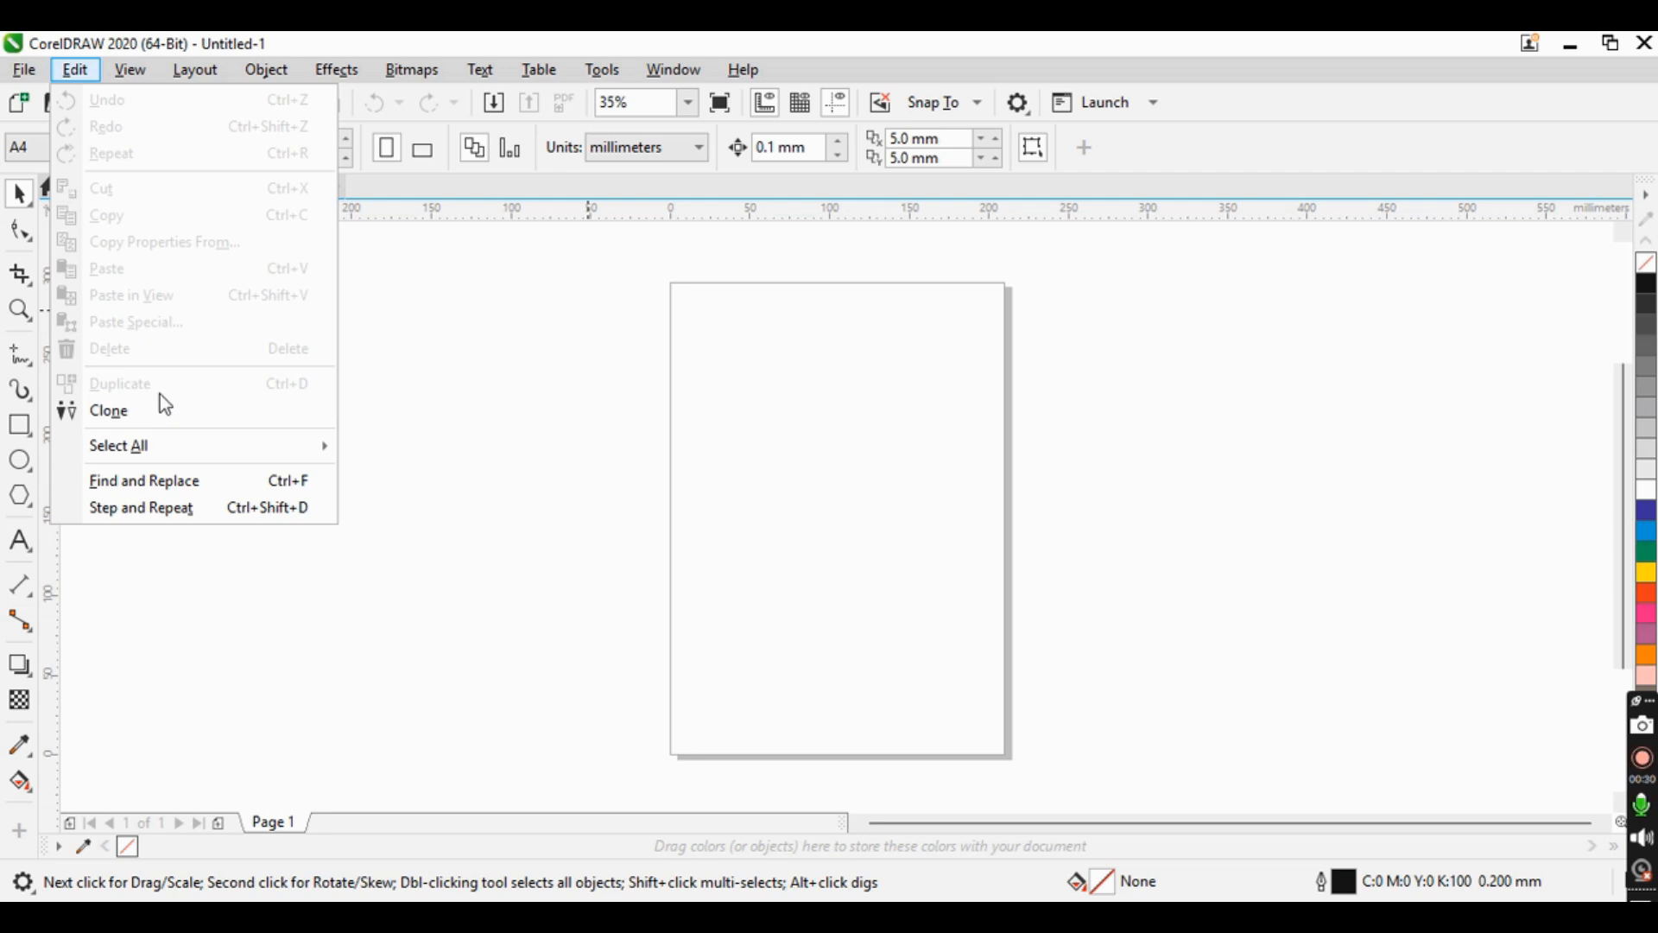
pyautogui.moveTo(161, 456)
pyautogui.click(128, 71)
pyautogui.click(127, 71)
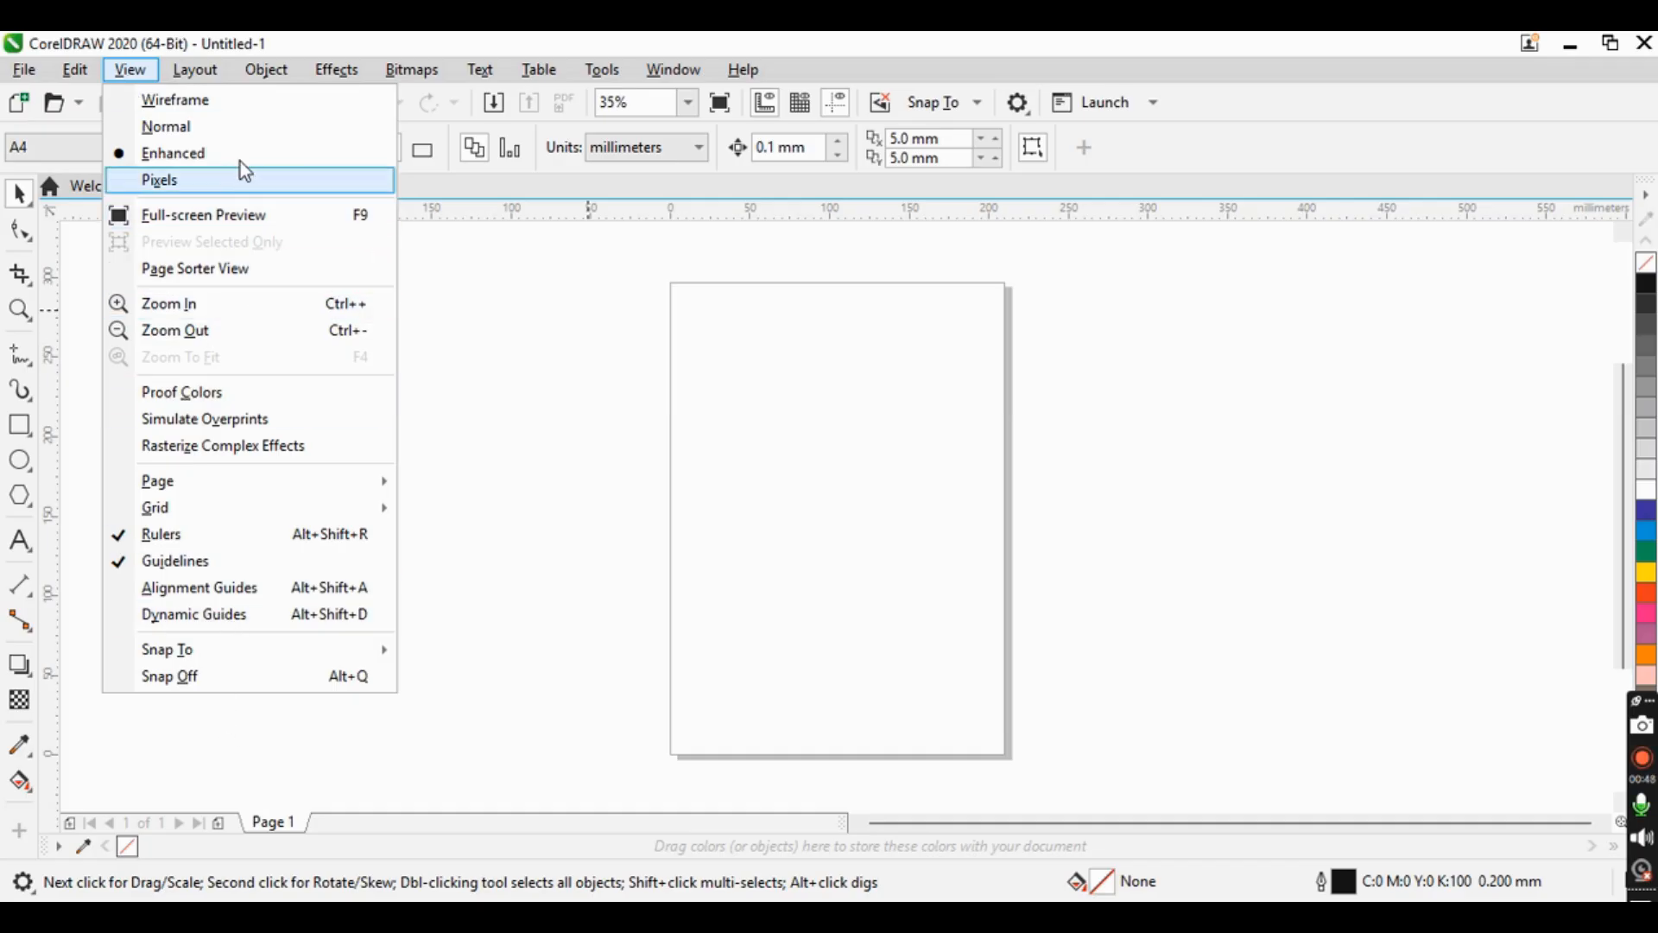
pyautogui.click(691, 403)
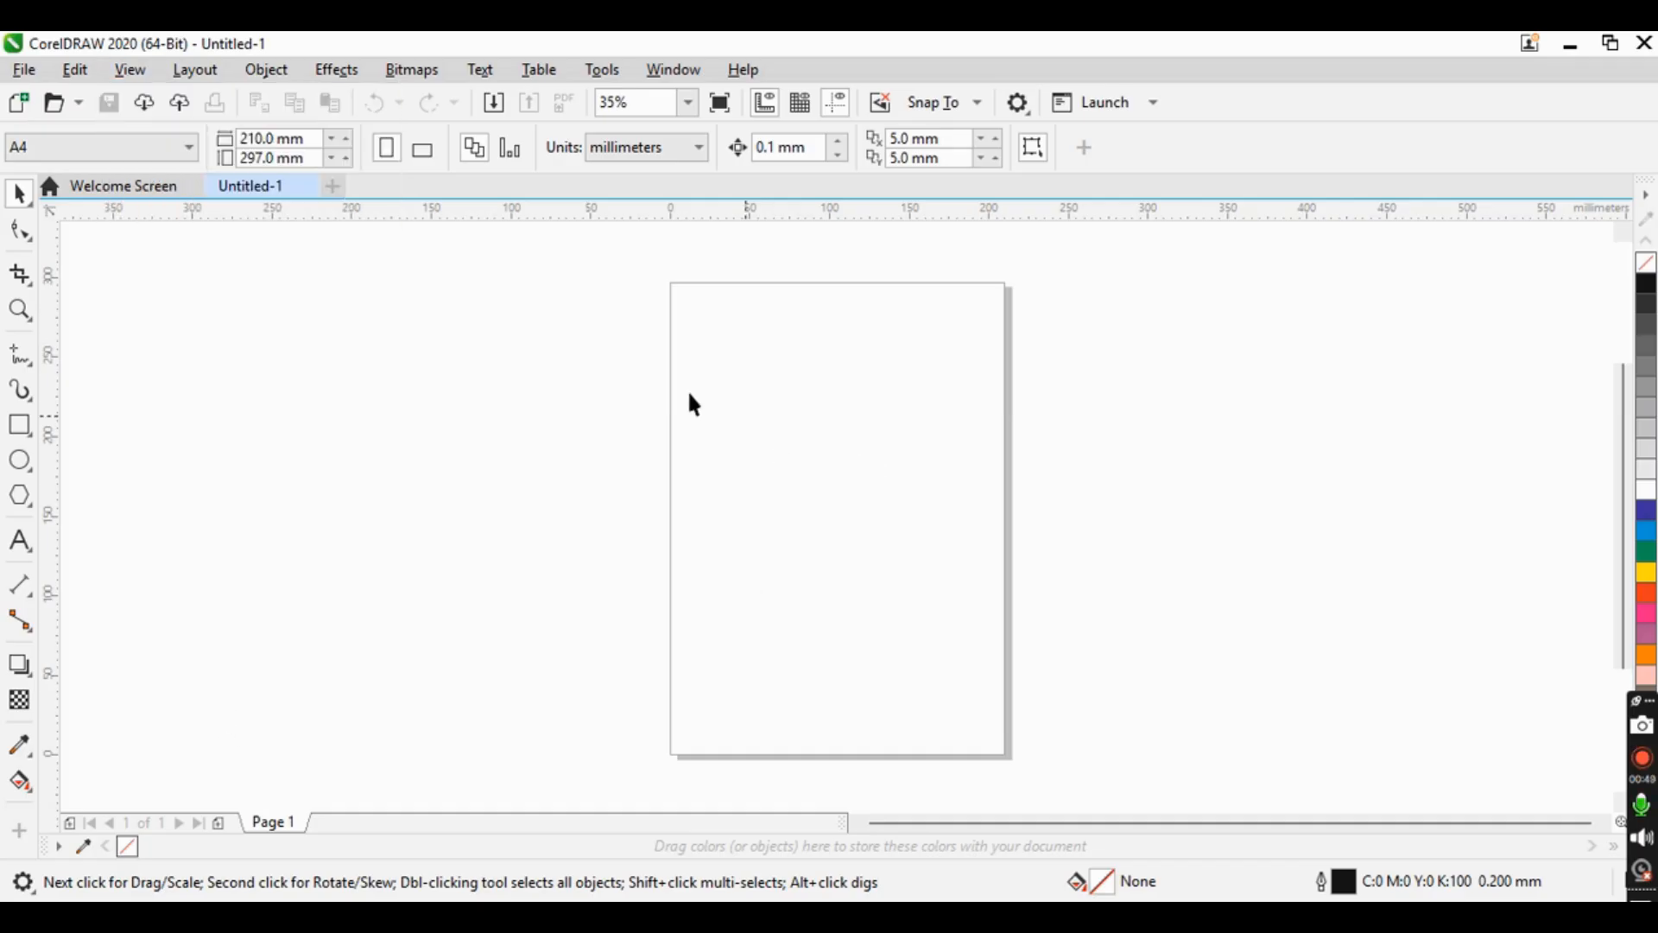
# - Open the drawing hema2 from the Desktop folder
pyautogui.click(54, 103)
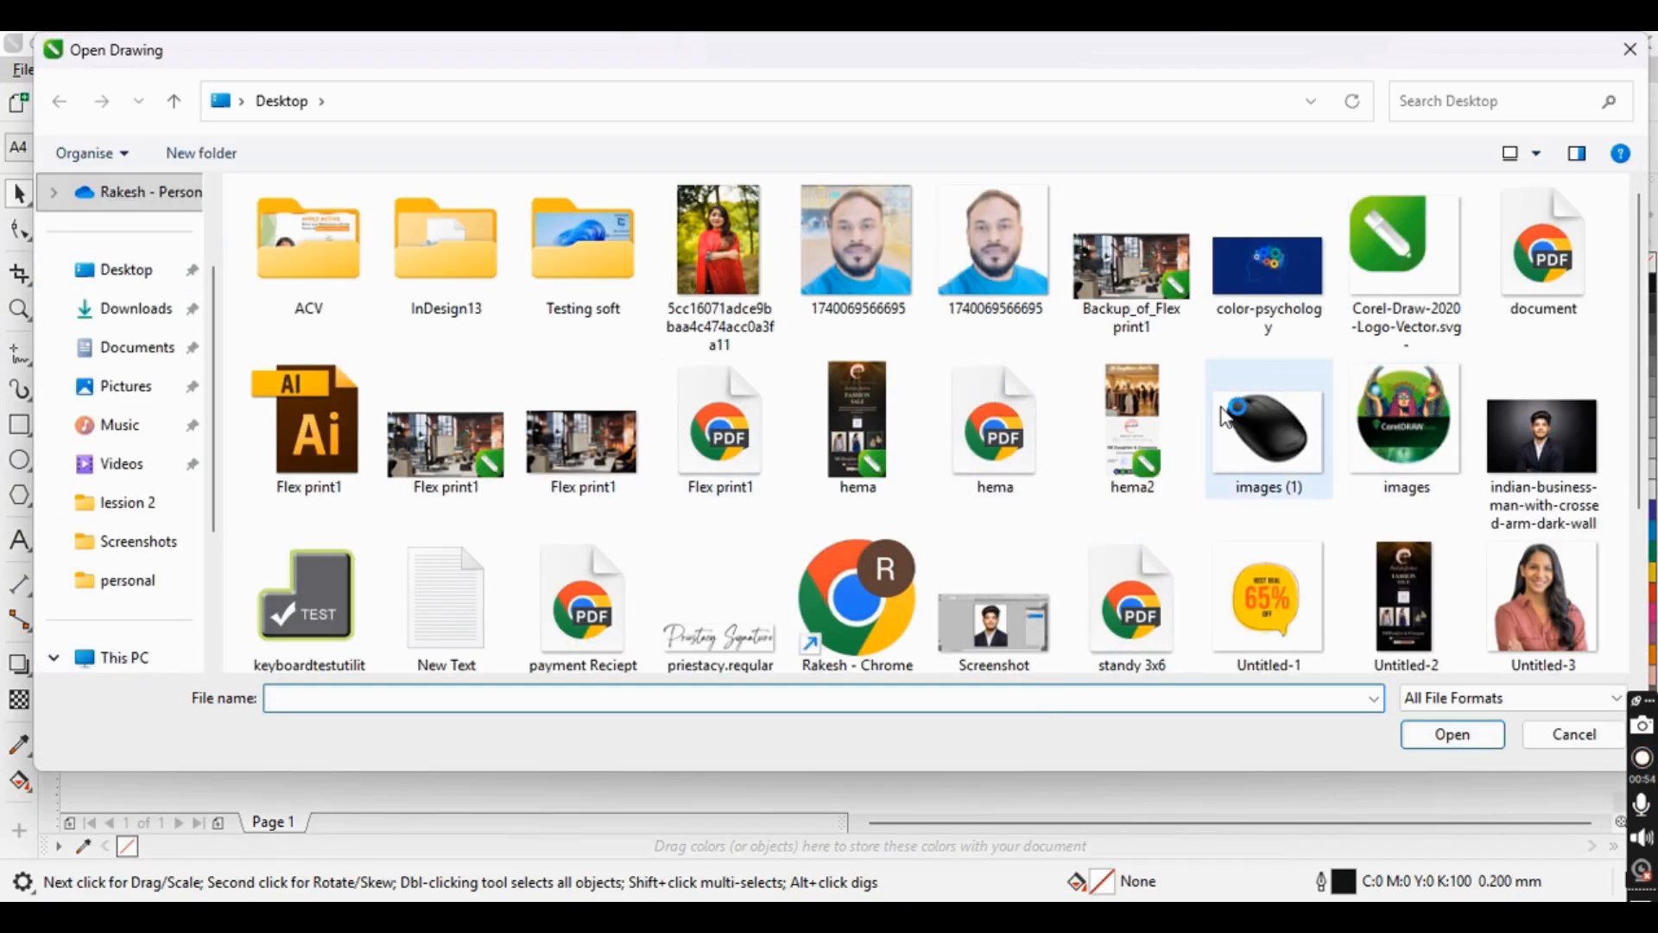
pyautogui.click(1132, 423)
pyautogui.click(1482, 782)
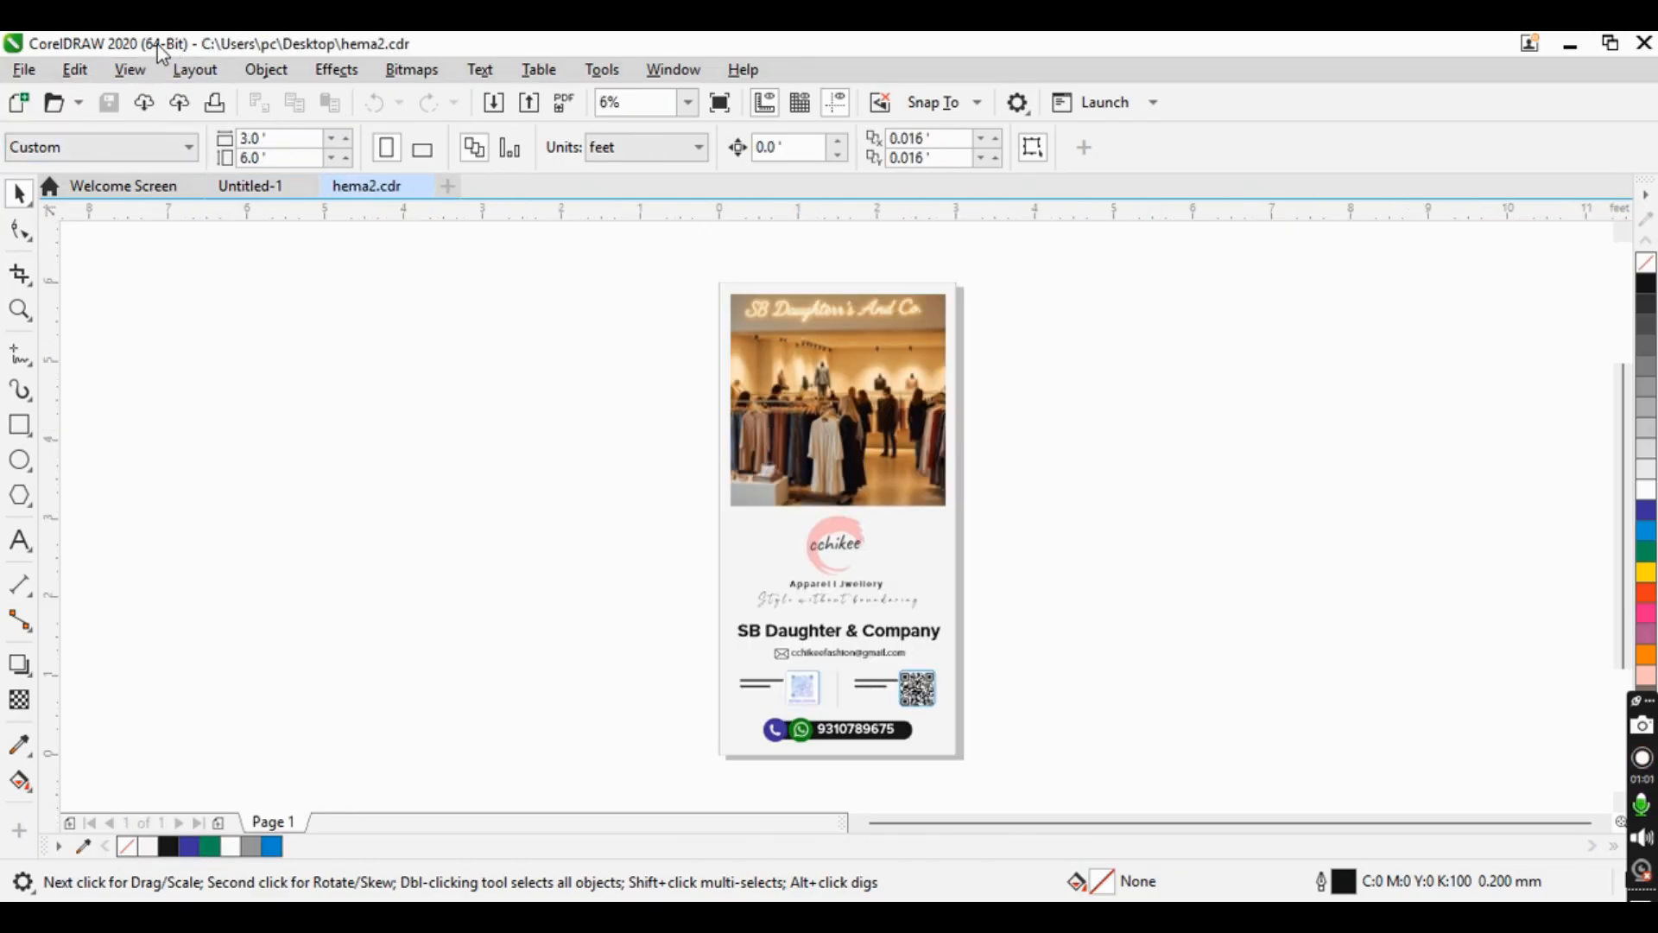
# - Switch the display of the hema2 banner to Wireframe view
pyautogui.click(130, 69)
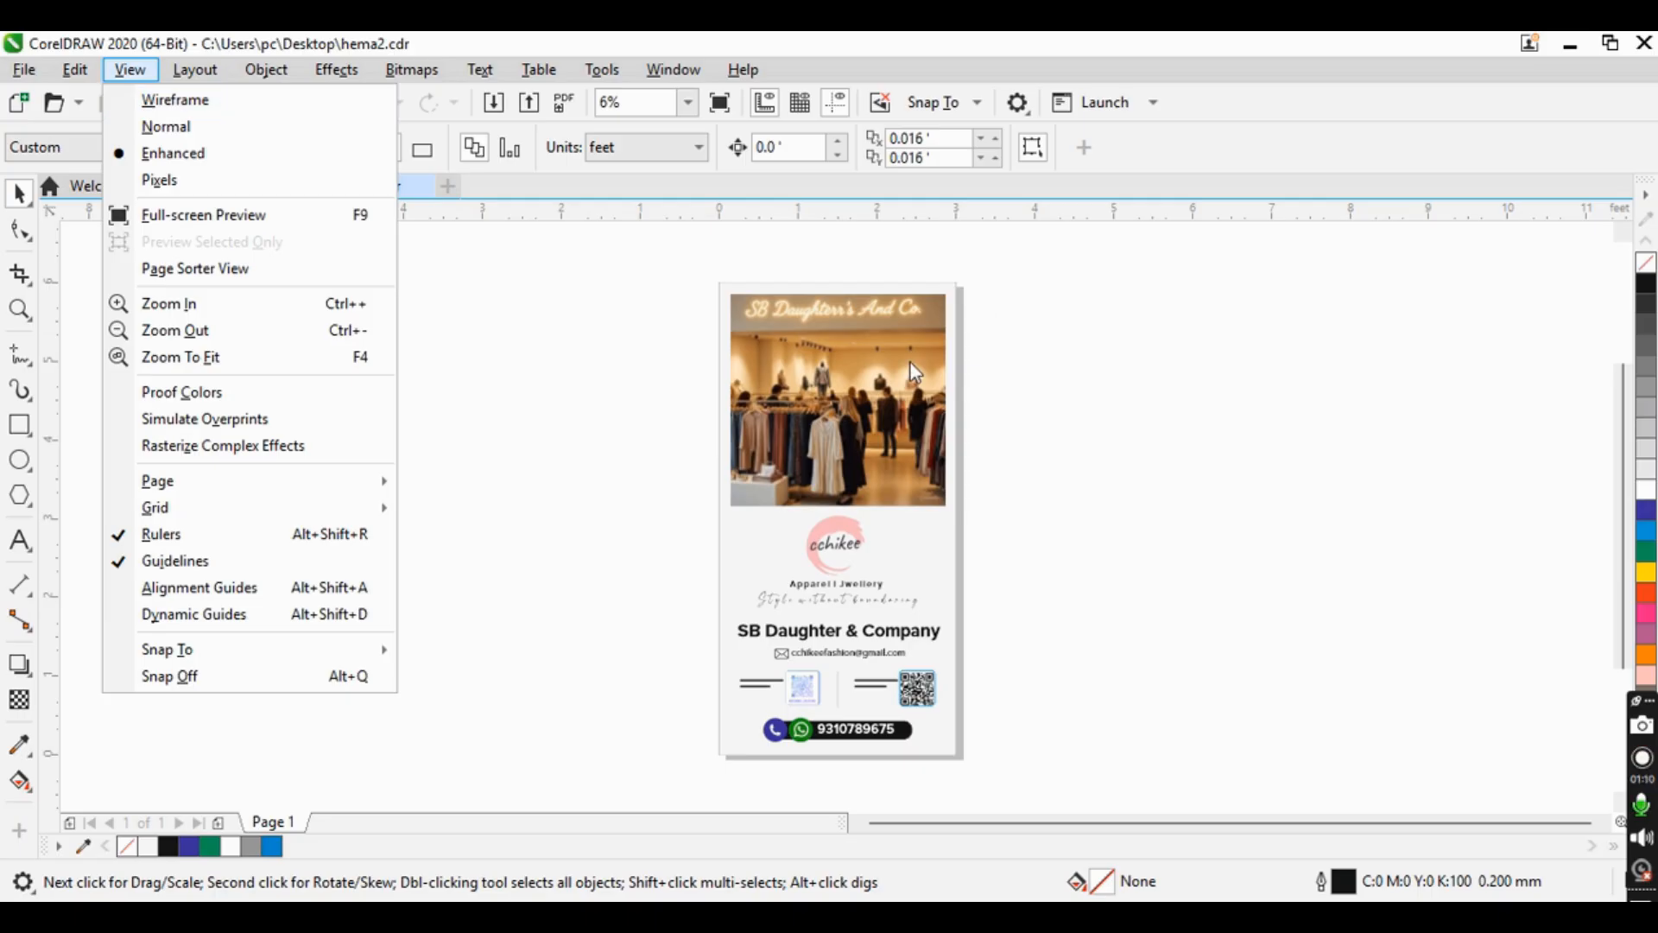
pyautogui.click(810, 386)
pyautogui.scroll(3, 834, 427)
pyautogui.scroll(-1, 666, 487)
pyautogui.scroll(-6, 666, 487)
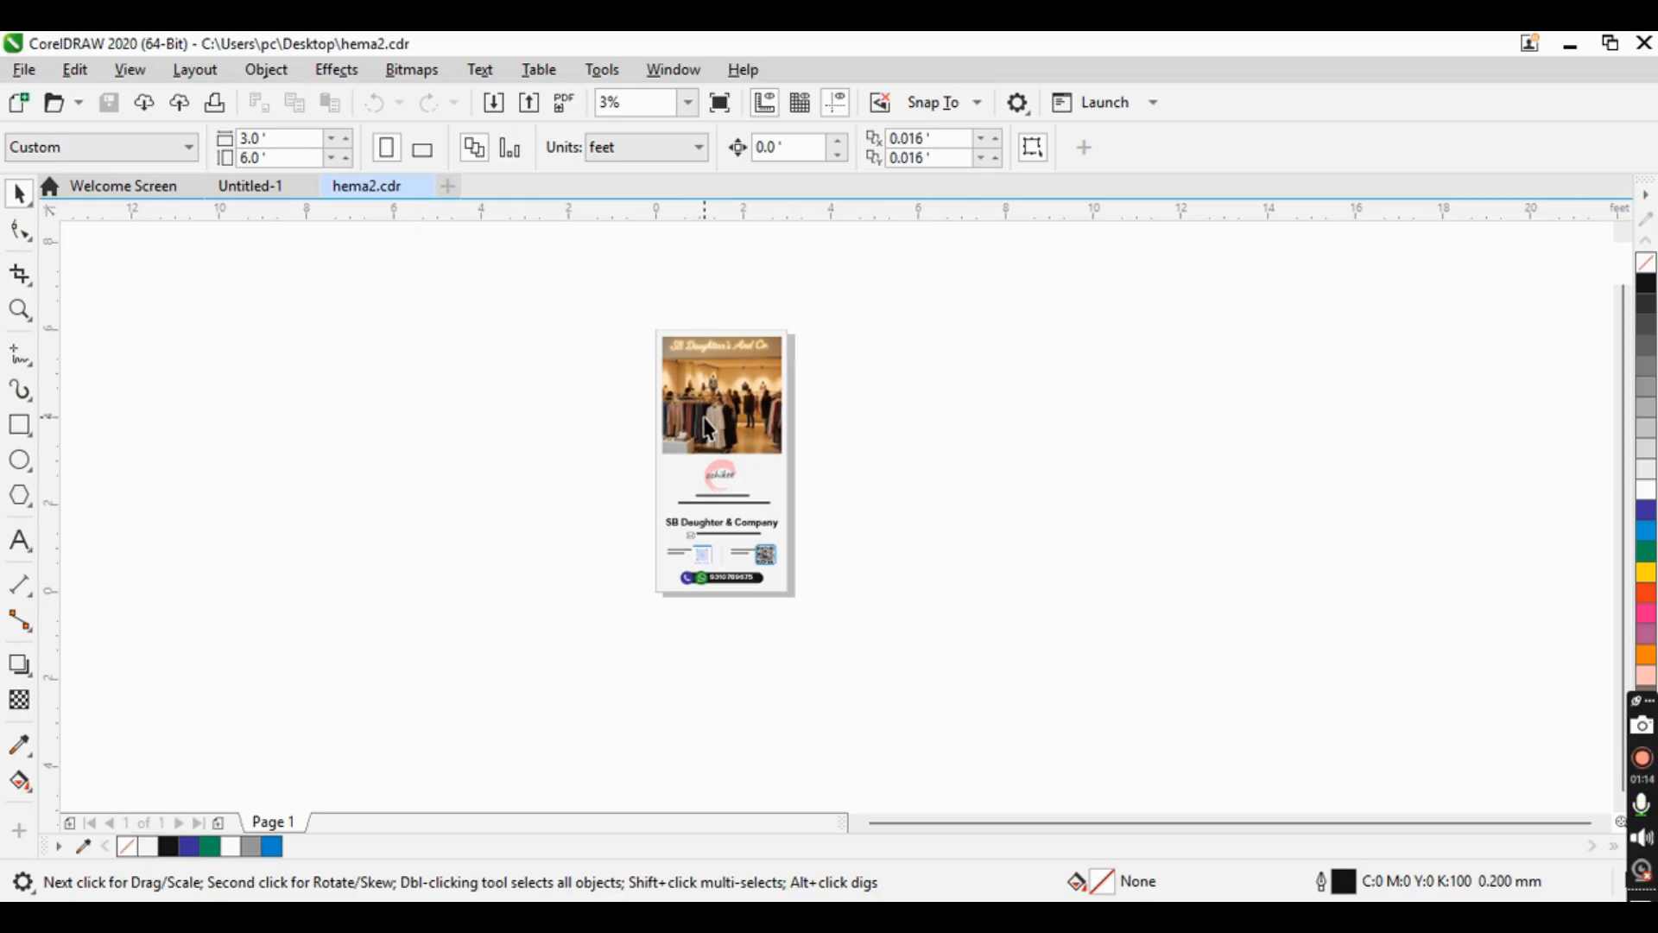
pyautogui.scroll(1, 708, 423)
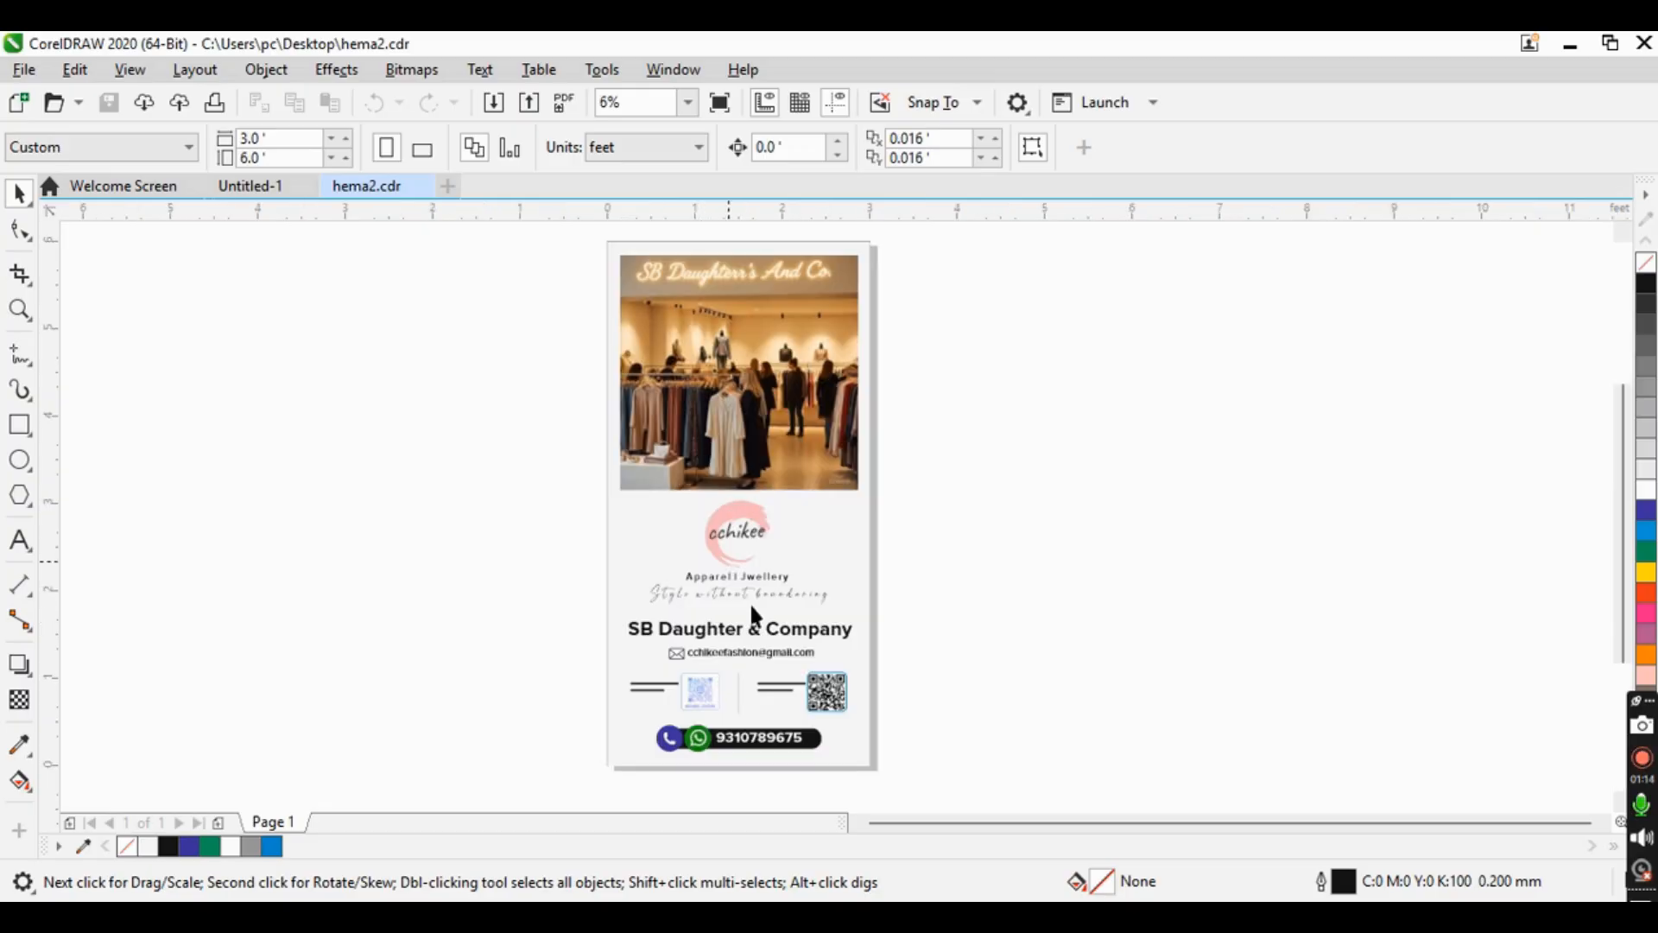
pyautogui.click(130, 69)
pyautogui.click(161, 102)
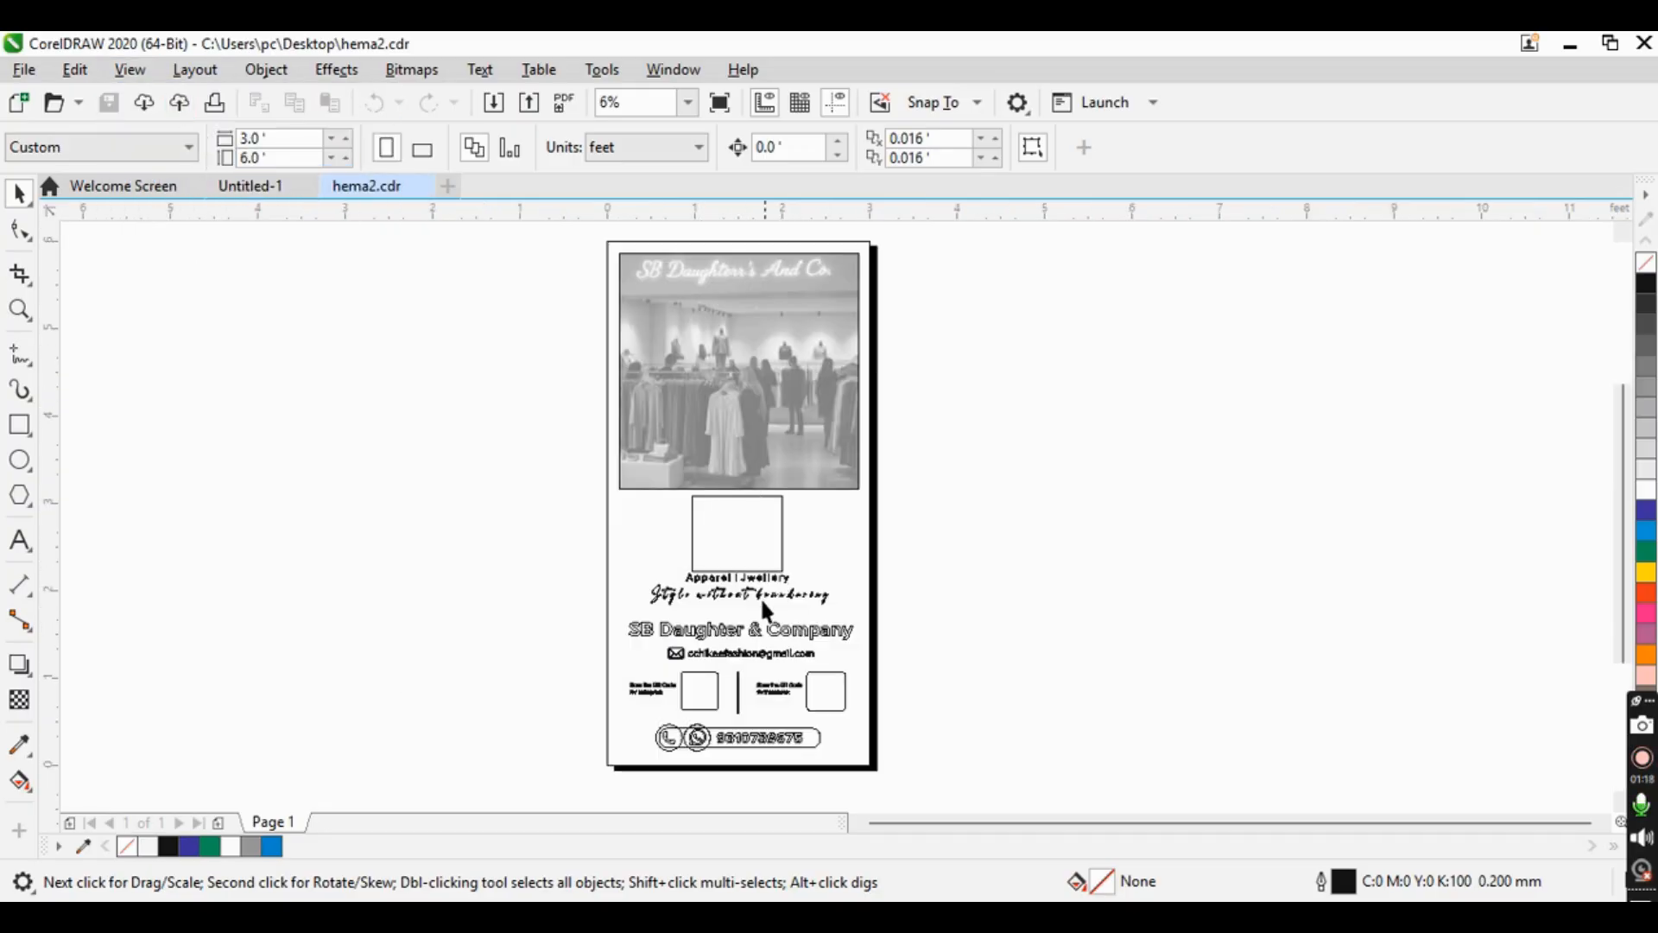
# - Examine the wireframe outlines of the banner's photo, logo frame, slogan, company name, contact lines and QR code frames
pyautogui.scroll(3, 760, 598)
pyautogui.scroll(-2, 755, 646)
pyautogui.scroll(-1, 760, 406)
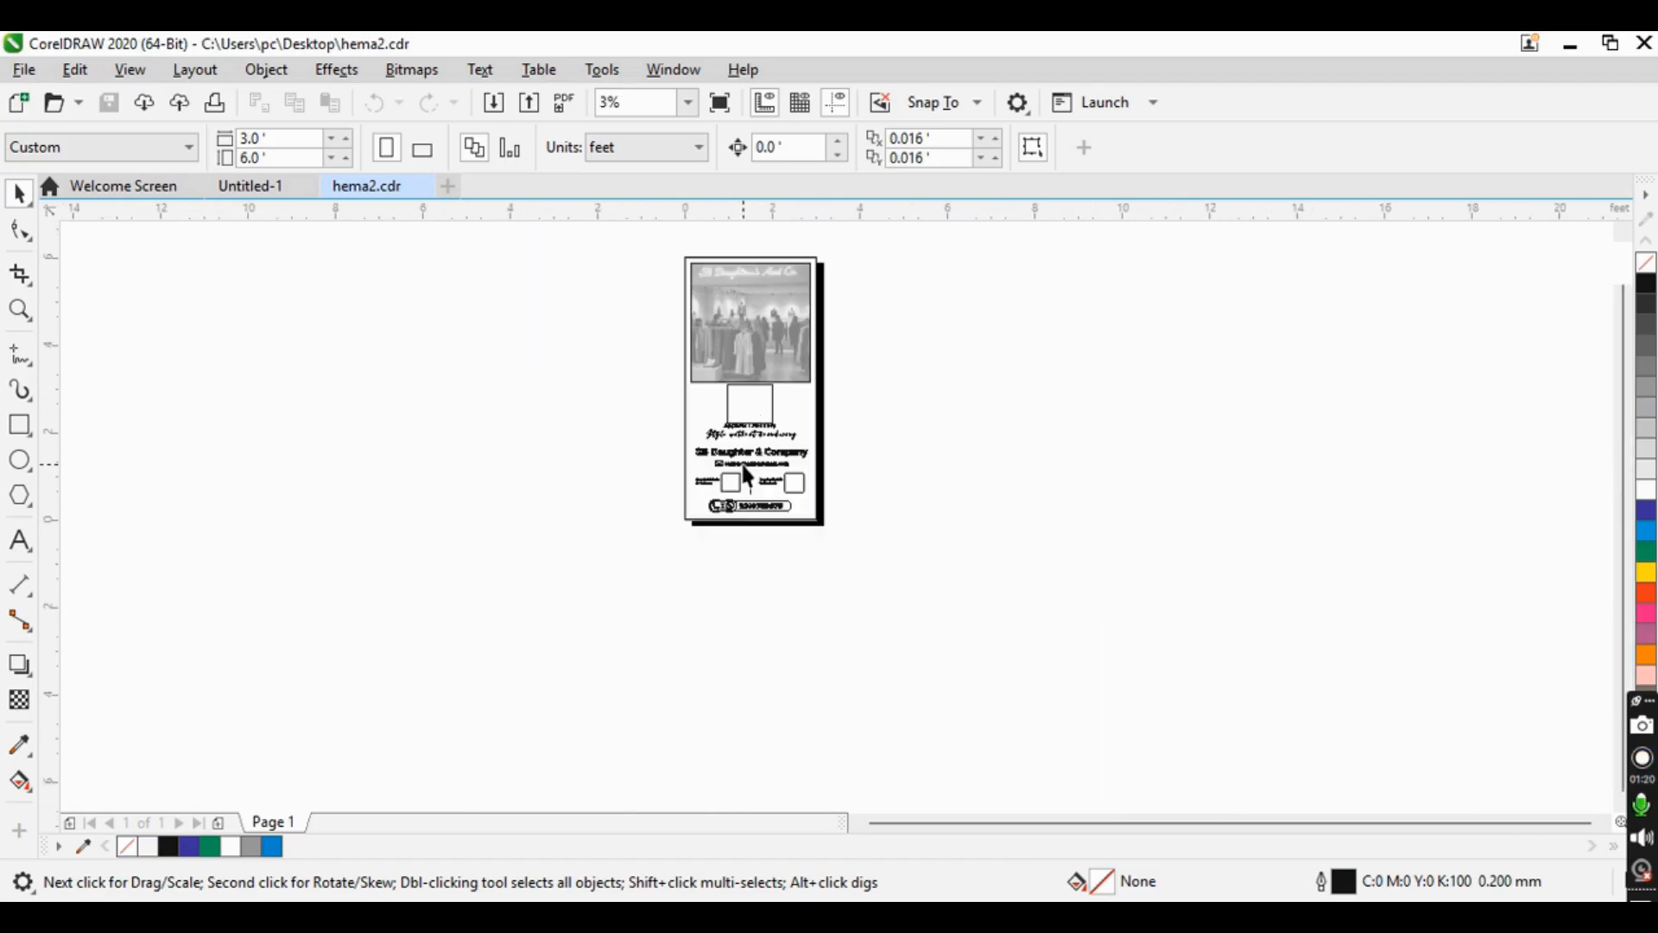
pyautogui.scroll(2, 739, 470)
pyautogui.scroll(-2, 712, 609)
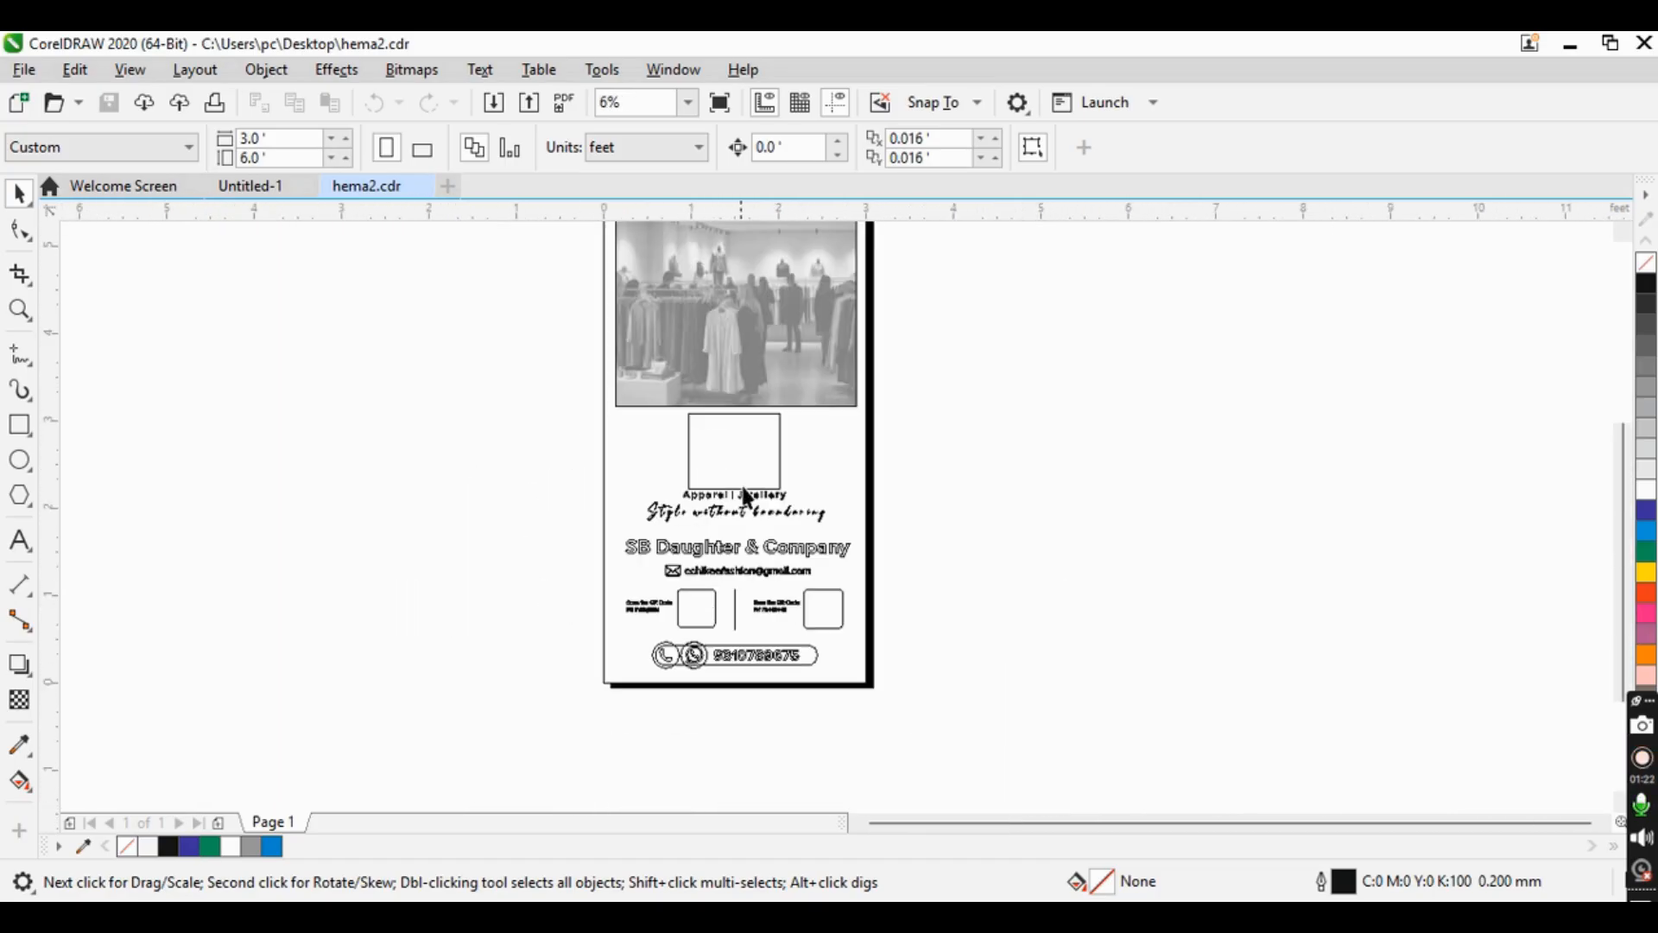
pyautogui.scroll(1, 748, 417)
pyautogui.scroll(-1, 738, 463)
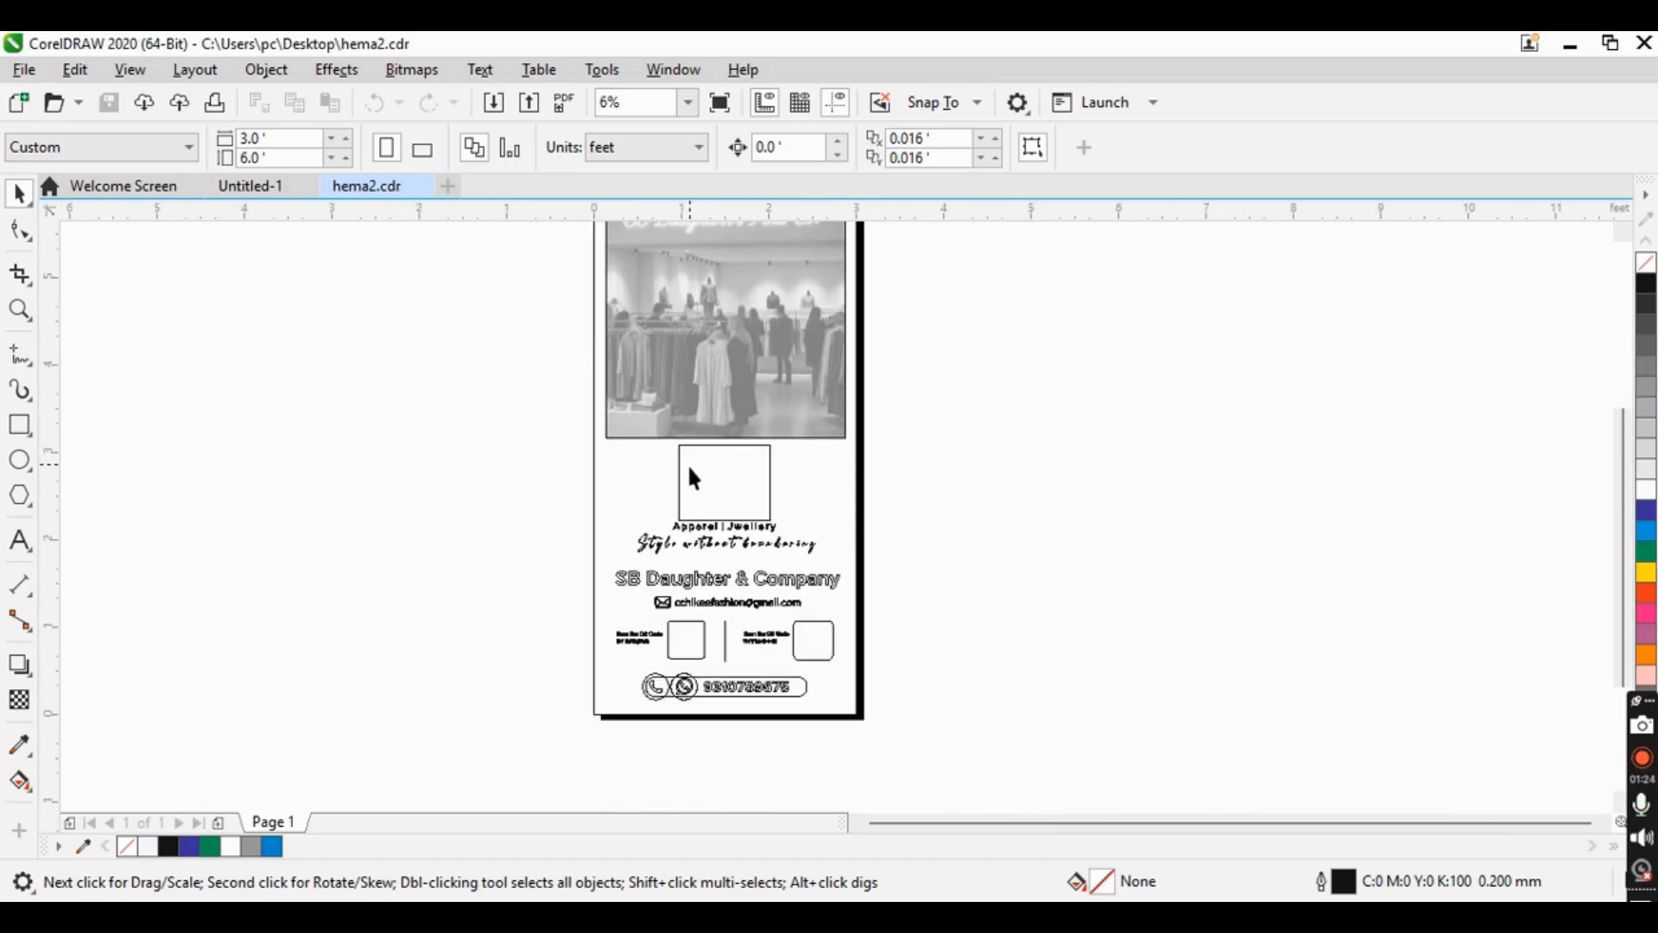
pyautogui.scroll(2, 688, 474)
pyautogui.scroll(-1, 962, 416)
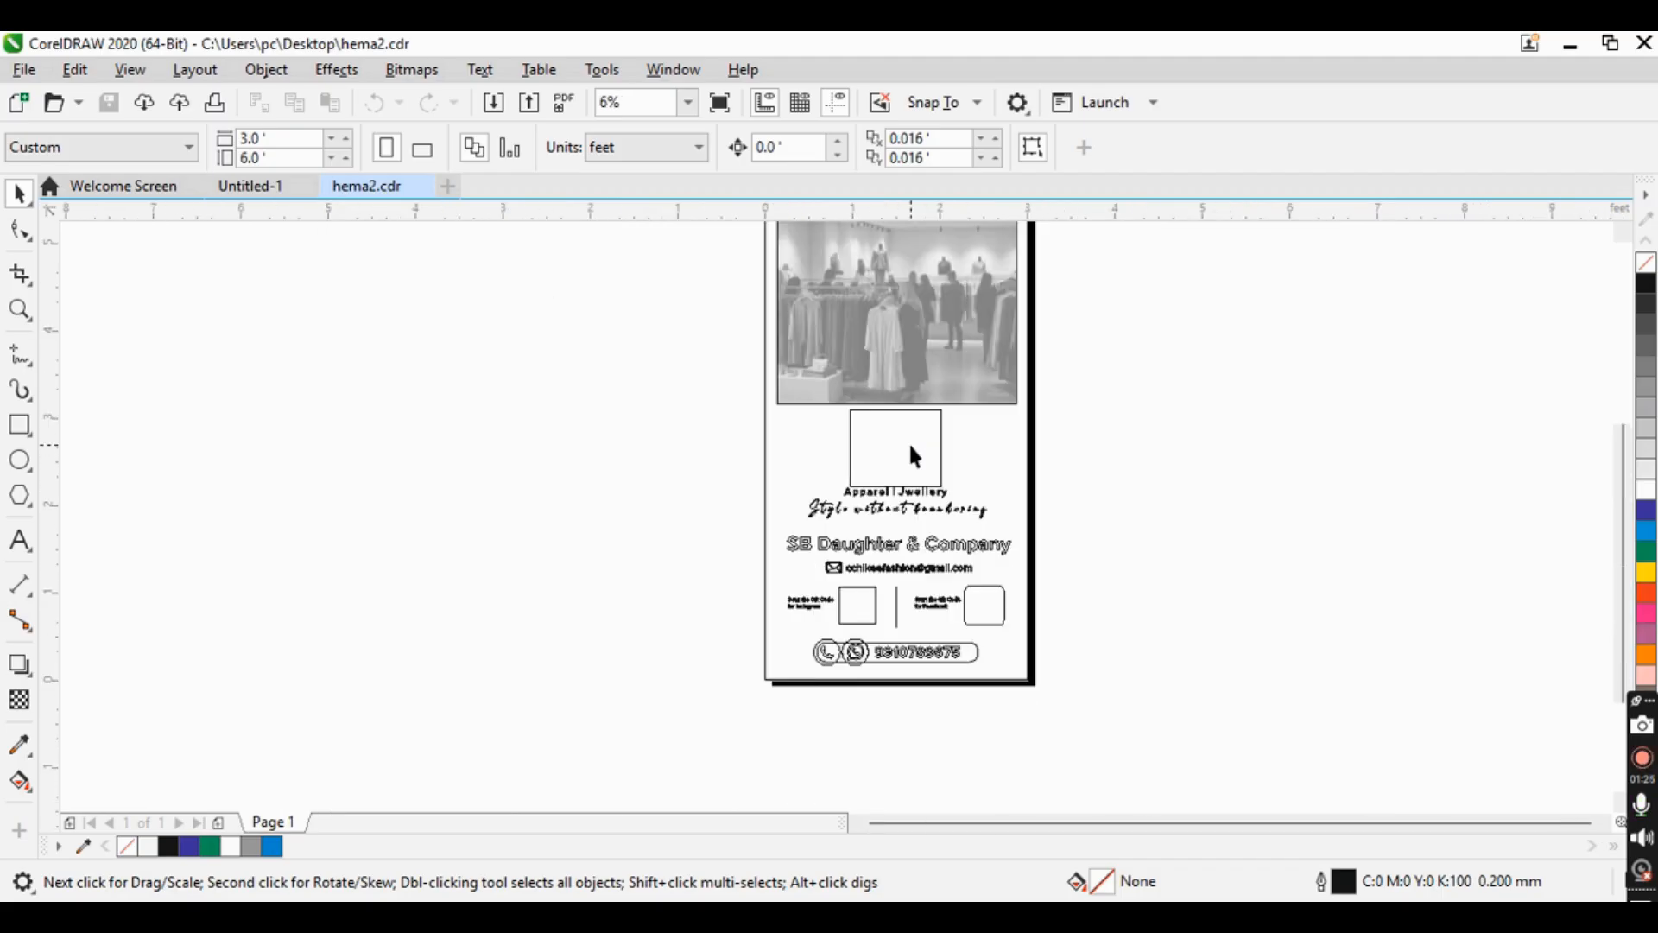
pyautogui.scroll(1, 911, 531)
pyautogui.scroll(-1, 1120, 662)
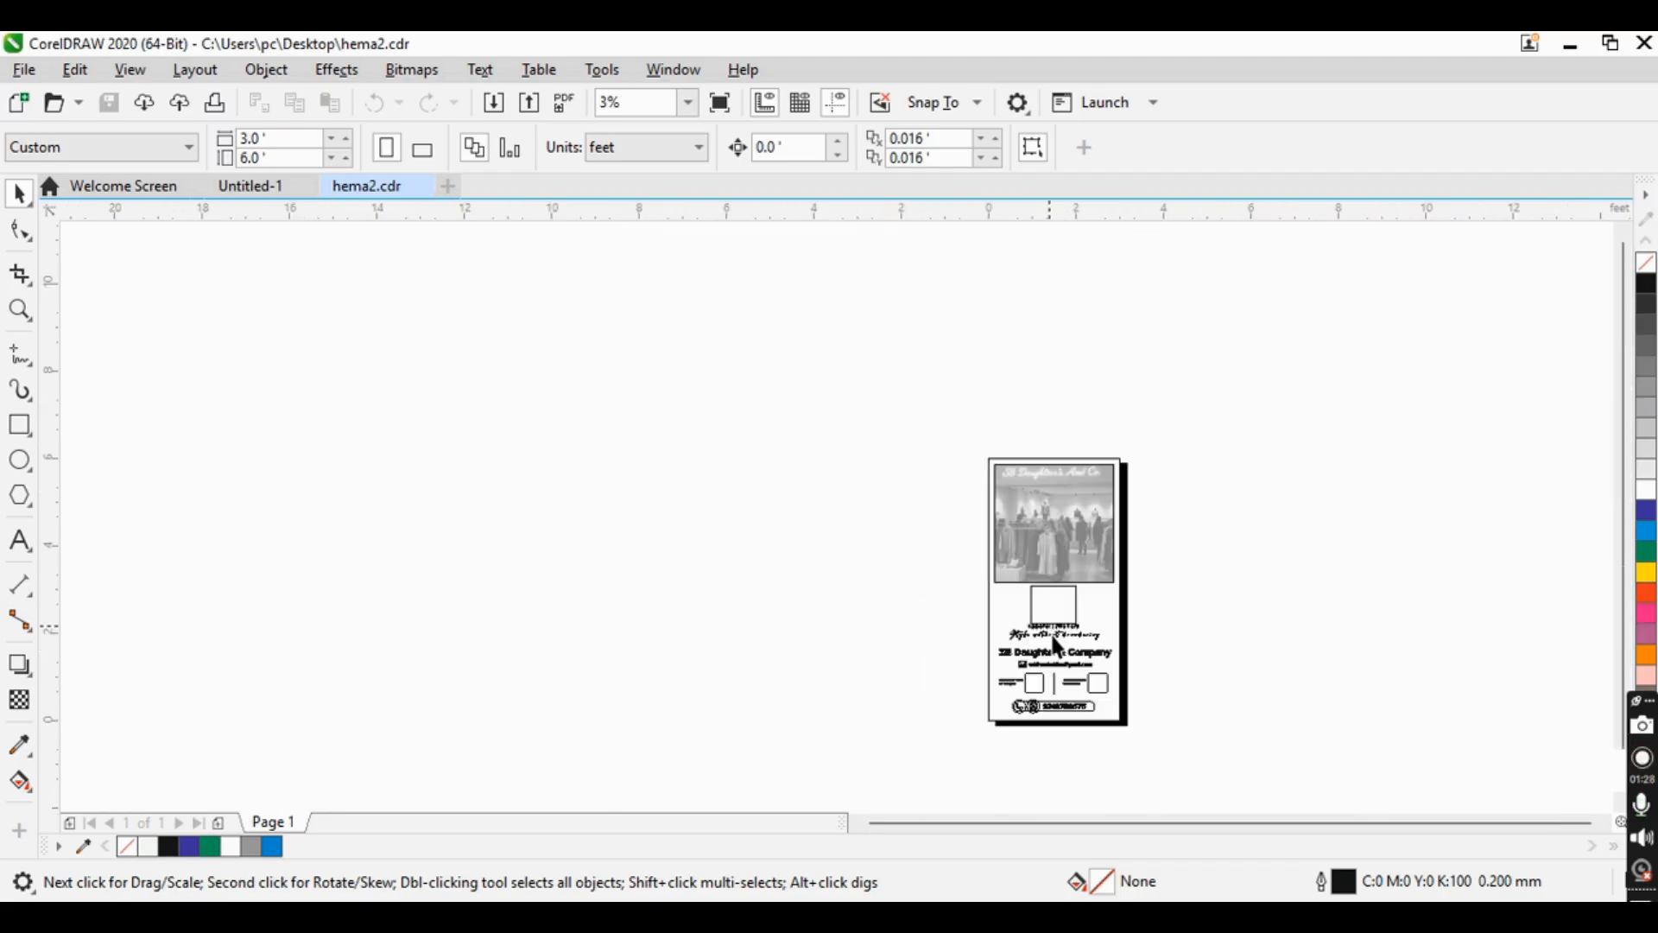
pyautogui.scroll(1, 1071, 667)
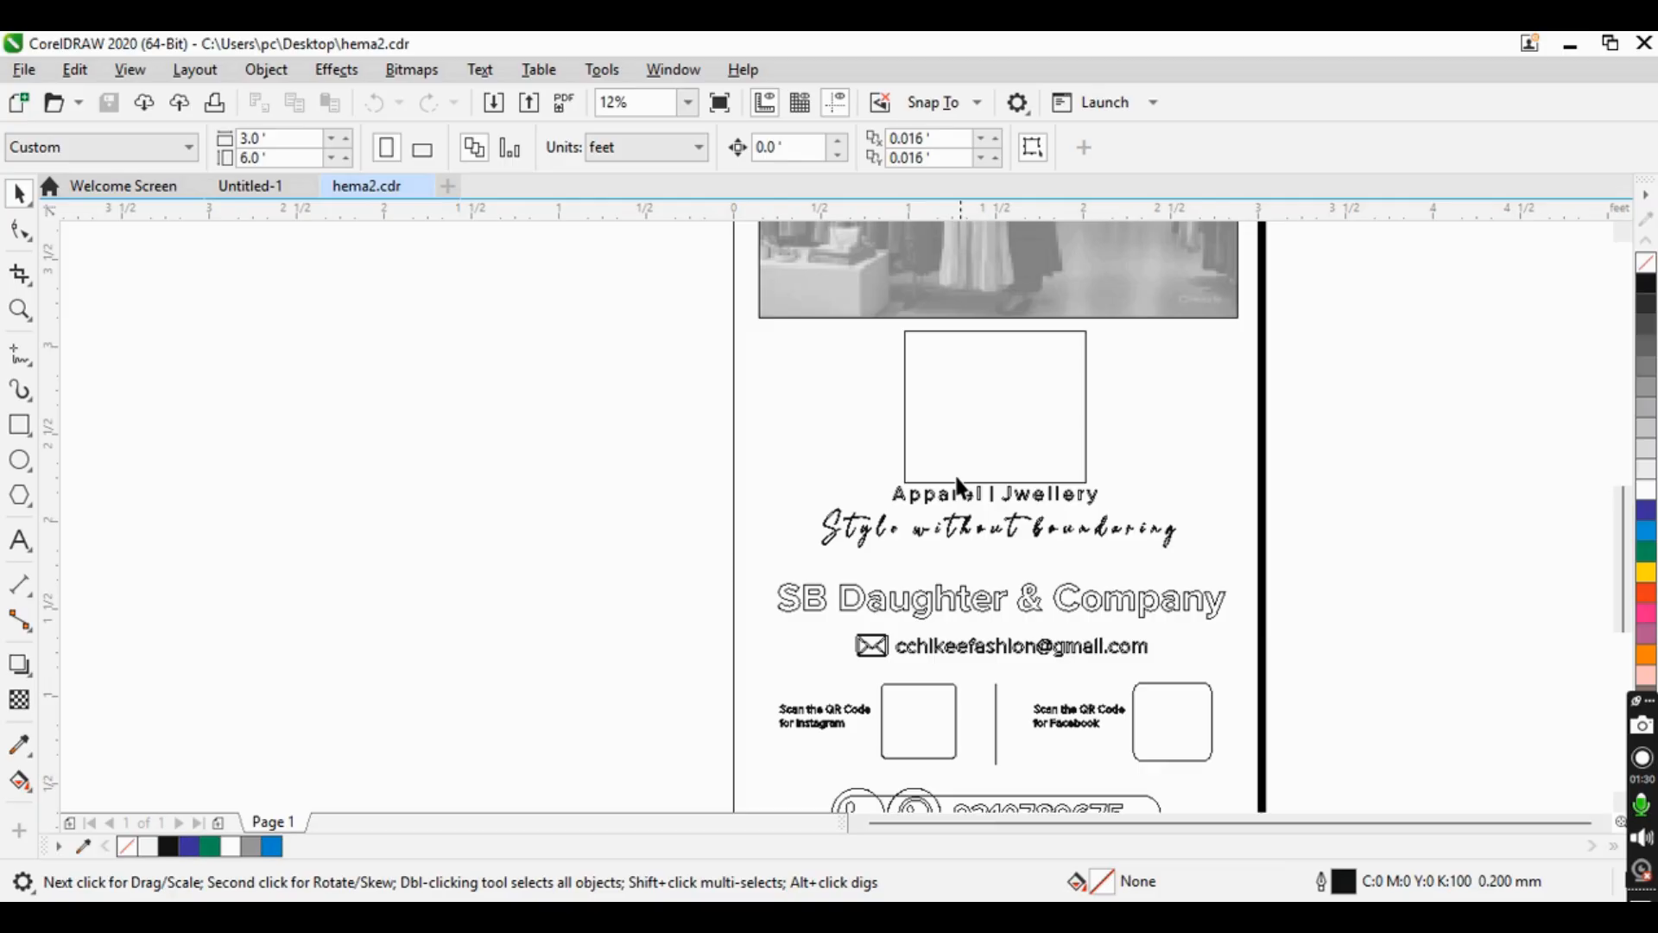
pyautogui.scroll(2, 1089, 492)
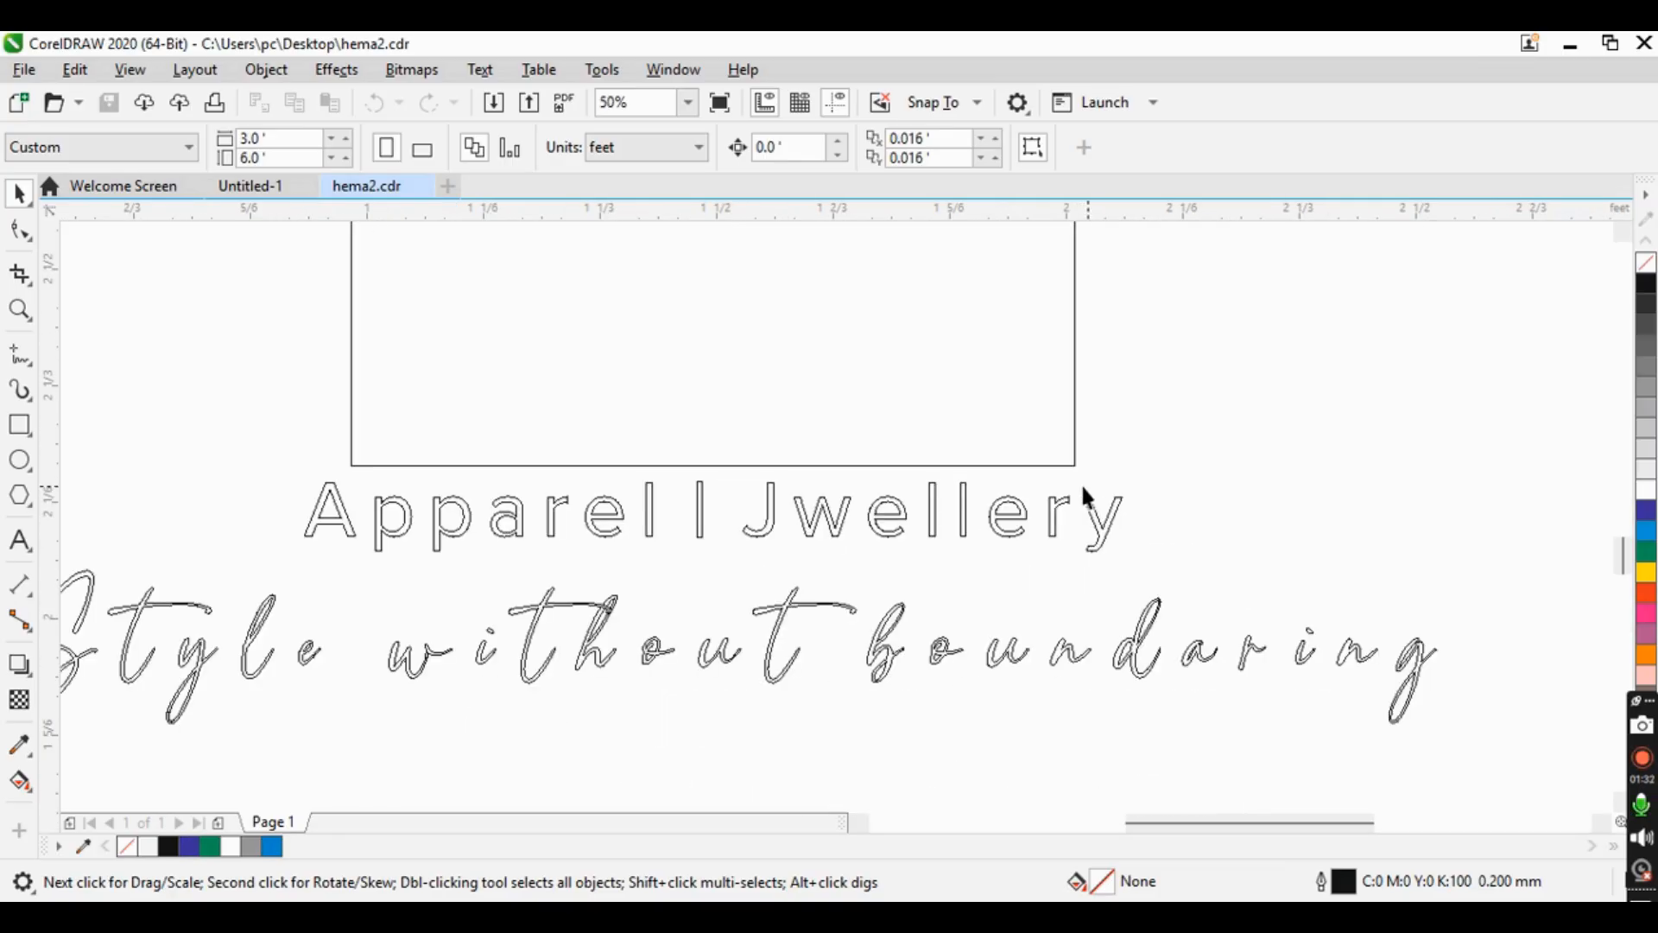
pyautogui.scroll(-2, 808, 475)
pyautogui.scroll(-2, 814, 544)
pyautogui.scroll(4, 810, 570)
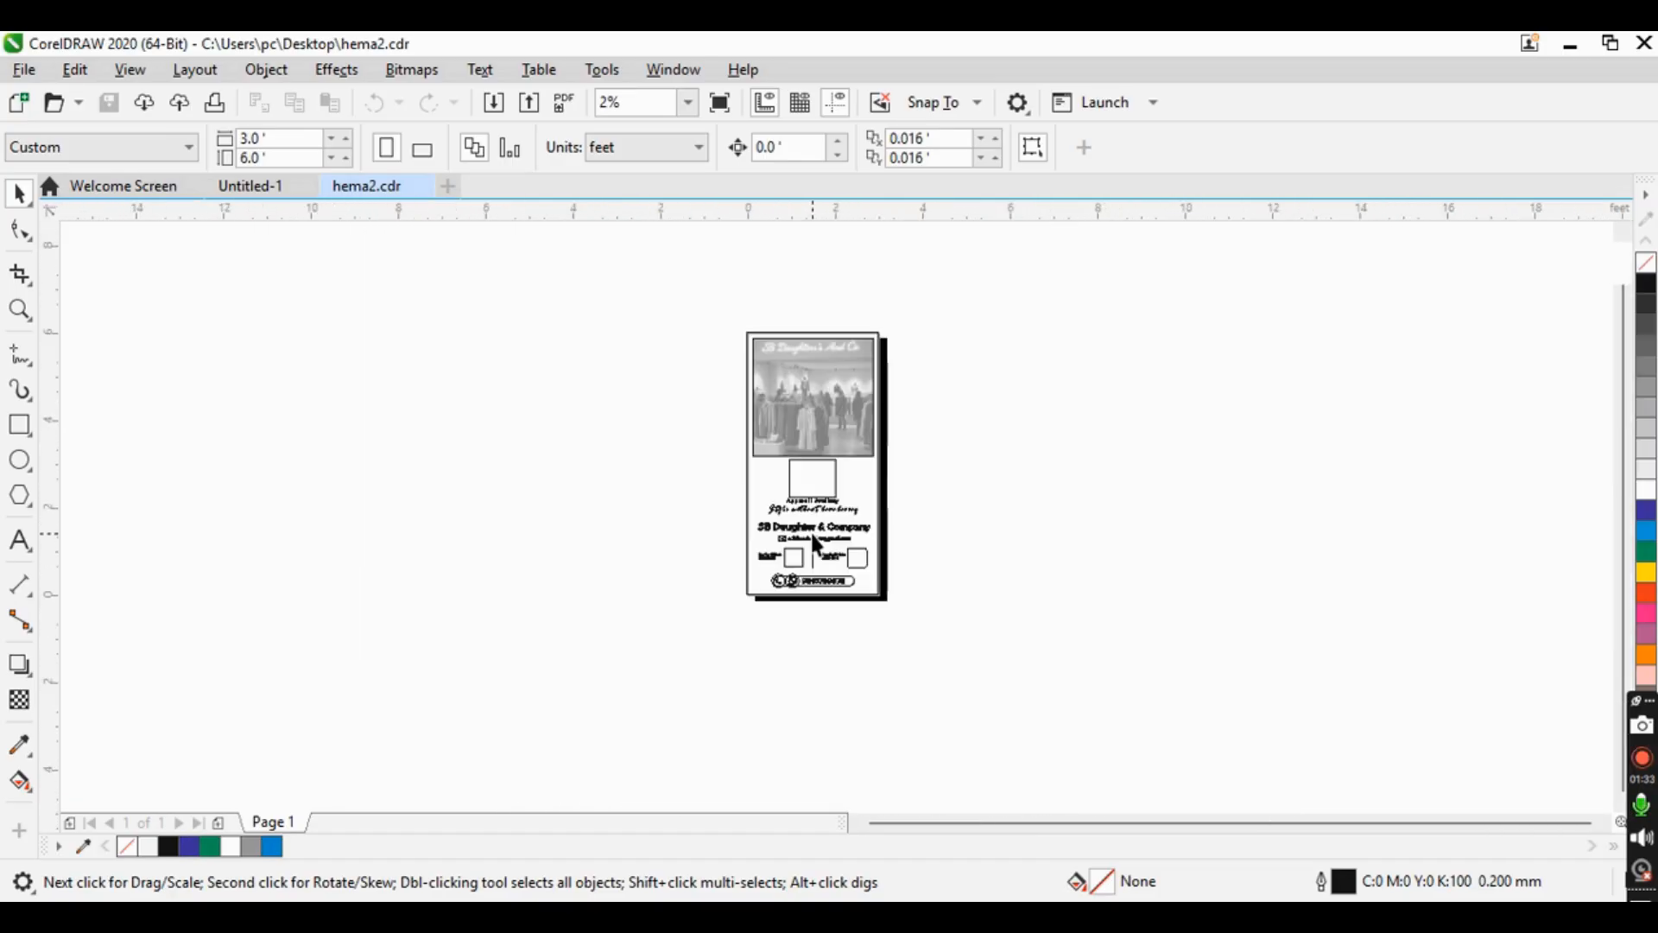
pyautogui.scroll(-2, 725, 596)
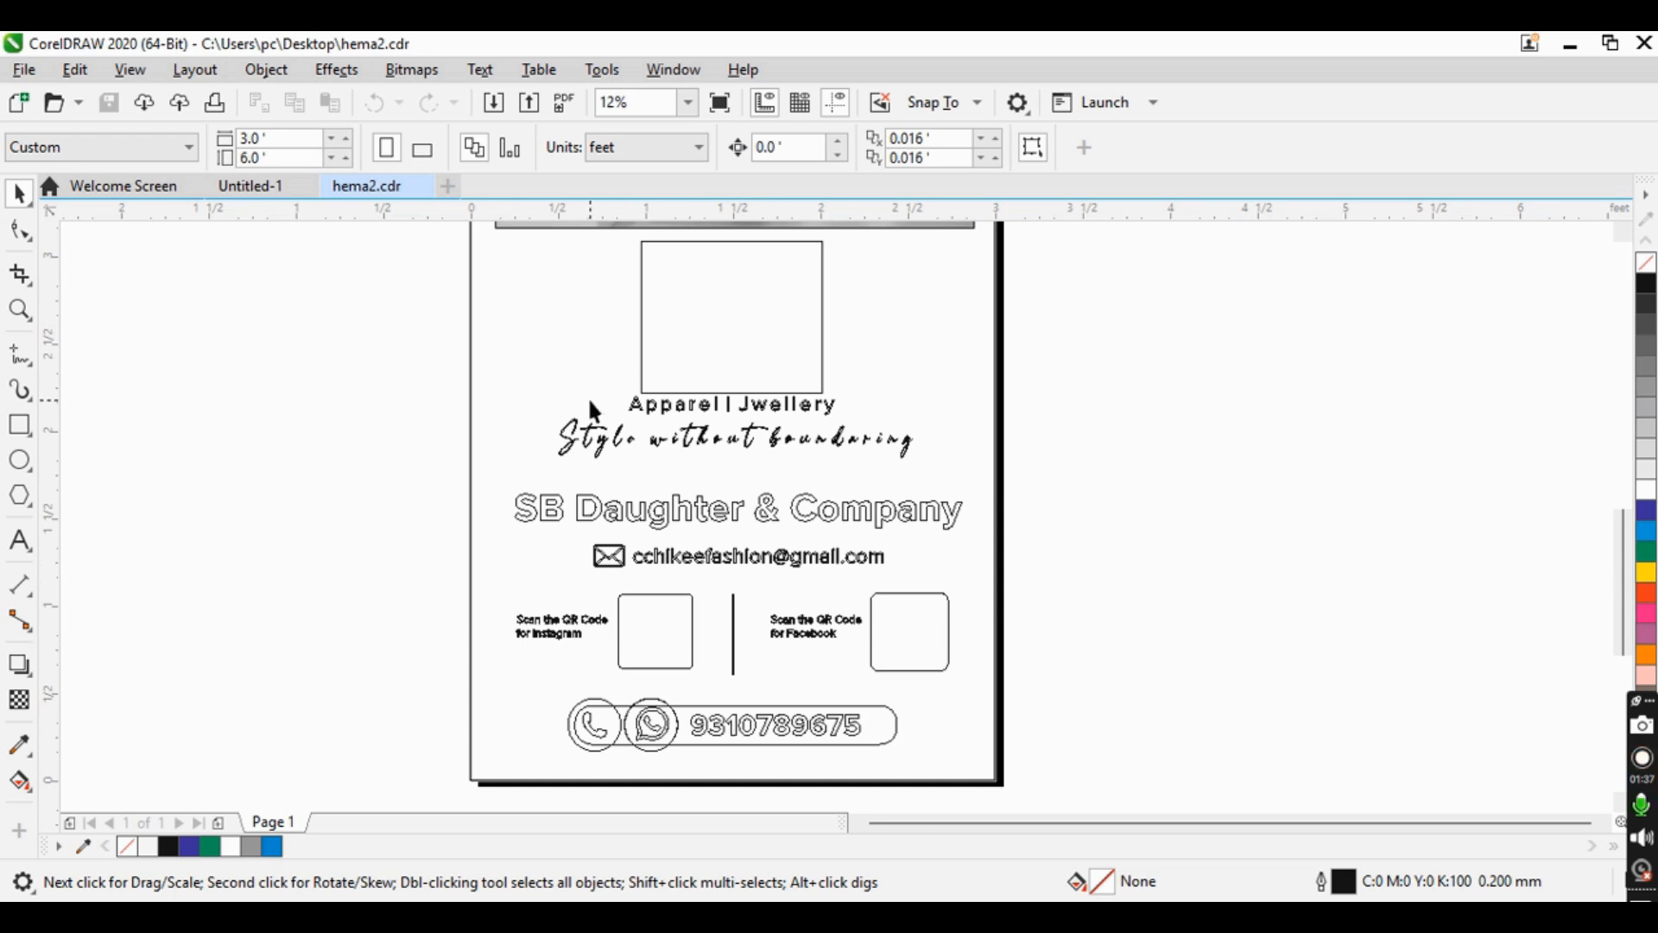
pyautogui.scroll(-1, 904, 665)
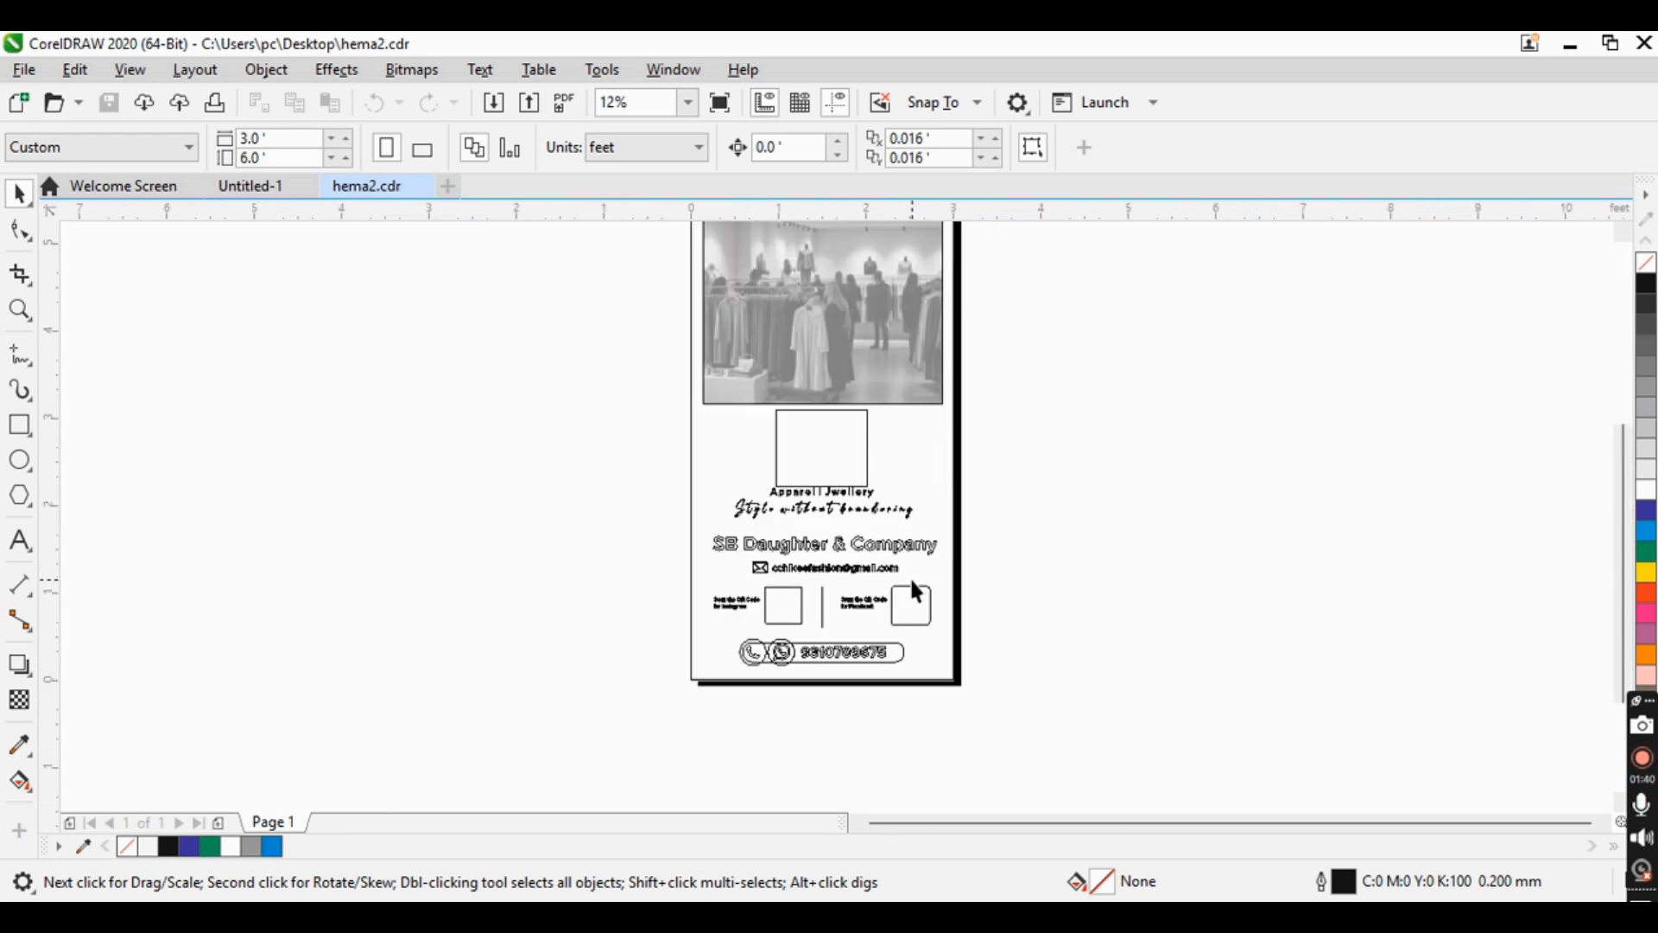
pyautogui.scroll(1, 886, 592)
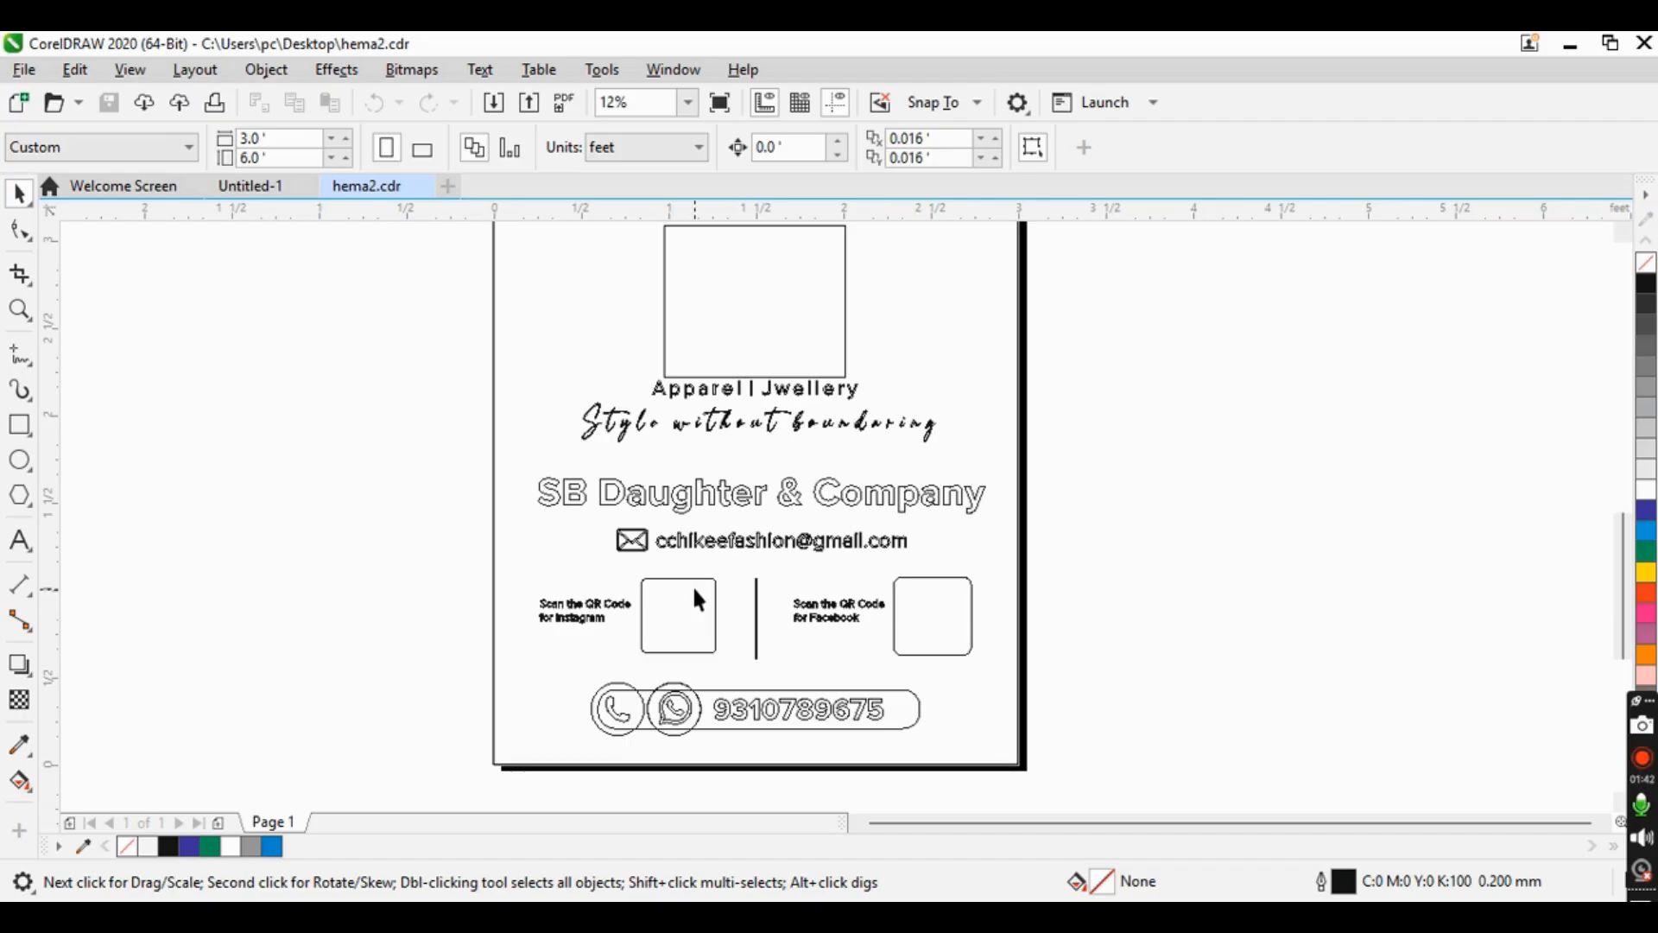
pyautogui.scroll(2, 692, 584)
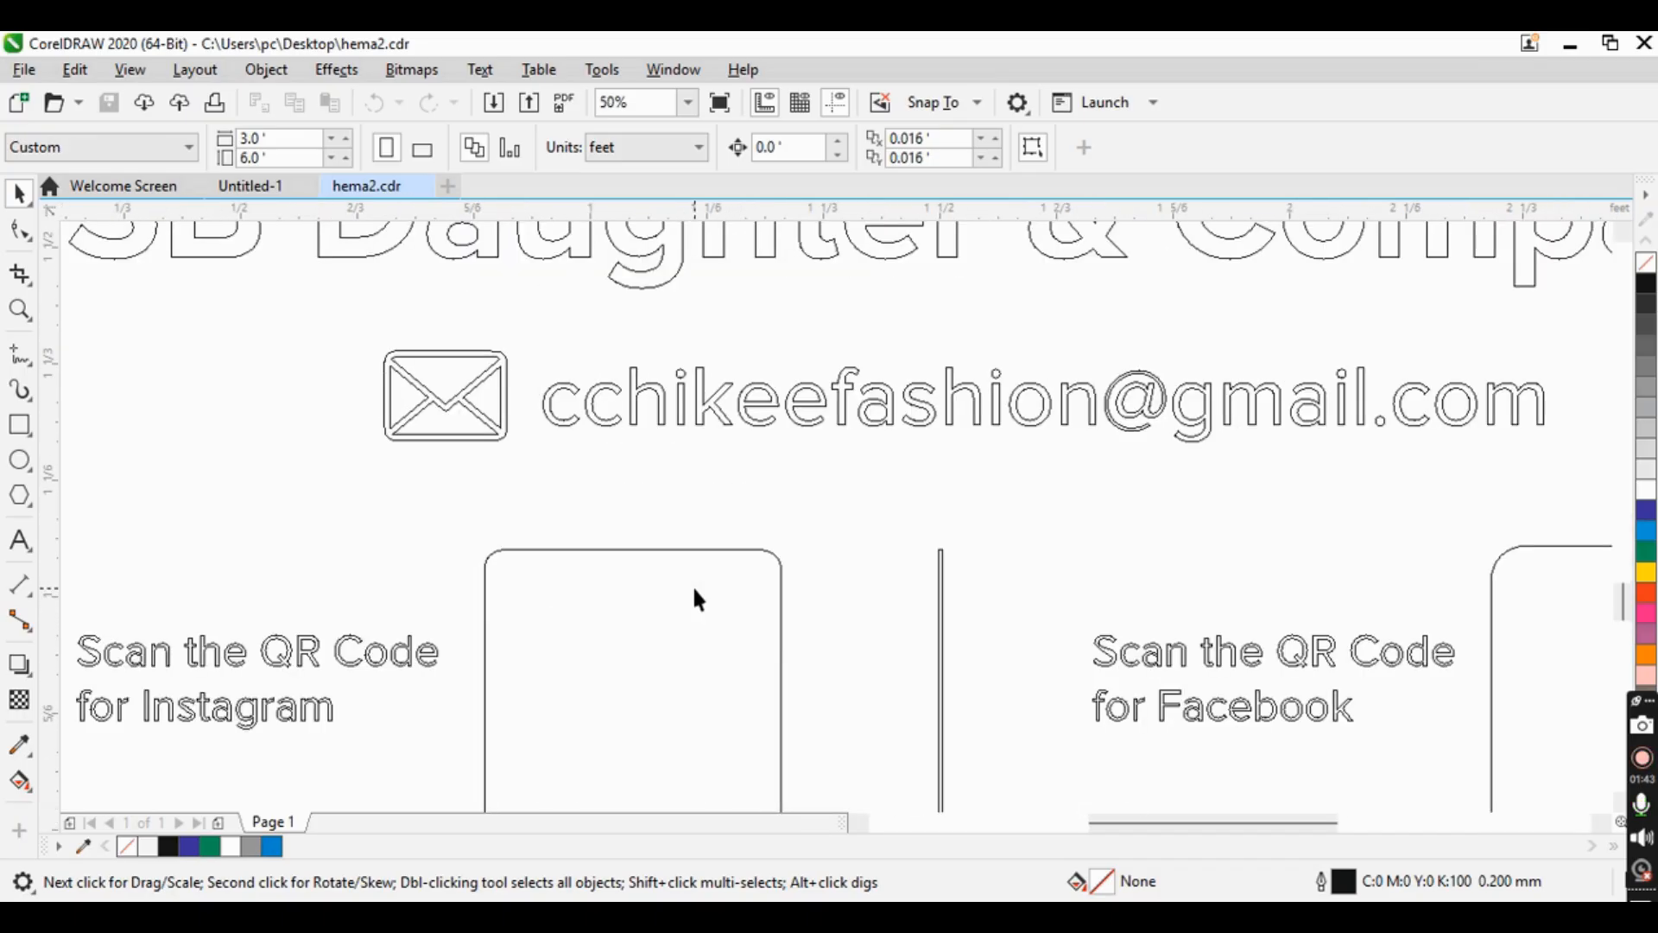
pyautogui.scroll(-2, 692, 584)
pyautogui.scroll(2, 707, 620)
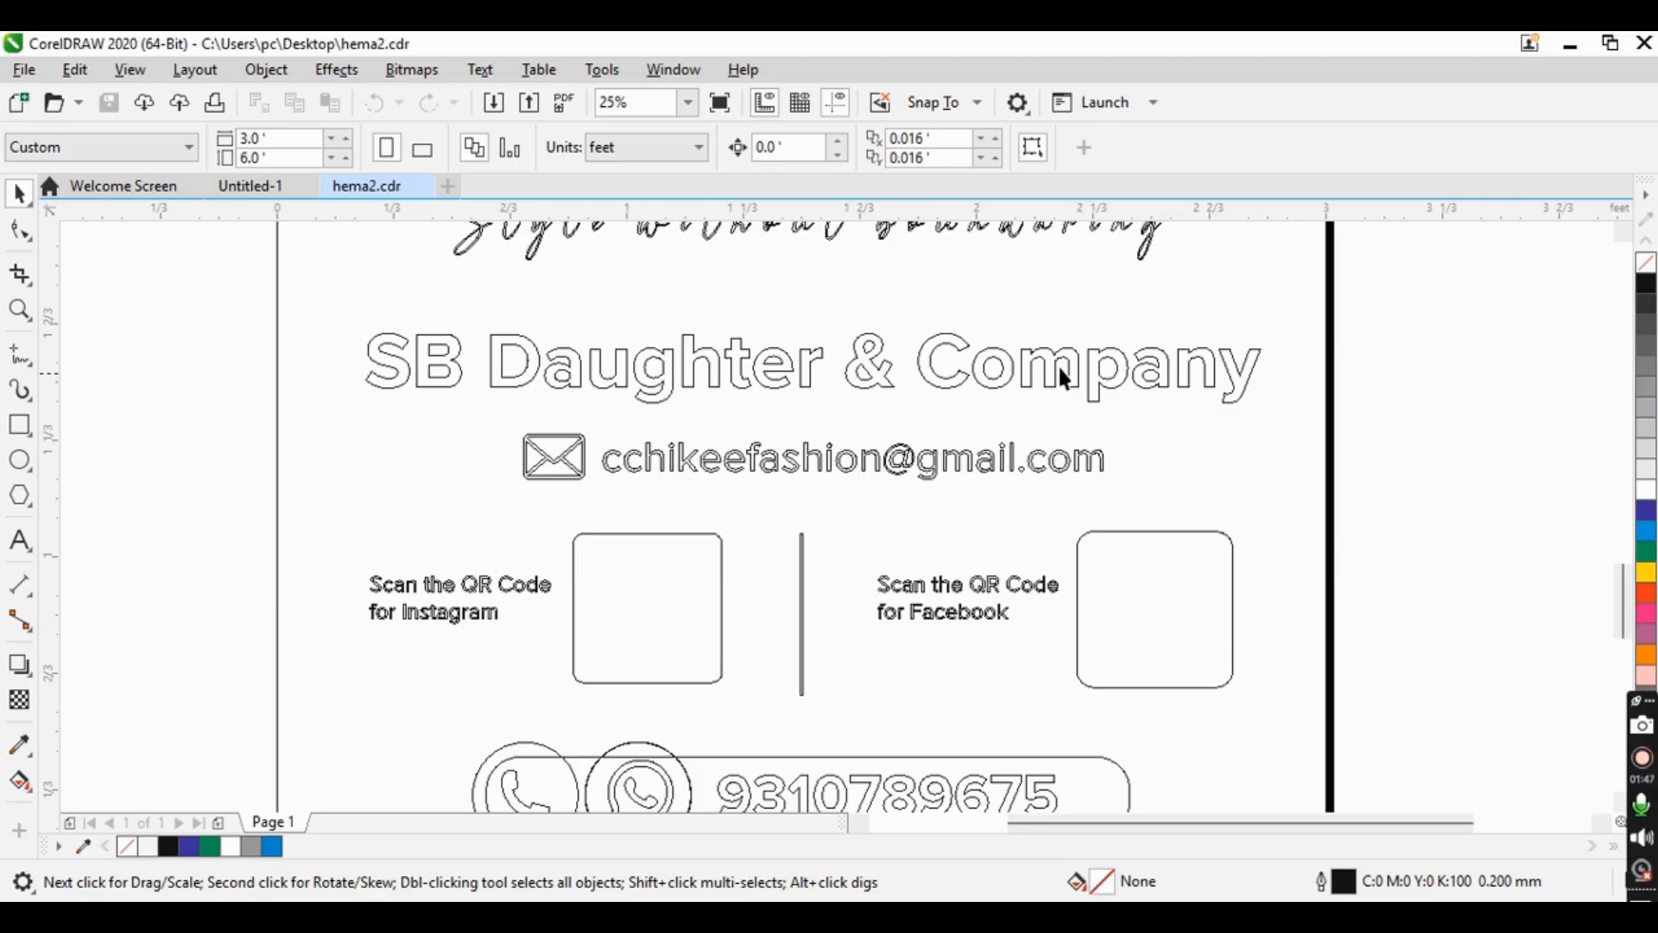
pyautogui.scroll(-2, 700, 526)
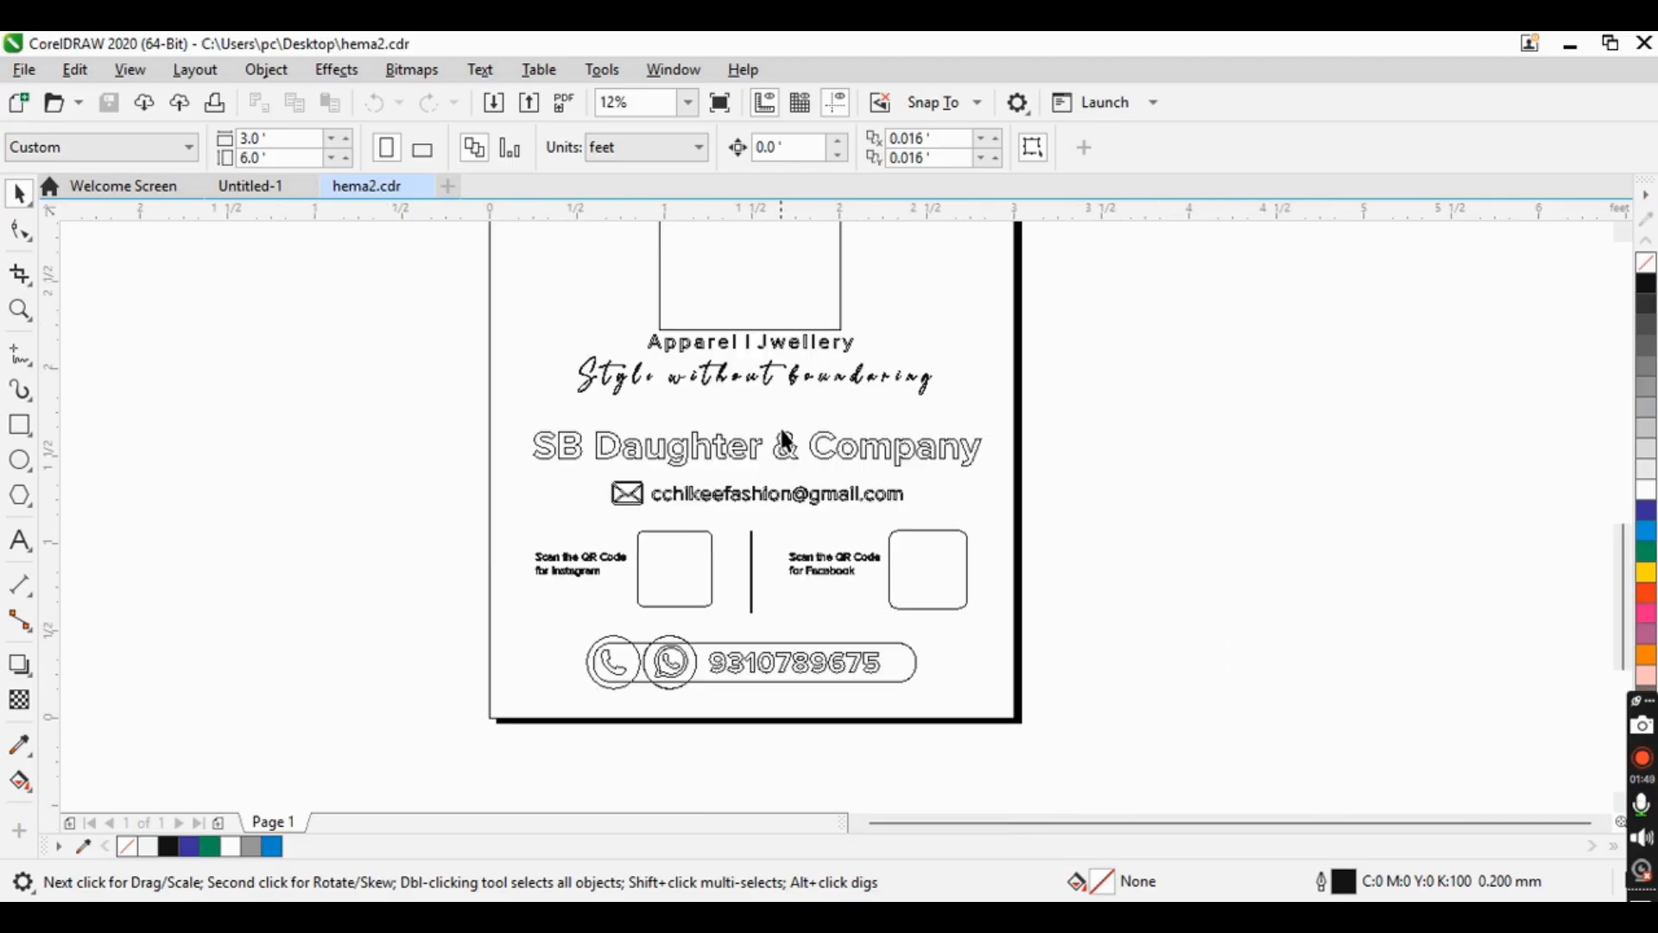
pyautogui.scroll(-2, 812, 570)
pyautogui.scroll(6, 801, 397)
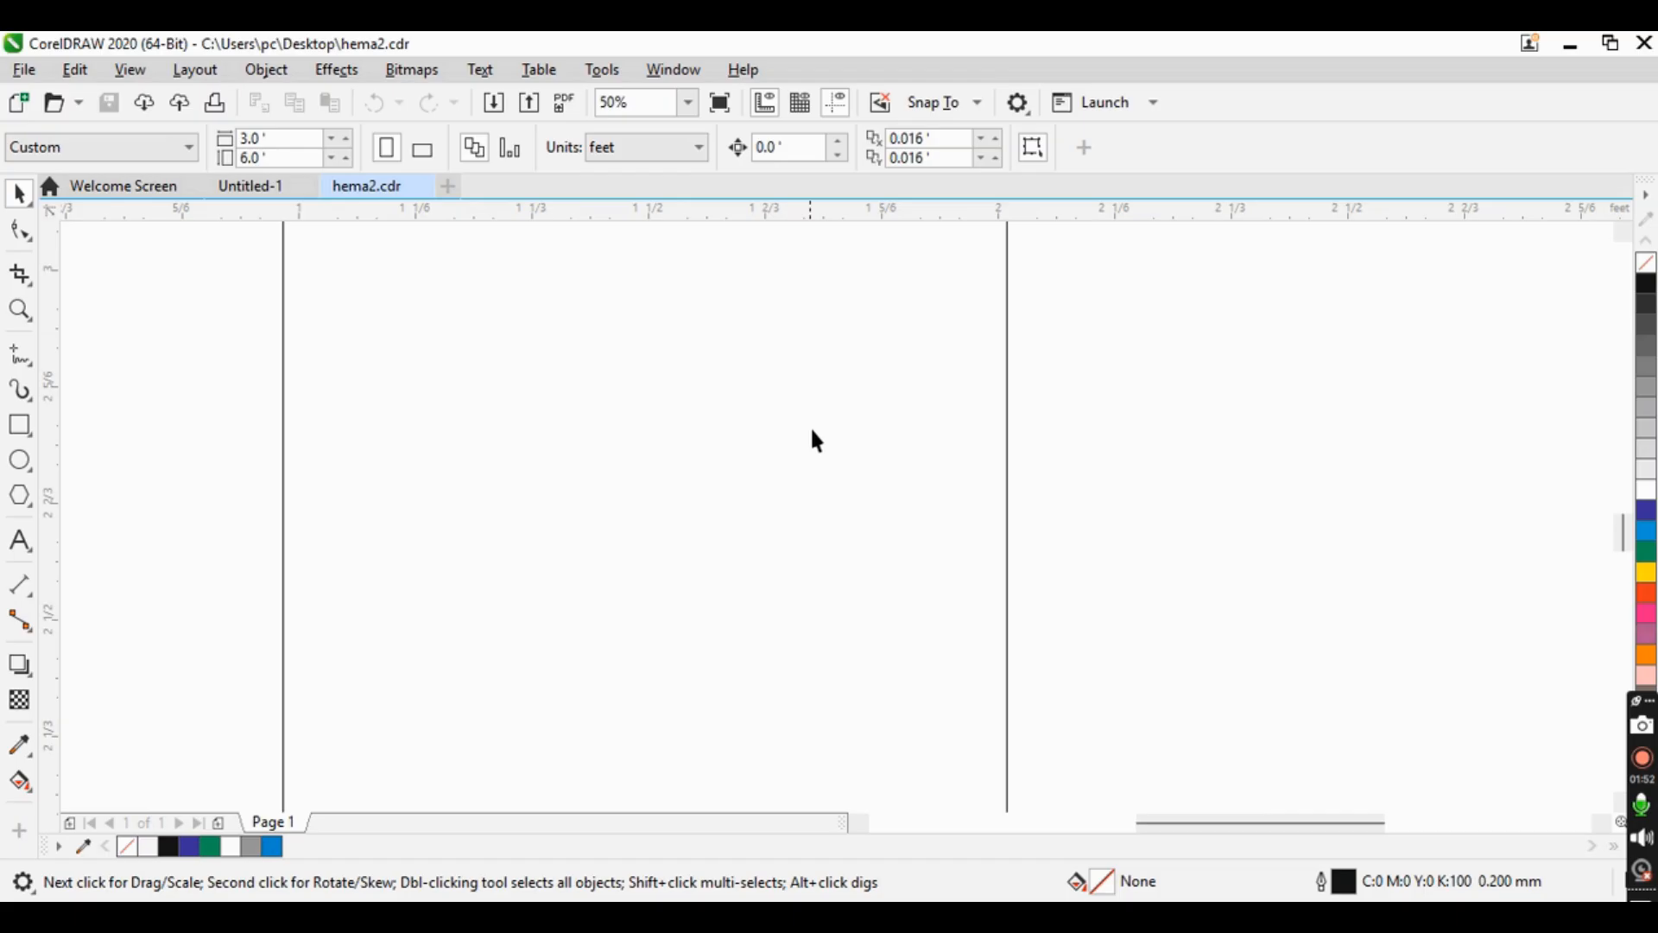
pyautogui.scroll(-4, 810, 428)
pyautogui.scroll(-2, 810, 428)
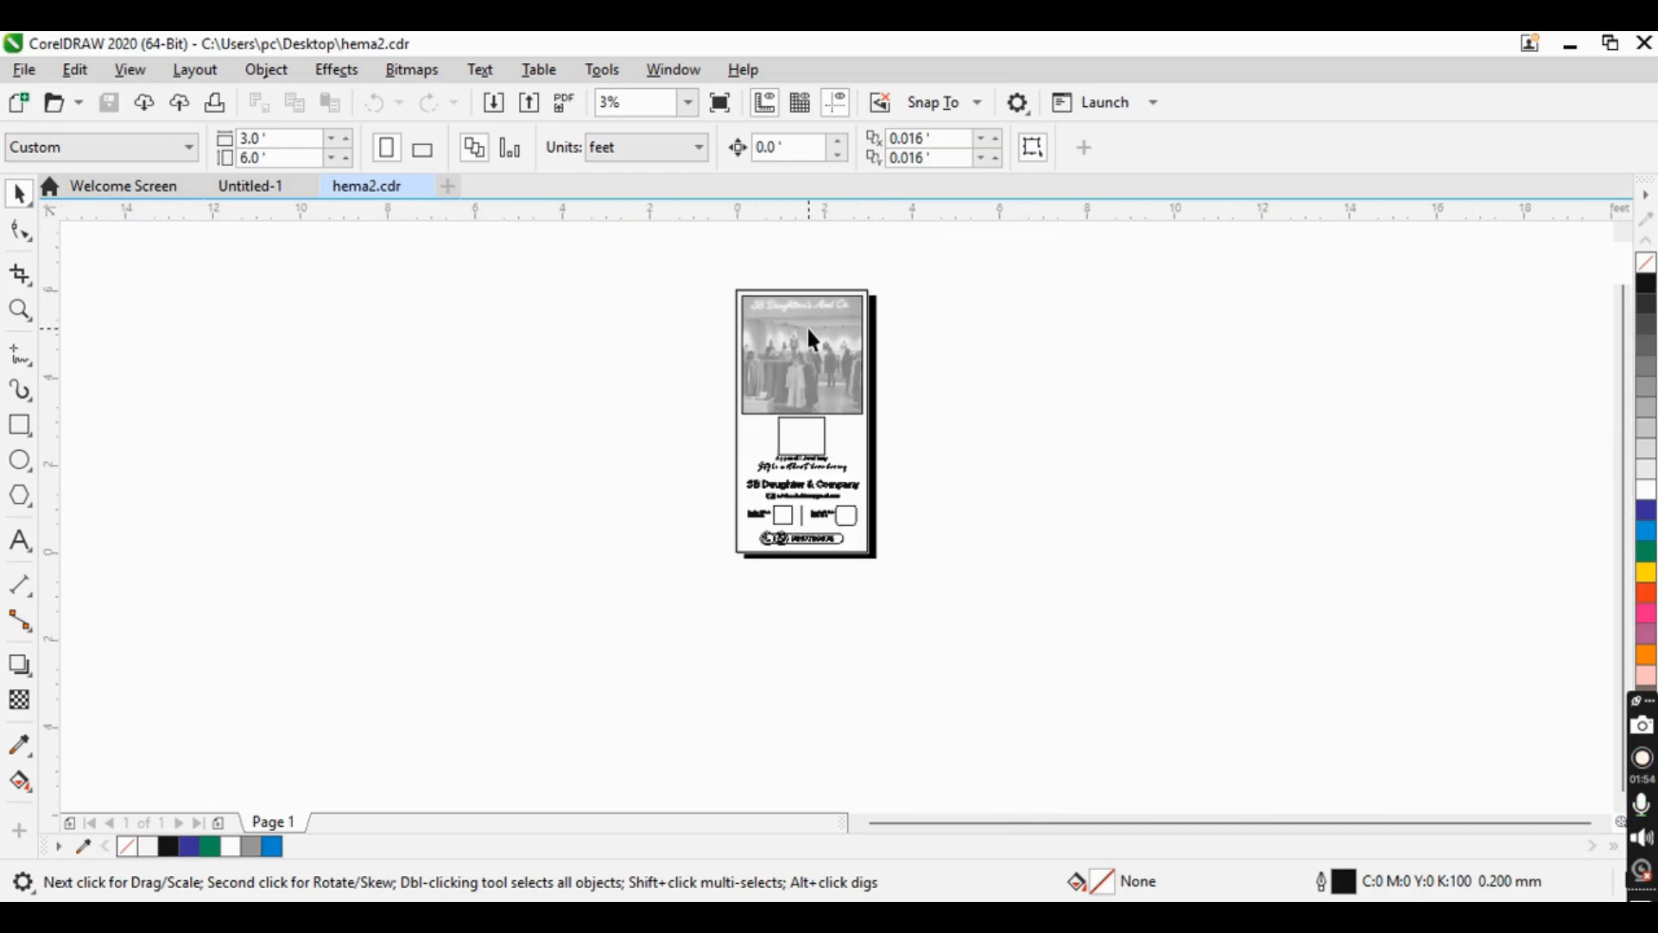
# - Switch the banner to Normal view and examine its overall layout and the logo up close
pyautogui.click(130, 69)
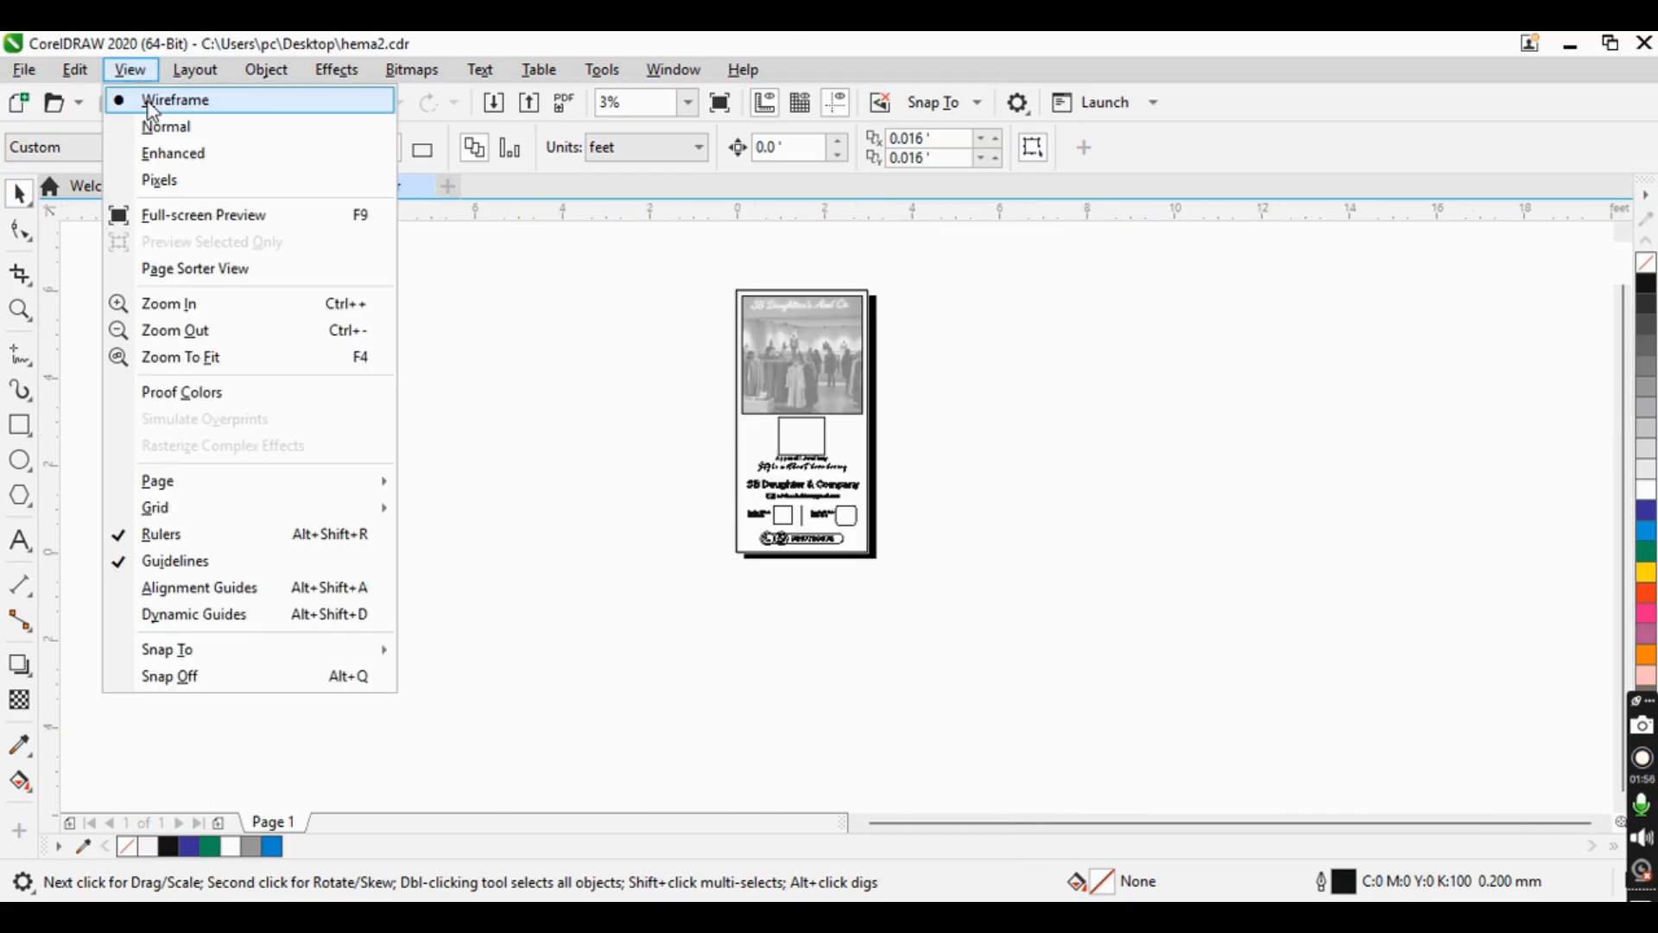
pyautogui.click(157, 133)
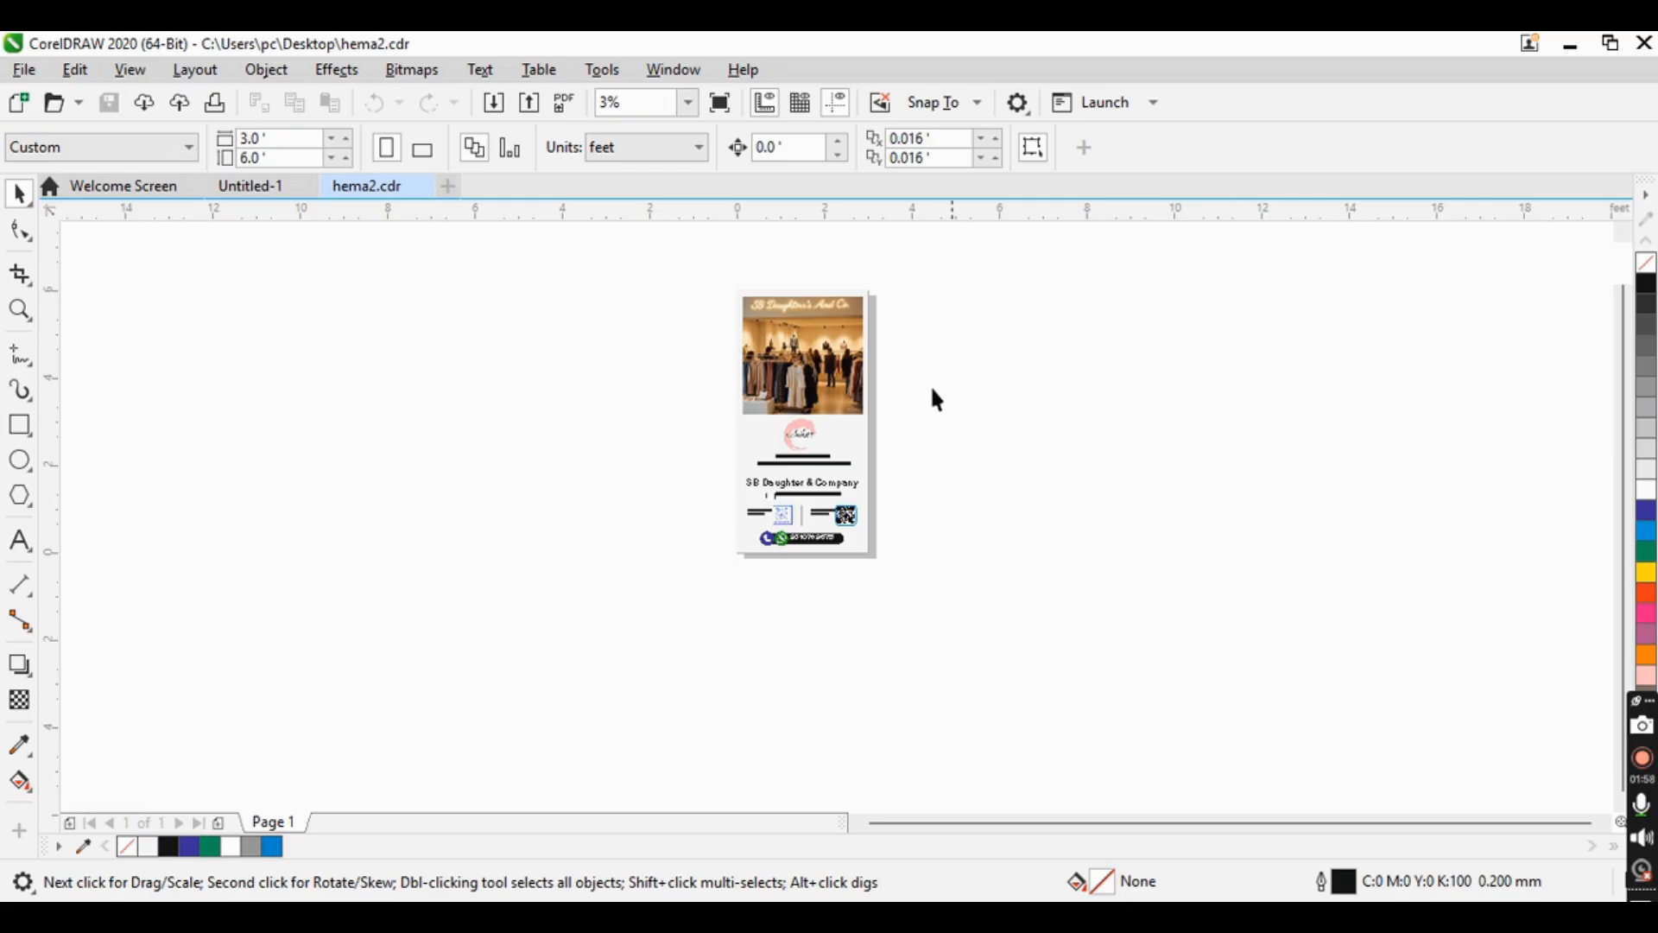
pyautogui.scroll(2, 934, 400)
pyautogui.scroll(-1, 961, 517)
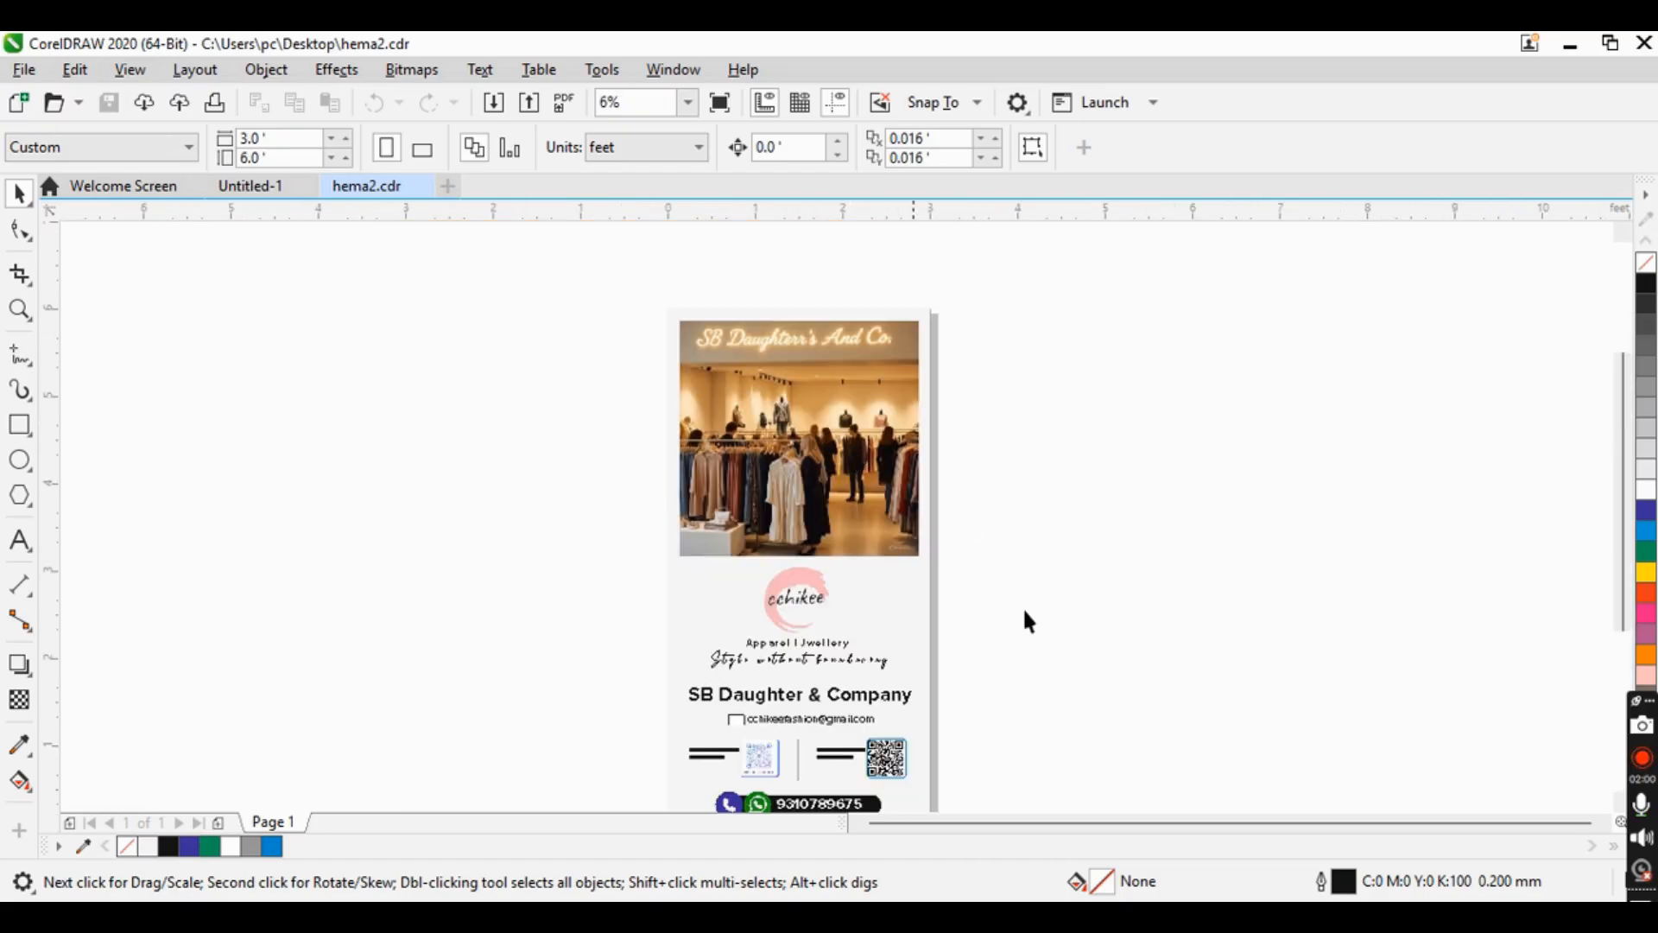
pyautogui.click(130, 69)
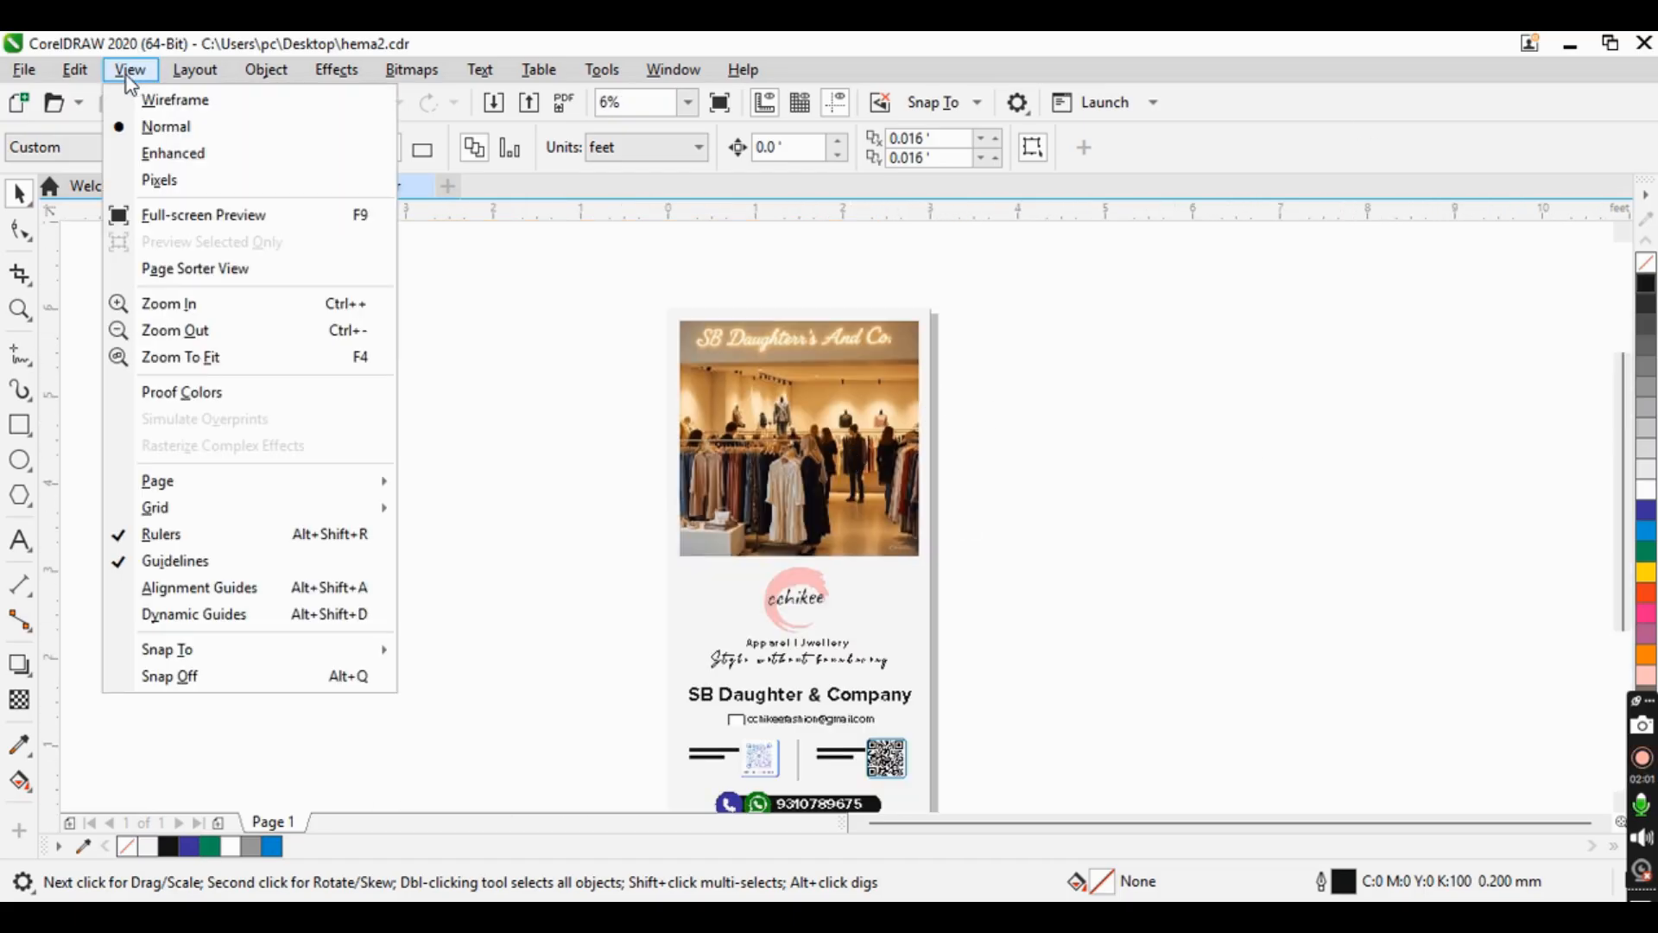
pyautogui.click(1014, 540)
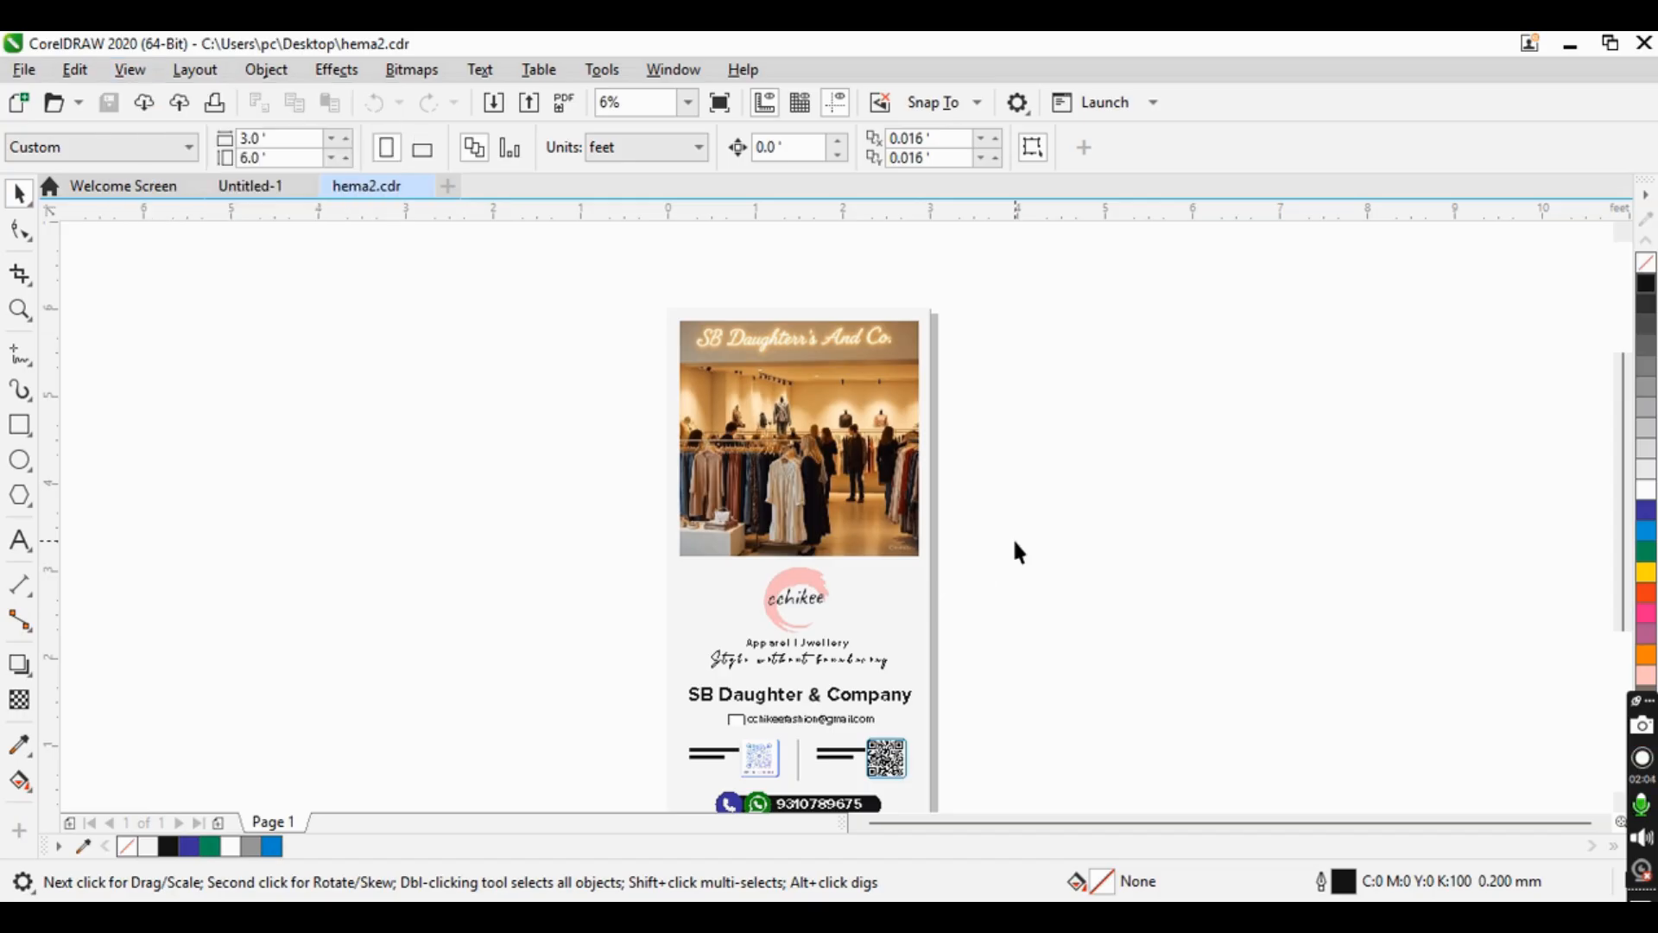
pyautogui.scroll(-3, 817, 530)
pyautogui.scroll(3, 814, 546)
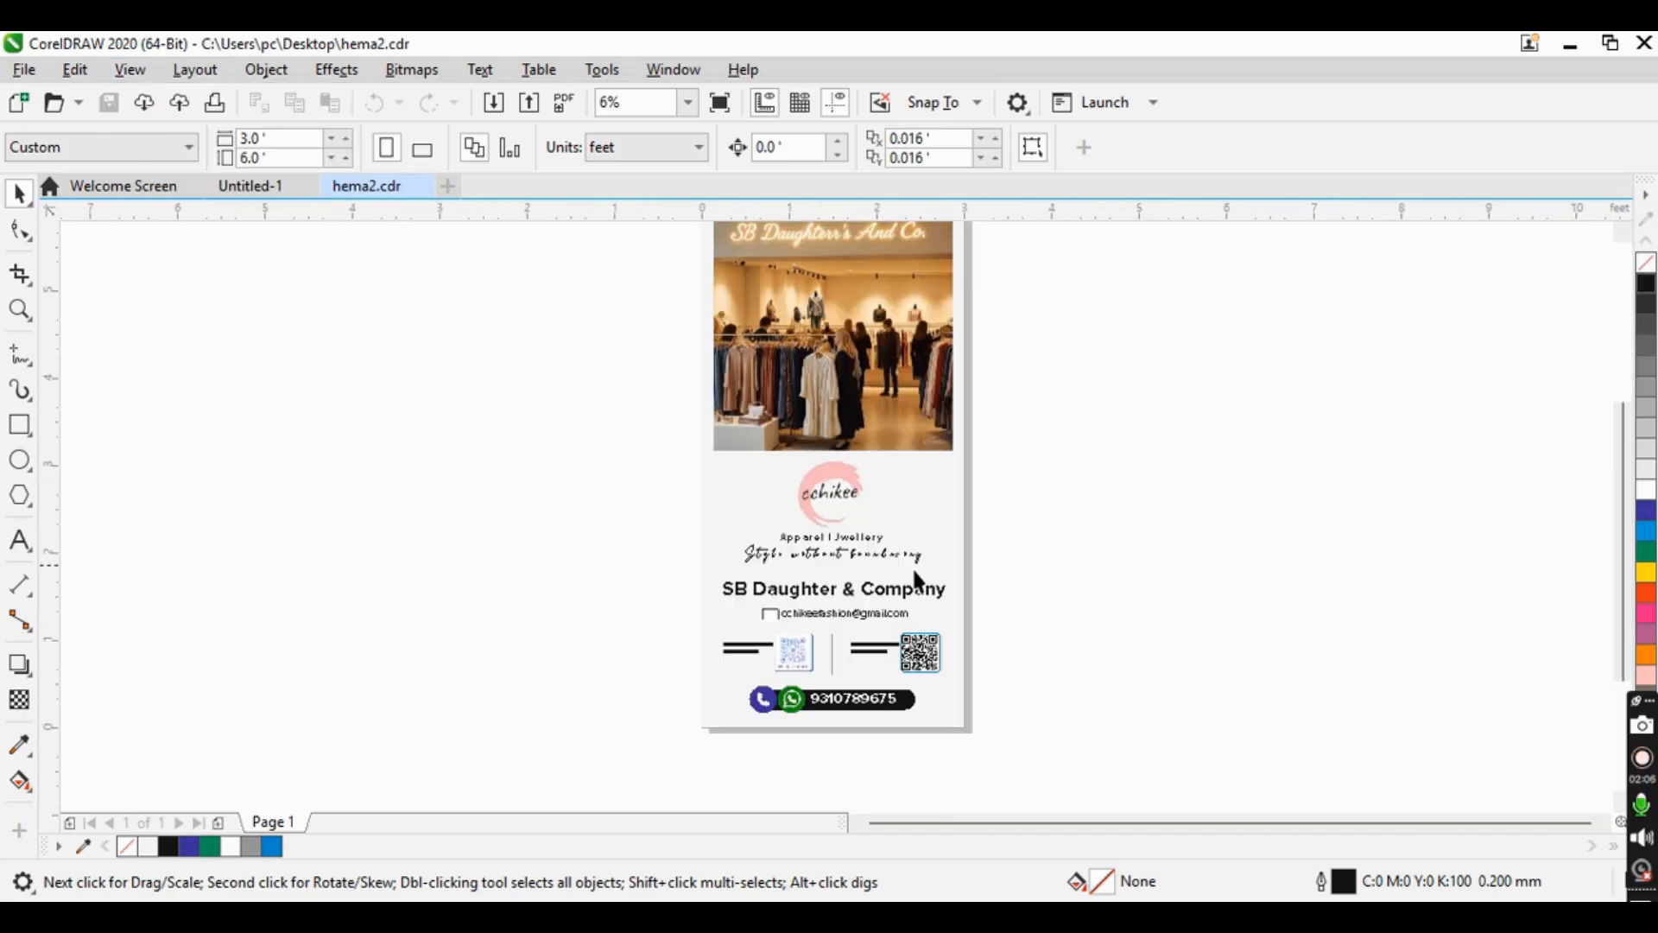
pyautogui.scroll(2, 868, 482)
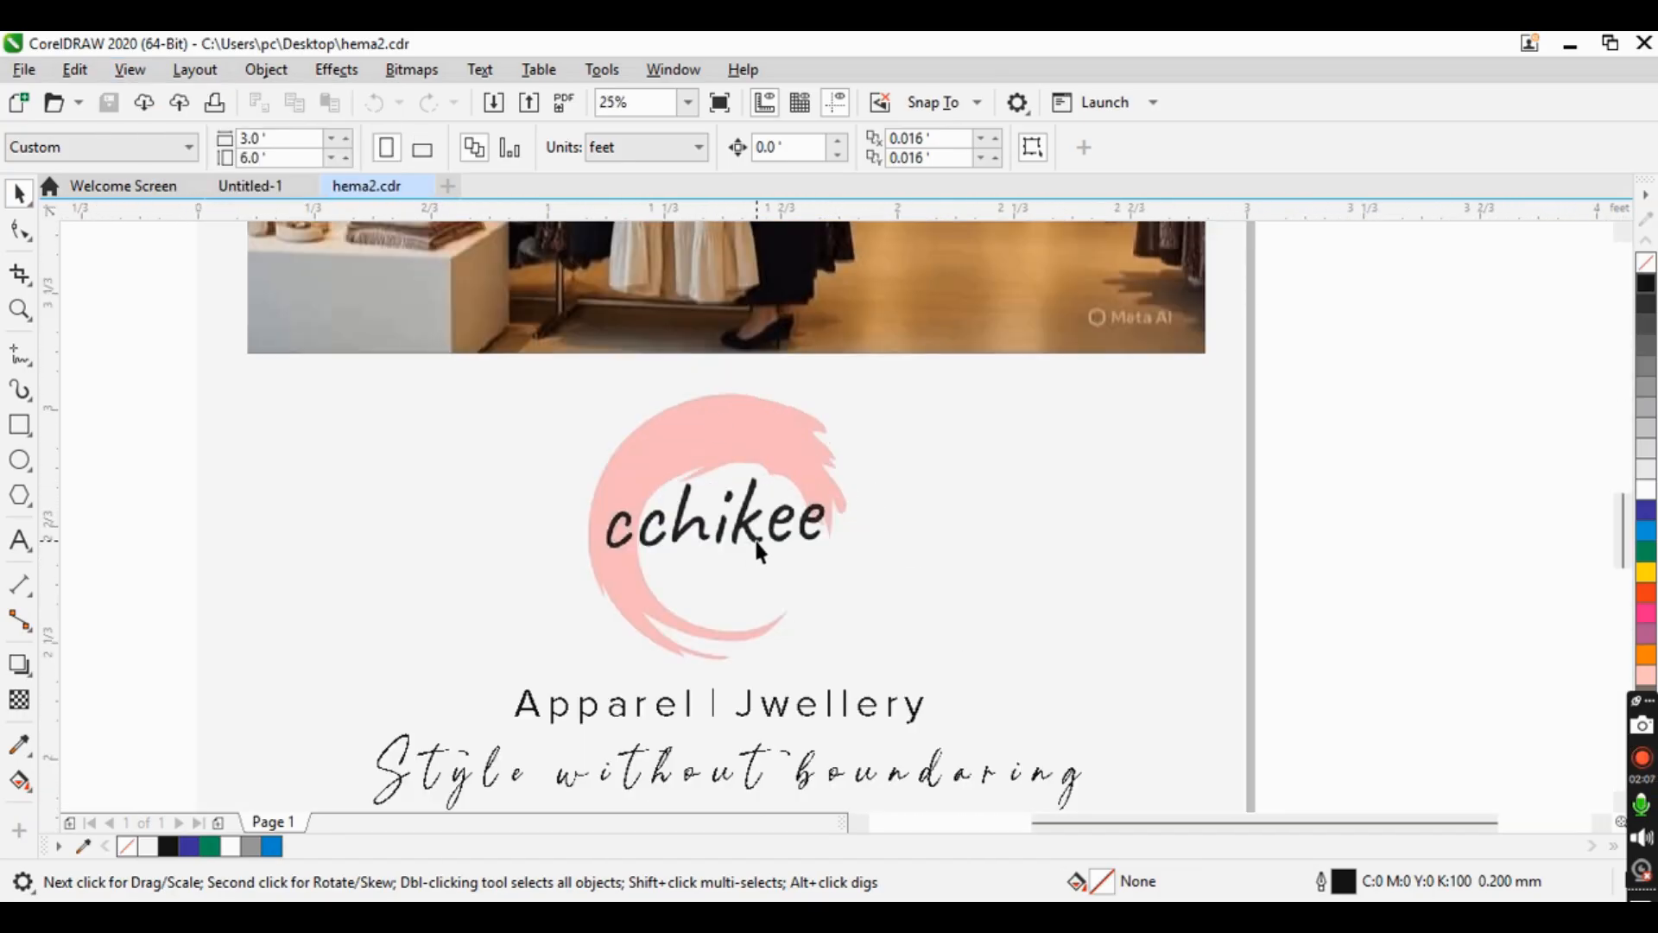
# - Switch the banner to Enhanced view and examine the logo, slogan and company name up close
pyautogui.click(128, 69)
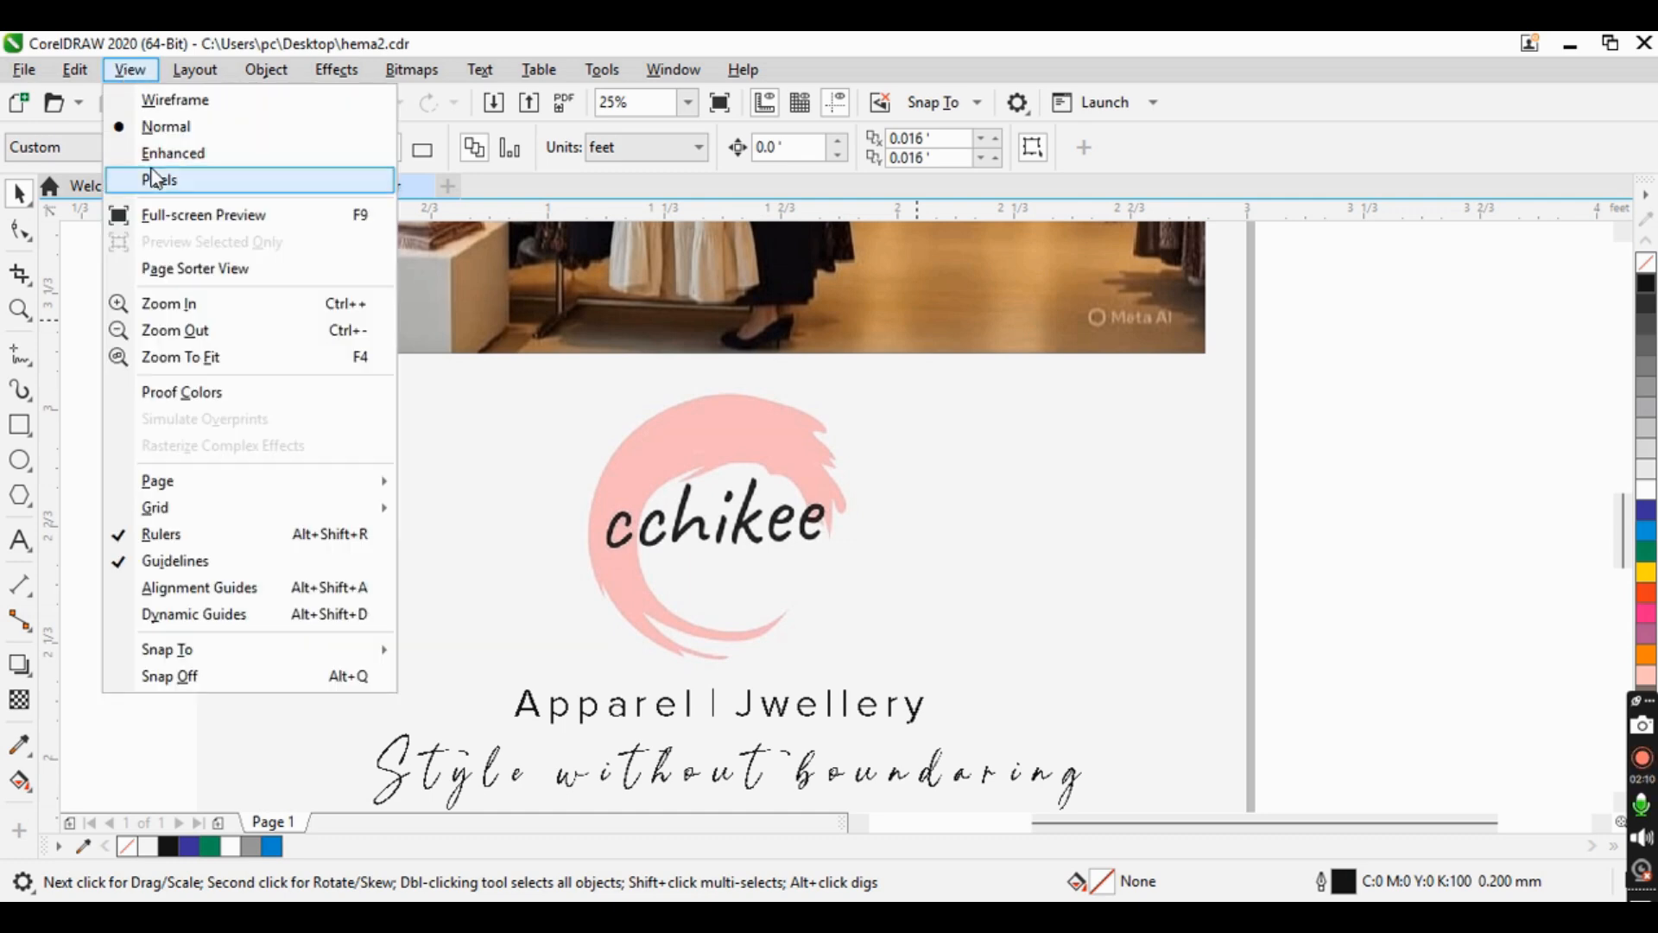
pyautogui.click(173, 153)
pyautogui.scroll(1, 725, 532)
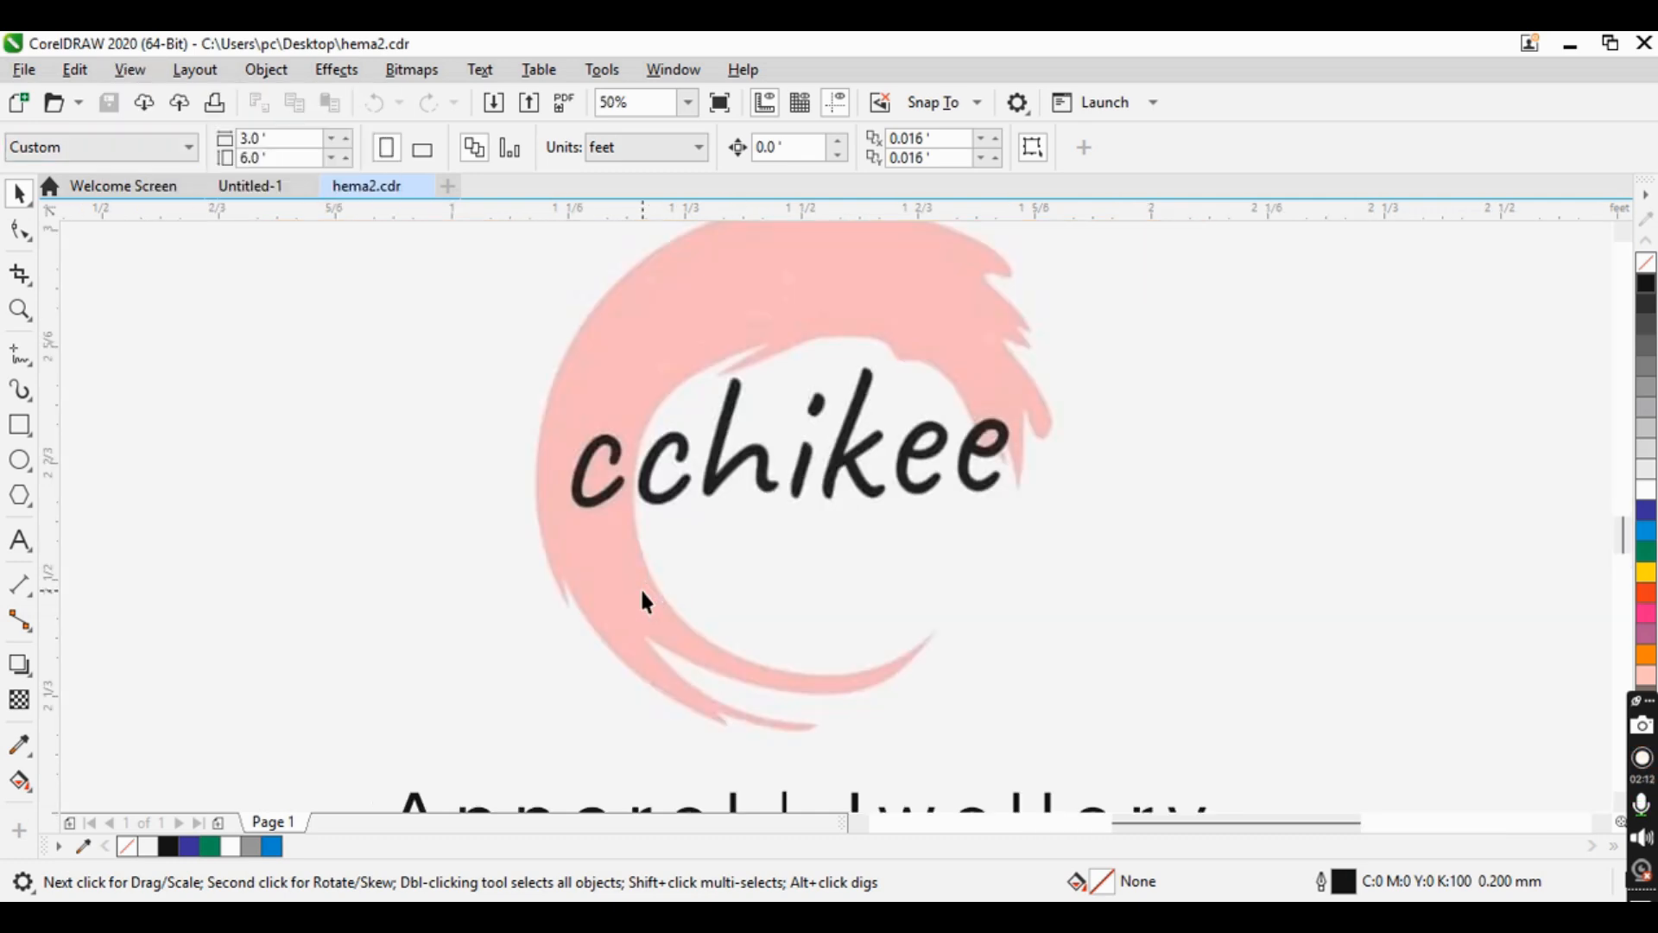
pyautogui.scroll(-5, 640, 588)
pyautogui.scroll(5, 756, 579)
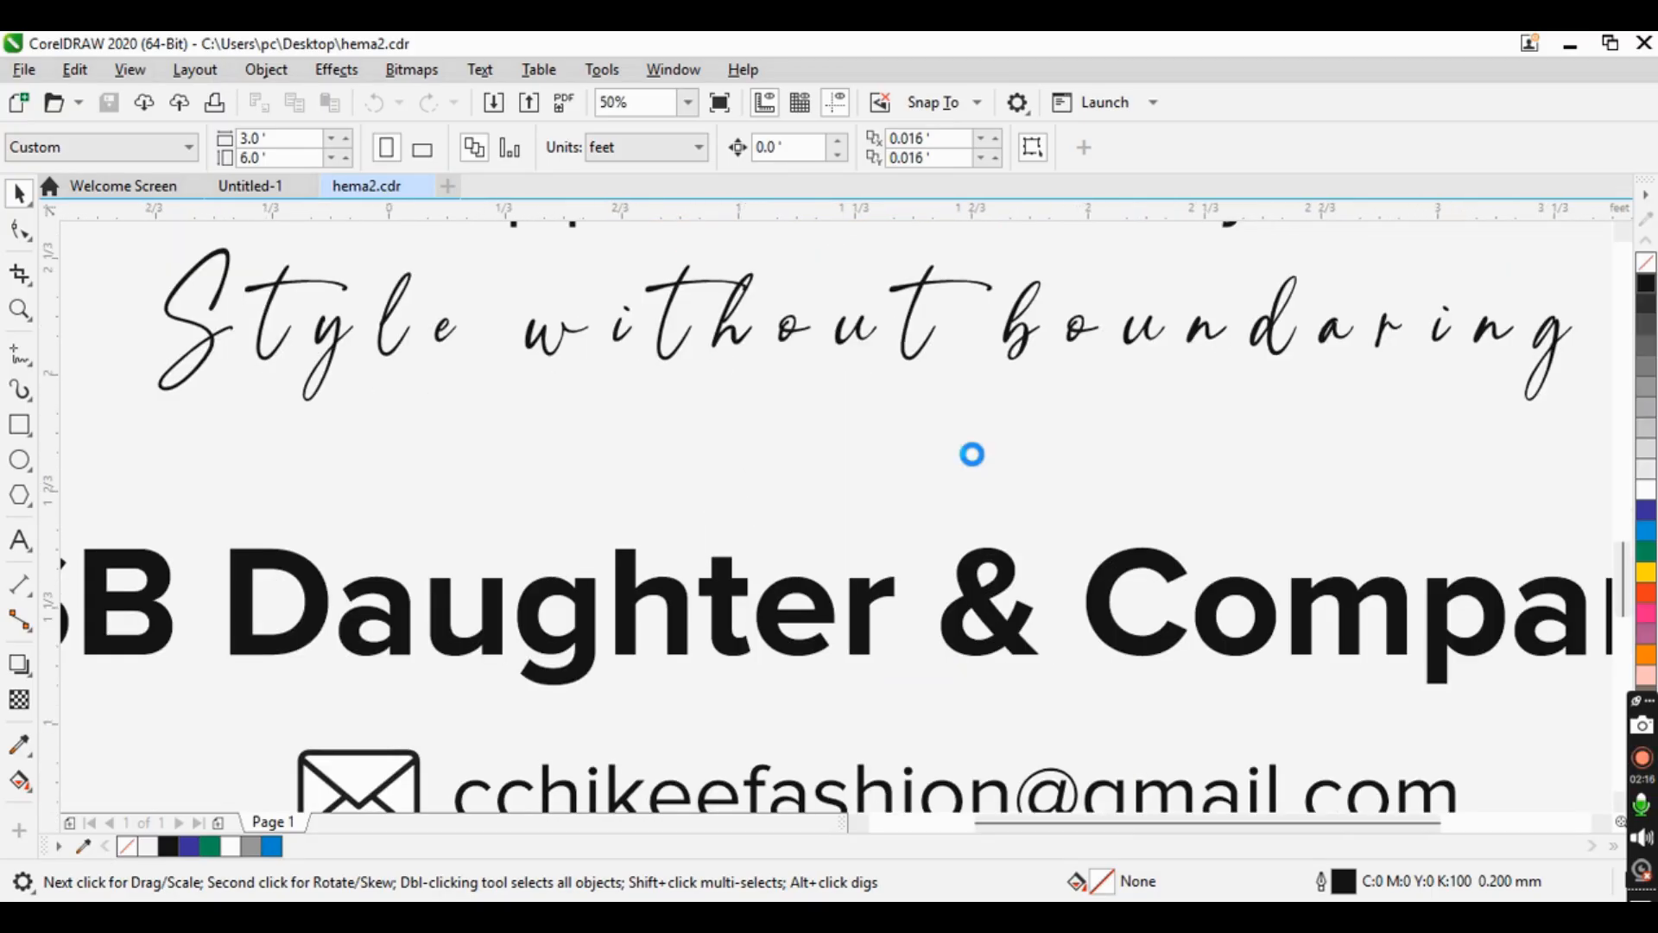
# - Examine the whole banner in Enhanced view, from the store photo down to the contact bar
pyautogui.scroll(-5, 970, 451)
pyautogui.scroll(1, 488, 432)
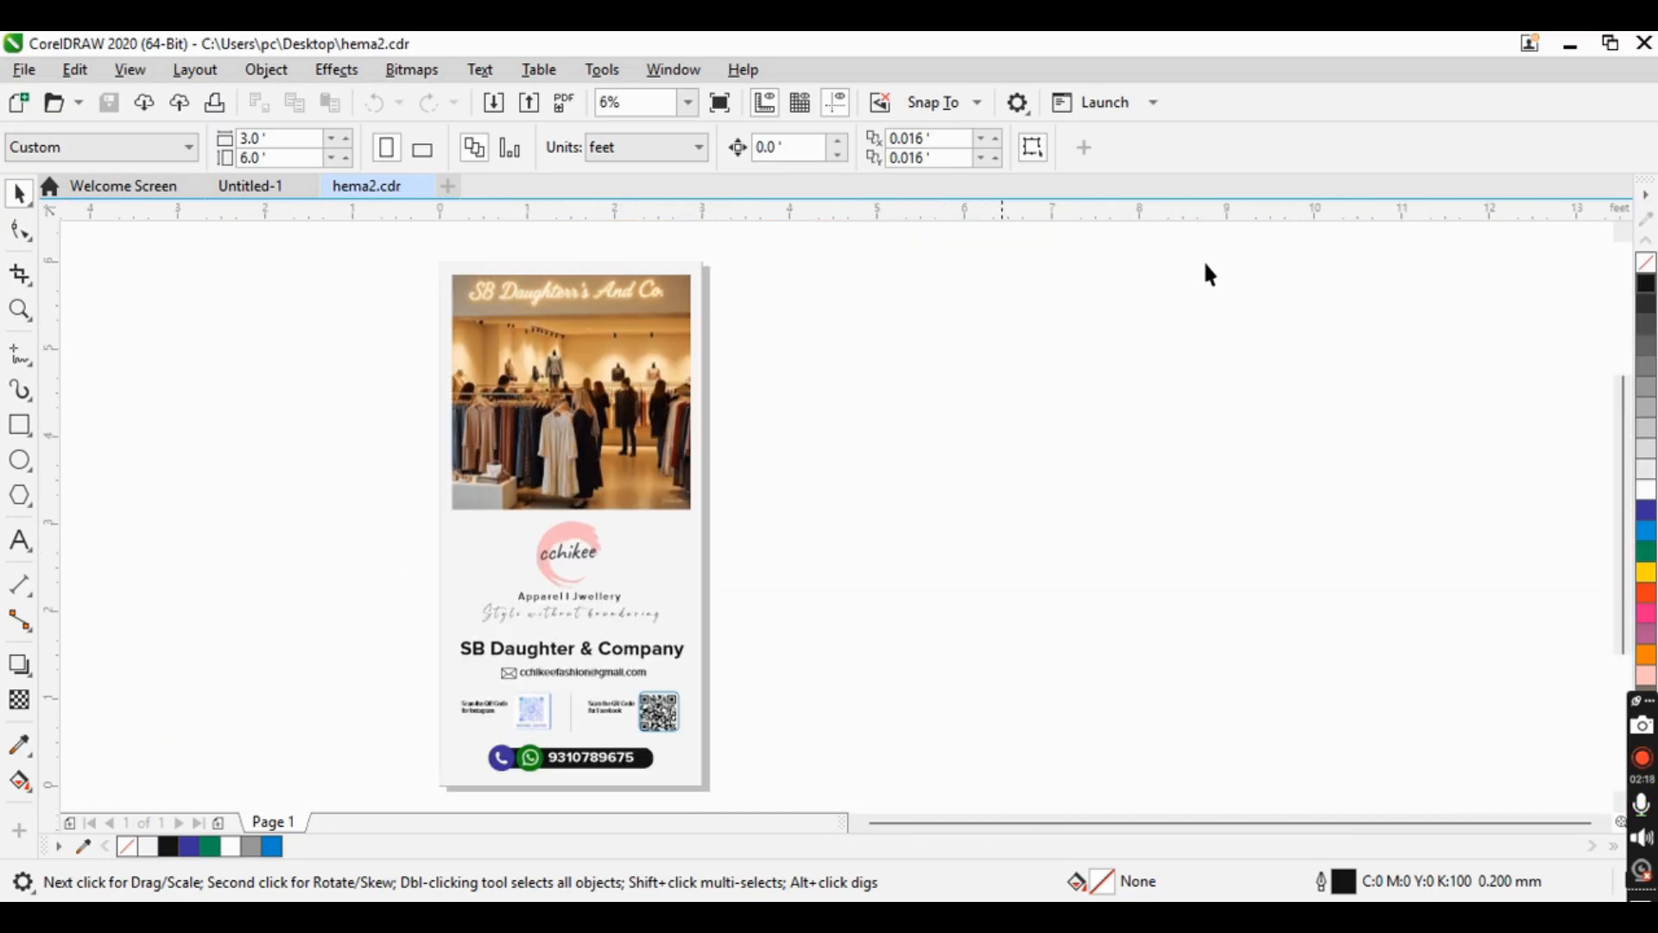
pyautogui.scroll(-1, 1209, 272)
pyautogui.scroll(1, 989, 315)
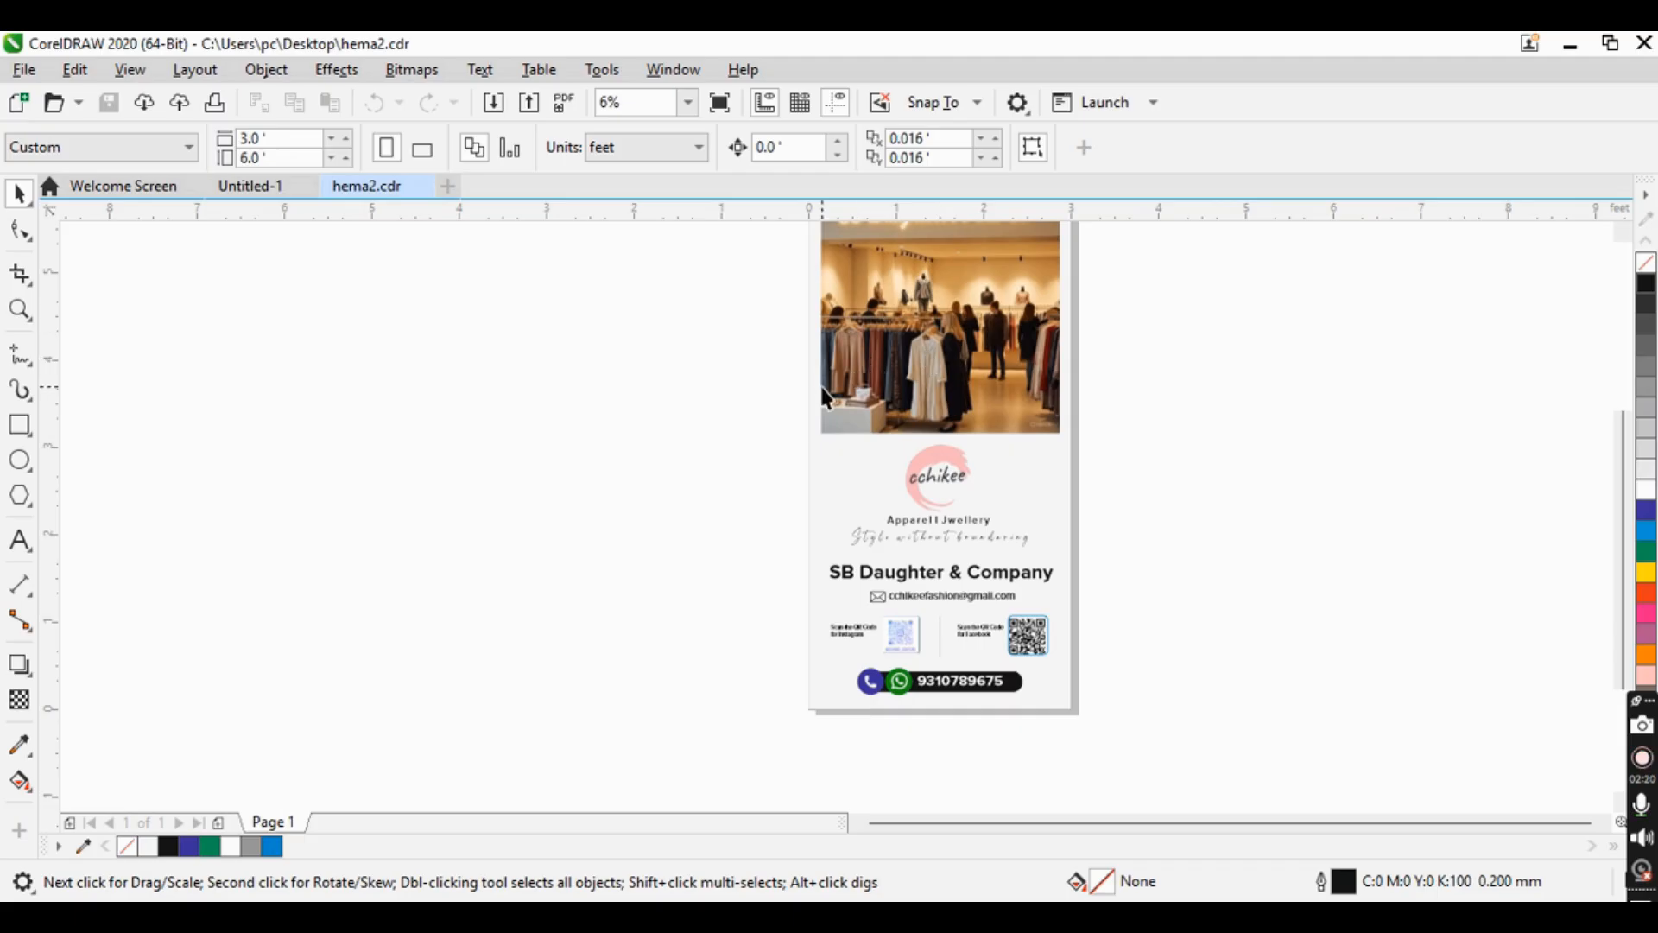
pyautogui.scroll(-1, 933, 341)
pyautogui.scroll(1, 972, 270)
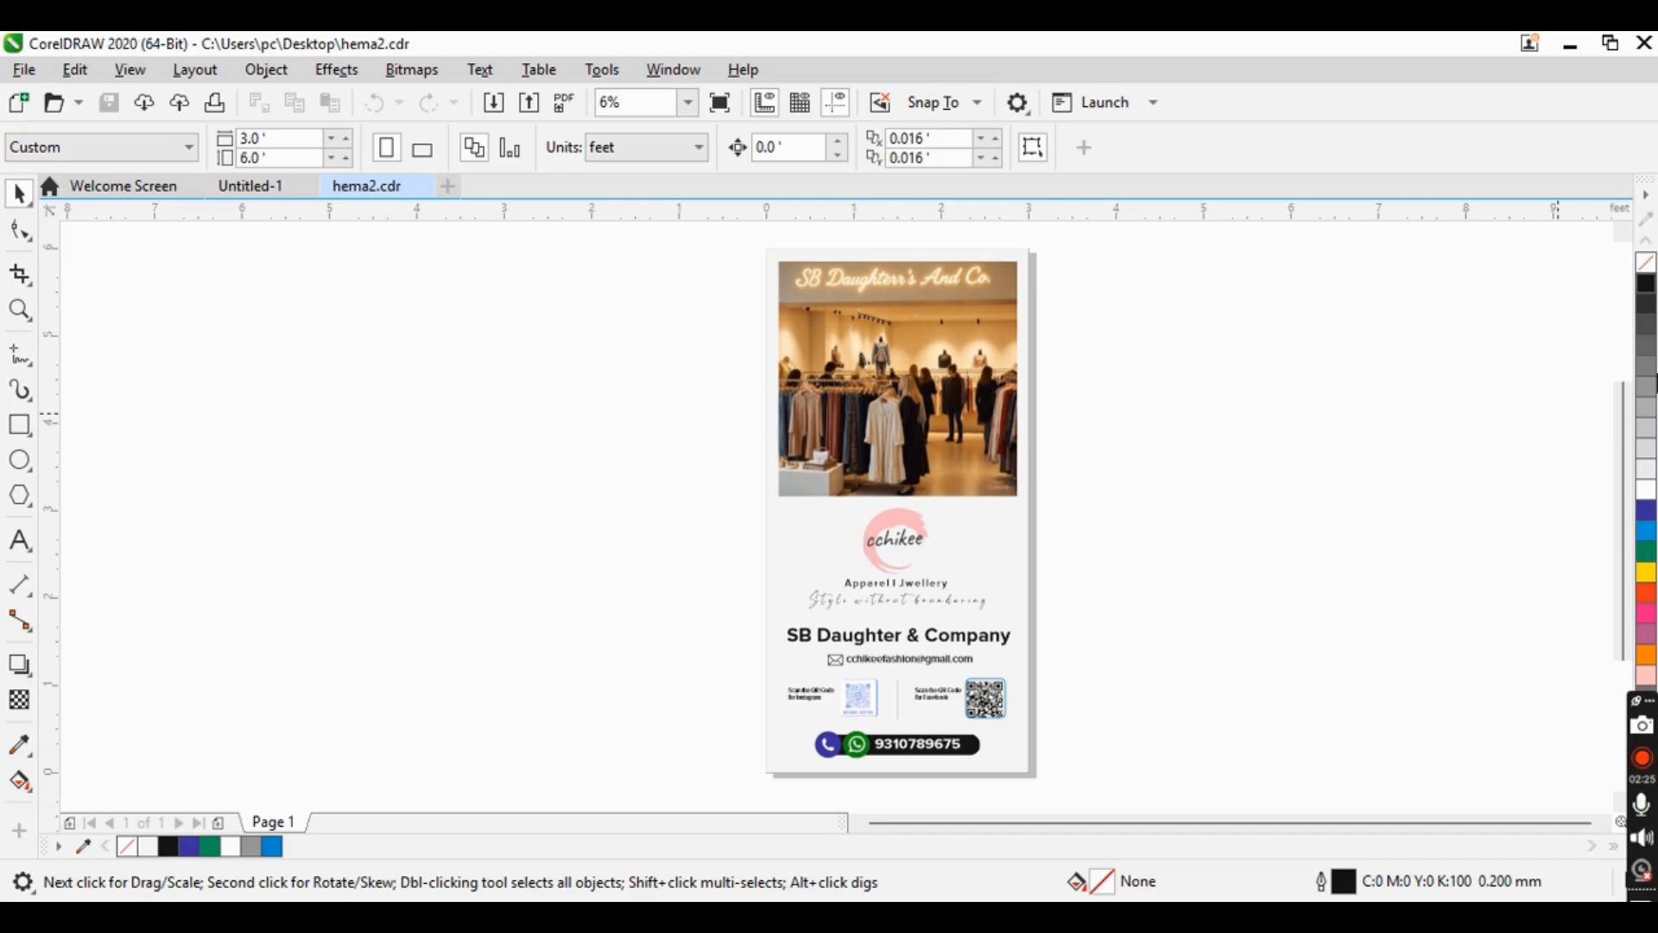
# - Switch the banner to Pixels view and examine the photo's lower edge, the logo, the "Apparel | Jwellery" line and the slogan up close
pyautogui.click(123, 79)
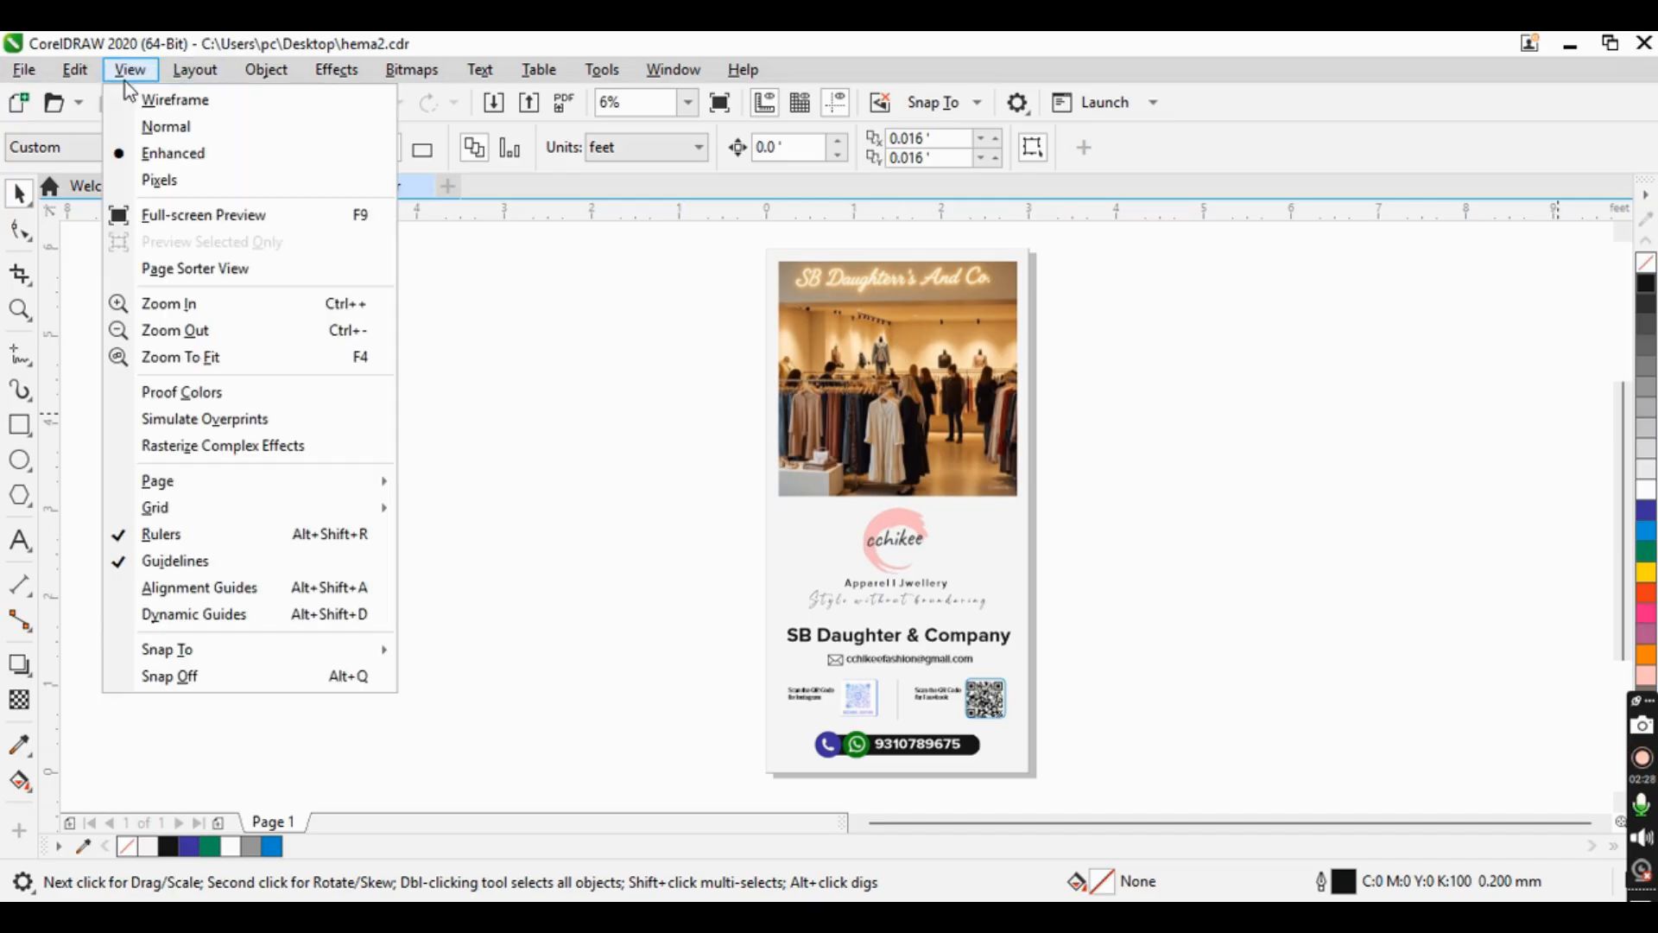
pyautogui.click(173, 183)
pyautogui.scroll(3, 955, 531)
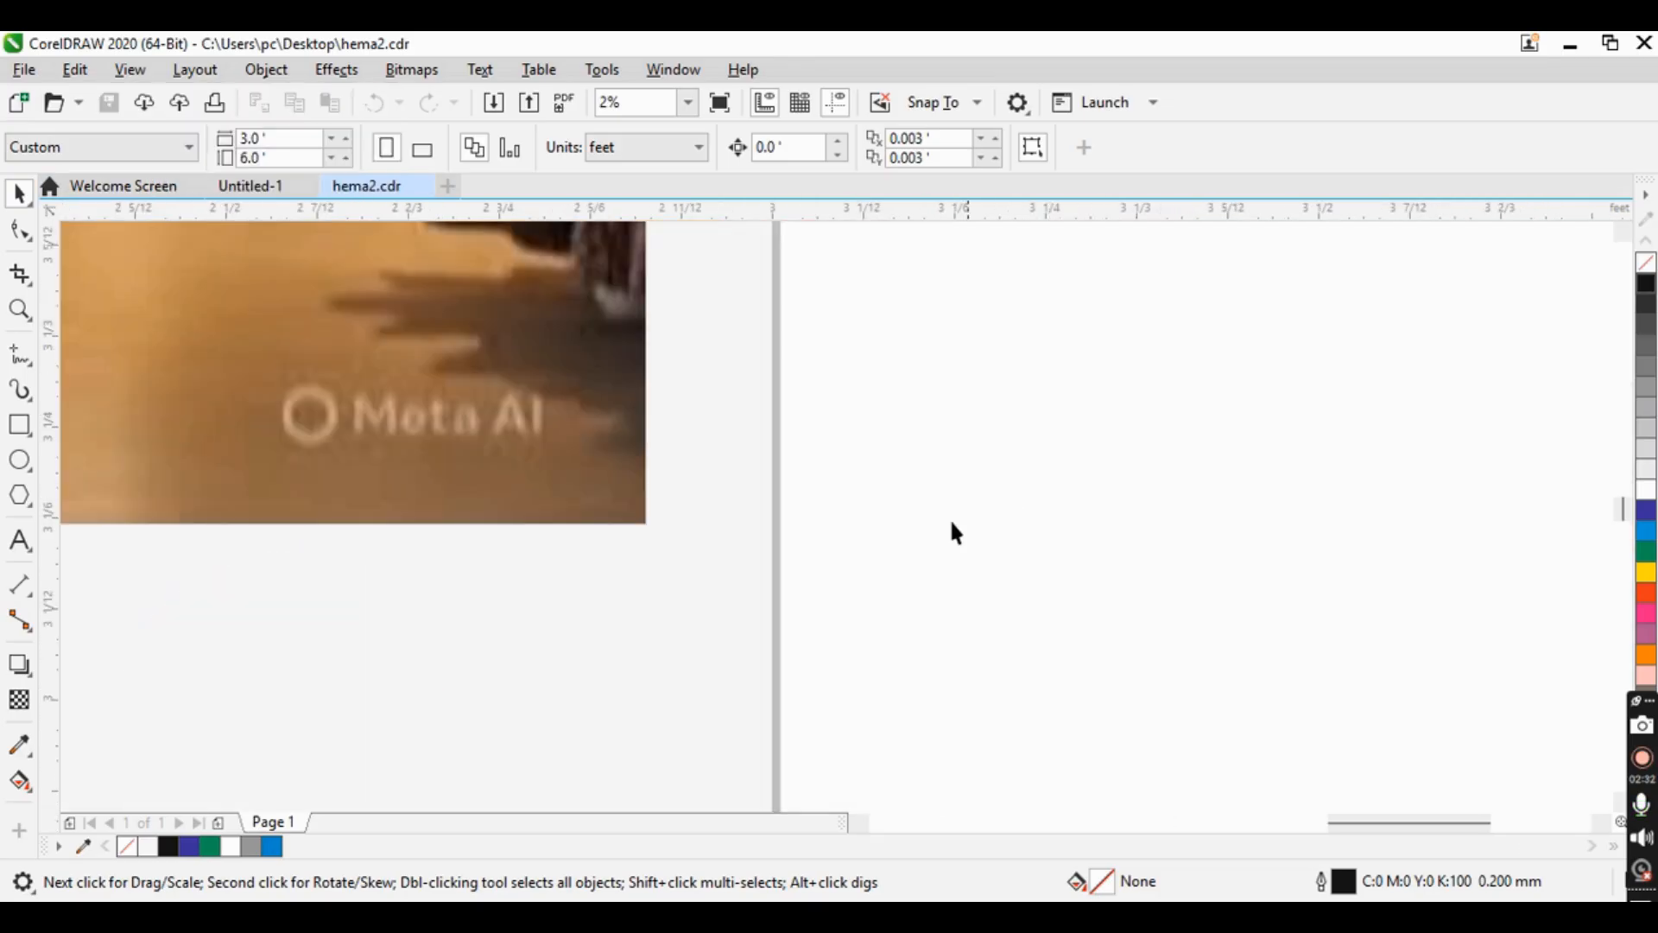
pyautogui.scroll(-3, 743, 470)
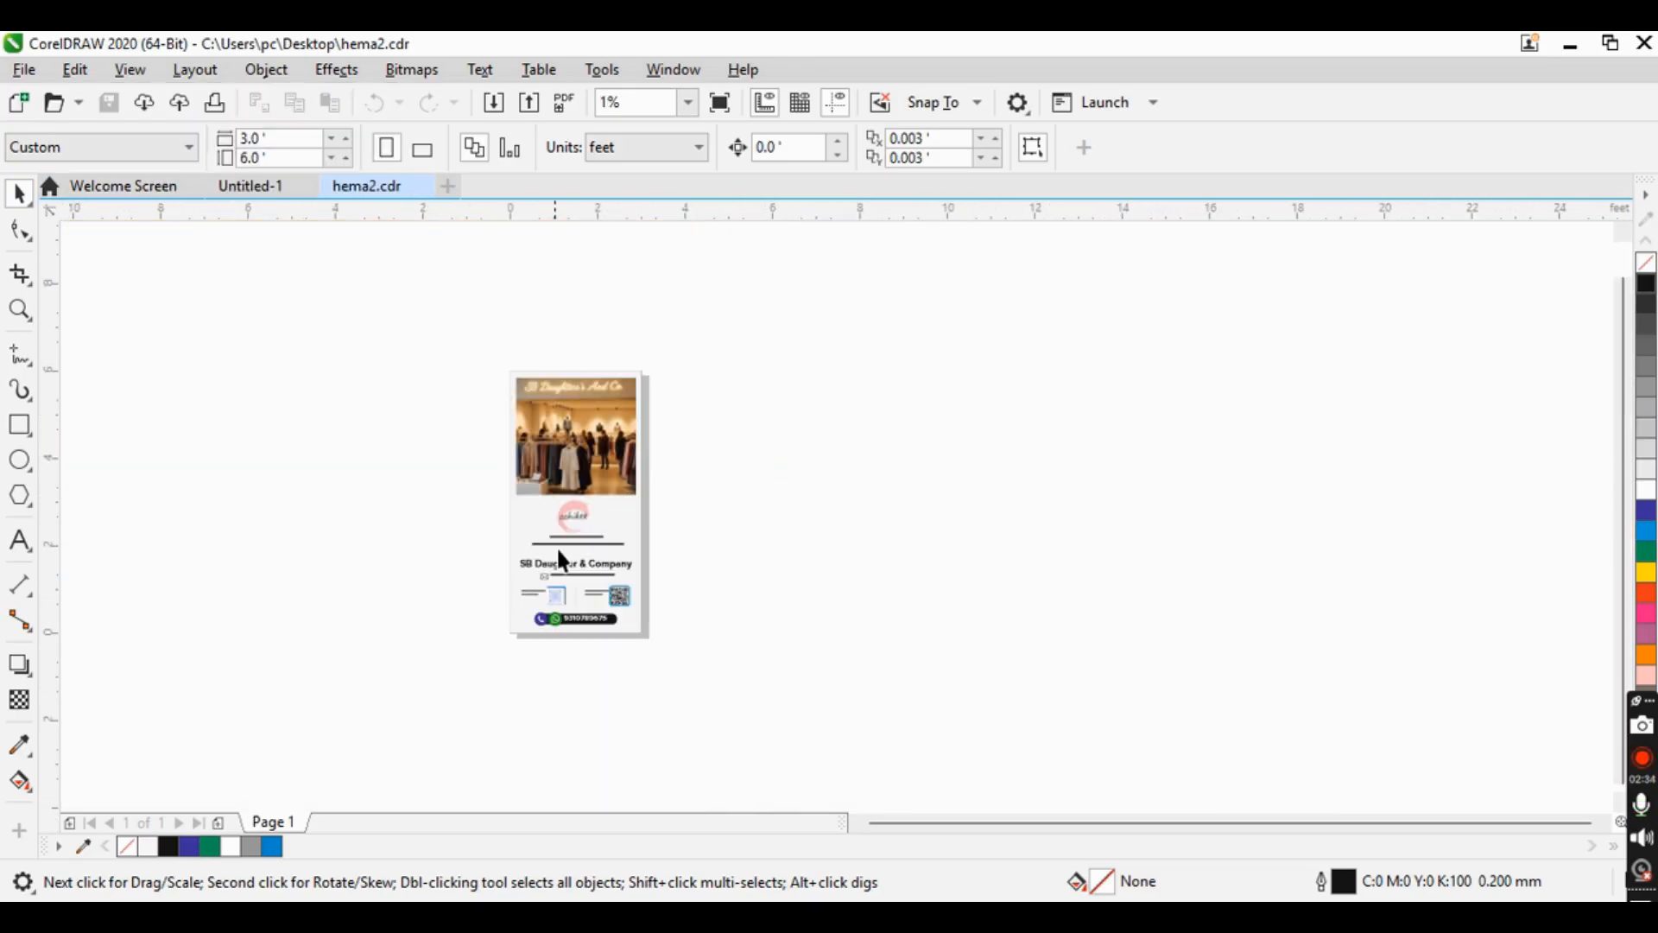
pyautogui.scroll(4, 559, 553)
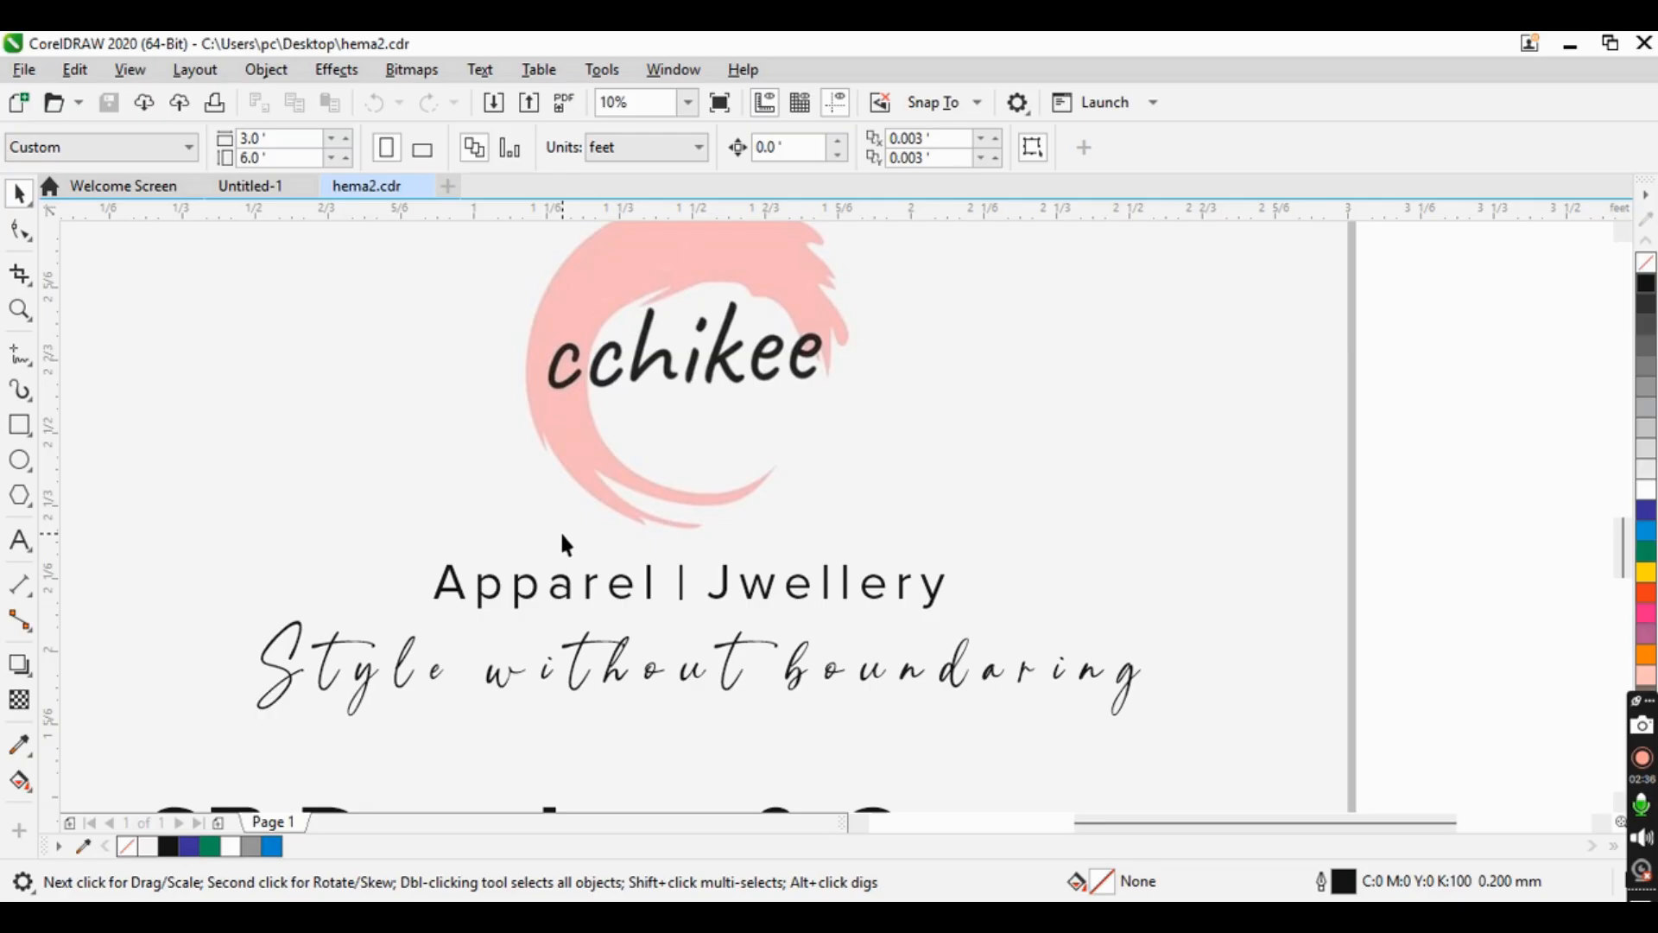
pyautogui.scroll(2, 647, 630)
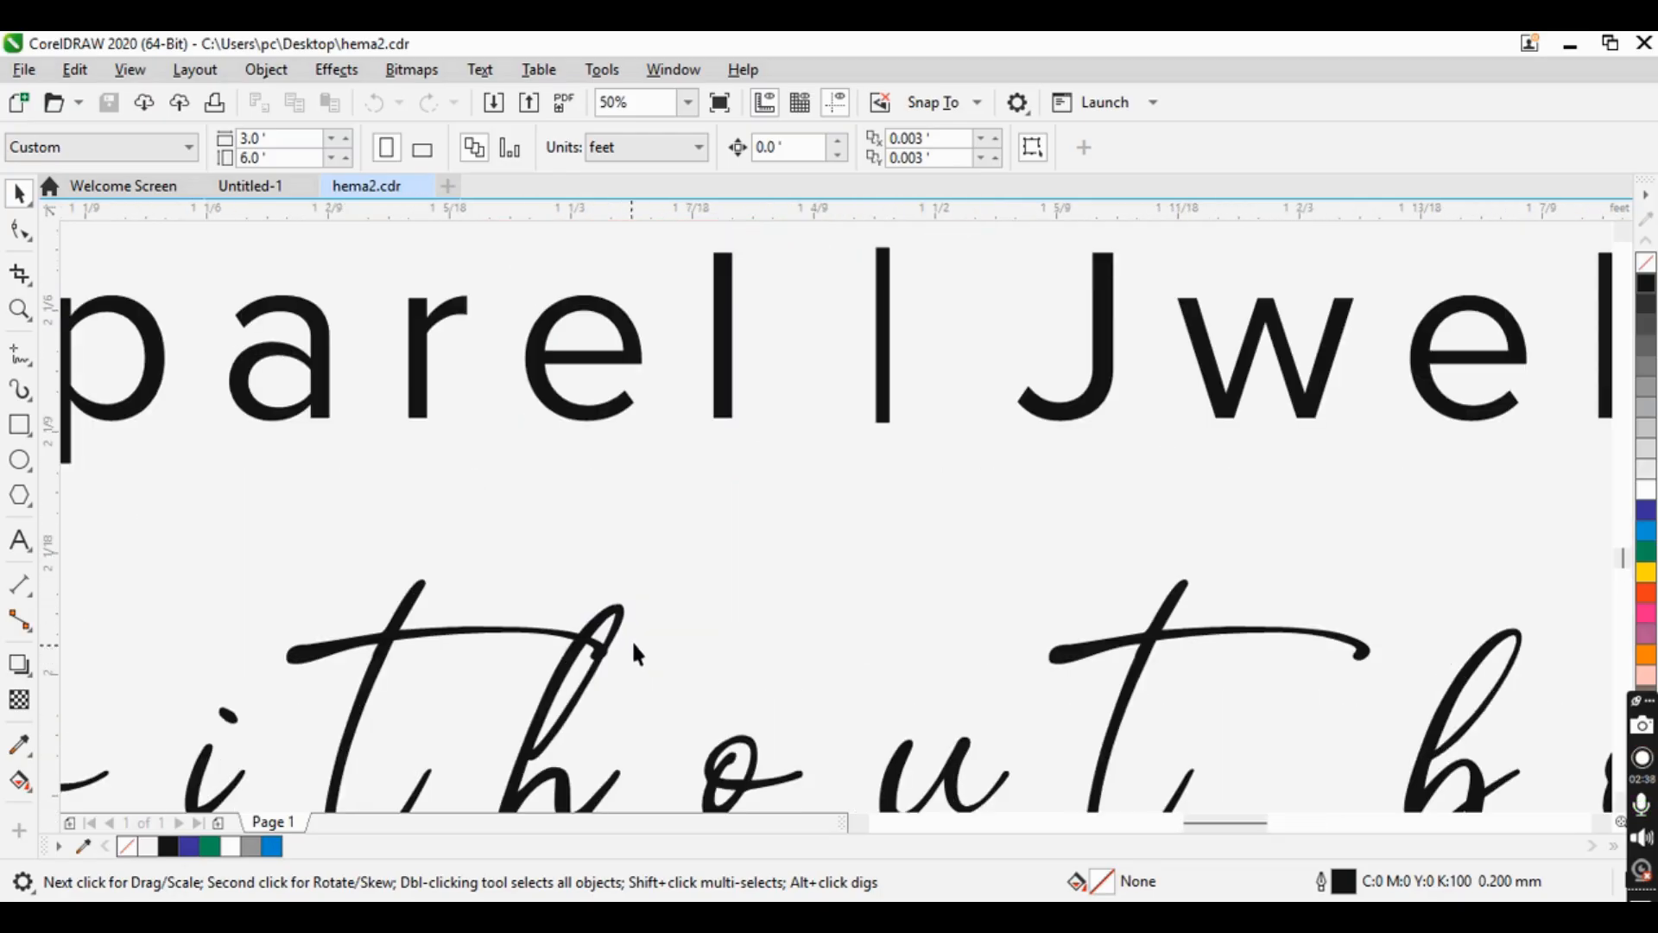
pyautogui.scroll(-3, 631, 639)
pyautogui.scroll(-2, 679, 573)
pyautogui.scroll(4, 679, 573)
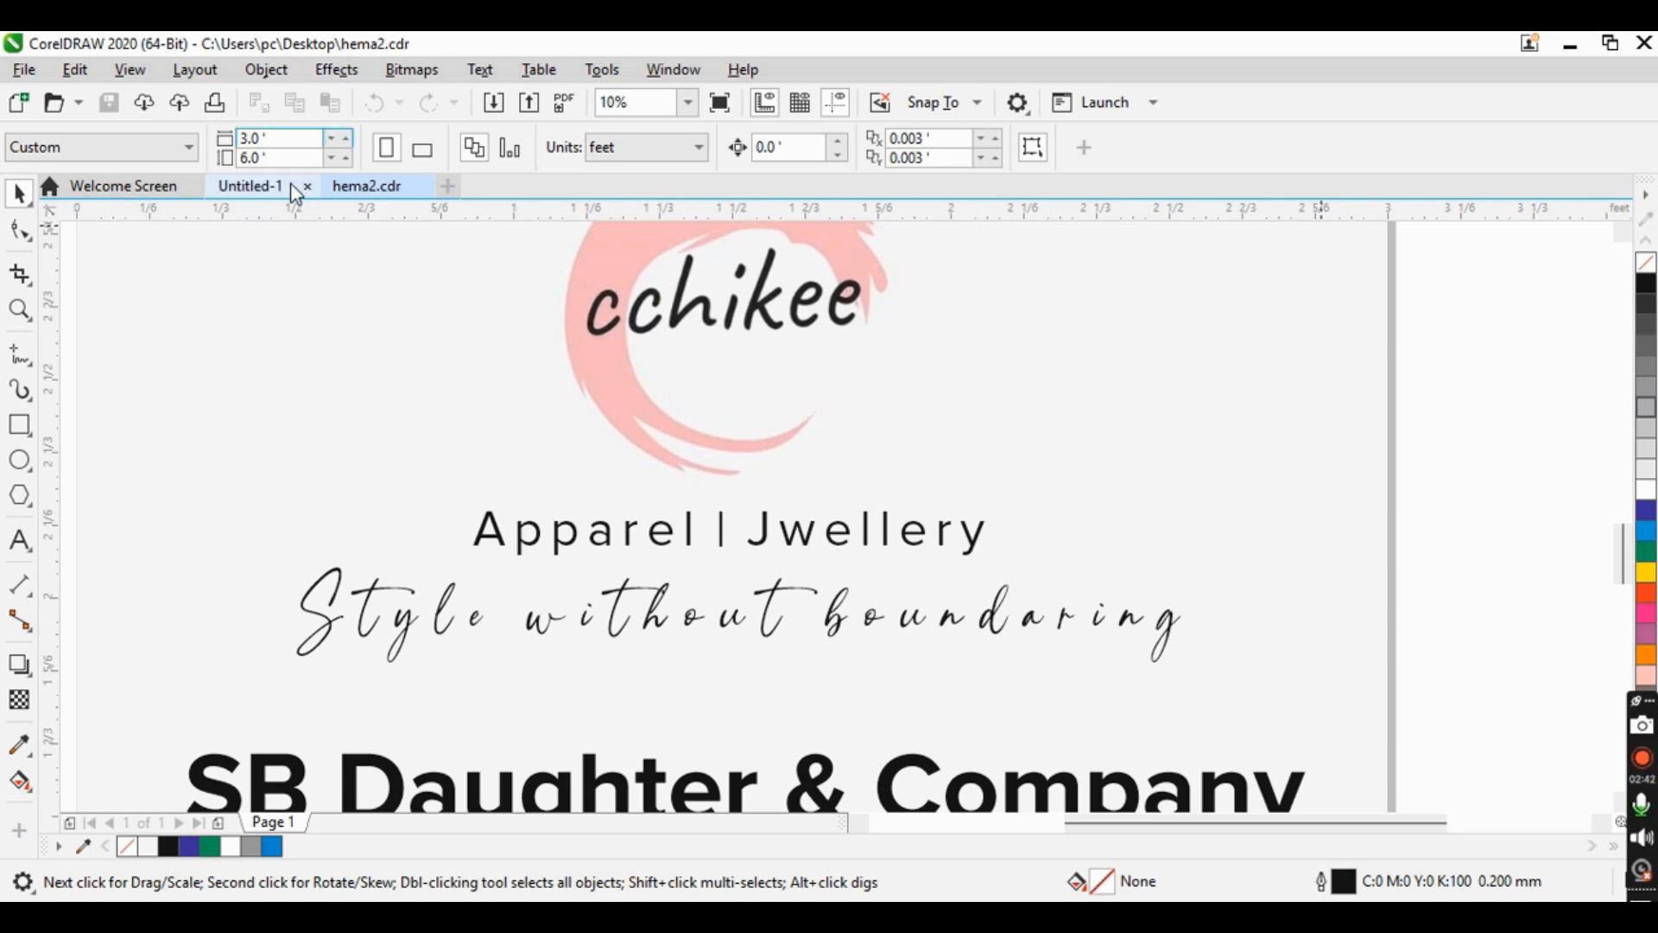
pyautogui.click(130, 71)
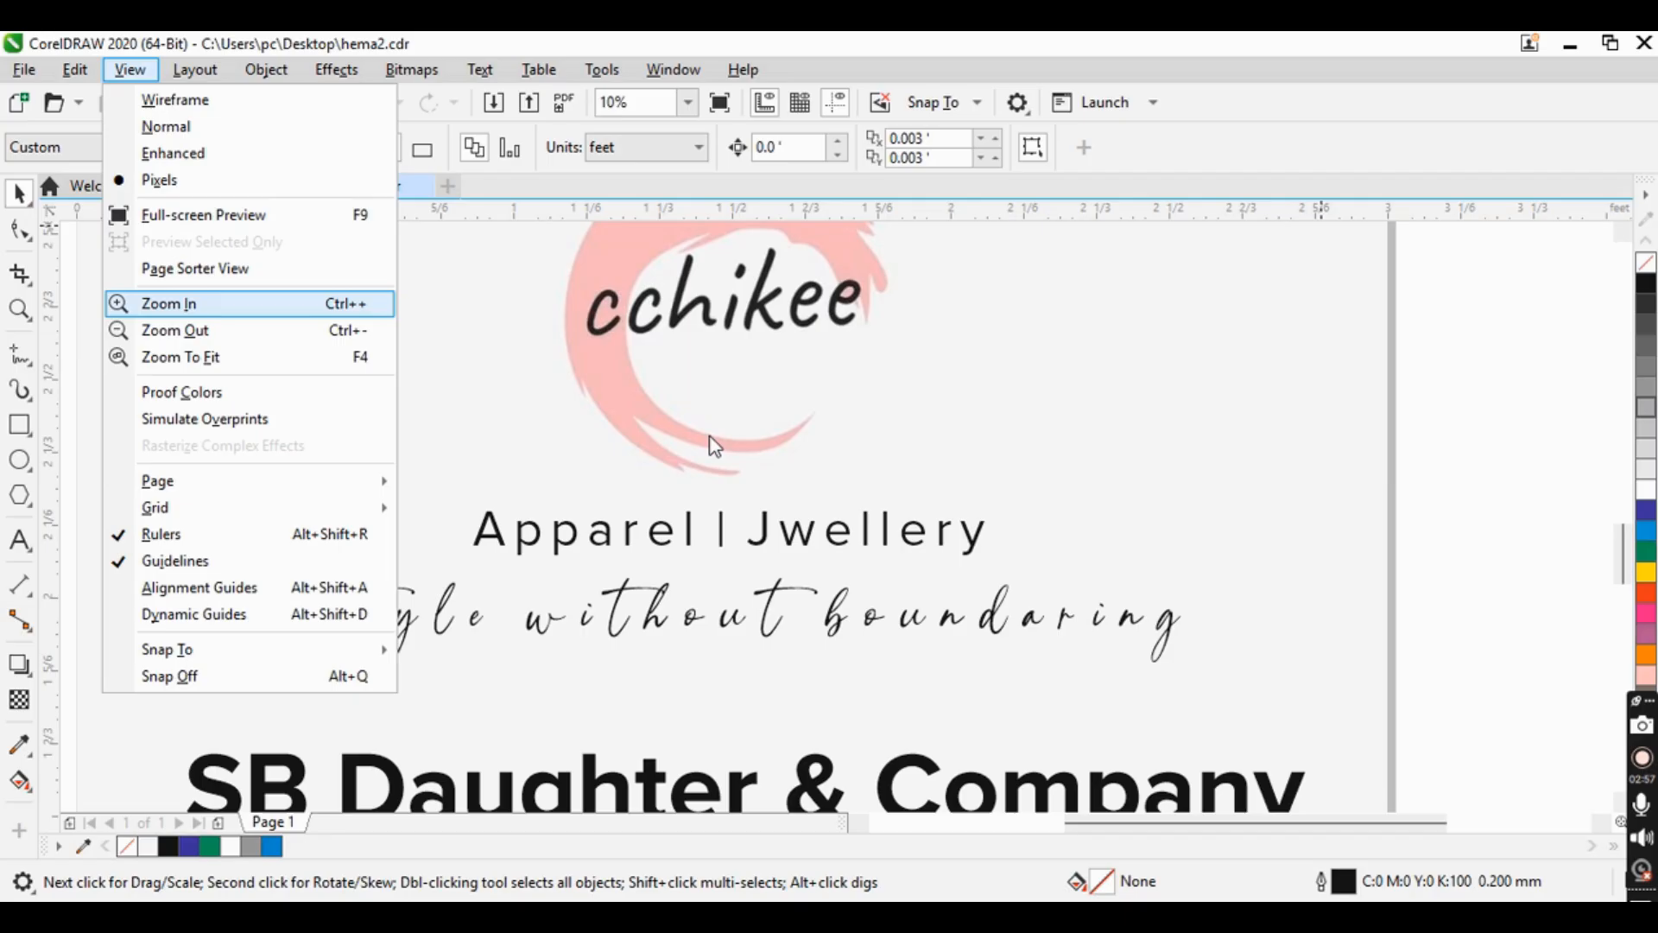
pyautogui.click(1481, 479)
pyautogui.scroll(-4, 607, 452)
pyautogui.scroll(3, 607, 453)
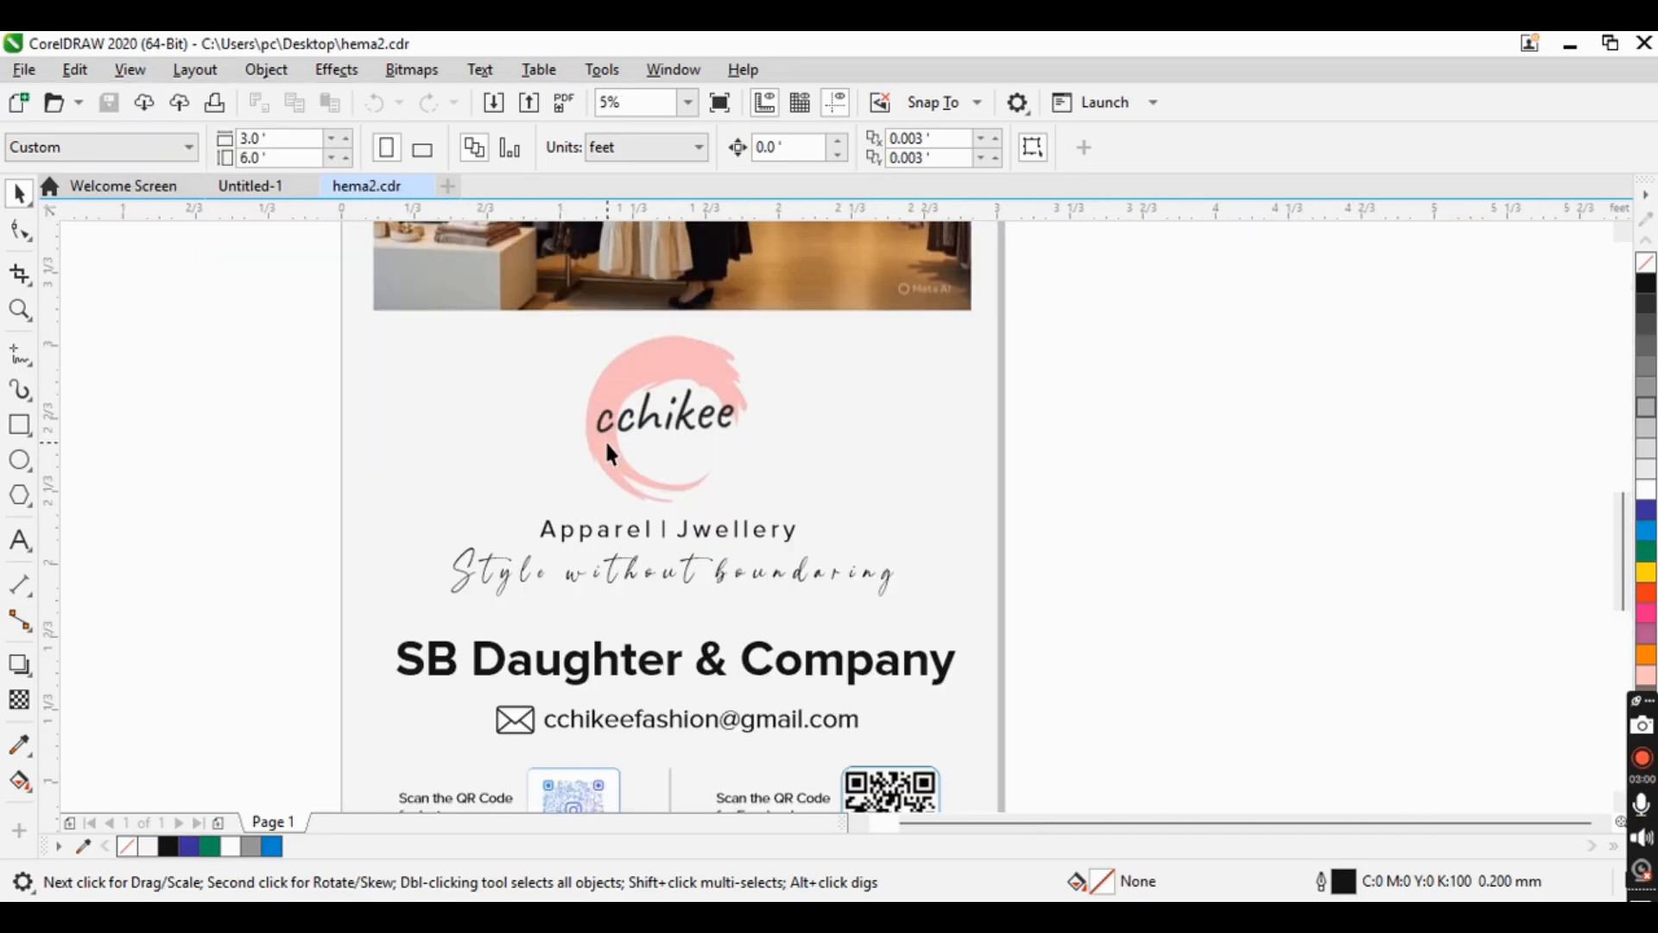
pyautogui.click(134, 75)
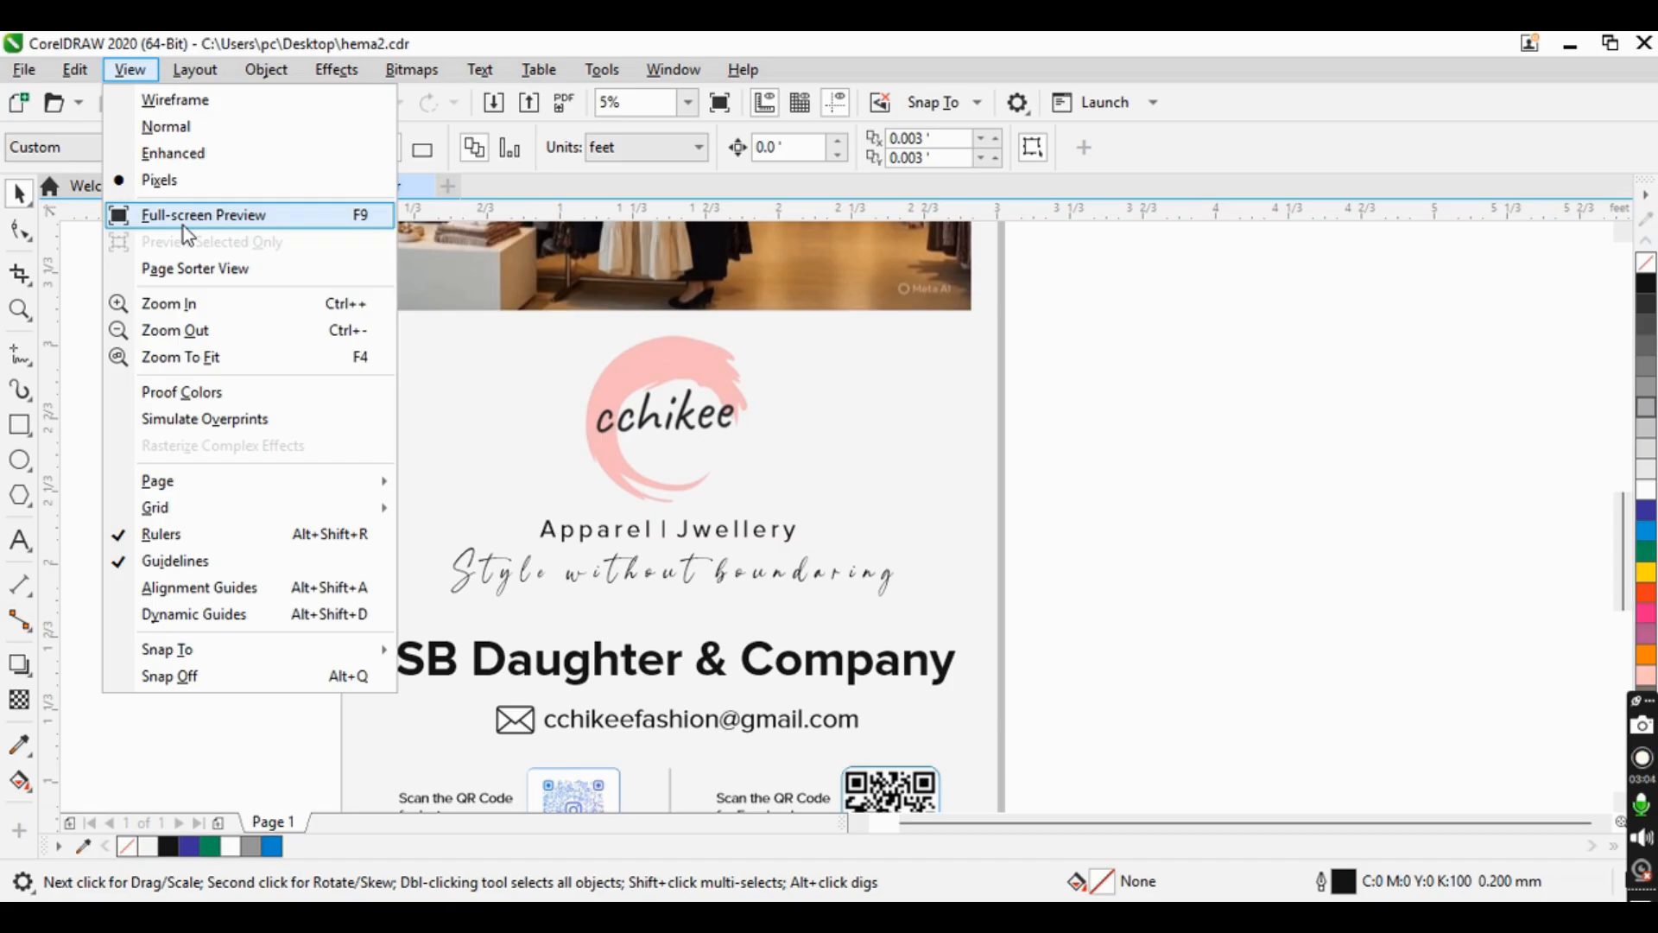
pyautogui.scroll(-3, 590, 354)
pyautogui.click(750, 389)
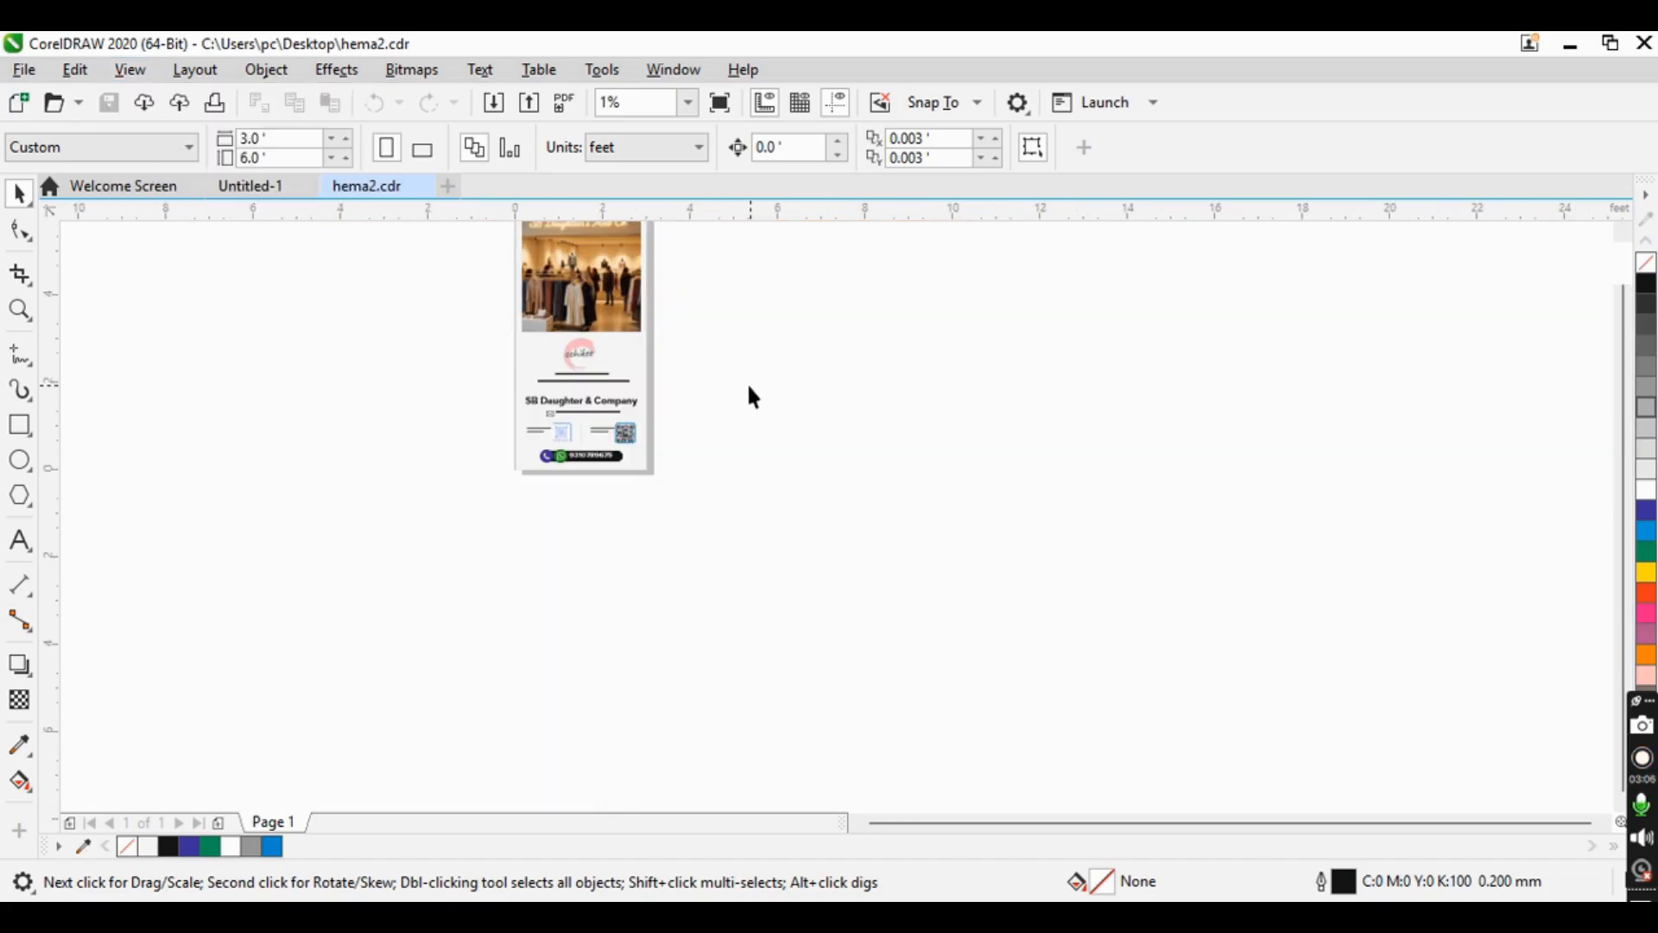
# - Frame the banner's store photo and logo, show them in Full-screen Preview twice, and return to the drawing each time
pyautogui.scroll(3, 522, 374)
pyautogui.scroll(-3, 496, 385)
pyautogui.scroll(3, 556, 385)
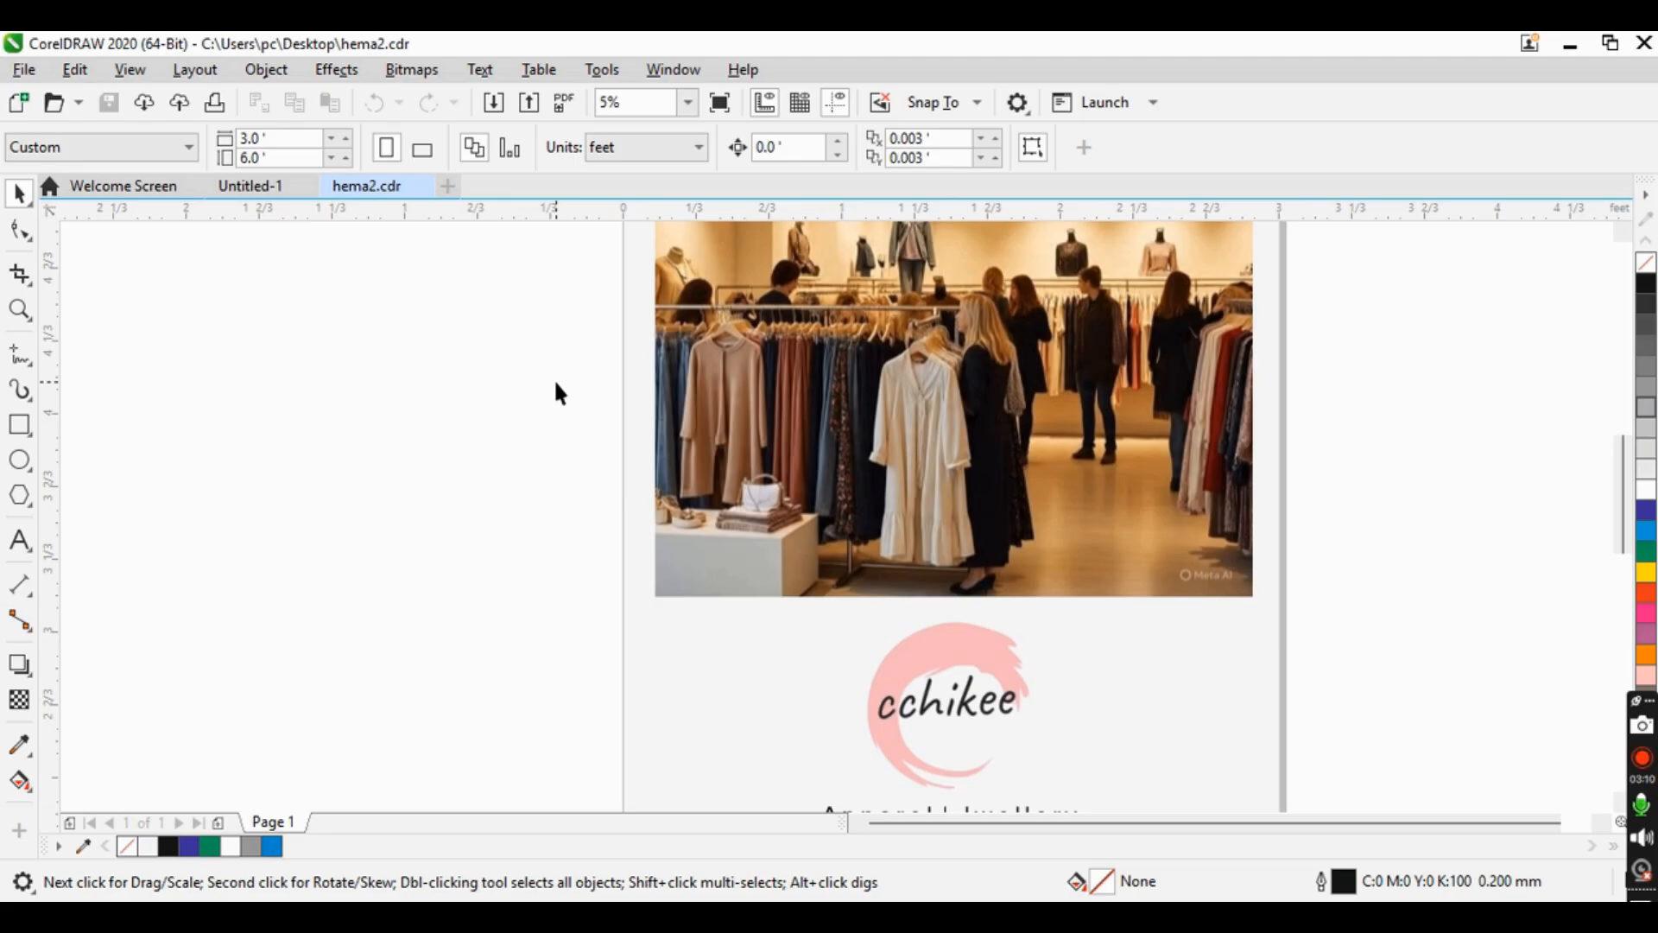
pyautogui.press('F9')
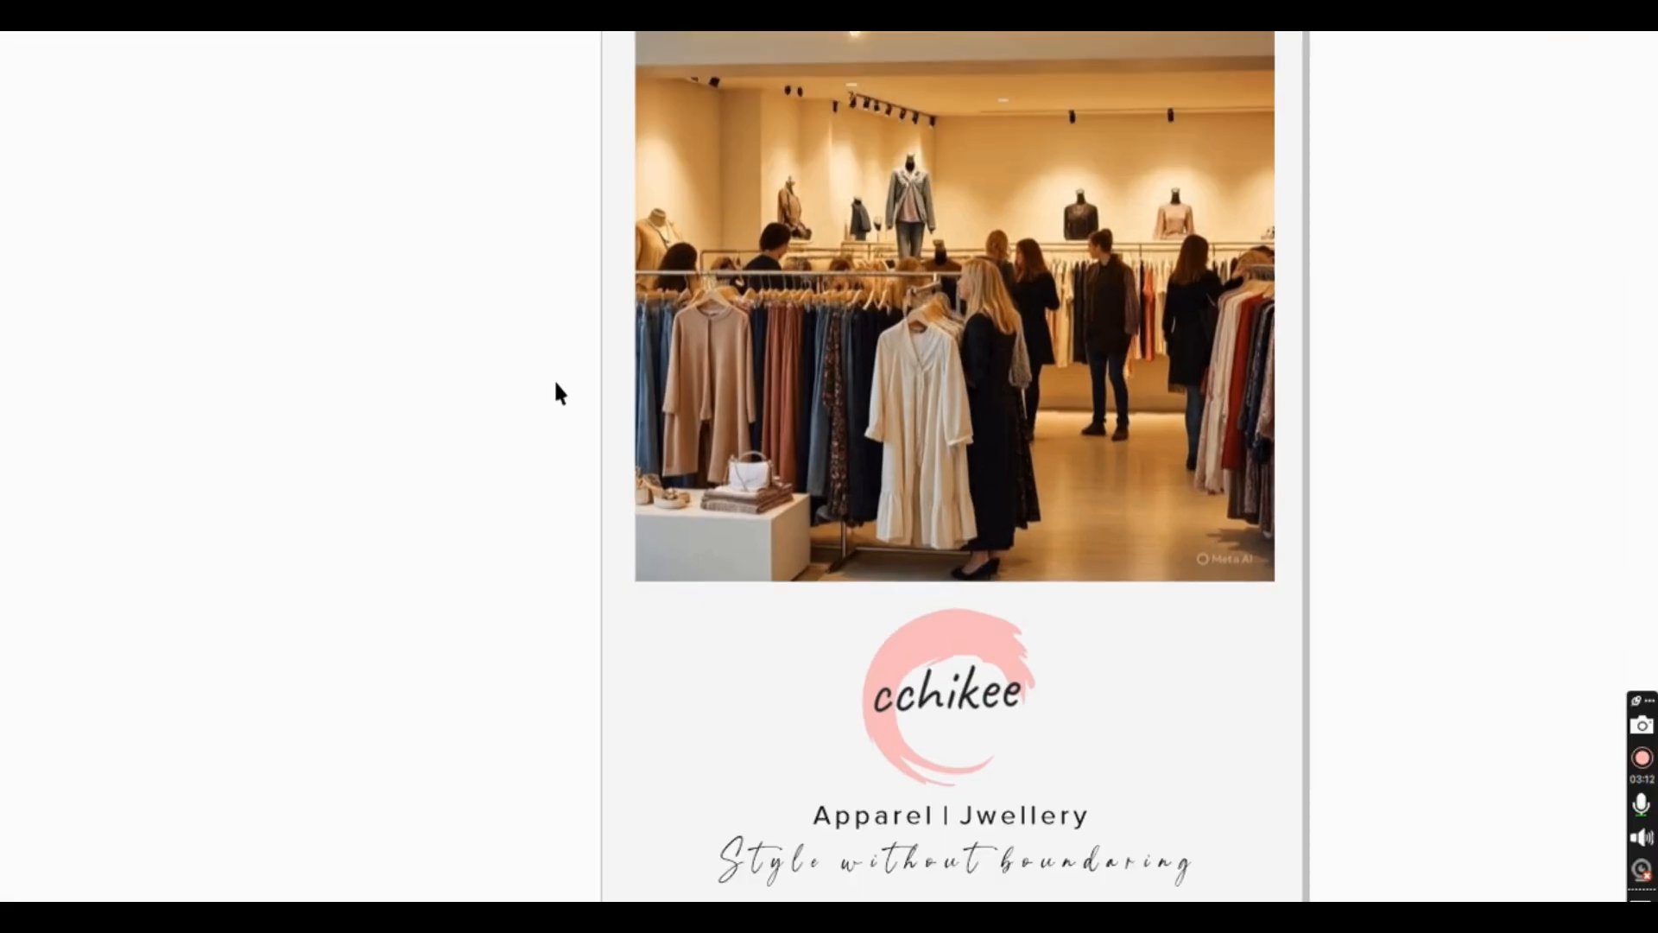
pyautogui.press('F9')
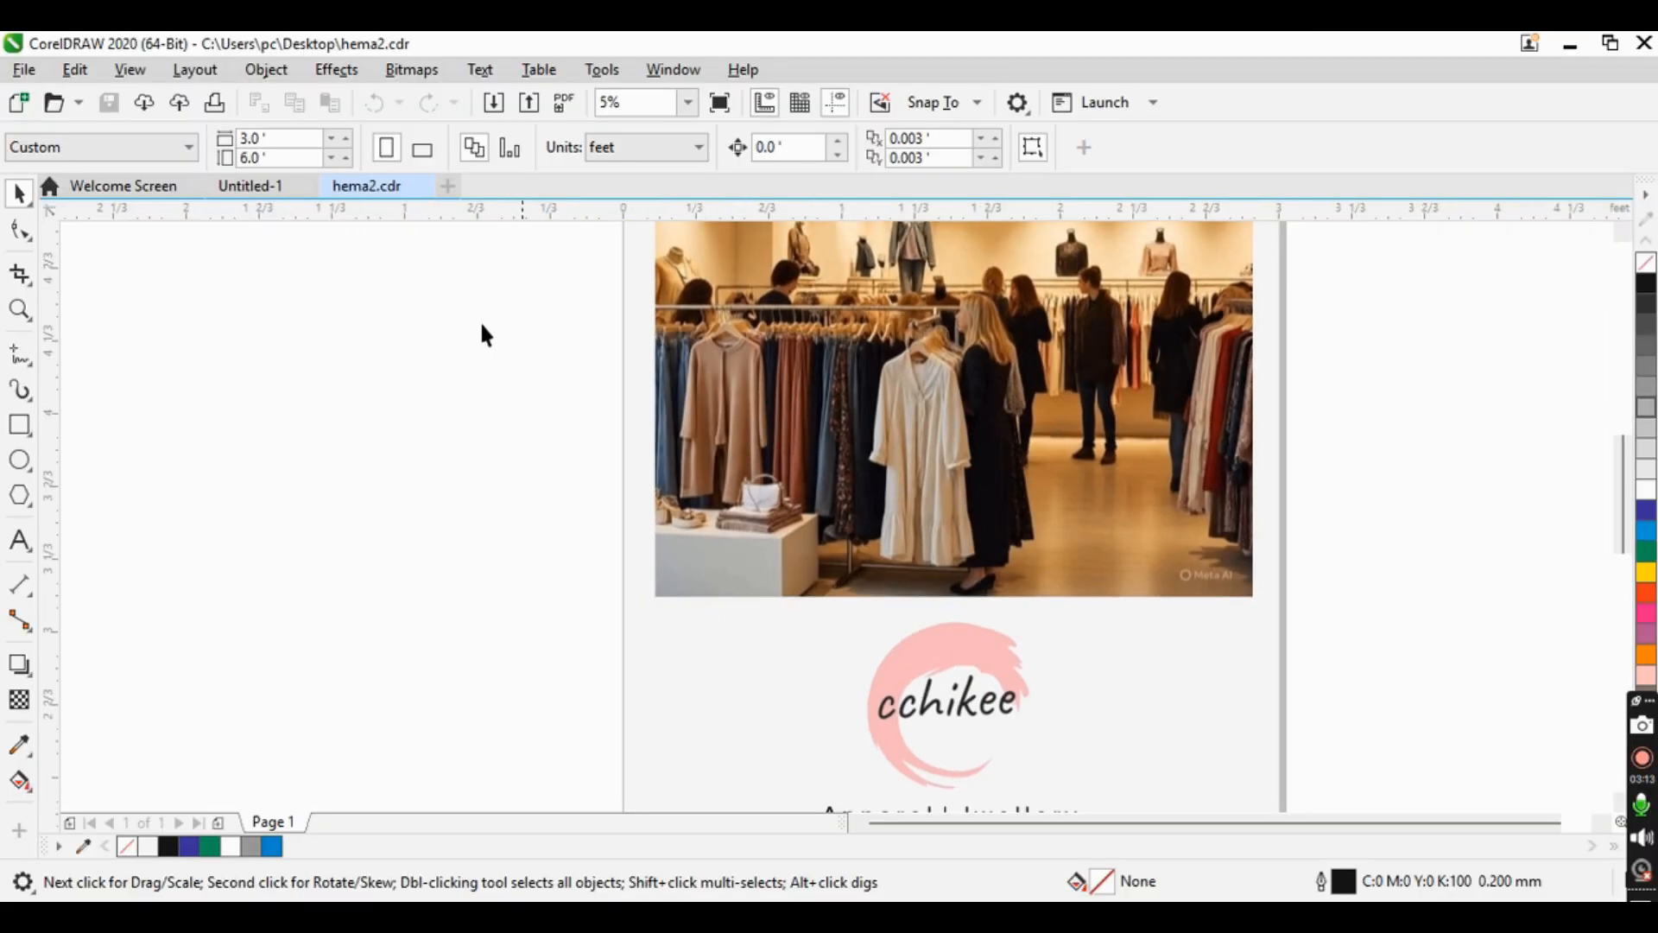
pyautogui.click(130, 69)
pyautogui.click(208, 217)
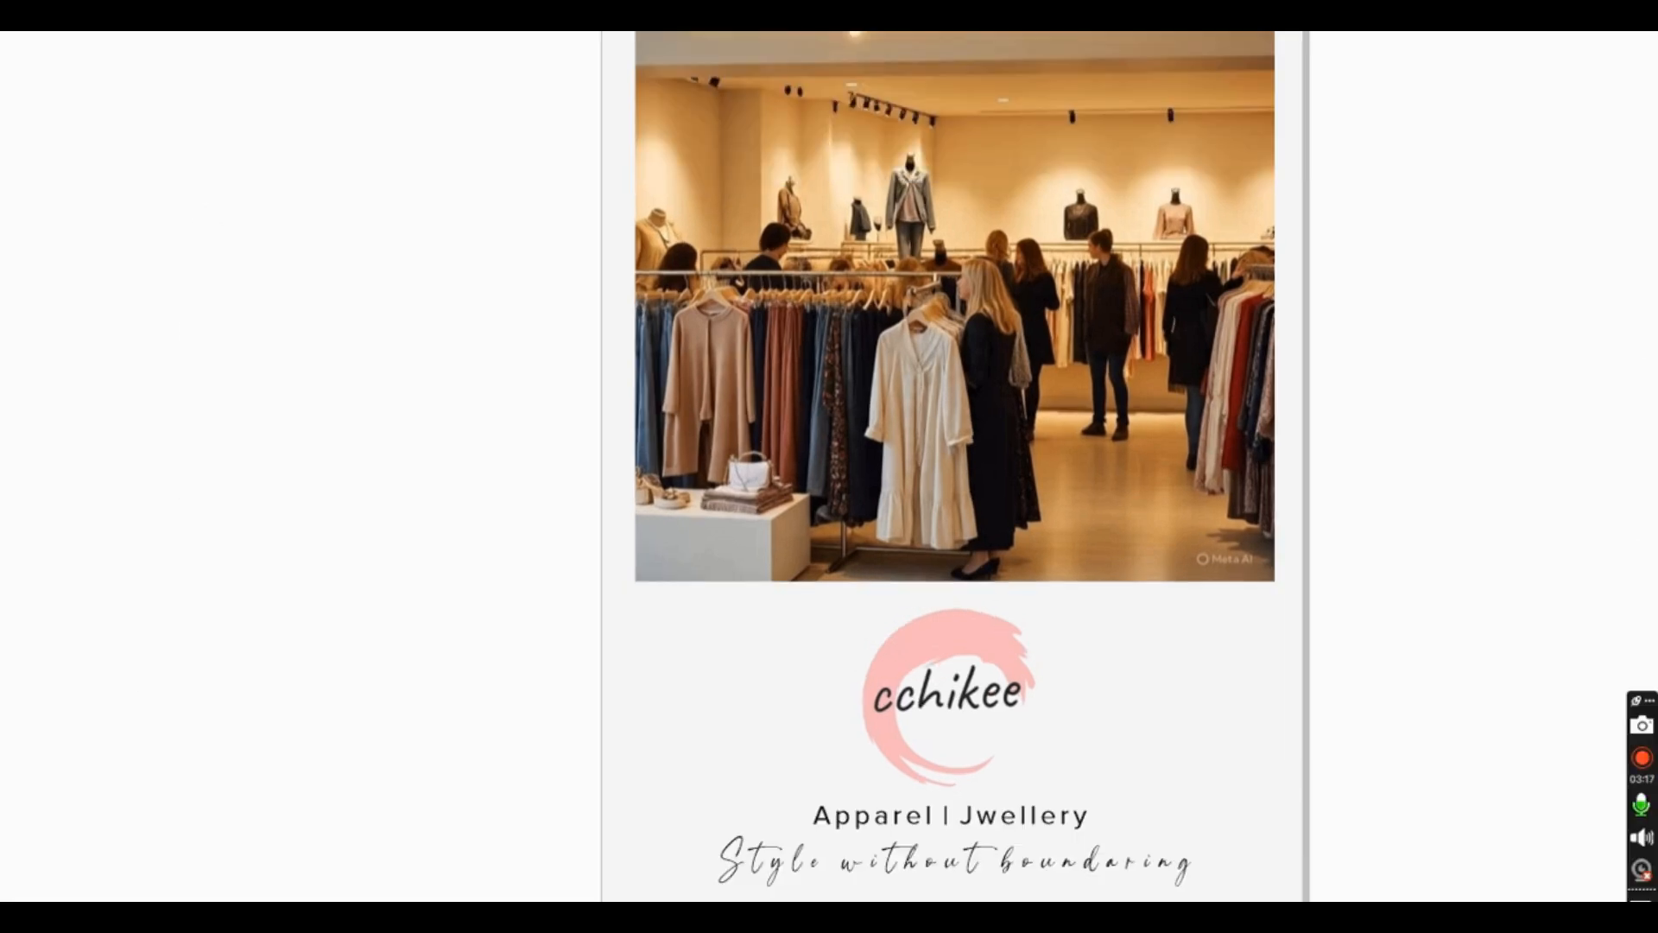
pyautogui.click(445, 366)
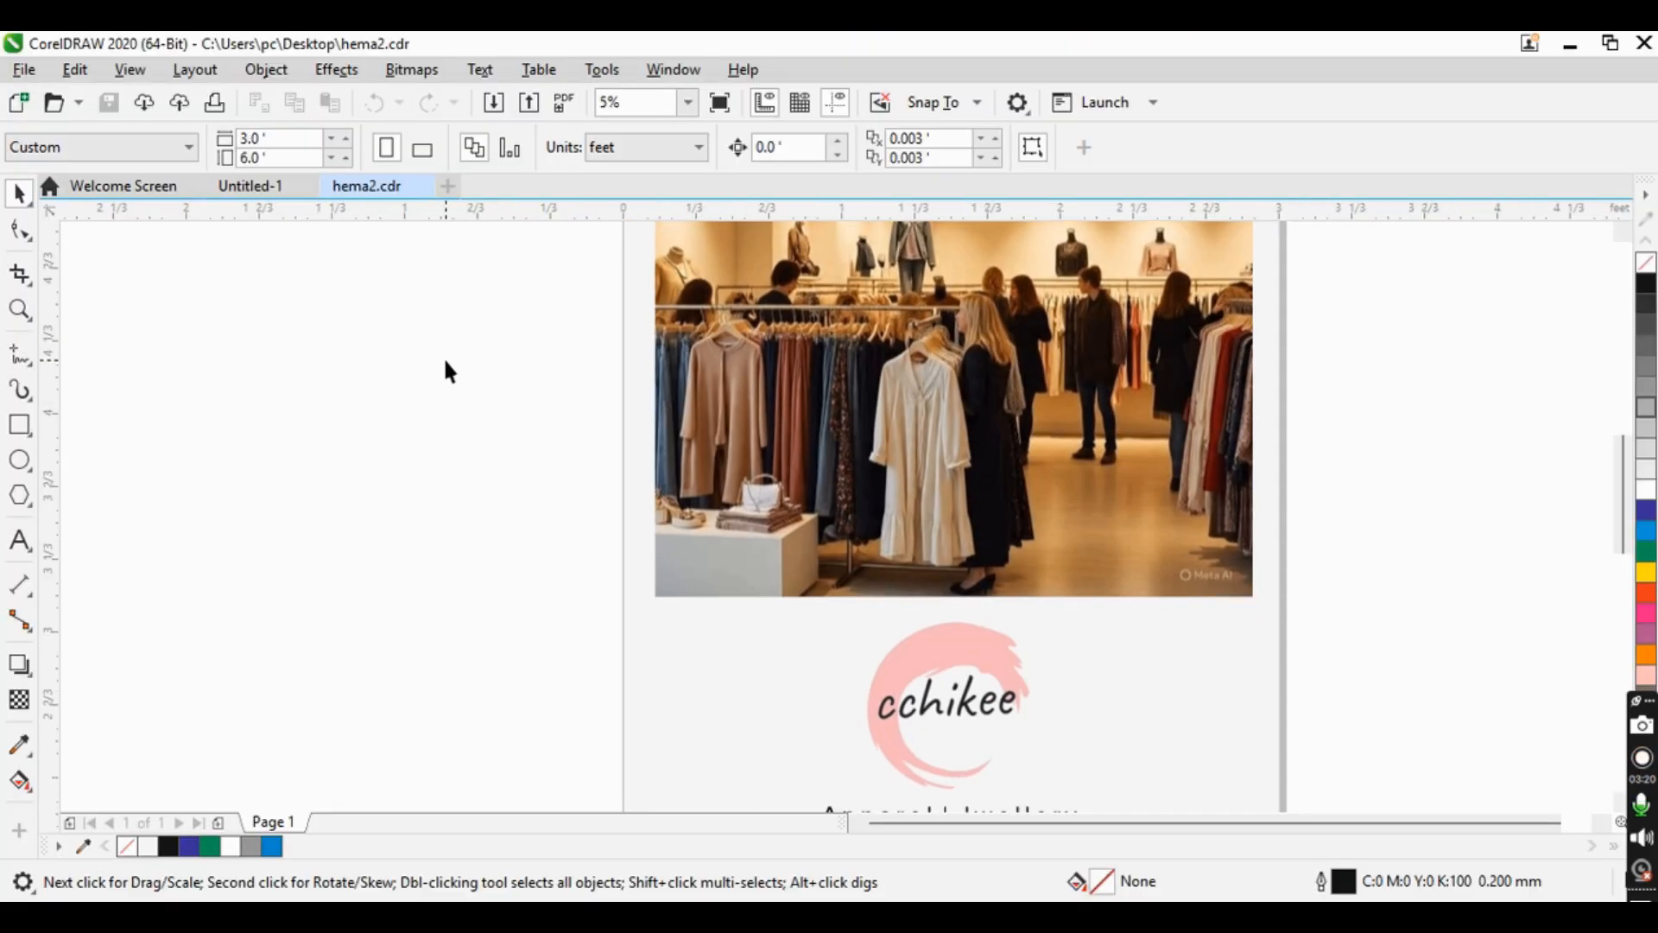
# - Select the cchikee logo and the "Apparel | Jwellery" text, preview only the selected objects full screen, and return to the drawing
pyautogui.click(131, 71)
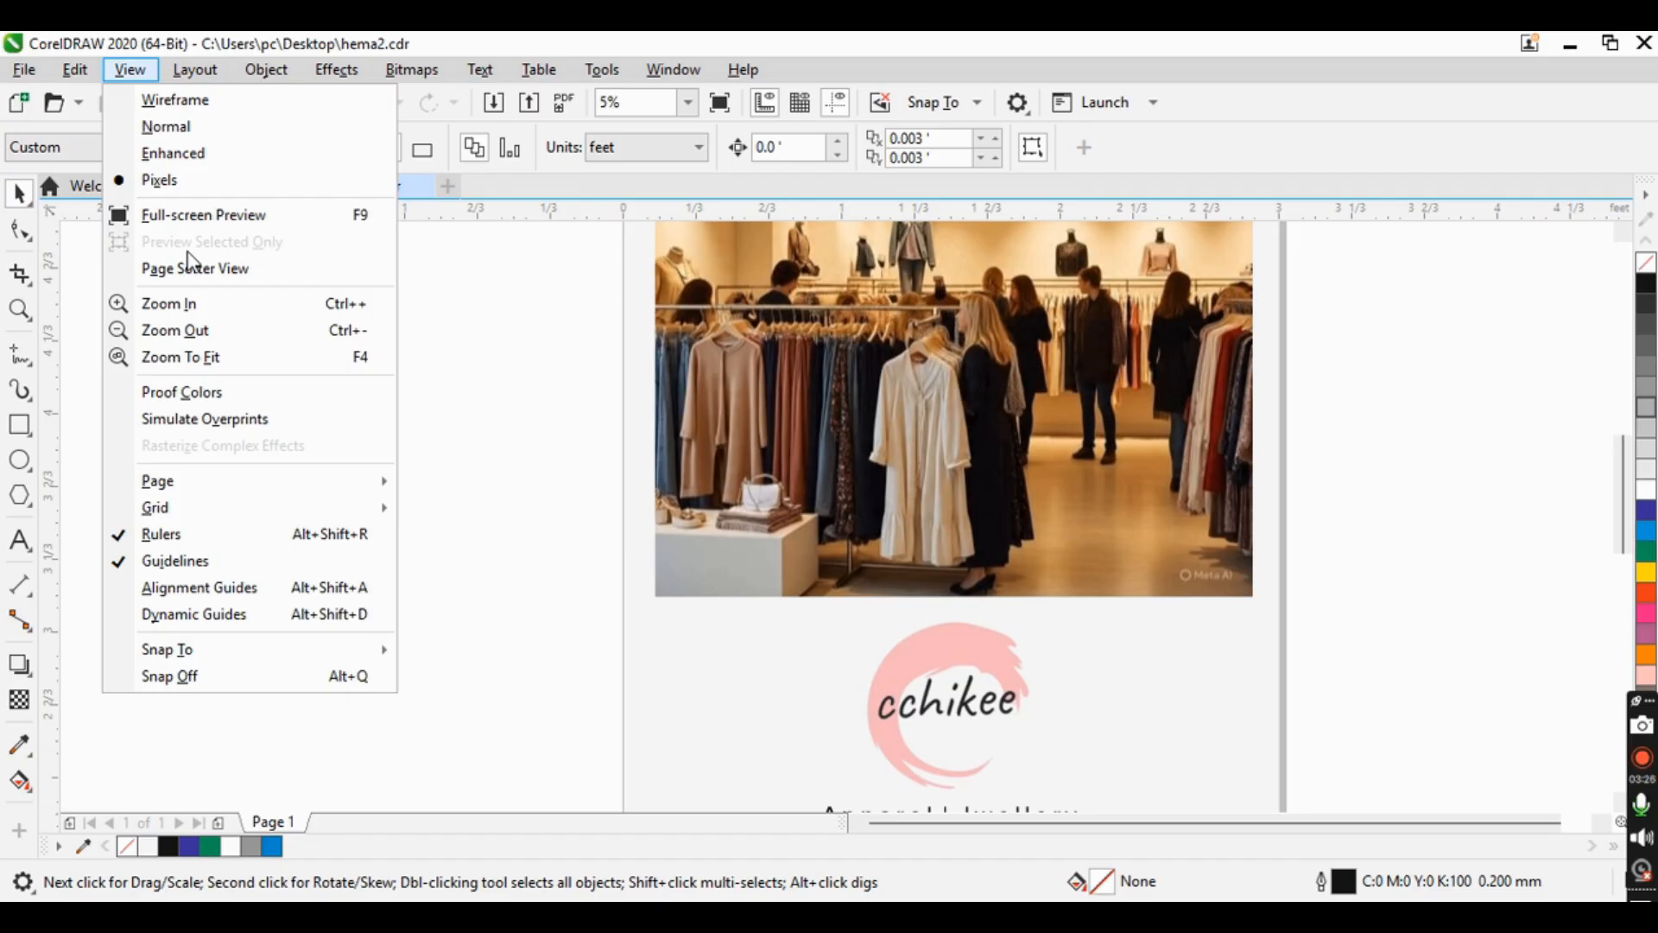
pyautogui.click(566, 464)
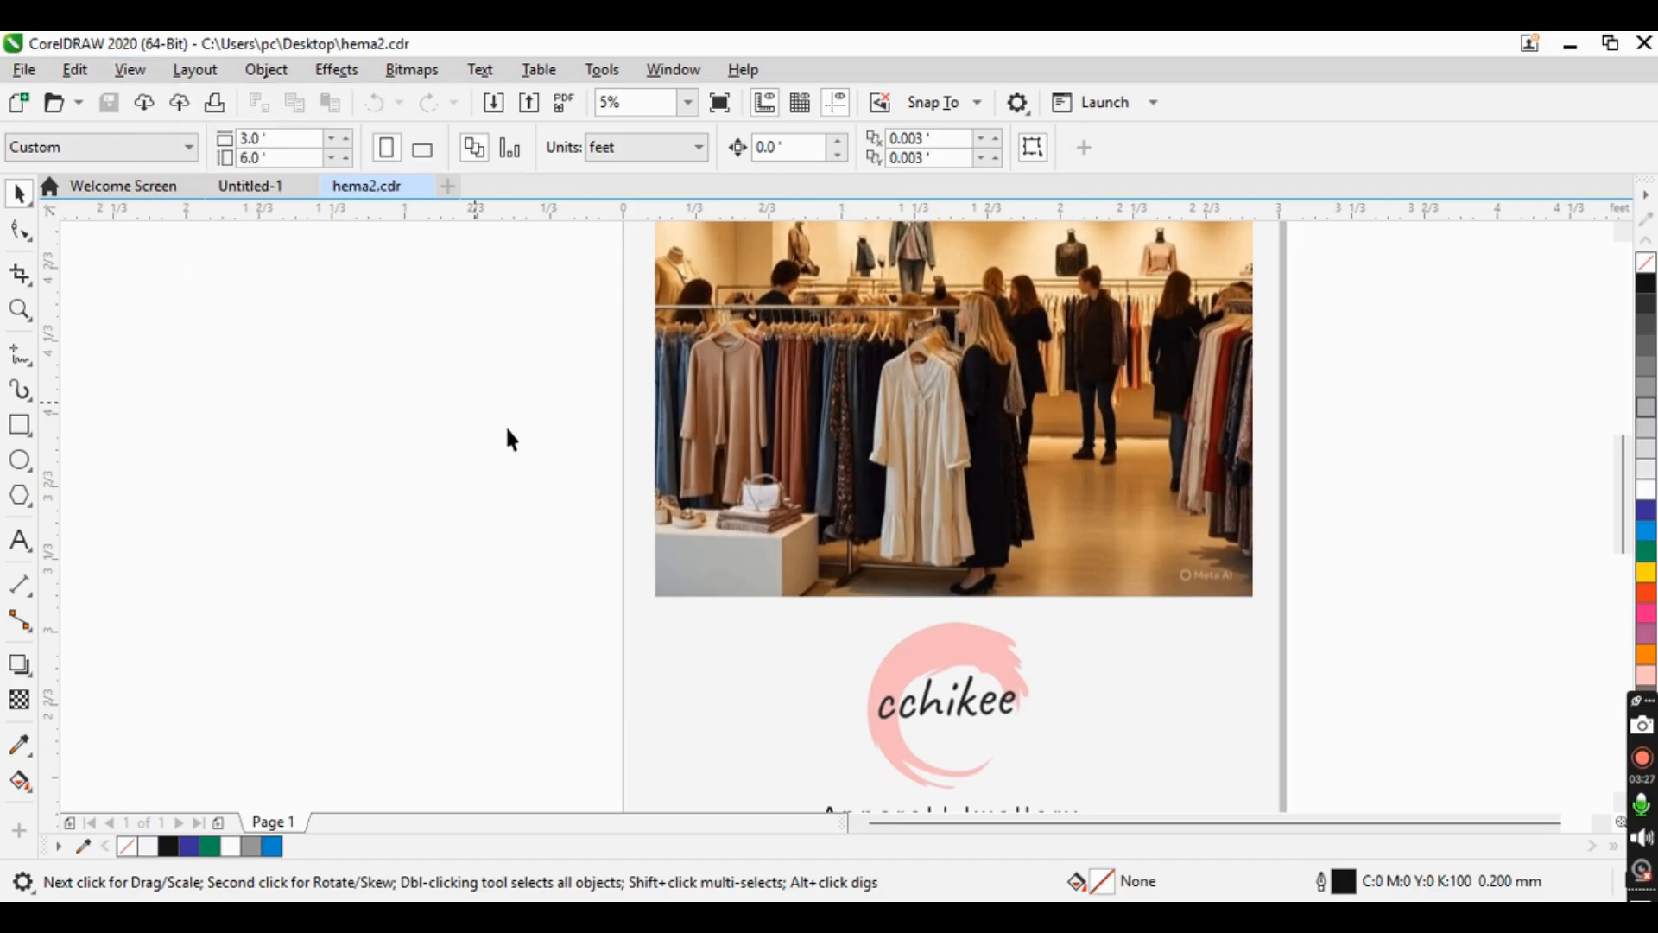
pyautogui.moveTo(470, 402); pyautogui.dragTo(1331, 766)
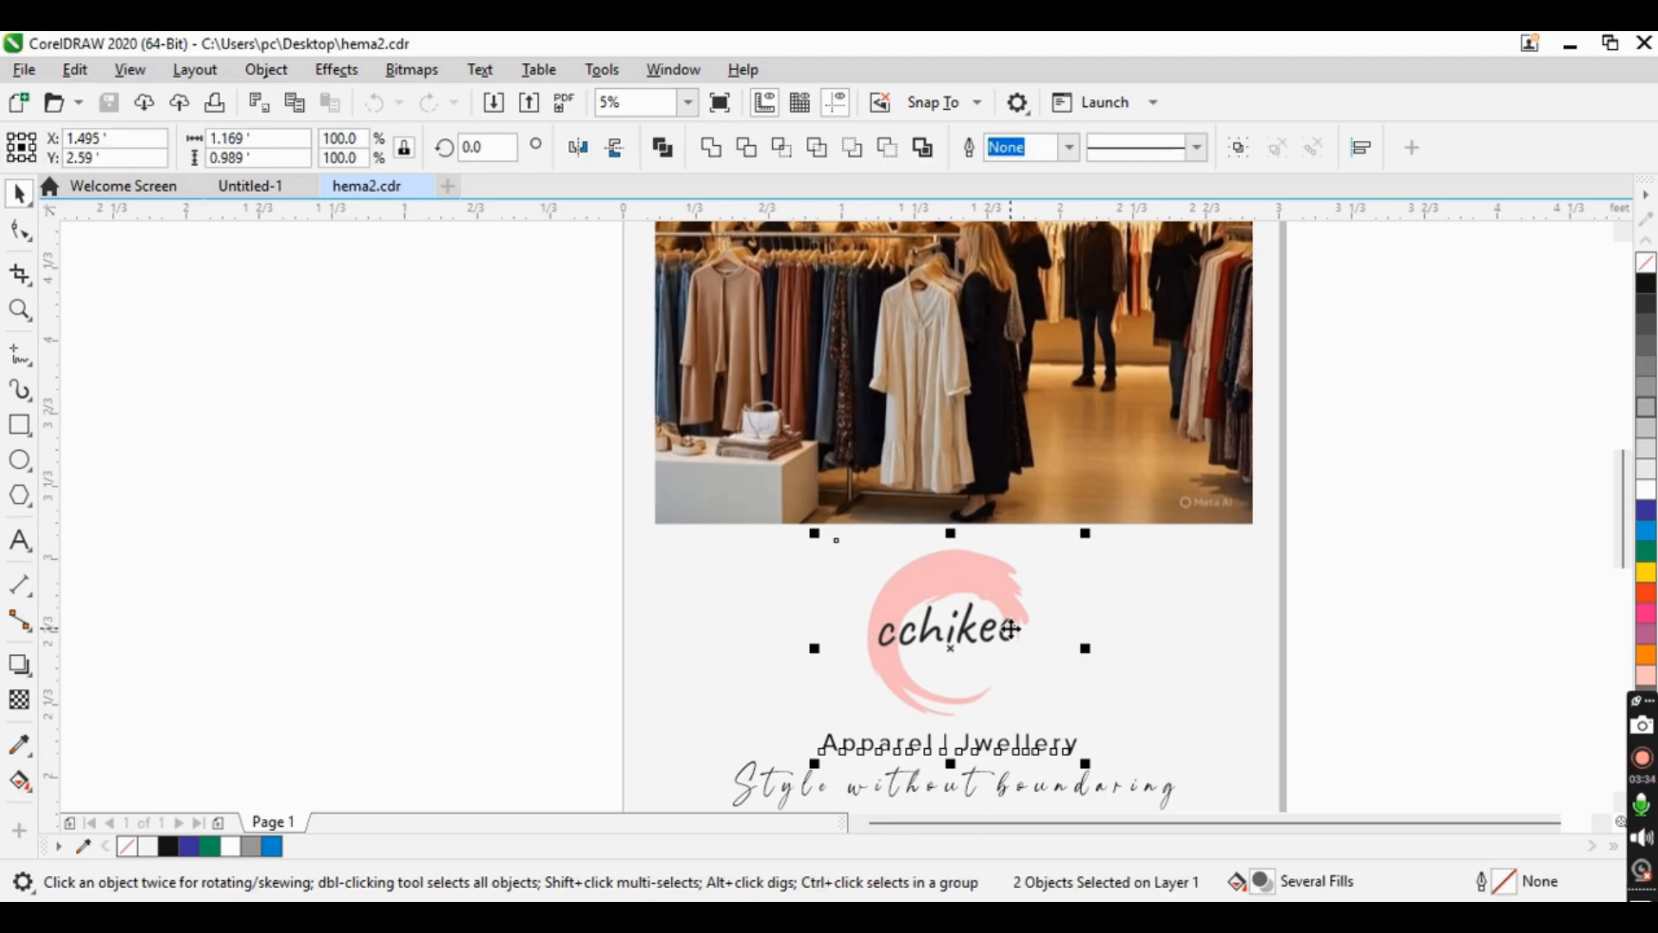
pyautogui.click(132, 73)
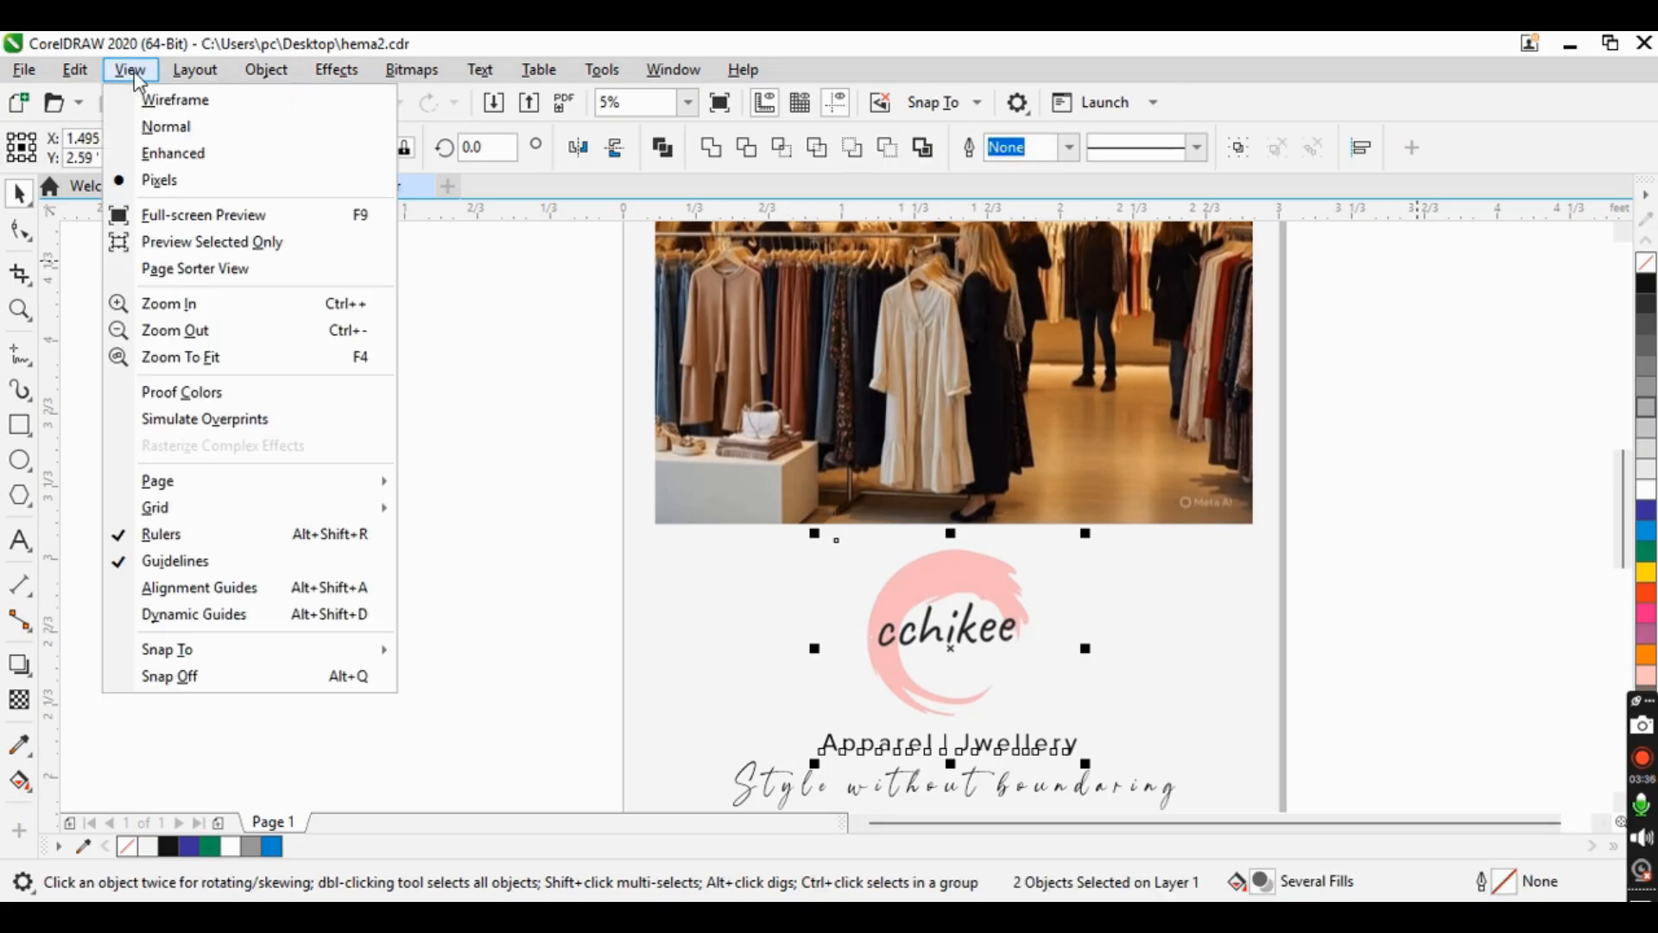
pyautogui.click(175, 246)
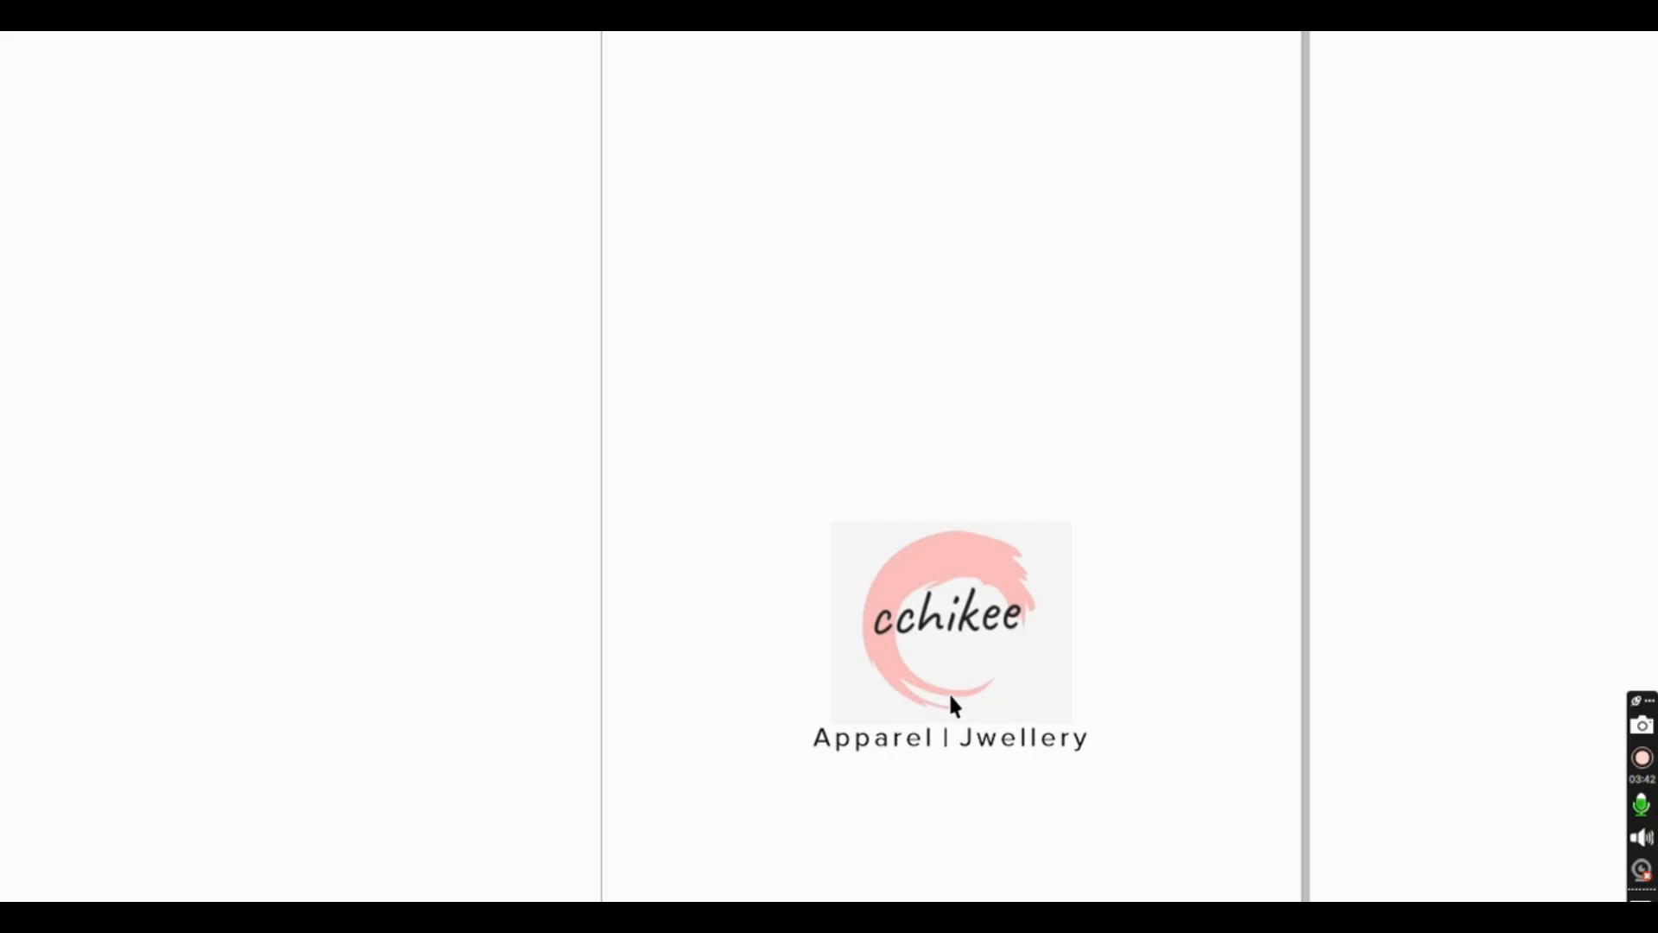
pyautogui.click(799, 449)
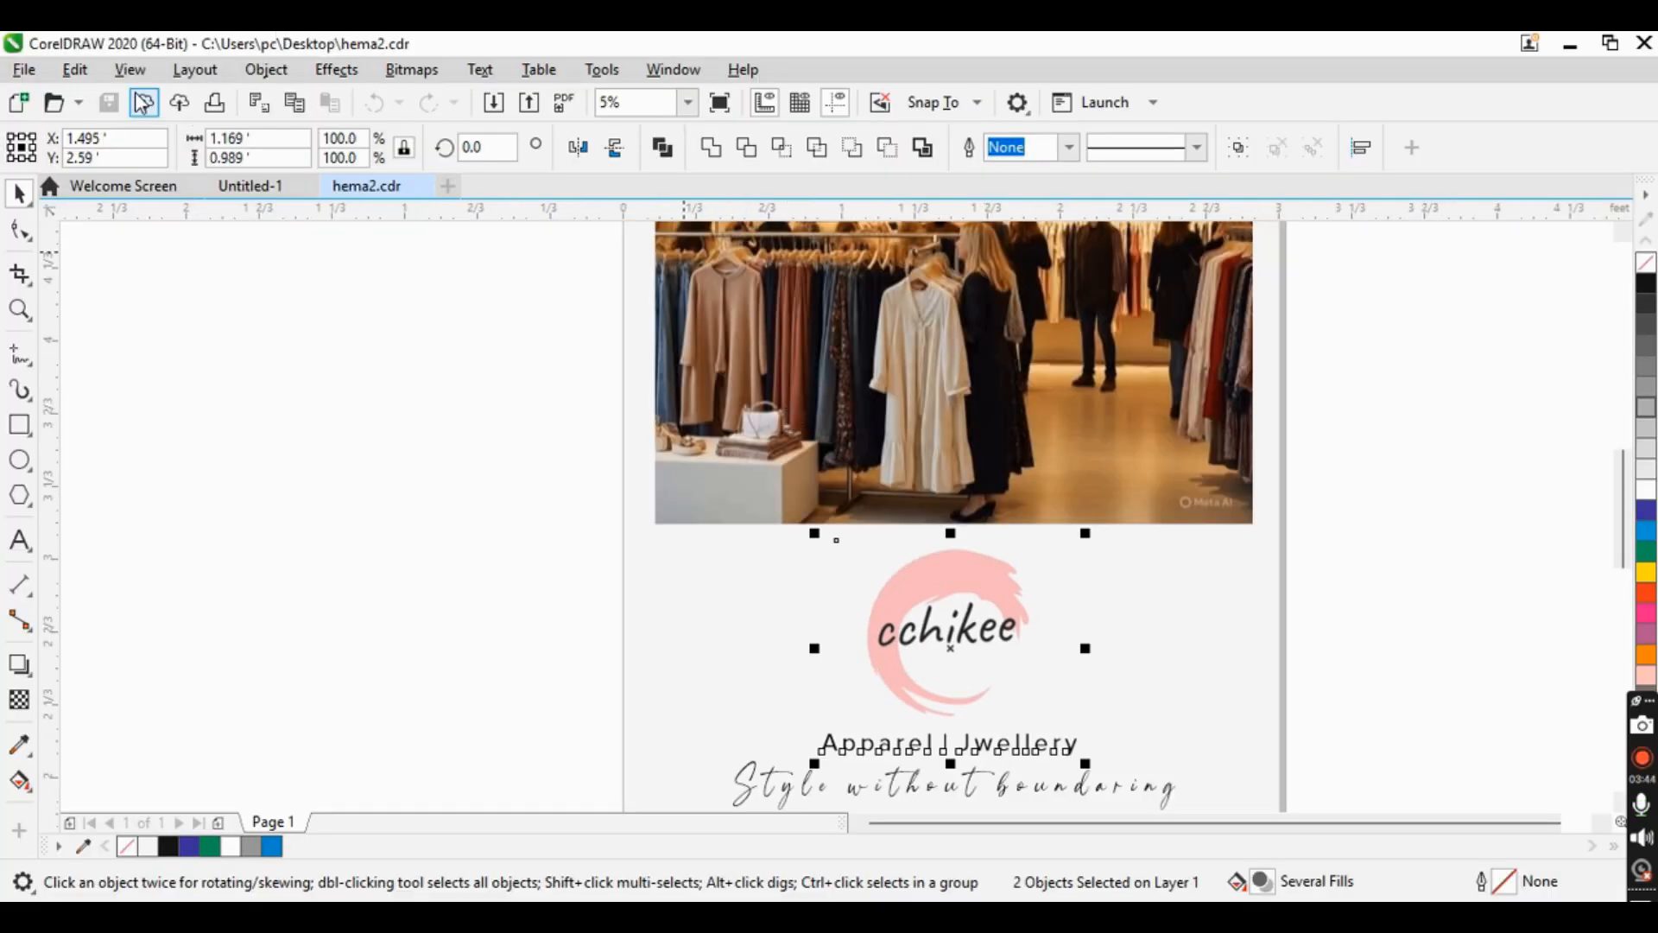
pyautogui.click(130, 69)
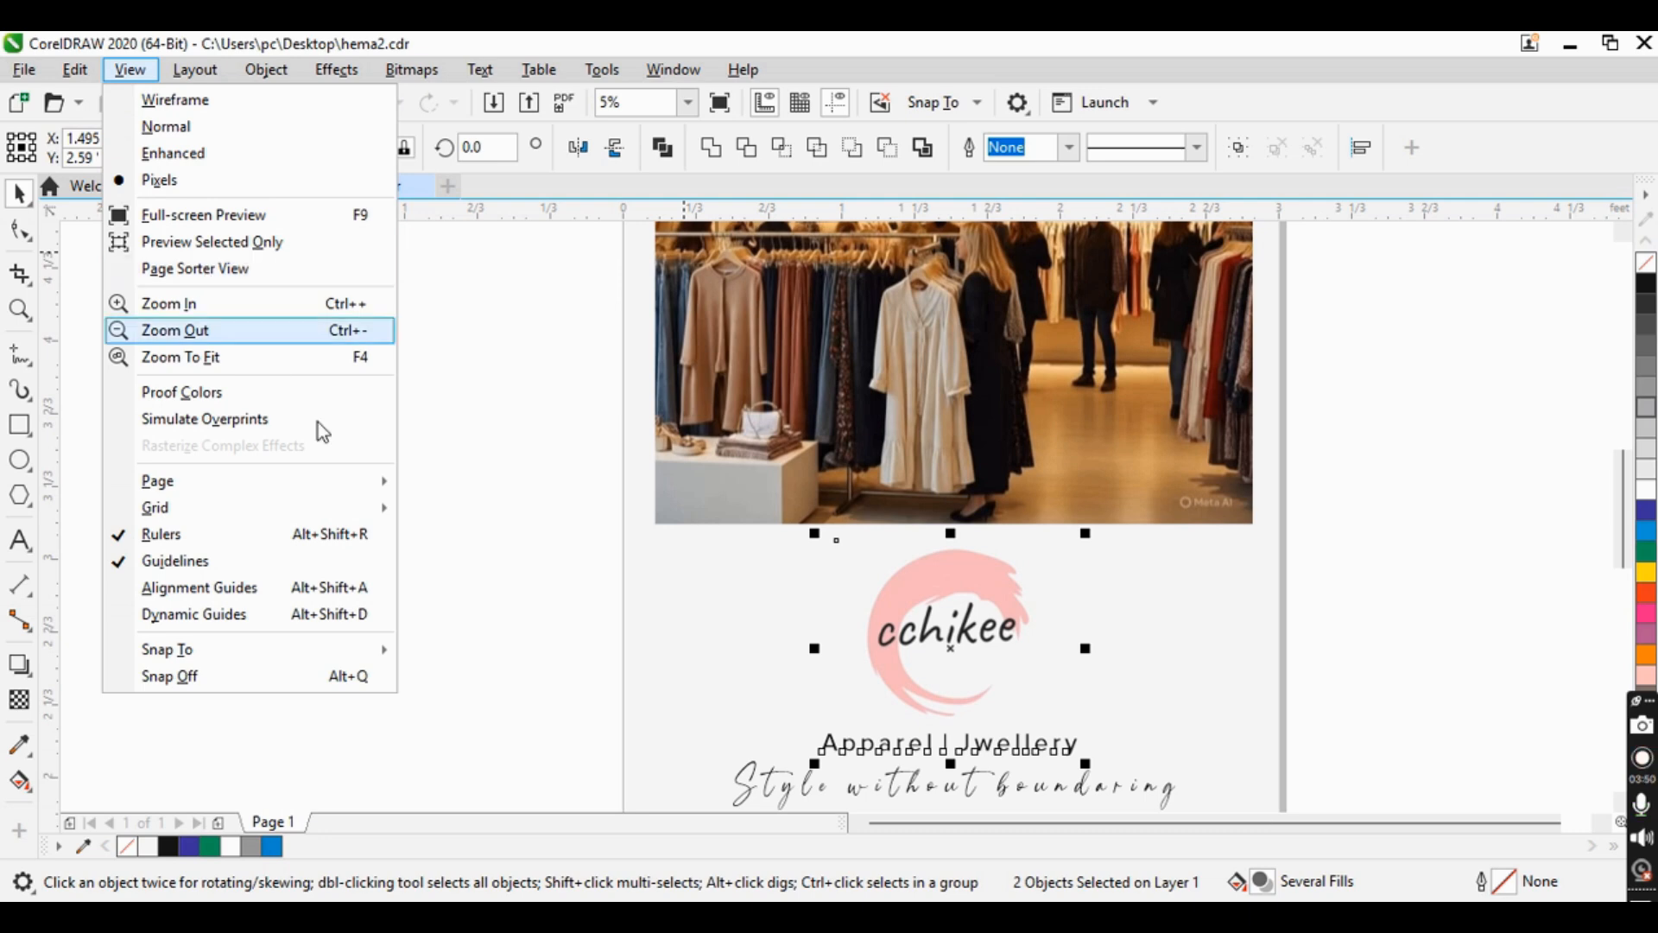
pyautogui.click(473, 567)
pyautogui.scroll(-3, 426, 647)
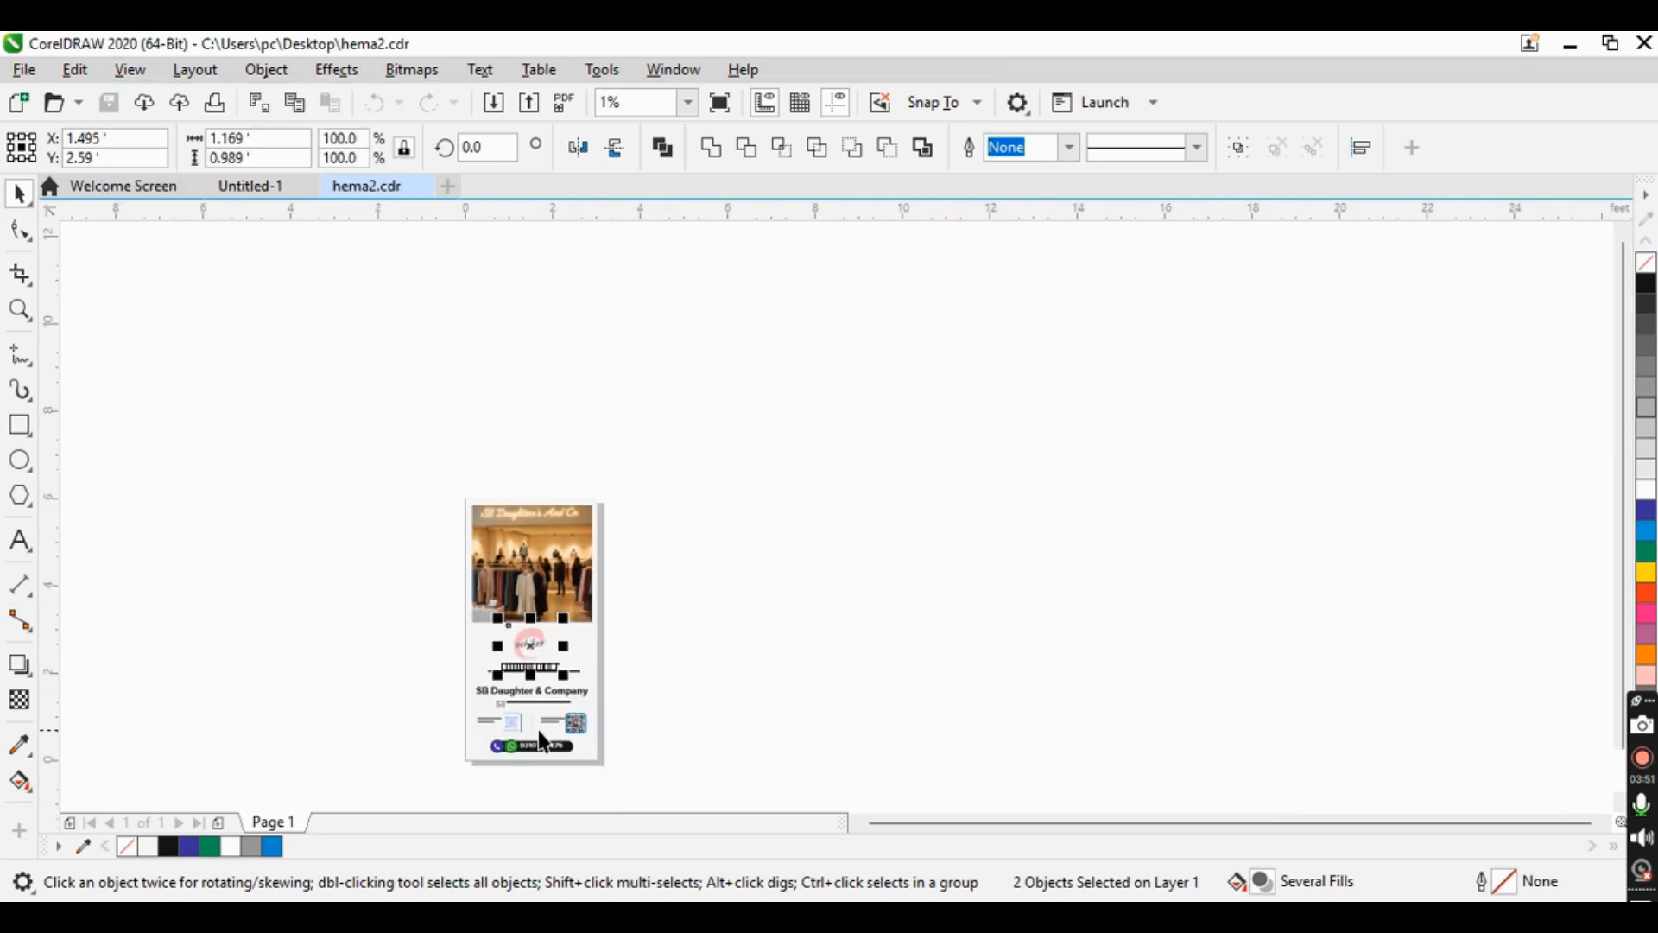
pyautogui.scroll(3, 537, 723)
pyautogui.scroll(-3, 577, 577)
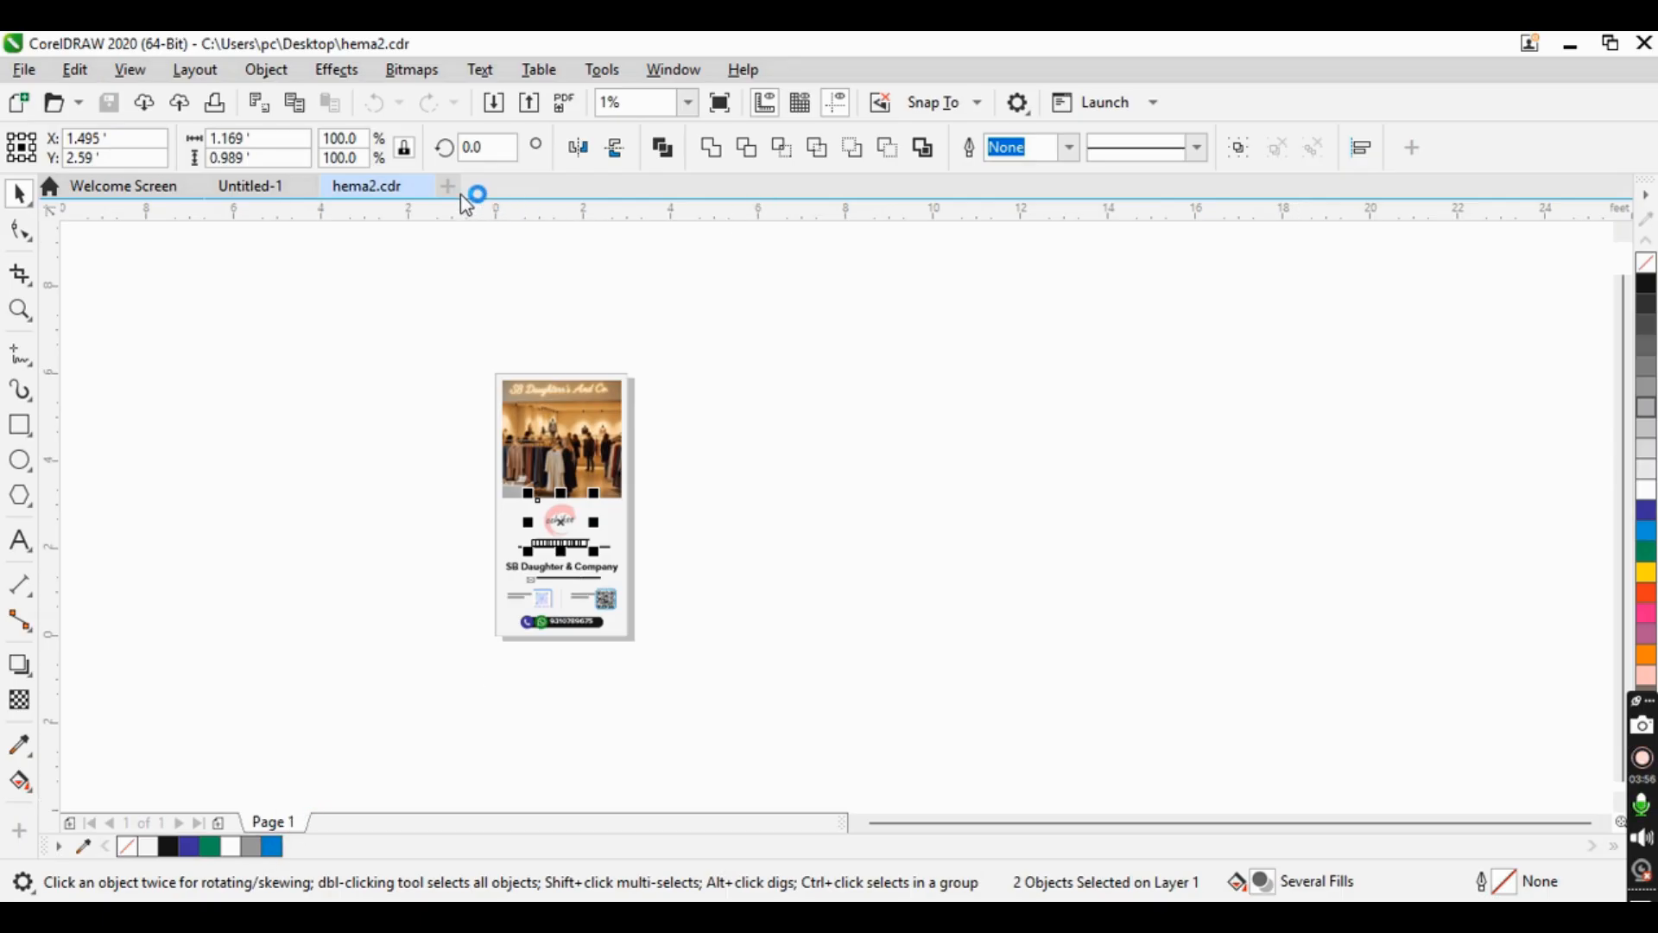
# - Add five blank pages after Page 1 of the banner document, Page 2 to Page 6
pyautogui.press('Delete')
pyautogui.click(218, 825)
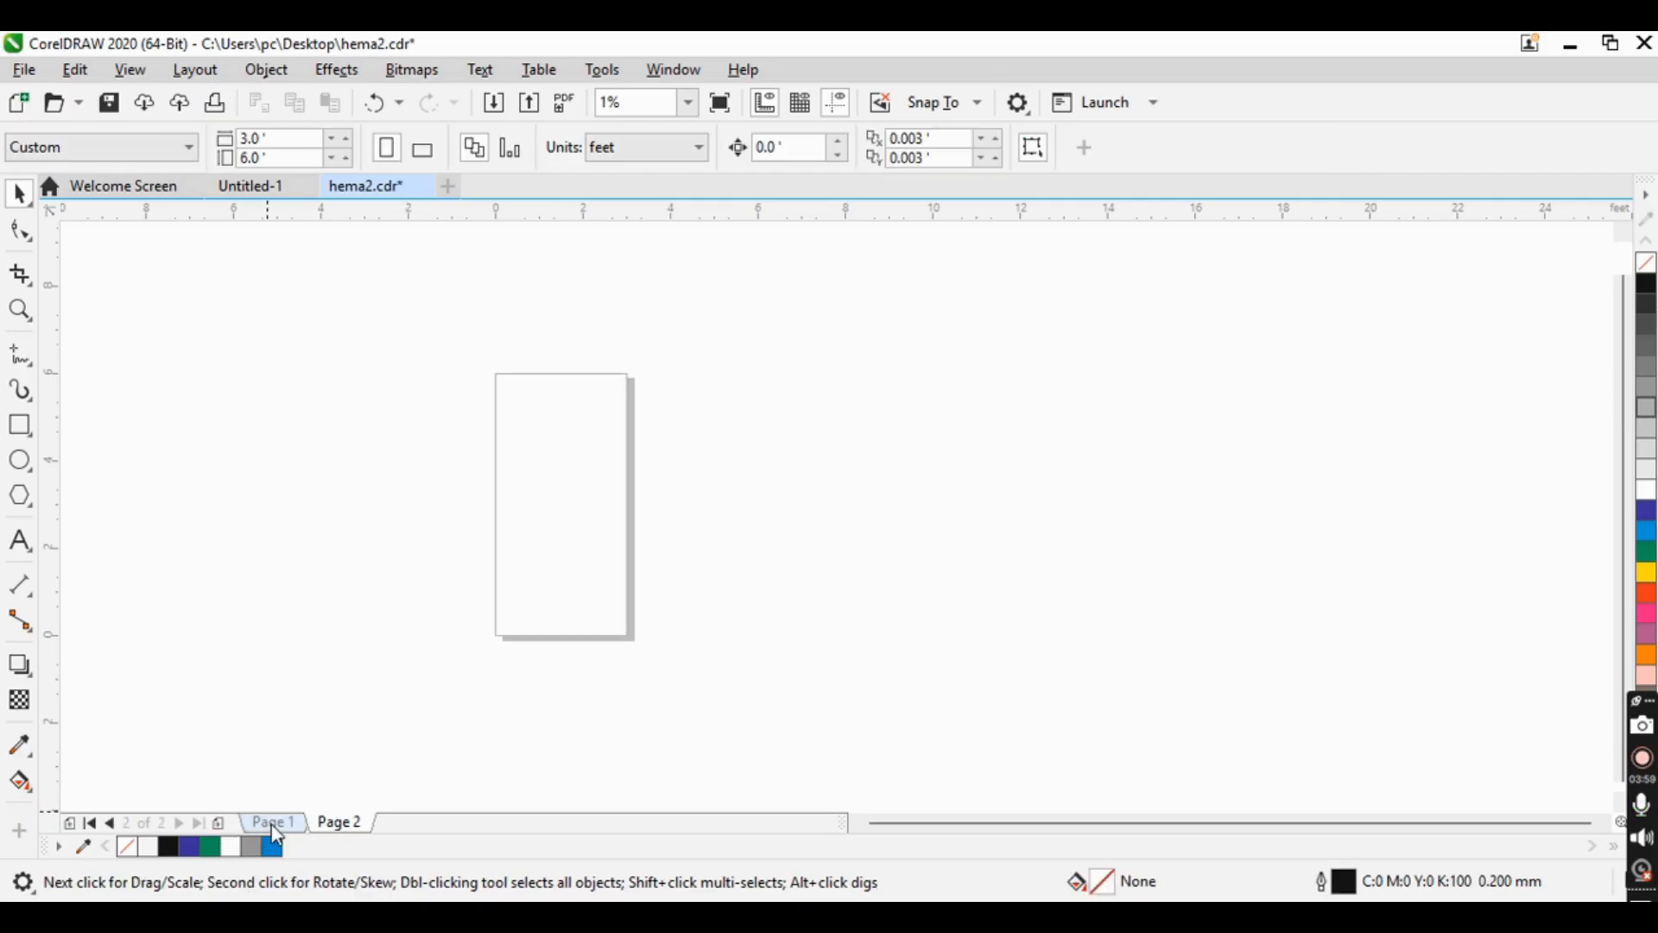
pyautogui.click(220, 824)
pyautogui.click(221, 824)
pyautogui.click(220, 824)
pyautogui.click(220, 823)
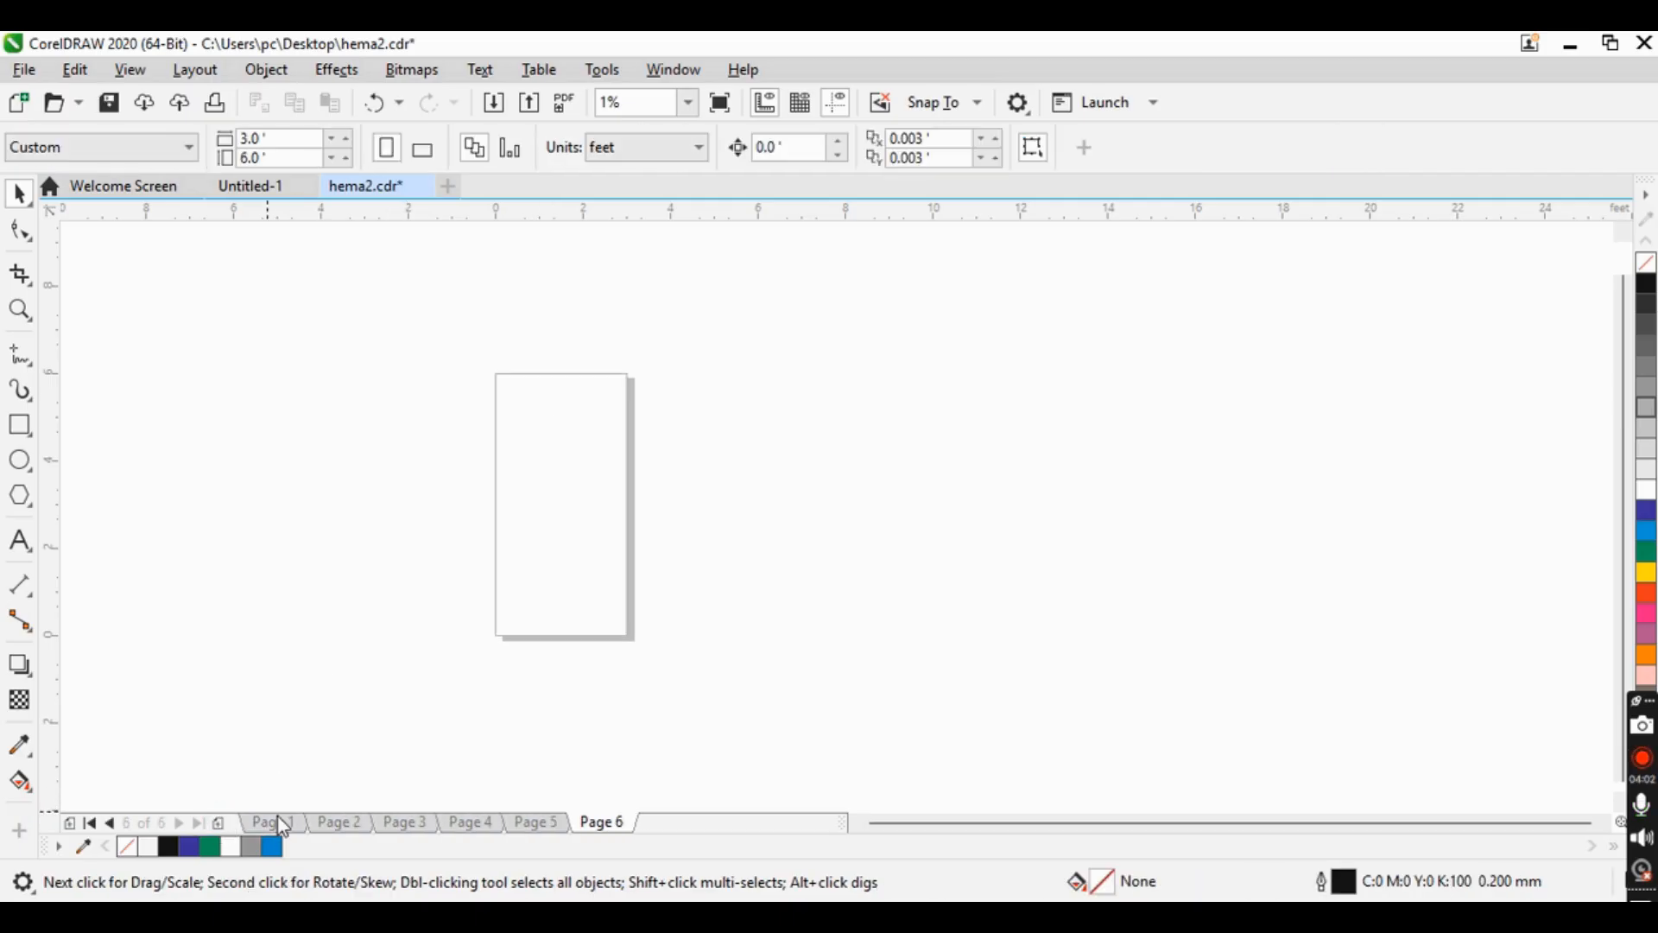
# - Create a page-sized rectangle with a black fill on Page 2, and open Page 3
pyautogui.click(346, 822)
pyautogui.doubleClick(21, 425)
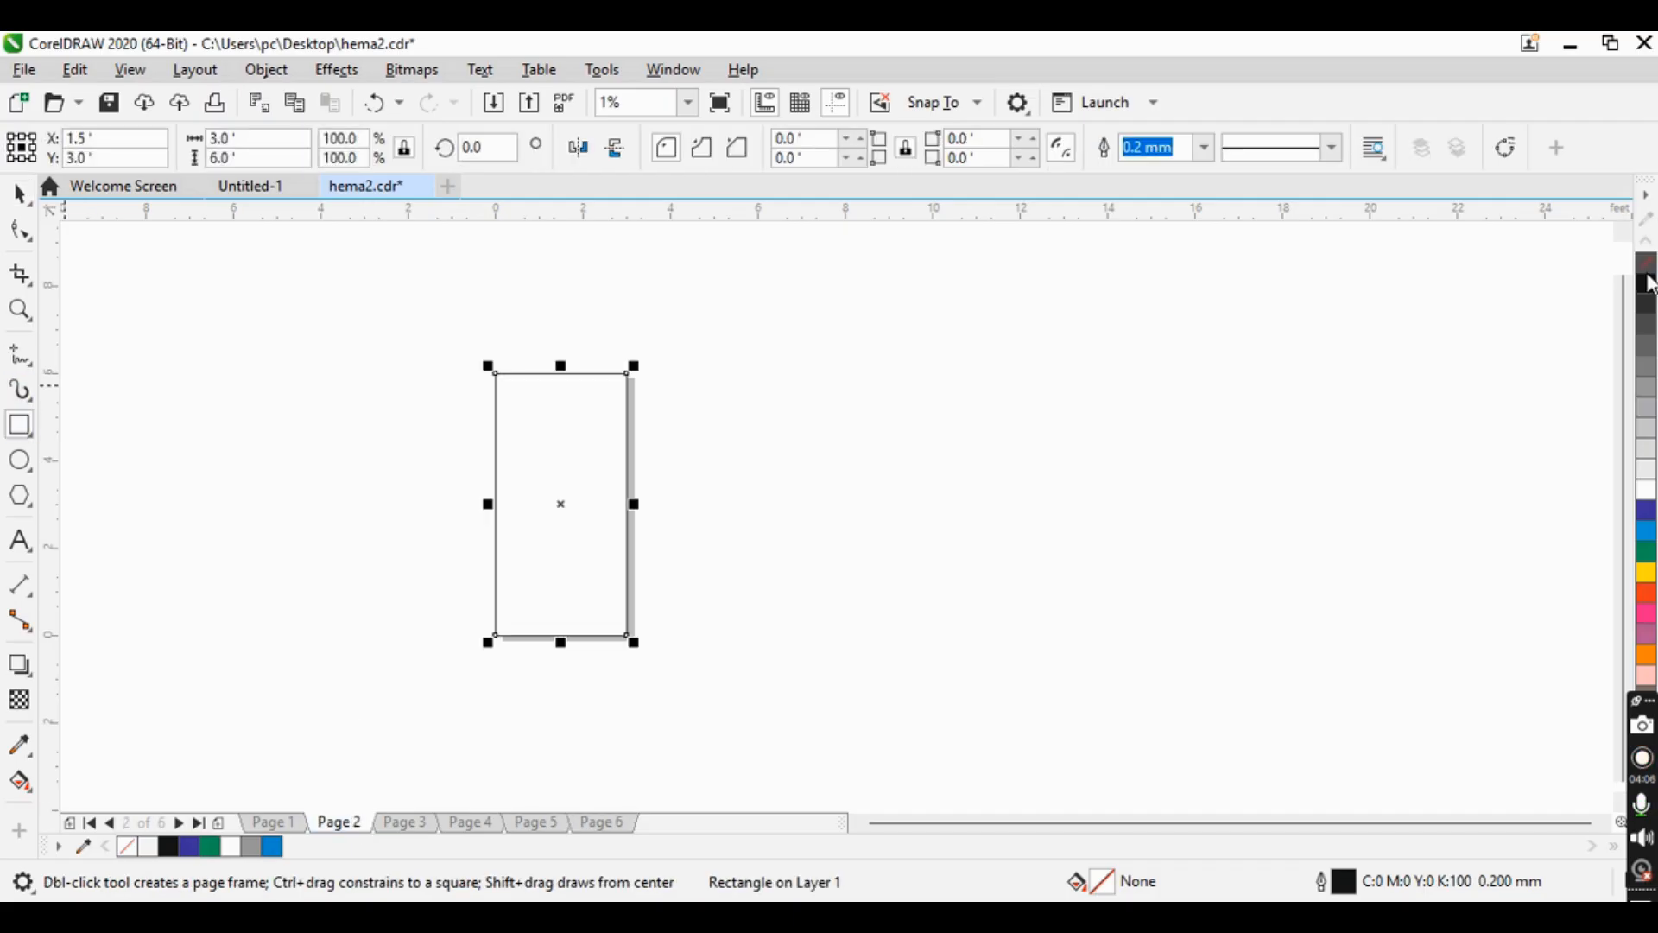
pyautogui.click(1650, 294)
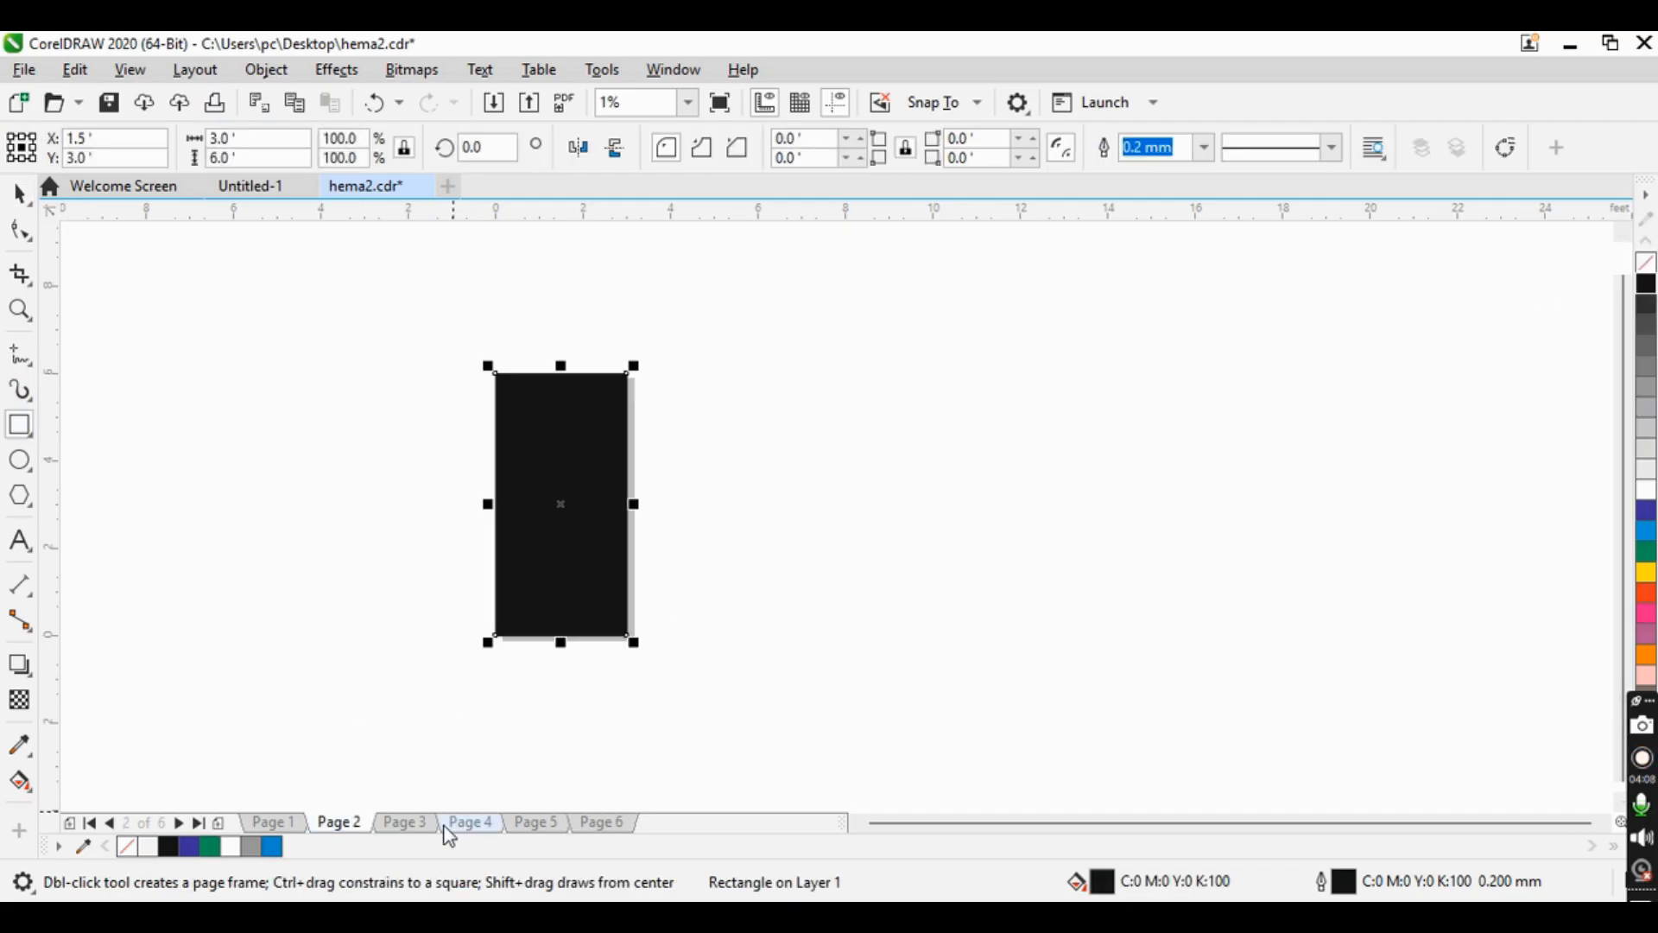
pyautogui.click(406, 822)
pyautogui.click(1648, 393)
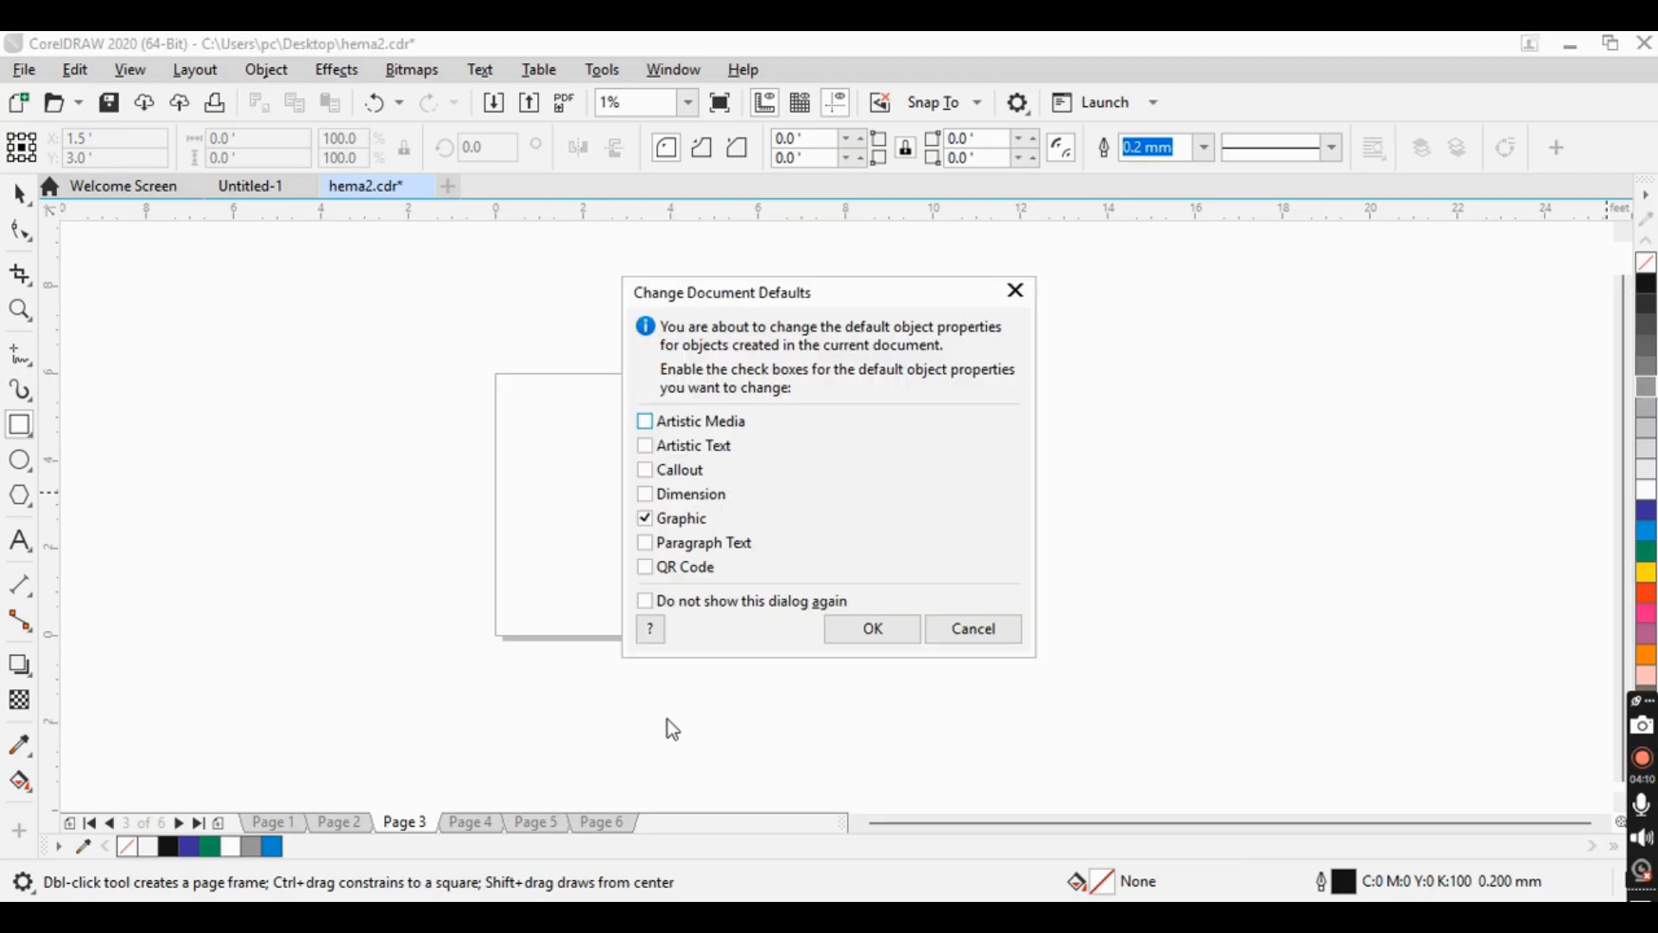
pyautogui.click(986, 618)
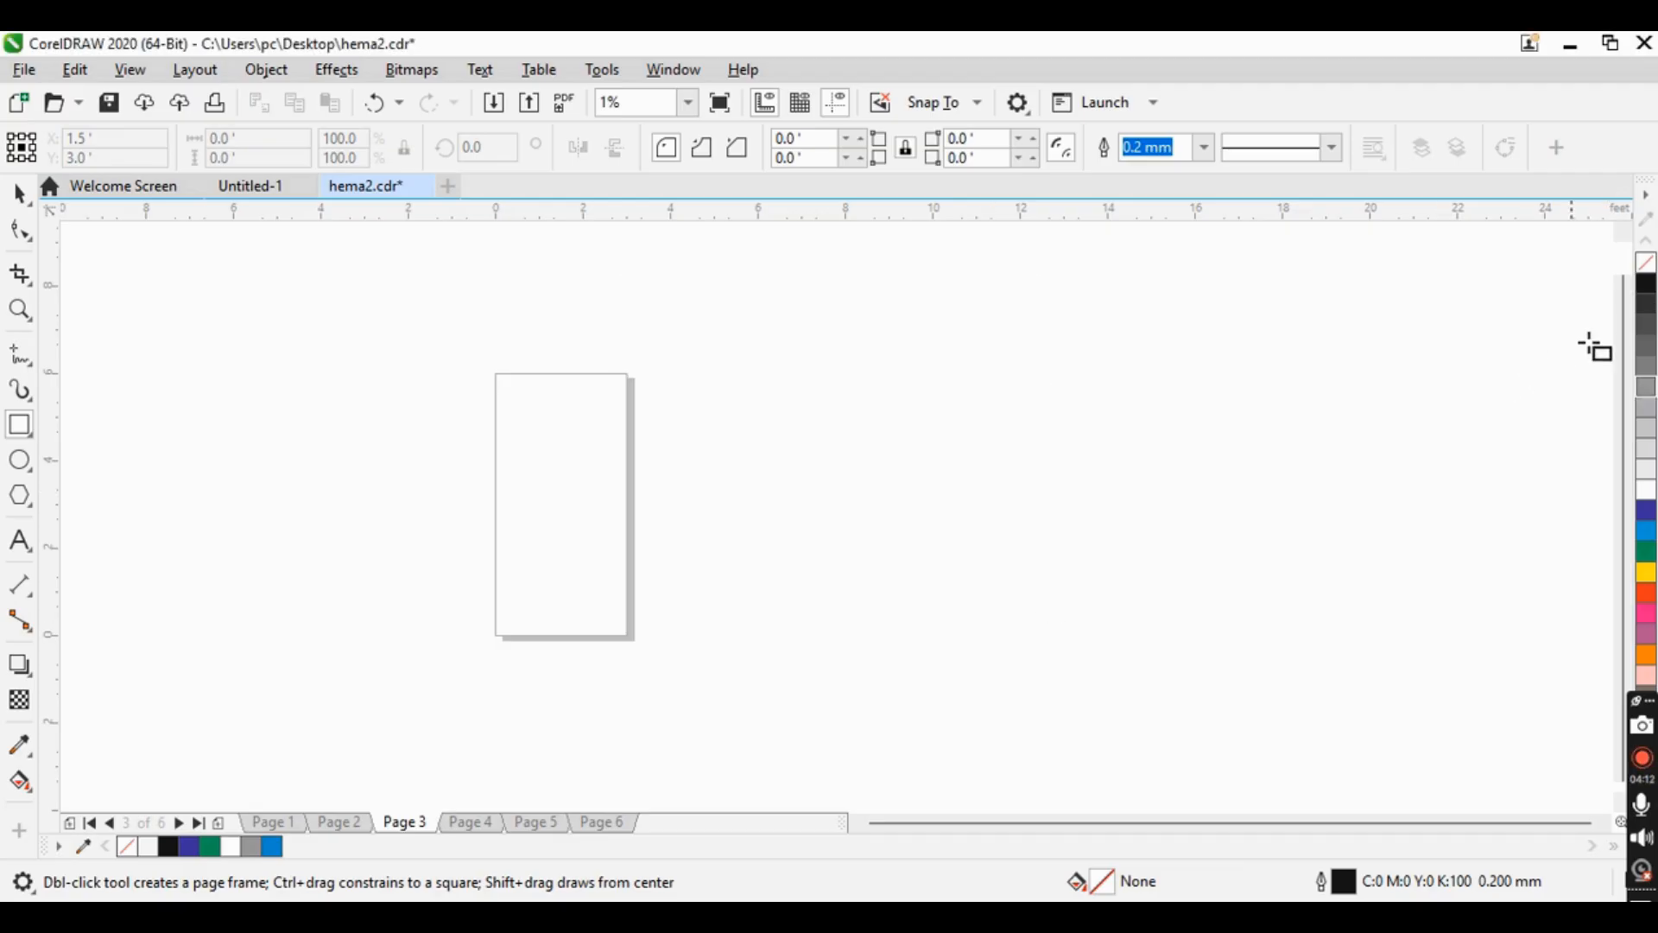
pyautogui.click(1648, 303)
pyautogui.click(966, 629)
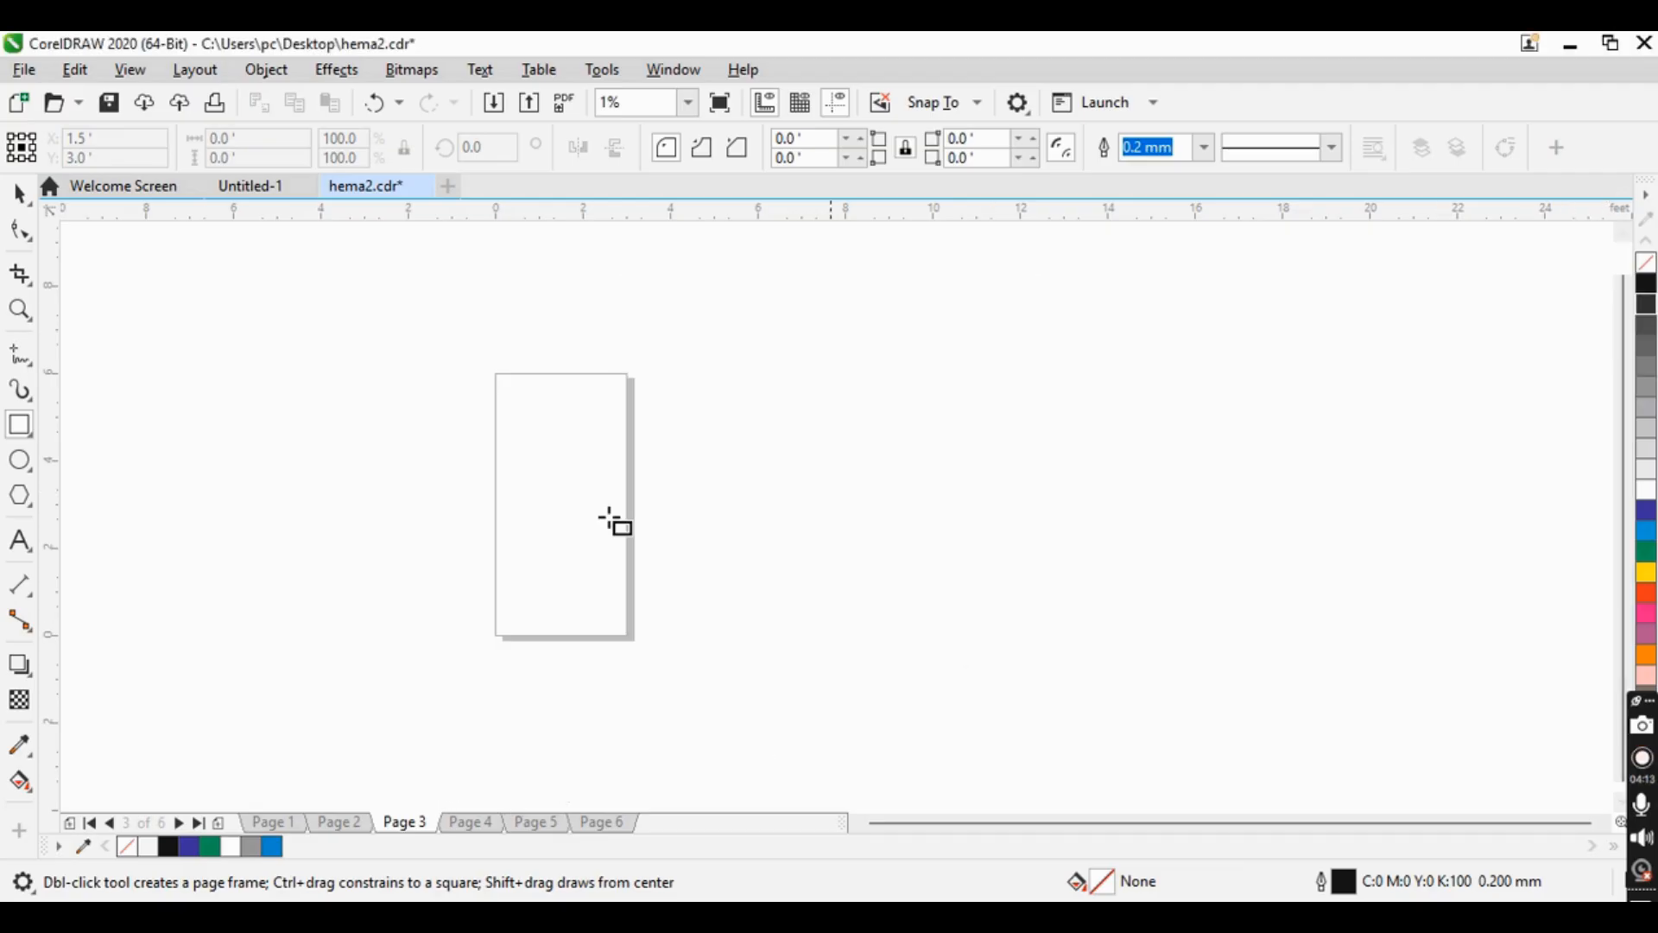
# - Create a page-sized rectangle with a dark grey fill (C:0 M:0 Y:0 K:90) on Page 3, and open Page 4
pyautogui.doubleClick(19, 428)
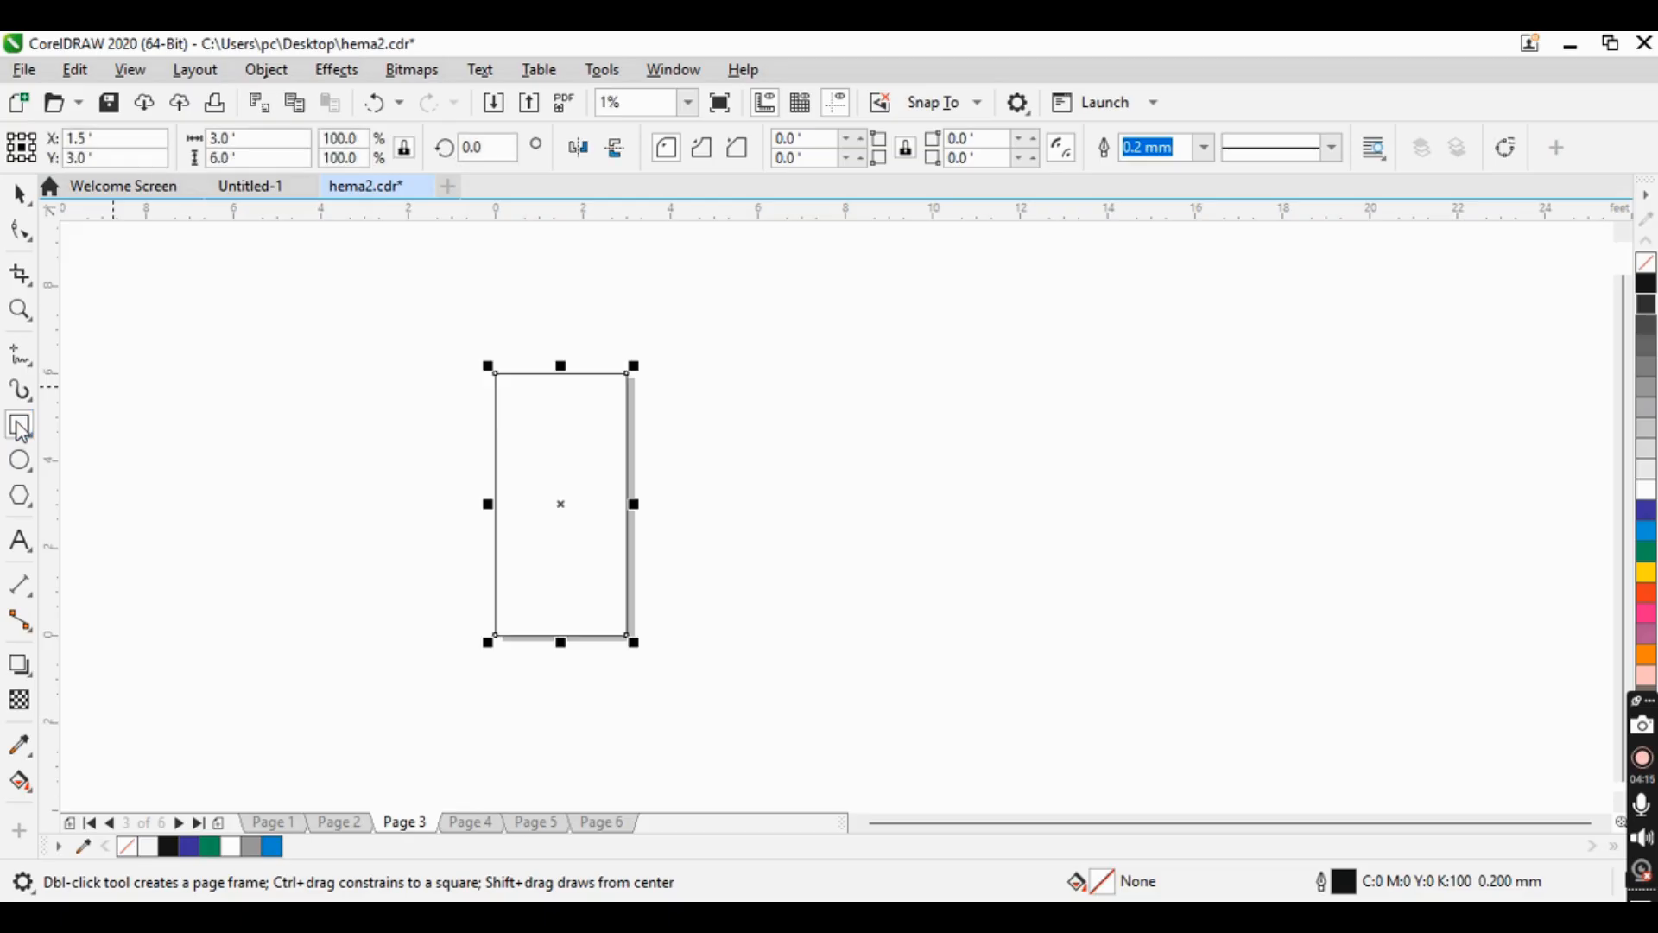
pyautogui.click(1647, 303)
pyautogui.click(473, 822)
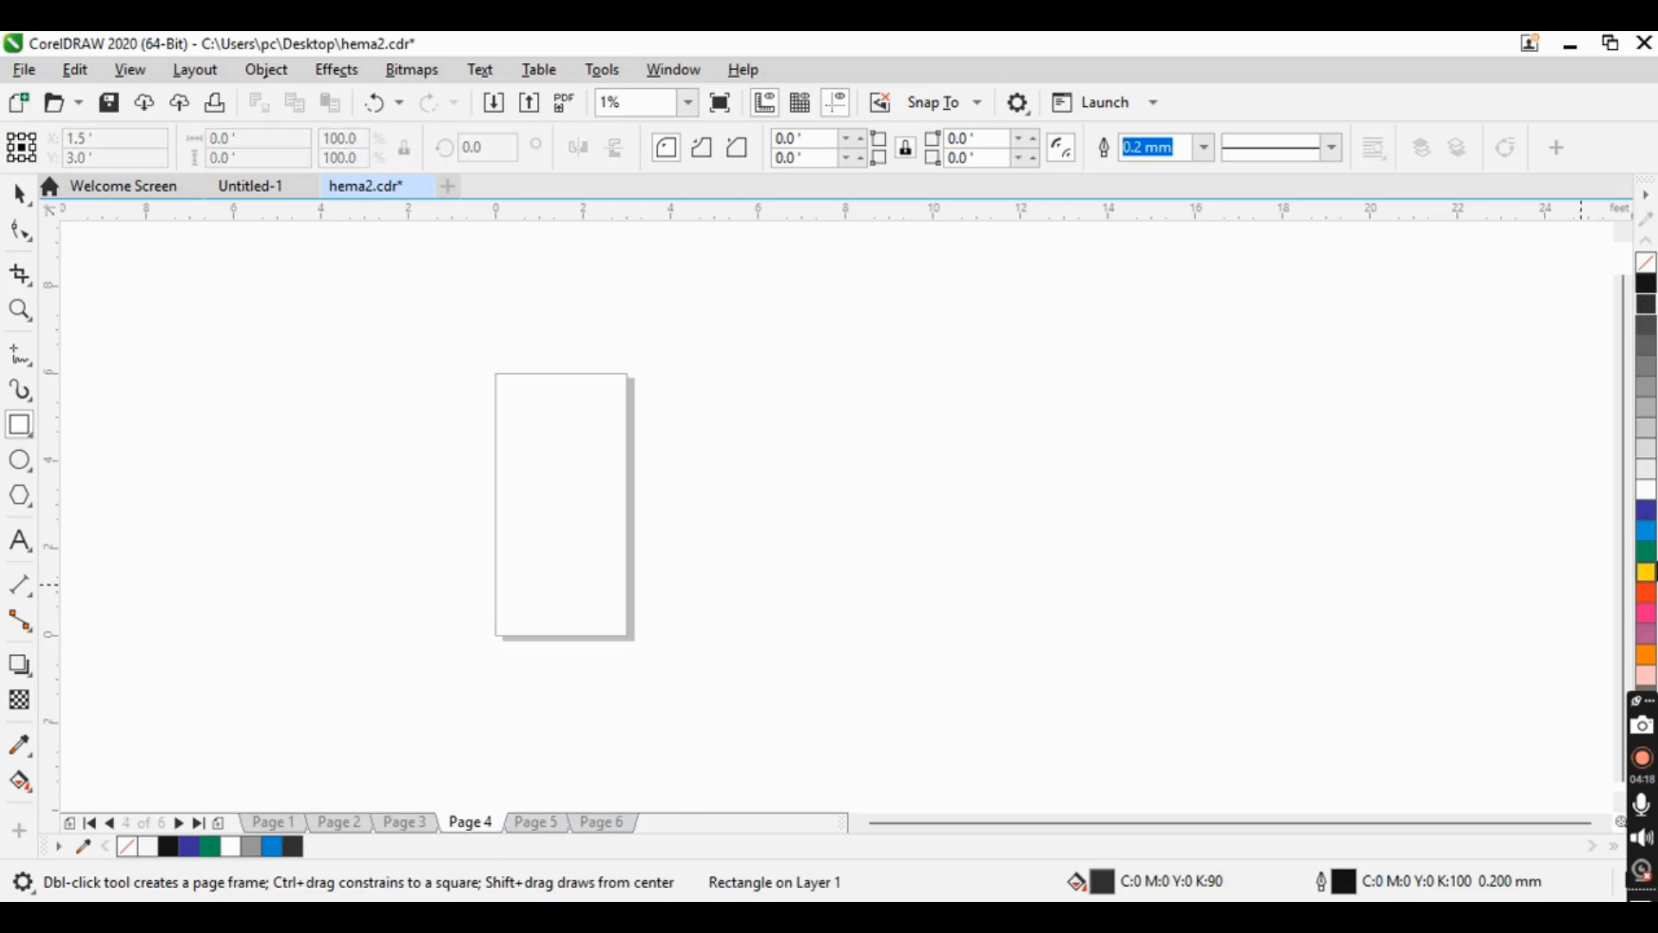
# - Create a page-sized rectangle with a red fill (C:0 M:100 Y:100 K:0) on Page 4, leaving the document defaults as they are
pyautogui.click(1646, 593)
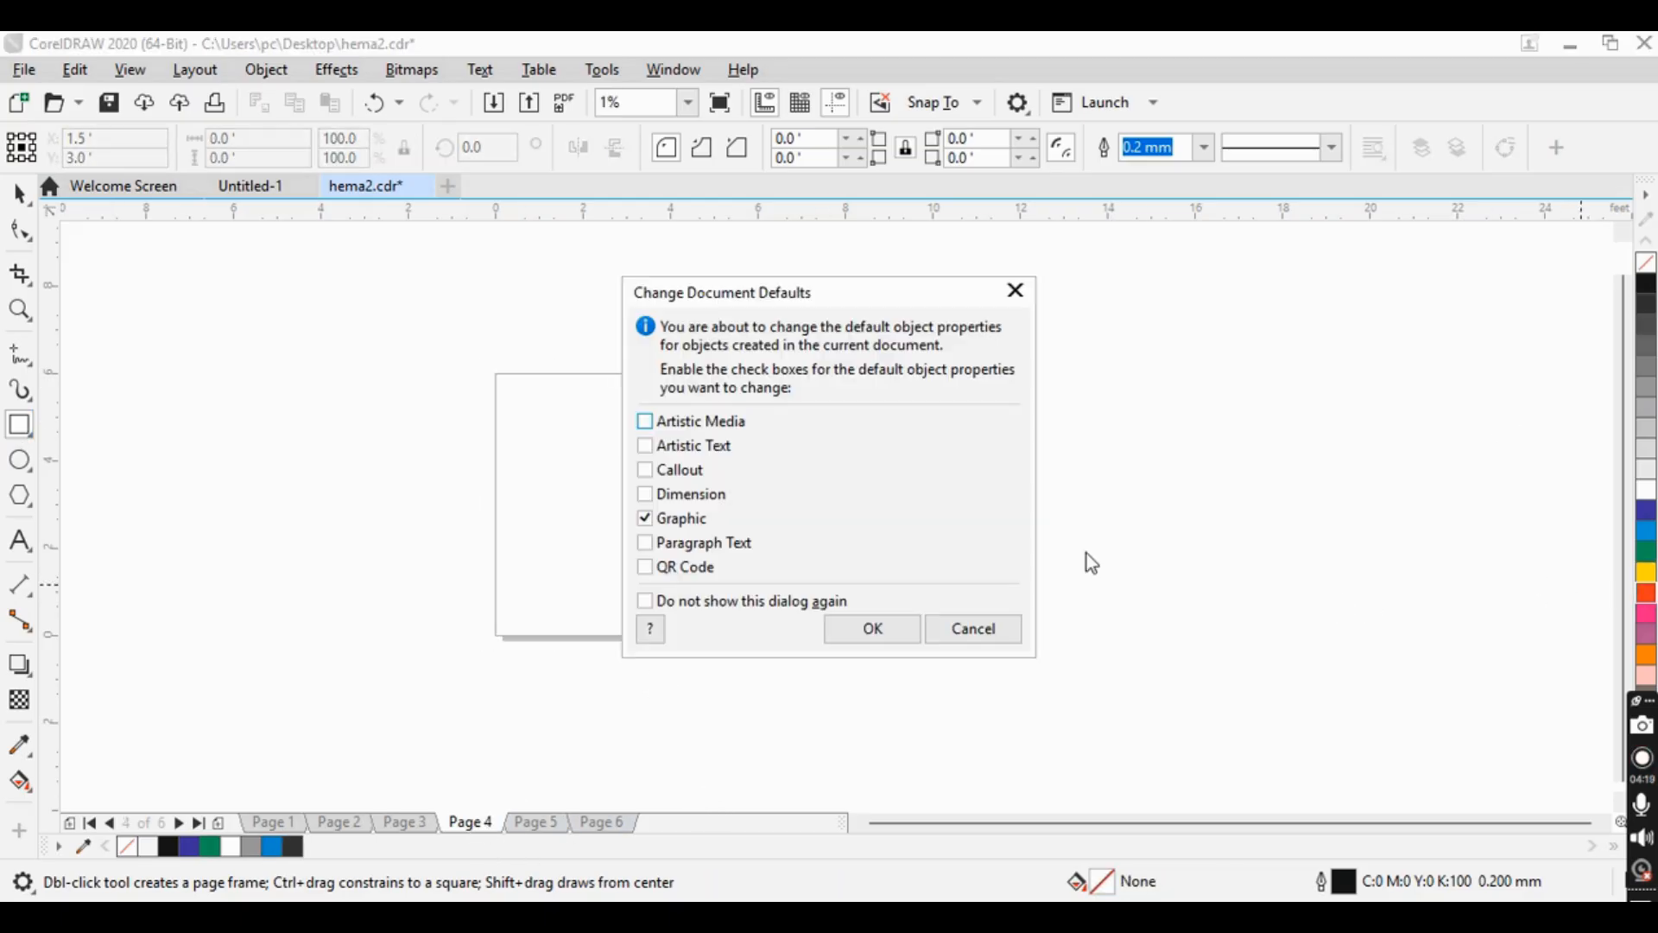
pyautogui.click(979, 630)
pyautogui.doubleClick(21, 426)
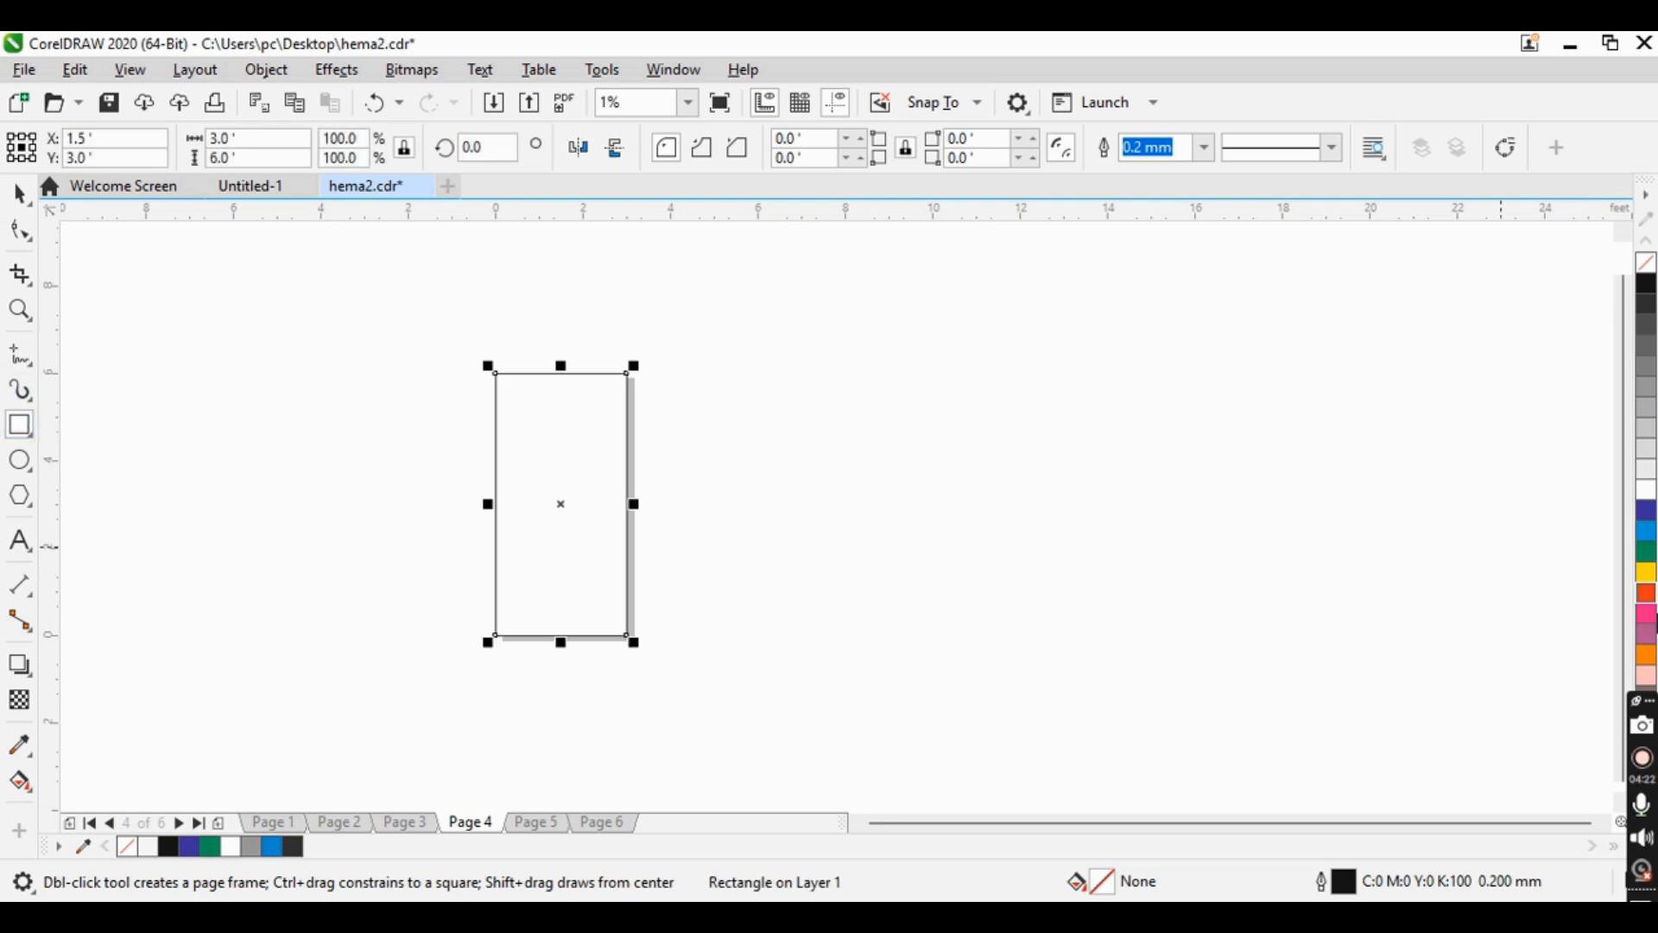
pyautogui.click(1646, 592)
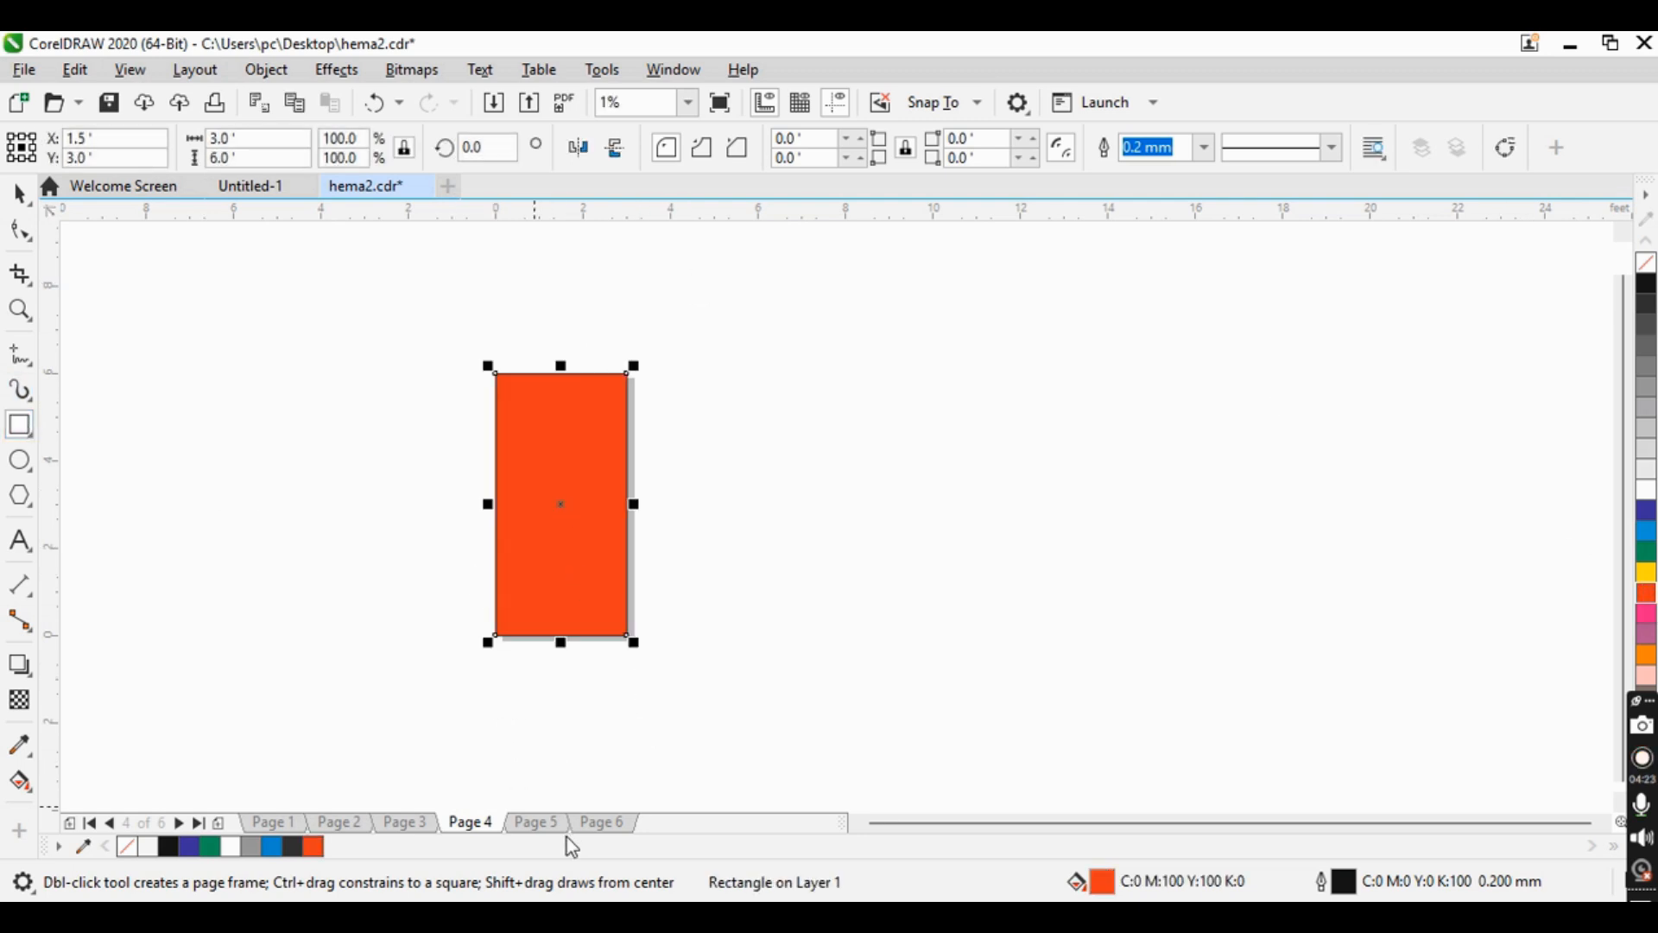
# - Create a page-sized rectangle with a yellow fill (C:0 M:0 Y:100 K:0) on Page 5
pyautogui.click(543, 823)
pyautogui.doubleClick(20, 426)
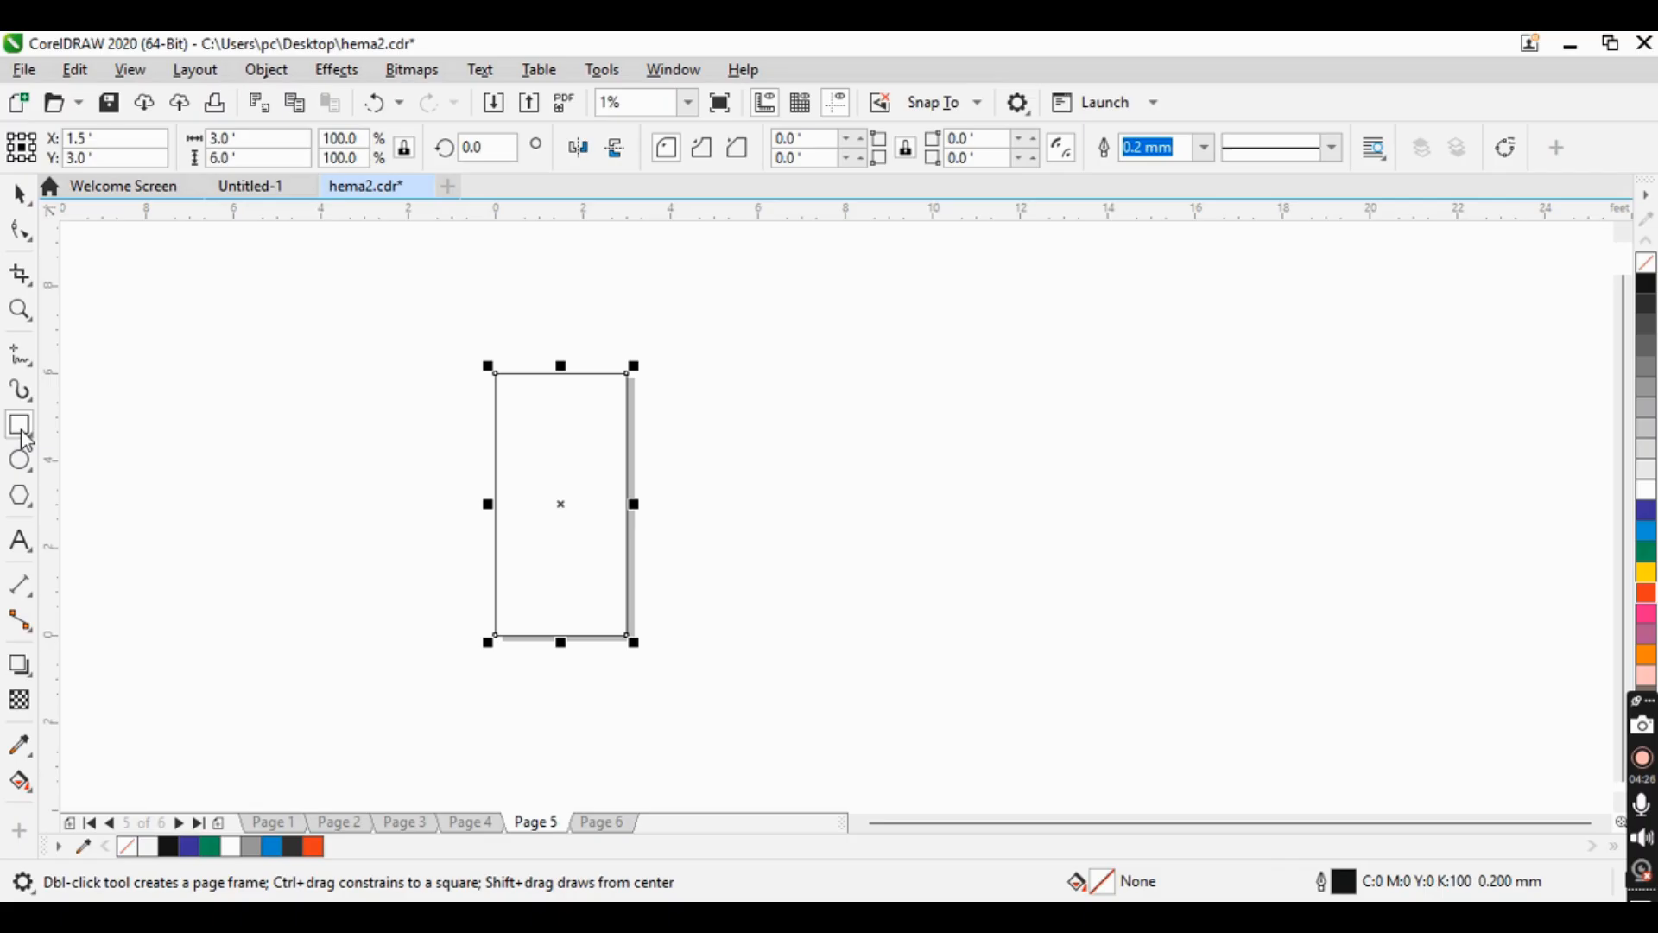
pyautogui.click(1647, 580)
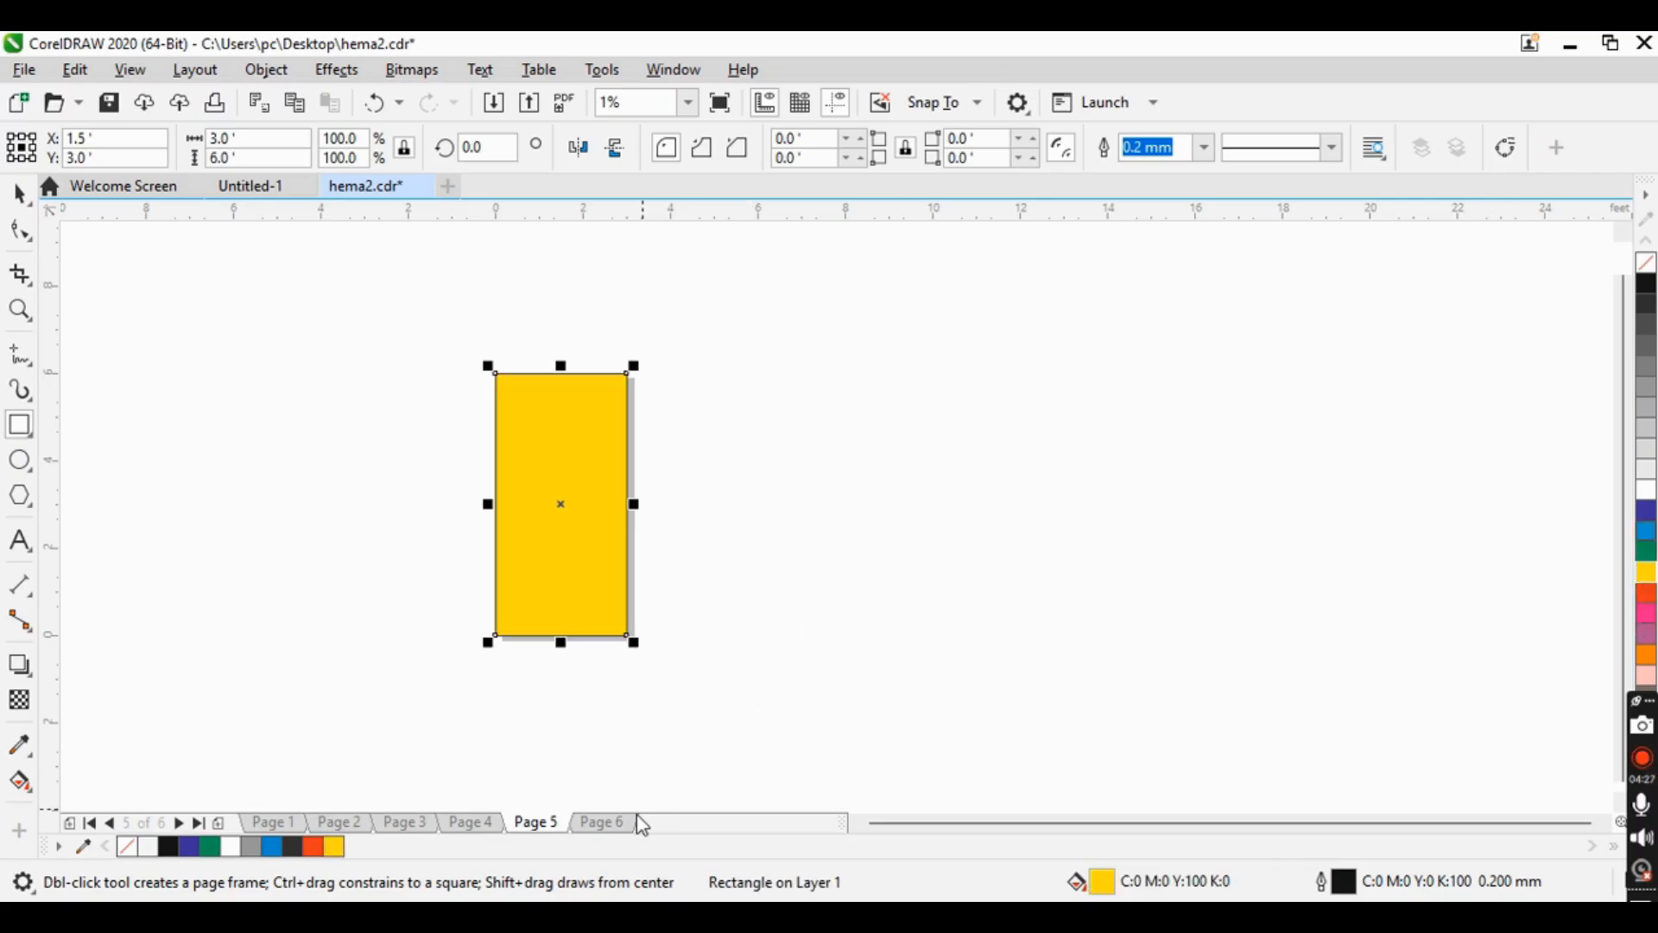
# - Create a page-sized rectangle with a green fill (C:100 M:0 Y:100 K:0) on Page 6, and deselect it
pyautogui.click(602, 822)
pyautogui.doubleClick(21, 426)
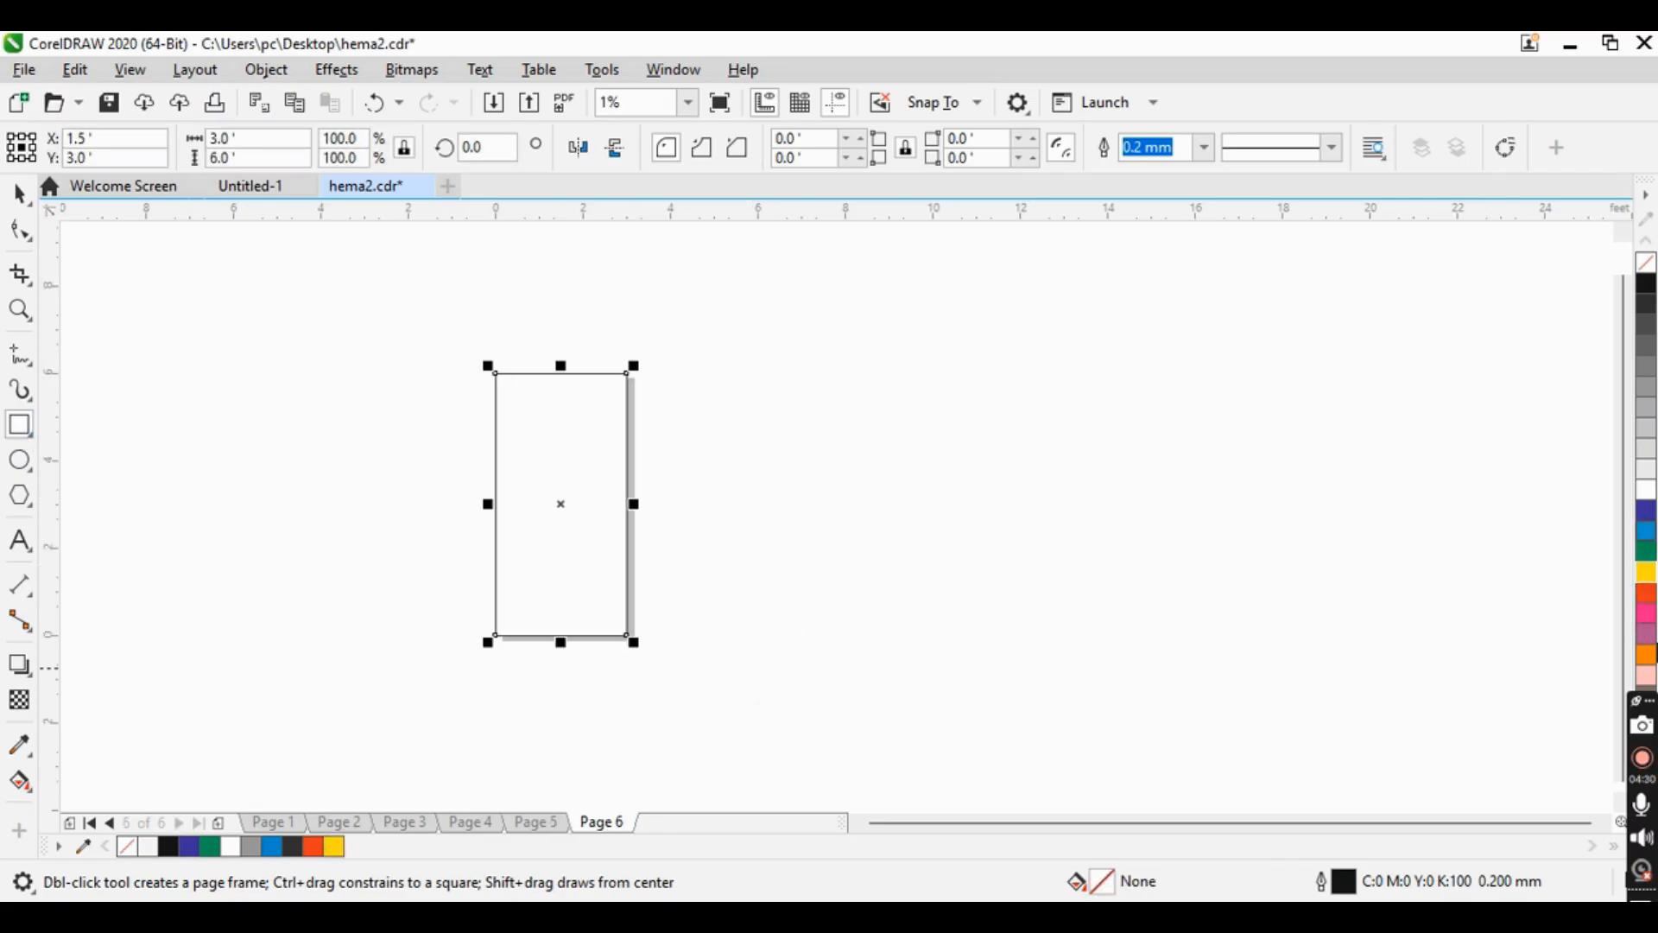
pyautogui.click(1647, 549)
pyautogui.click(19, 194)
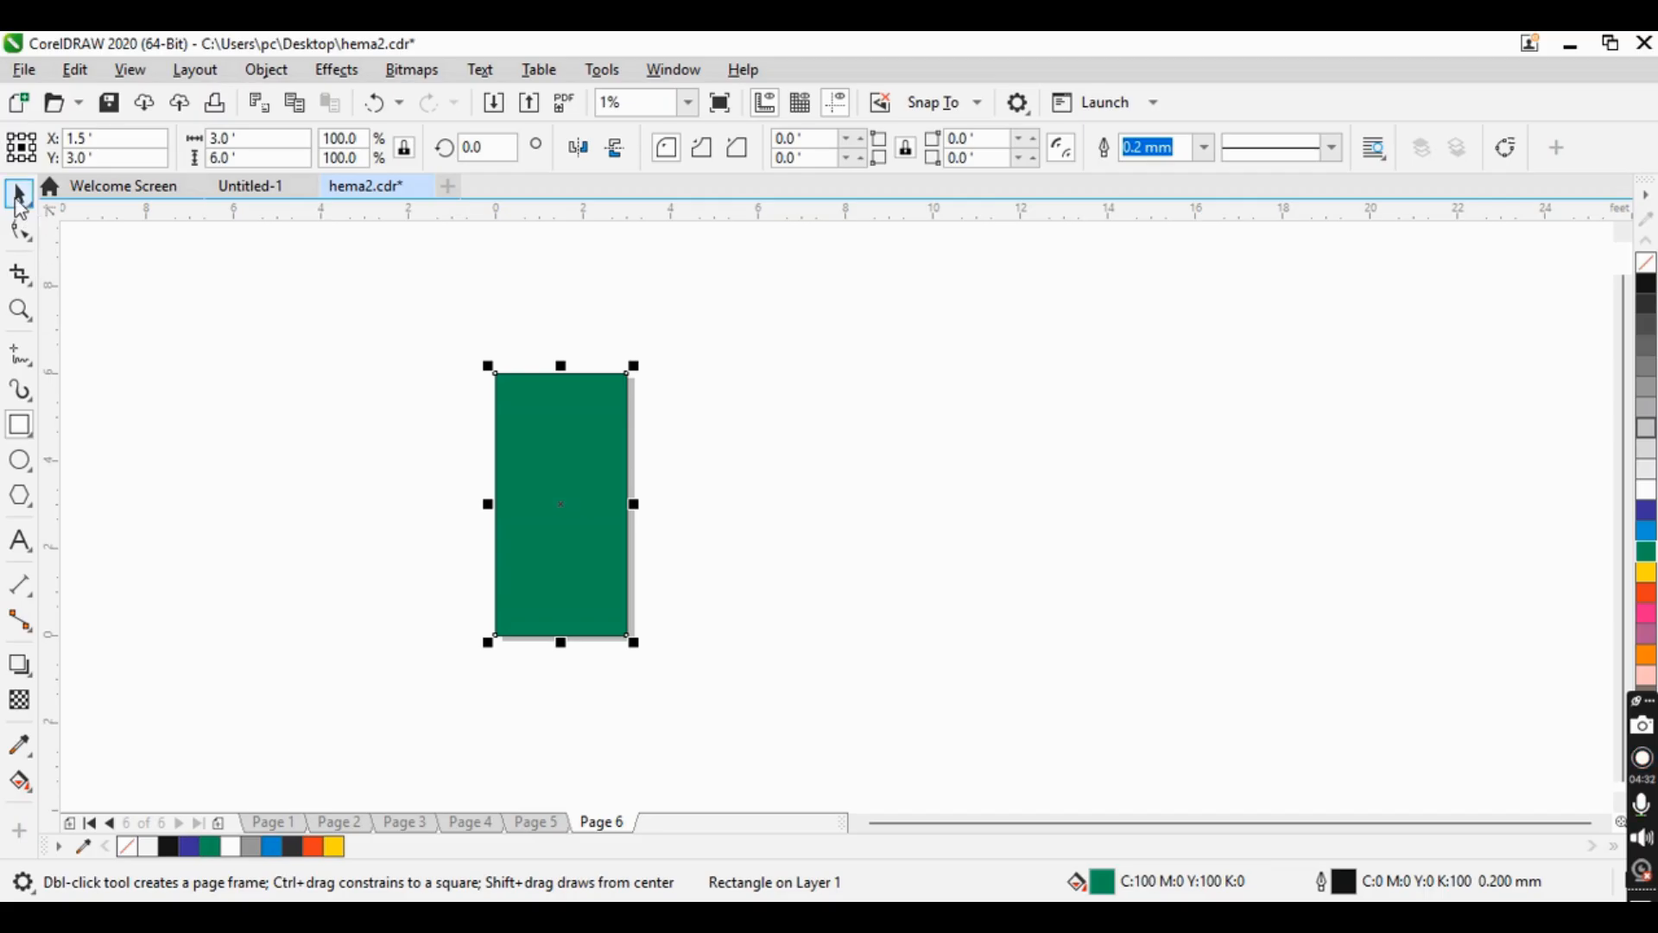
pyautogui.click(321, 475)
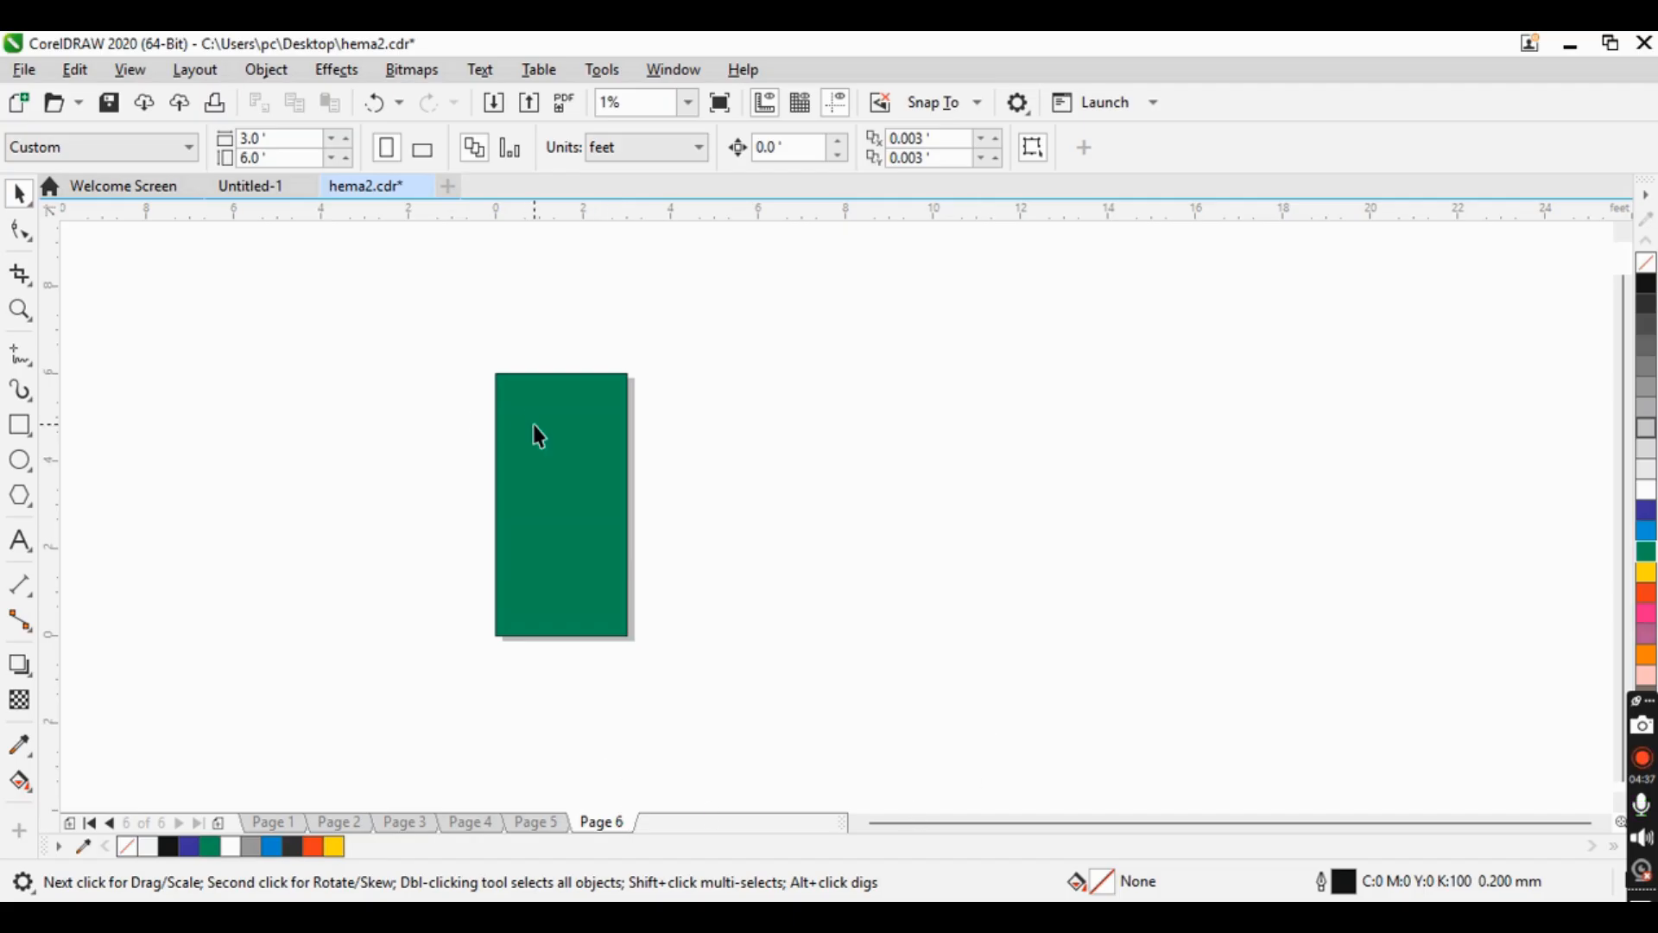
# - Show all the document's pages in Page Sorter View, return to the normal page view, and open Page 1
pyautogui.scroll(3, 515, 442)
pyautogui.scroll(-3, 499, 452)
pyautogui.click(131, 69)
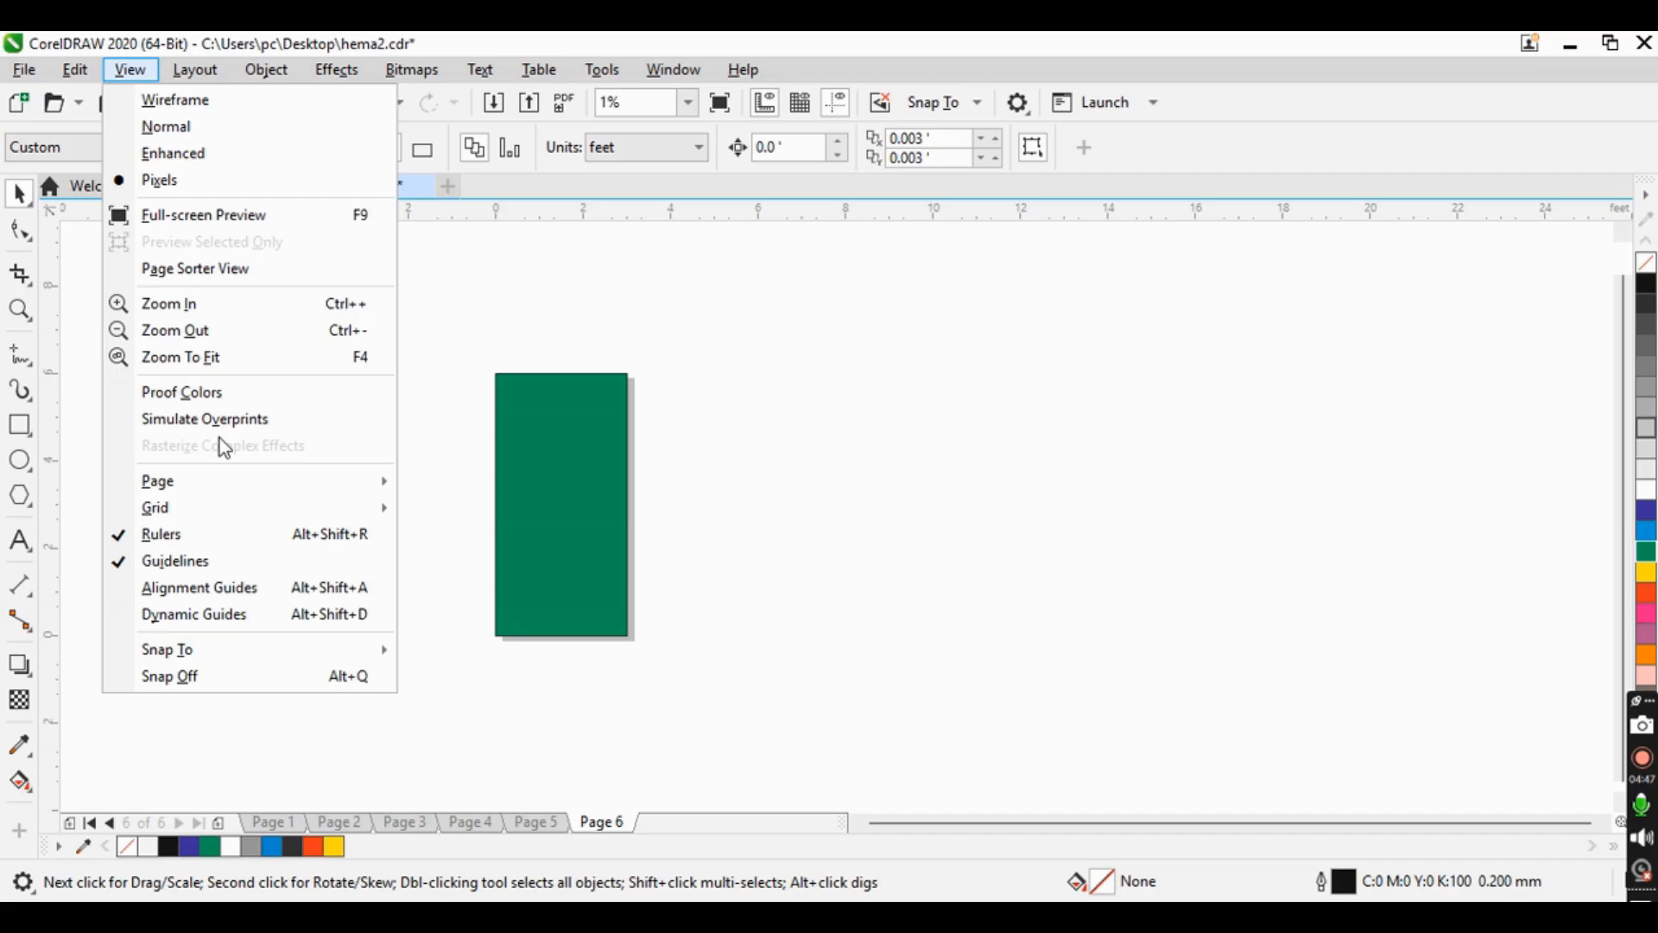
pyautogui.click(256, 269)
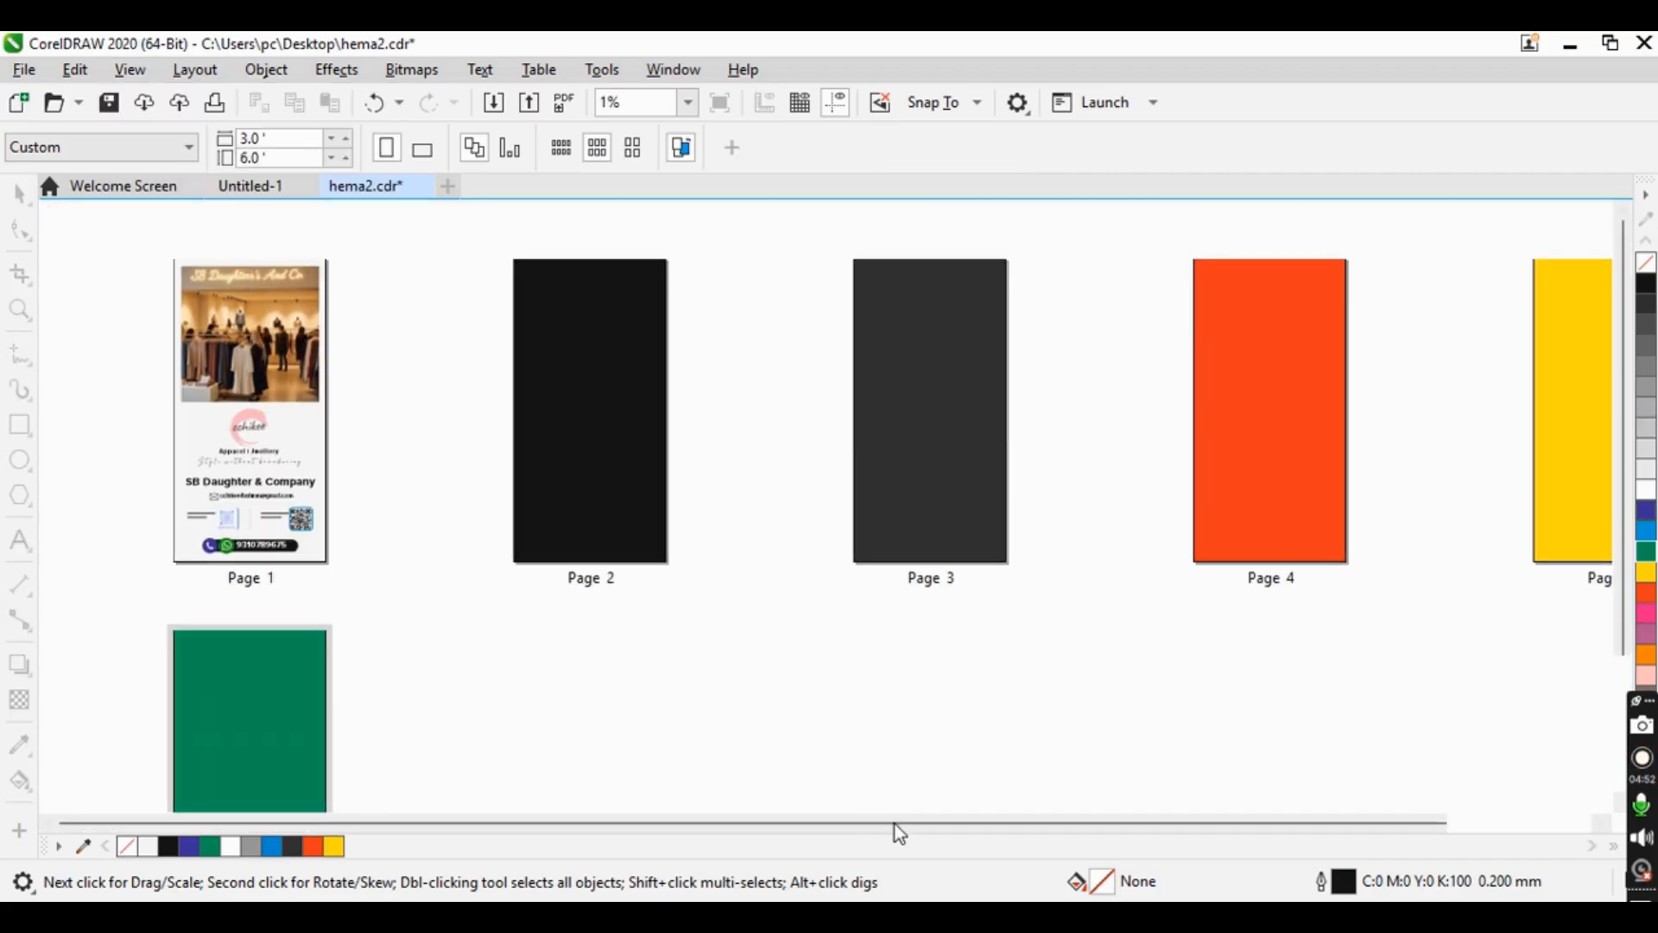
pyautogui.moveTo(898, 825); pyautogui.dragTo(751, 833)
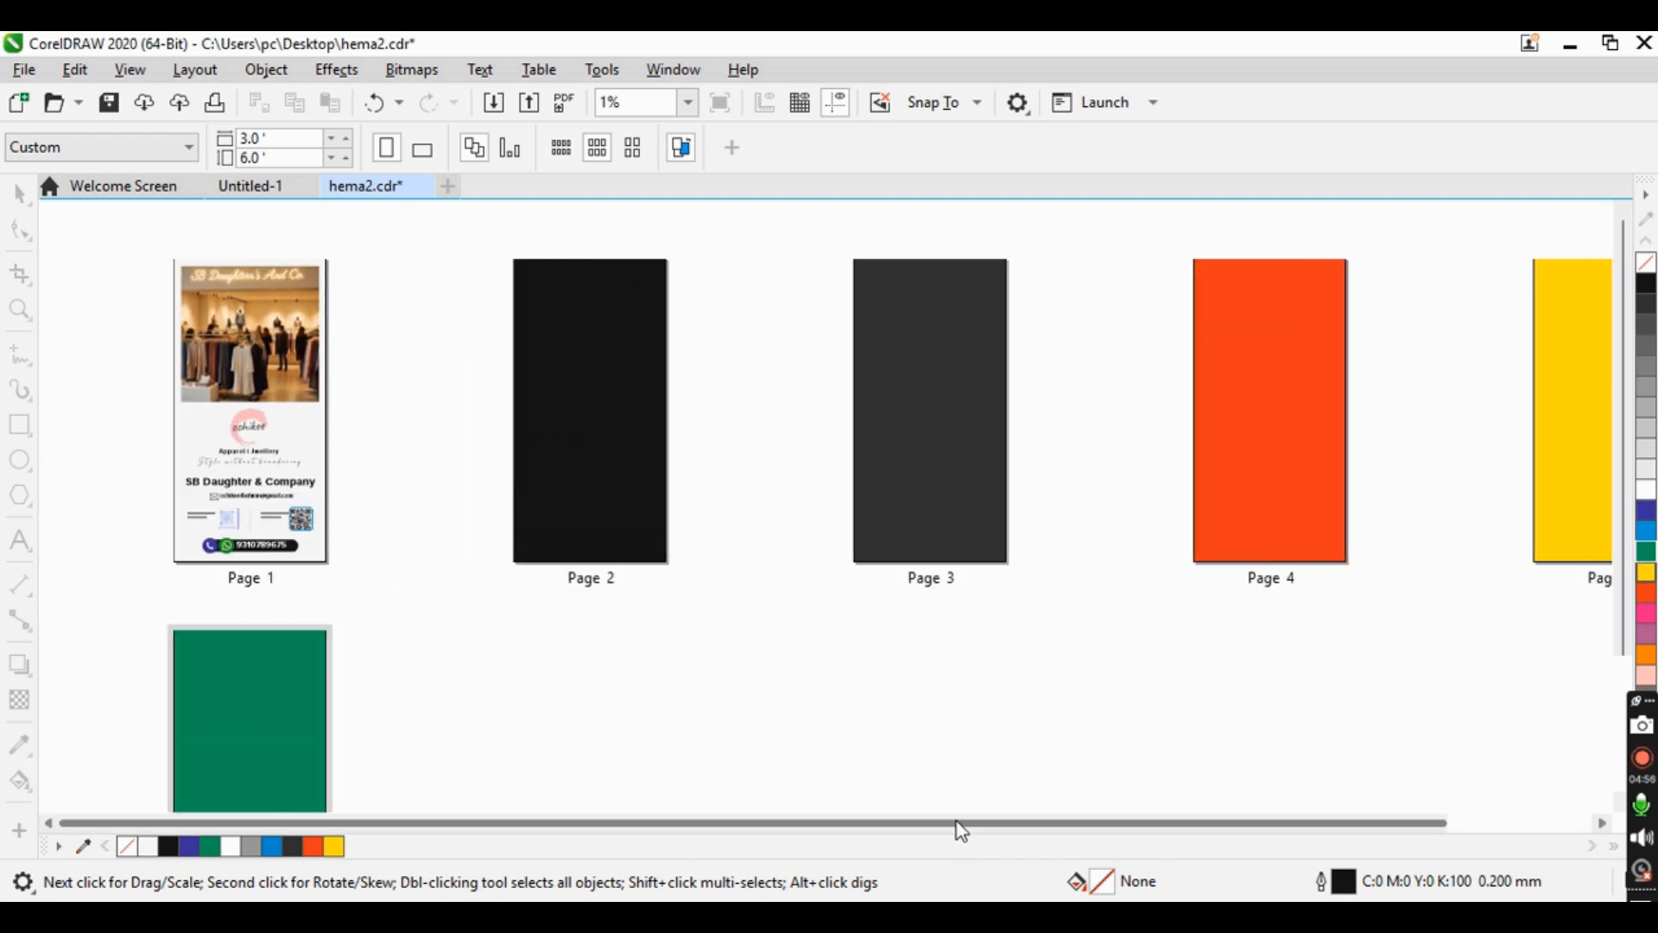
pyautogui.click(132, 70)
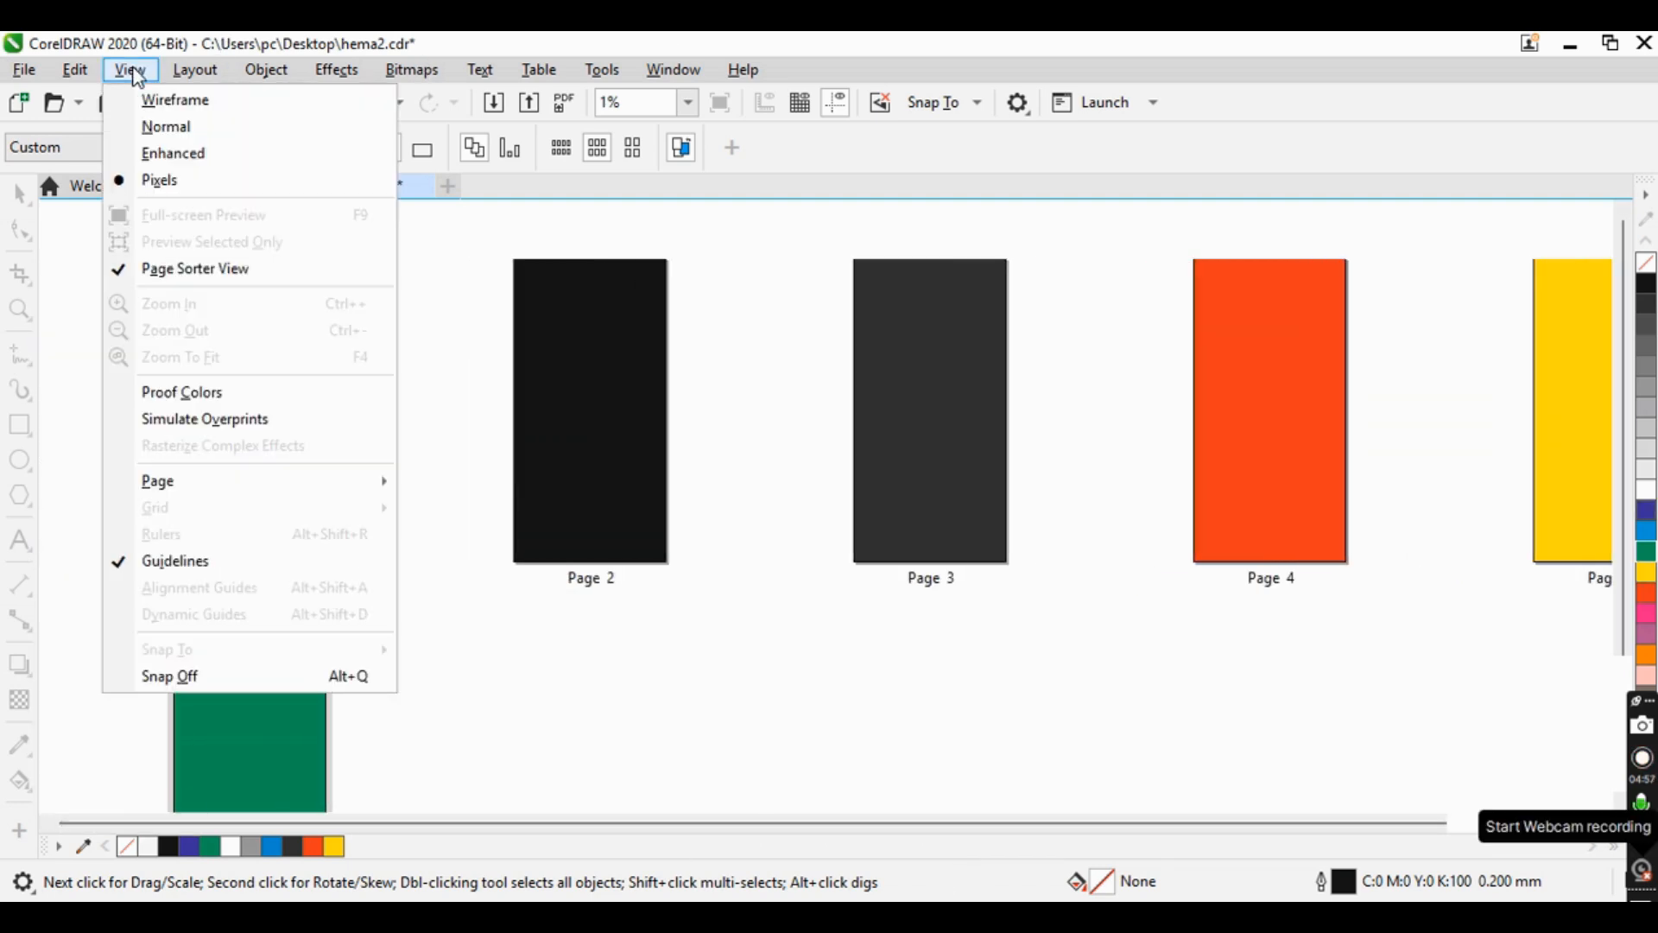
pyautogui.click(207, 270)
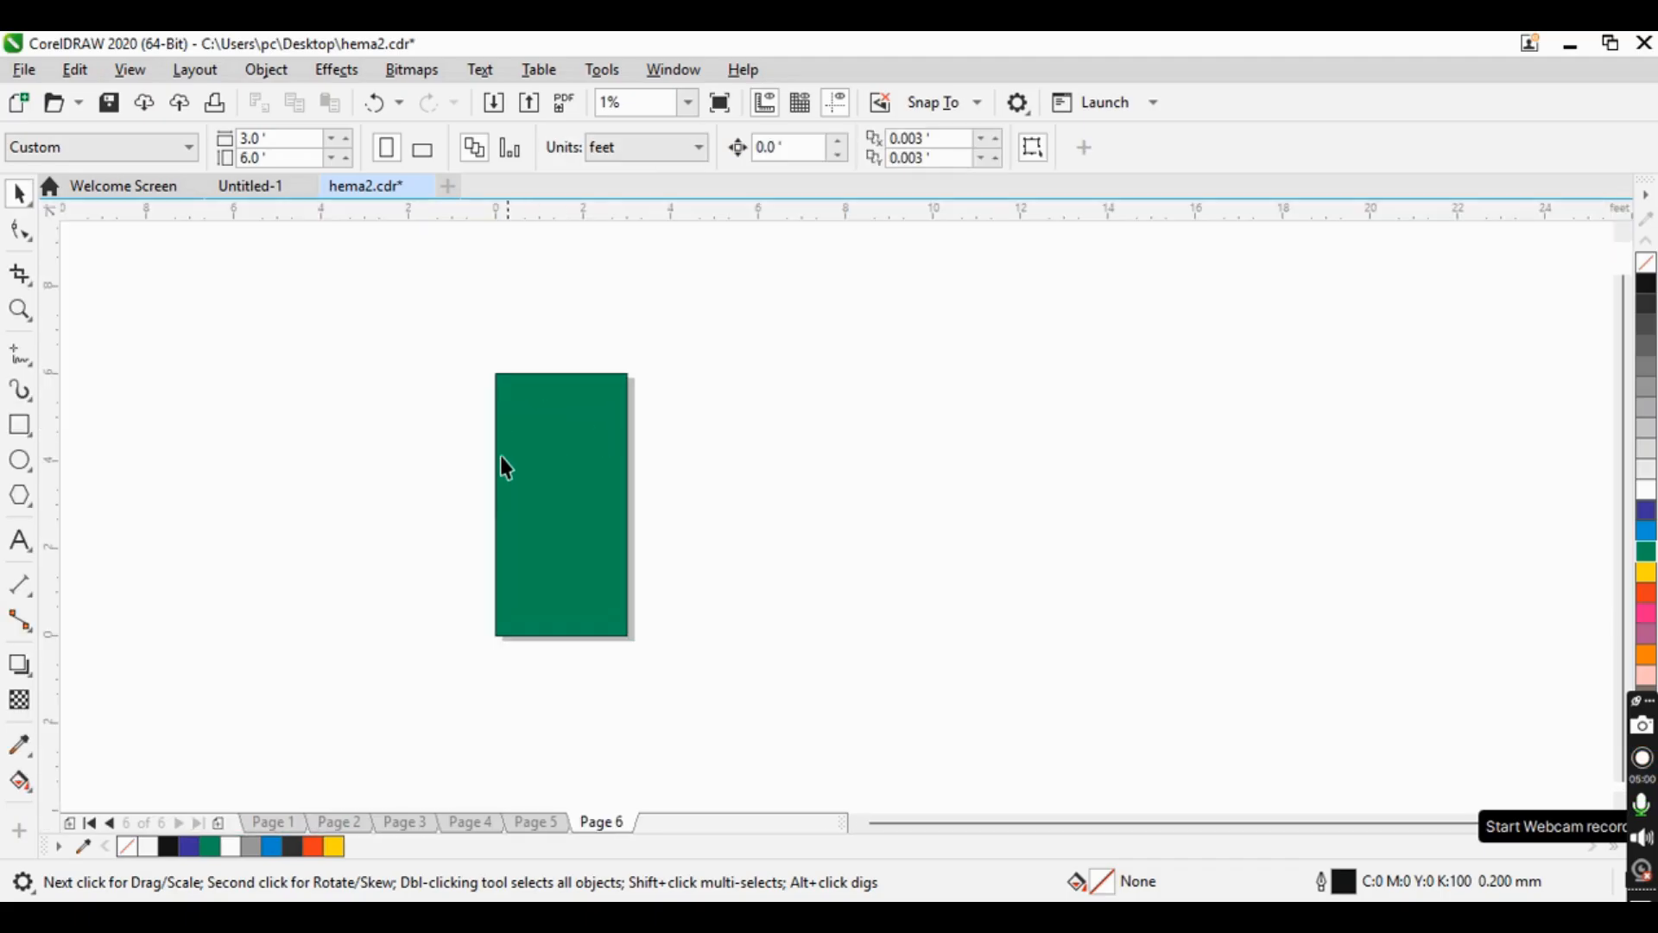
pyautogui.click(273, 822)
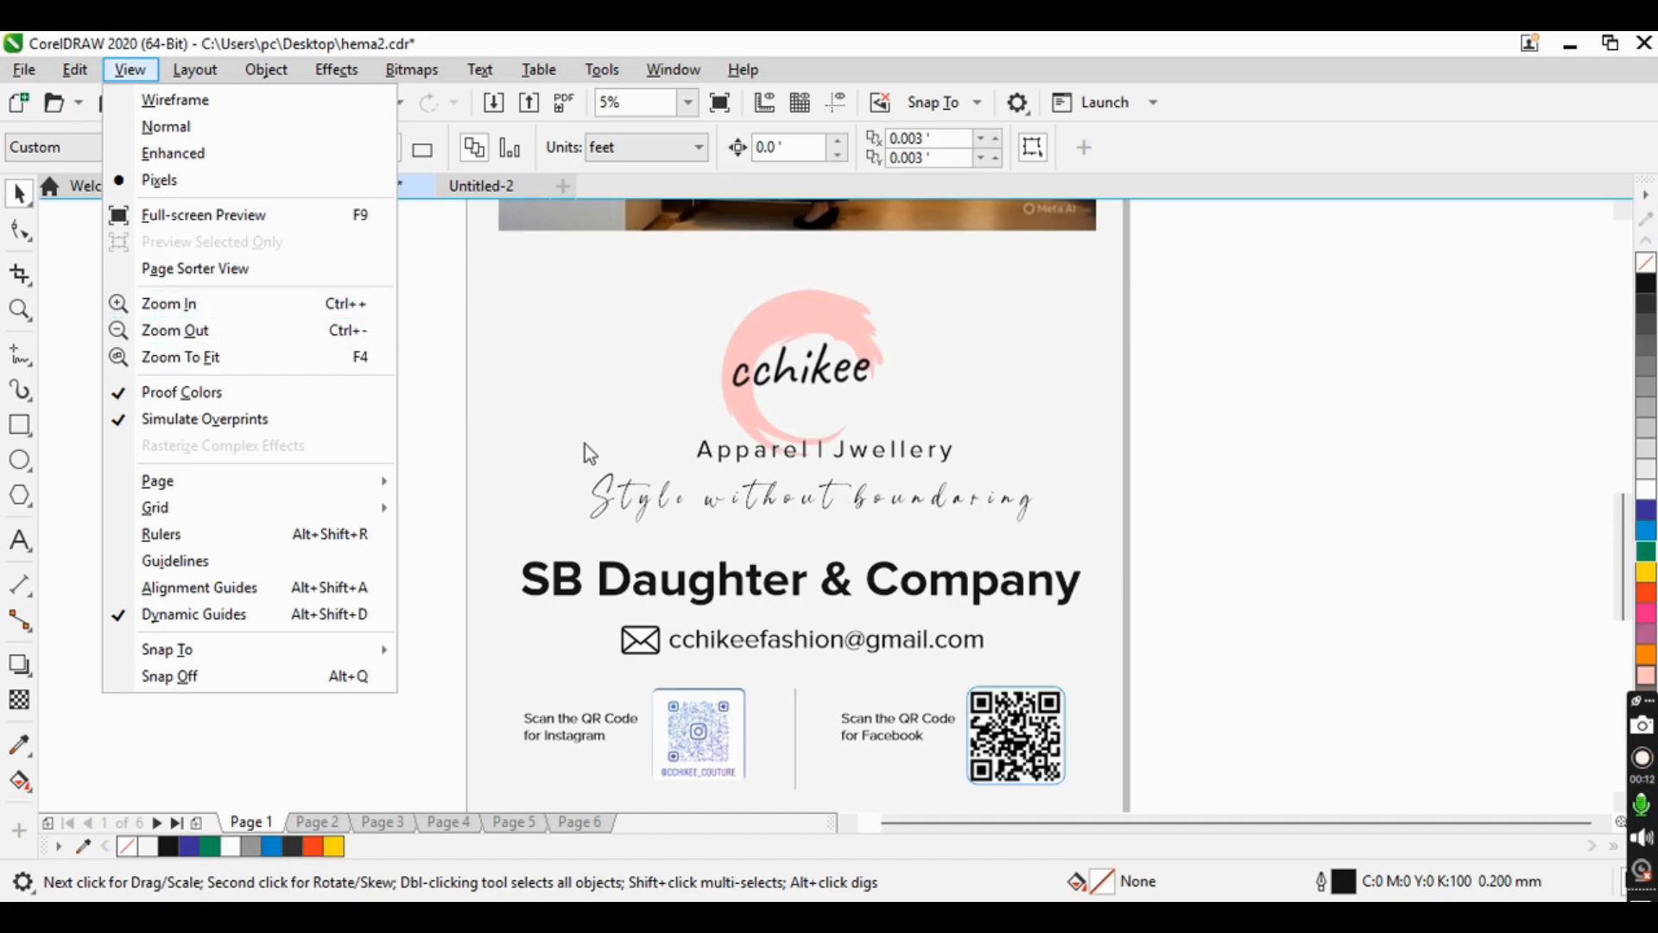
# - Examine the banner on Page 1 at several zoom levels, from the whole page to close-ups of the logo and store photo
pyautogui.click(660, 460)
pyautogui.scroll(-3, 689, 524)
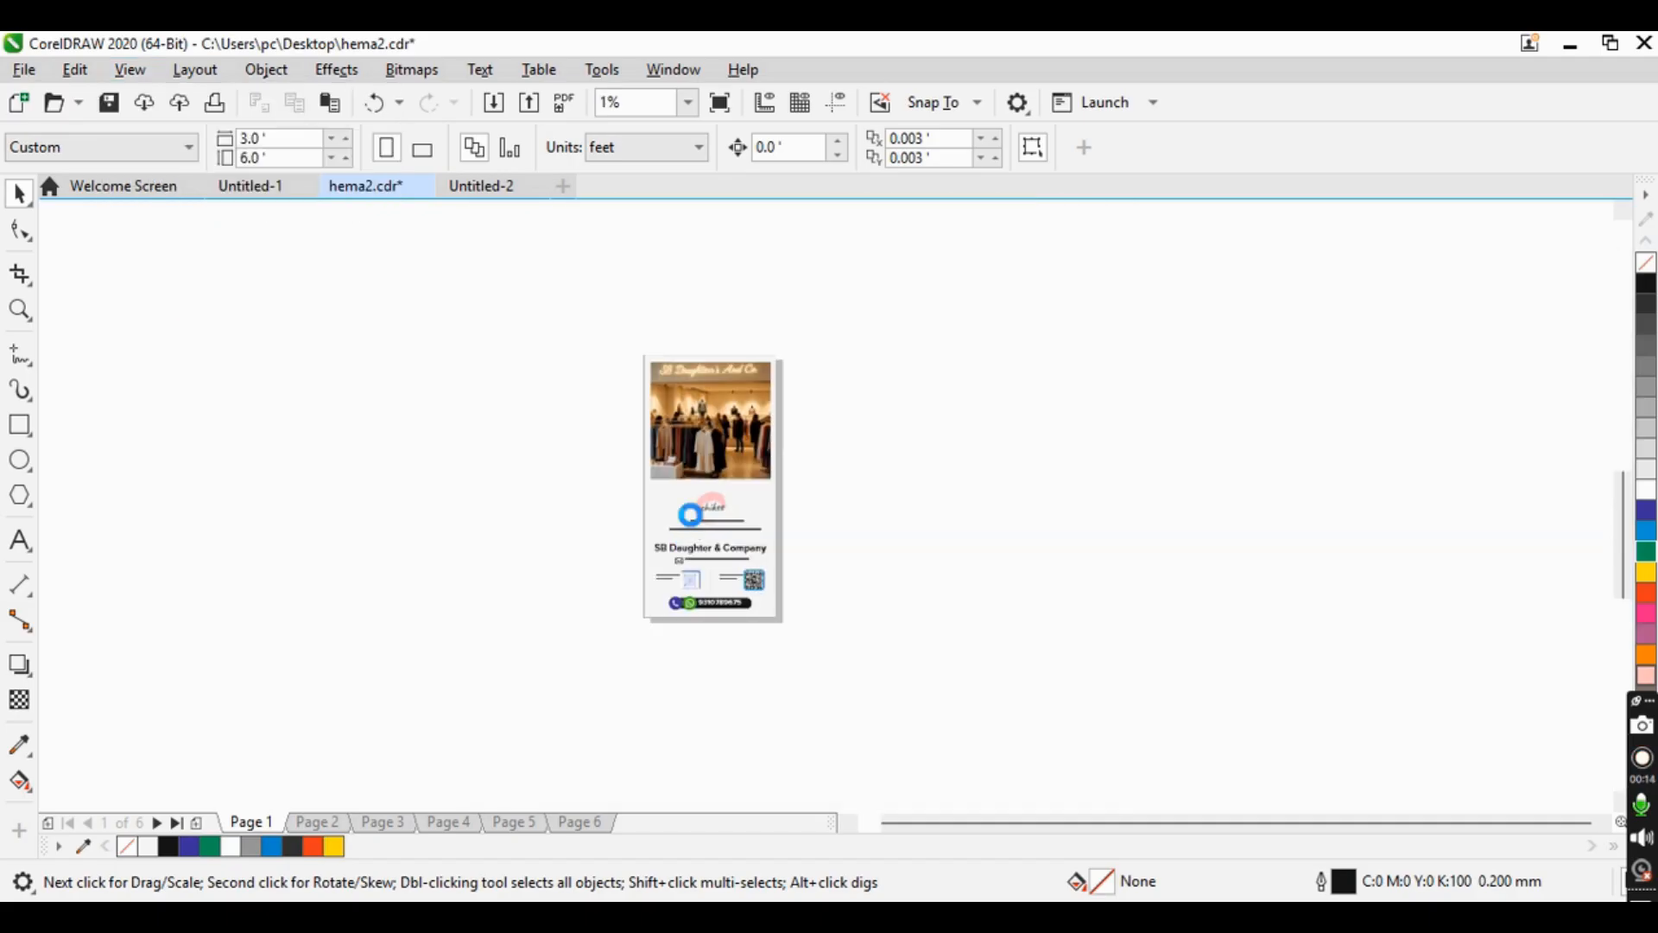
pyautogui.scroll(6, 689, 513)
pyautogui.scroll(-2, 615, 548)
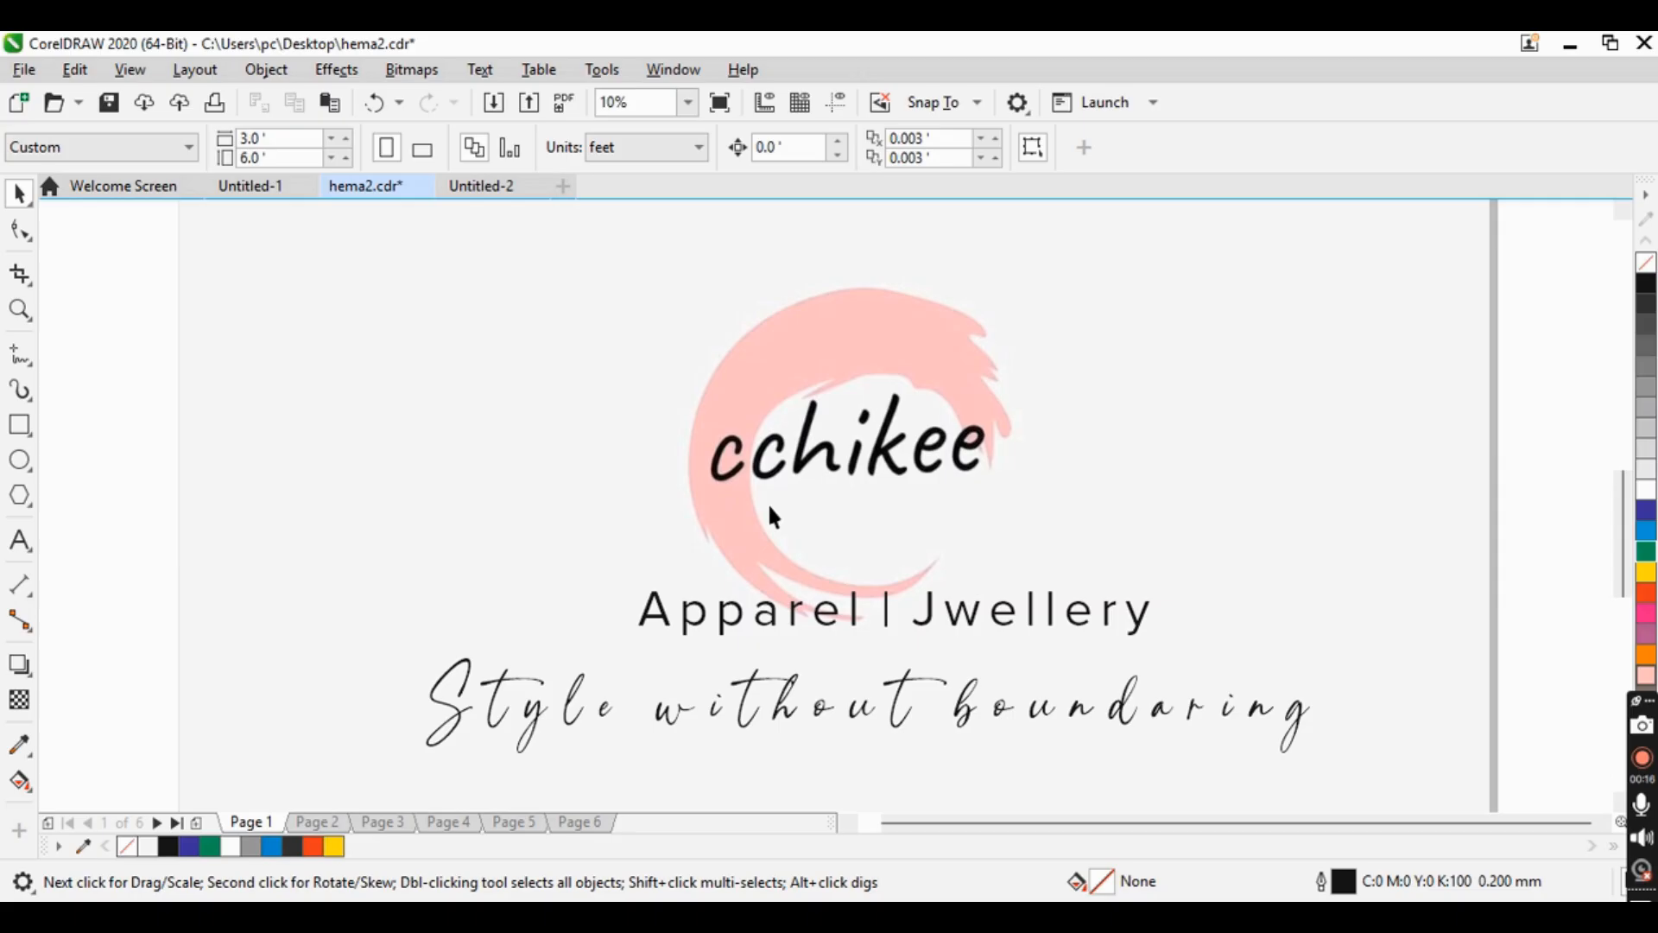
pyautogui.scroll(-3, 767, 501)
pyautogui.scroll(3, 780, 516)
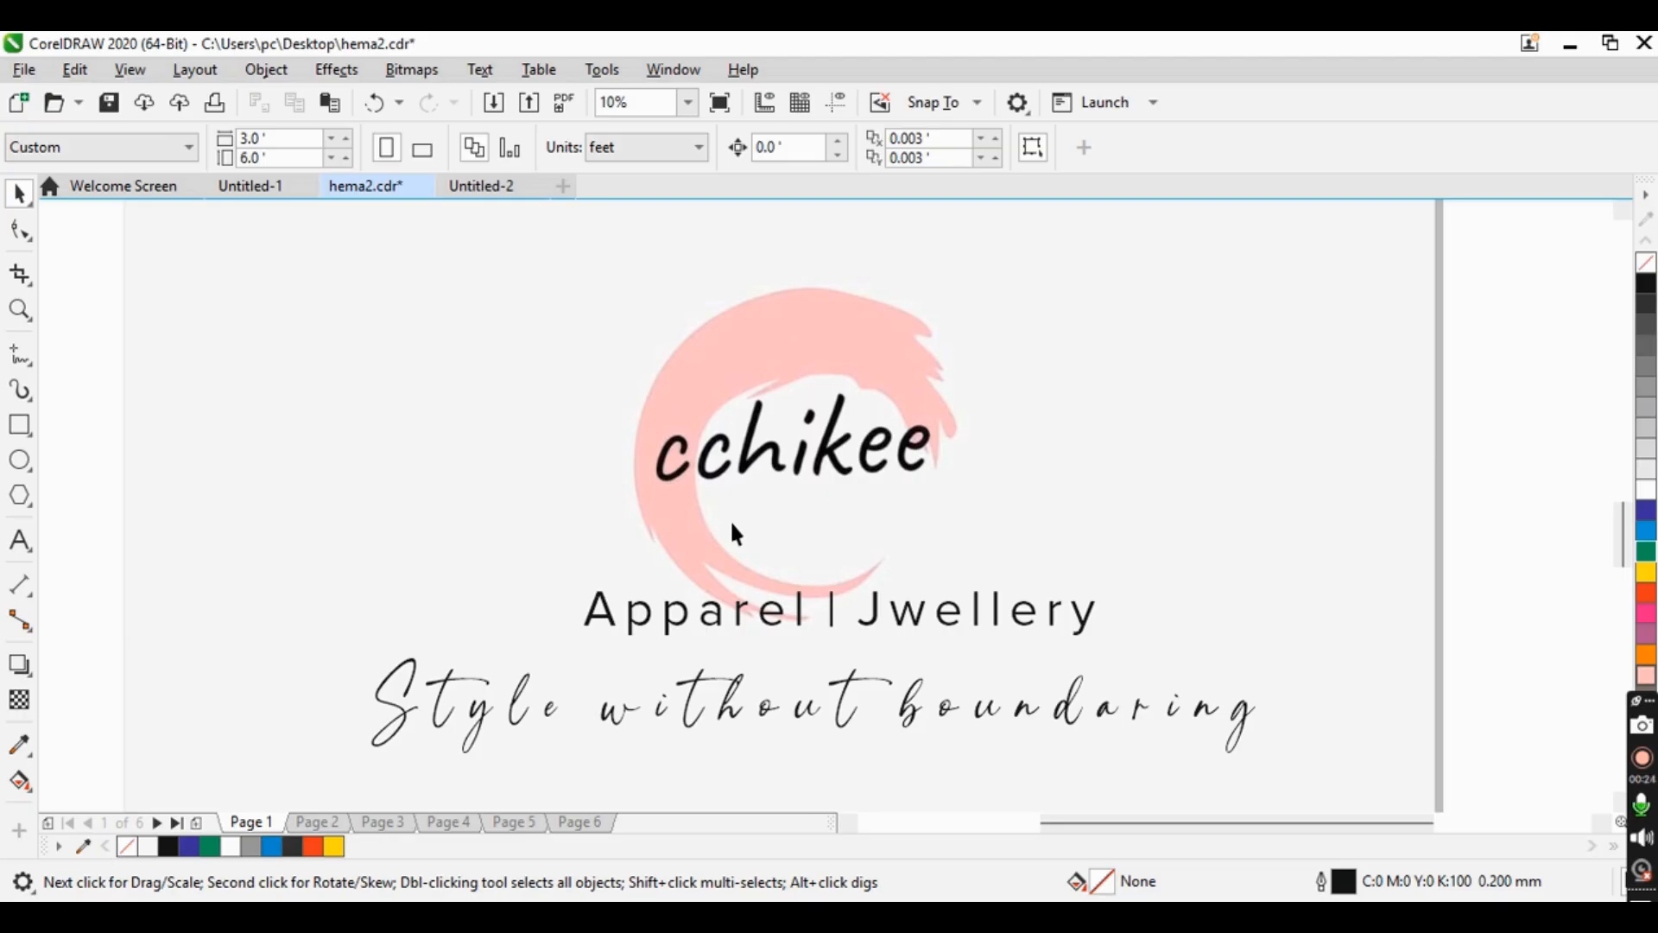
pyautogui.scroll(4, 733, 527)
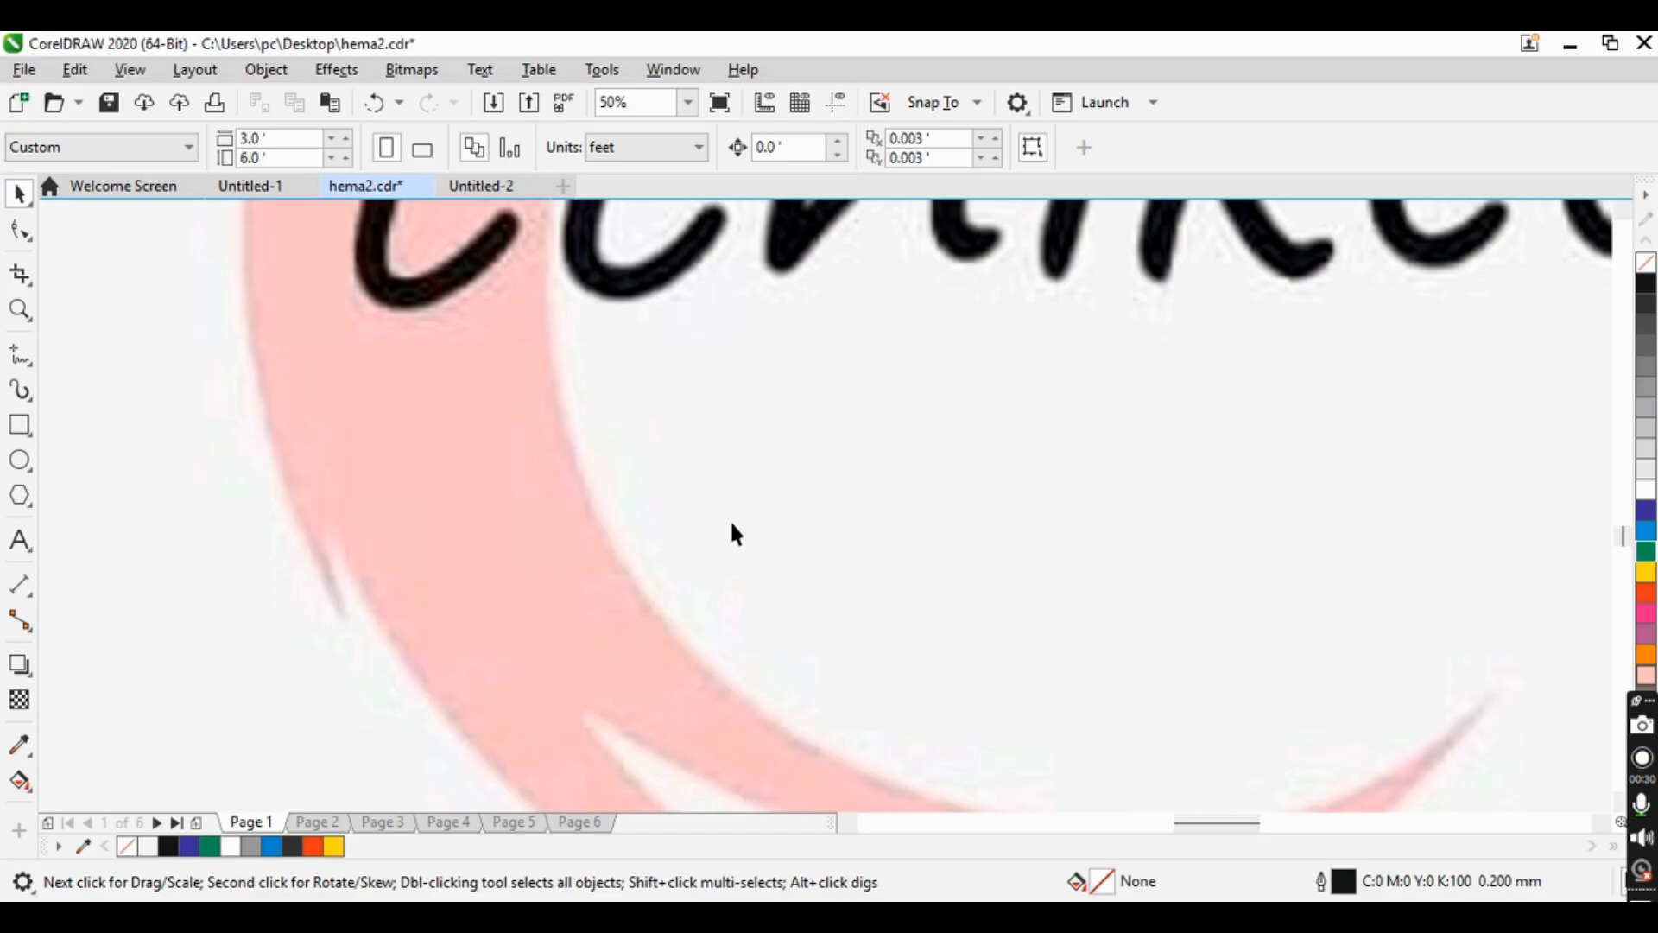
pyautogui.scroll(-5, 732, 526)
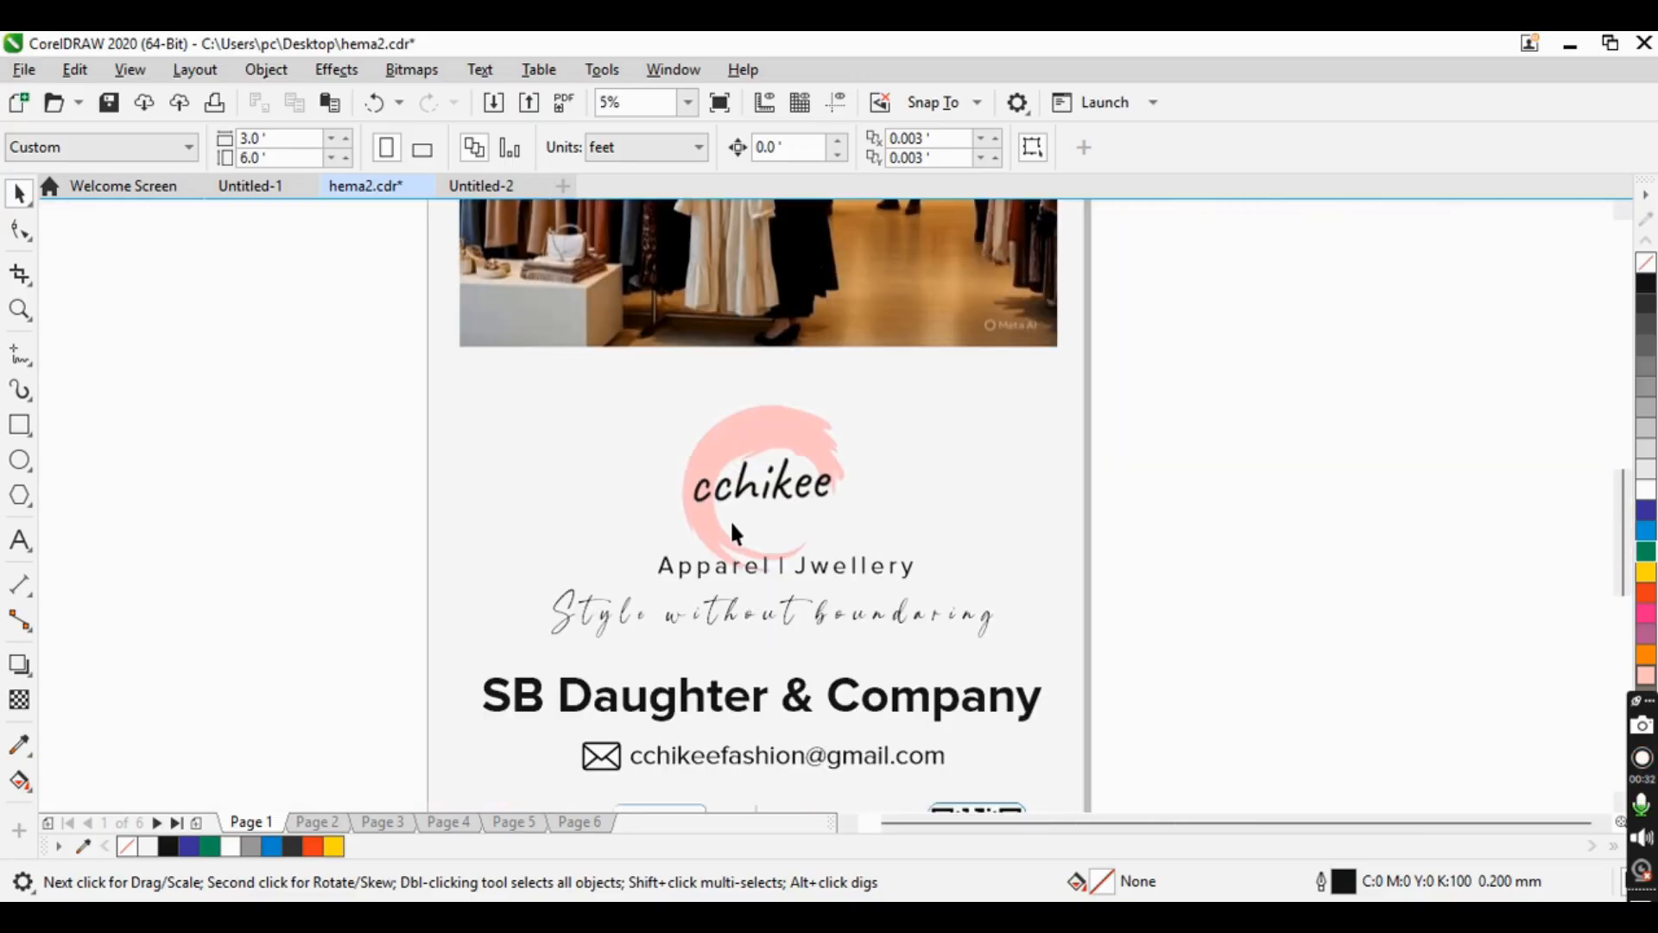
pyautogui.scroll(-2, 732, 529)
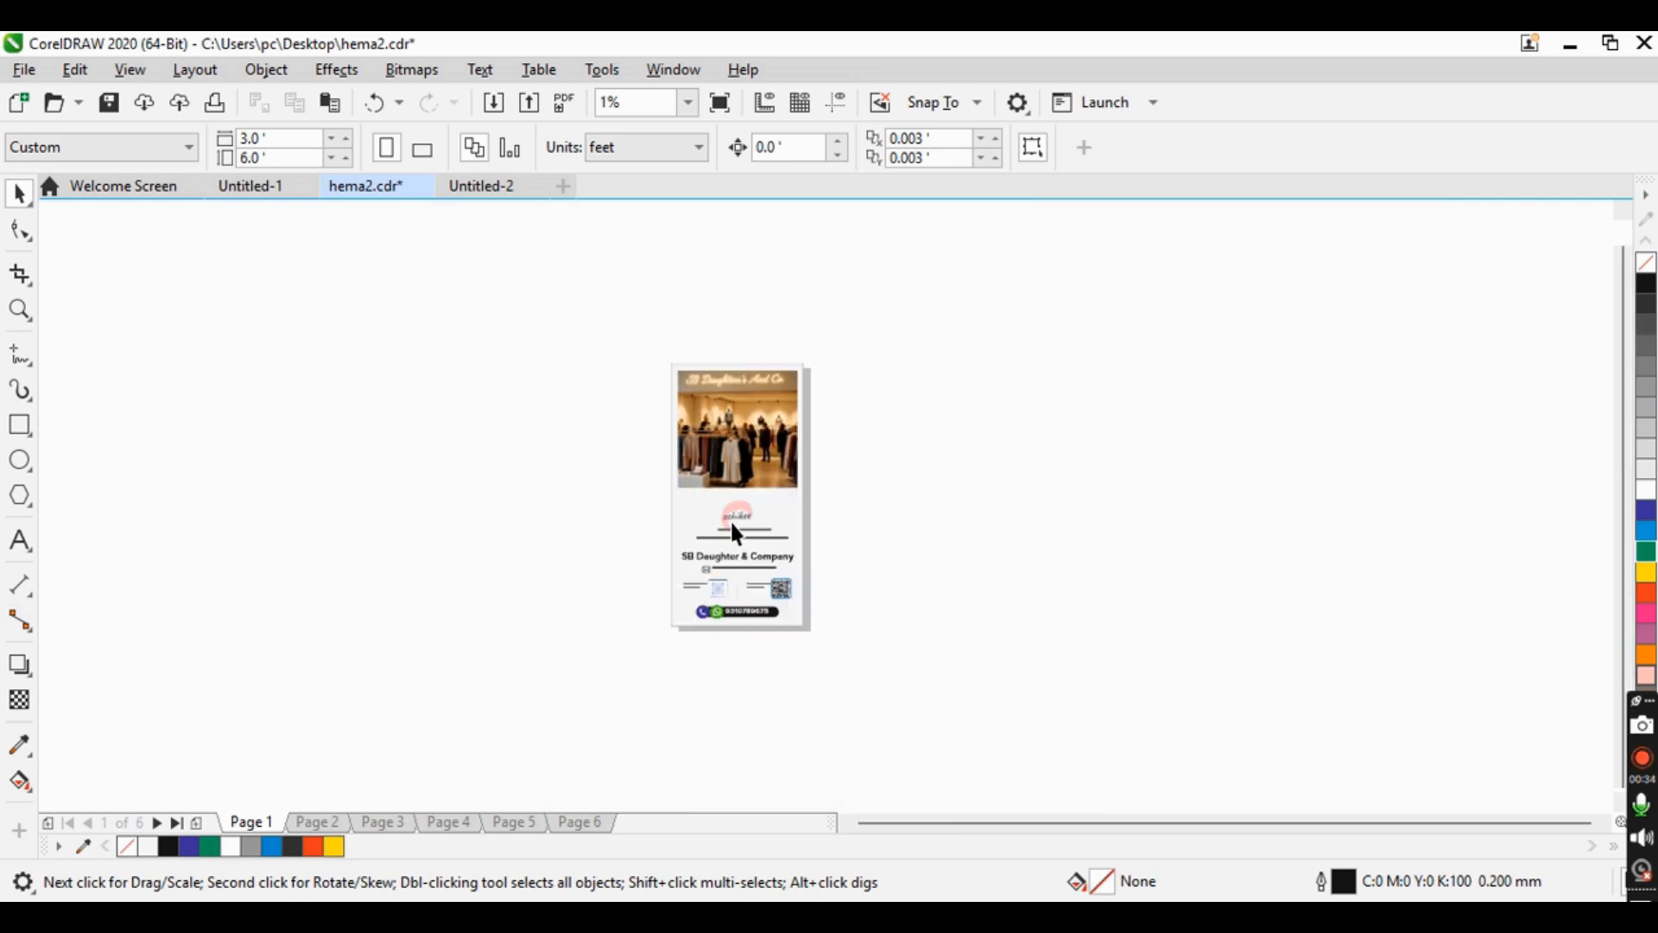
pyautogui.scroll(3, 682, 453)
pyautogui.scroll(-1, 722, 555)
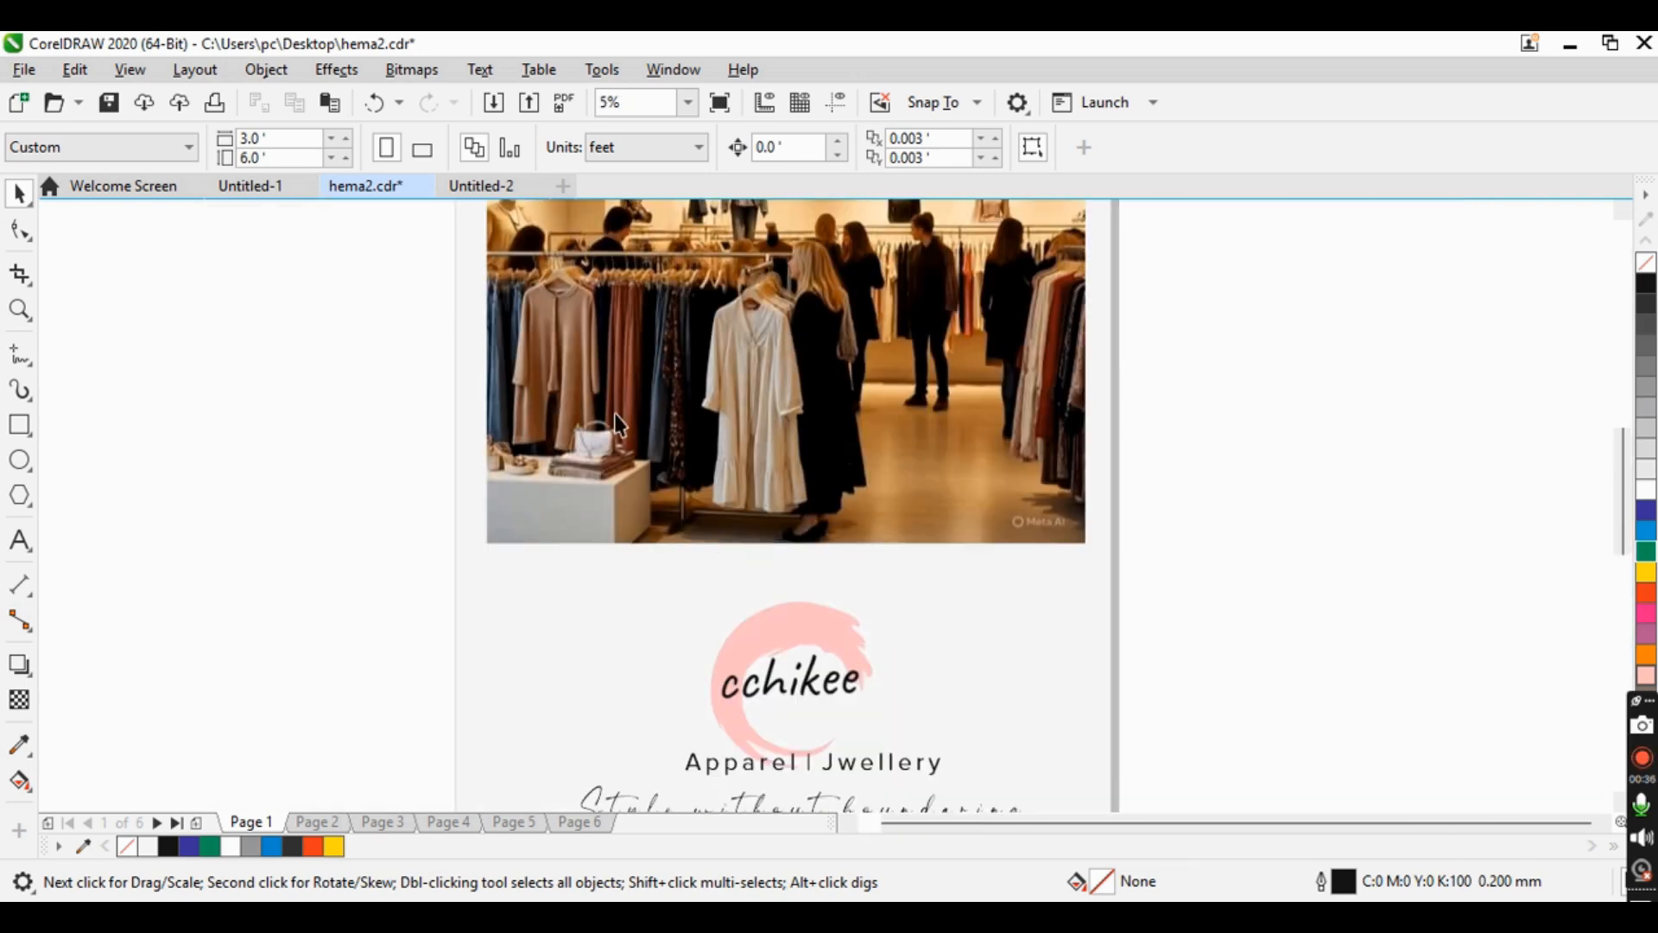
# - Fit the whole banner page in the drawing window, using both Zoom To Fit and the zoom-to-page command
pyautogui.click(130, 69)
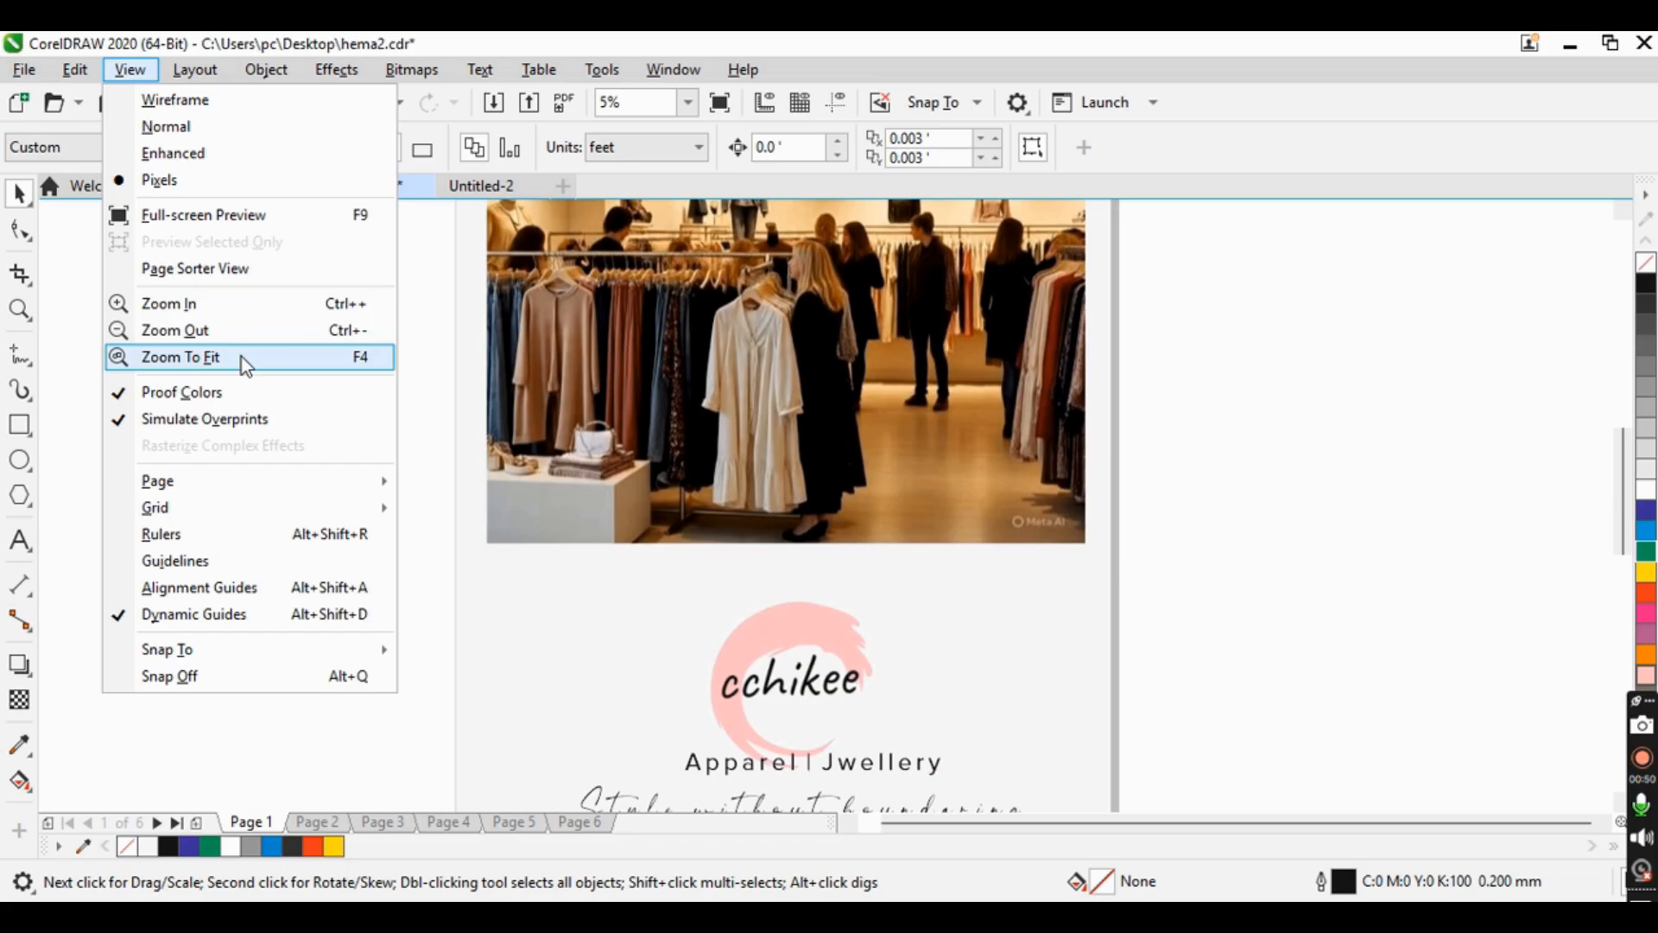
pyautogui.click(356, 361)
pyautogui.click(1007, 503)
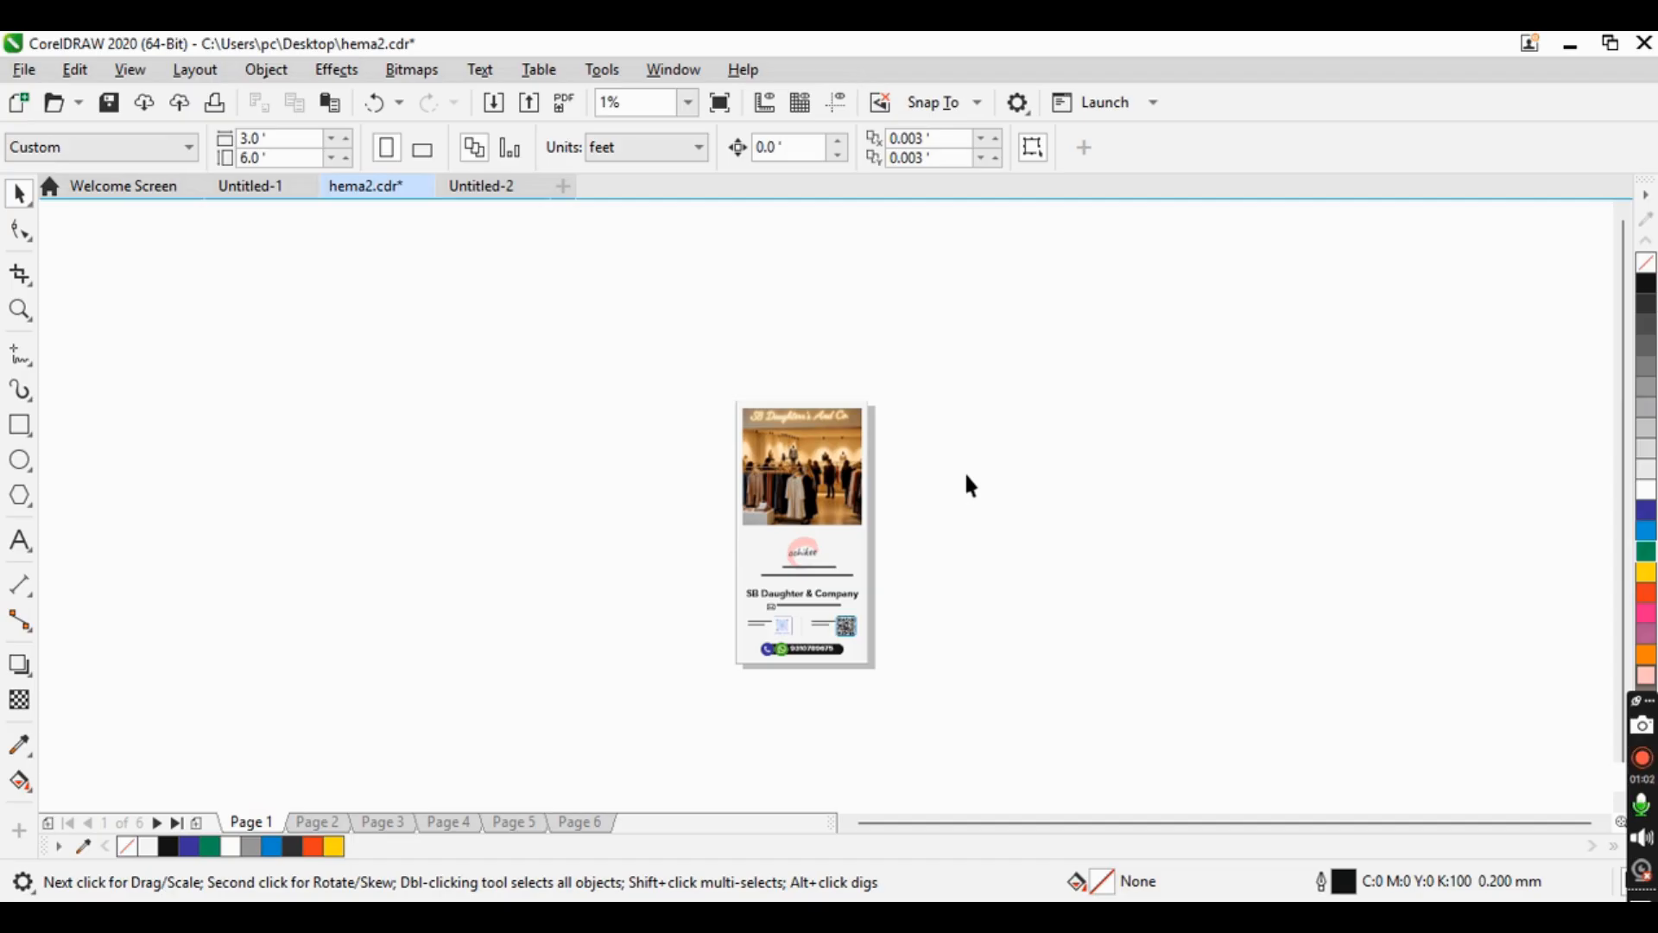
pyautogui.hotkey('shift', 'F4')
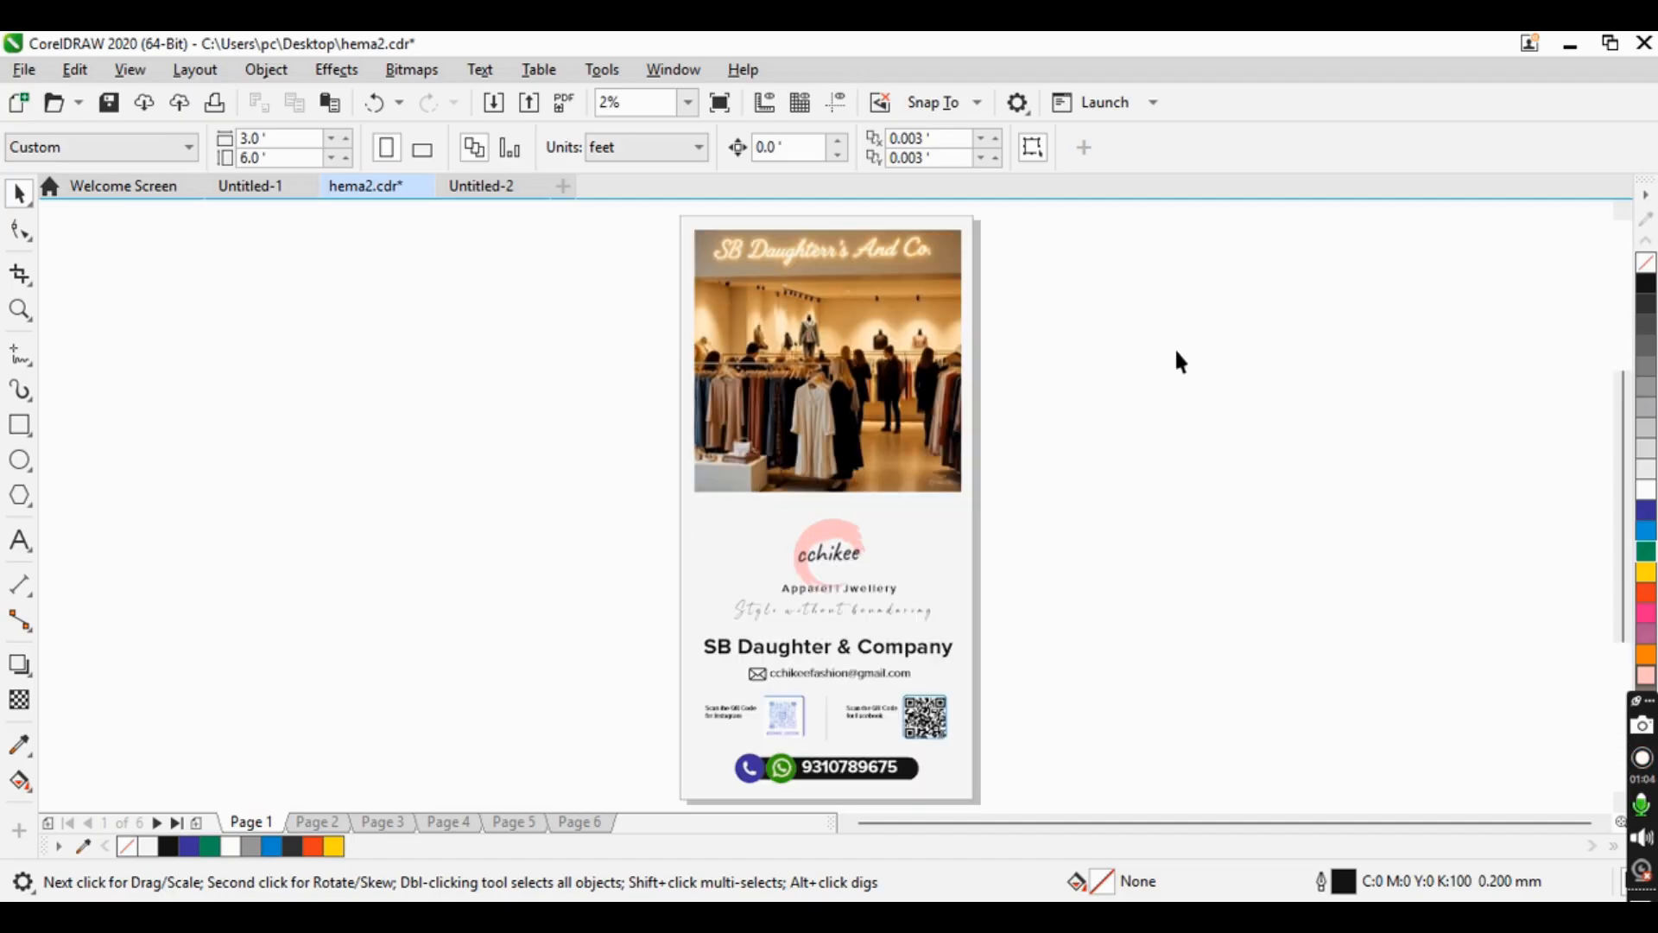
pyautogui.click(132, 70)
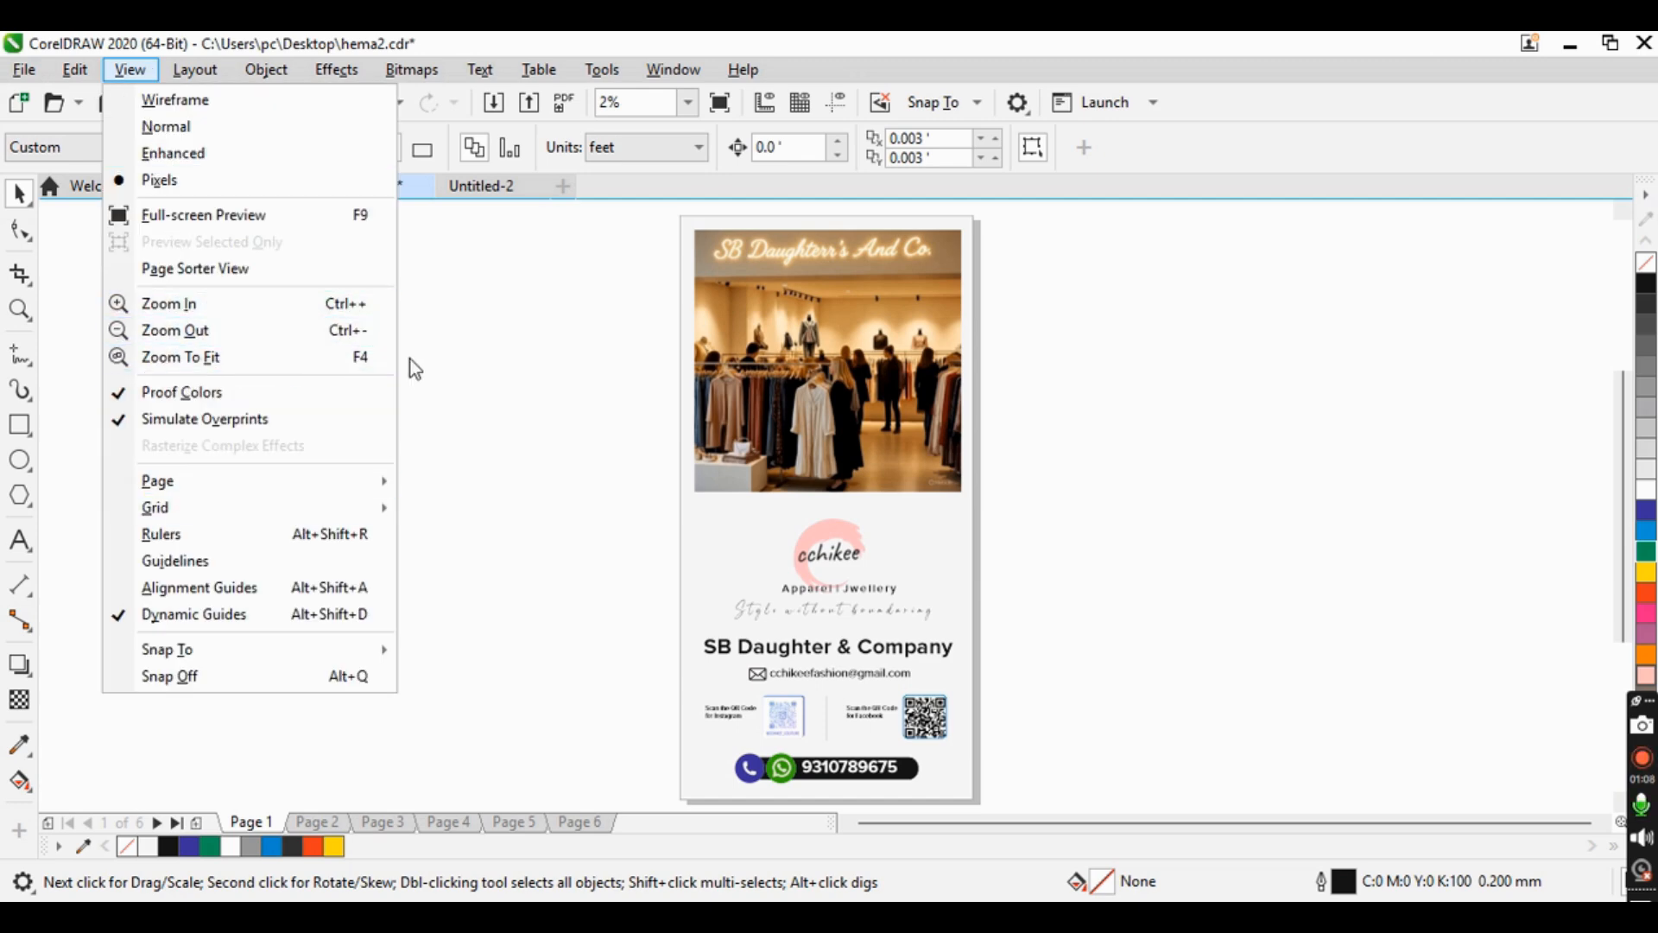
pyautogui.click(334, 357)
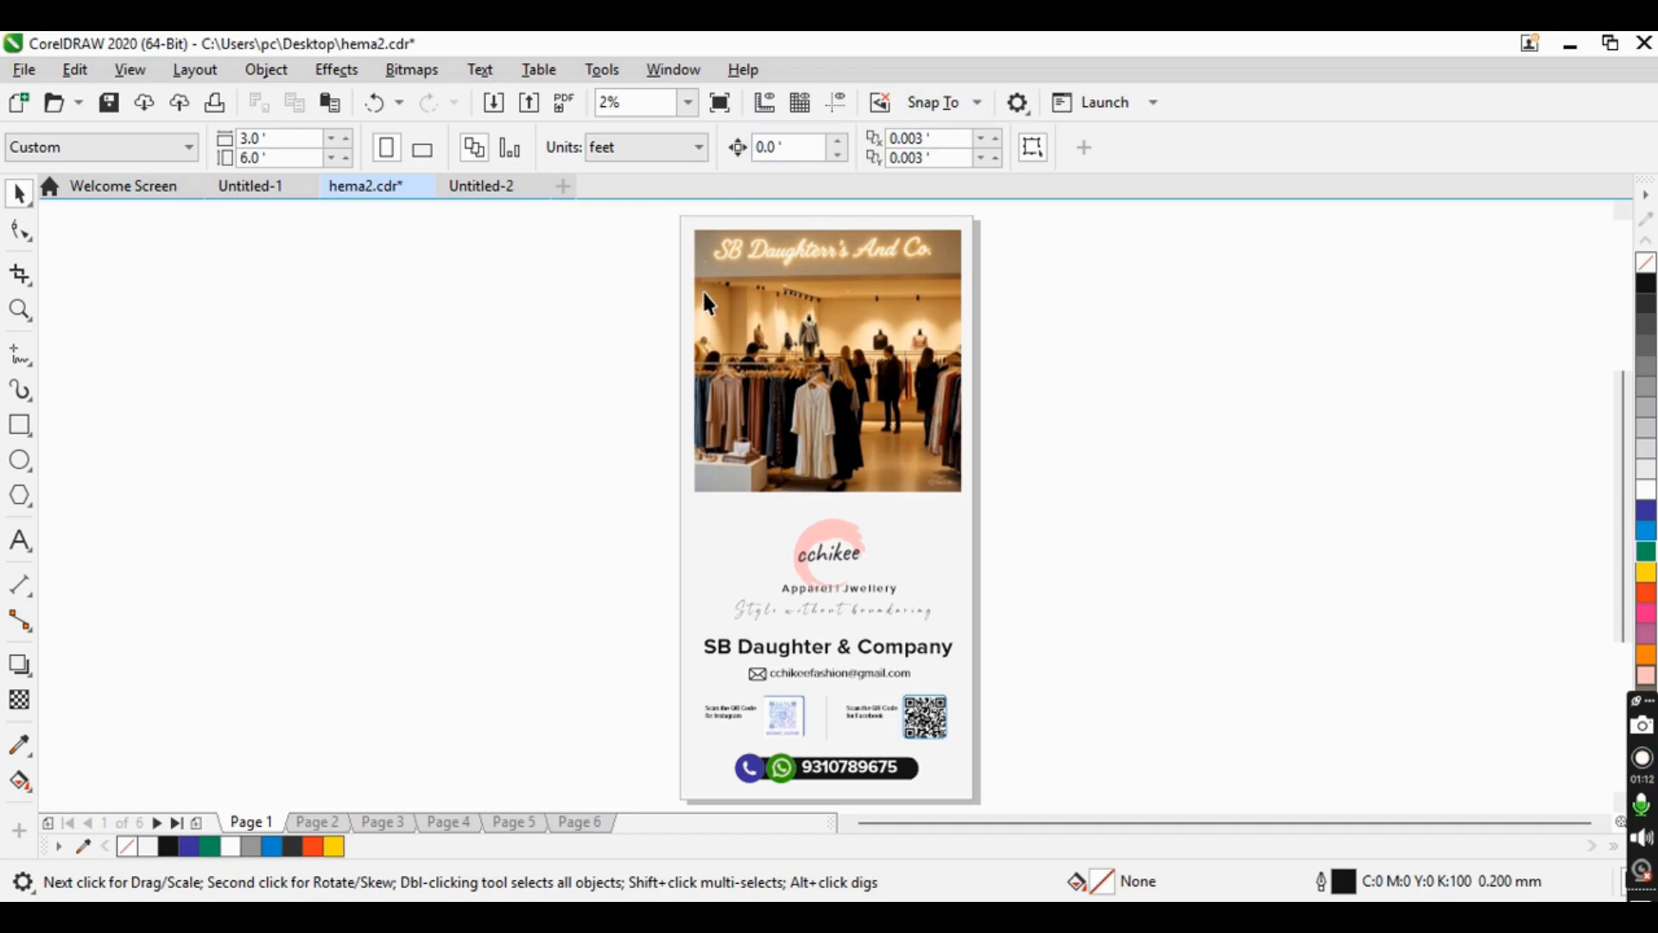
# - Turn off Simulate Overprints and Proof Colors for the banner
pyautogui.click(129, 71)
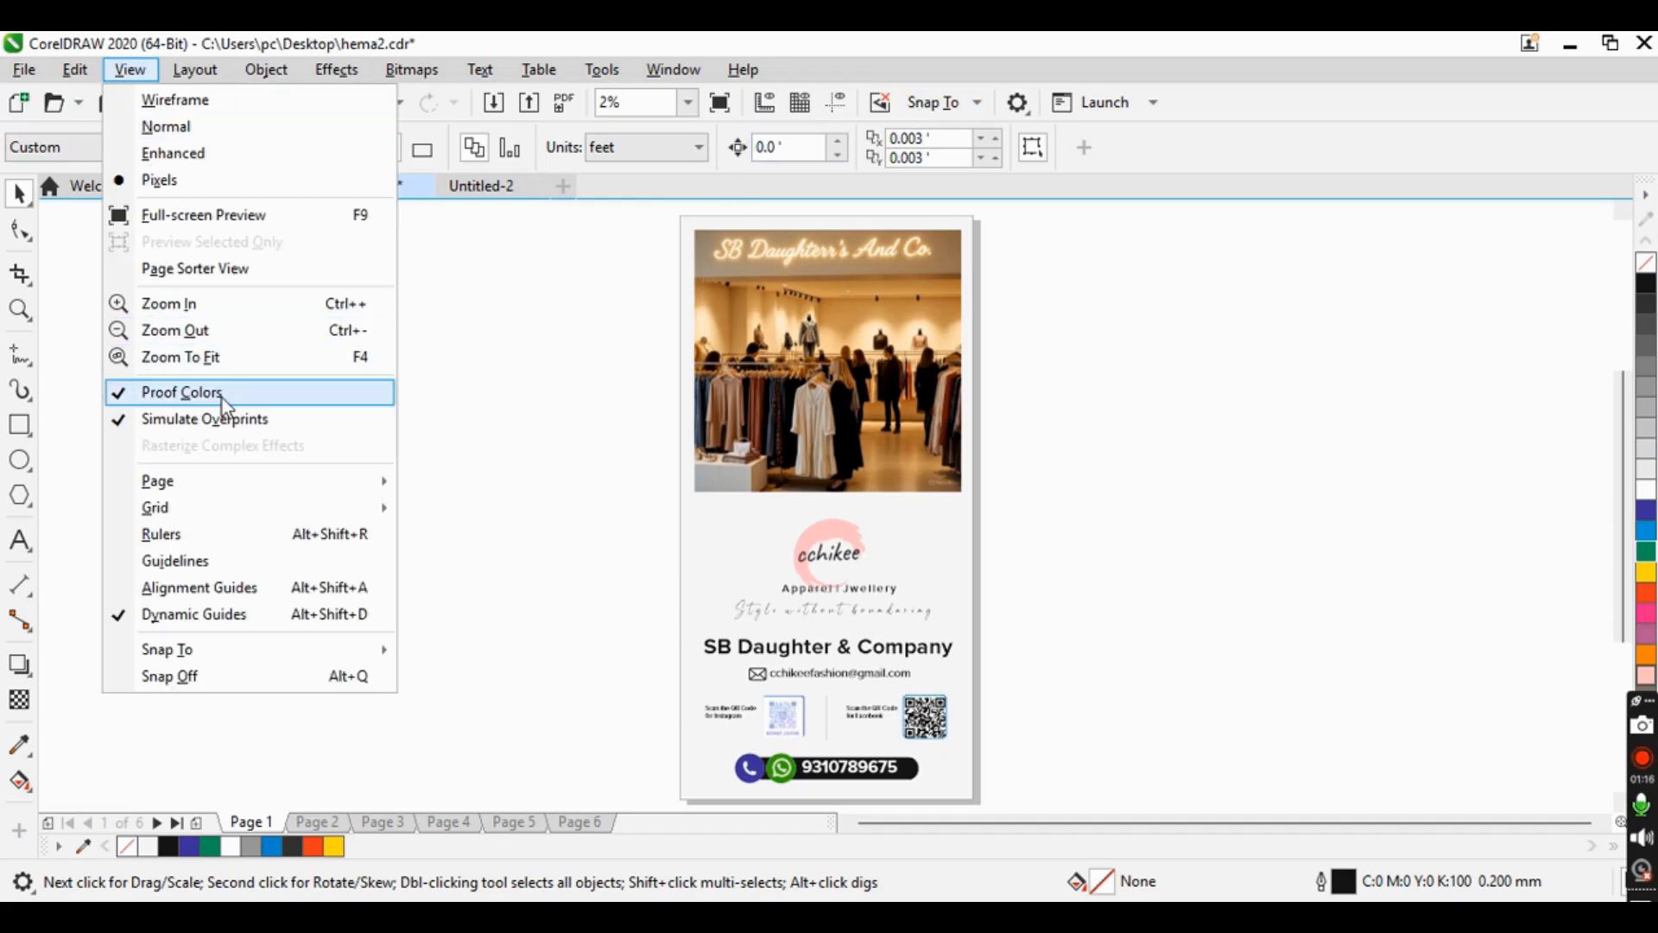
pyautogui.click(121, 419)
pyautogui.click(131, 71)
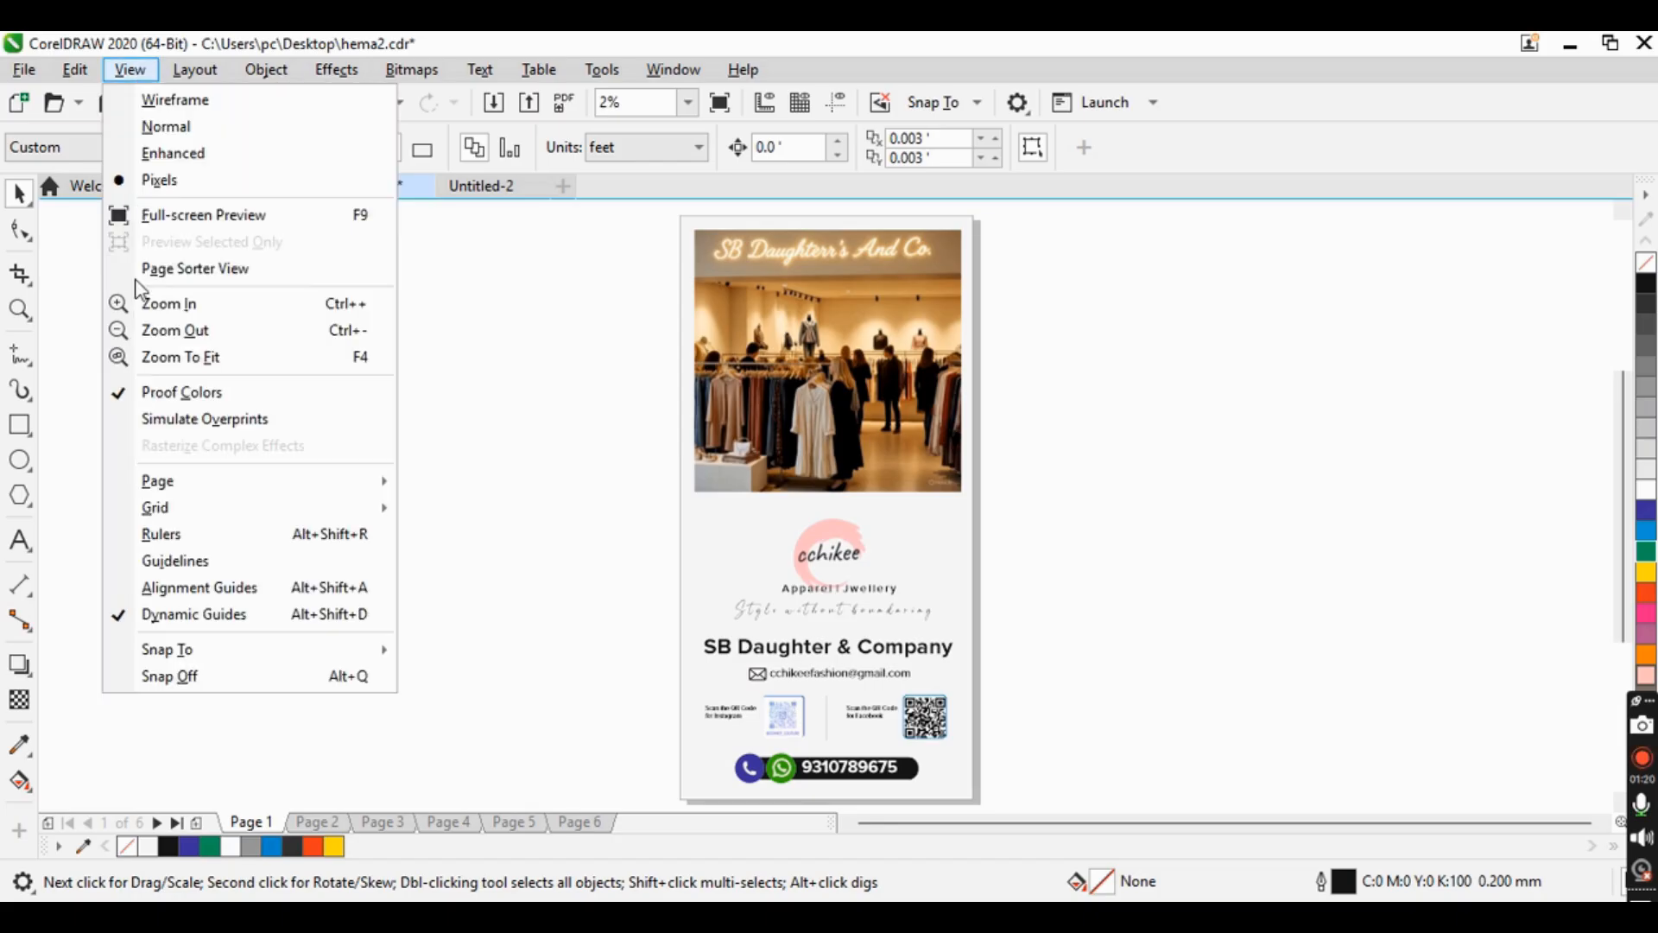
pyautogui.click(125, 392)
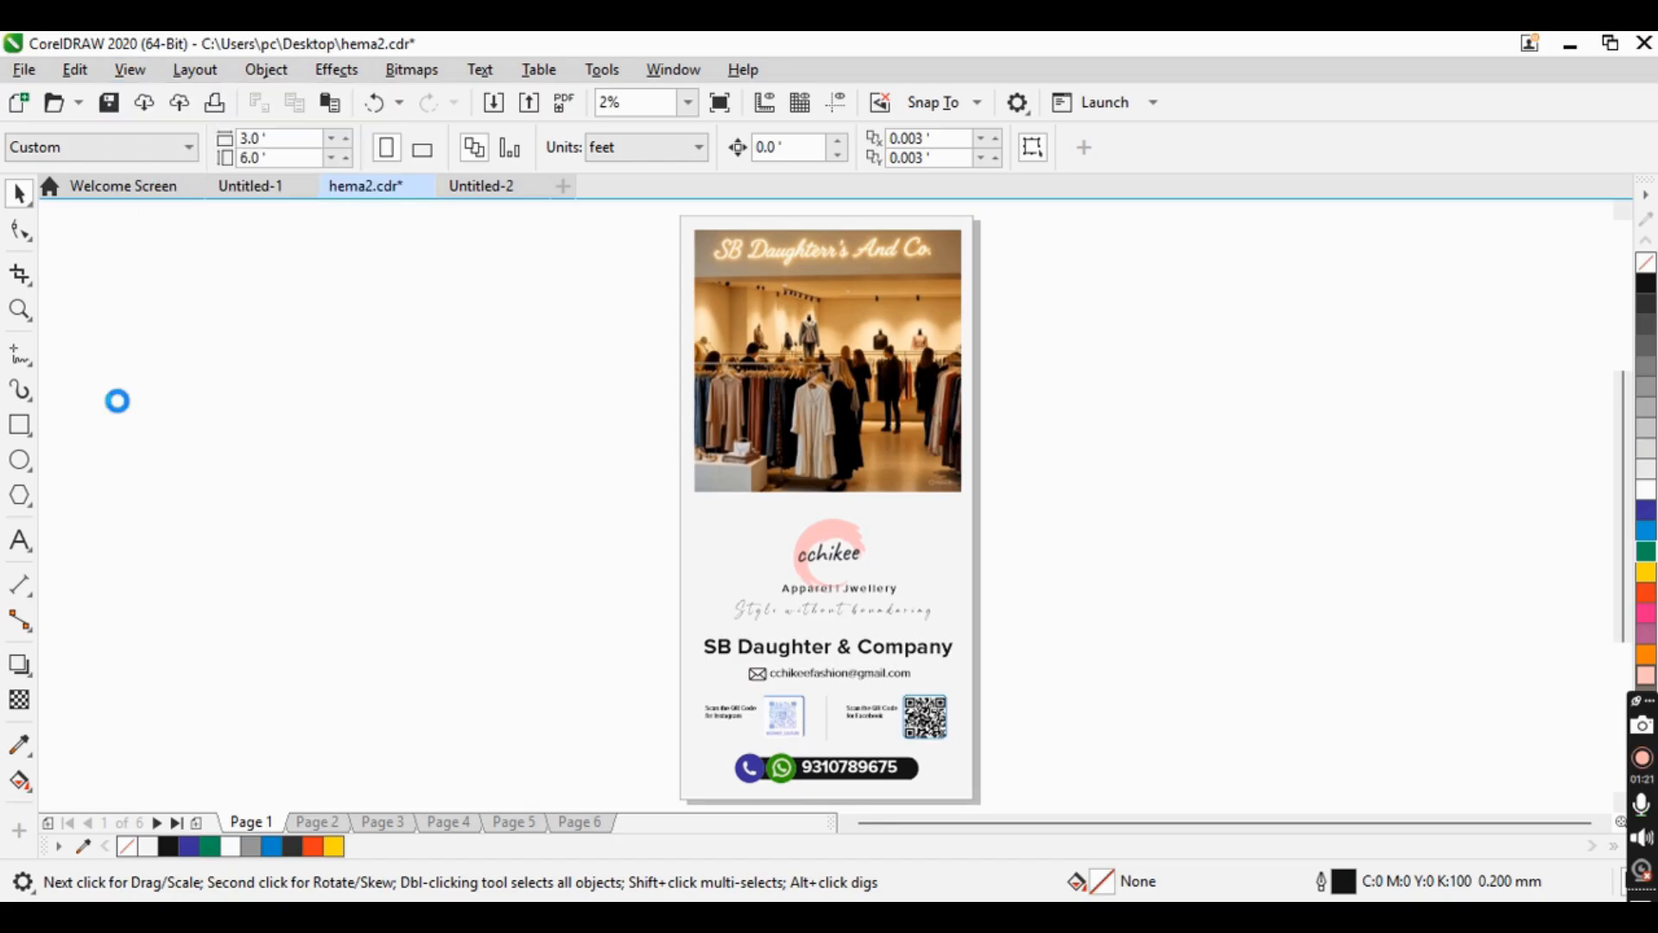
# - Check the remaining view options and examine the colours of the cchikee logo and store photo at different zoom levels
pyautogui.click(130, 73)
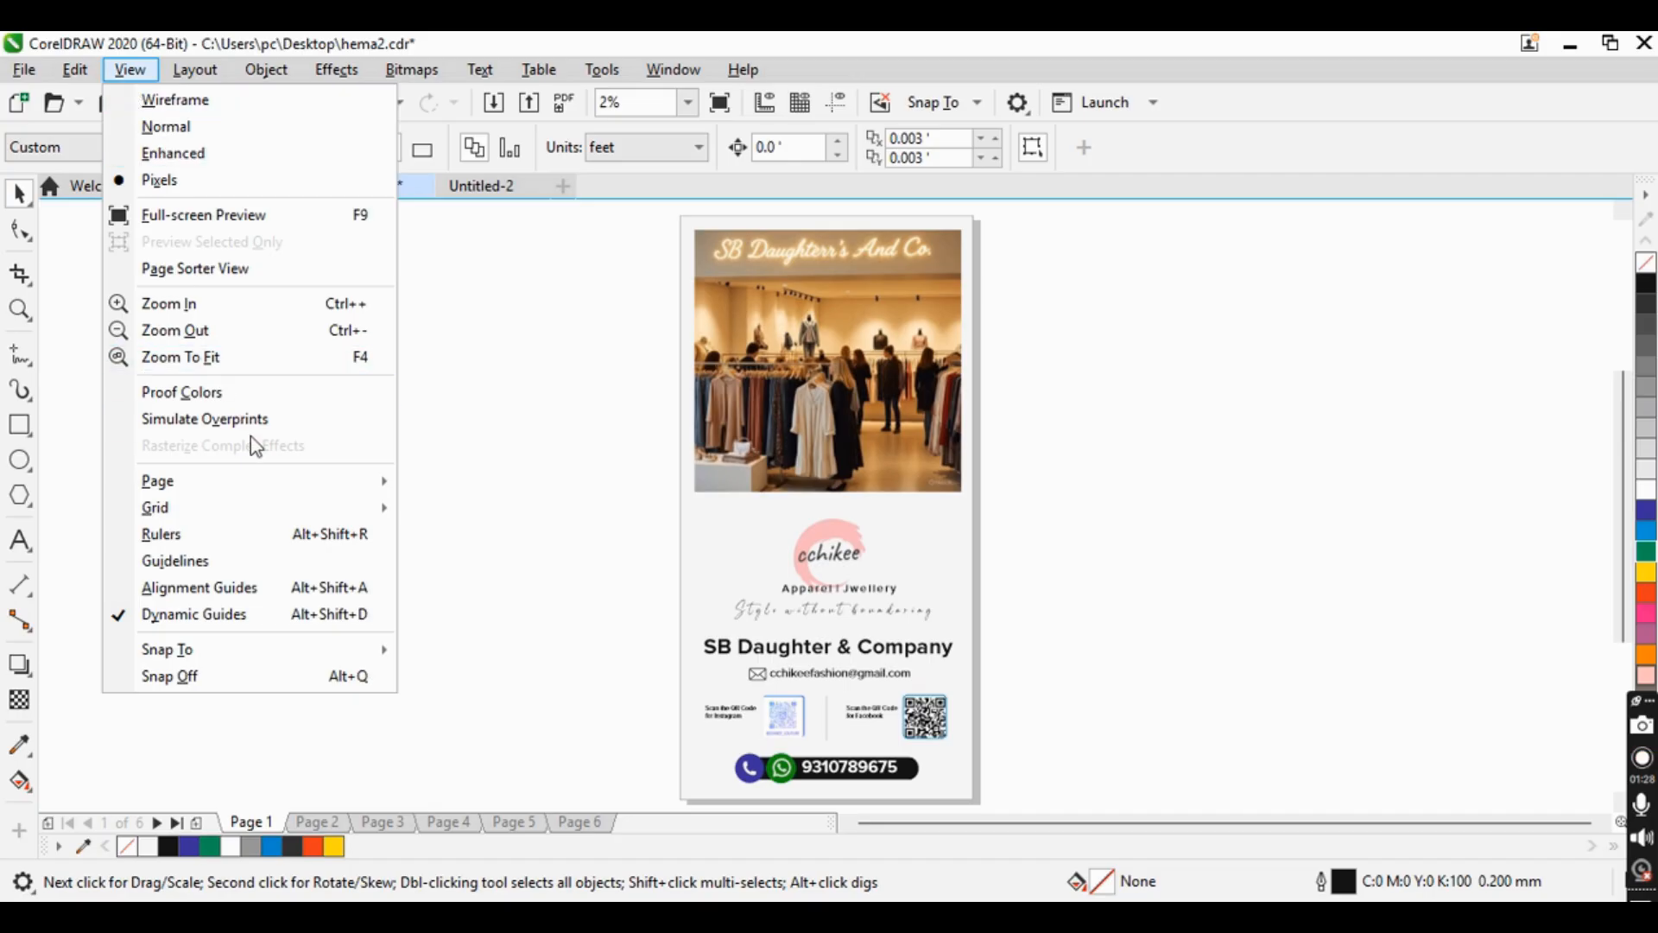
pyautogui.click(810, 549)
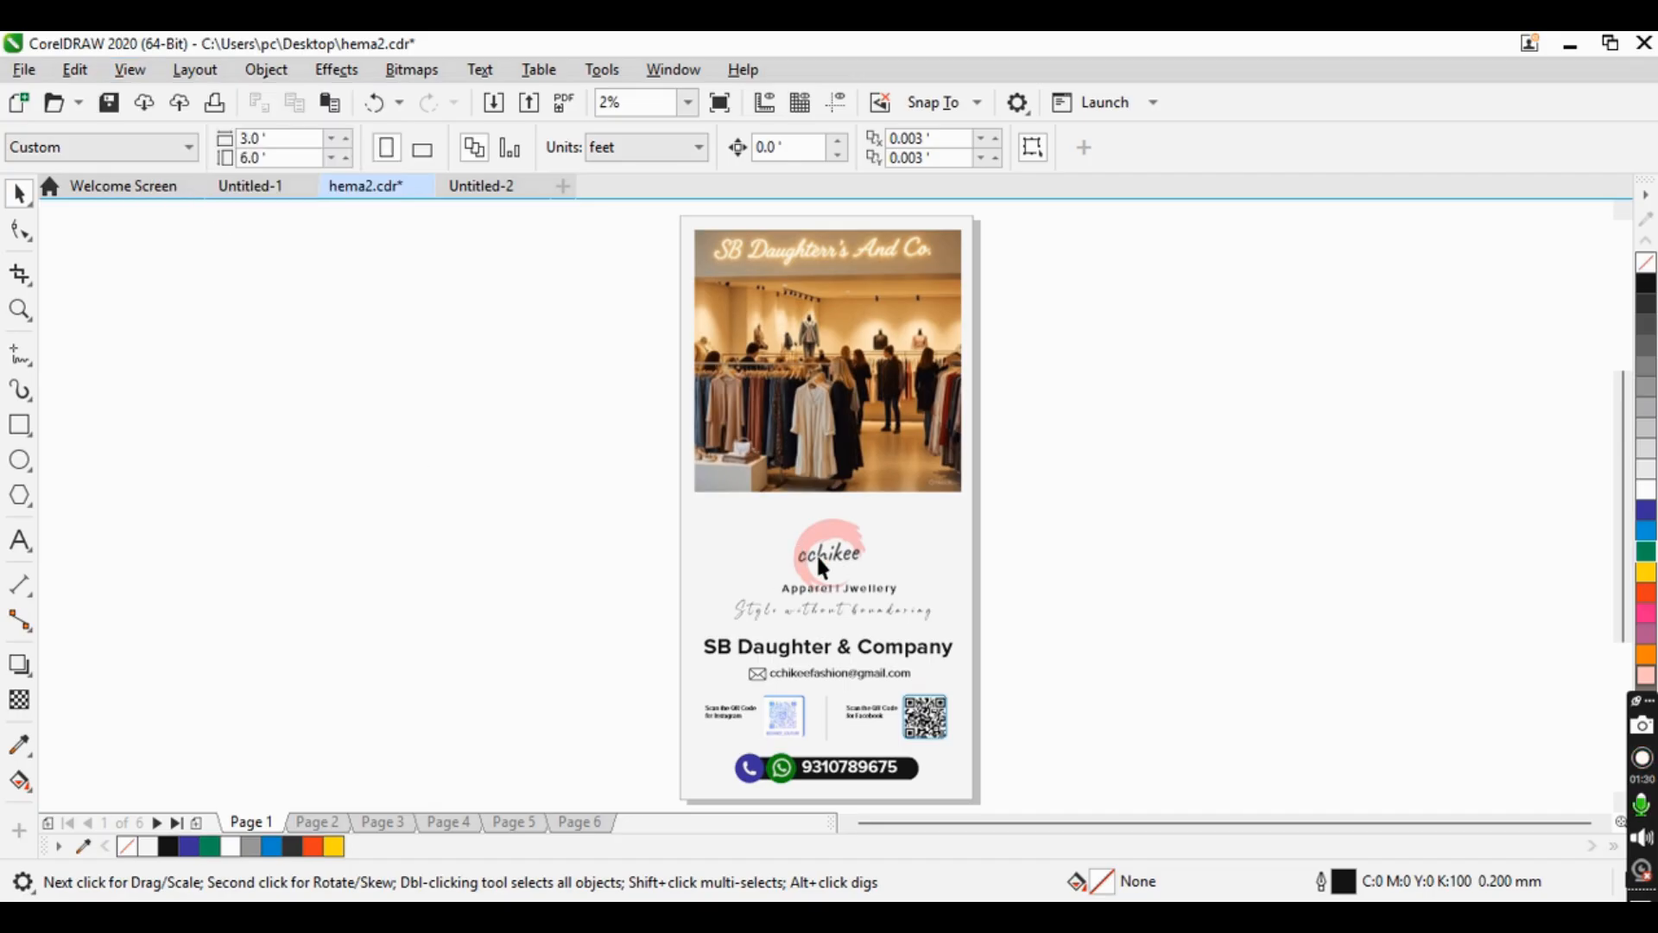
pyautogui.scroll(6, 817, 554)
pyautogui.scroll(-4, 565, 467)
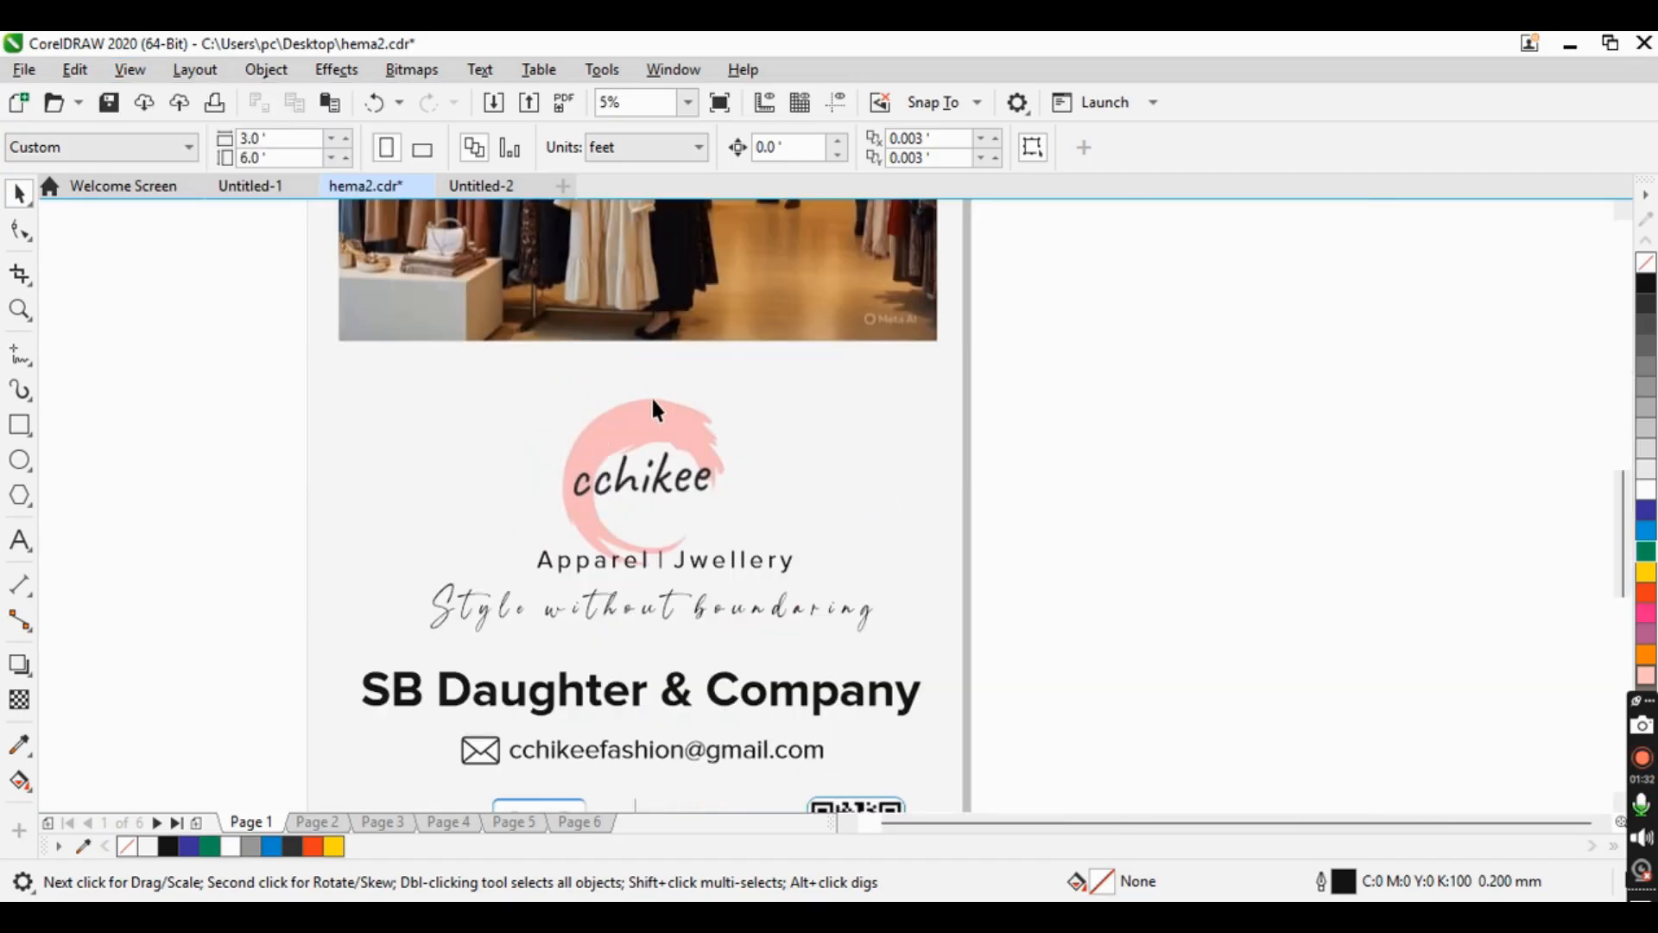
pyautogui.scroll(-4, 670, 439)
pyautogui.scroll(6, 651, 431)
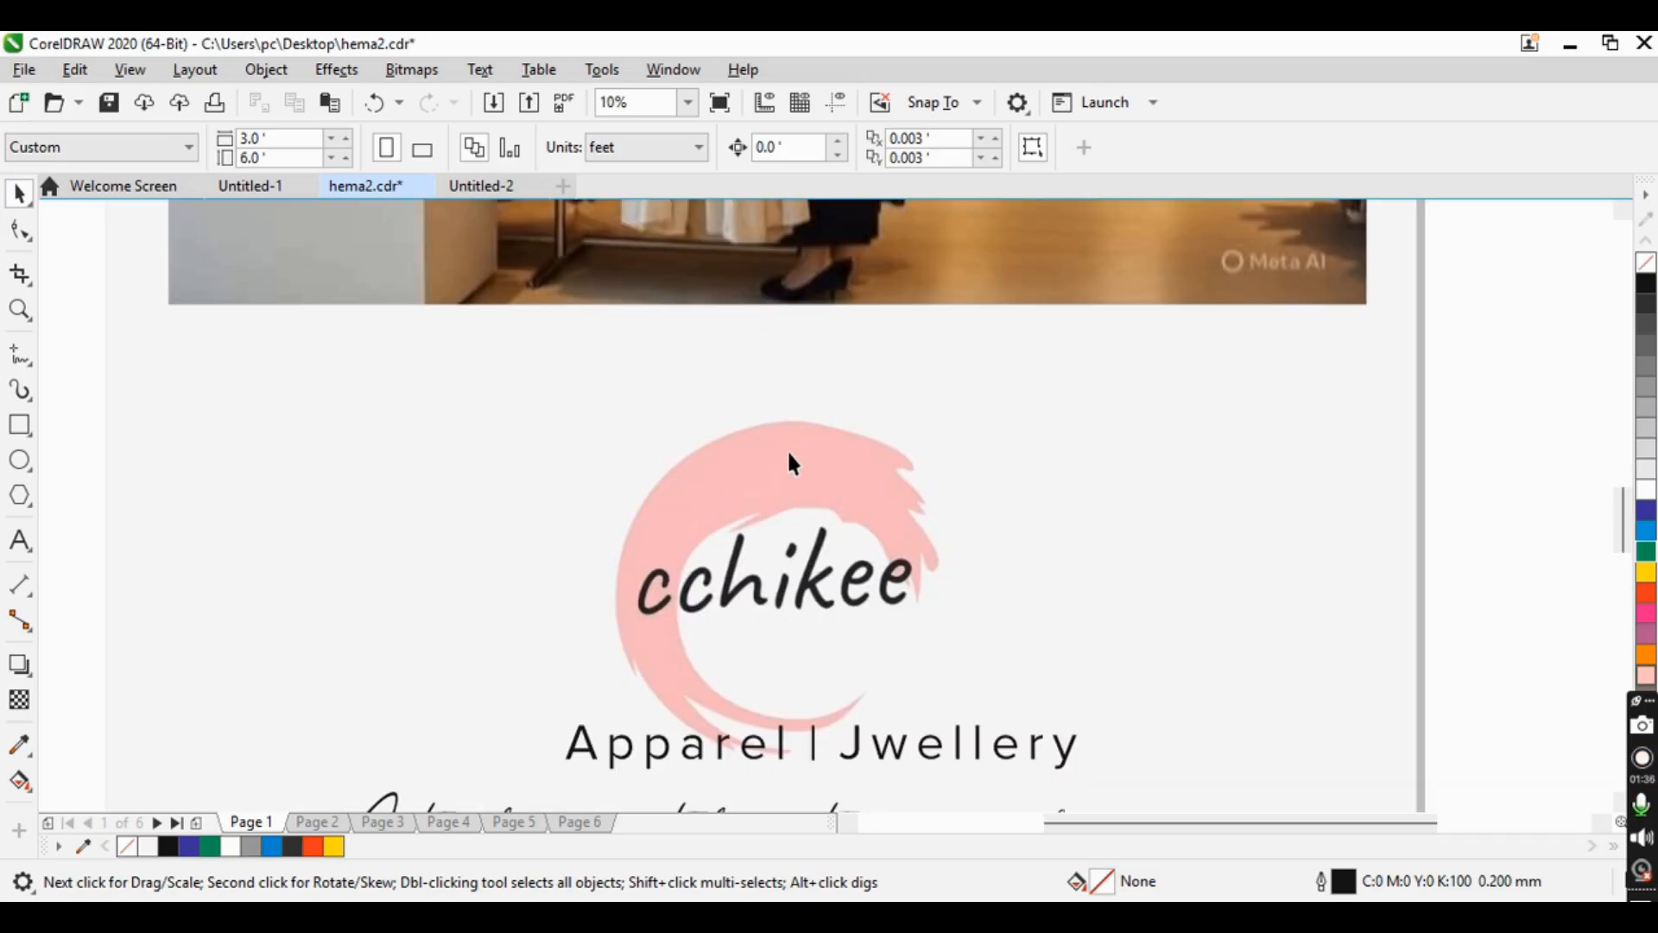
# - Turn on Proof Colors for the banner with the cchikee logo and store photo in view
pyautogui.scroll(-2, 788, 458)
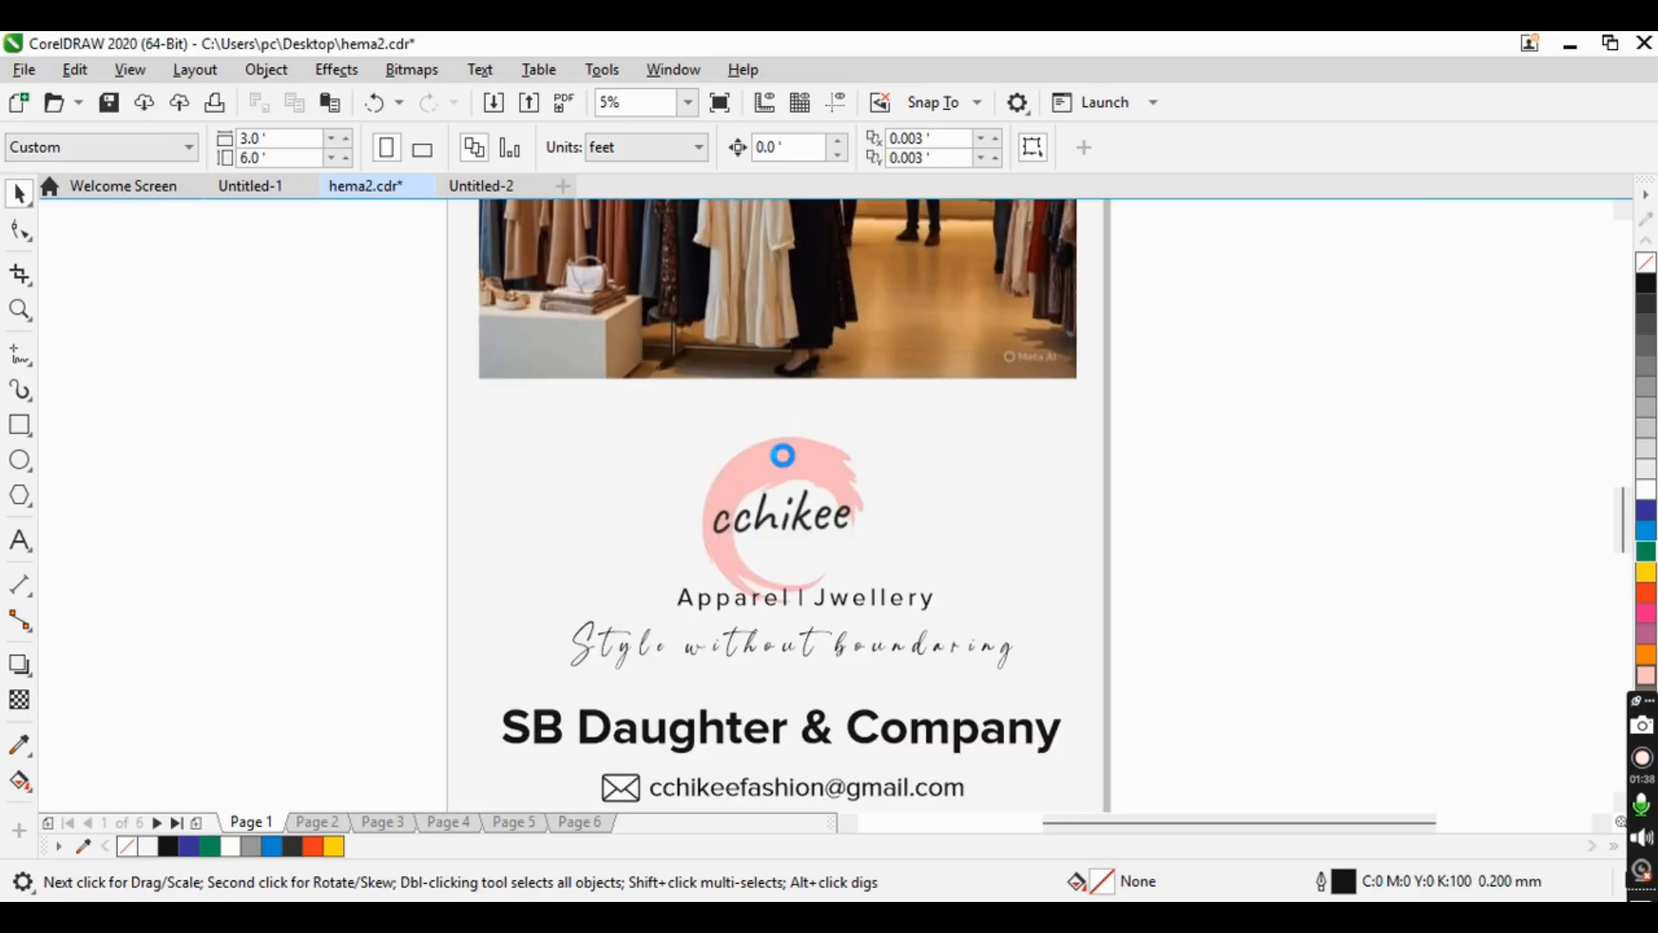
pyautogui.scroll(2, 786, 456)
pyautogui.scroll(-1, 782, 455)
pyautogui.click(128, 69)
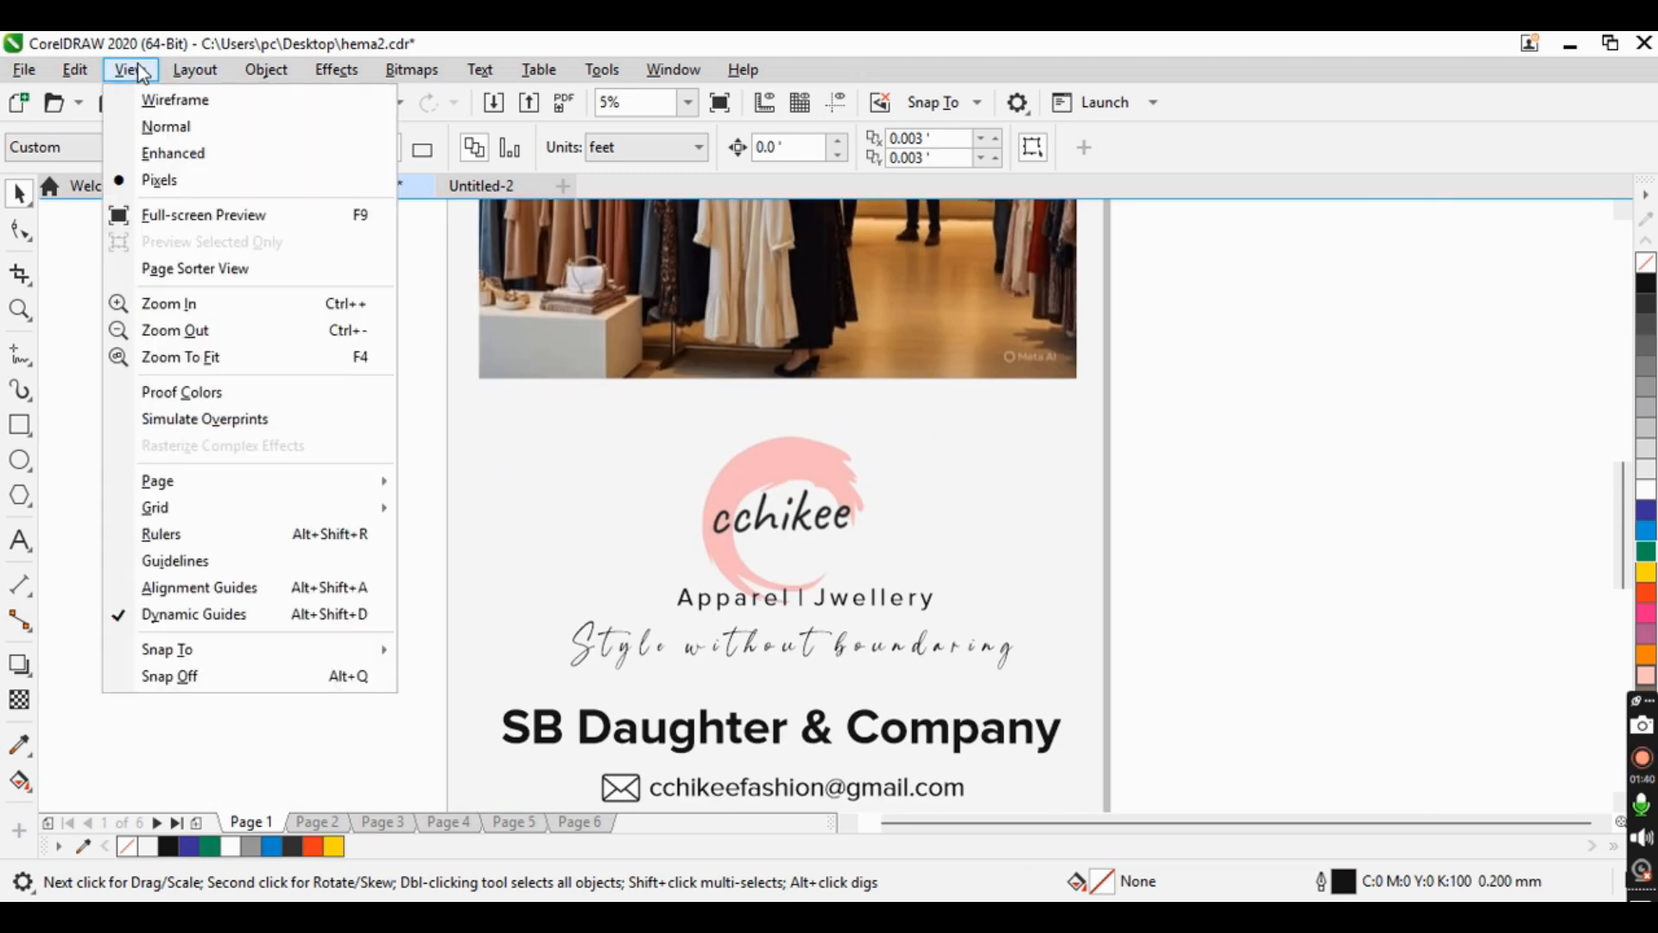
pyautogui.rightClick(141, 73)
pyautogui.click(130, 70)
pyautogui.click(210, 396)
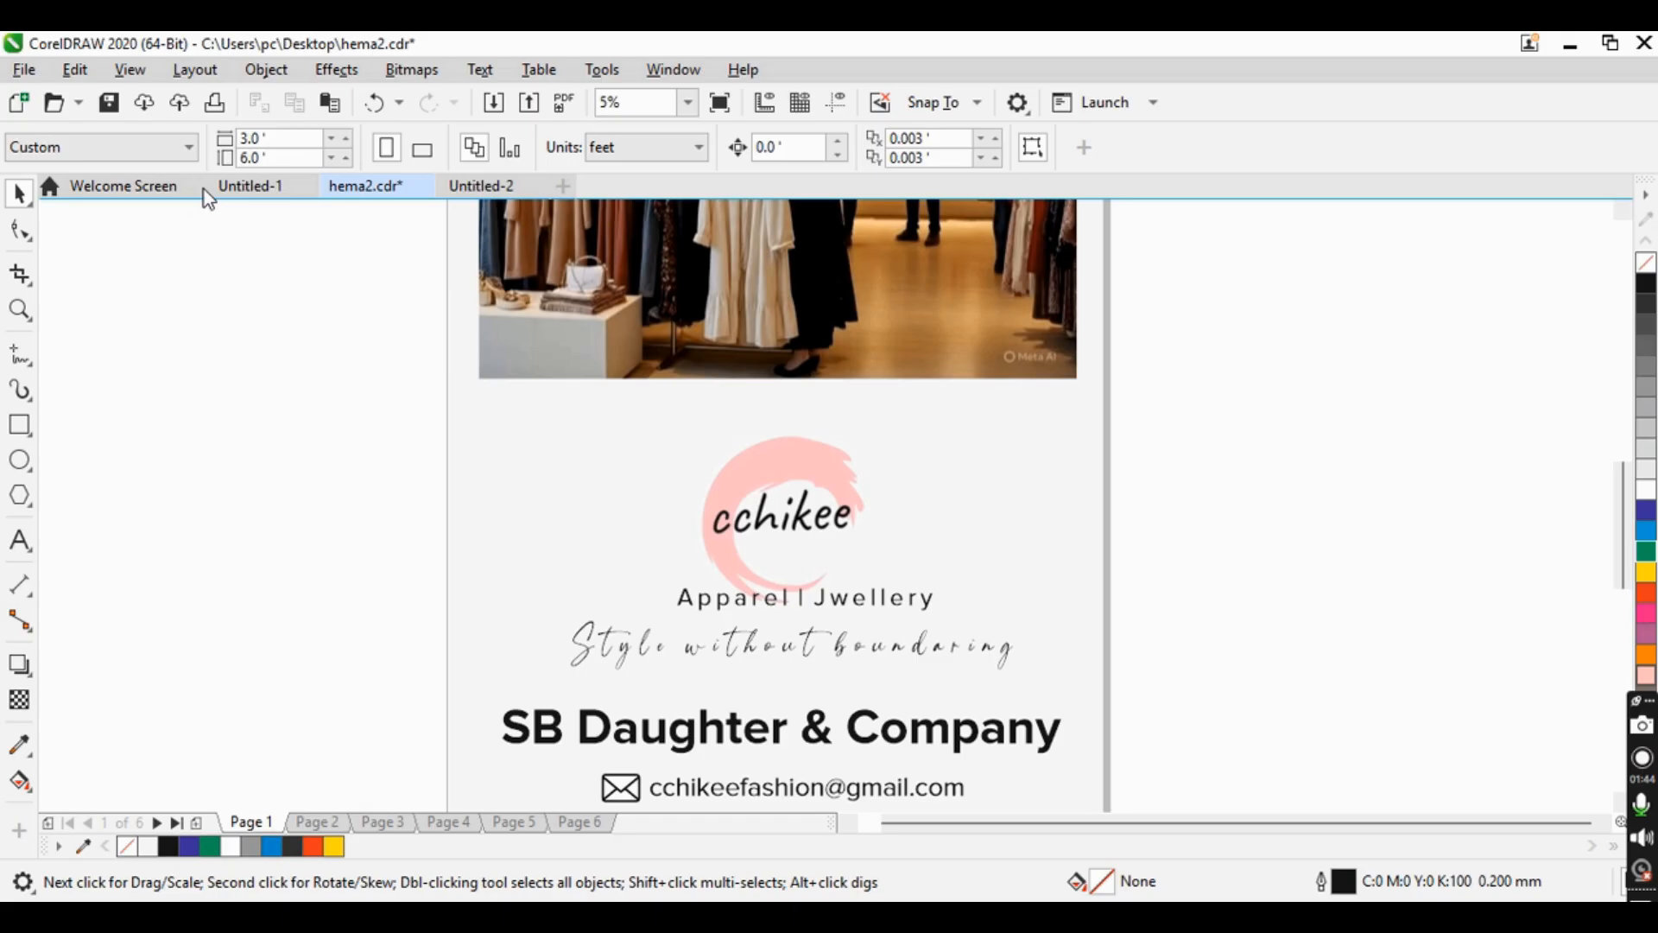
# - Examine the banner's proofed colours from the whole page to the logo and QR codes, and turn off Proof Colors
pyautogui.scroll(-3, 731, 478)
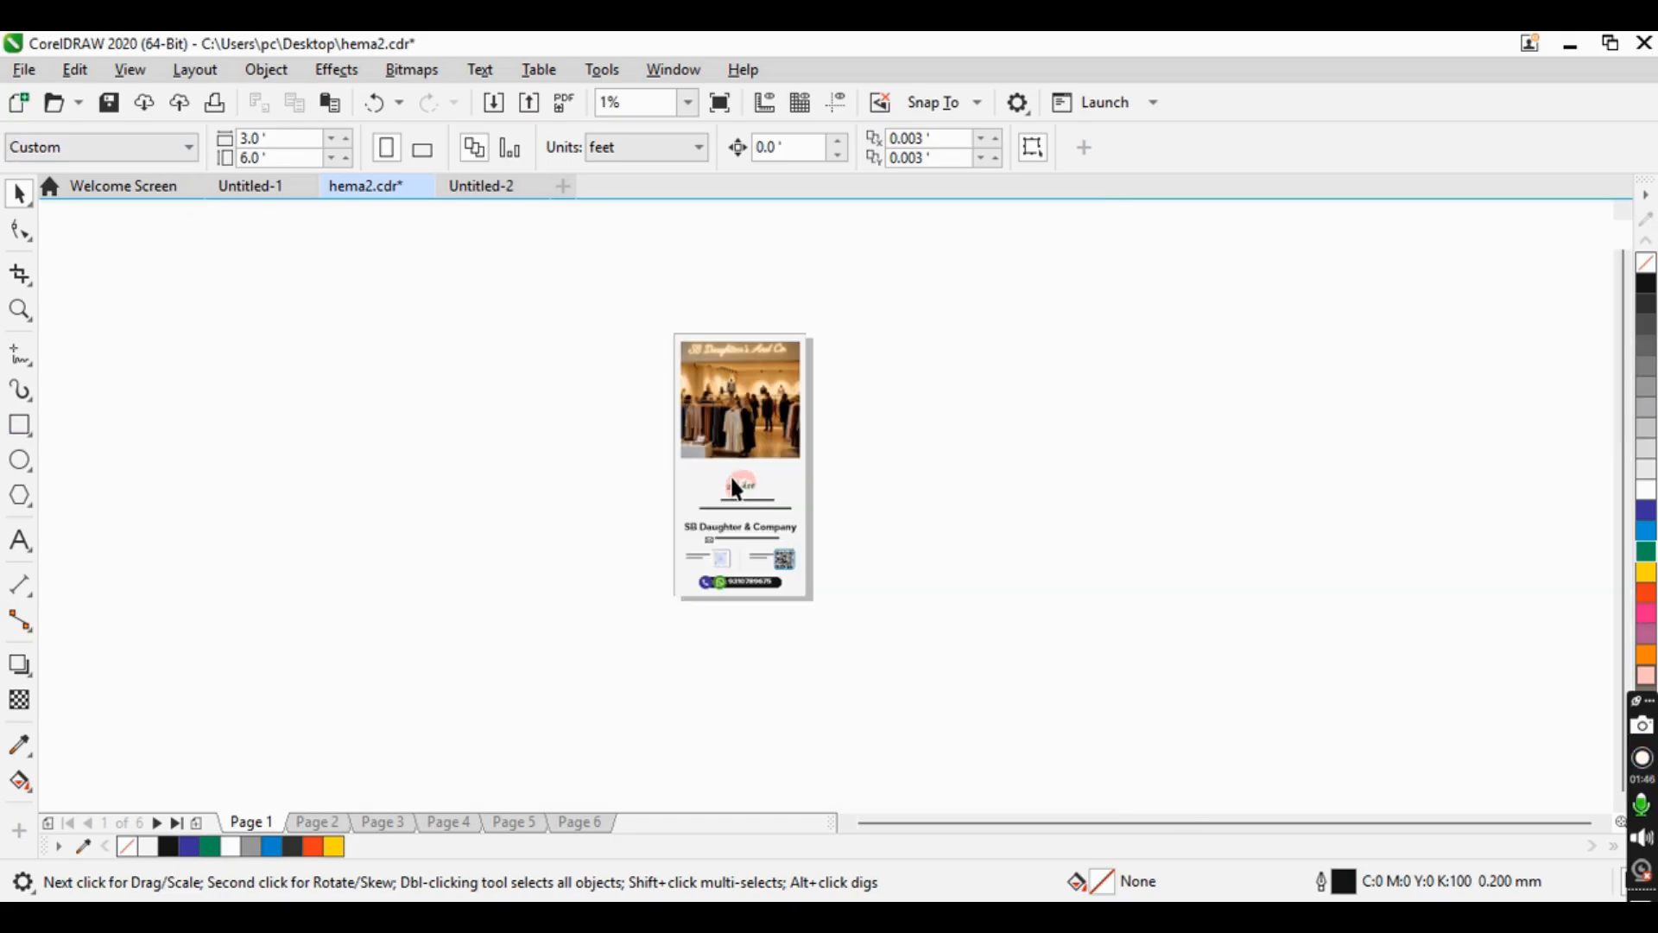
pyautogui.scroll(4, 723, 473)
pyautogui.scroll(-1, 820, 449)
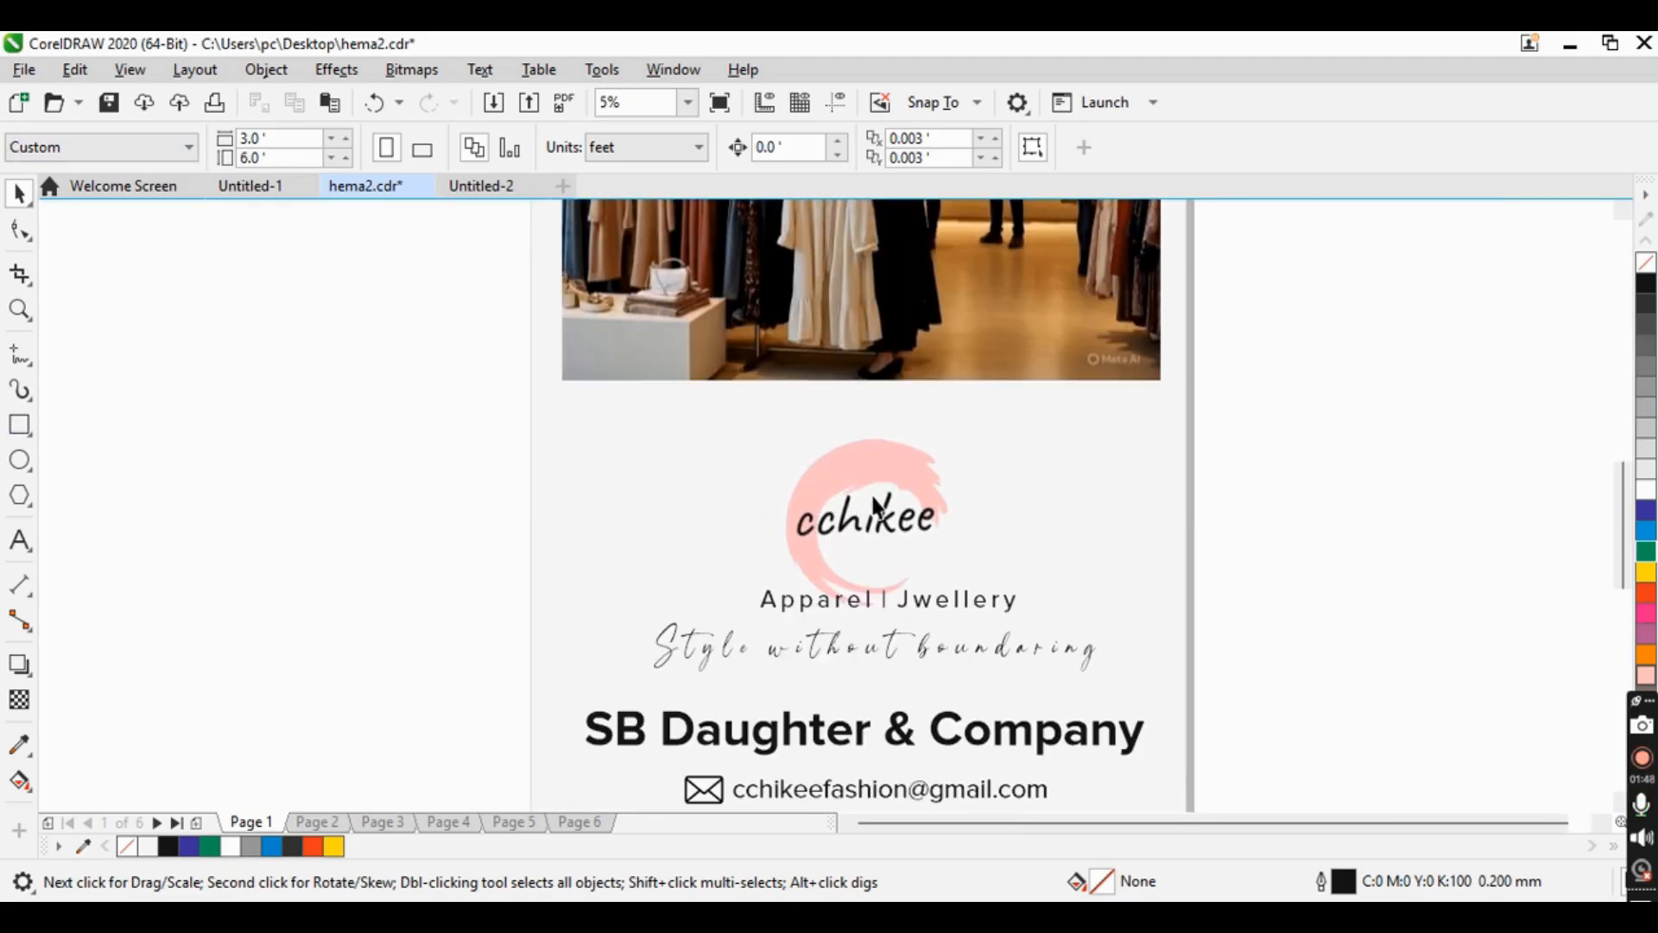
pyautogui.scroll(-2, 818, 518)
pyautogui.scroll(4, 852, 585)
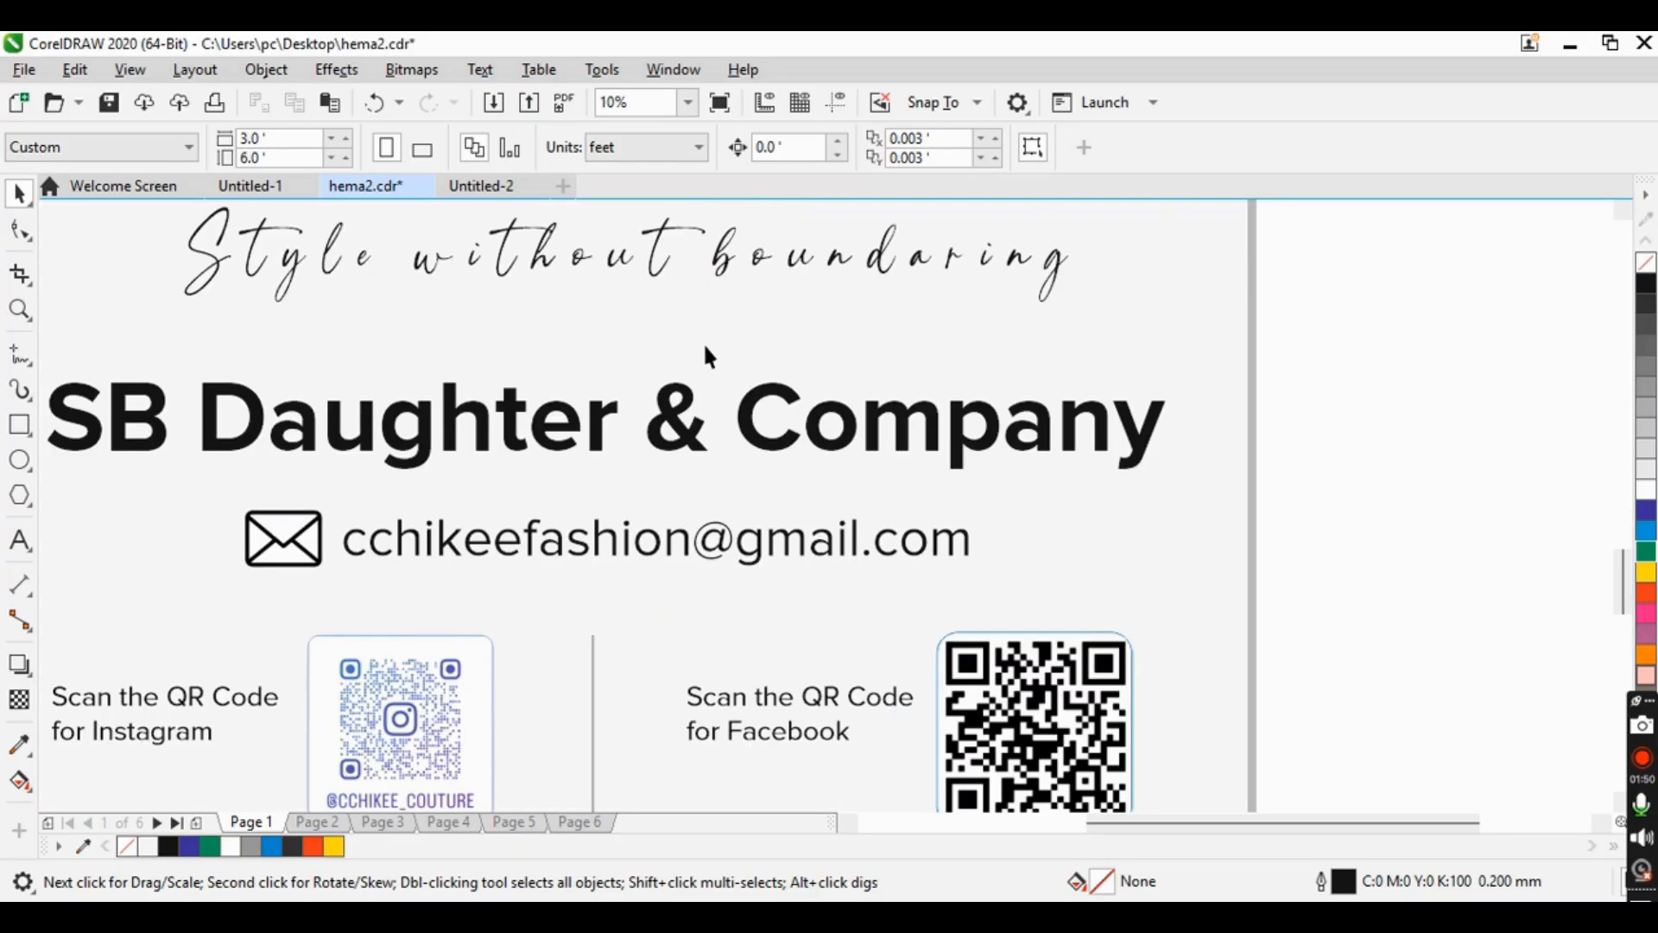
pyautogui.scroll(-1, 809, 683)
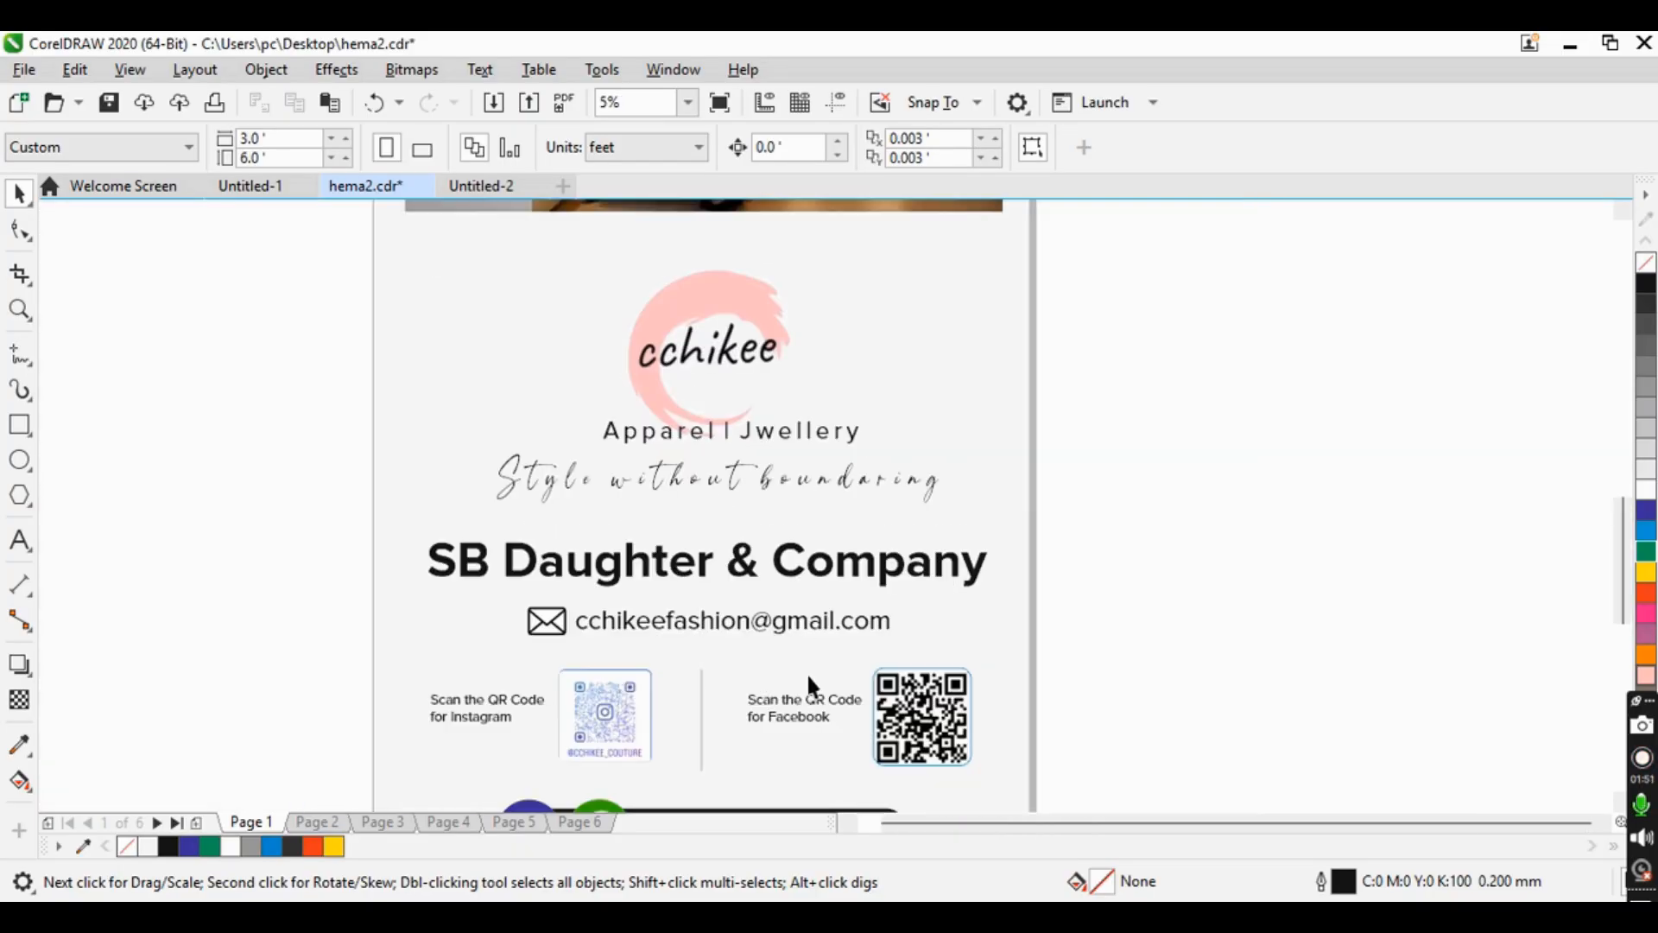
pyautogui.click(130, 69)
pyautogui.click(183, 395)
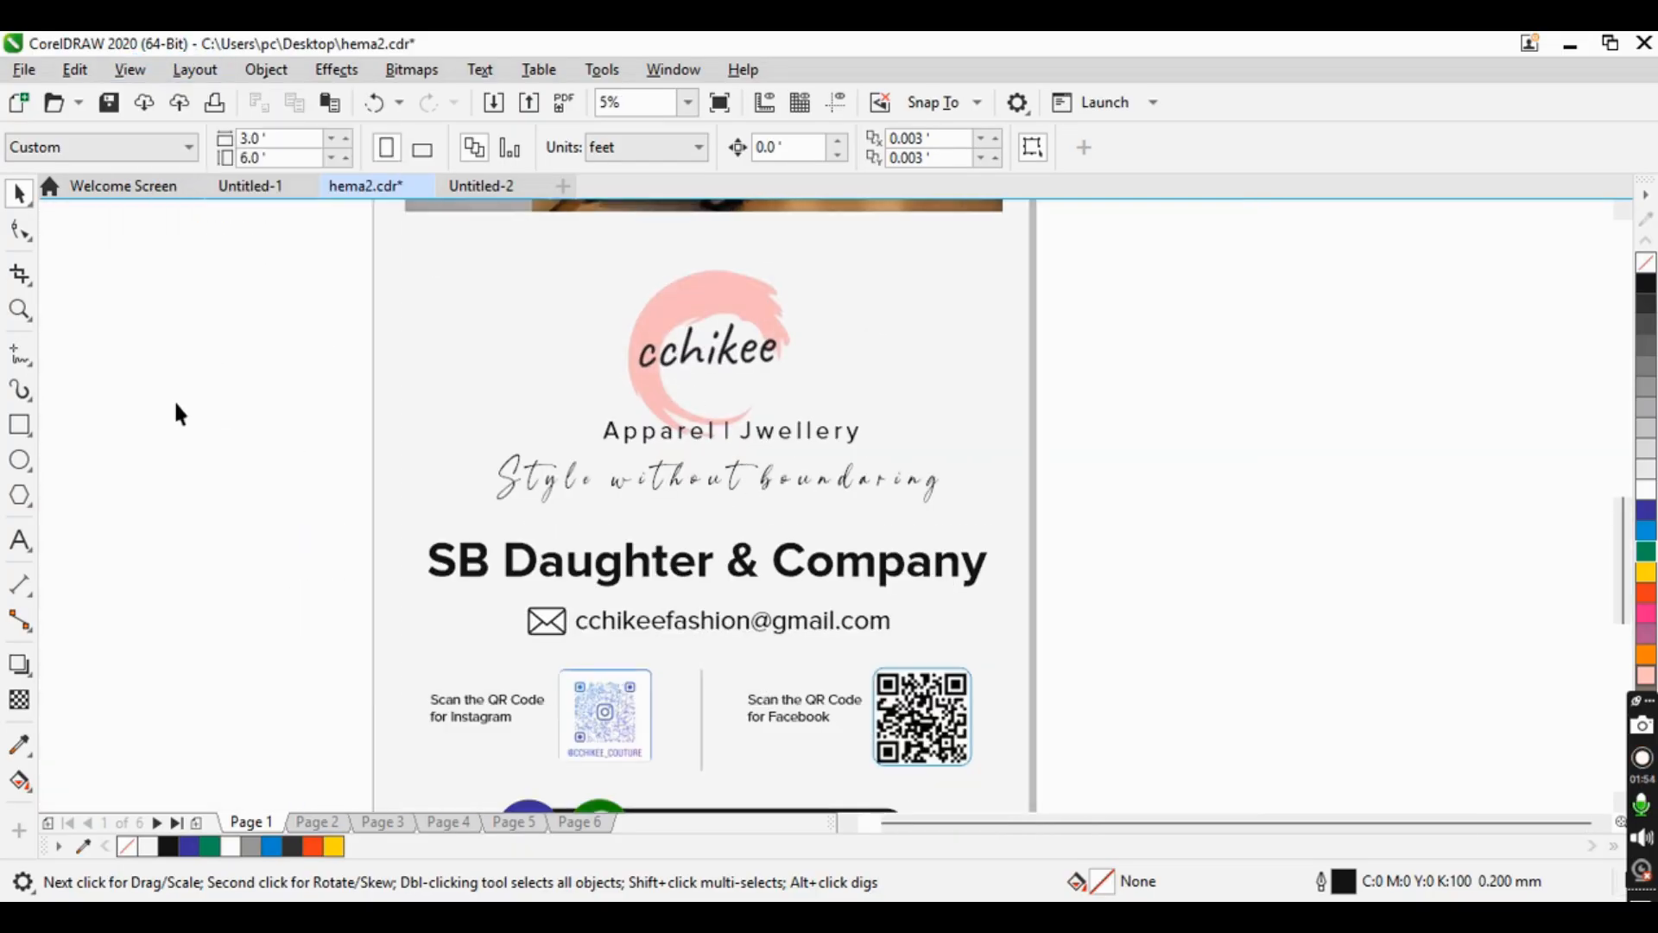
# - Switch Proof Colors on and off once more to compare the colours of the cchikee logo
pyautogui.click(142, 78)
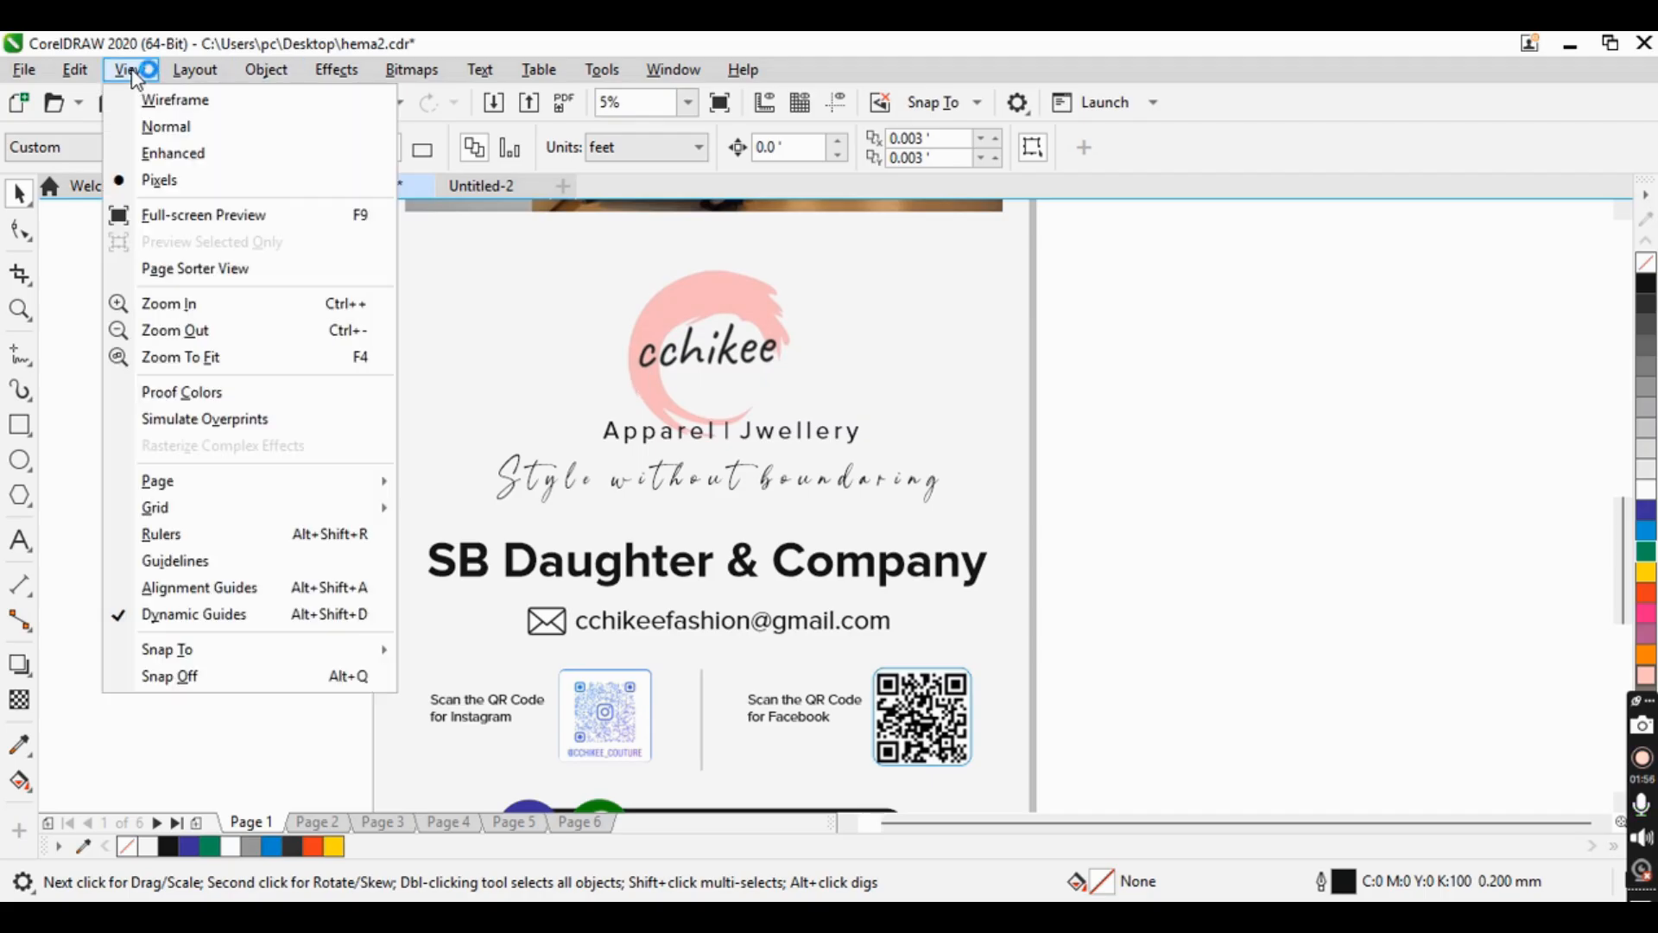
pyautogui.click(180, 390)
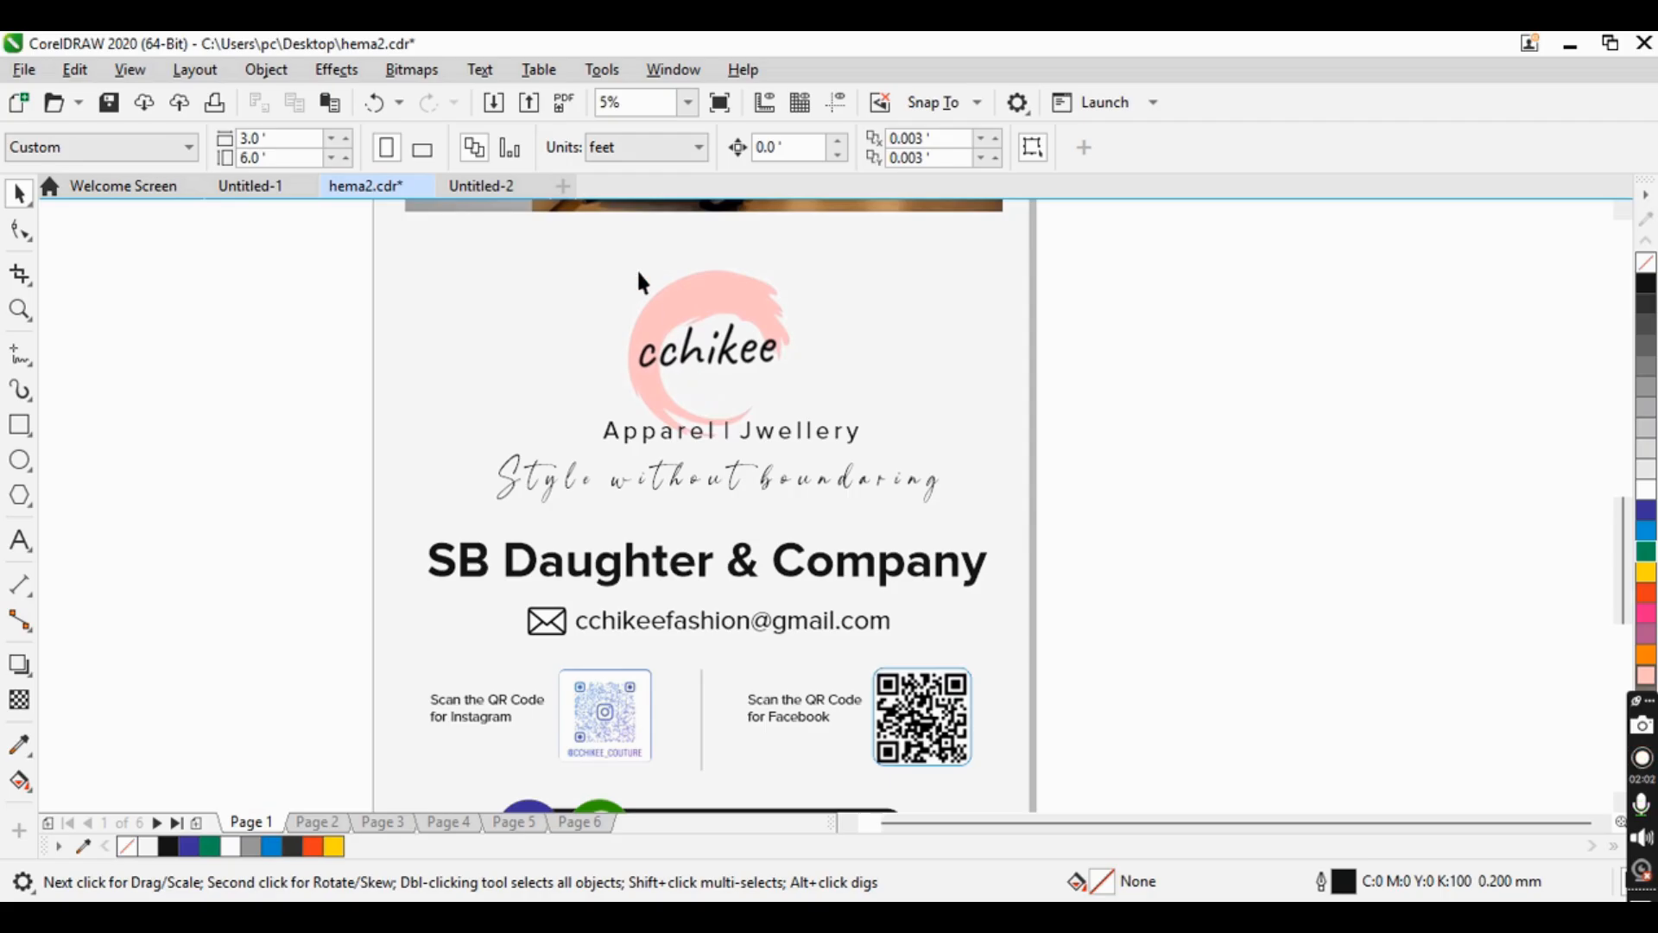
pyautogui.click(135, 75)
pyautogui.click(135, 77)
pyautogui.click(135, 74)
pyautogui.click(180, 388)
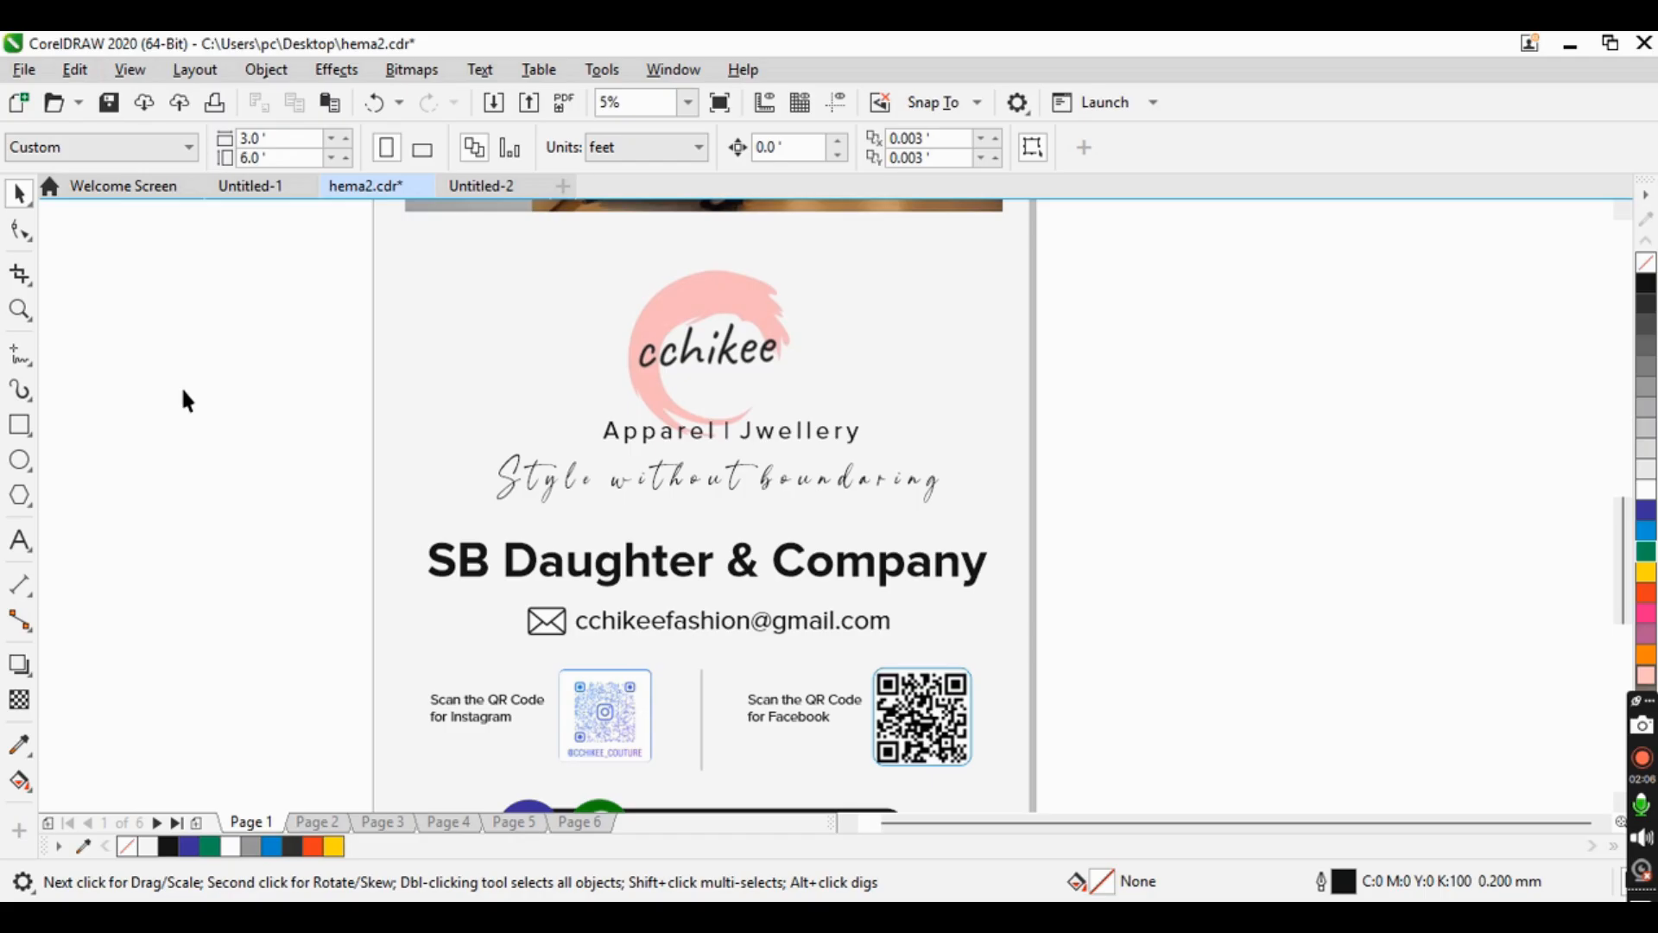
# - Add a new blank page after Page 6 for the overprint demonstration
pyautogui.click(130, 69)
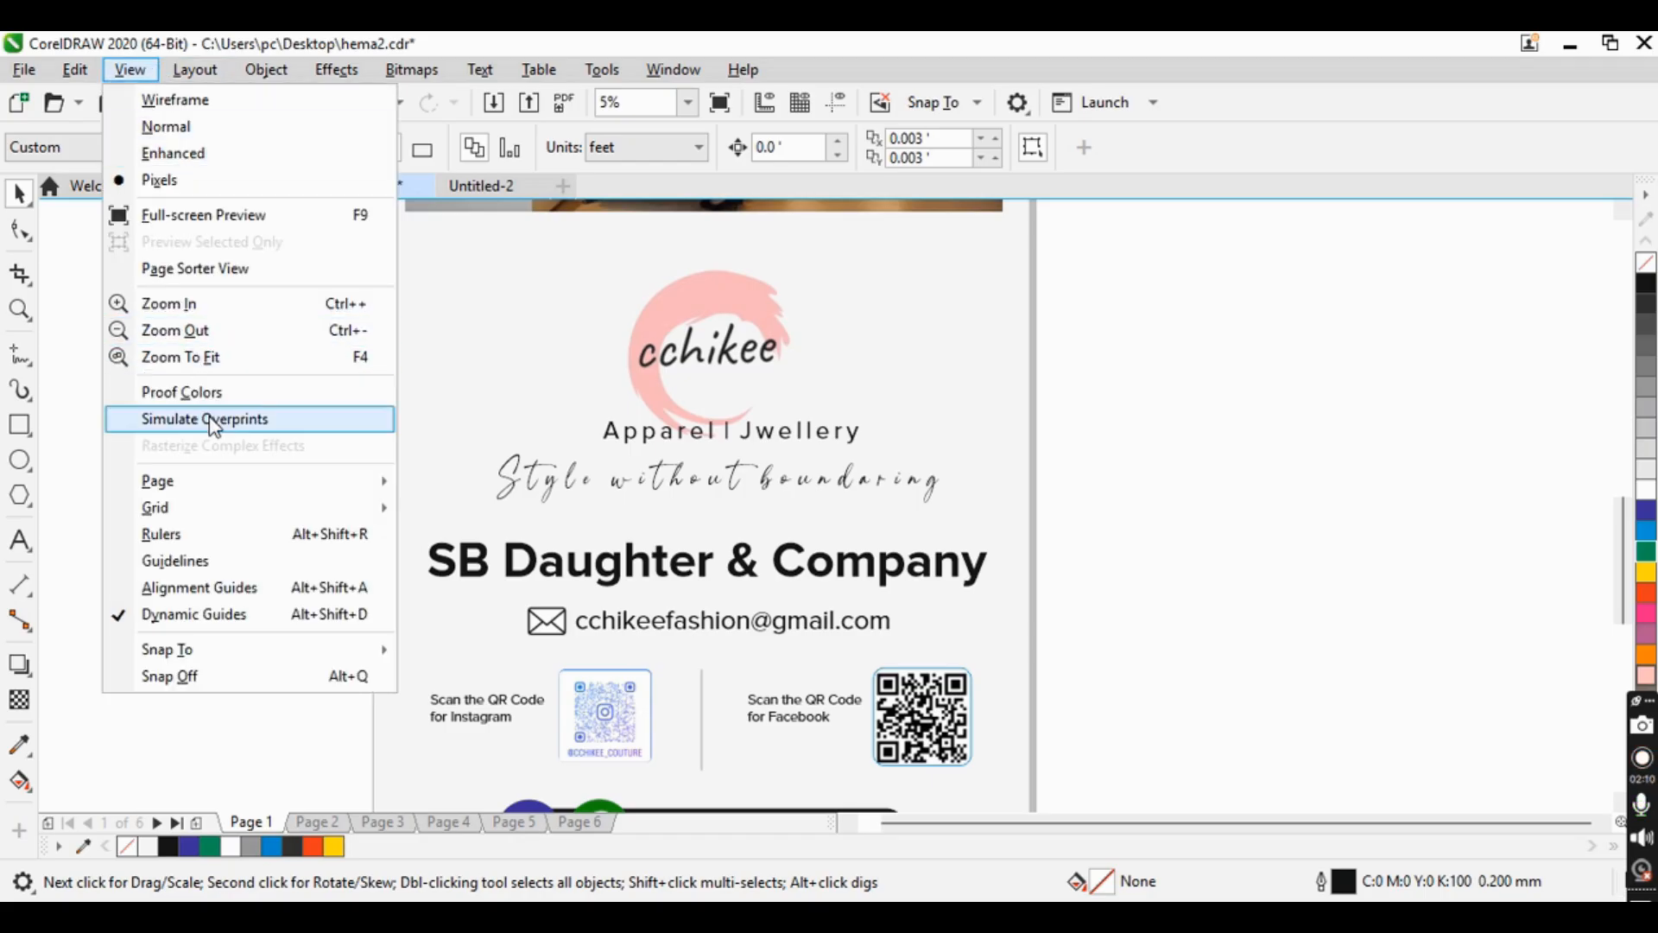
pyautogui.click(589, 821)
pyautogui.click(196, 824)
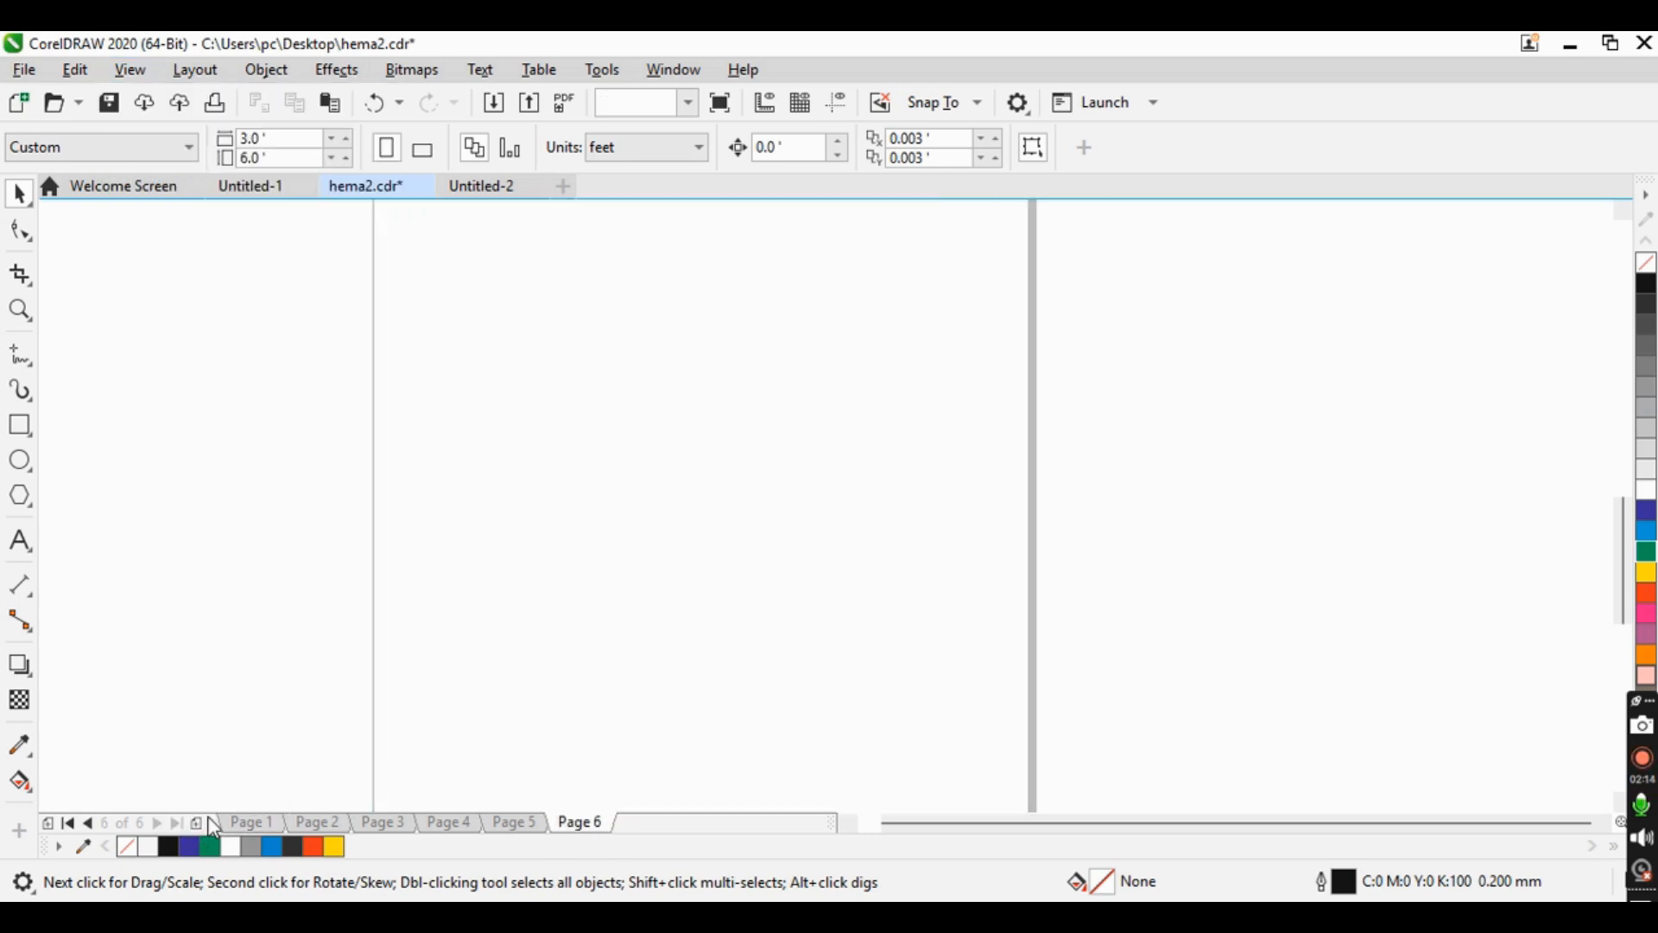
# - Draw three overlapping rectangles, each about 0.8 to 0.9 ft wide, stepping diagonally down Page 7
pyautogui.click(20, 425)
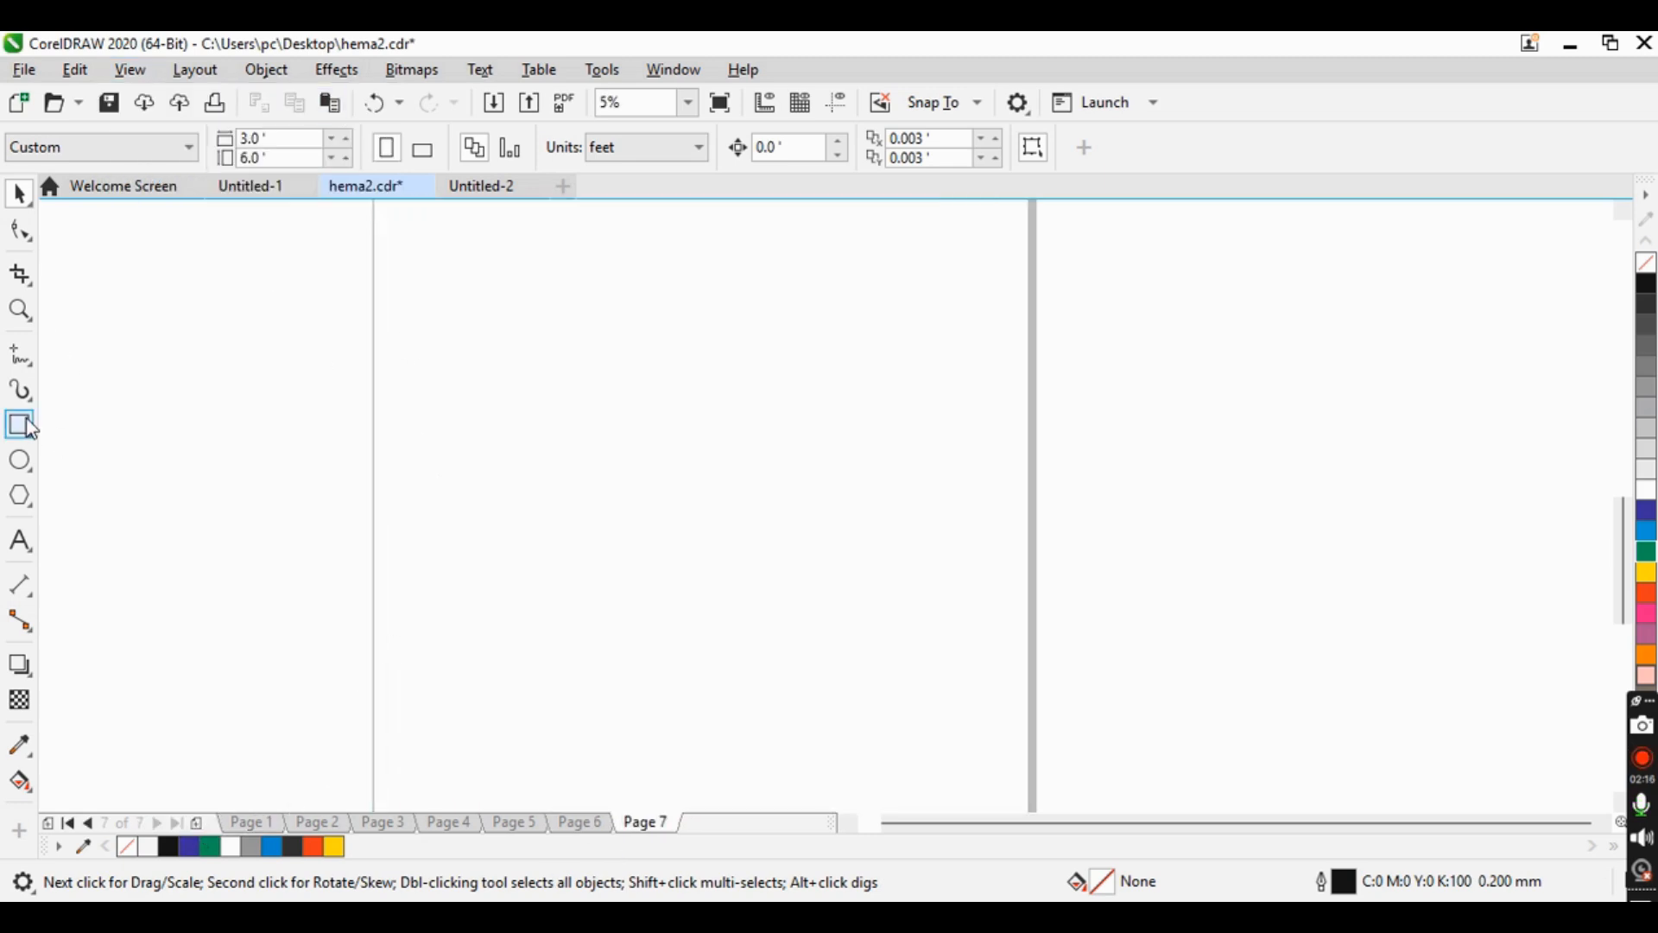
pyautogui.moveTo(505, 332); pyautogui.dragTo(684, 499)
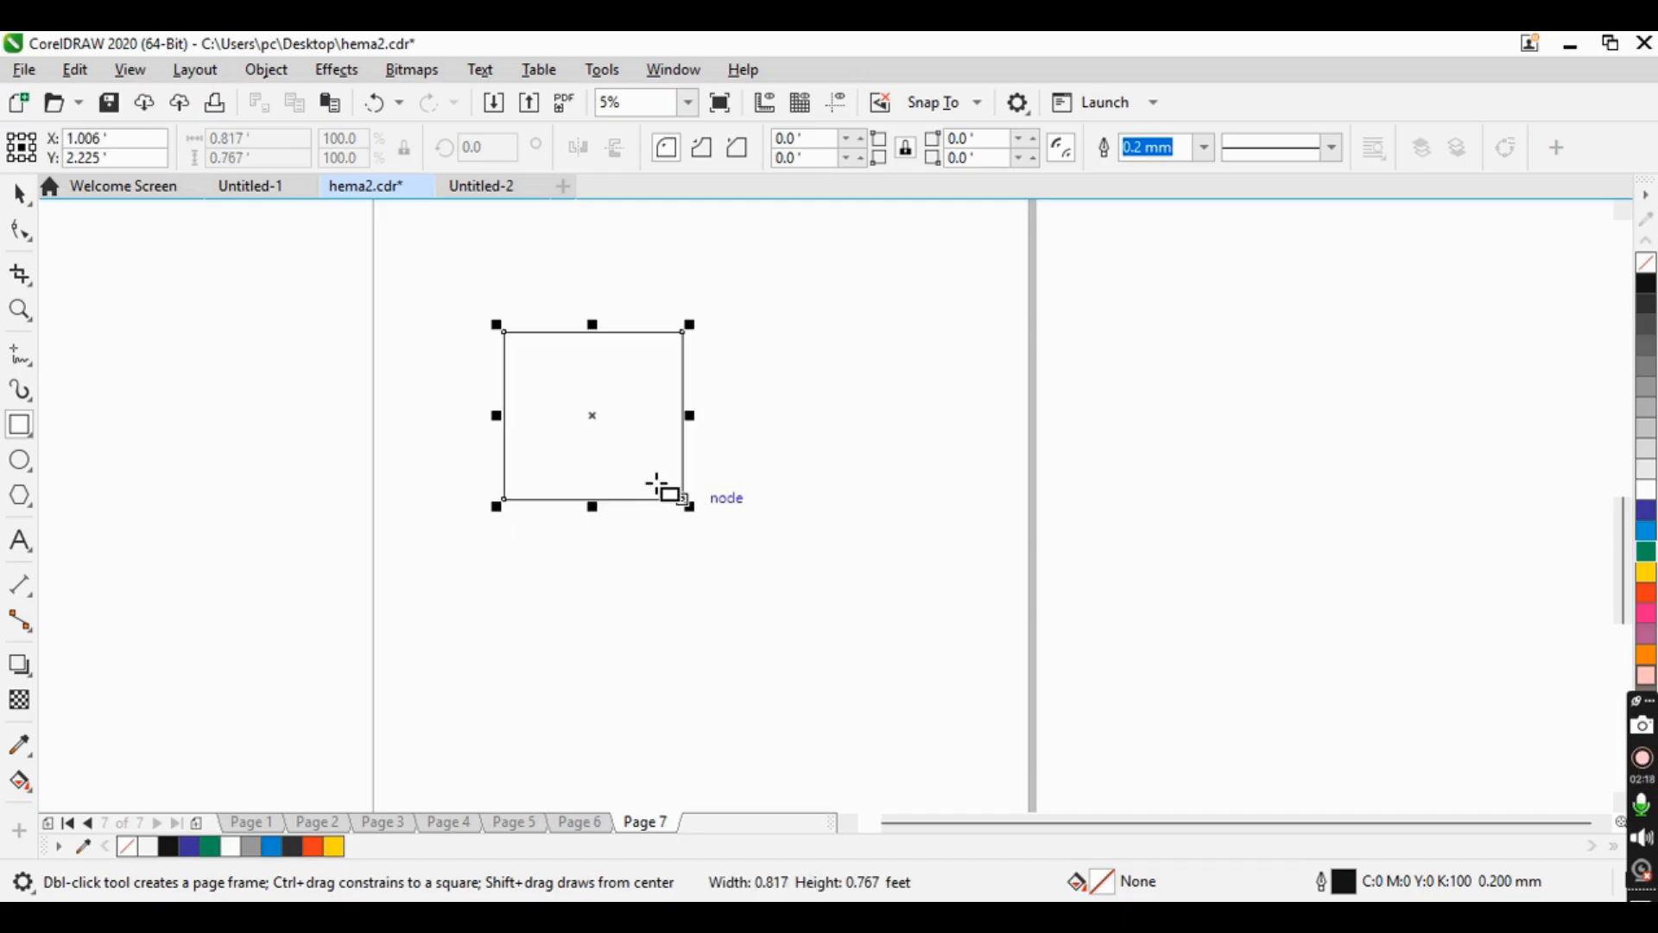
pyautogui.moveTo(595, 415); pyautogui.dragTo(684, 471)
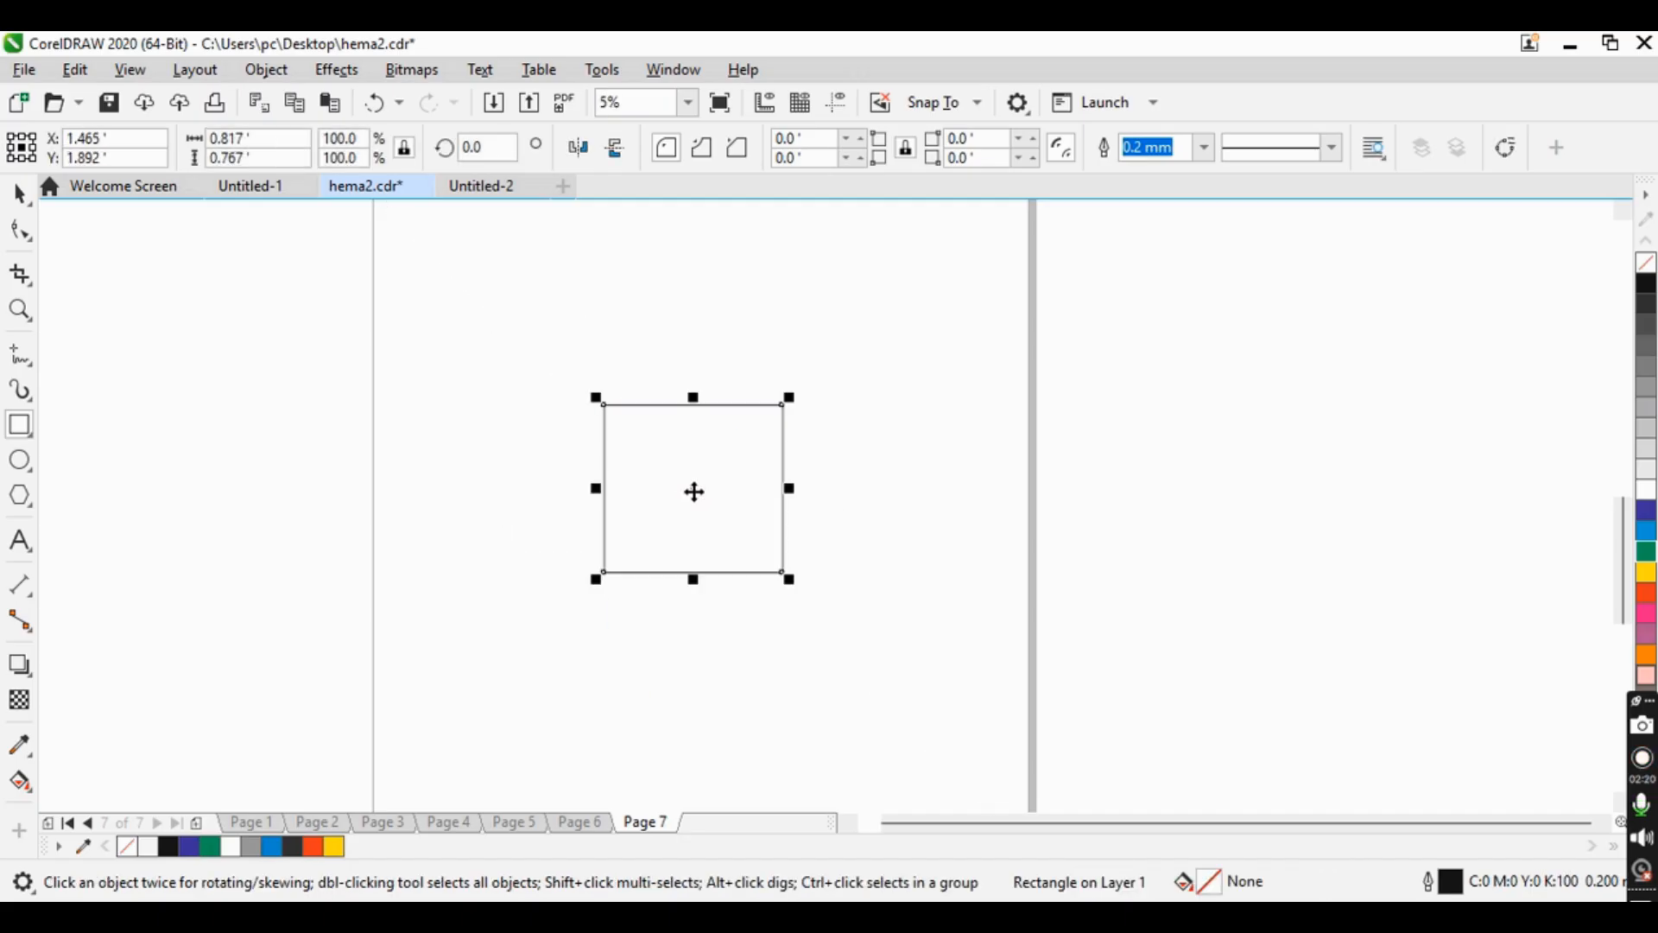
pyautogui.moveTo(501, 297); pyautogui.dragTo(910, 730)
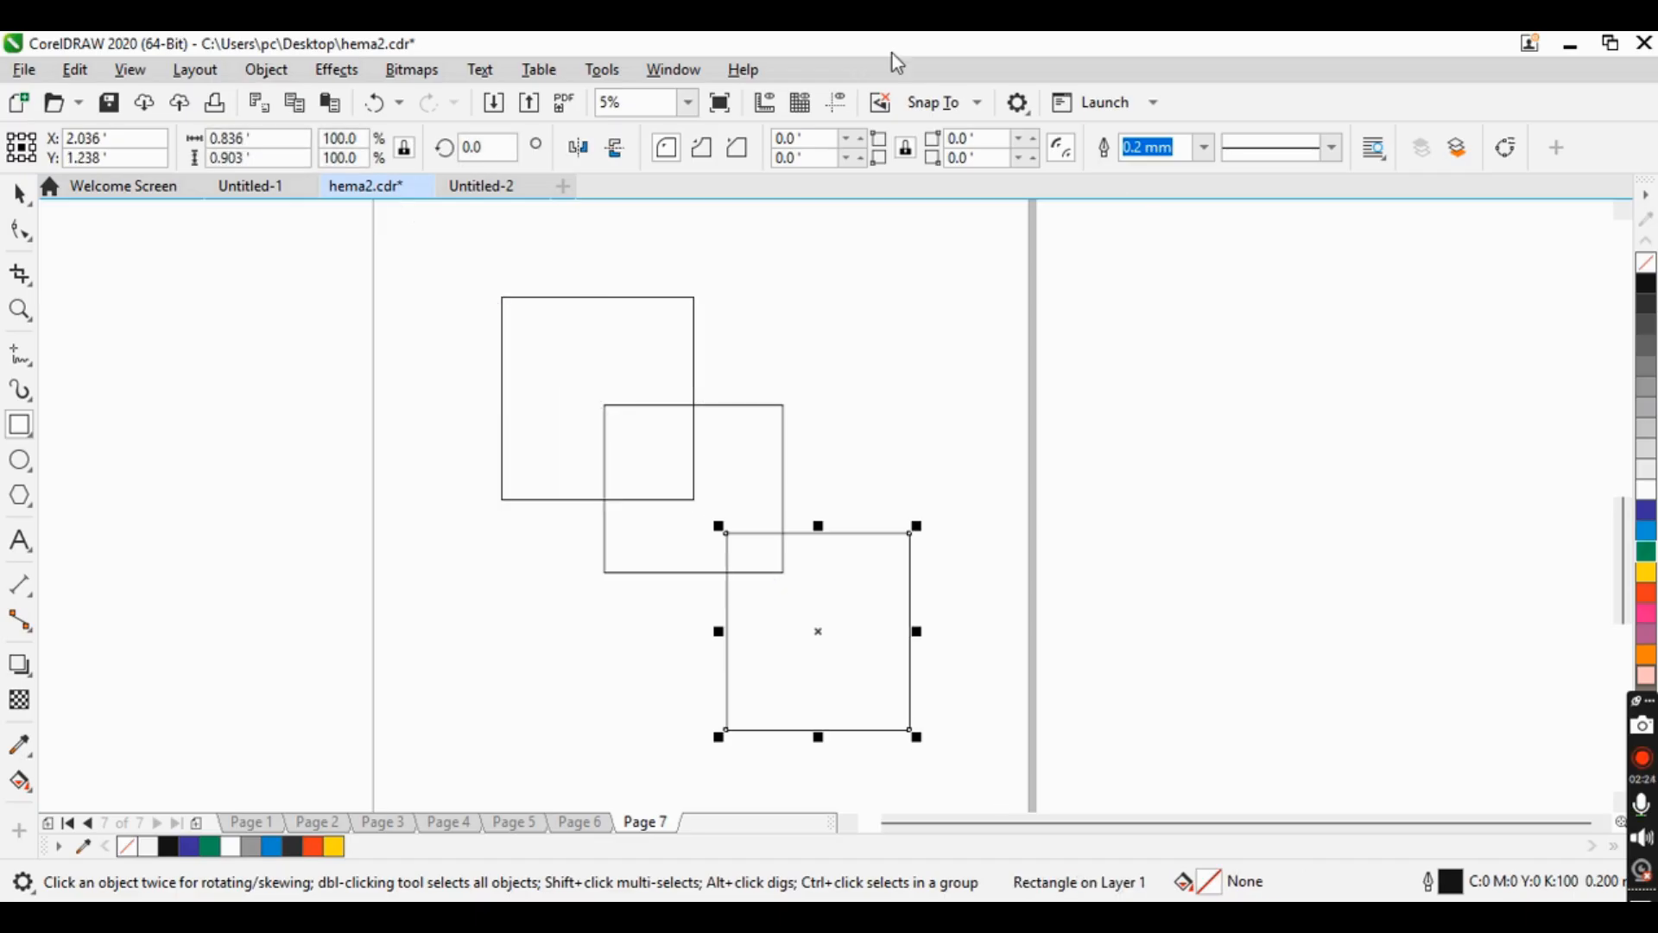
# - Fill the upper rectangle with green, the middle one with yellow and the lower one with red
pyautogui.click(19, 194)
pyautogui.click(562, 339)
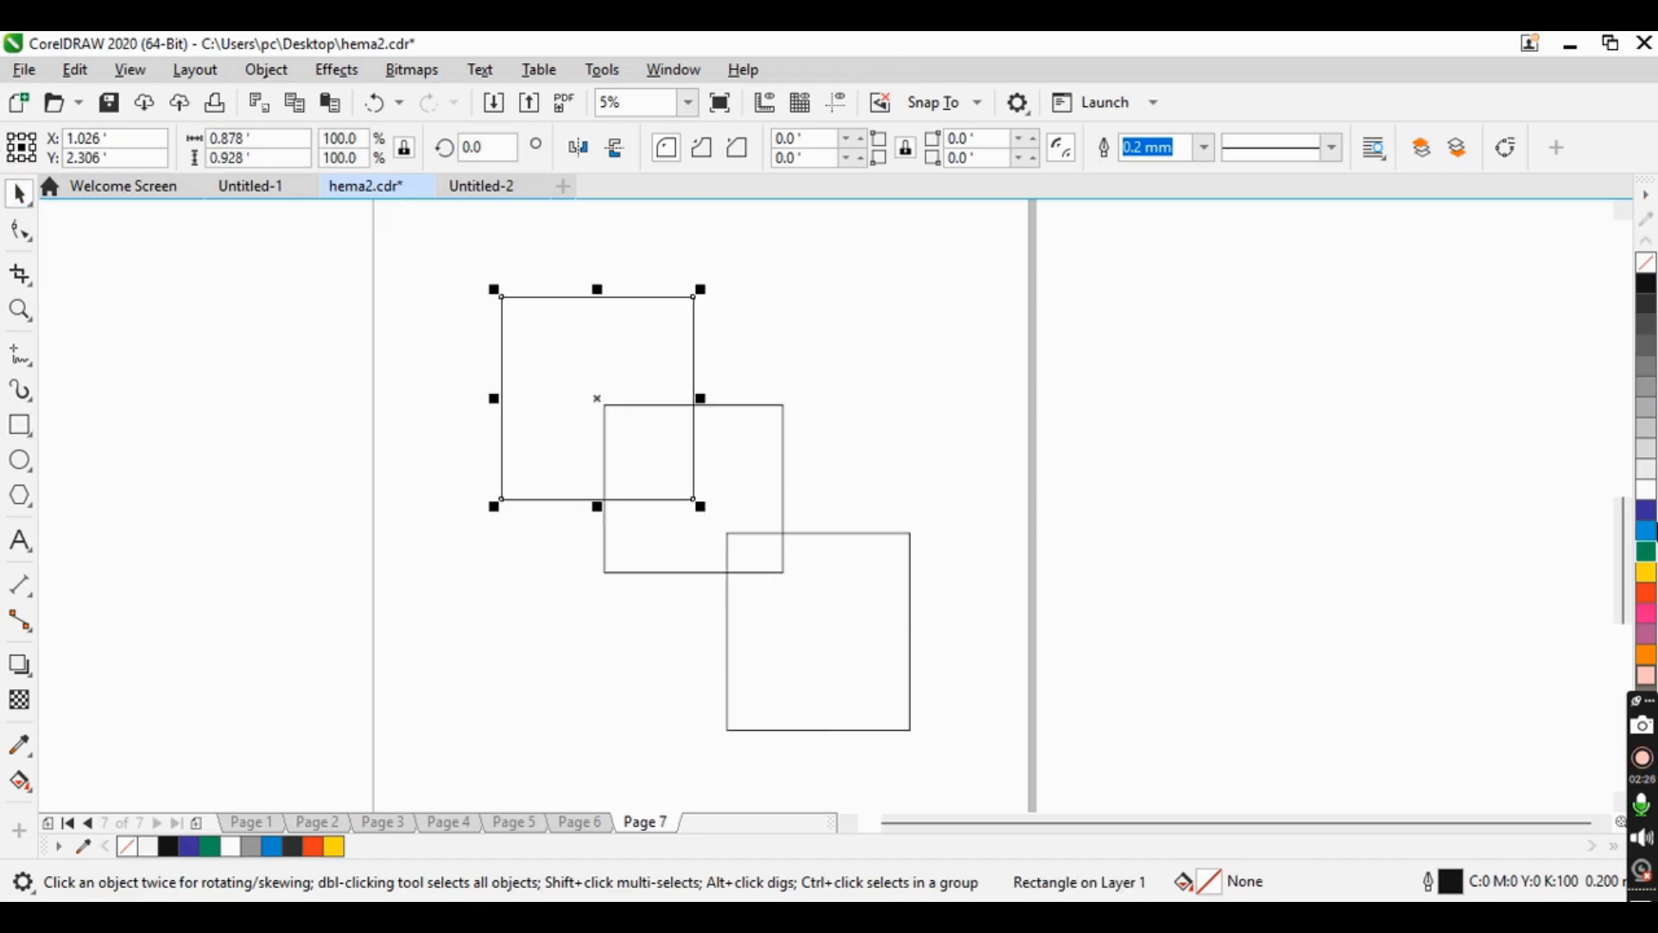
pyautogui.click(1646, 551)
pyautogui.click(759, 452)
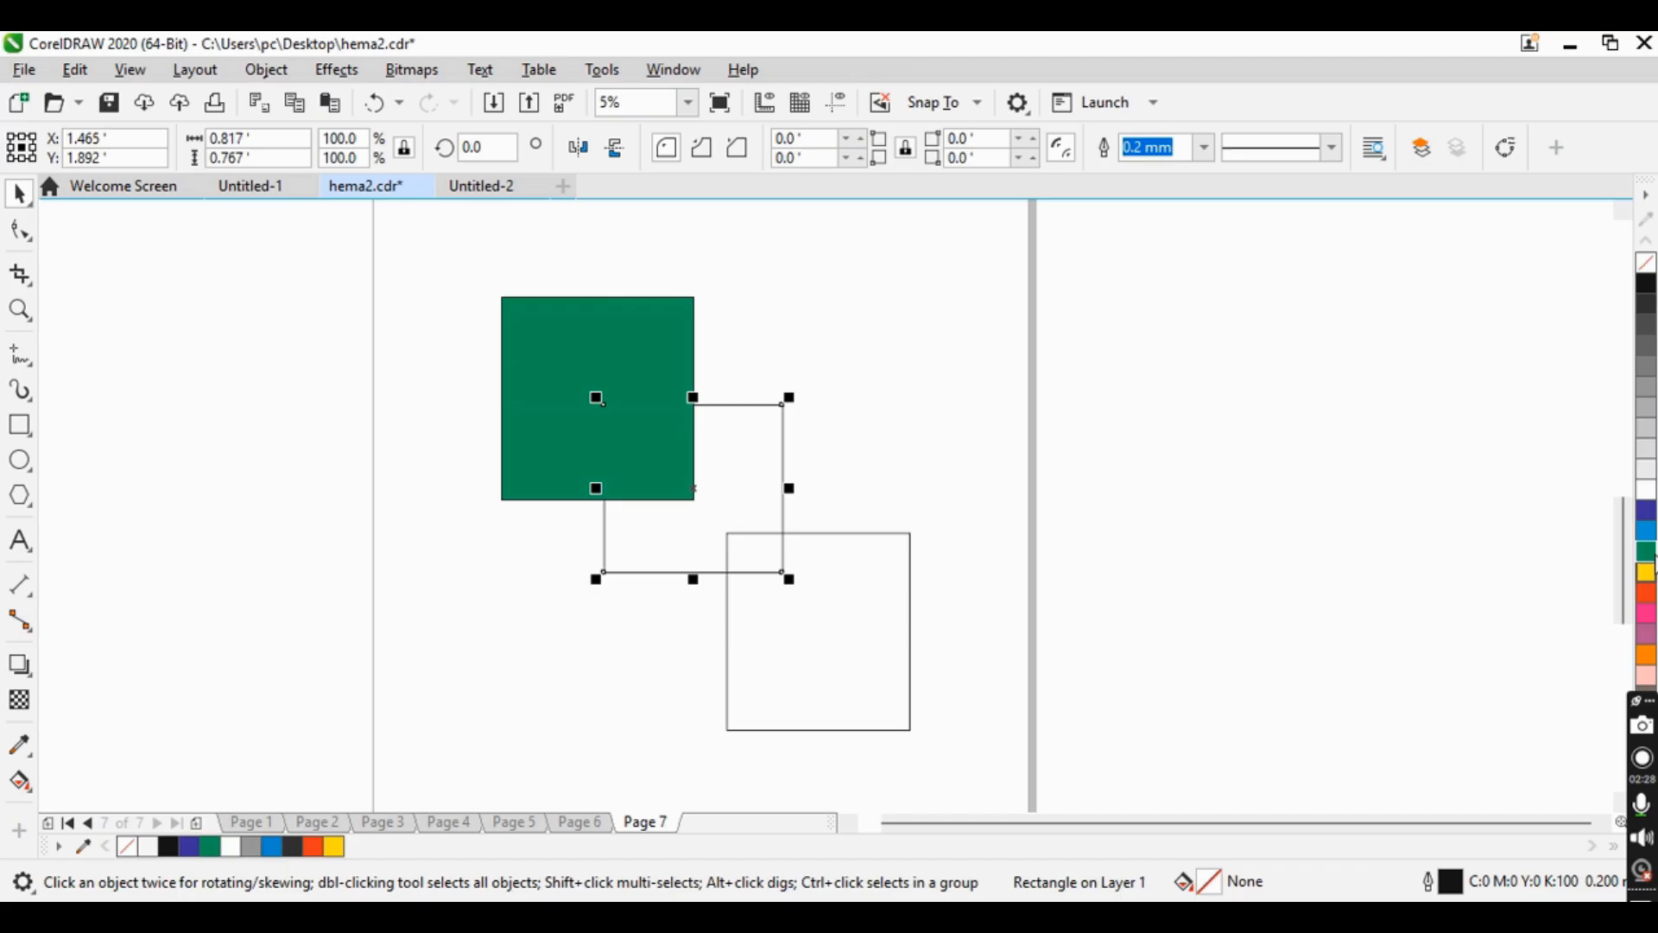
pyautogui.click(1650, 574)
pyautogui.press('Tab')
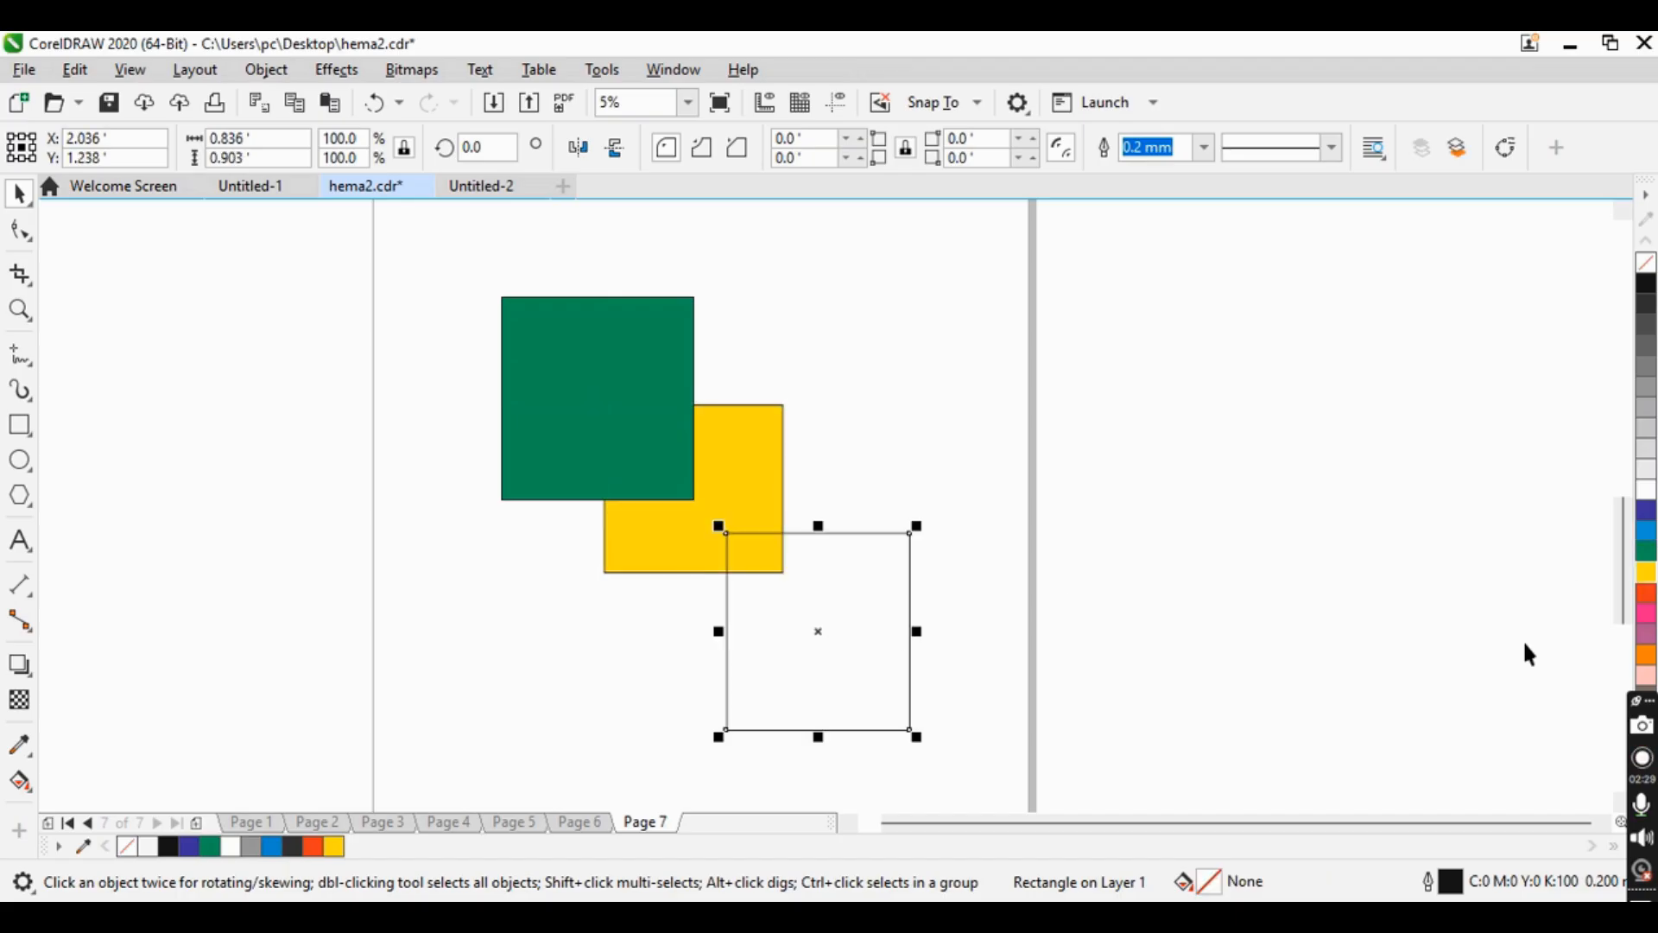
pyautogui.click(1649, 594)
pyautogui.click(1016, 371)
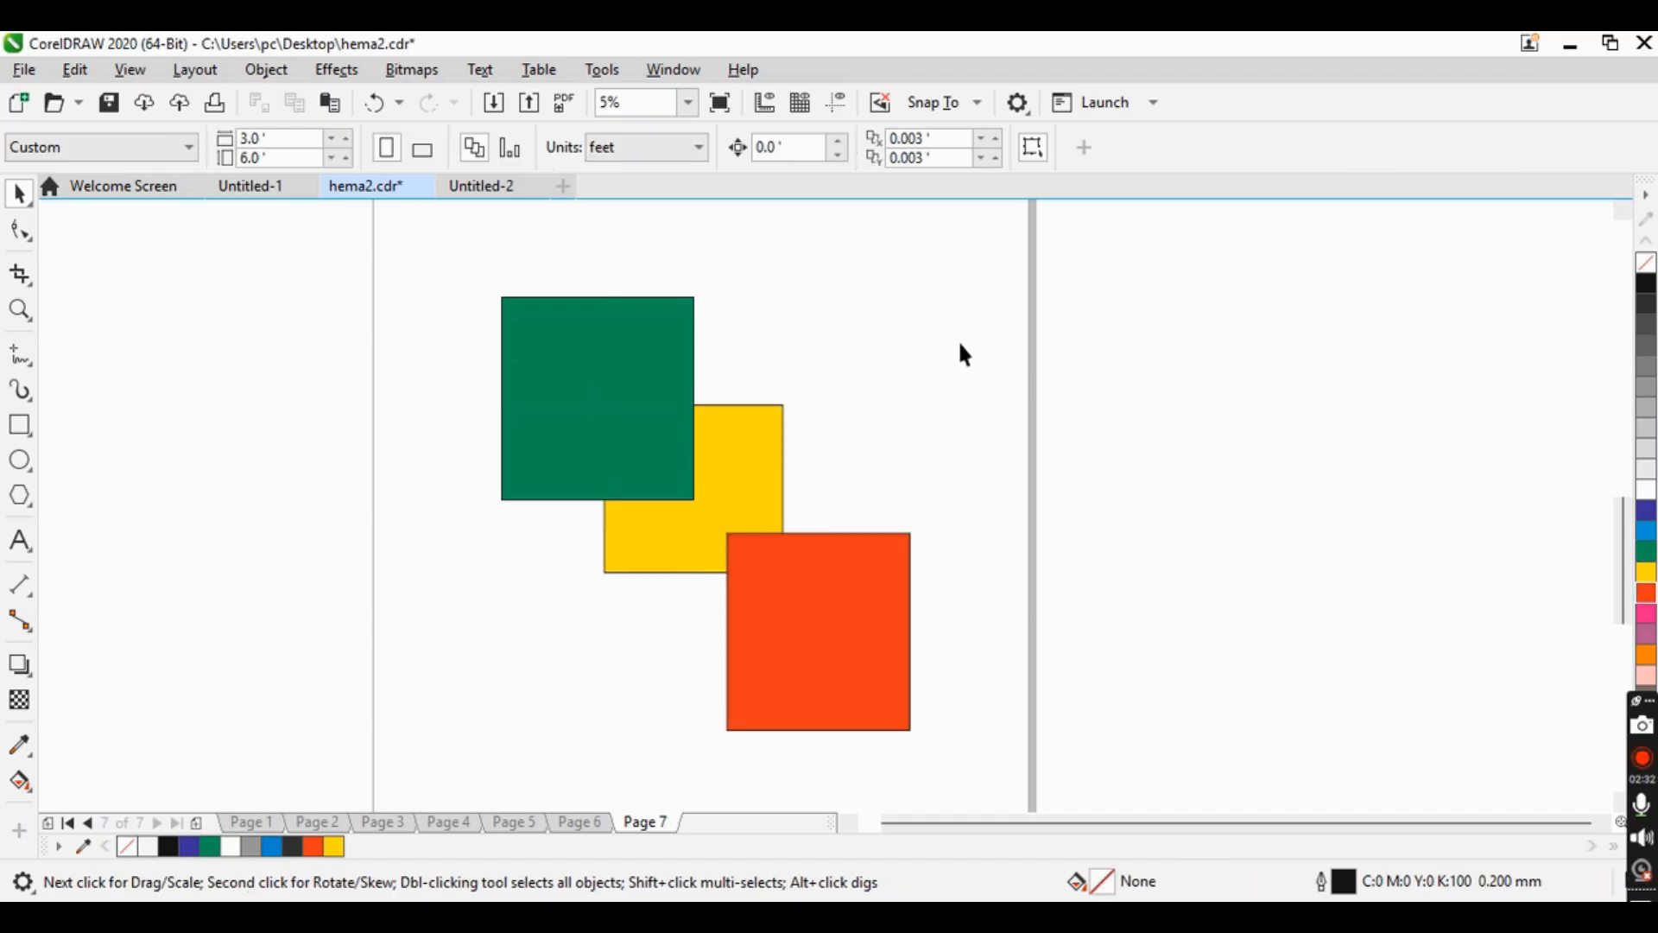
# - Select all three coloured rectangles and turn on Simulate Overprints
pyautogui.moveTo(978, 724); pyautogui.dragTo(1016, 773)
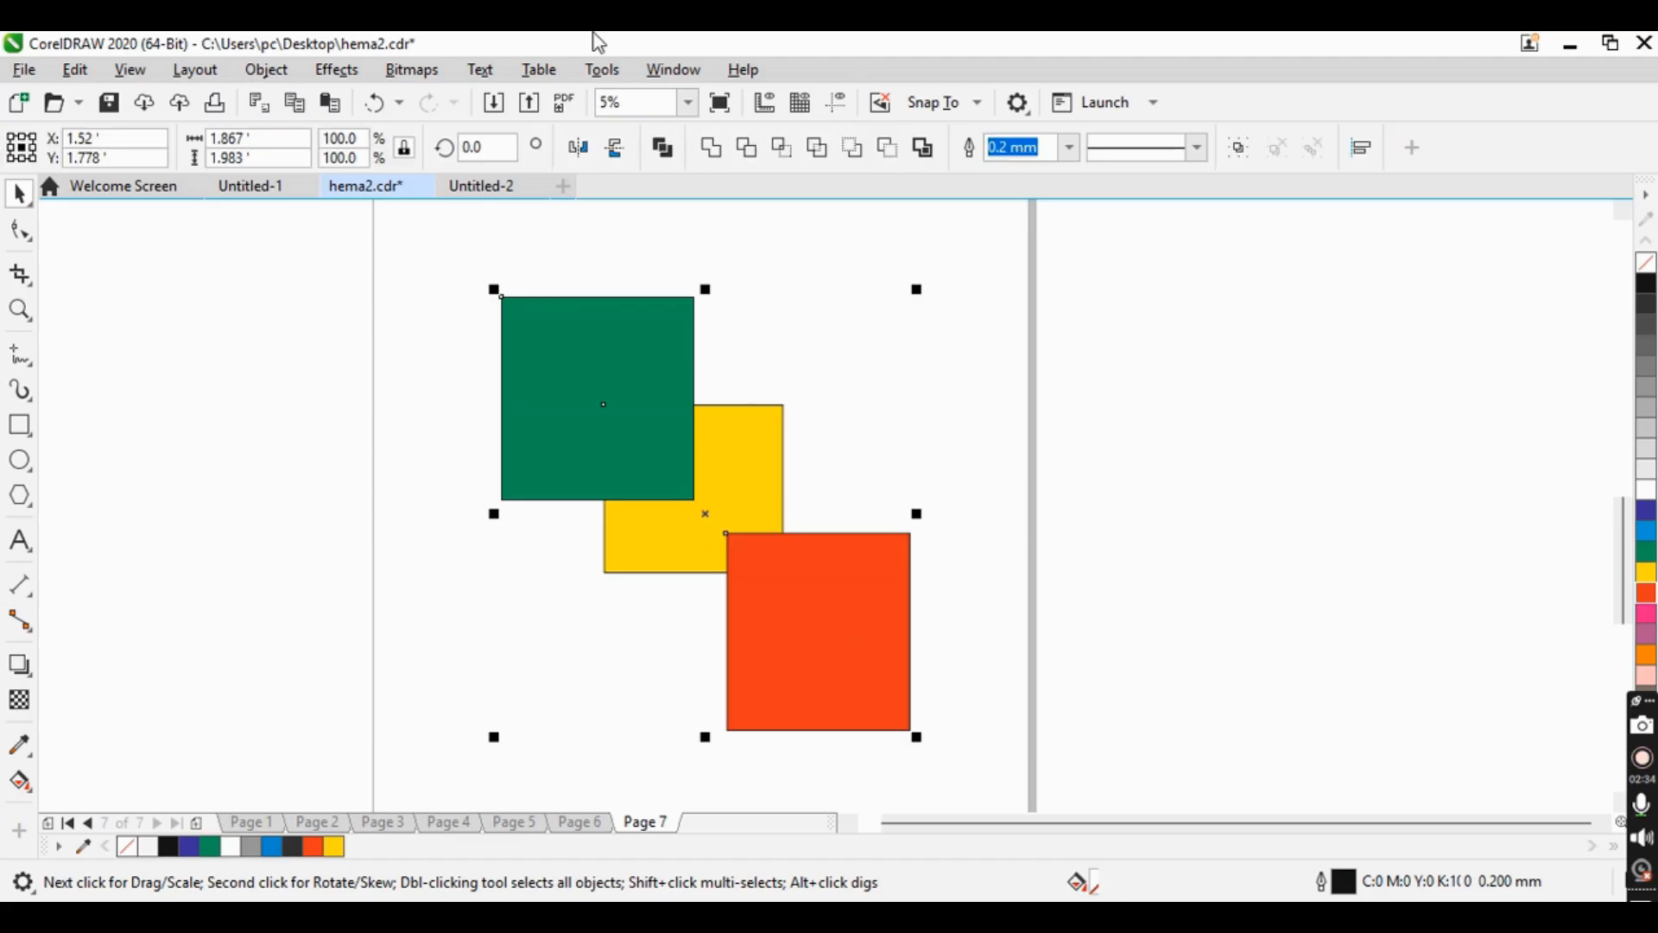
pyautogui.click(129, 69)
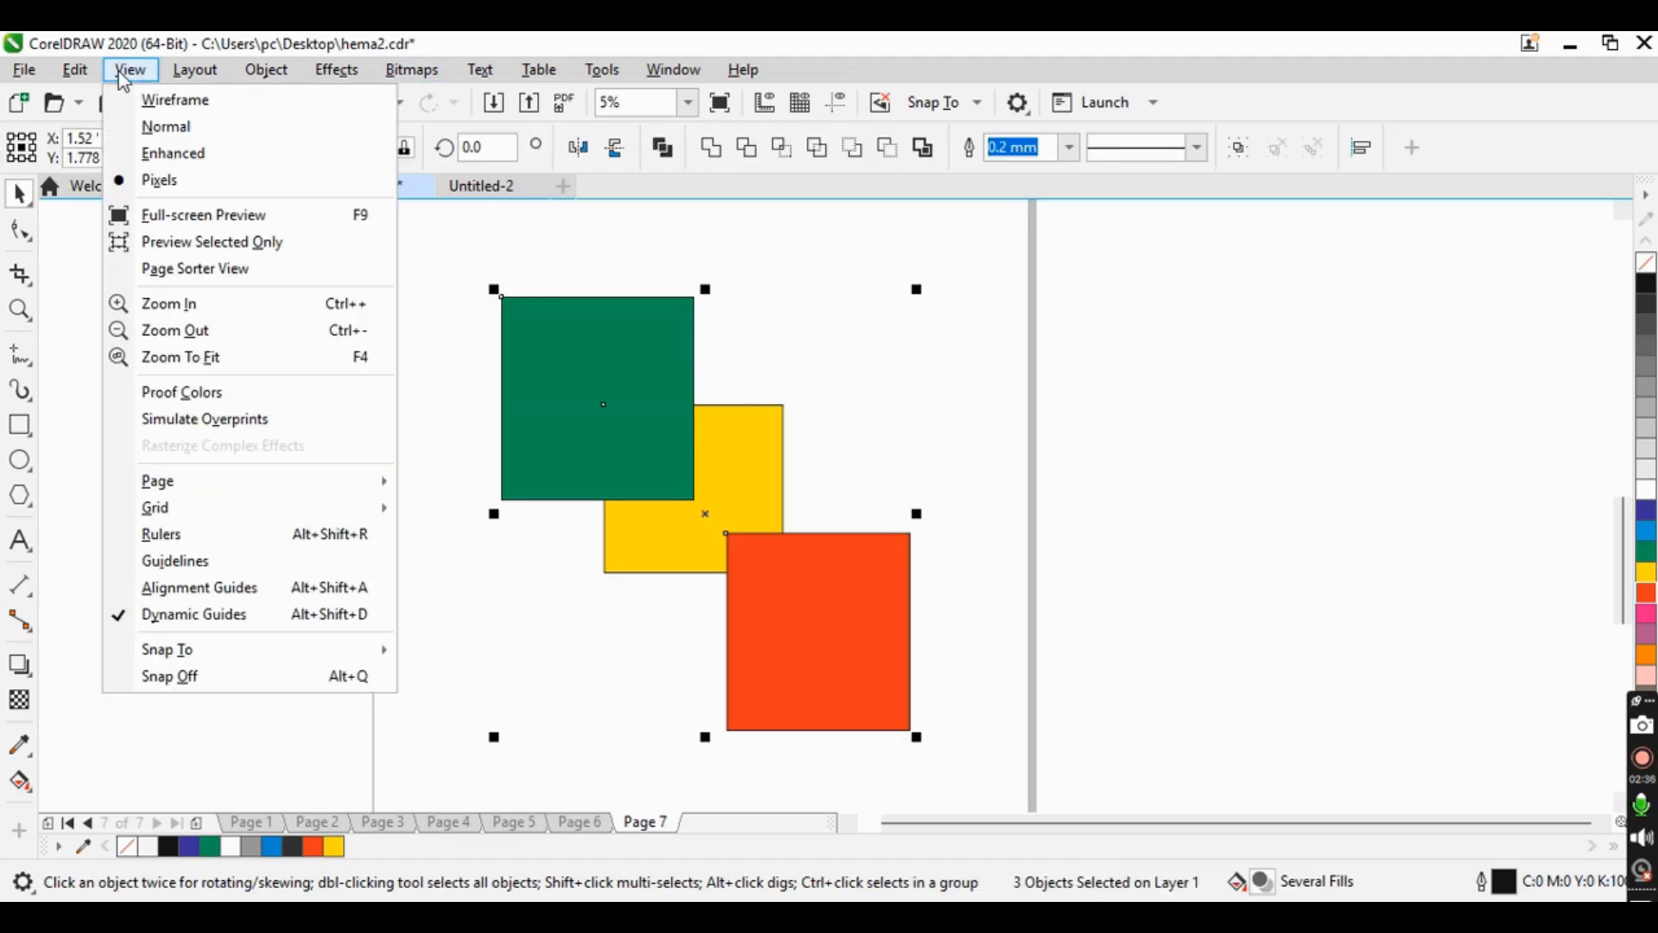
pyautogui.click(220, 422)
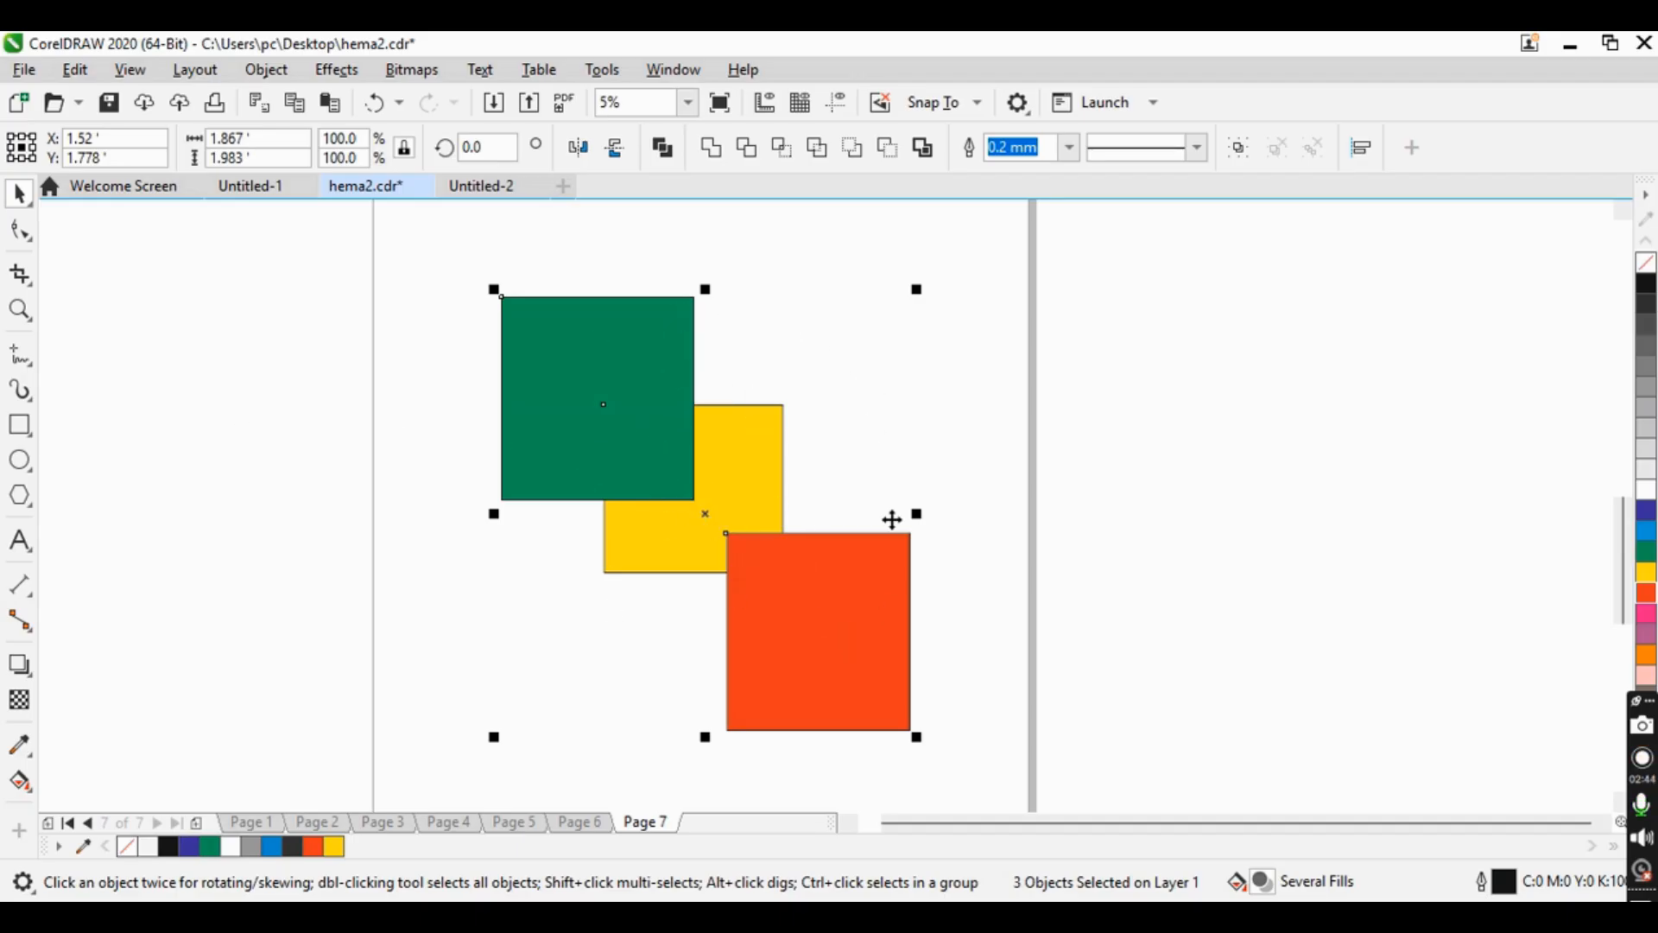
# - Apply Overprint Fill to the three selected rectangles and examine their overlapping areas up close
pyautogui.click(245, 74)
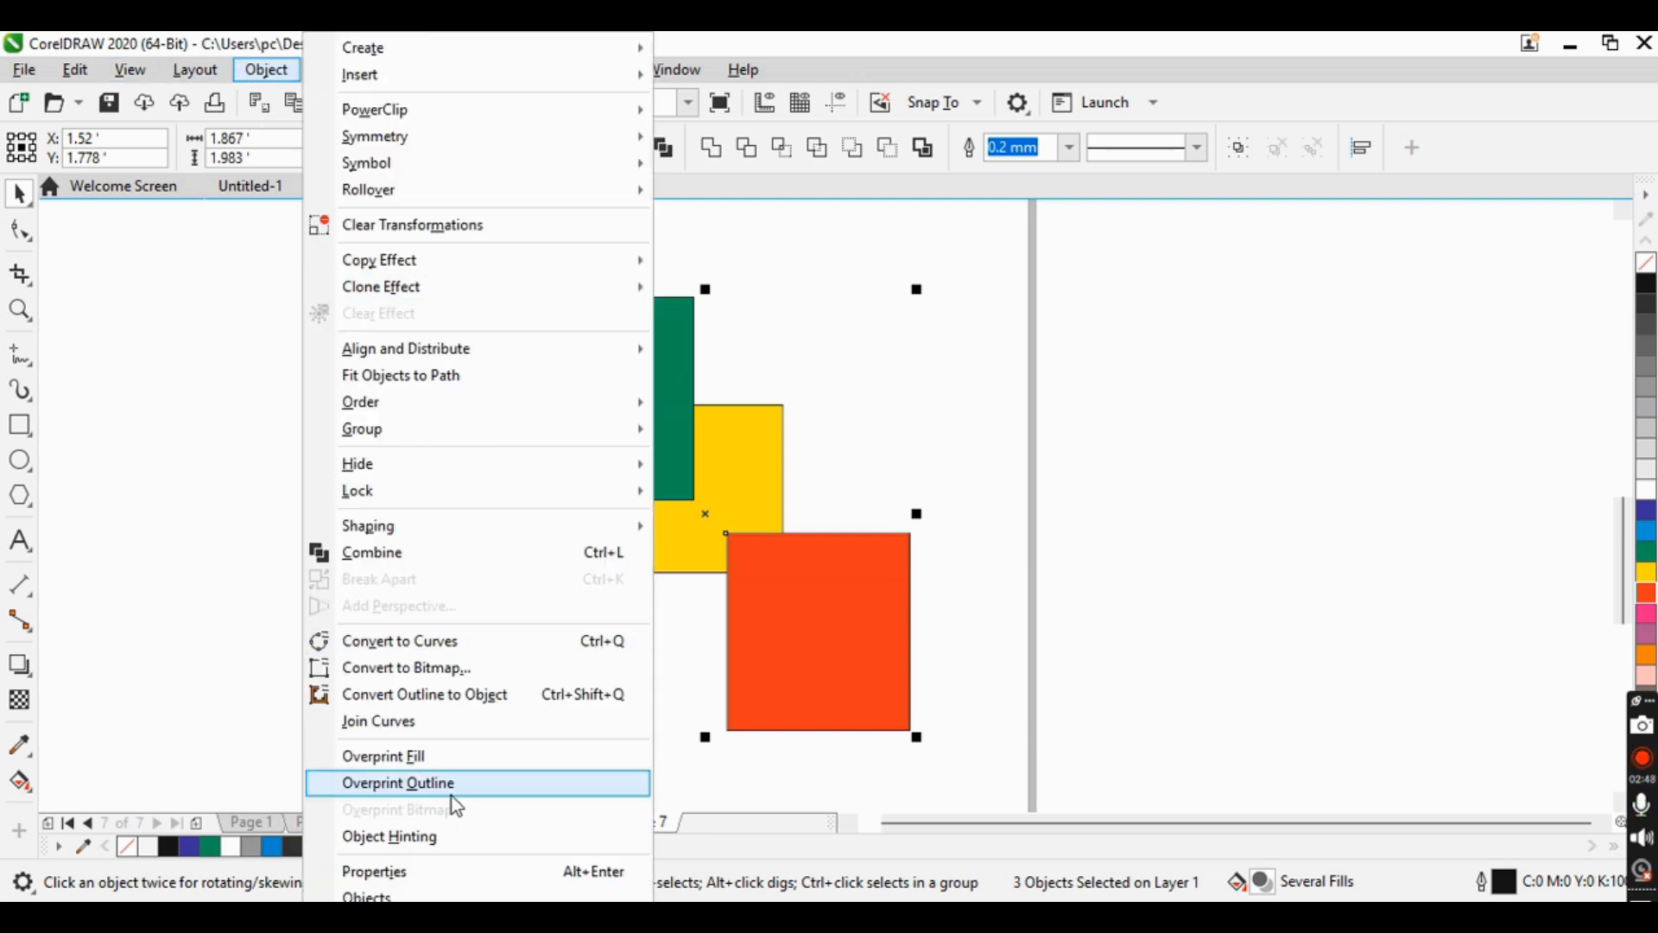
pyautogui.click(440, 765)
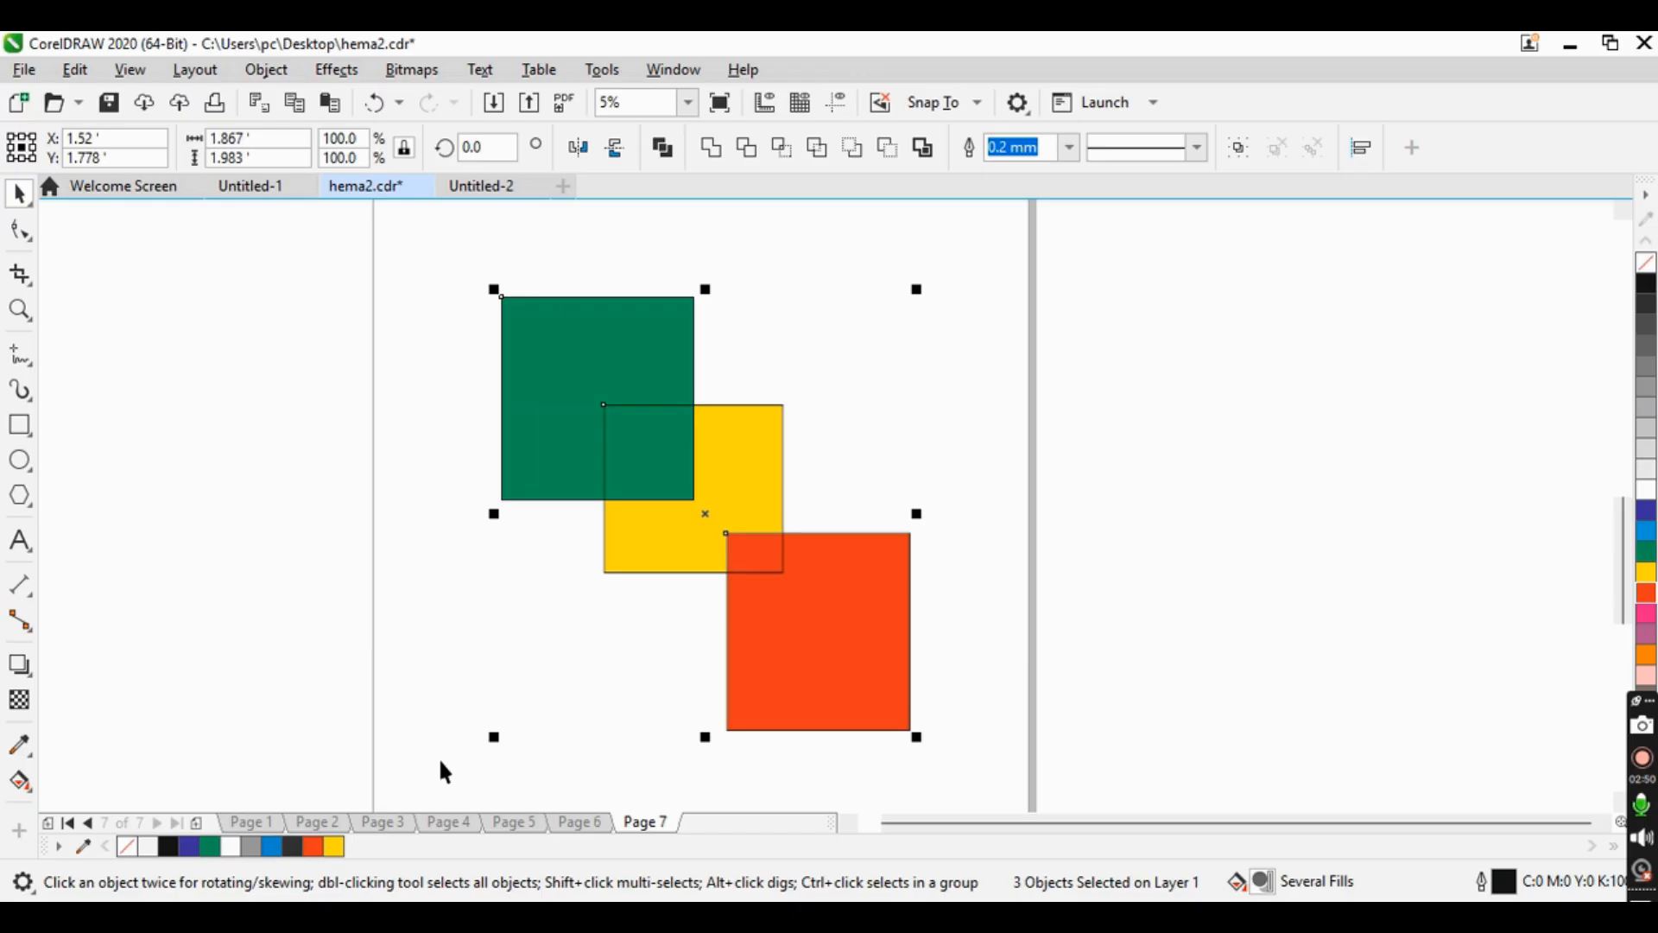
pyautogui.click(934, 390)
pyautogui.scroll(2, 707, 500)
pyautogui.scroll(-2, 707, 500)
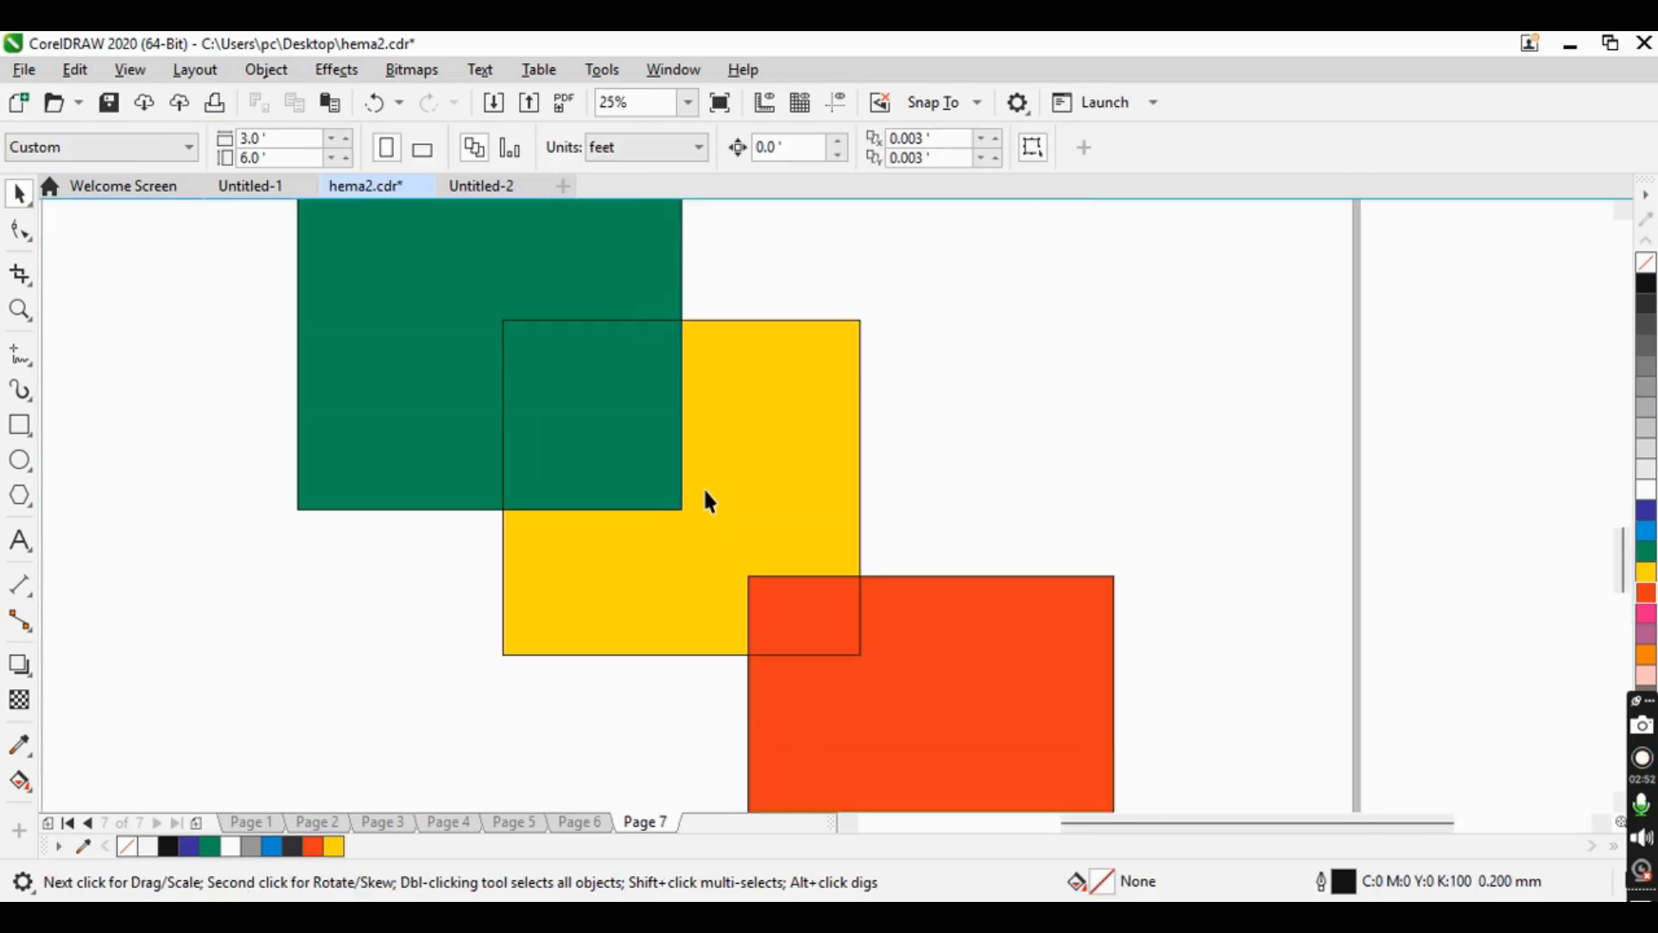
pyautogui.scroll(4, 751, 562)
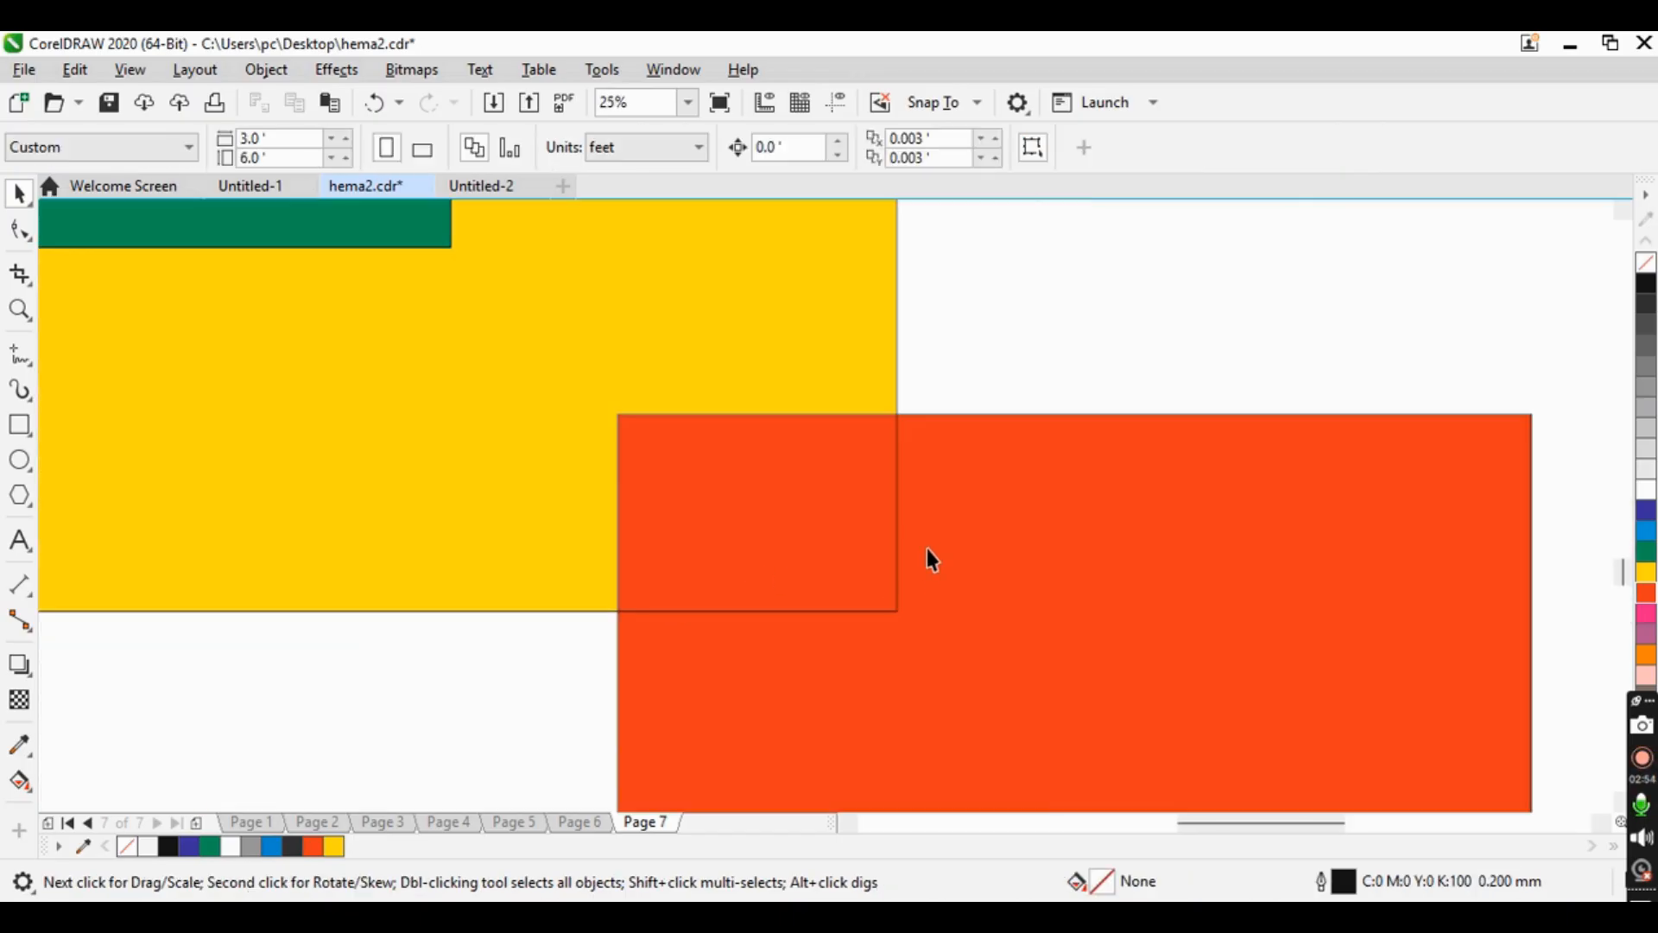
# - Move the red rectangle to about X 1.991 ft, Y 1.329 ft and the green one to about X 0.978 ft, Y 2.421 ft
pyautogui.moveTo(929, 559); pyautogui.dragTo(883, 438)
pyautogui.scroll(-2, 884, 442)
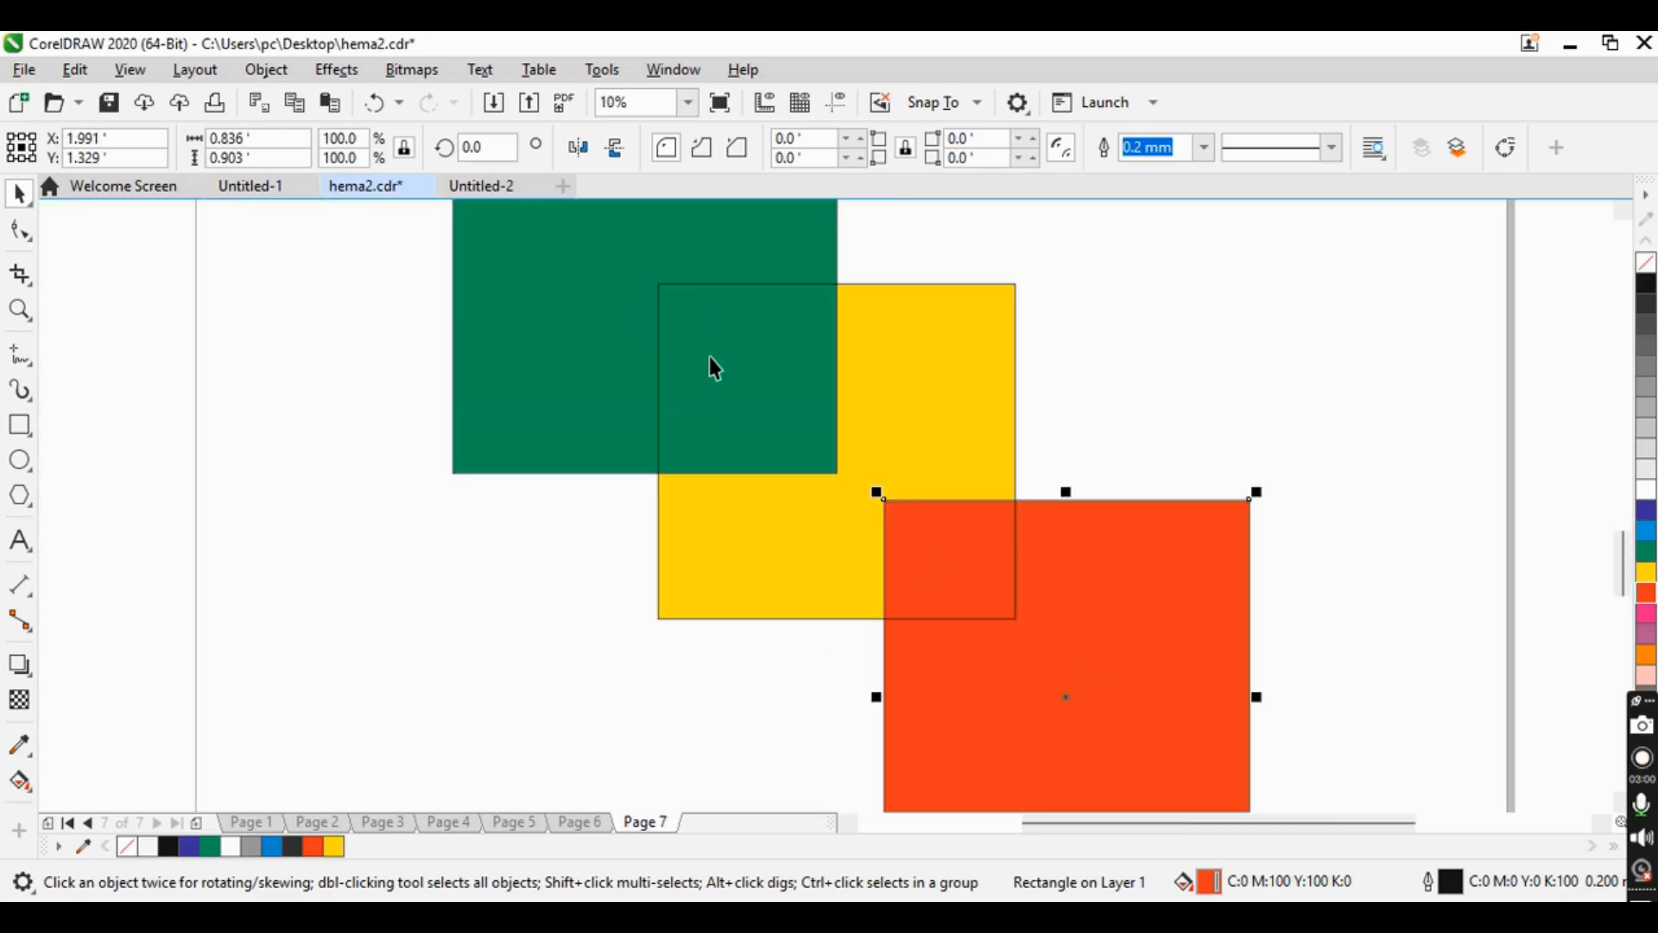
pyautogui.scroll(-2, 769, 436)
pyautogui.scroll(5, 714, 329)
pyautogui.moveTo(780, 374); pyautogui.dragTo(688, 245)
pyautogui.scroll(-3, 700, 284)
pyautogui.scroll(4, 748, 370)
pyautogui.moveTo(748, 370); pyautogui.dragTo(800, 382)
pyautogui.scroll(-3, 770, 475)
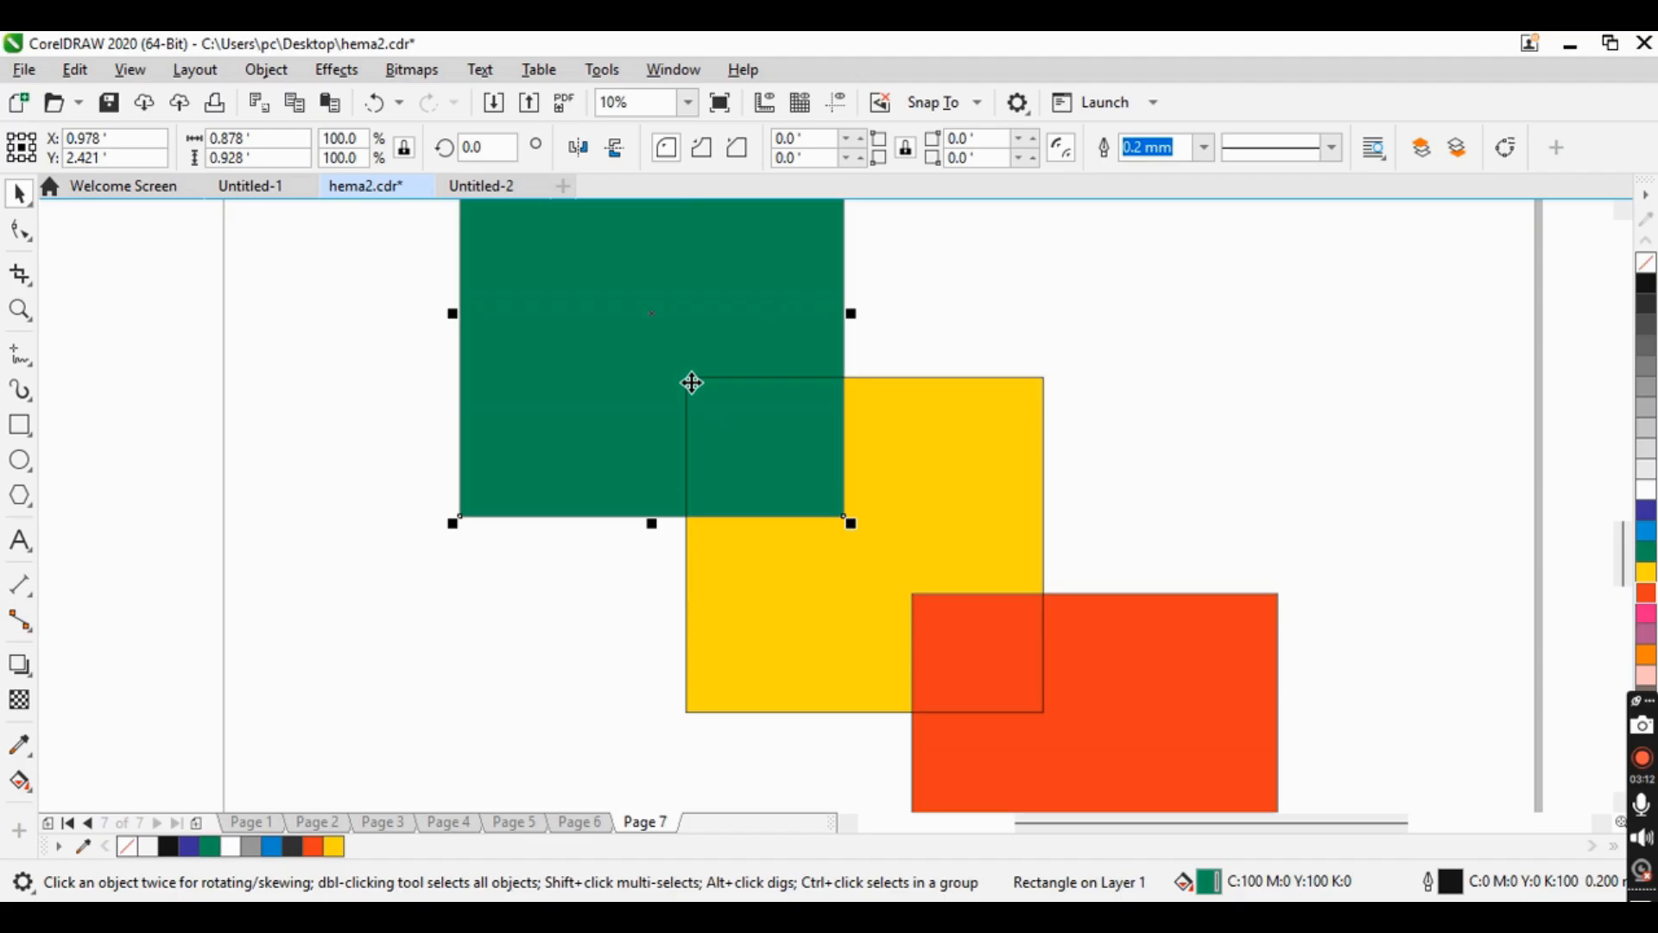
# - Delete the green rectangle overlapping the yellow one, and undo the deletion
pyautogui.click(1039, 381)
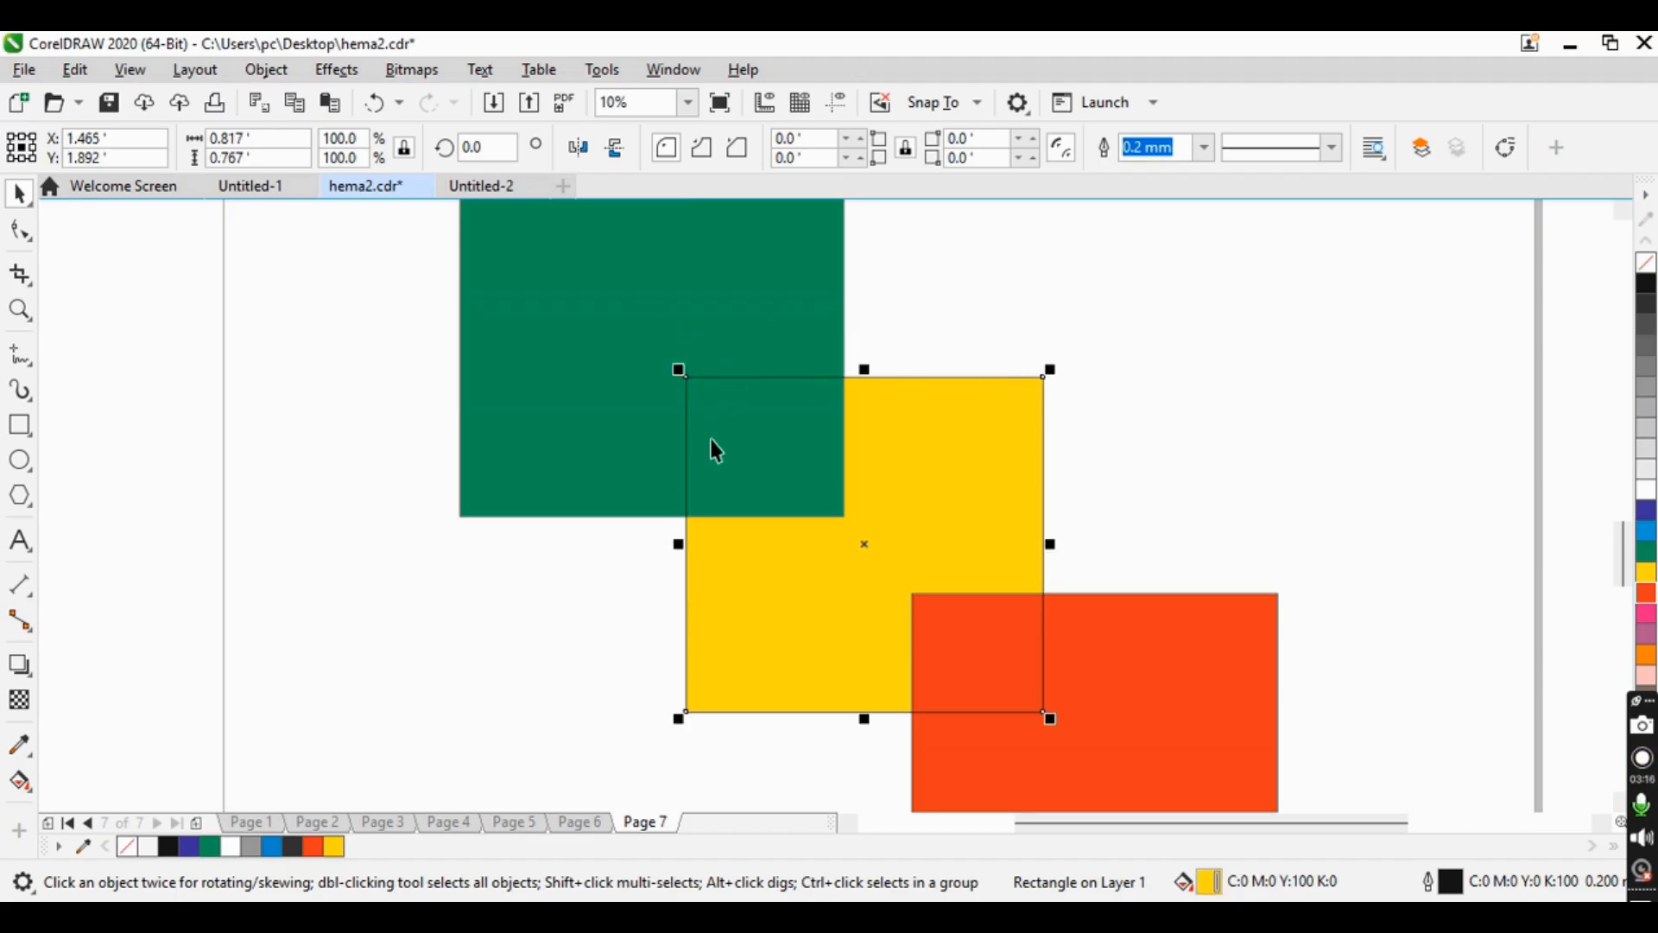
pyautogui.click(707, 308)
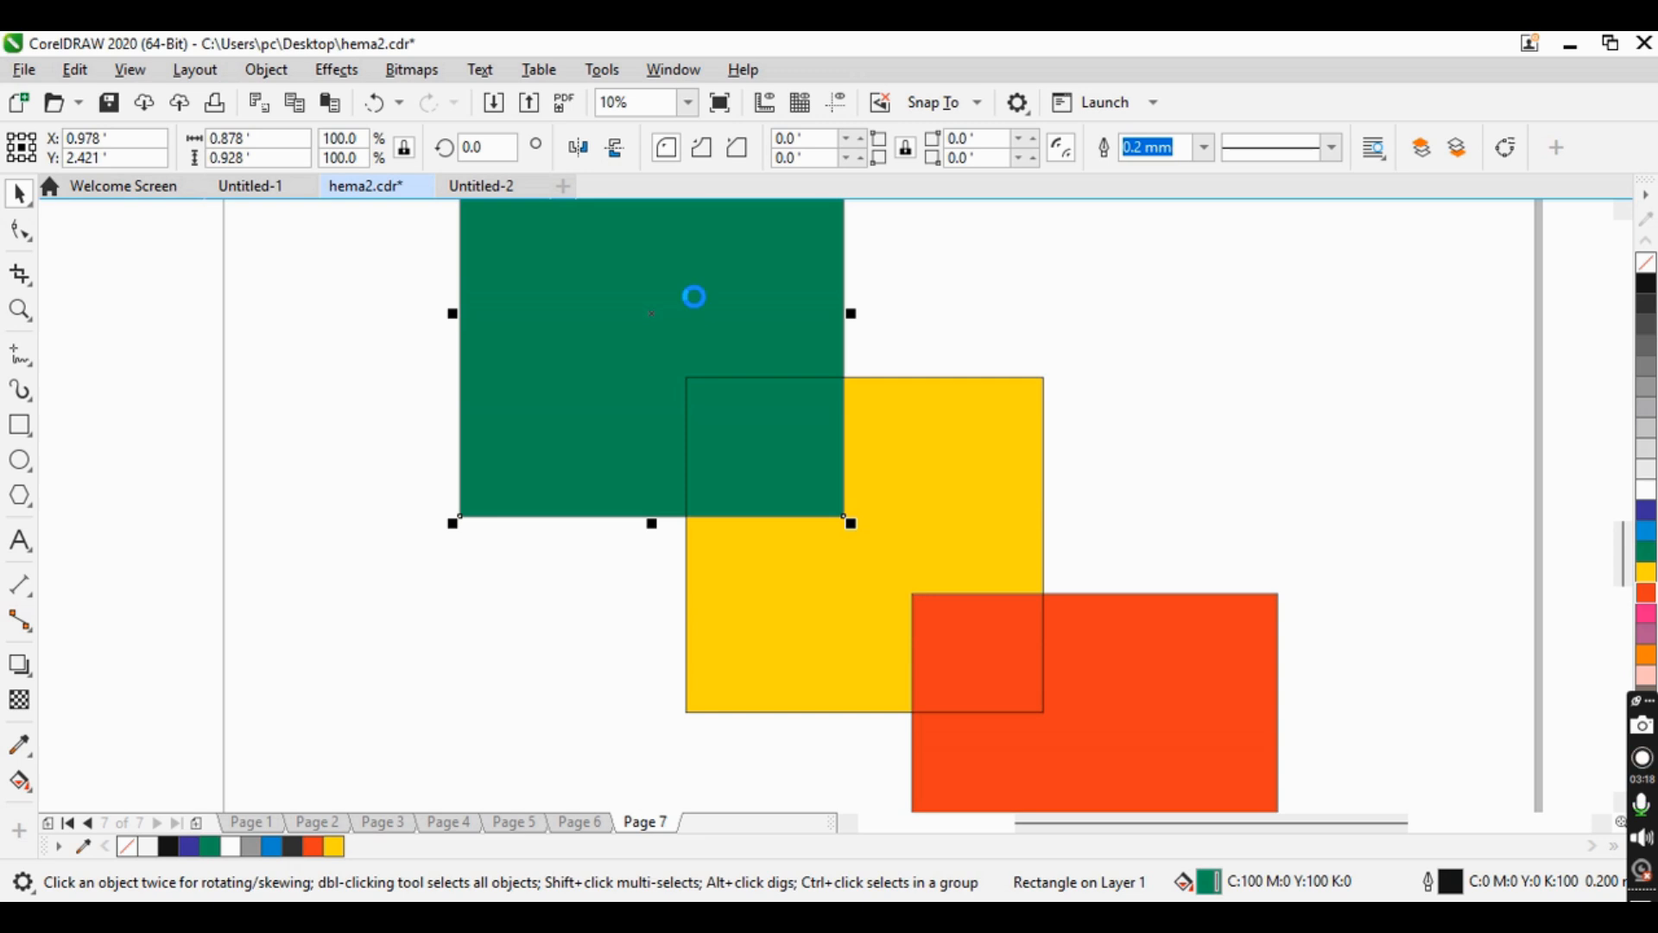
pyautogui.press('Delete')
pyautogui.hotkey('ctrl', 'z')
# - Move the red rectangle further over the yellow one, to about X 2.018 ft, Y 1.414 ft
pyautogui.scroll(-2, 726, 335)
pyautogui.scroll(4, 850, 544)
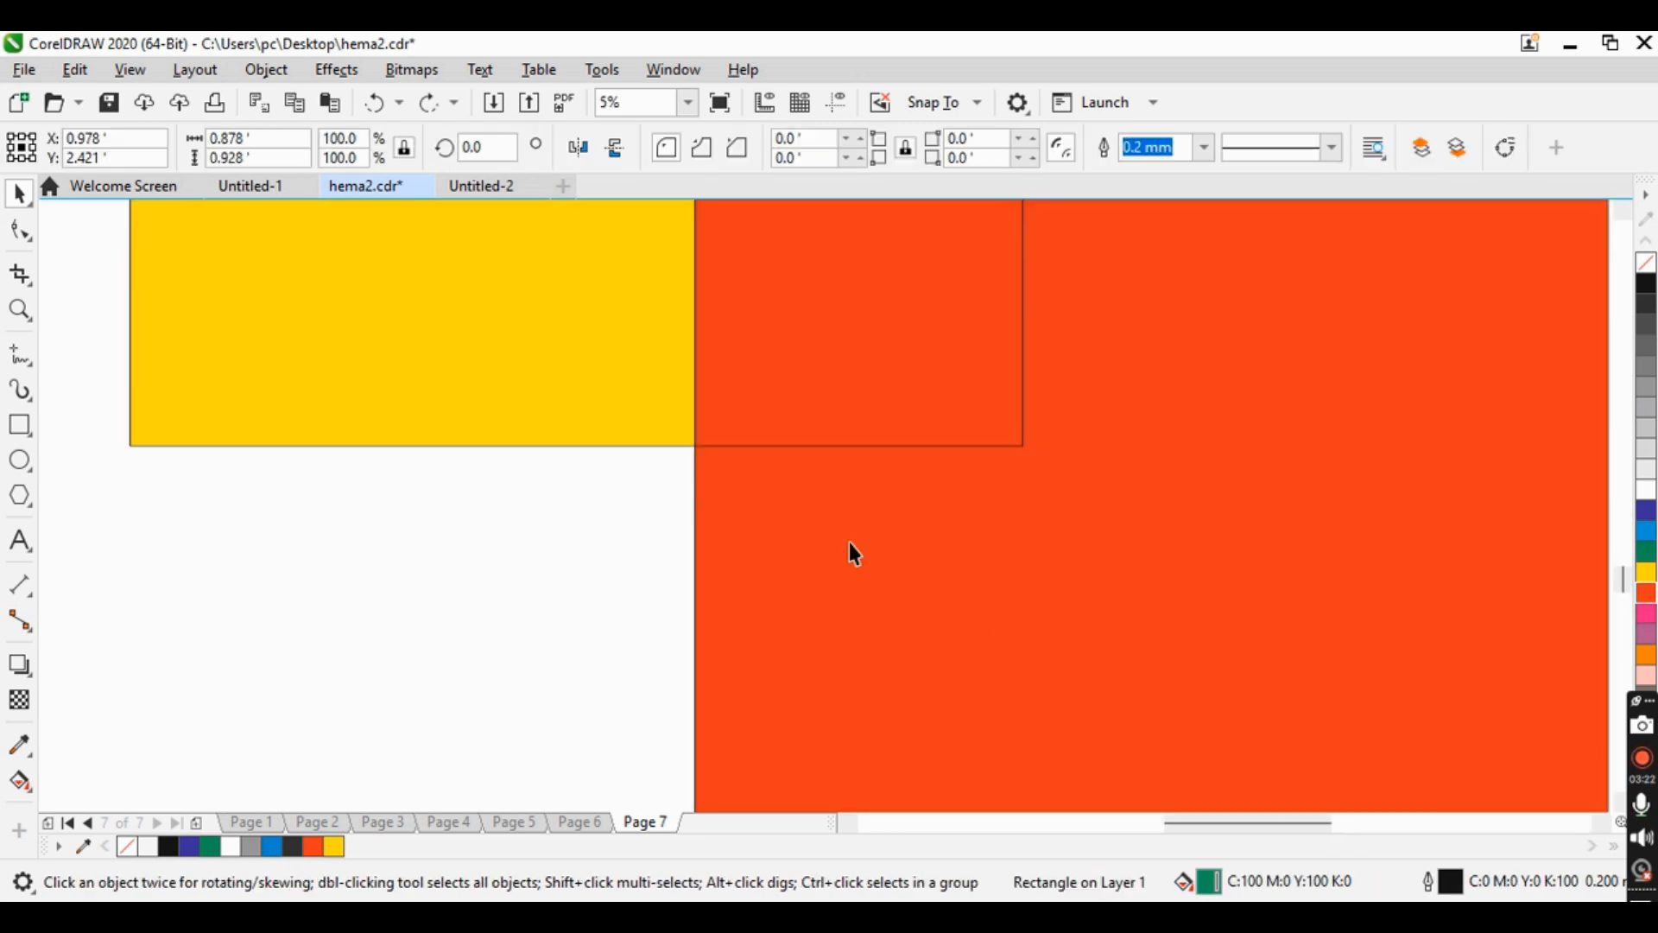
pyautogui.scroll(-2, 870, 374)
pyautogui.scroll(2, 881, 422)
pyautogui.click(1115, 502)
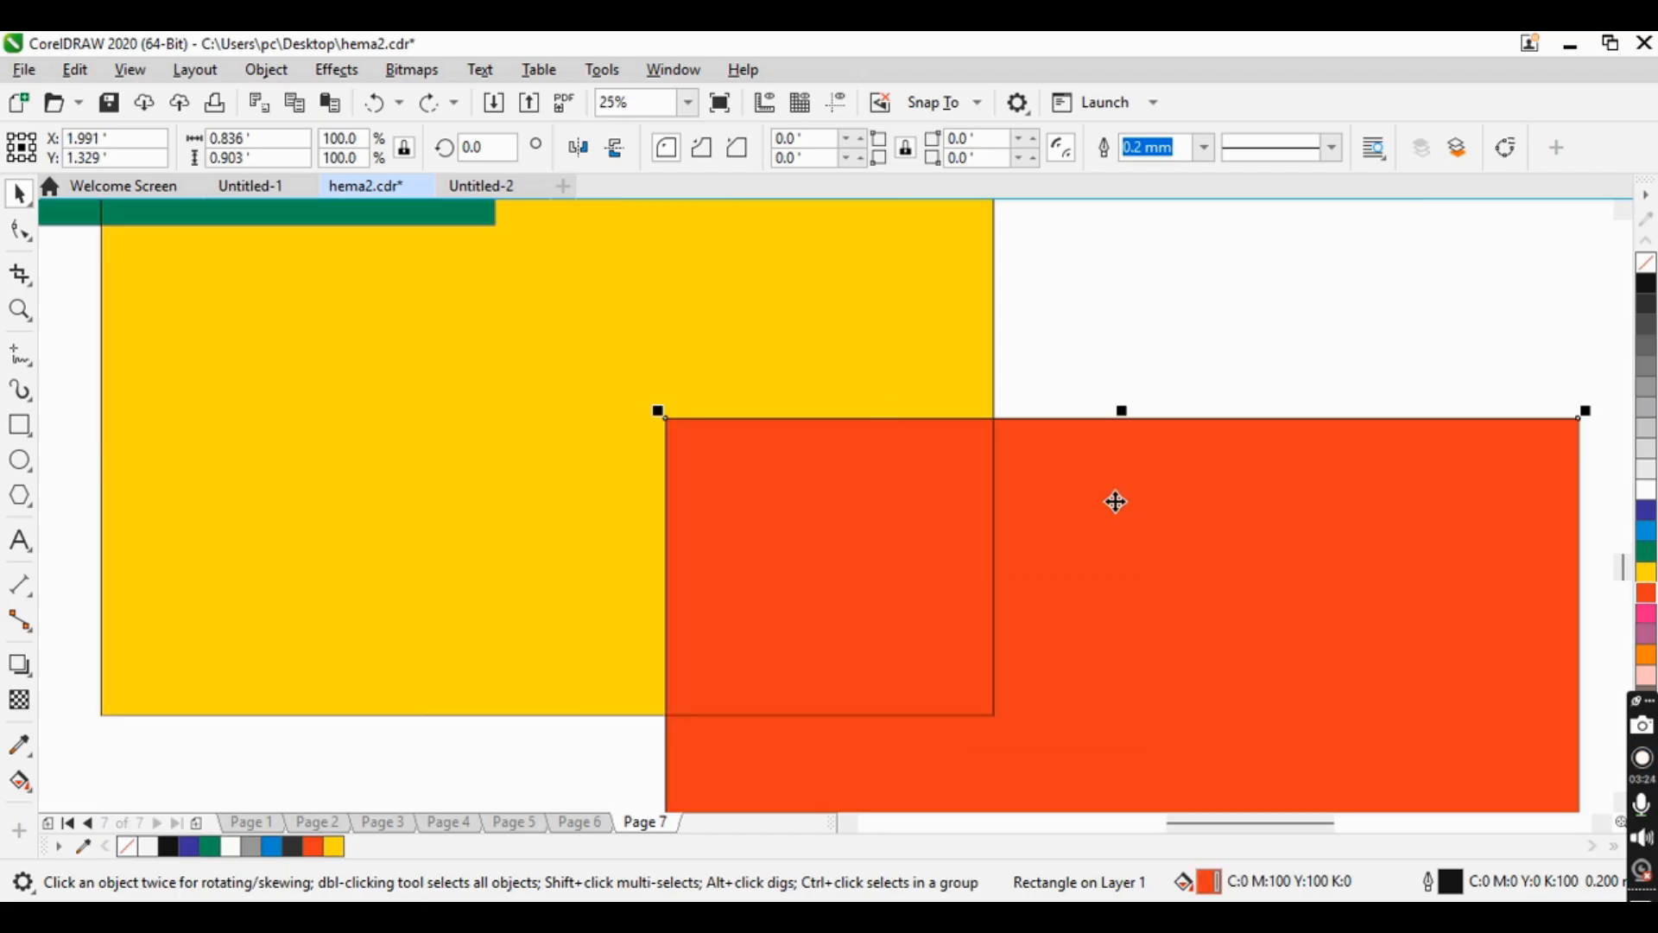
pyautogui.moveTo(1115, 502); pyautogui.dragTo(942, 431)
pyautogui.scroll(-2, 751, 491)
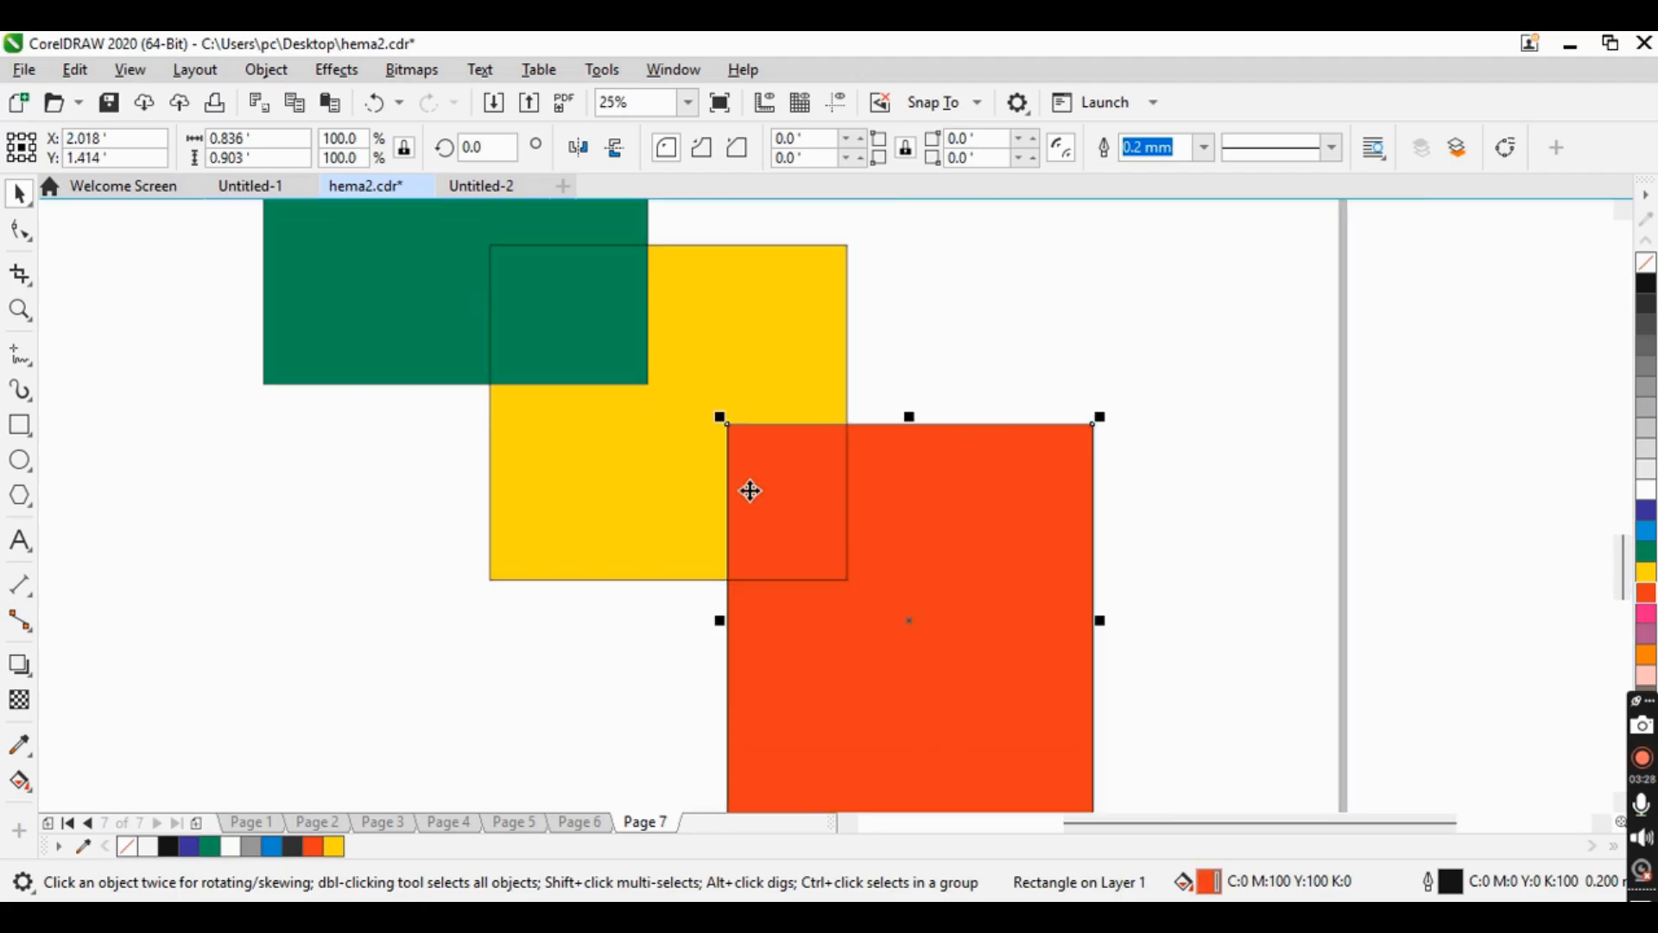
# - Shift the green and red rectangles across each other and the yellow one, leaving the green one at about X 1.056 ft, Y 2.257 ft
pyautogui.moveTo(658, 380); pyautogui.dragTo(880, 308)
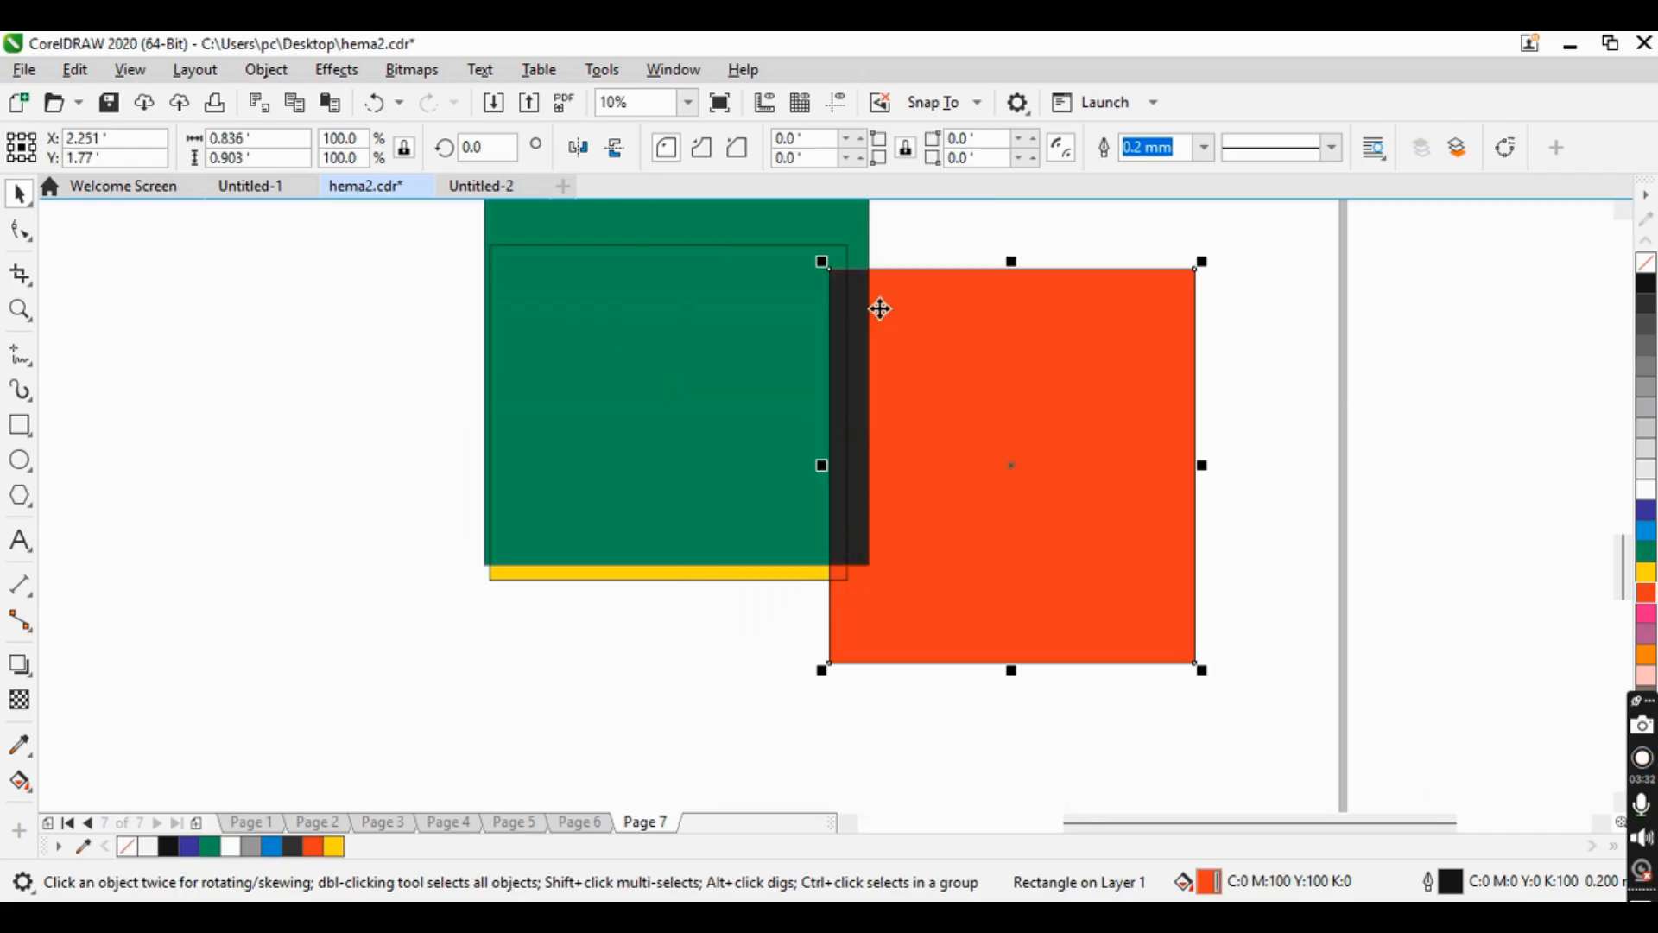
pyautogui.moveTo(941, 499); pyautogui.dragTo(925, 411)
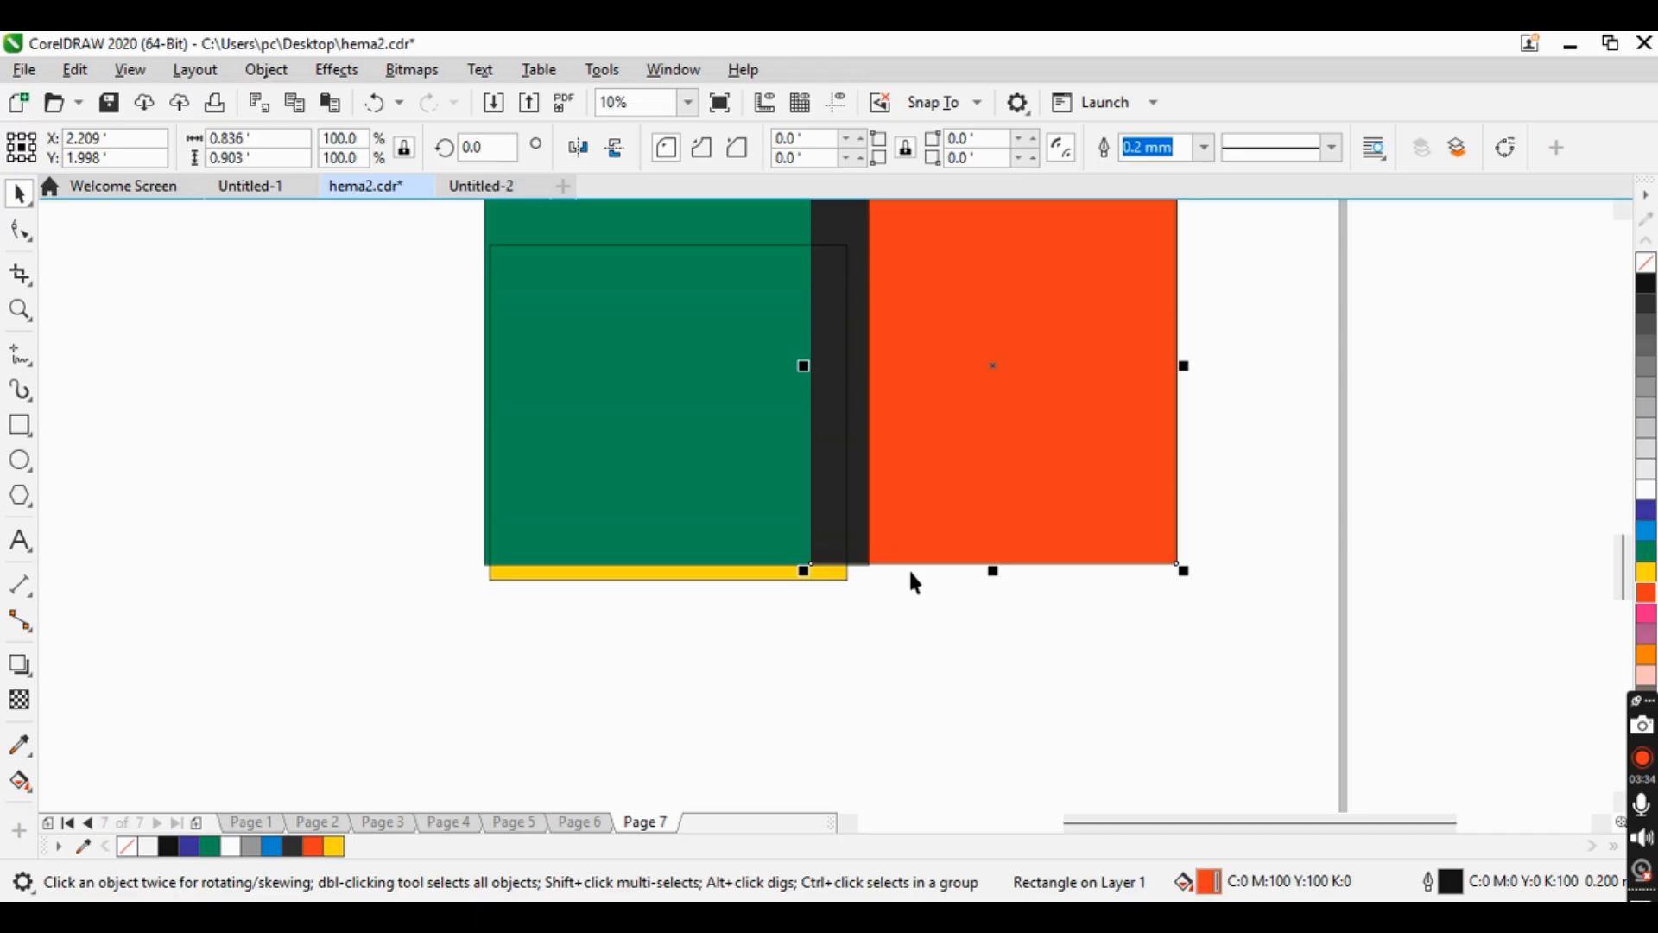
pyautogui.scroll(-1, 916, 584)
pyautogui.moveTo(933, 500); pyautogui.dragTo(898, 674)
pyautogui.click(753, 451)
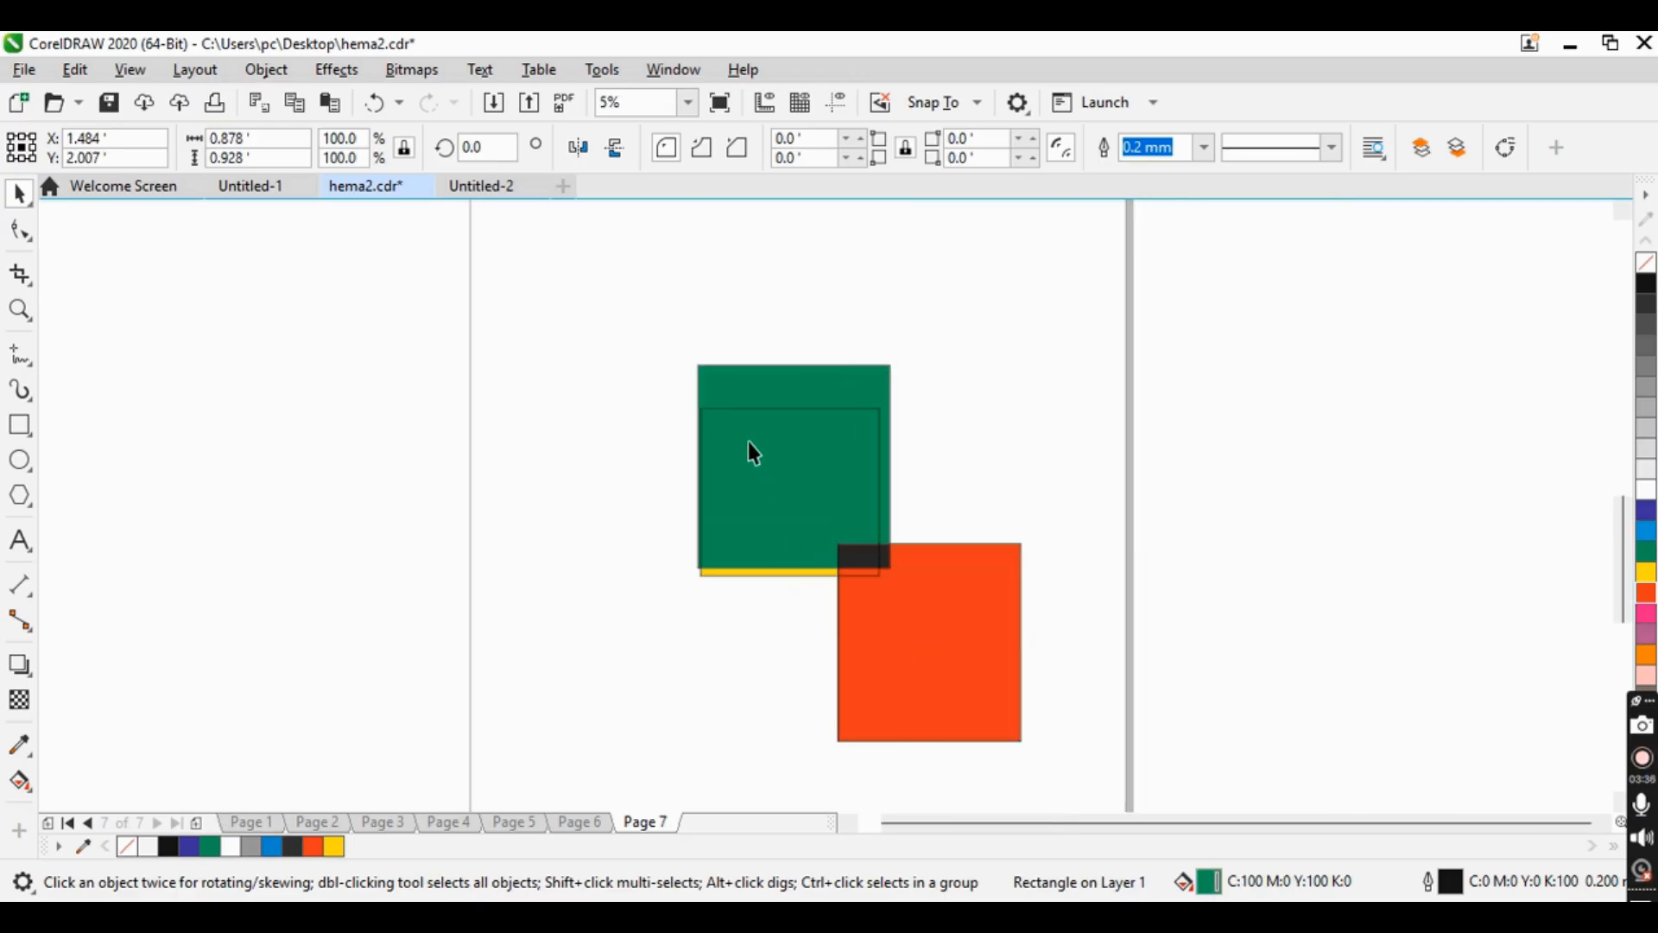
pyautogui.moveTo(749, 444); pyautogui.dragTo(658, 390)
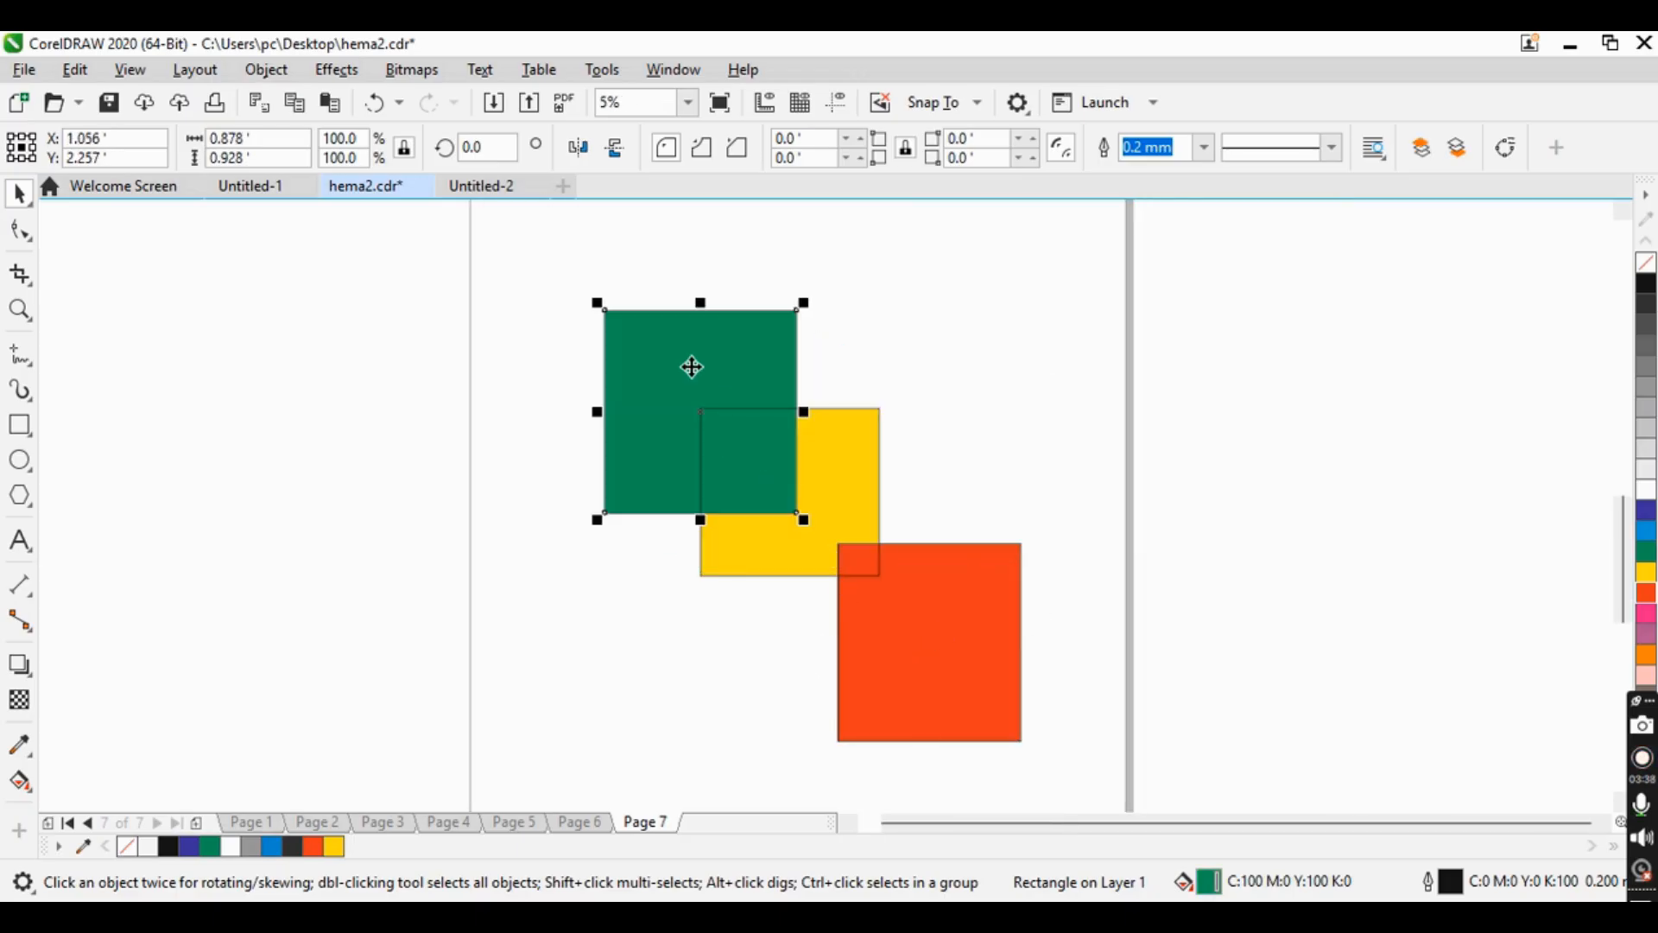
pyautogui.rightClick(470, 348)
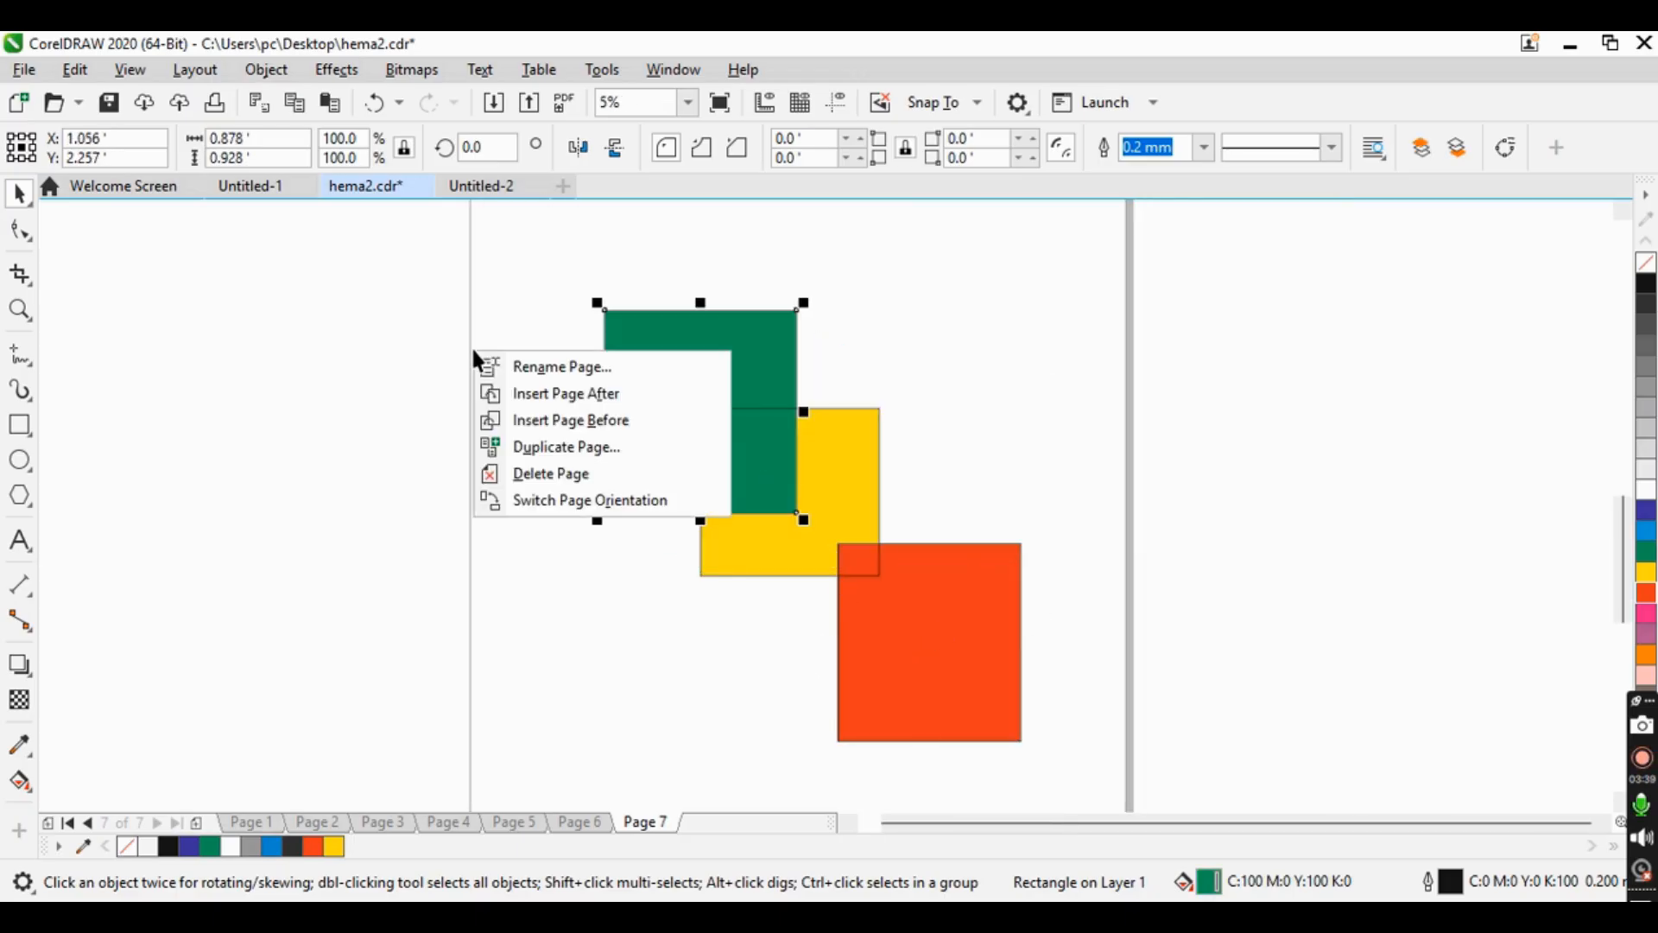
pyautogui.click(433, 574)
pyautogui.rightClick(264, 420)
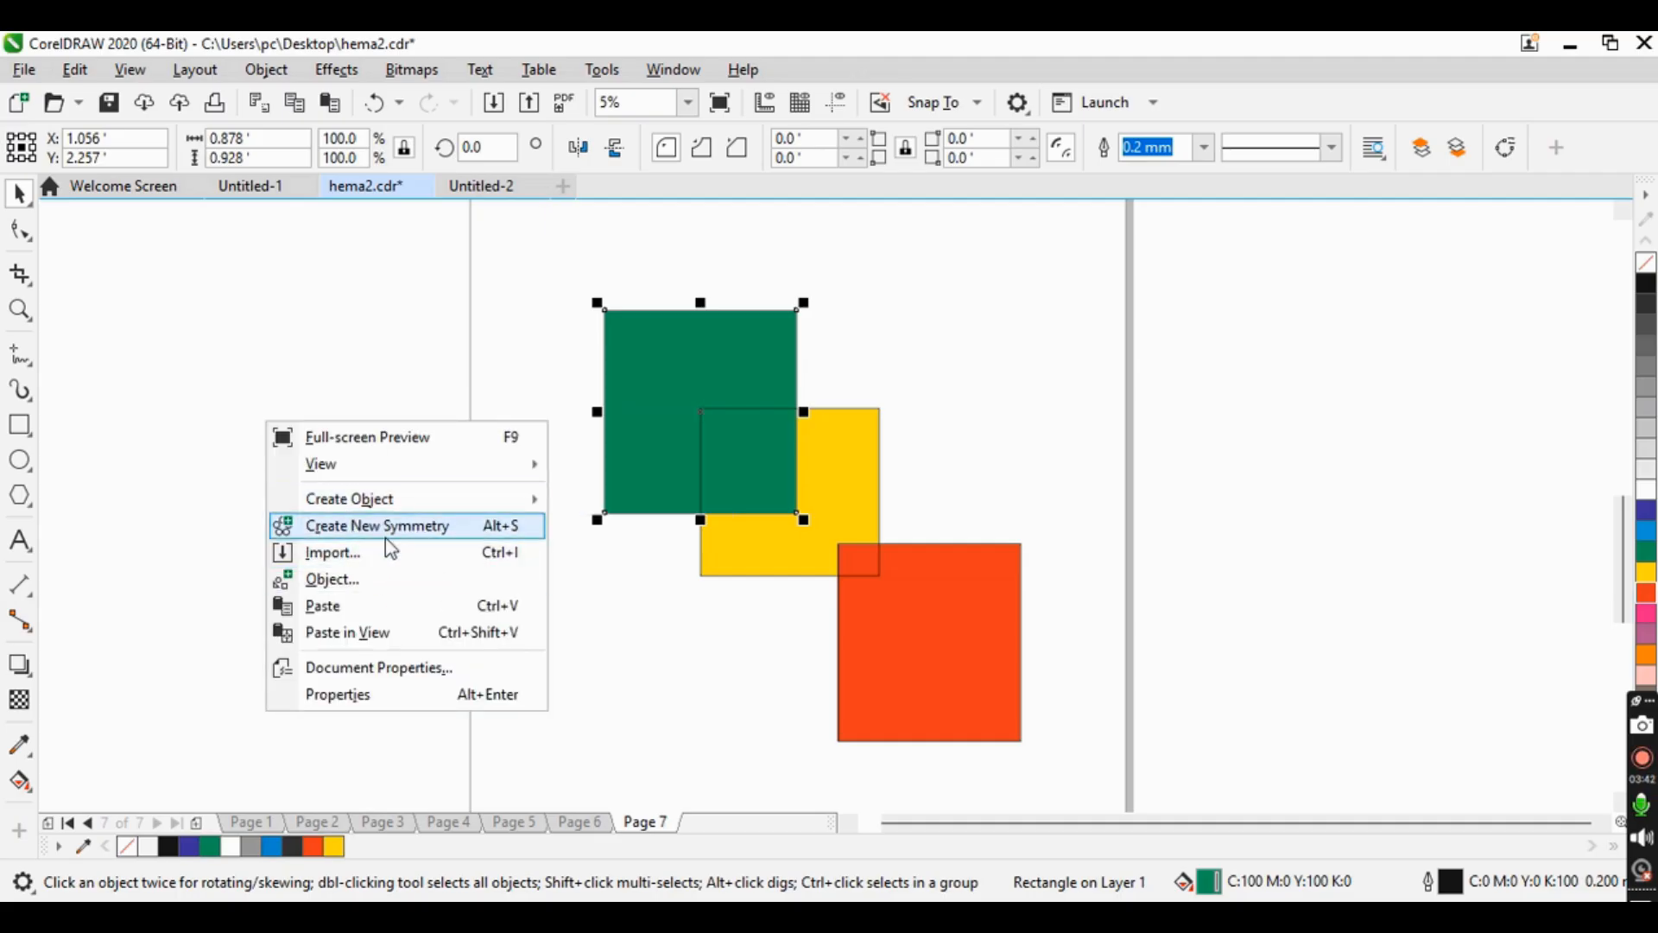
pyautogui.click(392, 558)
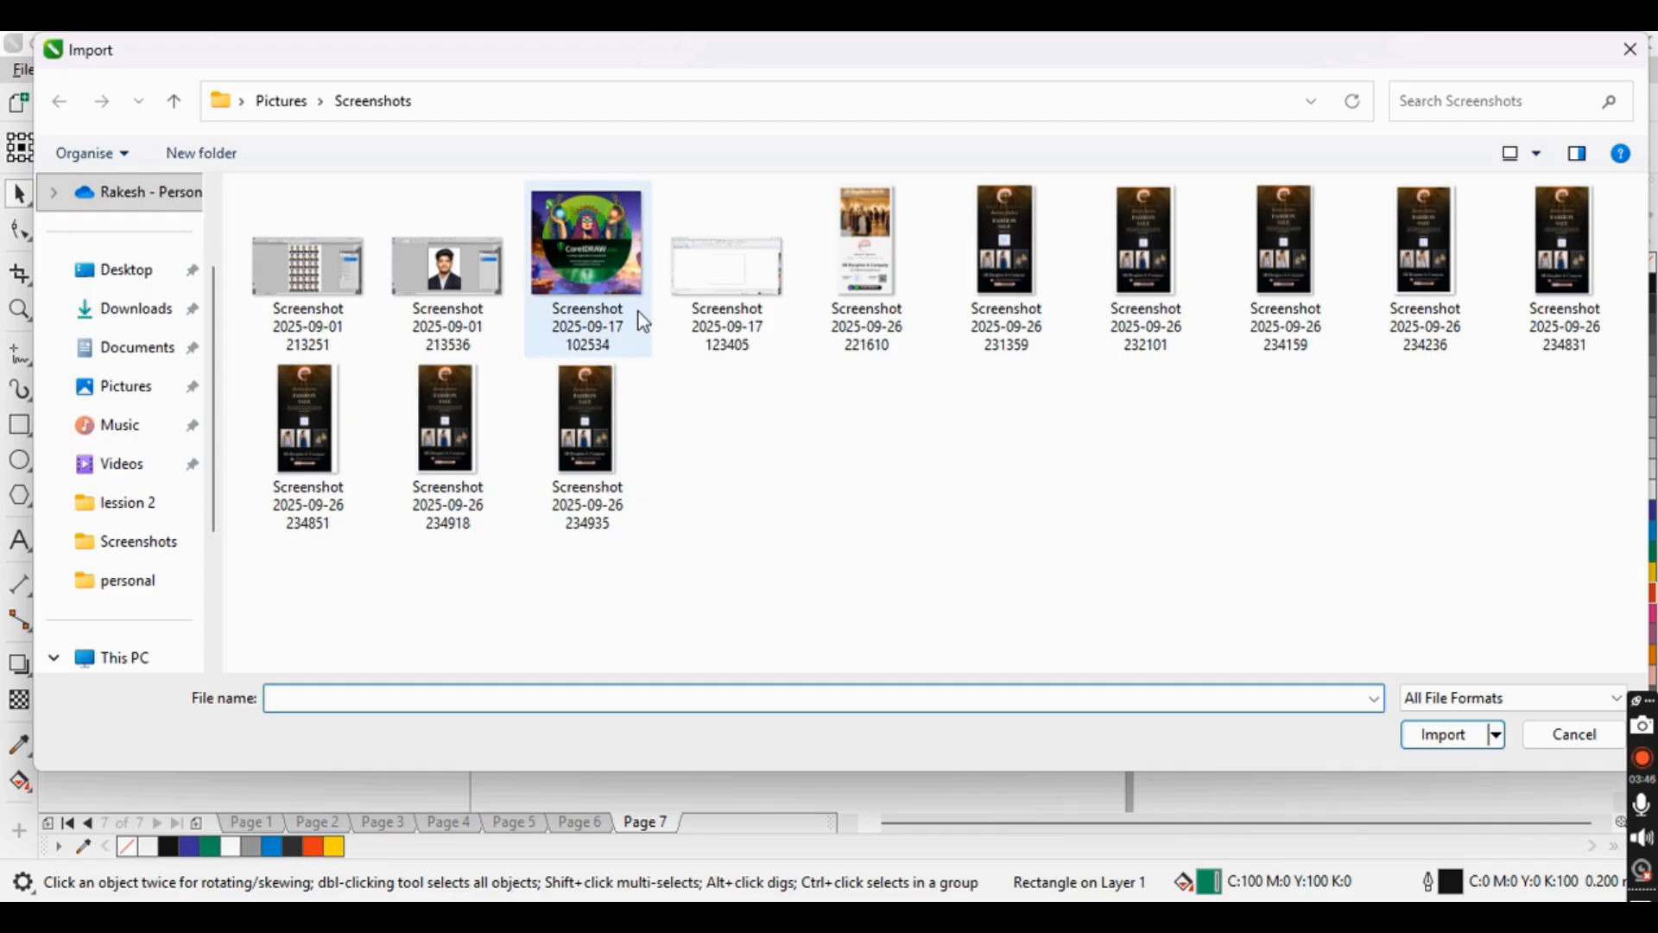
pyautogui.click(608, 236)
pyautogui.click(1444, 735)
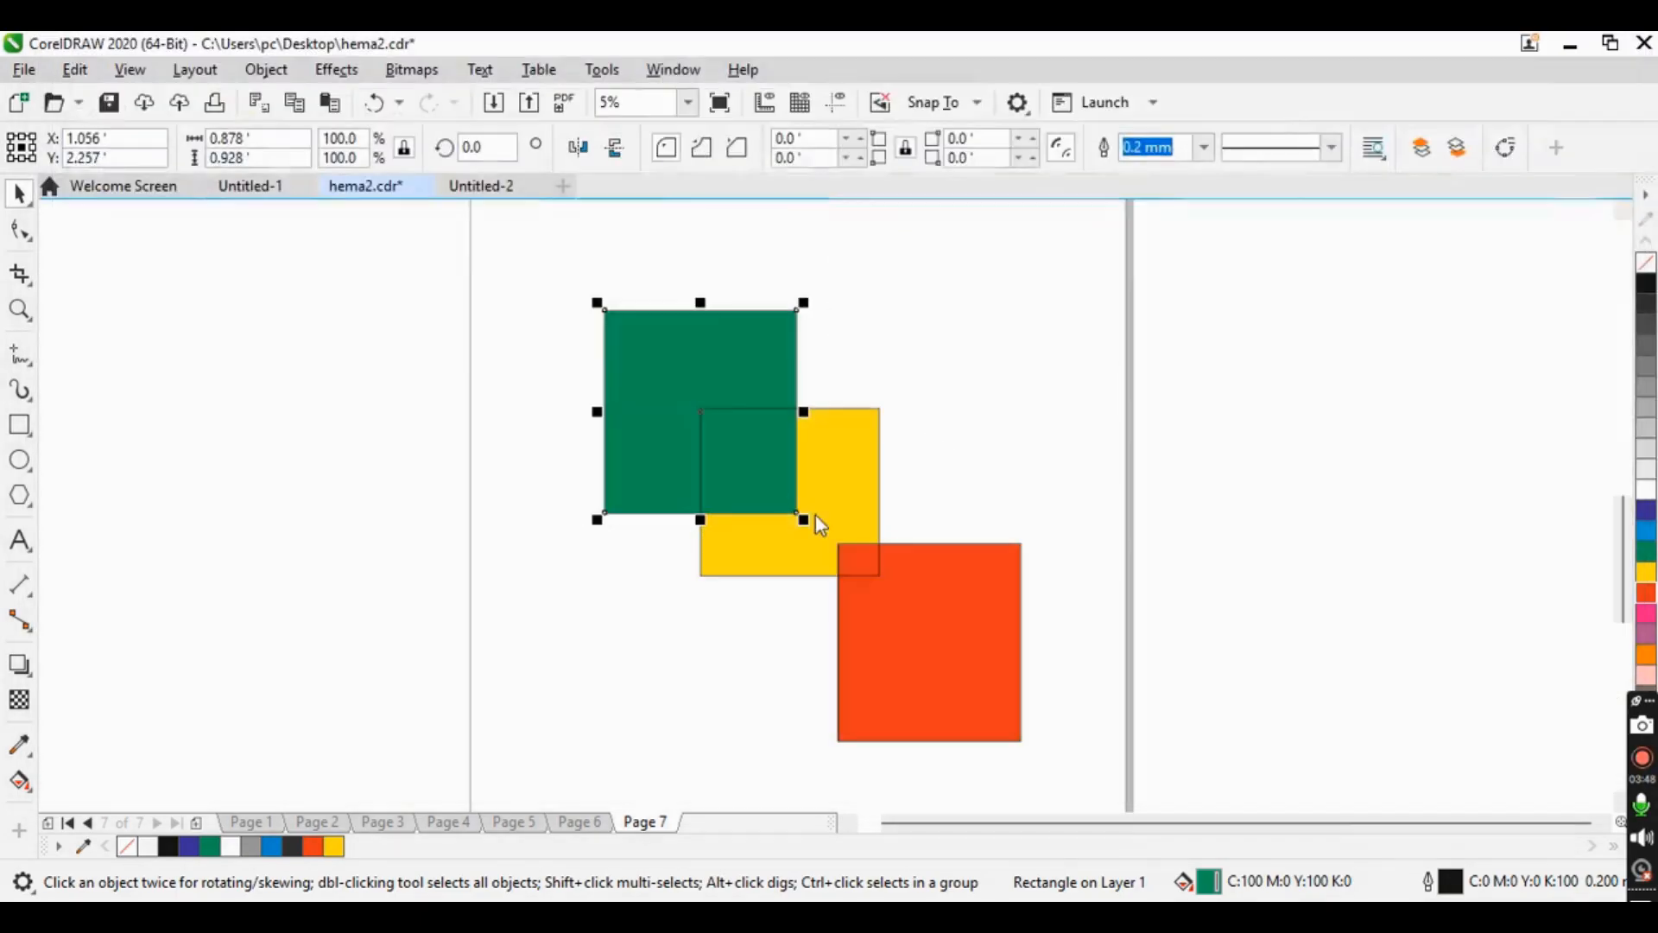
pyautogui.click(607, 399)
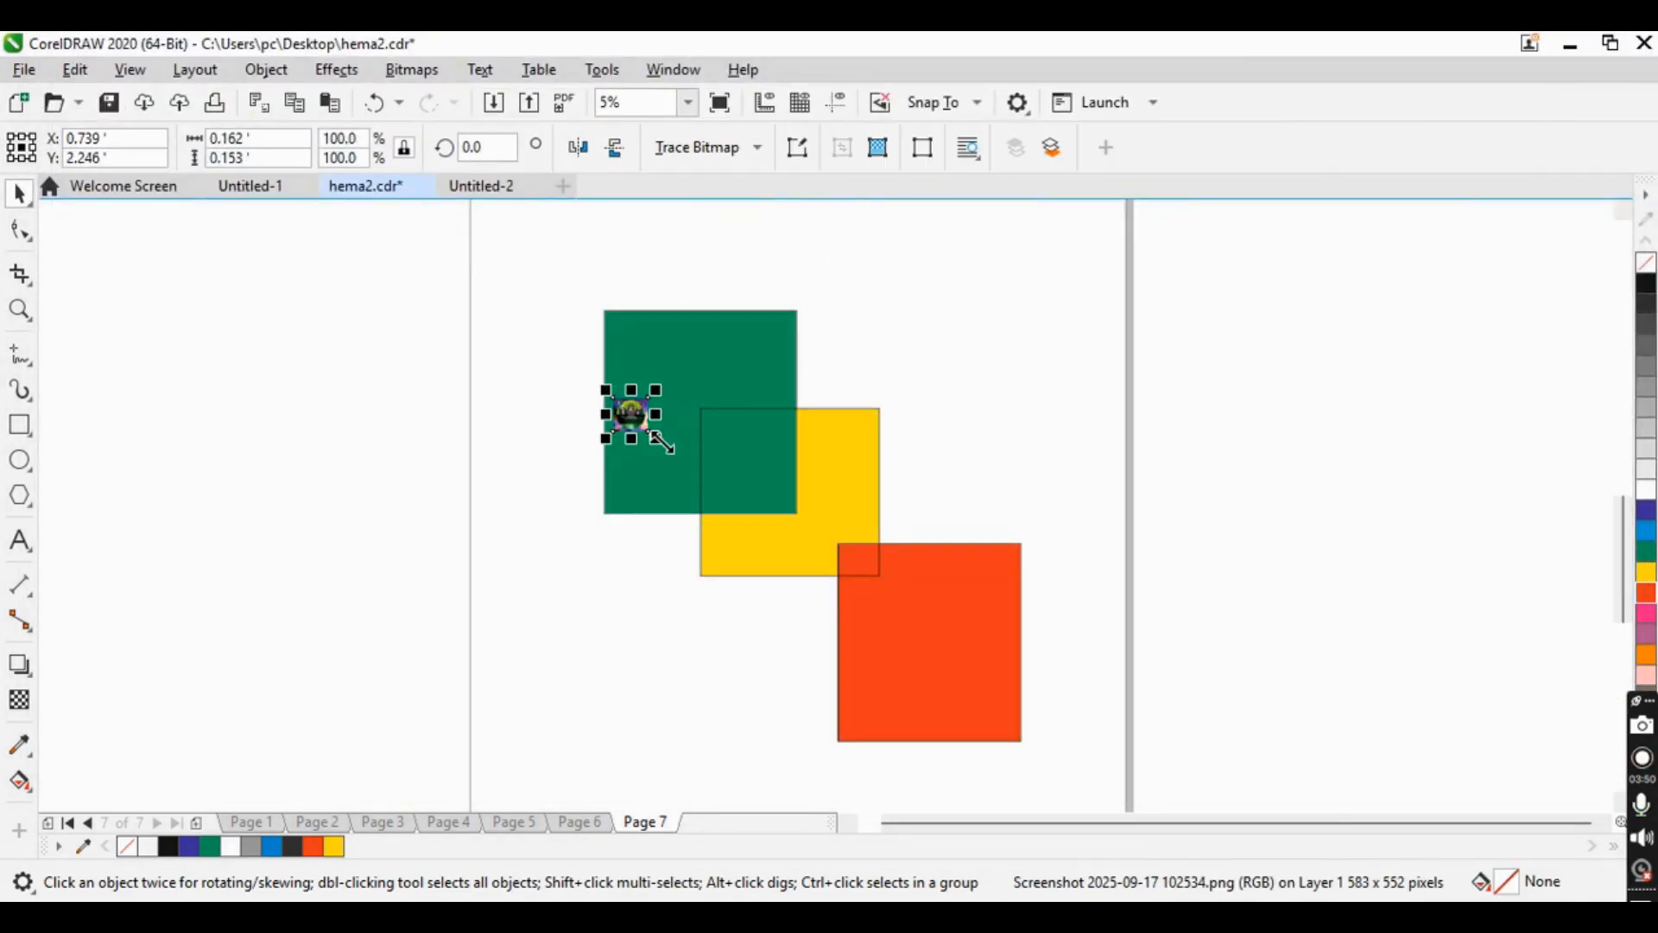
pyautogui.moveTo(661, 443); pyautogui.dragTo(889, 647)
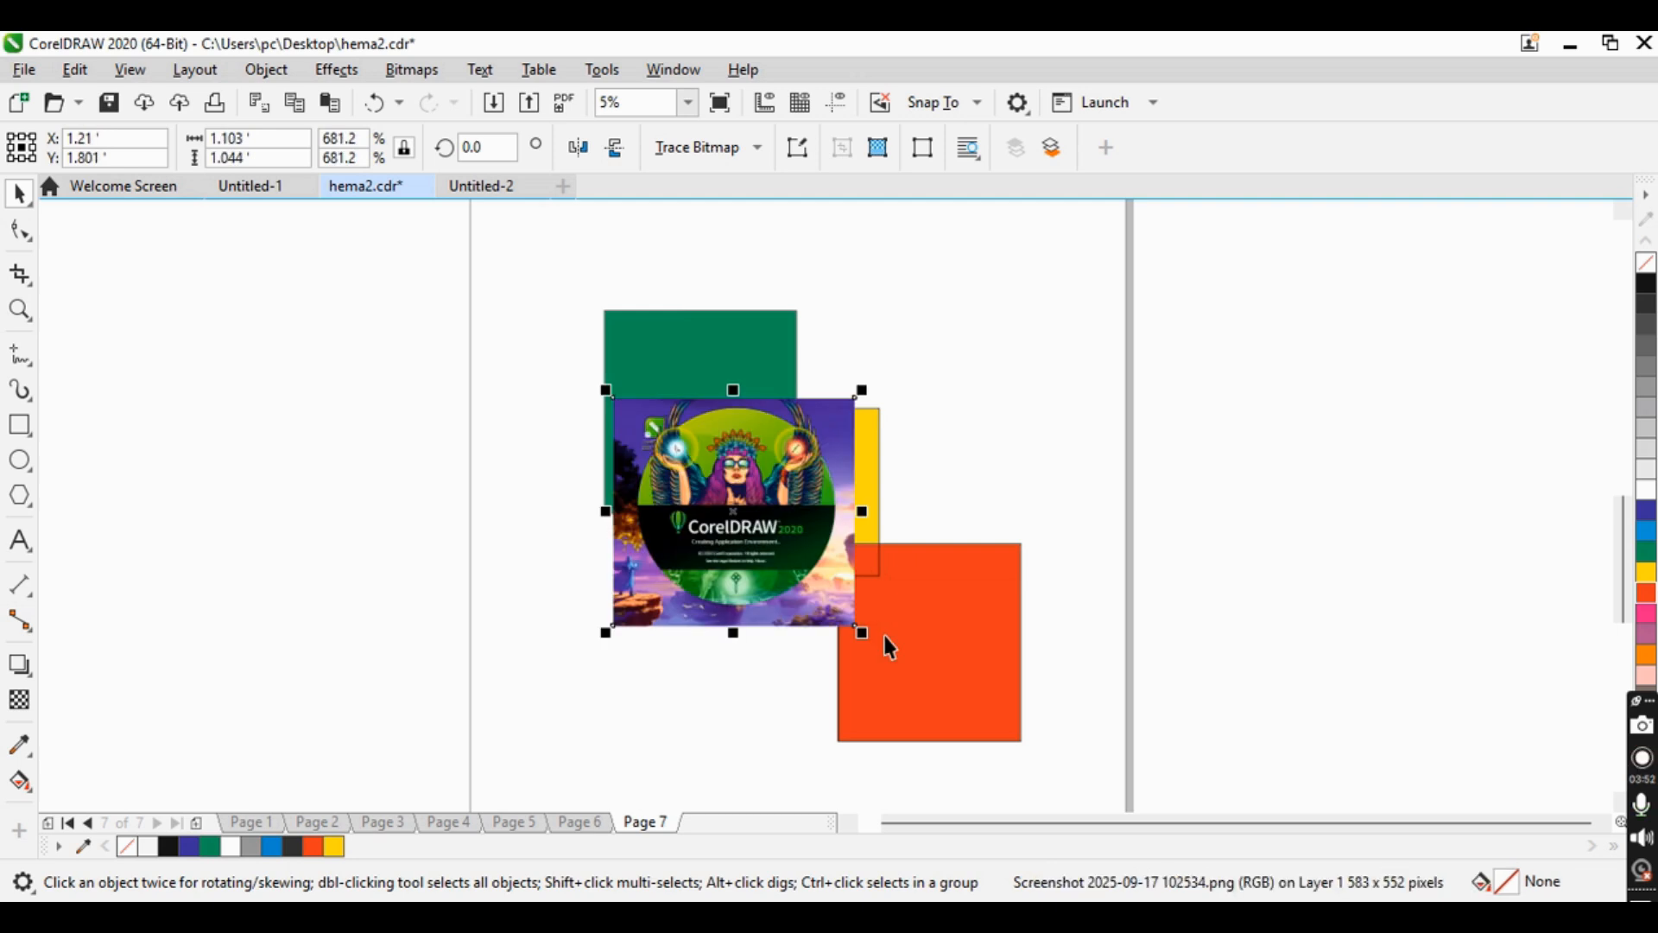
# - Send the imported CorelDRAW splash image behind the rectangles and look closely at how their colours overprint it
pyautogui.rightClick(811, 539)
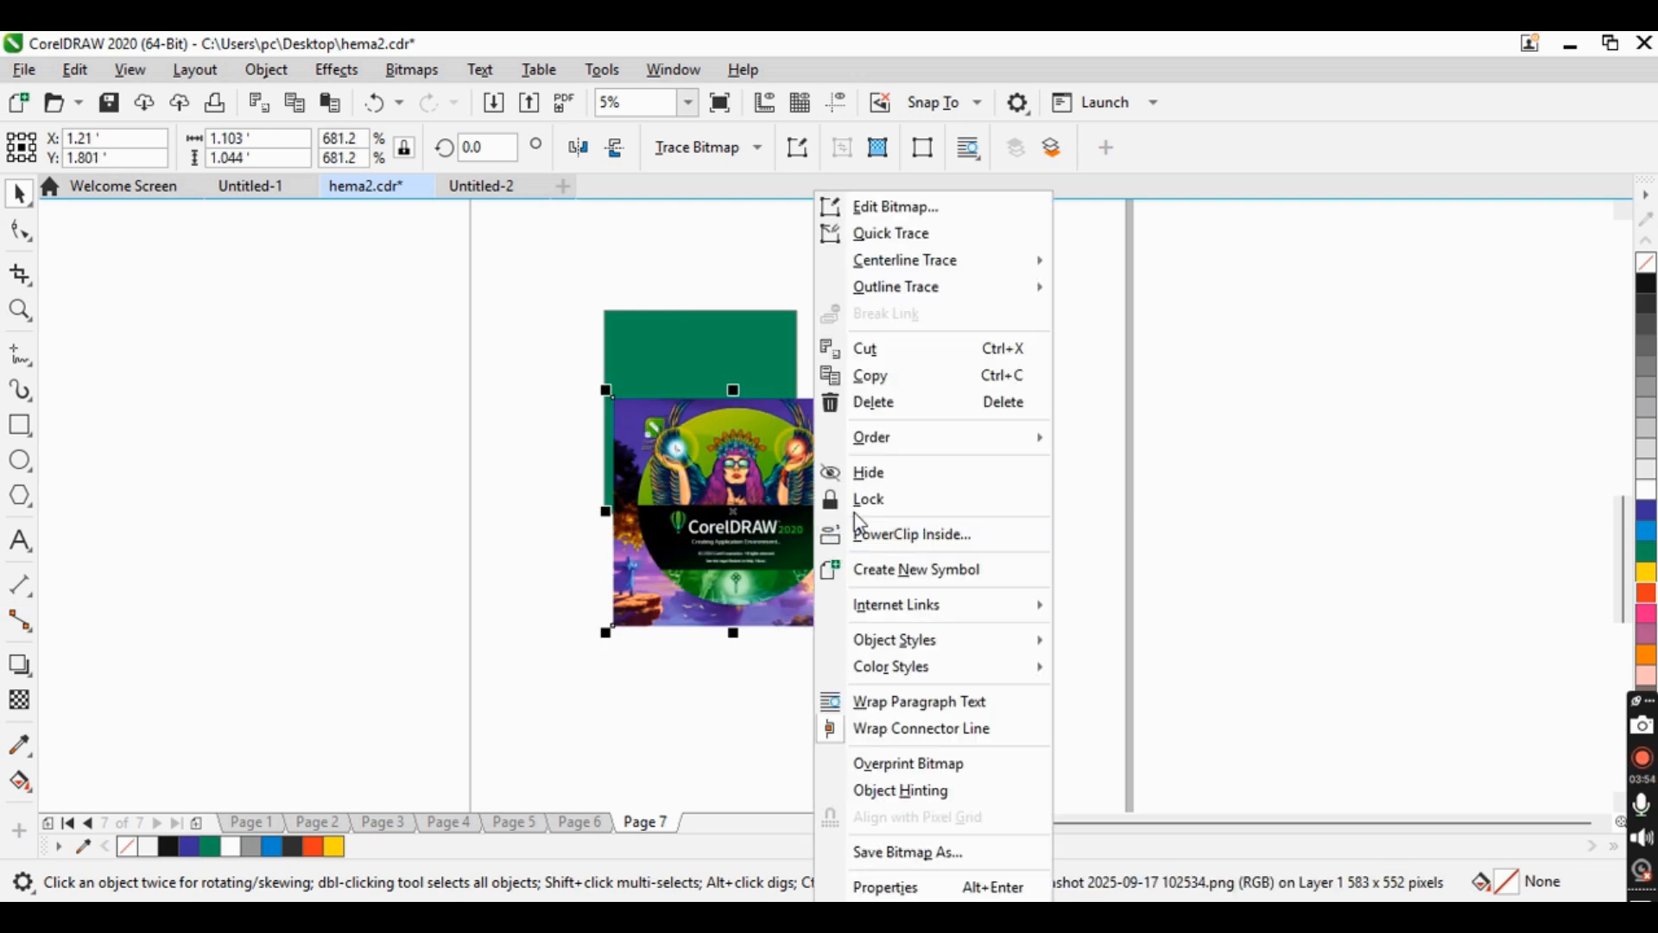
pyautogui.moveTo(914, 438)
pyautogui.click(1183, 469)
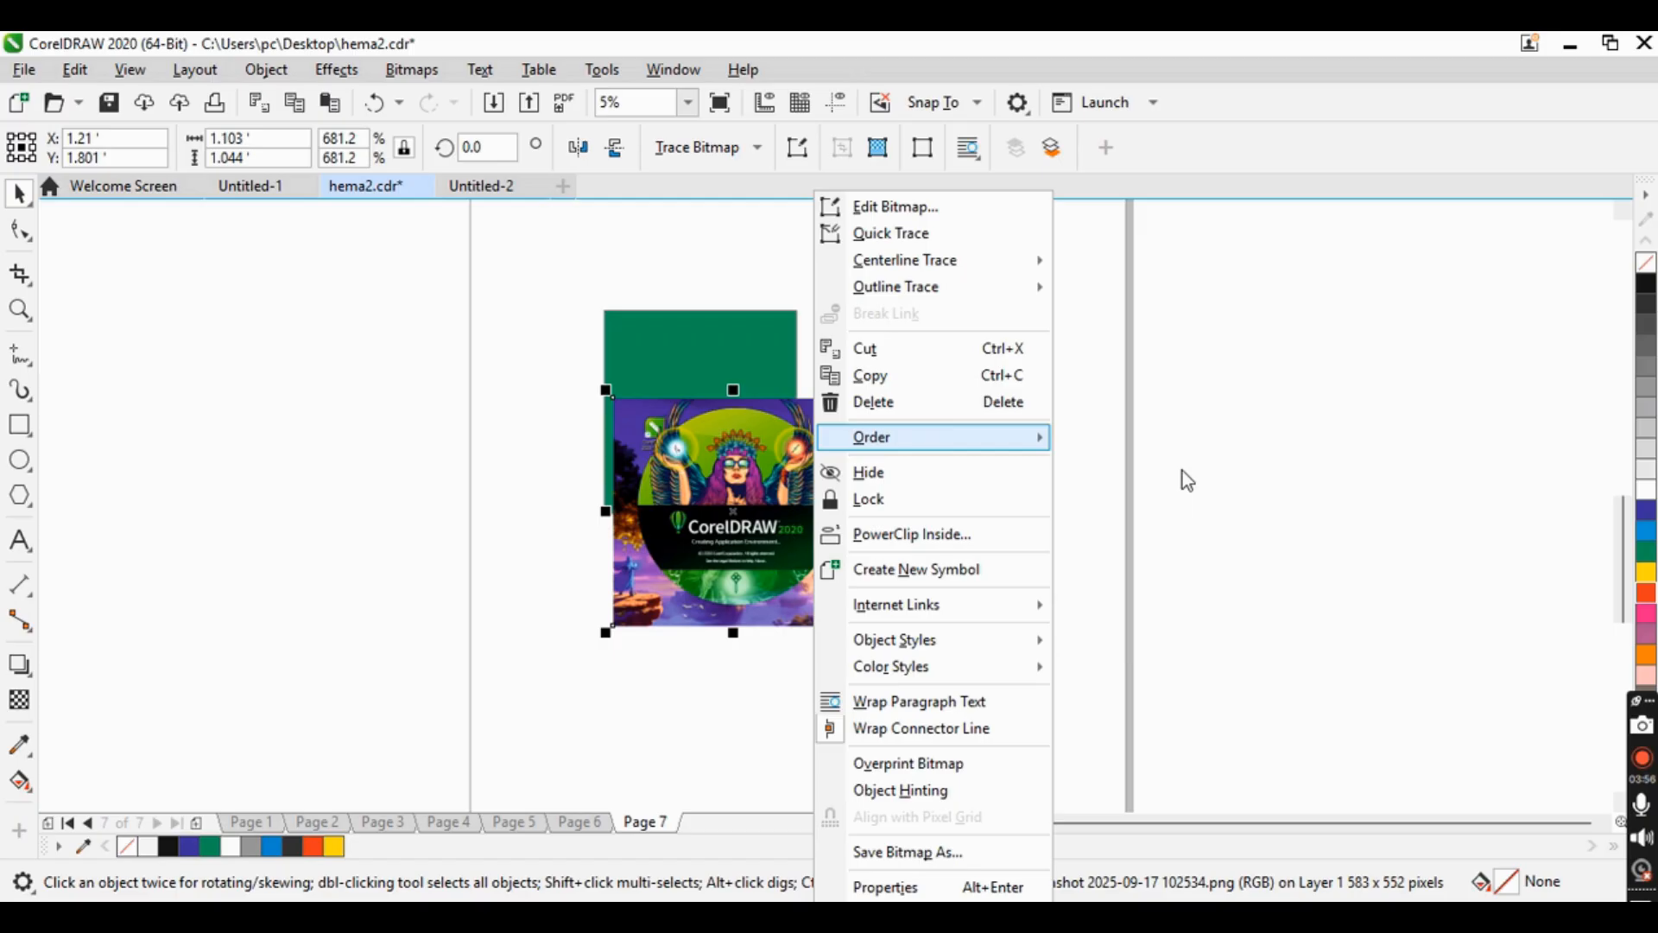
pyautogui.click(1147, 472)
pyautogui.scroll(1, 762, 492)
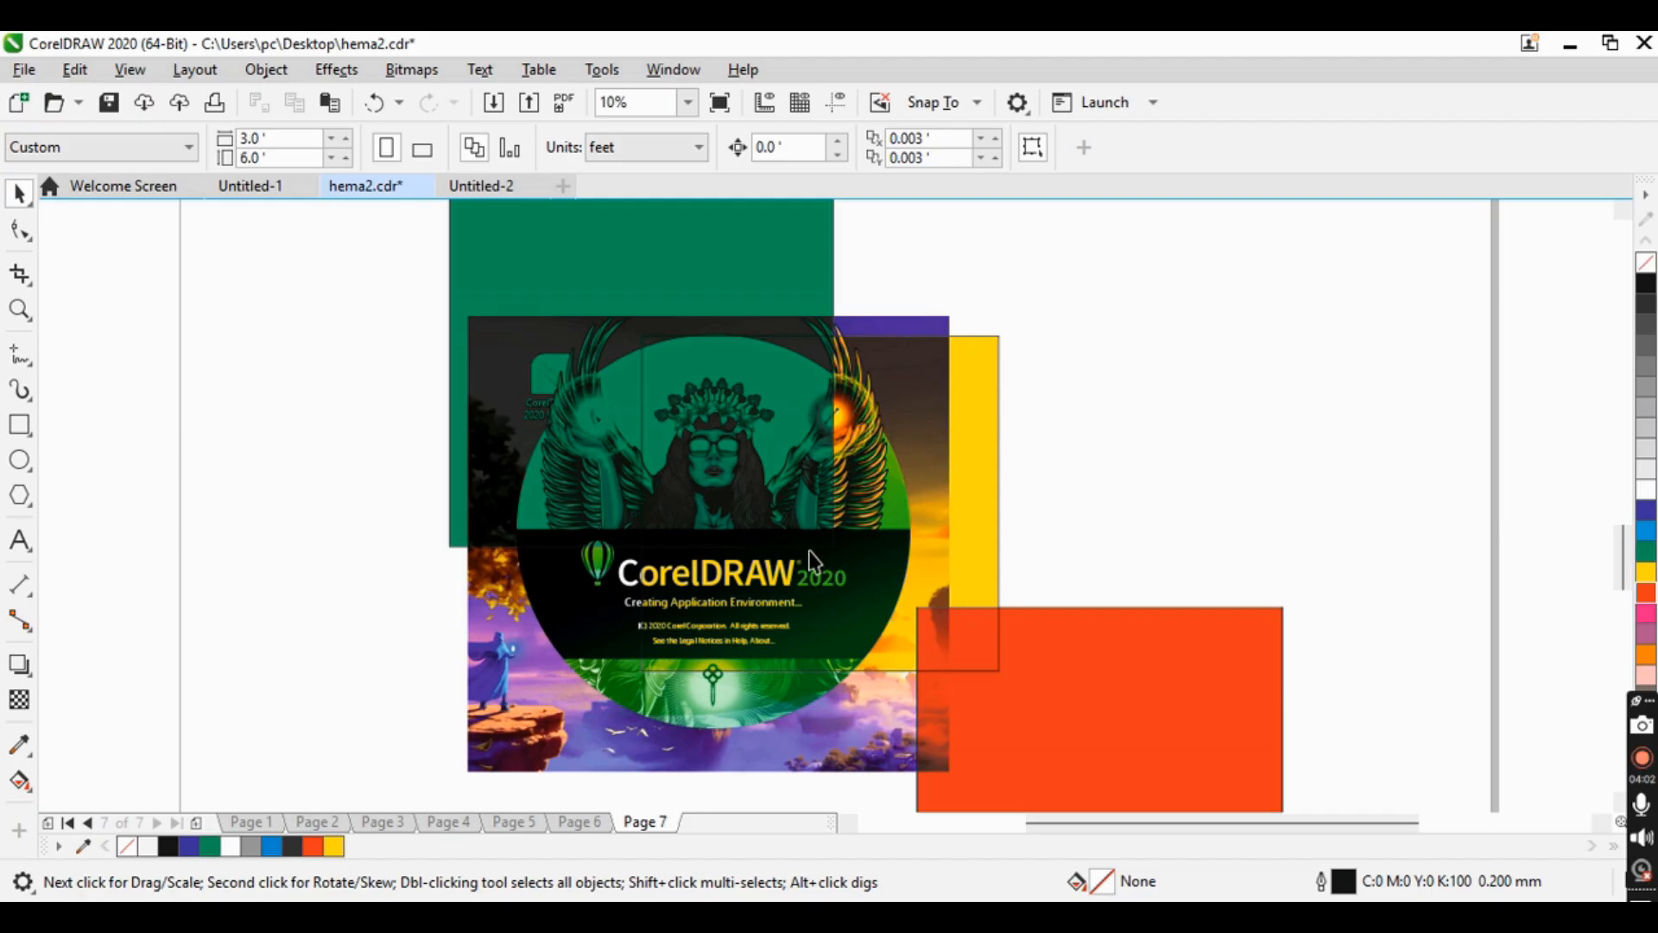
# - Turn off Simulate Overprints and delete the three rectangles together with the imported image from Page 7
pyautogui.click(129, 71)
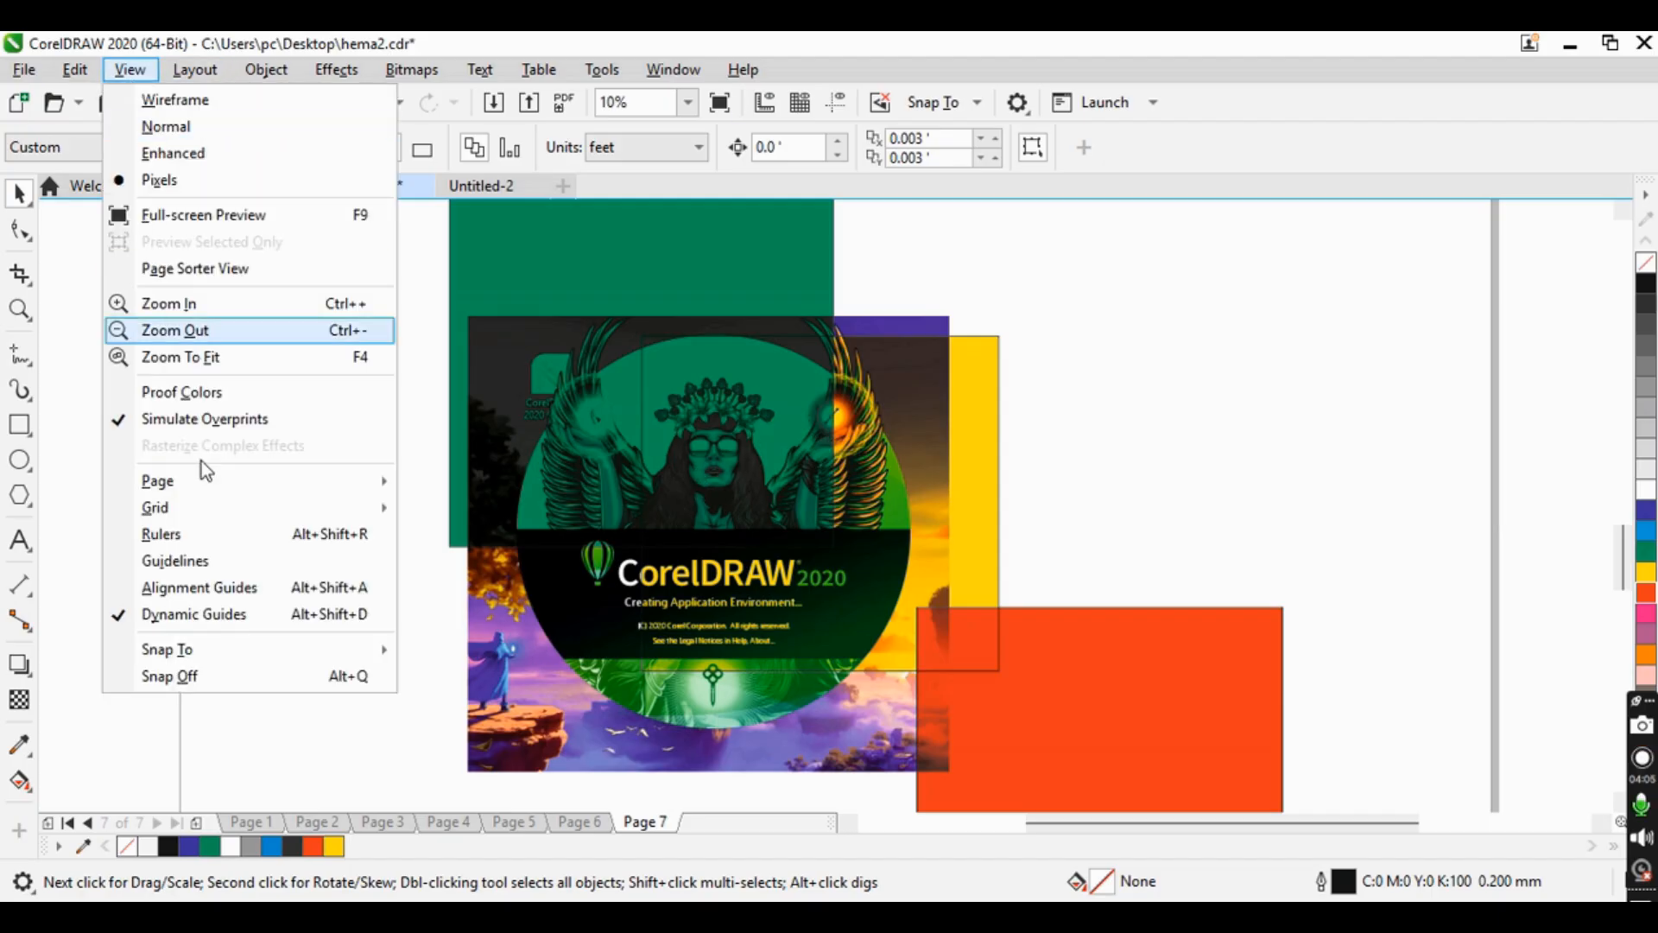
pyautogui.click(227, 422)
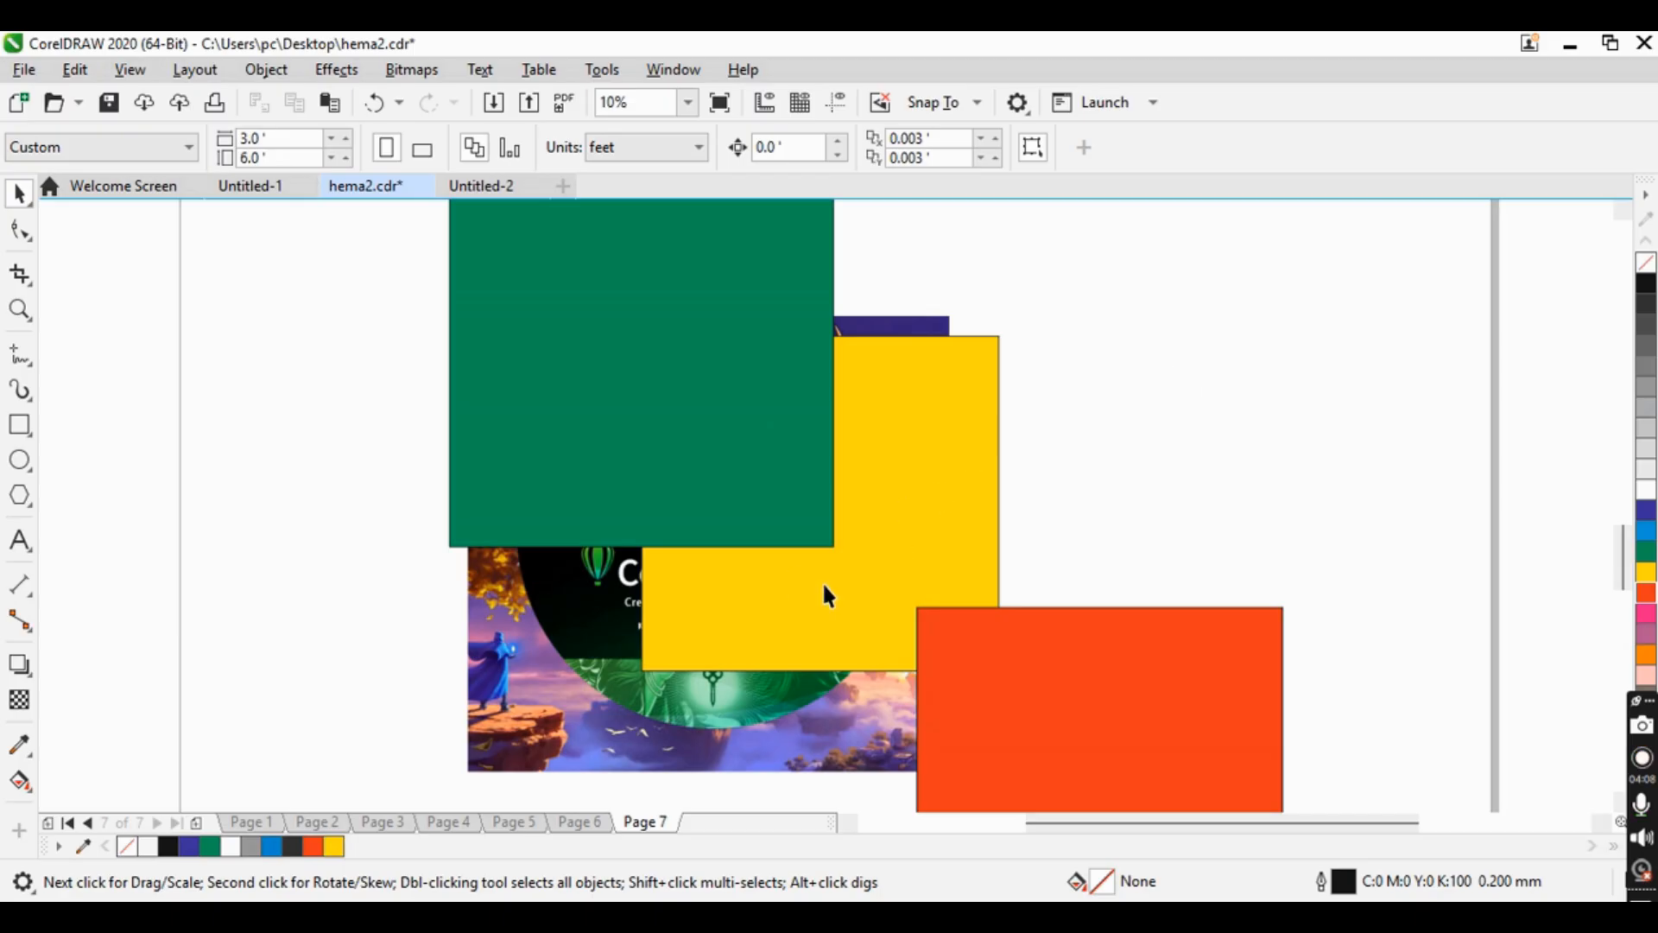
pyautogui.scroll(-2, 823, 582)
pyautogui.moveTo(492, 296); pyautogui.dragTo(1347, 848)
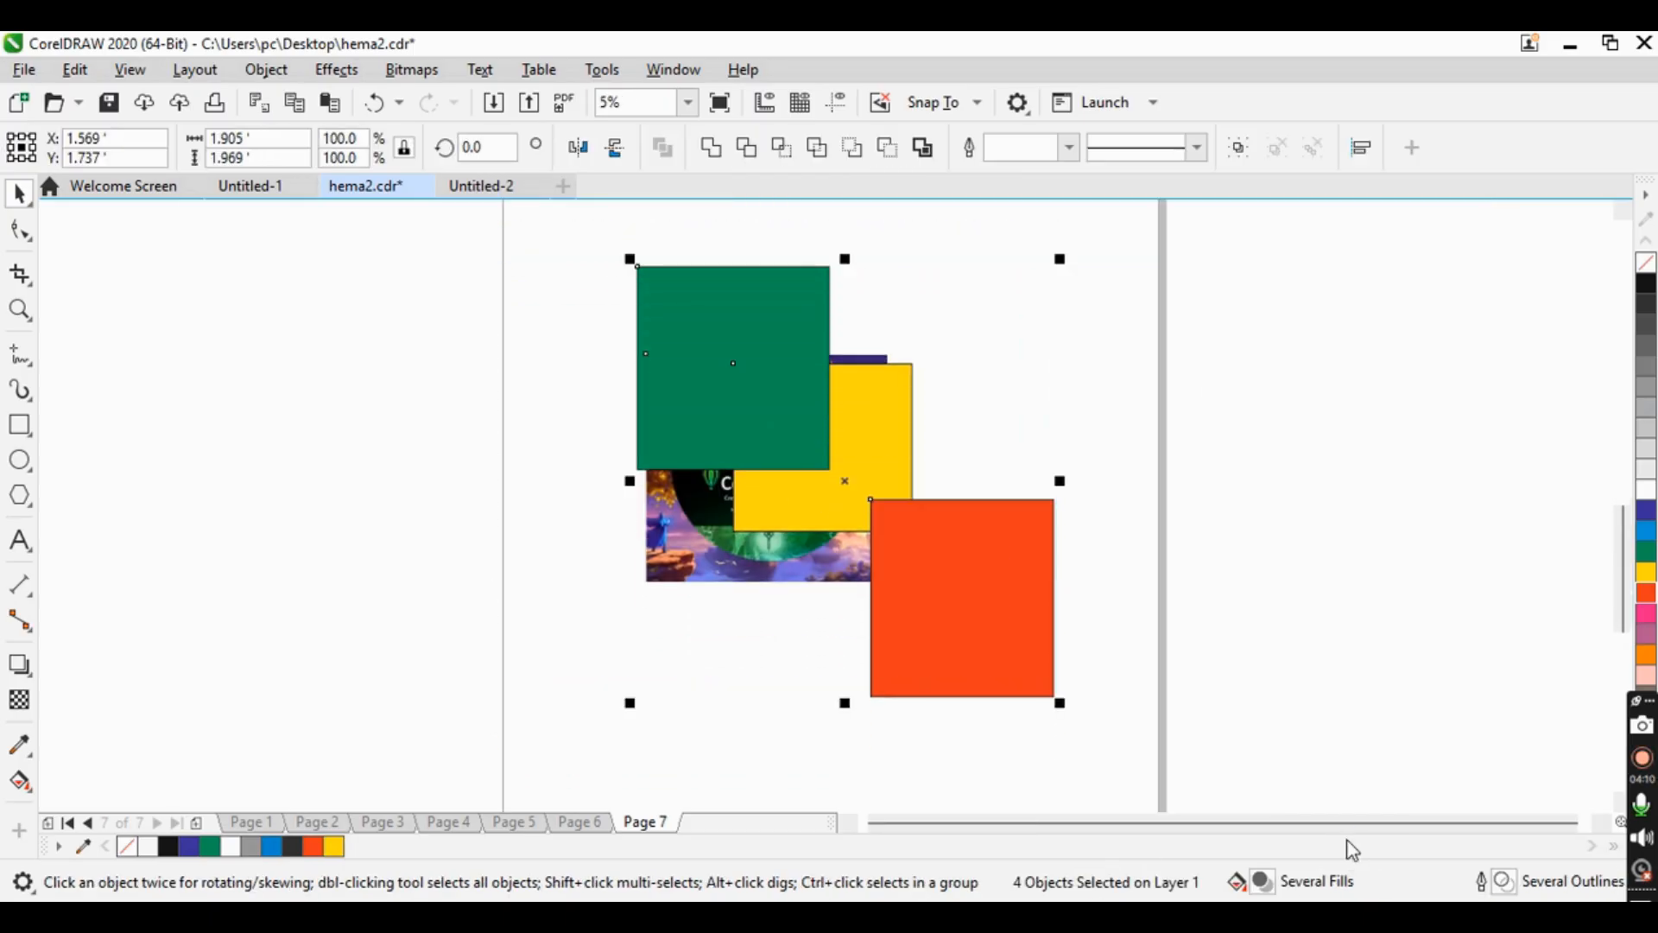
pyautogui.press('Delete')
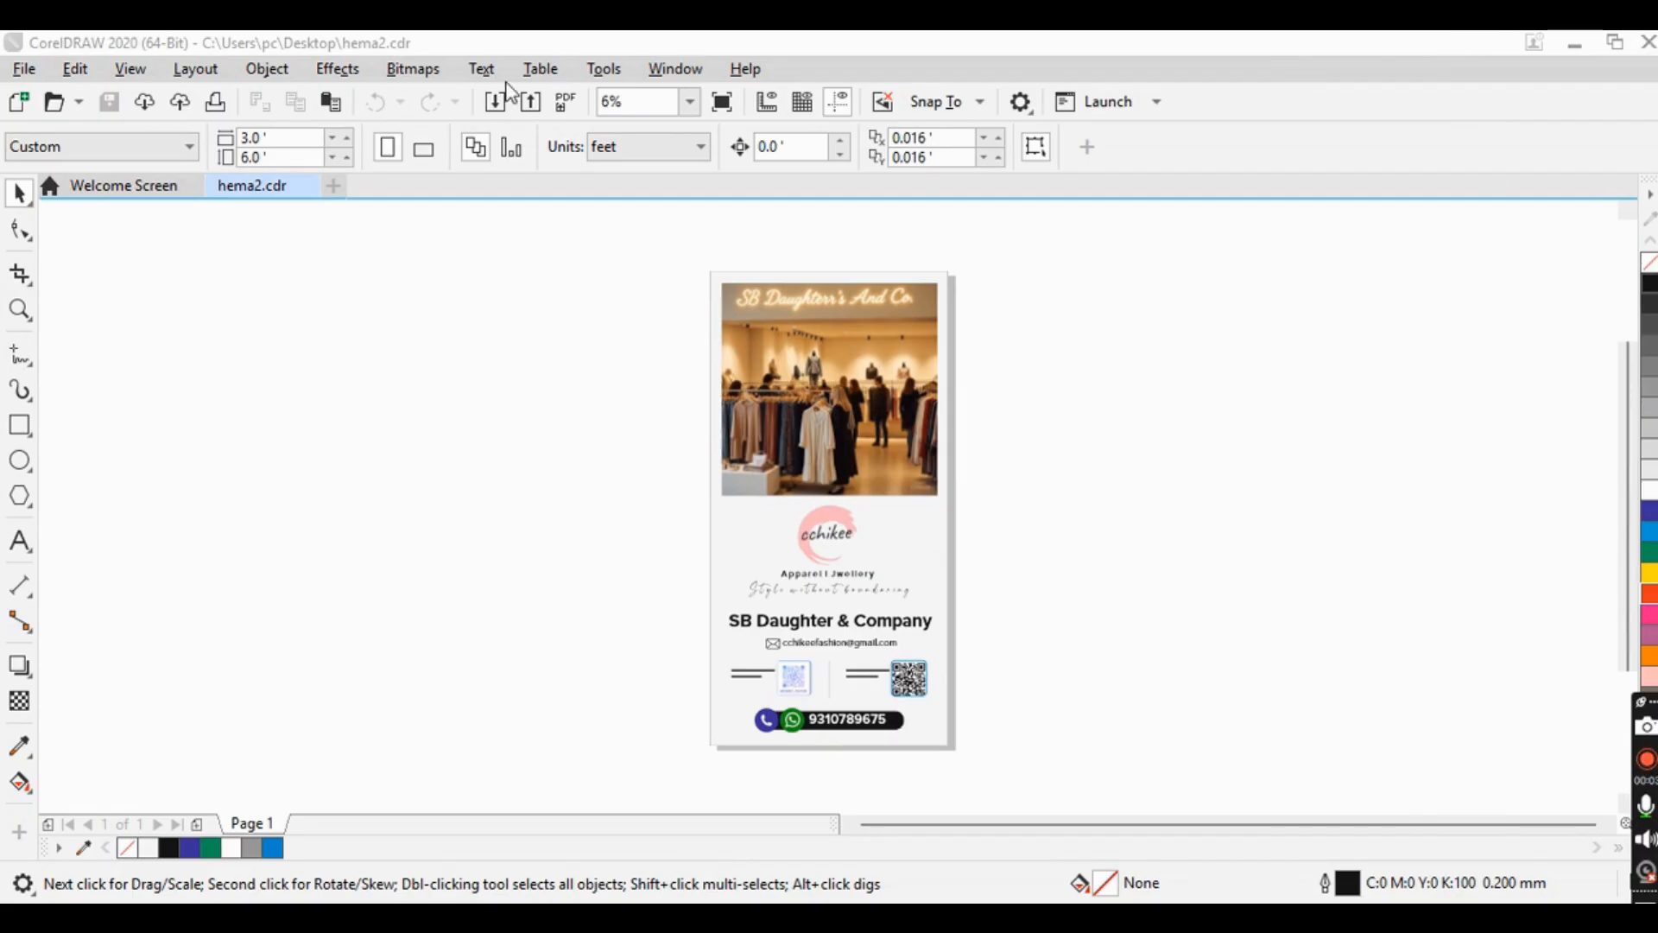
pyautogui.click(131, 69)
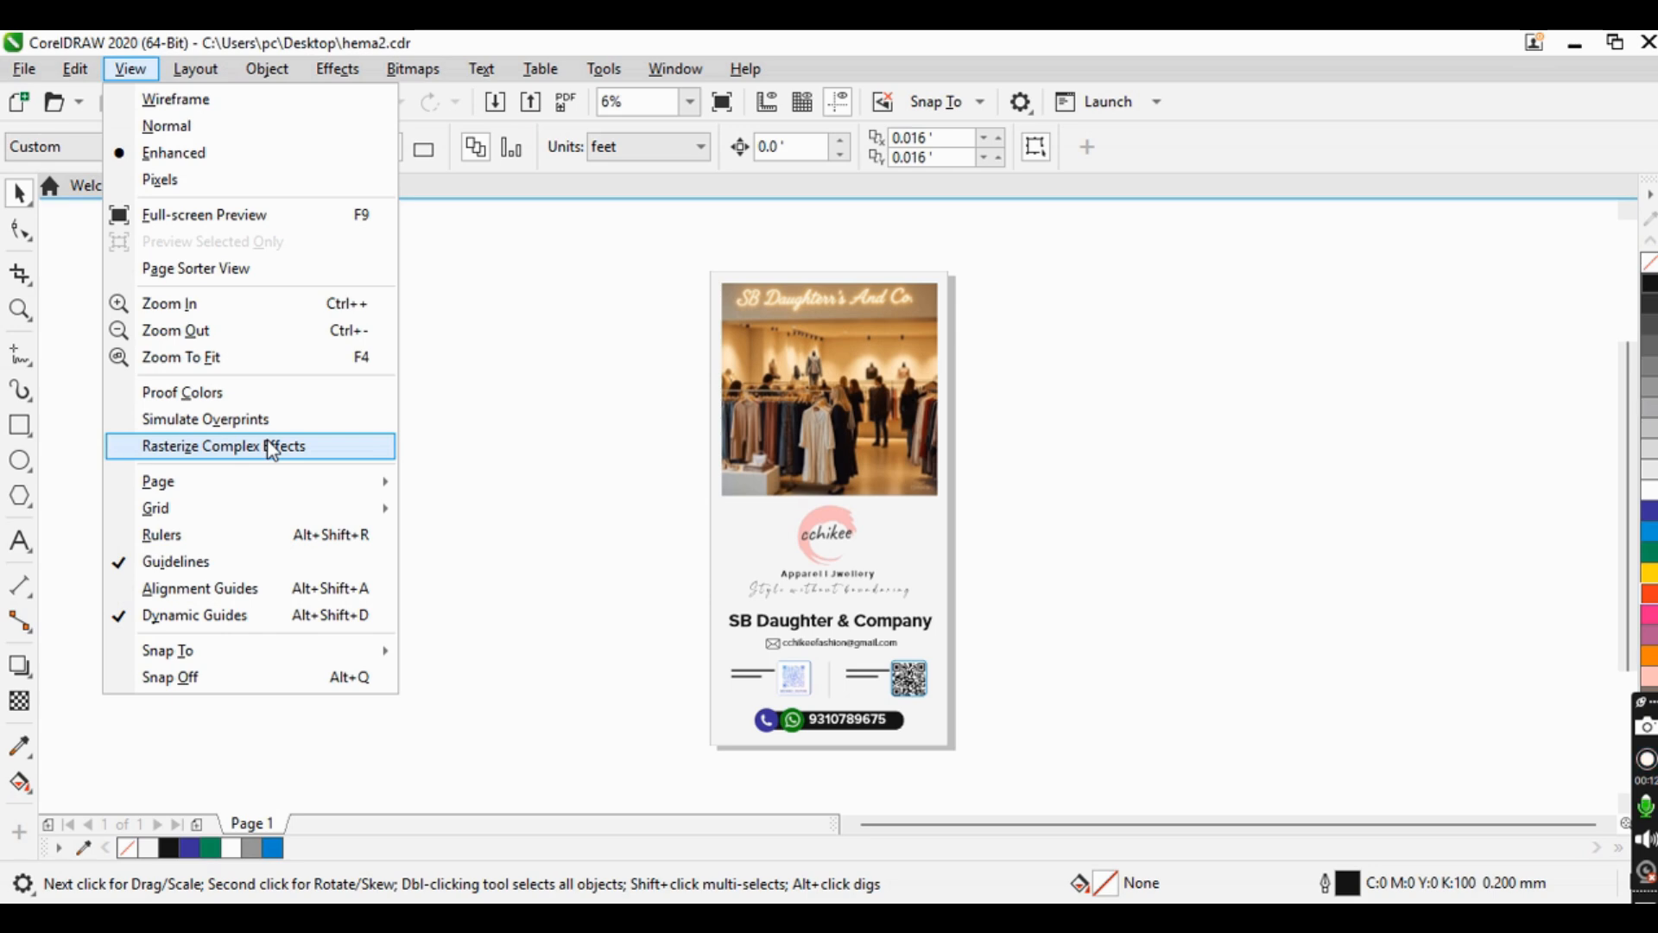
pyautogui.click(441, 432)
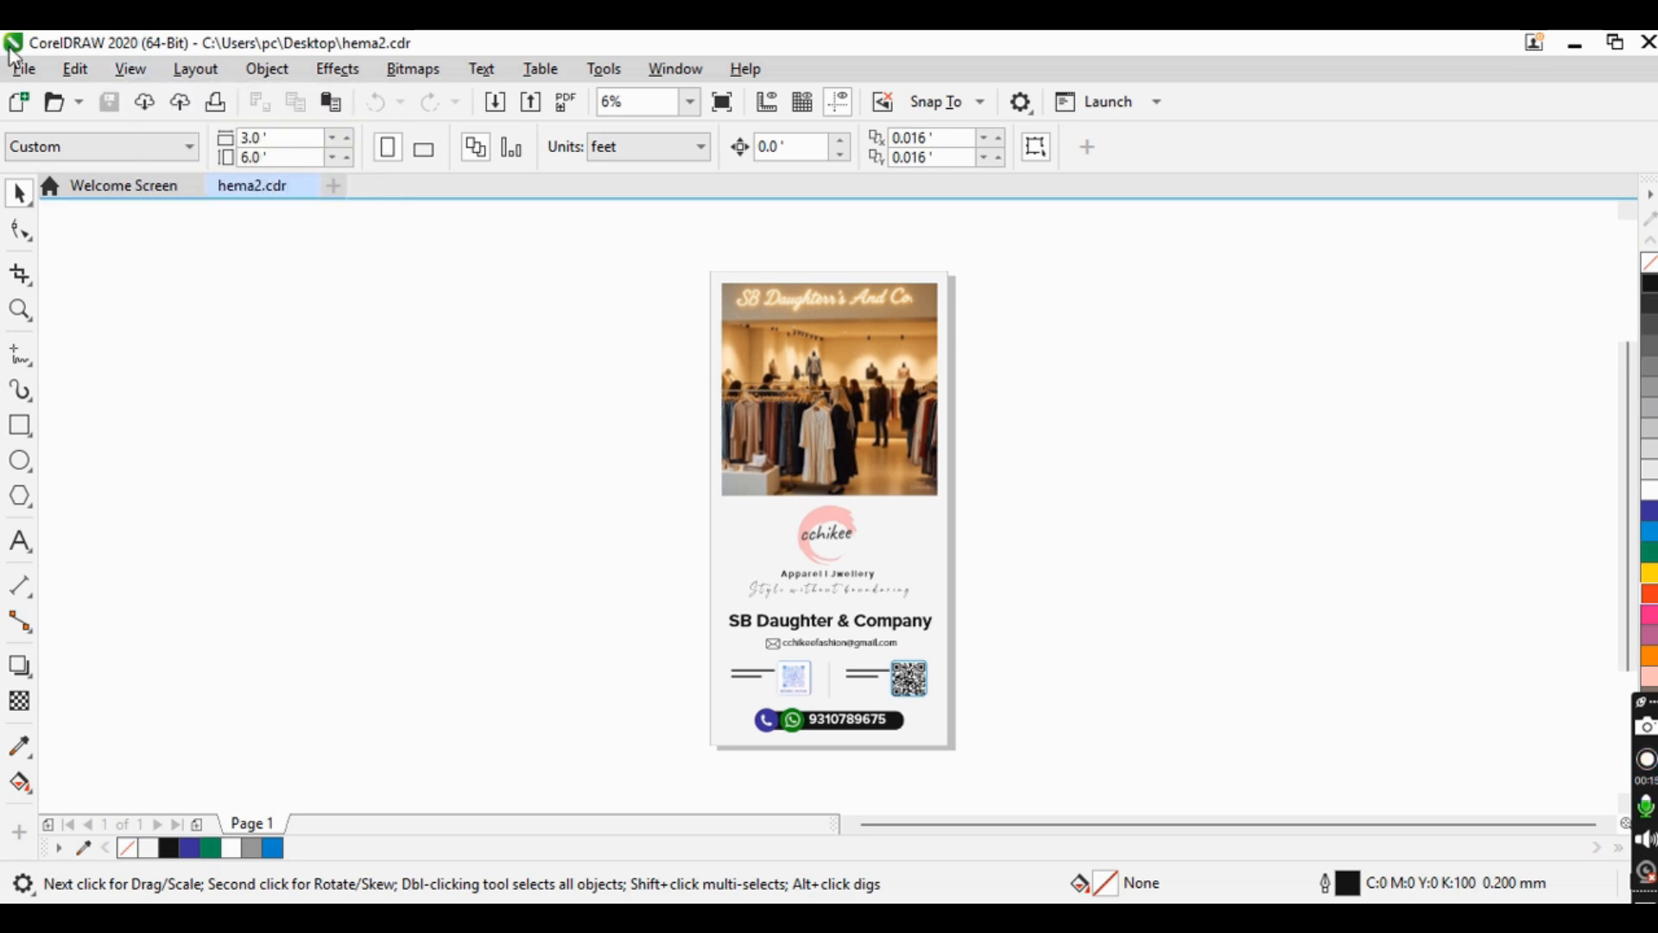
# - Open the Endevour drawing from the Downloads folder
pyautogui.click(54, 103)
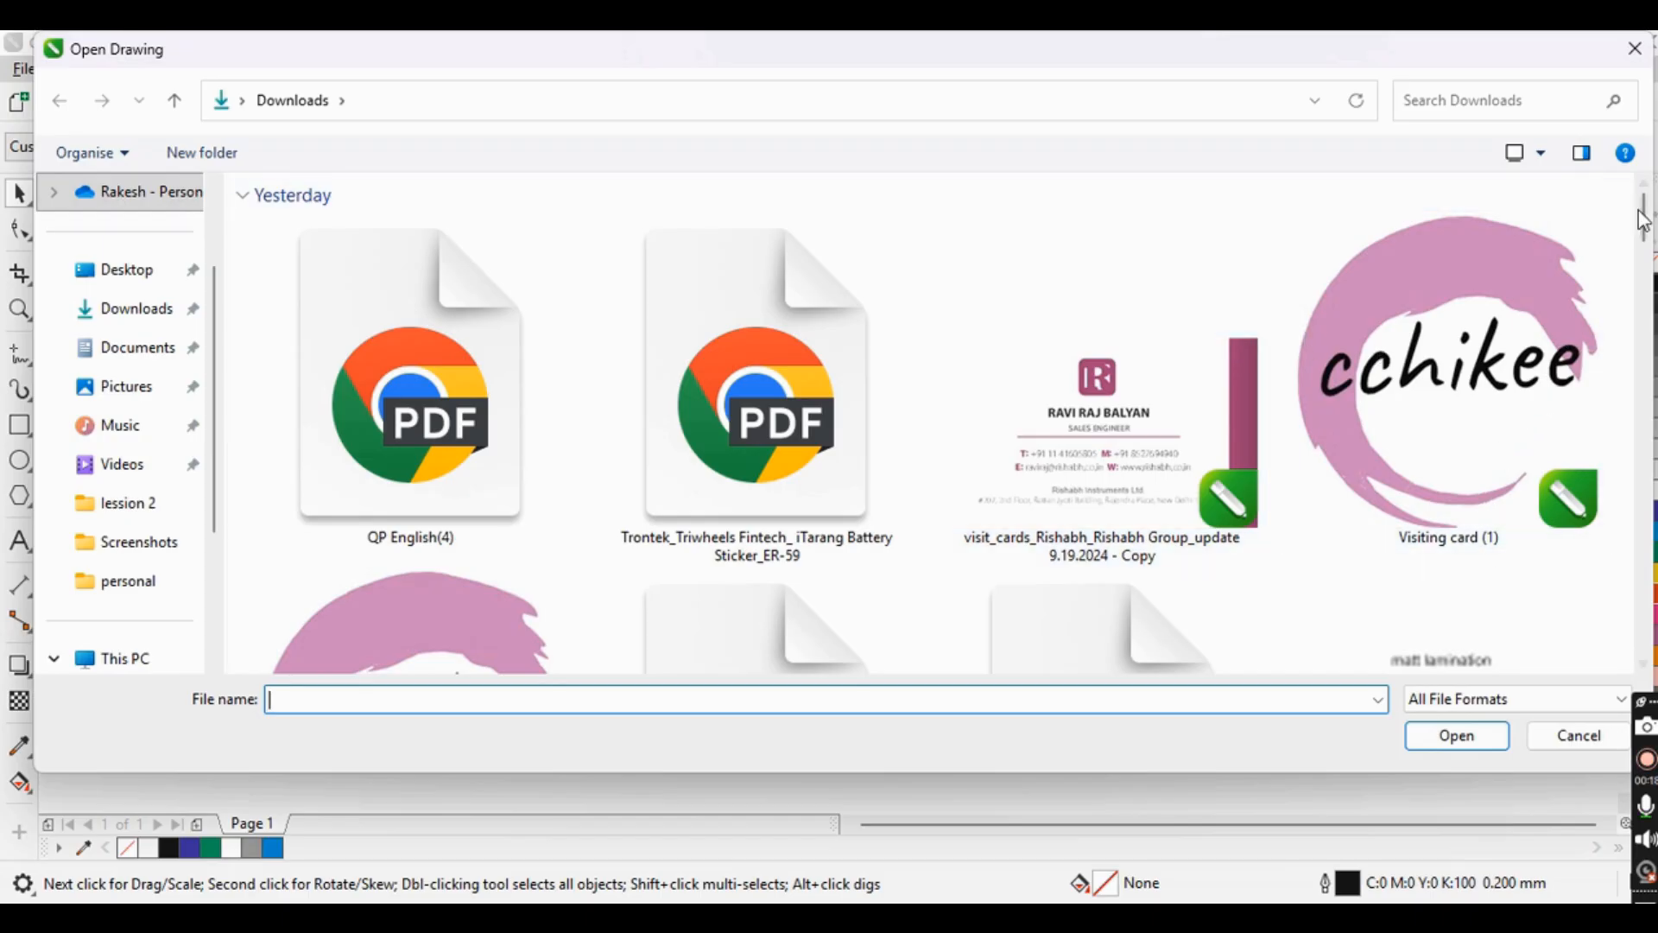
pyautogui.moveTo(1648, 222); pyautogui.dragTo(1648, 282)
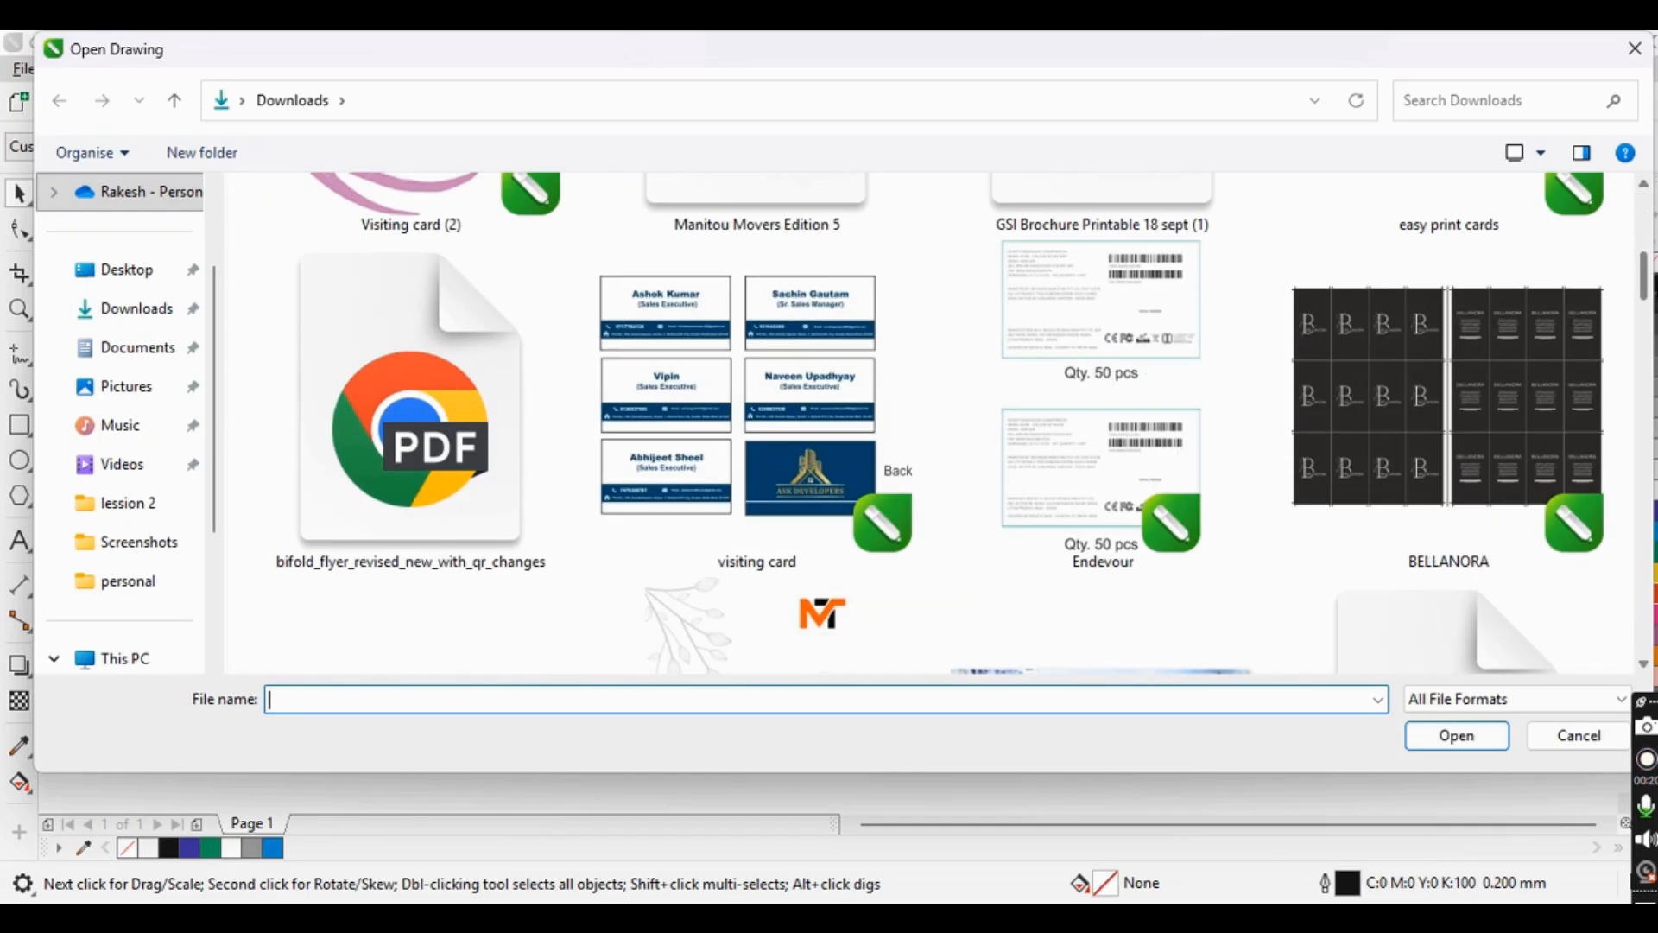
pyautogui.doubleClick(1137, 330)
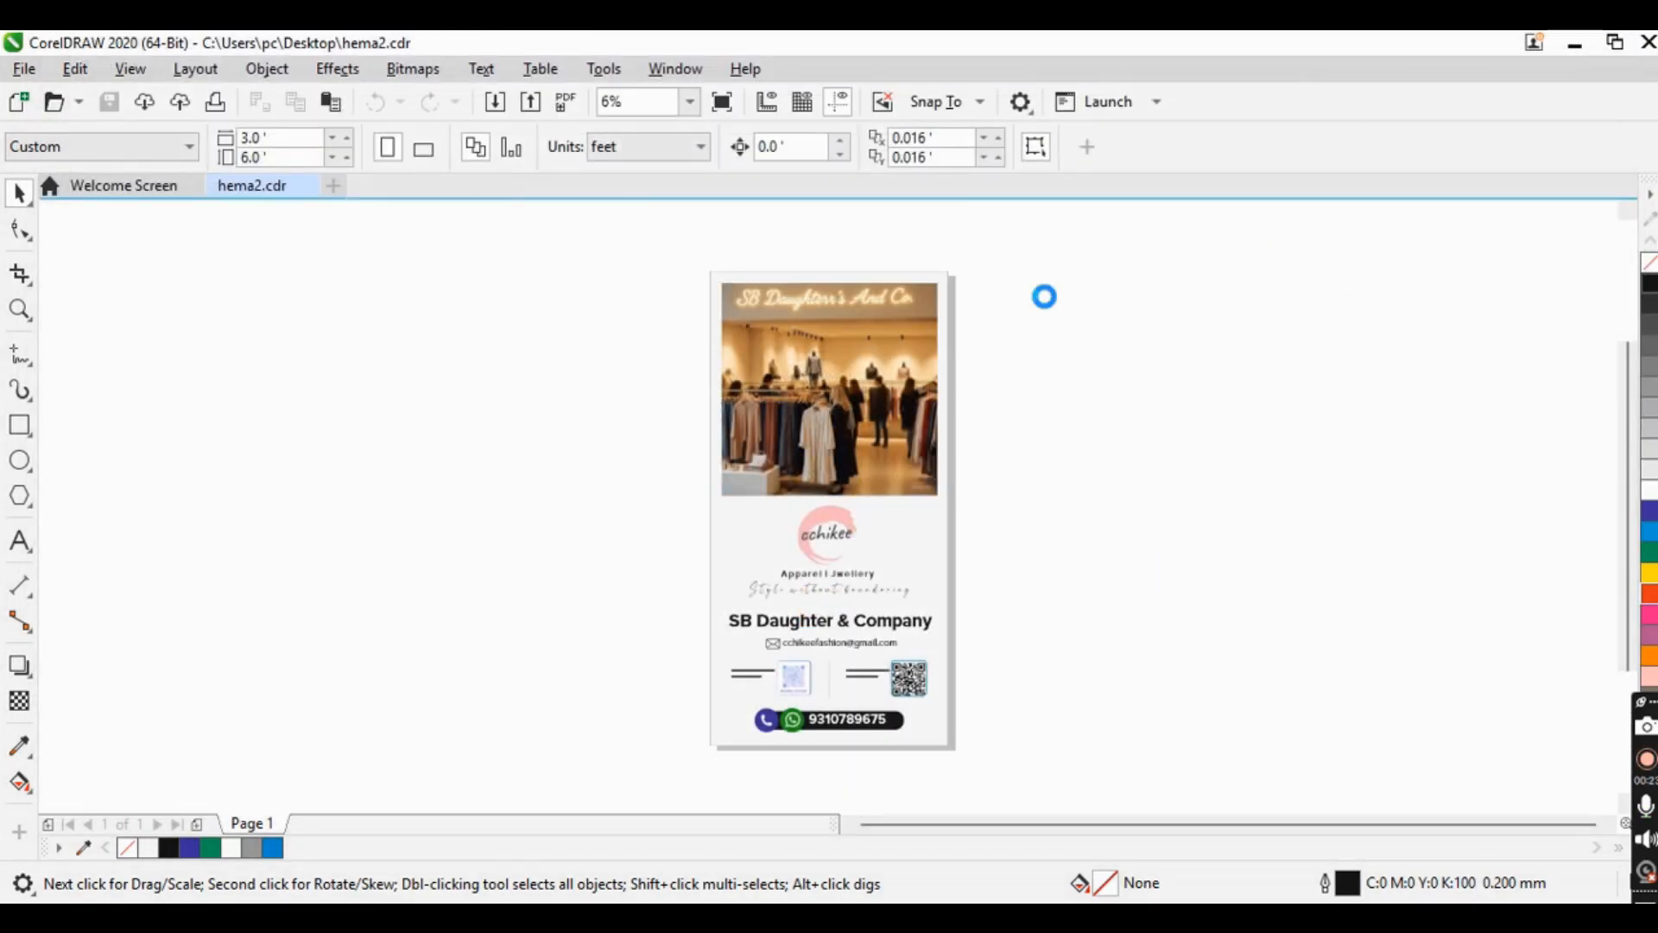
# - Delete the "Qty. 50 pcs" text beneath the upper smartwatch label
pyautogui.scroll(5, 838, 329)
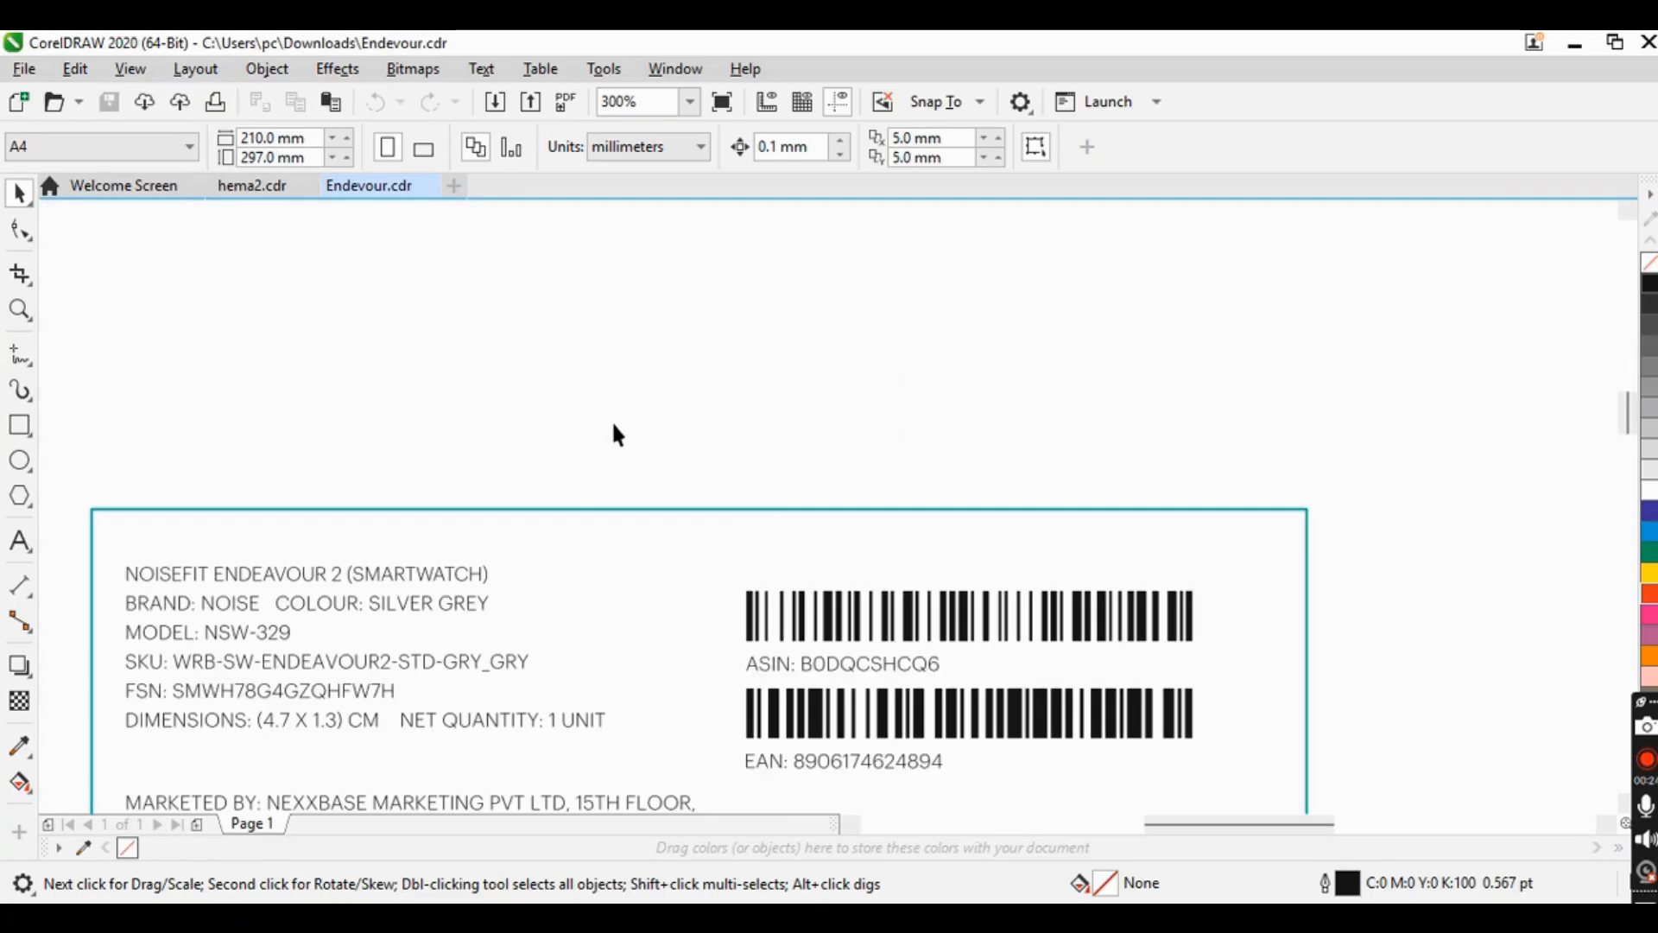
pyautogui.scroll(-3, 610, 418)
pyautogui.scroll(4, 595, 531)
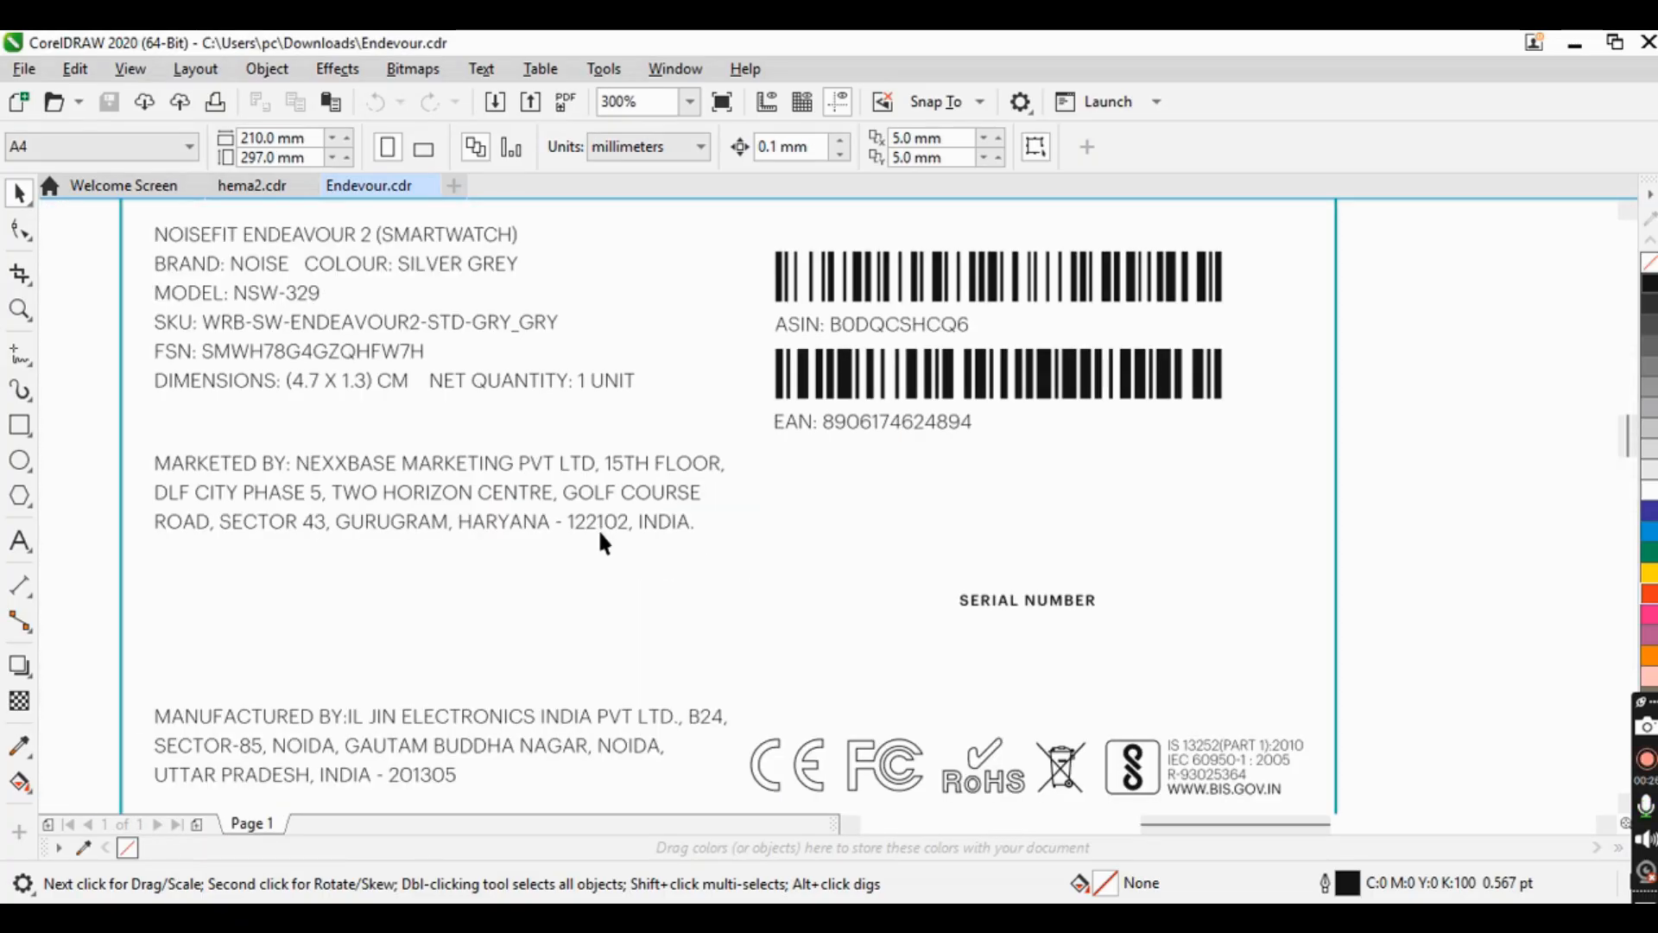
pyautogui.scroll(-2, 599, 533)
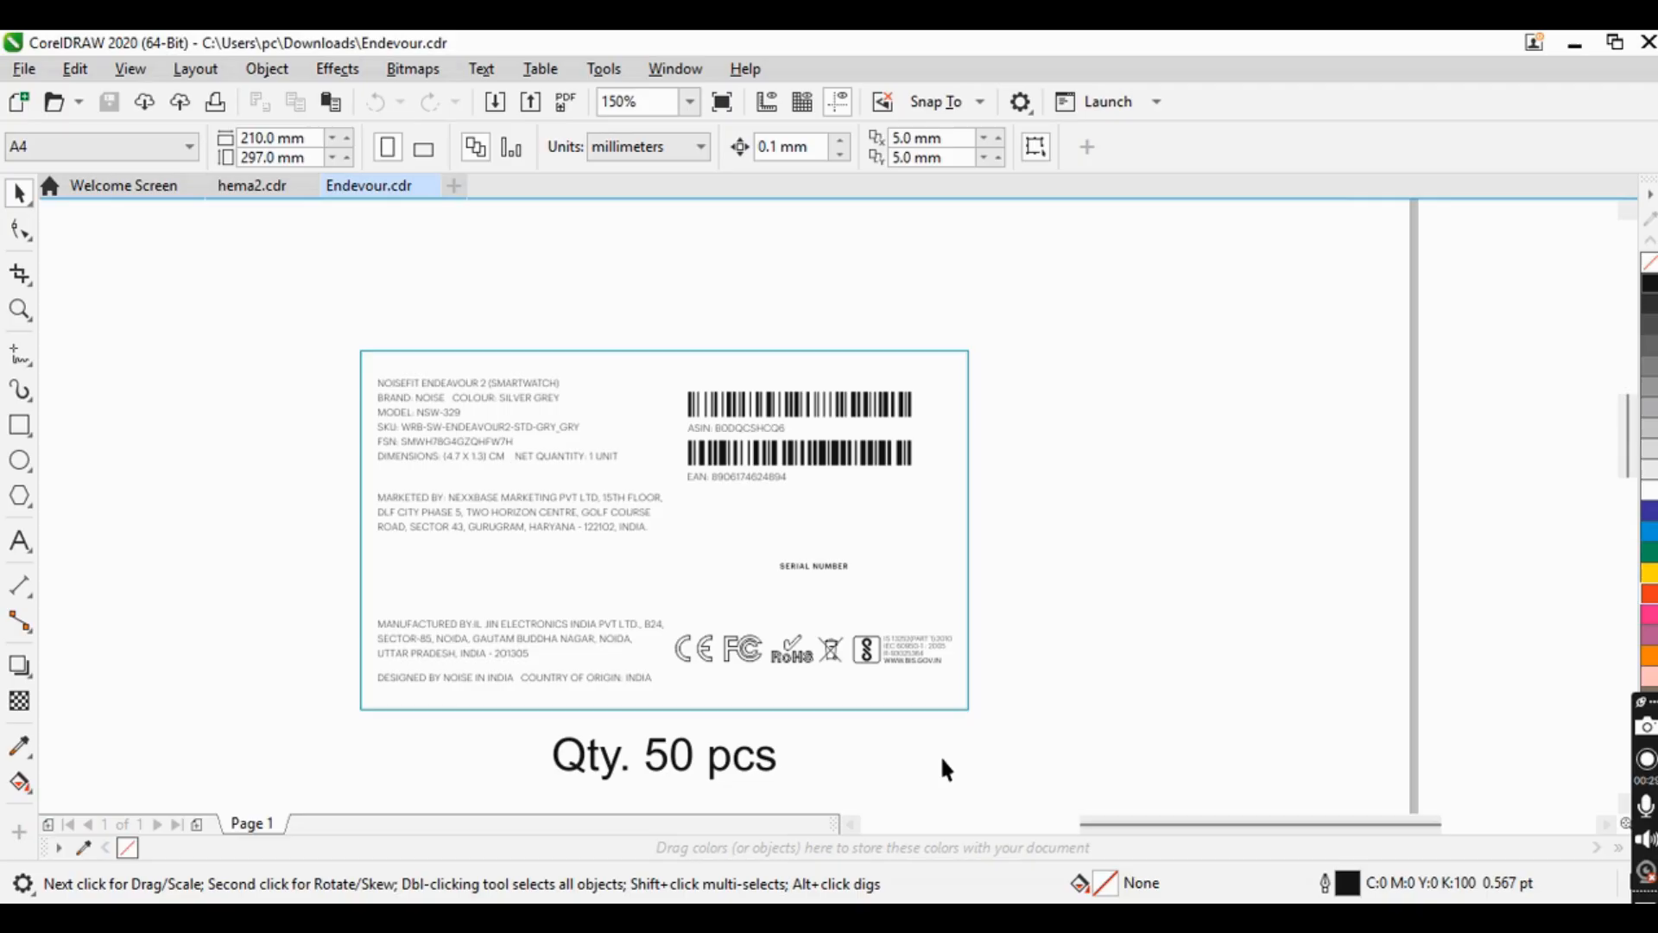
pyautogui.moveTo(907, 714); pyautogui.dragTo(464, 822)
pyautogui.press('Delete')
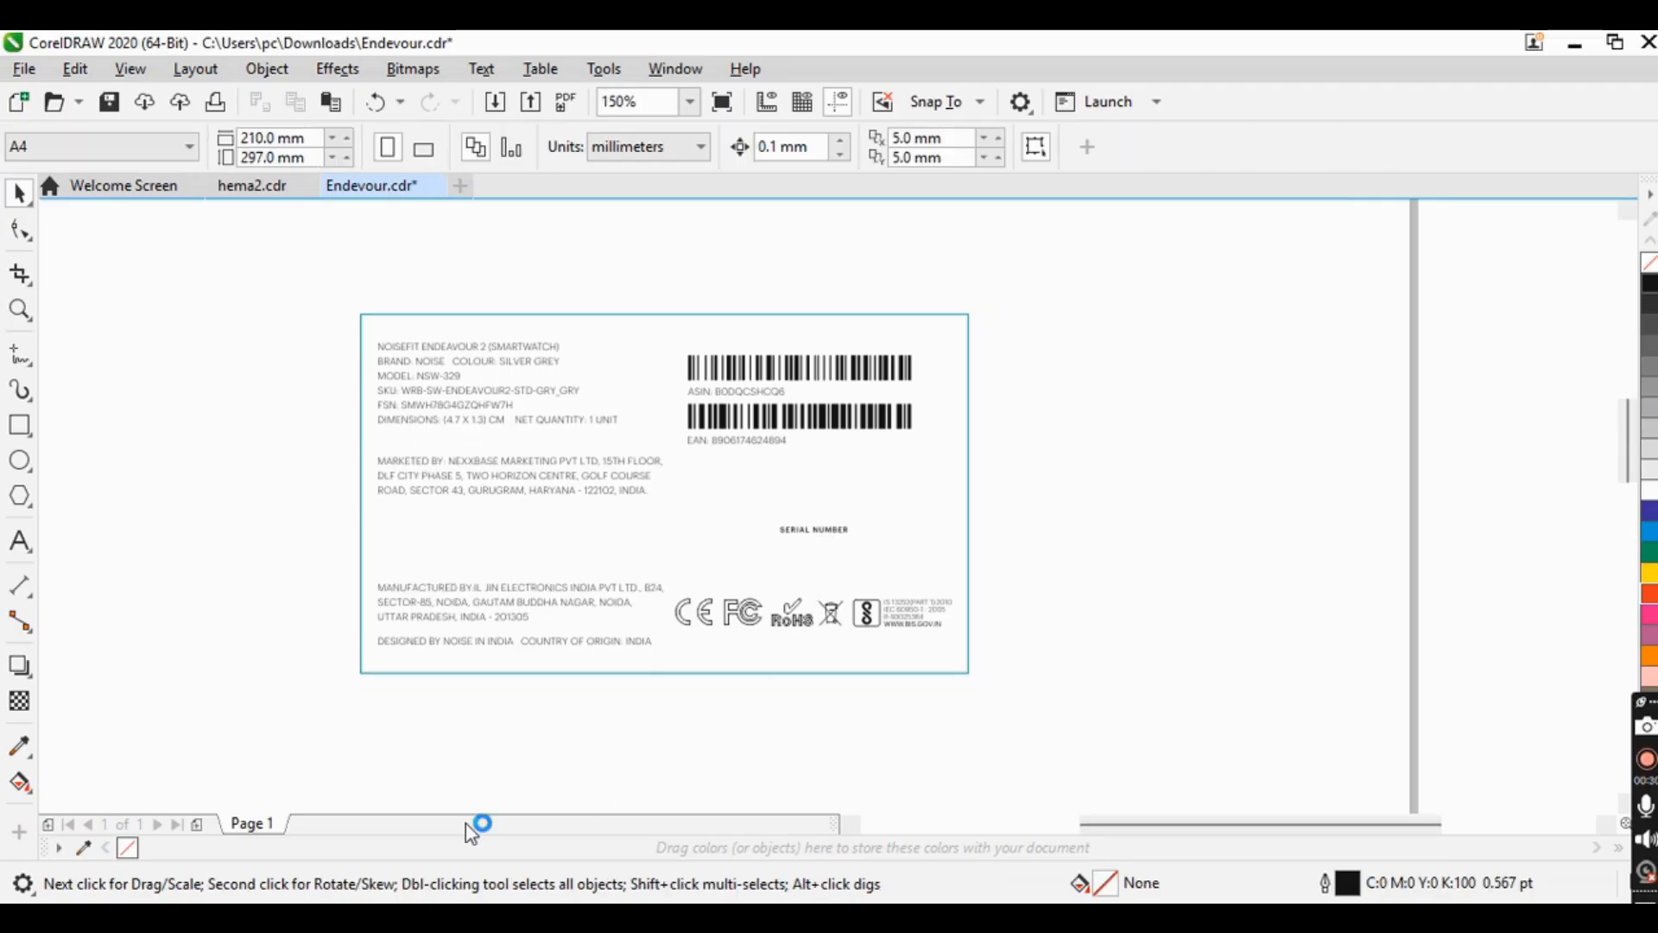
# - Select the upper smartwatch label and turn on Rasterize Complex Effects for the document's display
pyautogui.scroll(2, 550, 492)
pyautogui.scroll(-2, 544, 497)
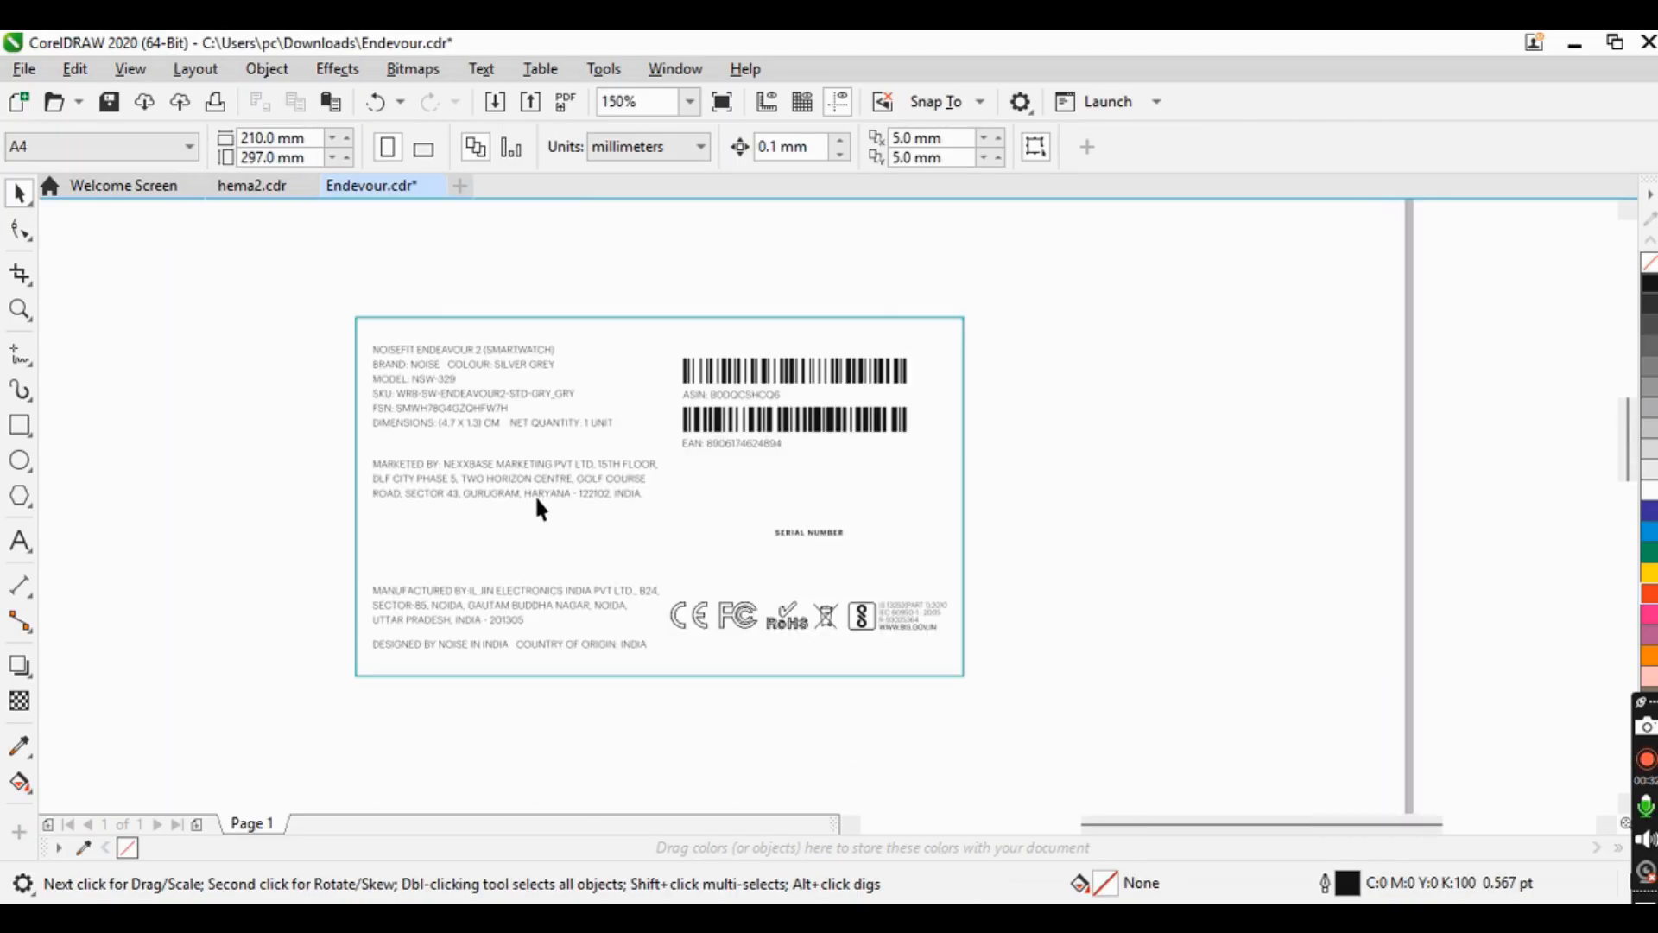
pyautogui.scroll(2, 675, 445)
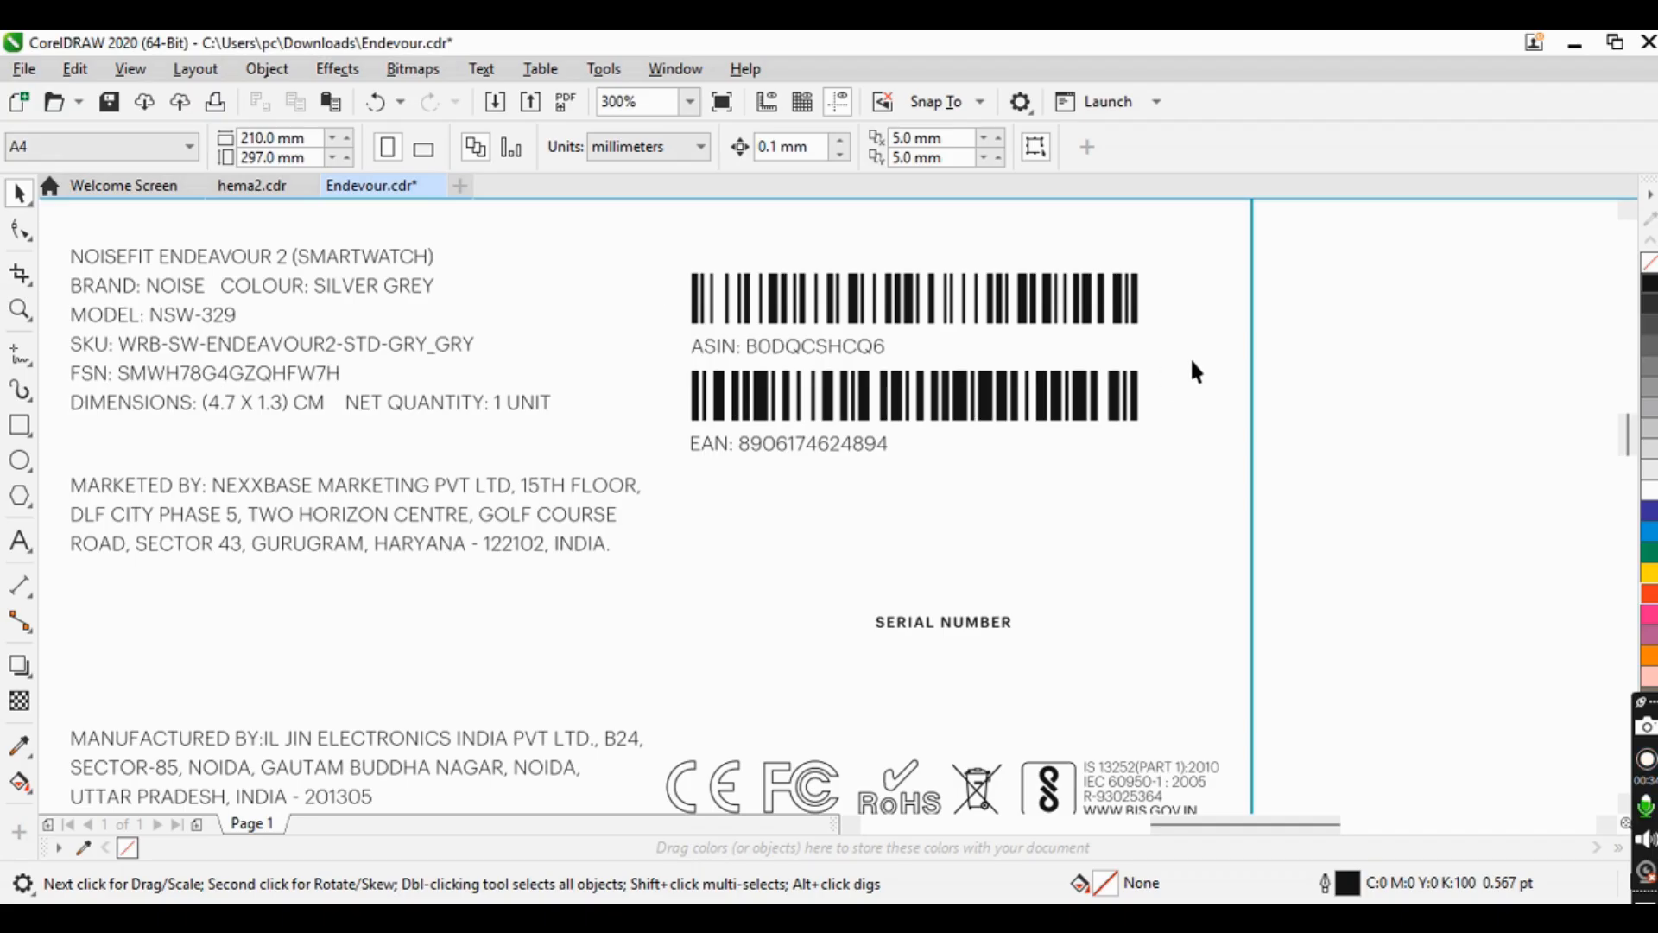
pyautogui.scroll(-2, 995, 348)
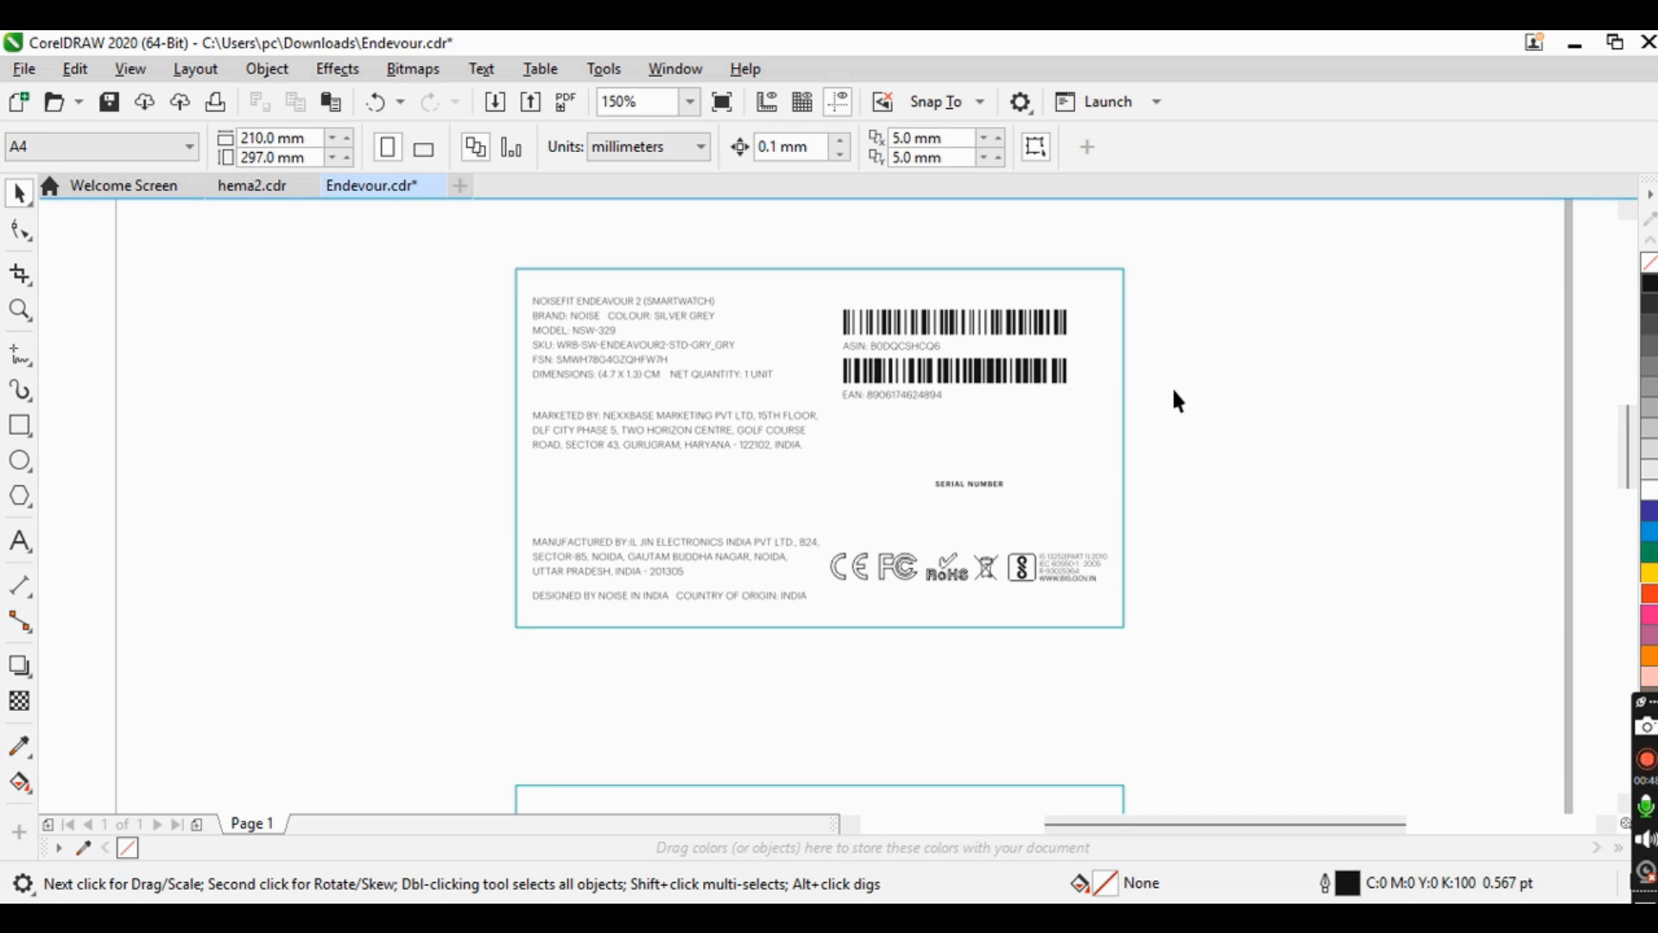
pyautogui.moveTo(749, 447); pyautogui.dragTo(1194, 702)
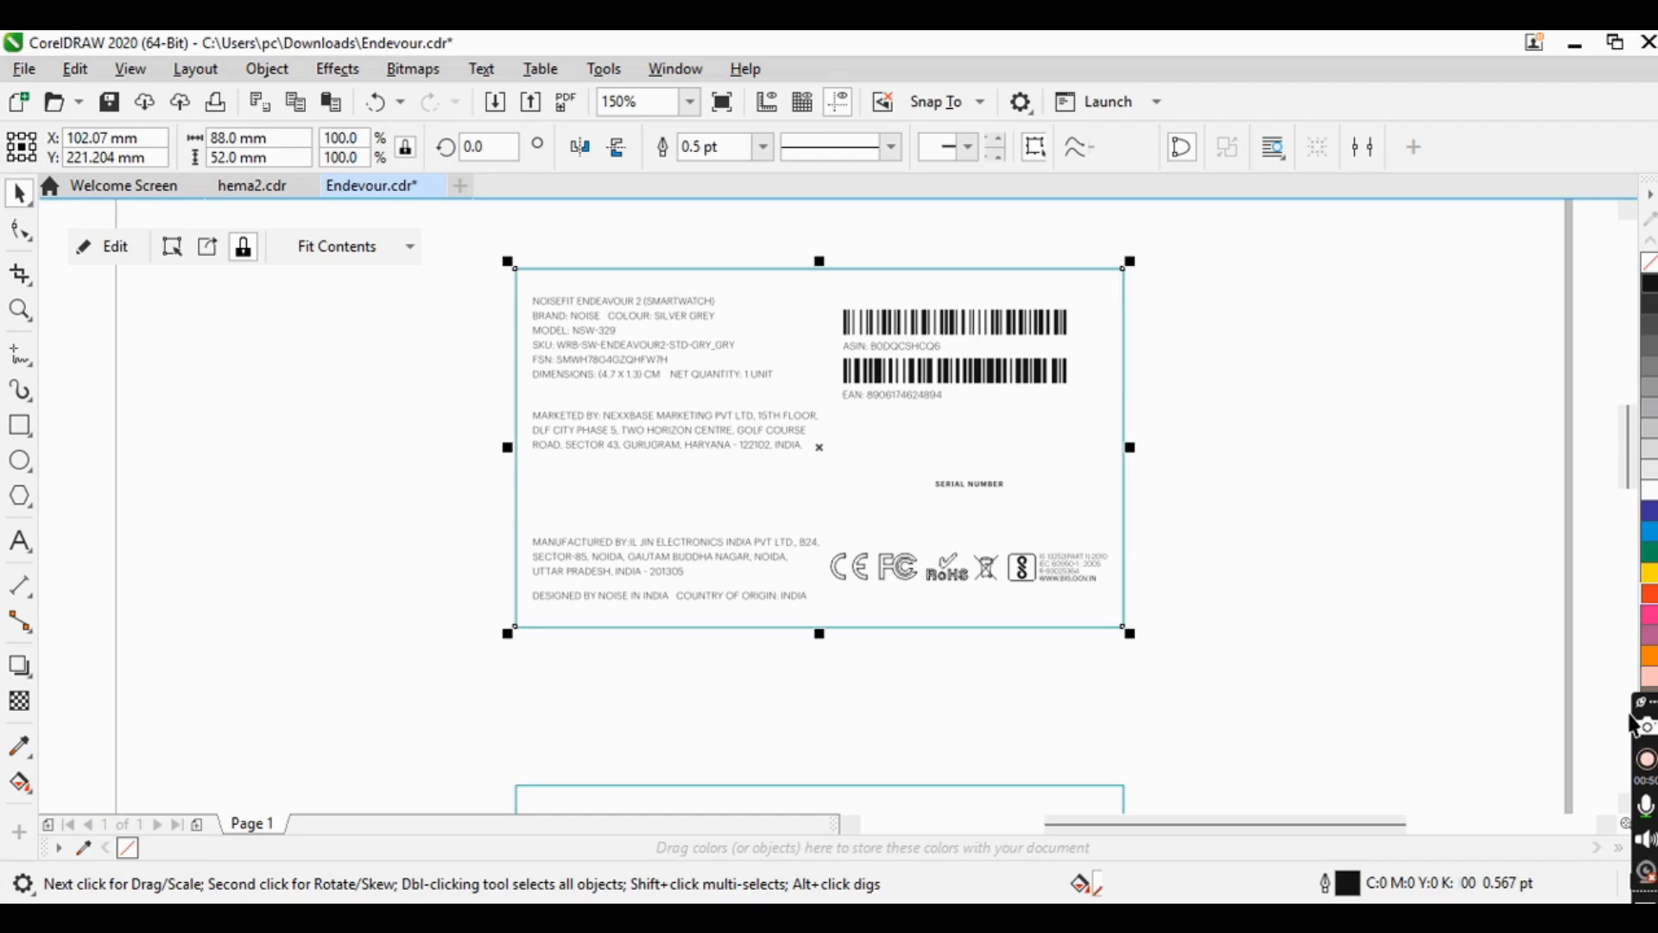
pyautogui.click(128, 73)
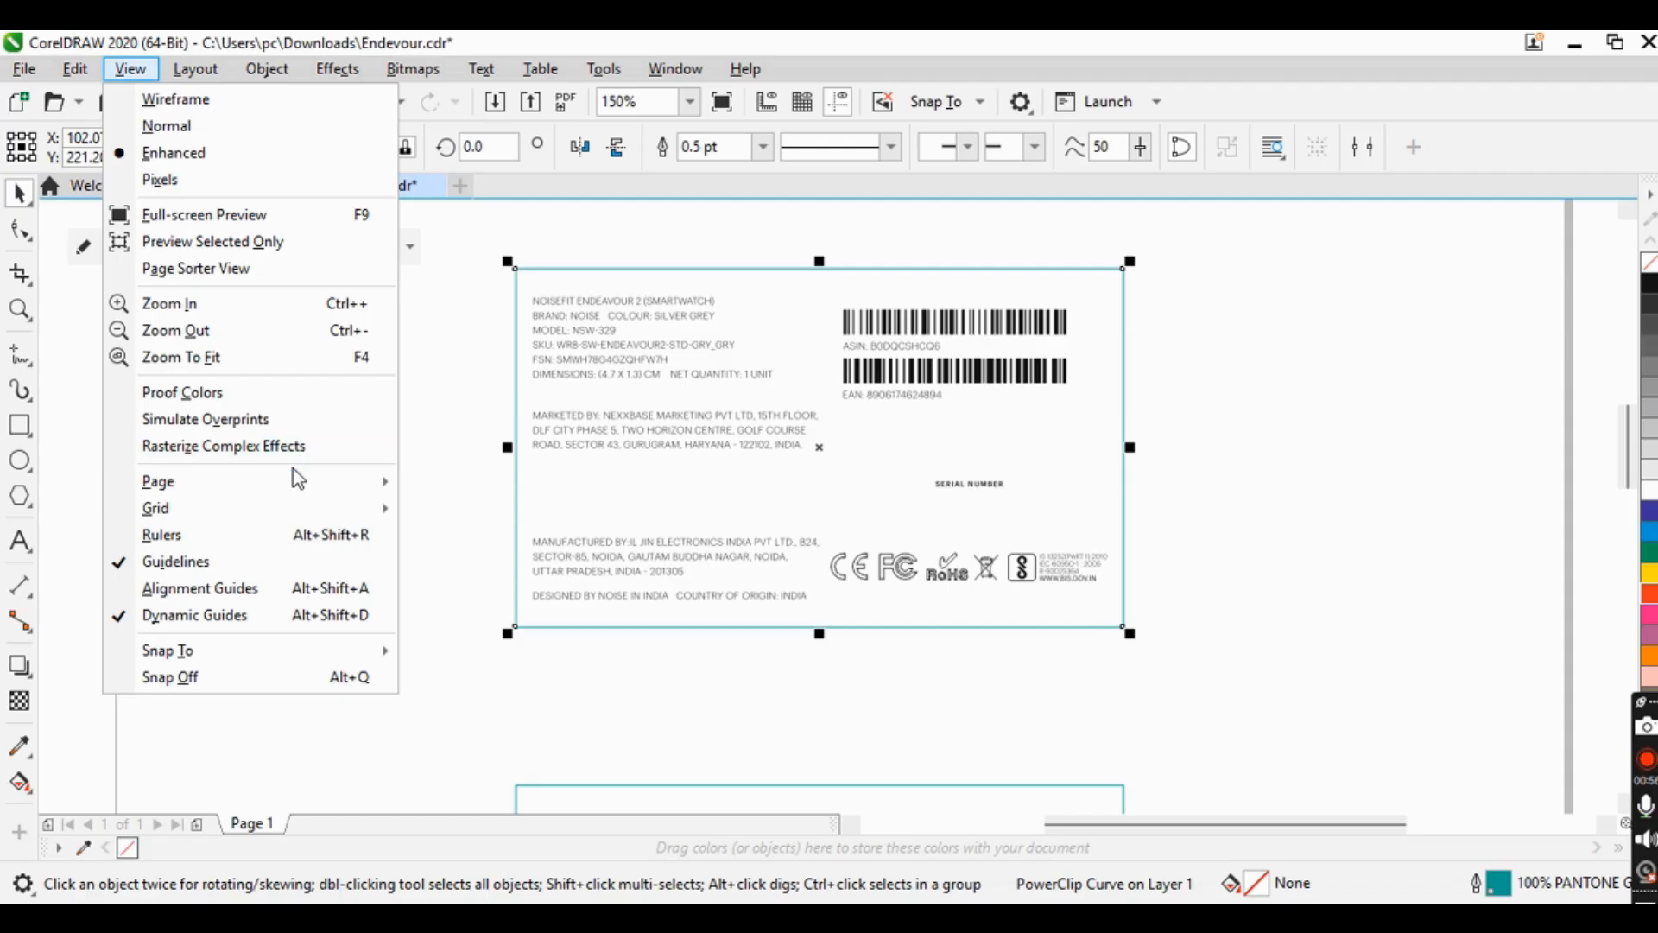
pyautogui.click(302, 447)
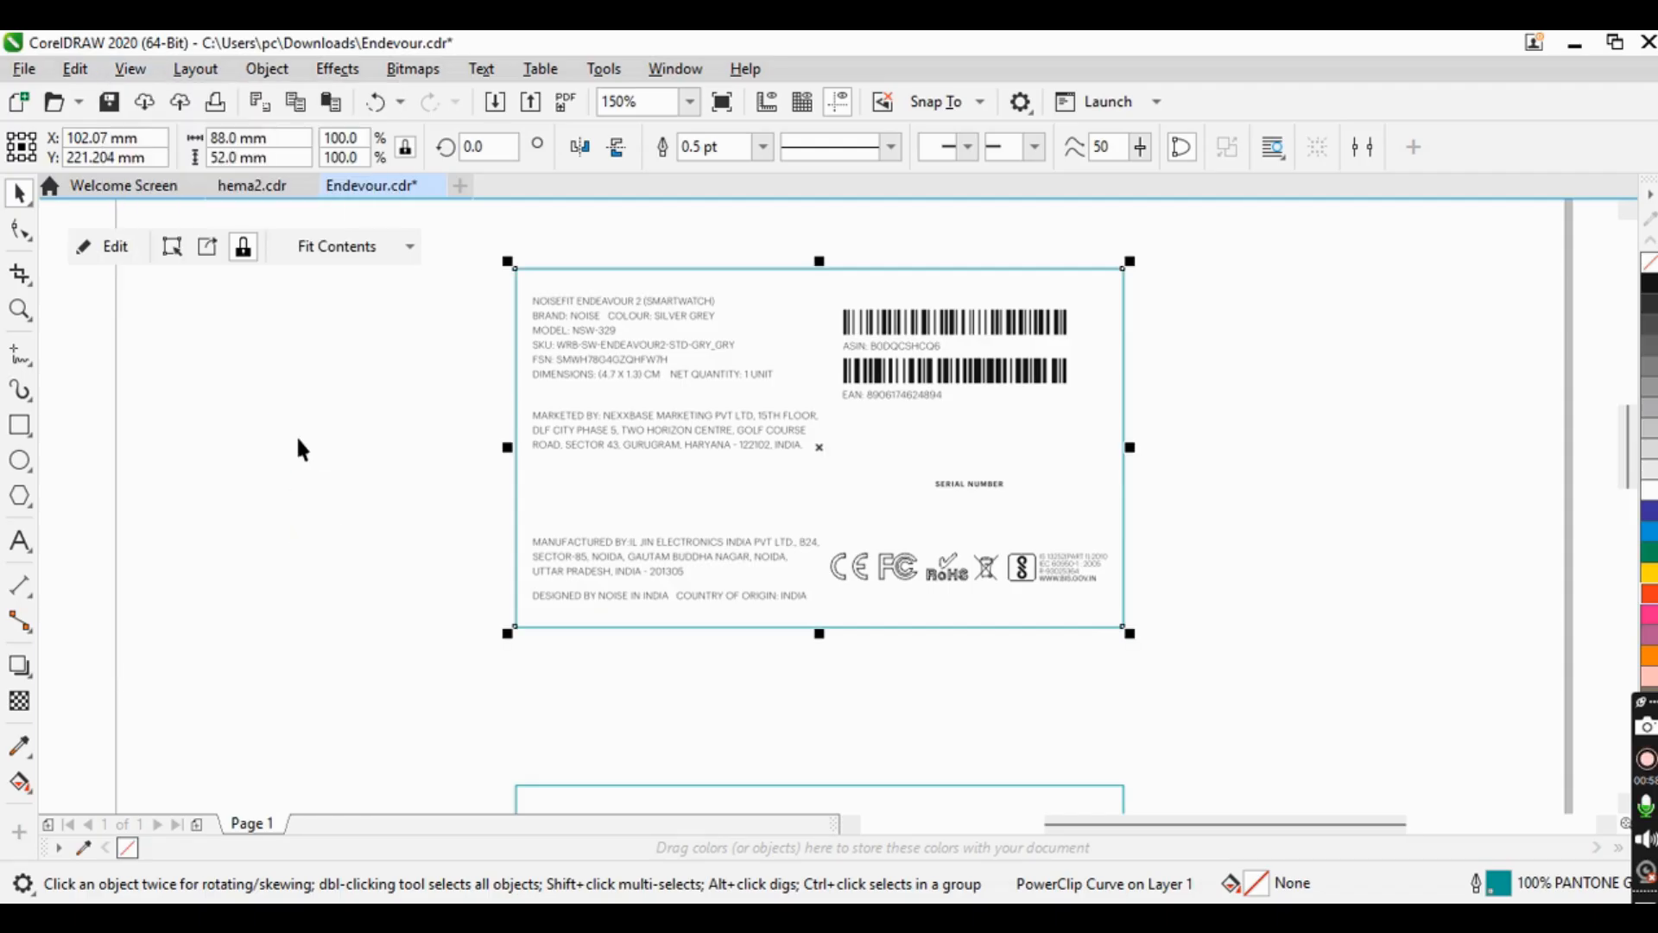
# - Select the upper label again and examine its text and barcodes up close at 600% zoom
pyautogui.scroll(2, 845, 361)
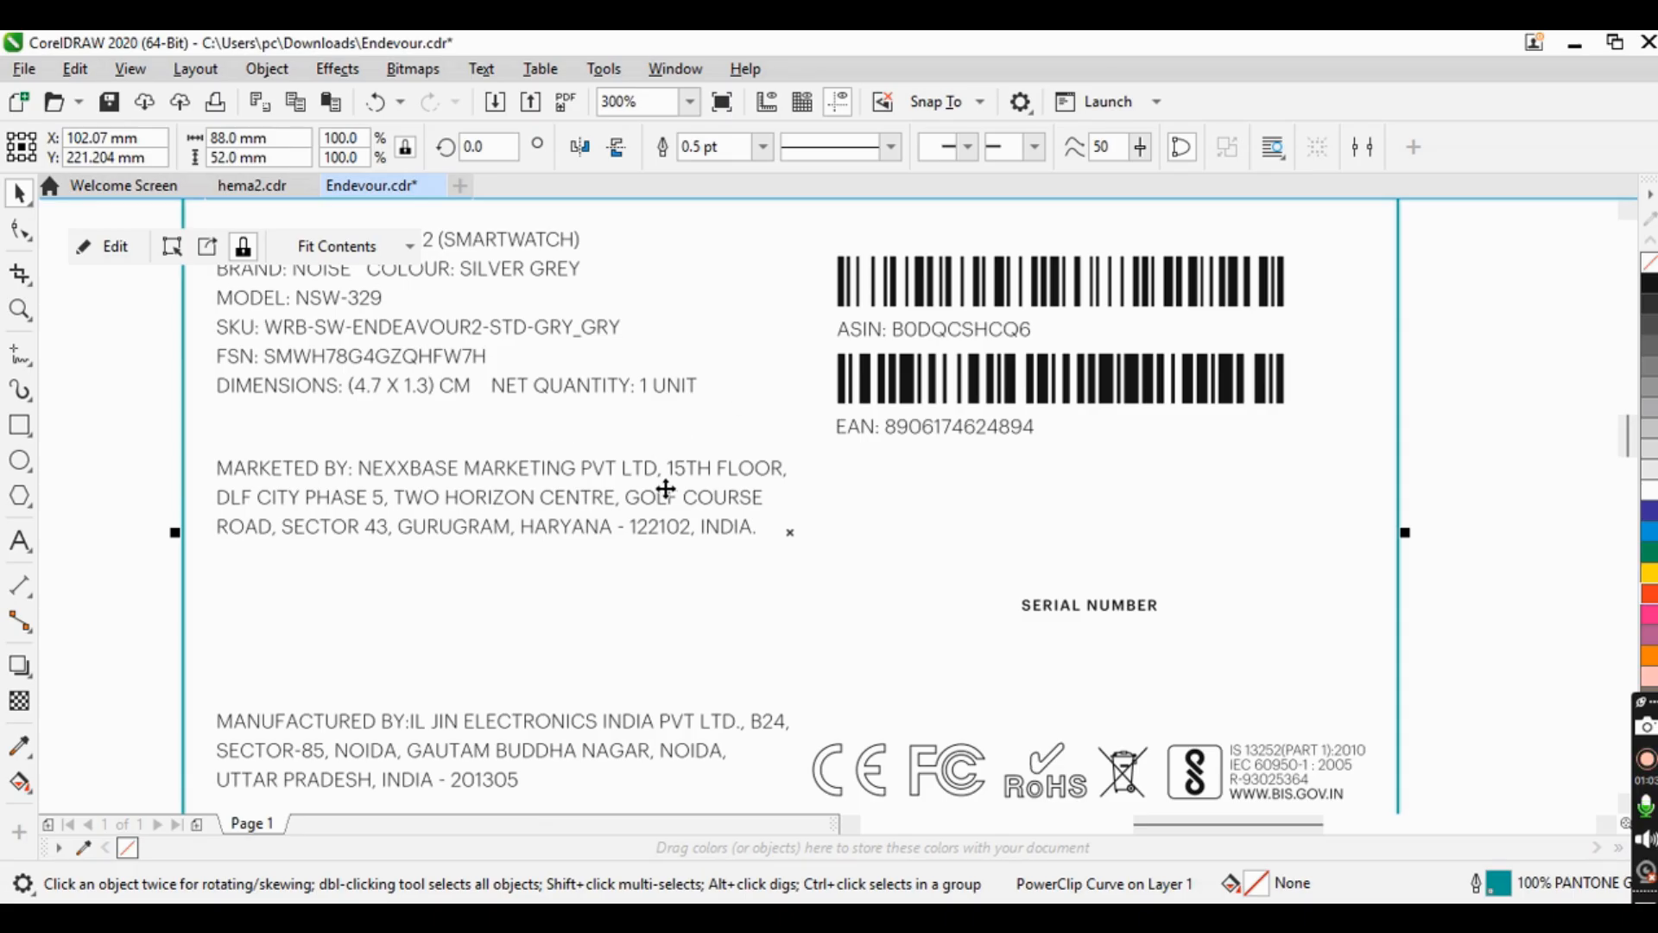
pyautogui.scroll(-2, 666, 485)
pyautogui.click(1128, 368)
pyautogui.moveTo(730, 584); pyautogui.dragTo(335, 742)
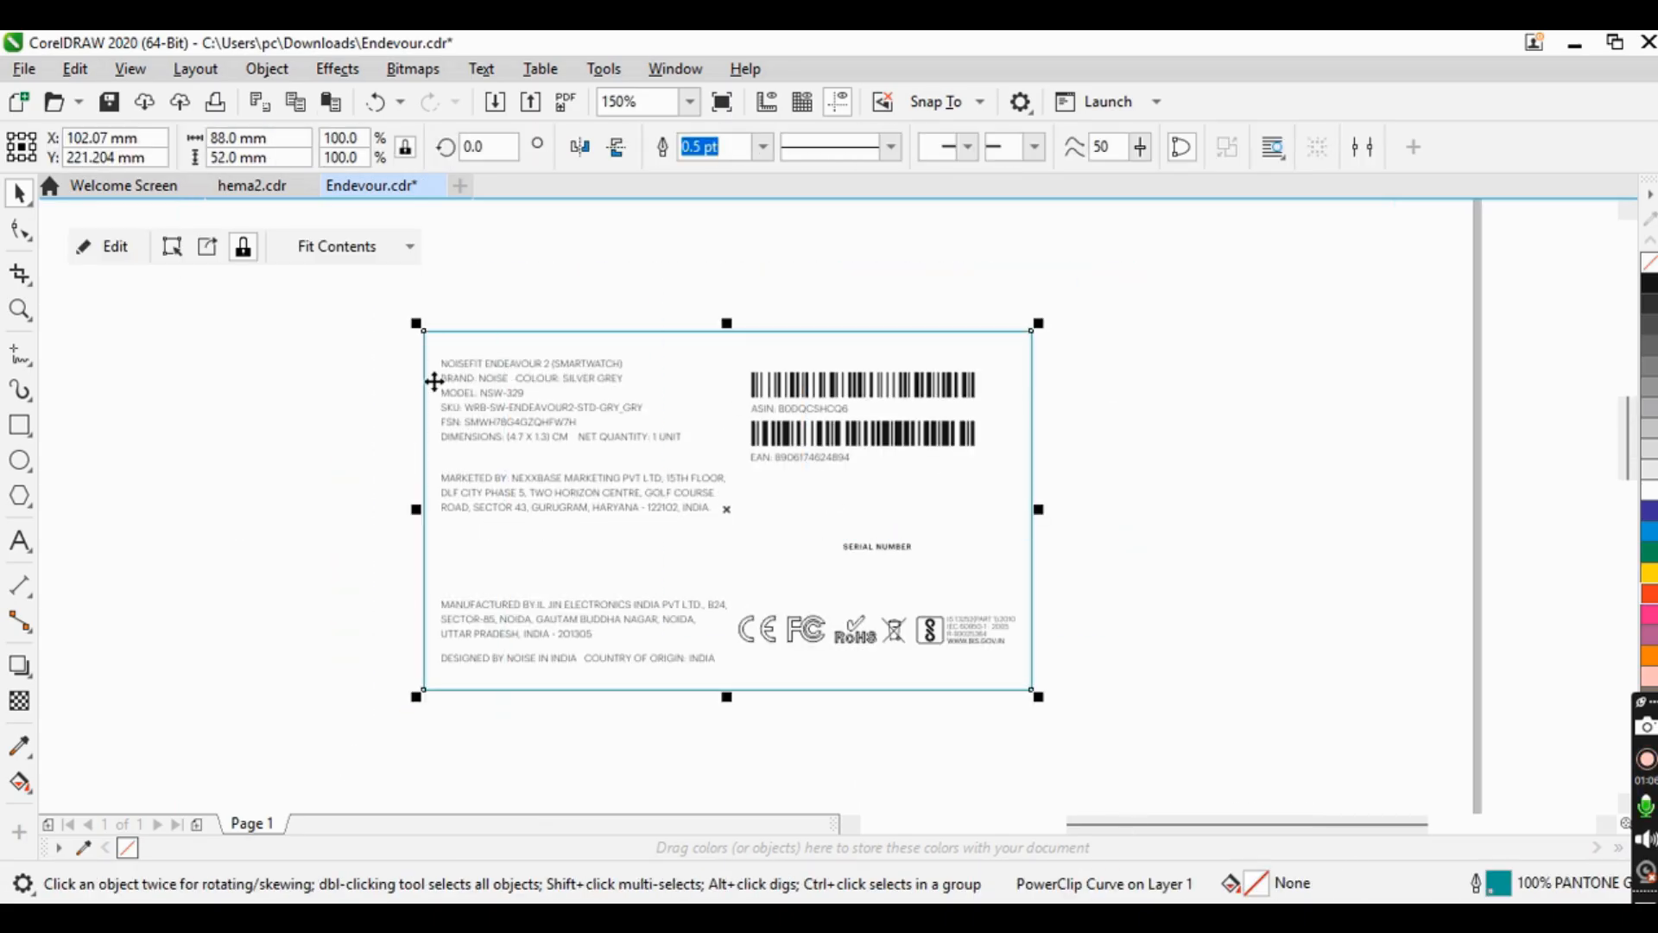
pyautogui.scroll(2, 819, 426)
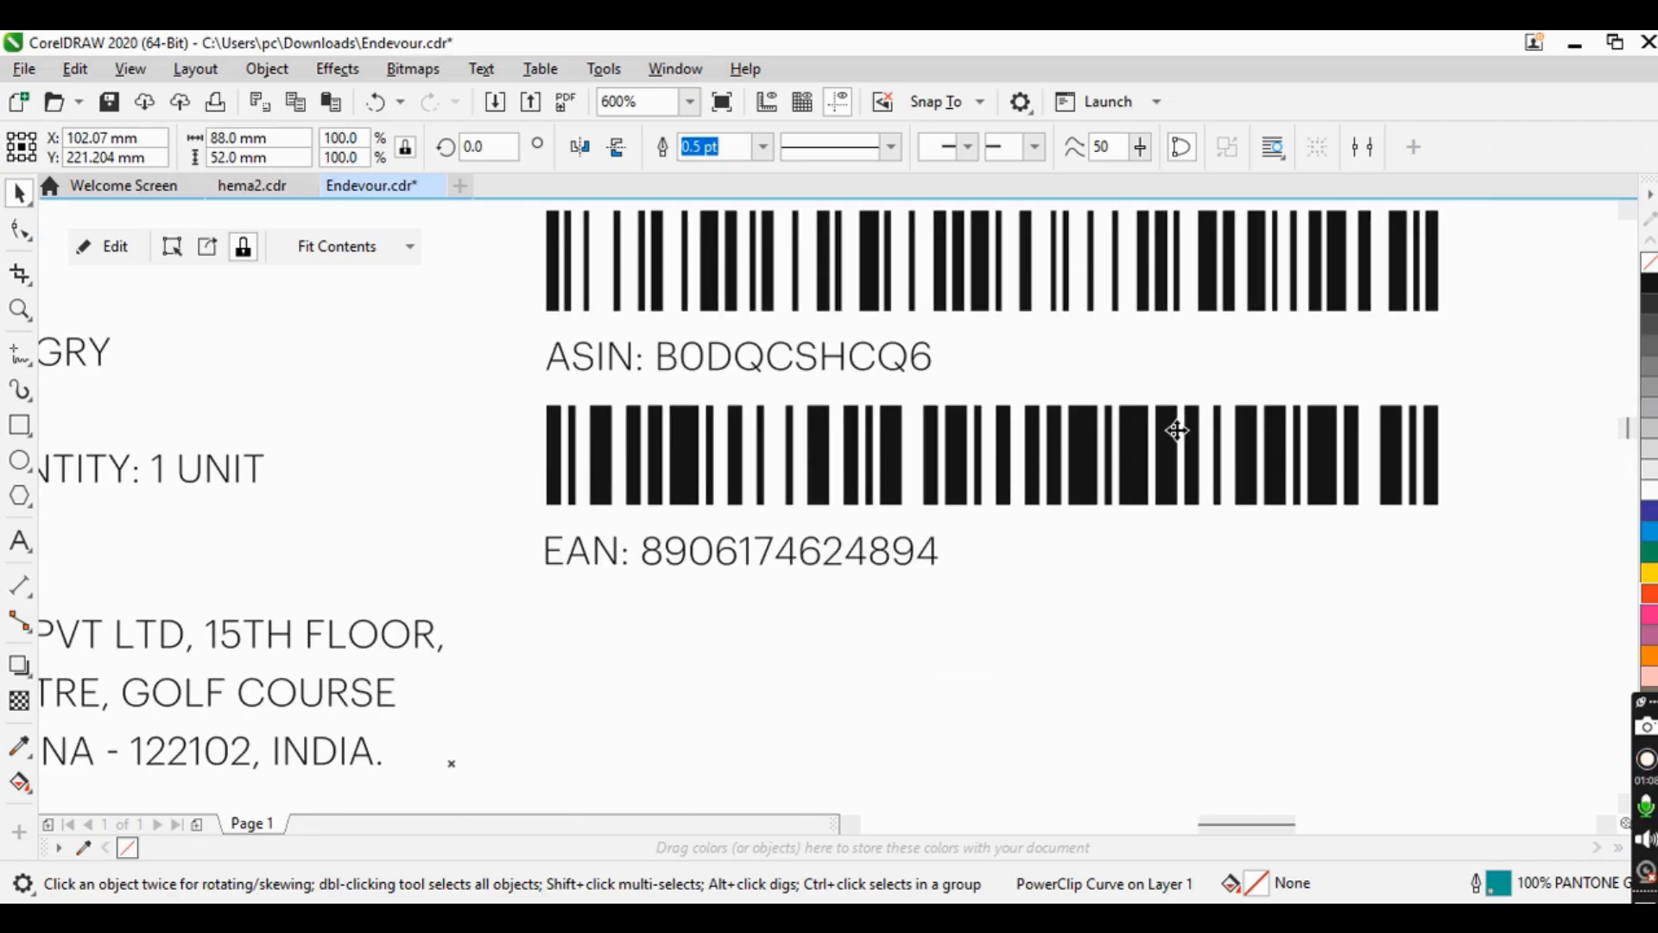
# - Deselect the upper label and examine its certification marks and regulatory text up close at 1200% zoom
pyautogui.scroll(-2, 892, 507)
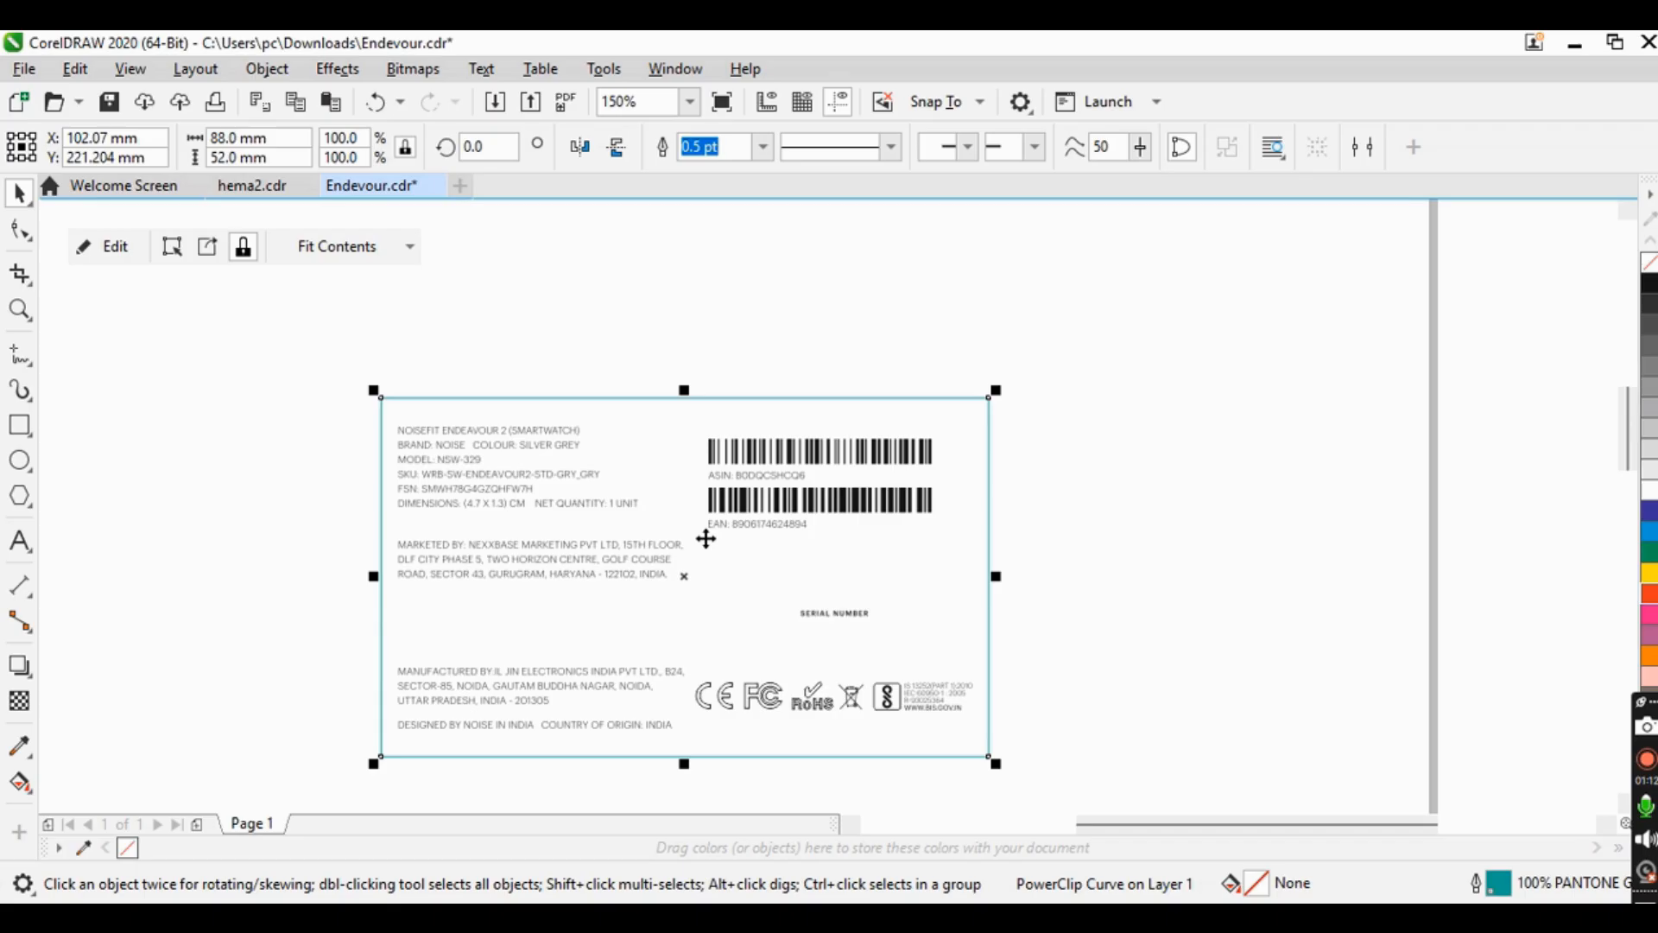
pyautogui.click(1159, 507)
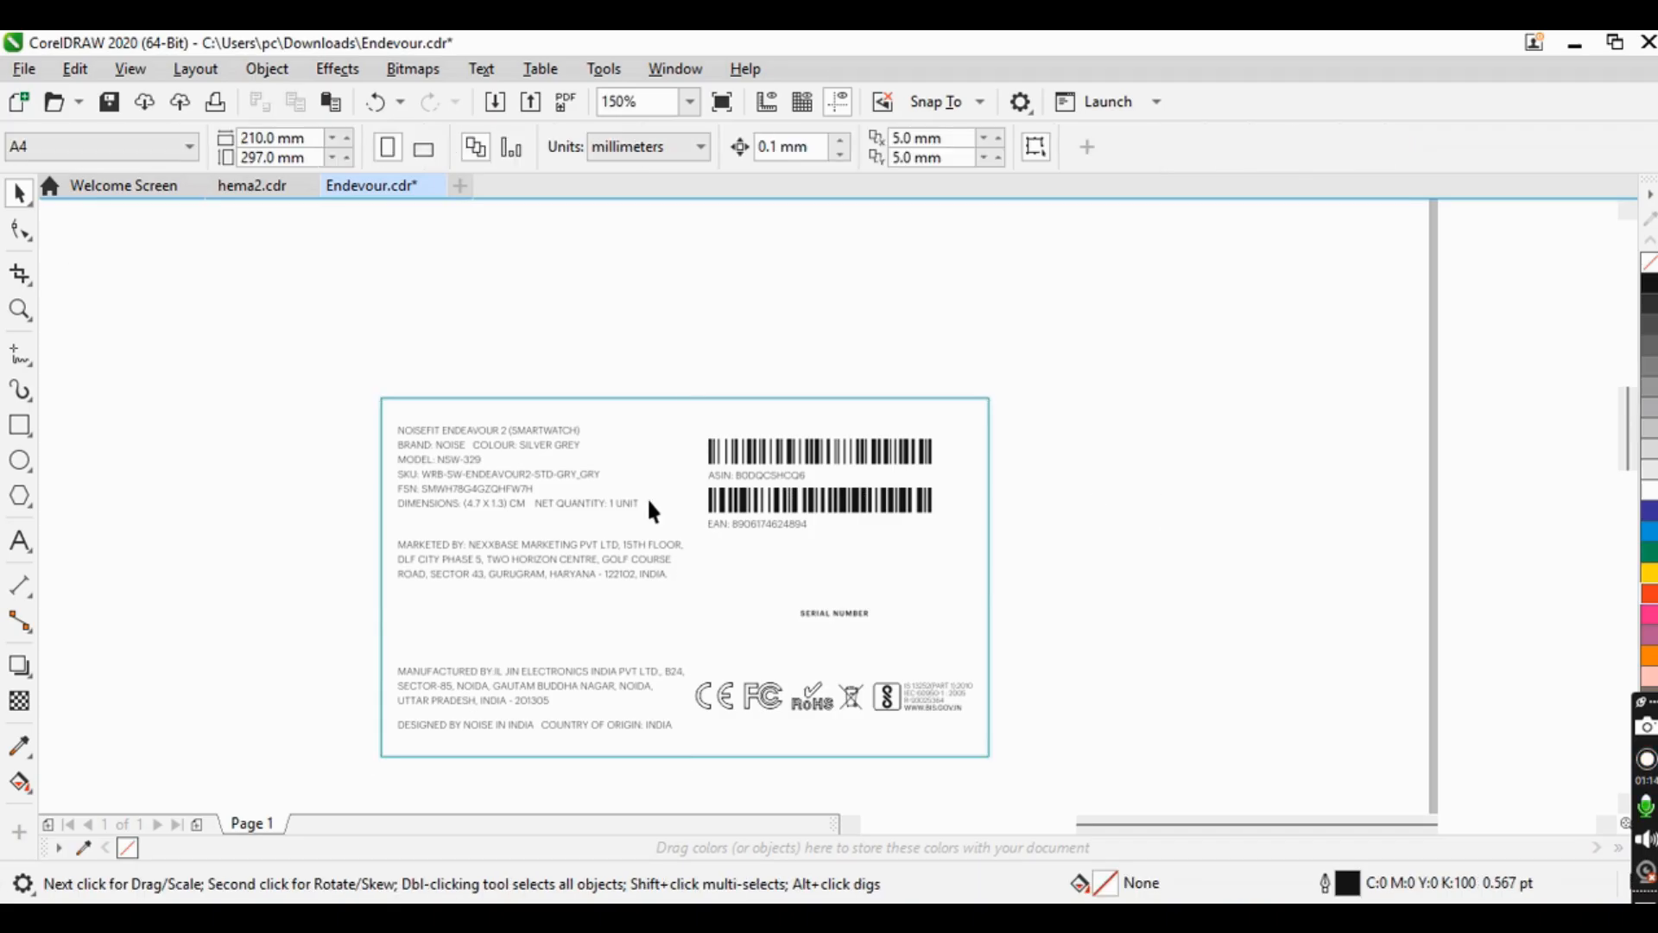
pyautogui.scroll(-1, 646, 499)
pyautogui.scroll(2, 641, 634)
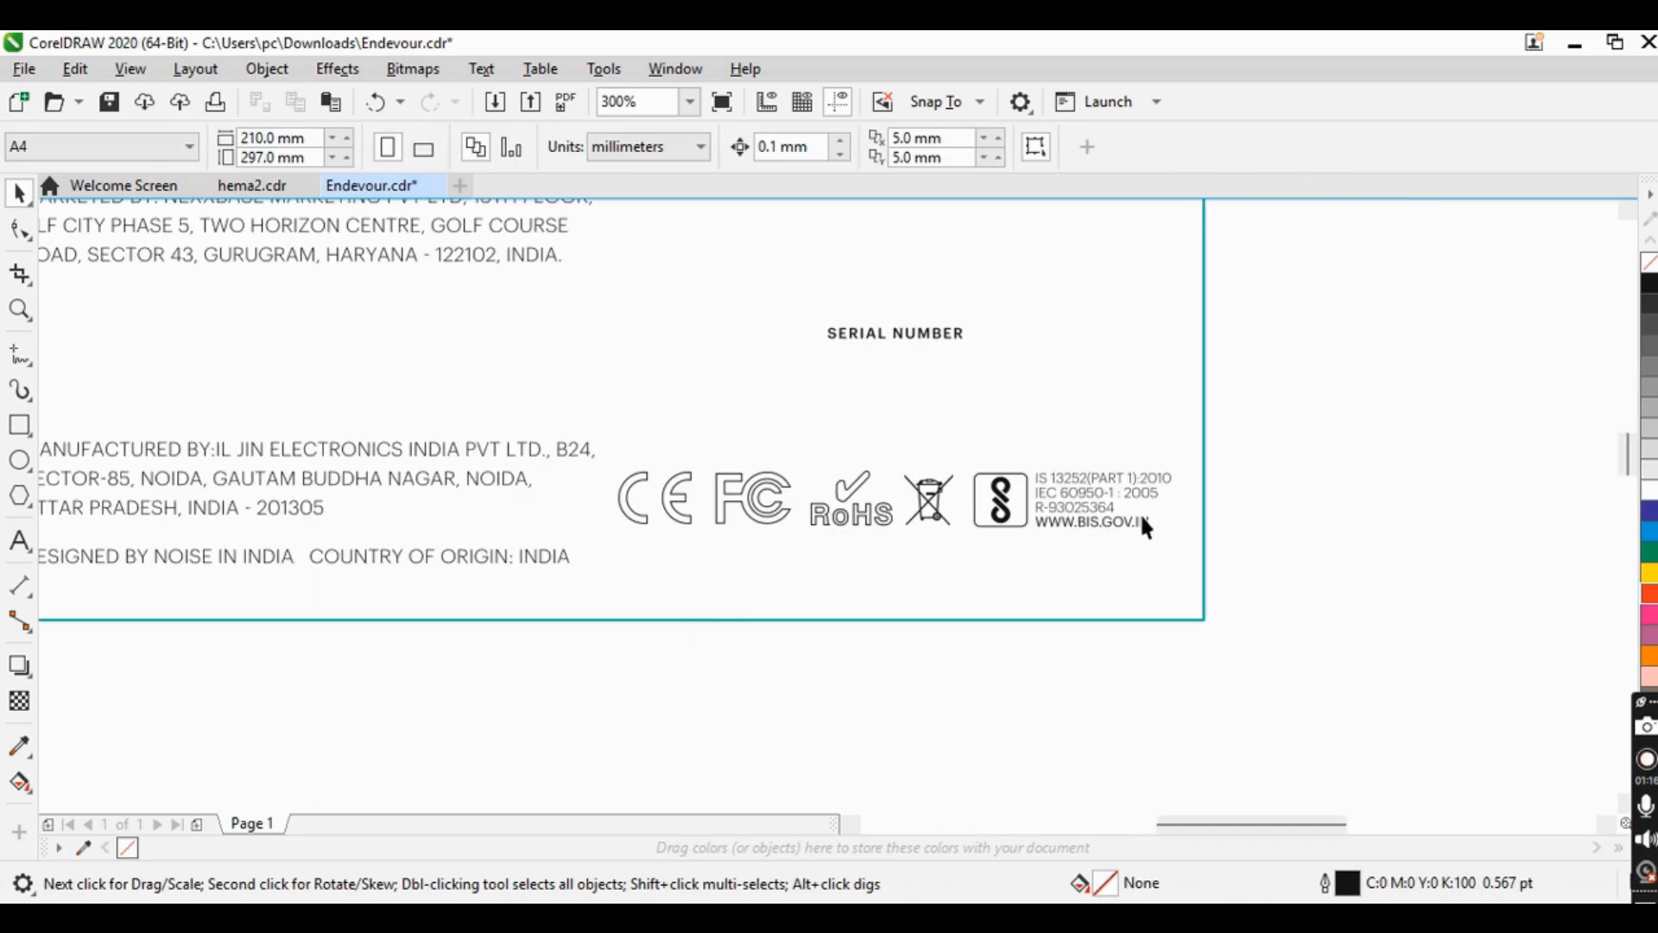
pyautogui.scroll(2, 1105, 522)
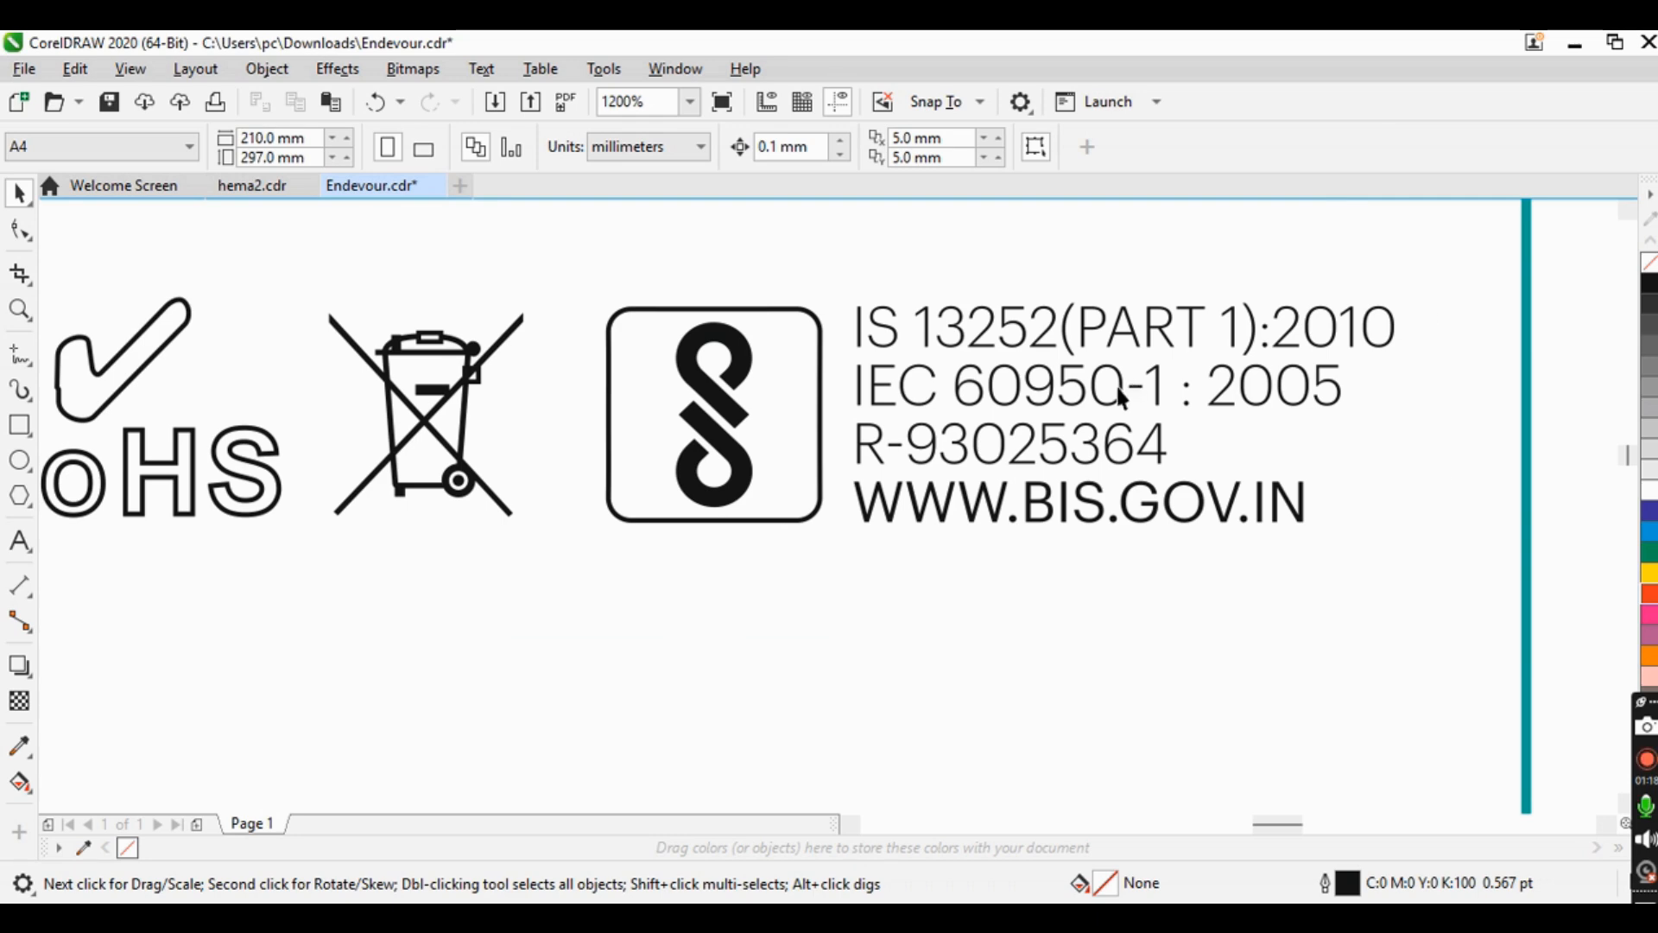
pyautogui.scroll(-2, 1102, 473)
pyautogui.scroll(-1, 1071, 479)
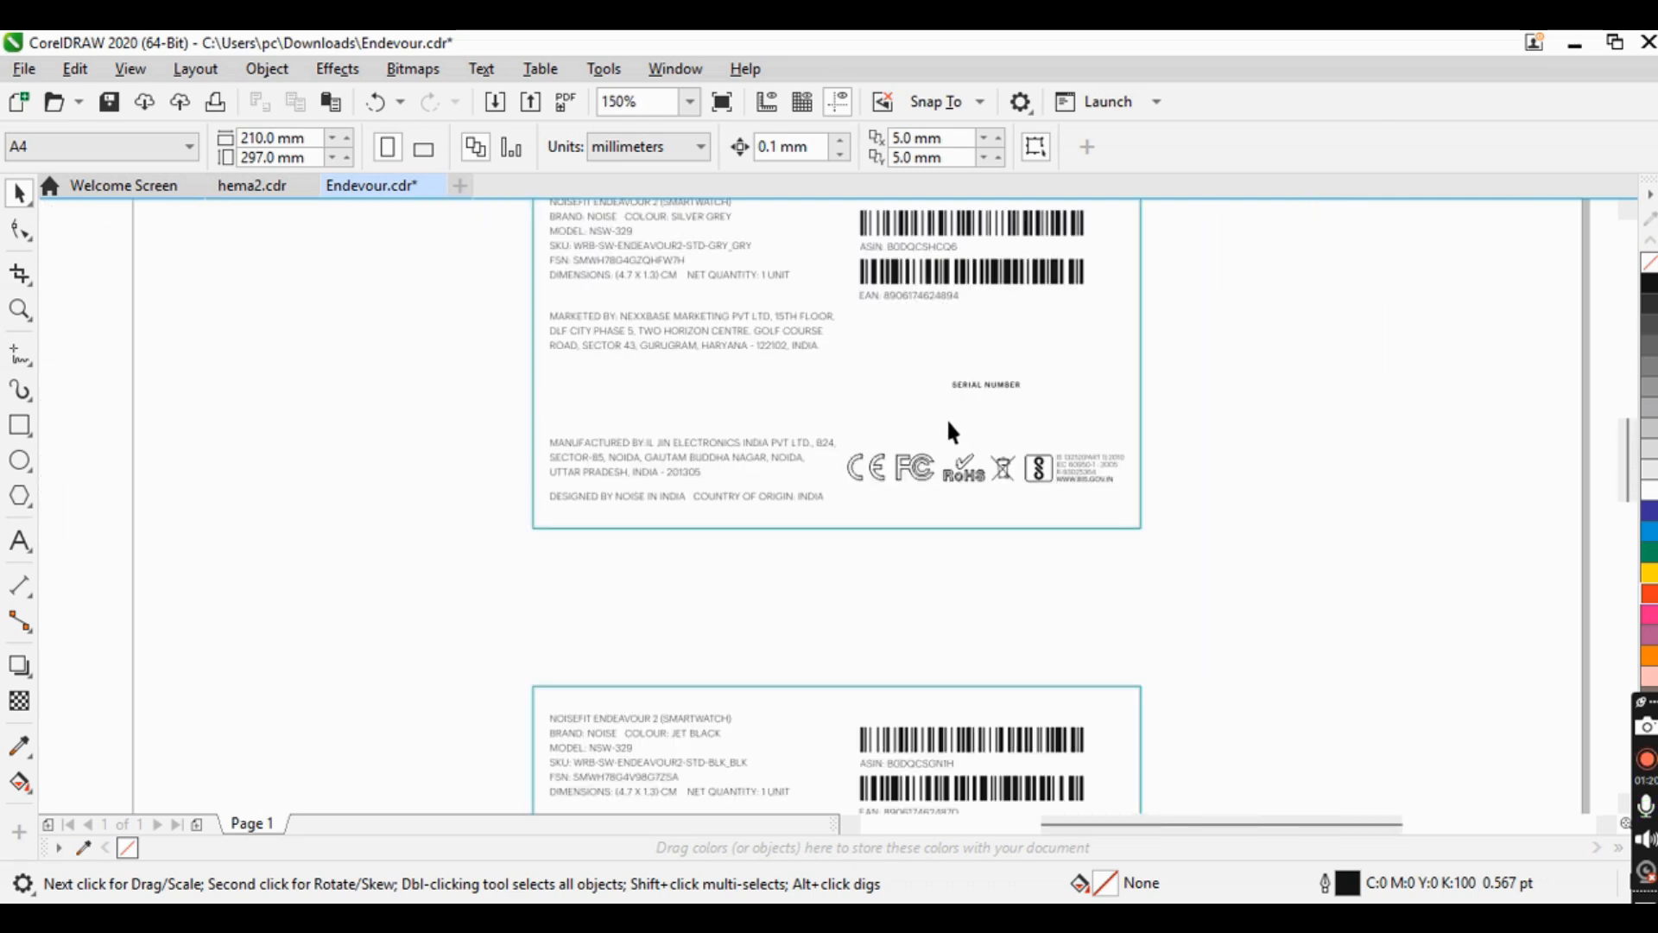
pyautogui.scroll(-1, 852, 536)
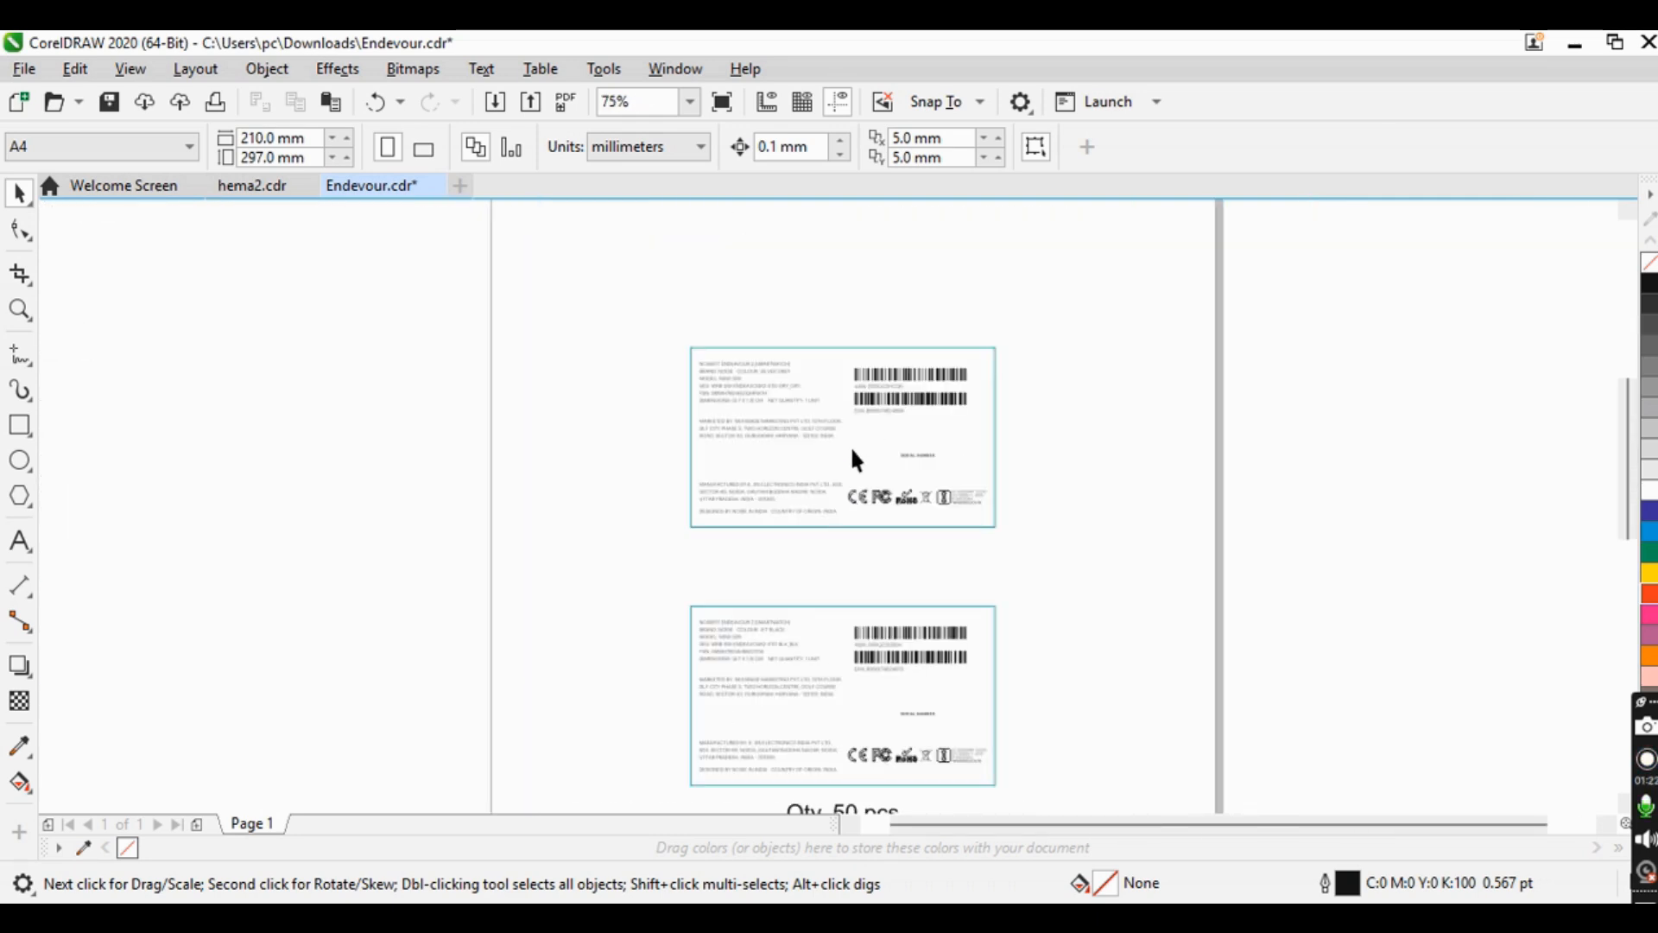
pyautogui.scroll(1, 856, 459)
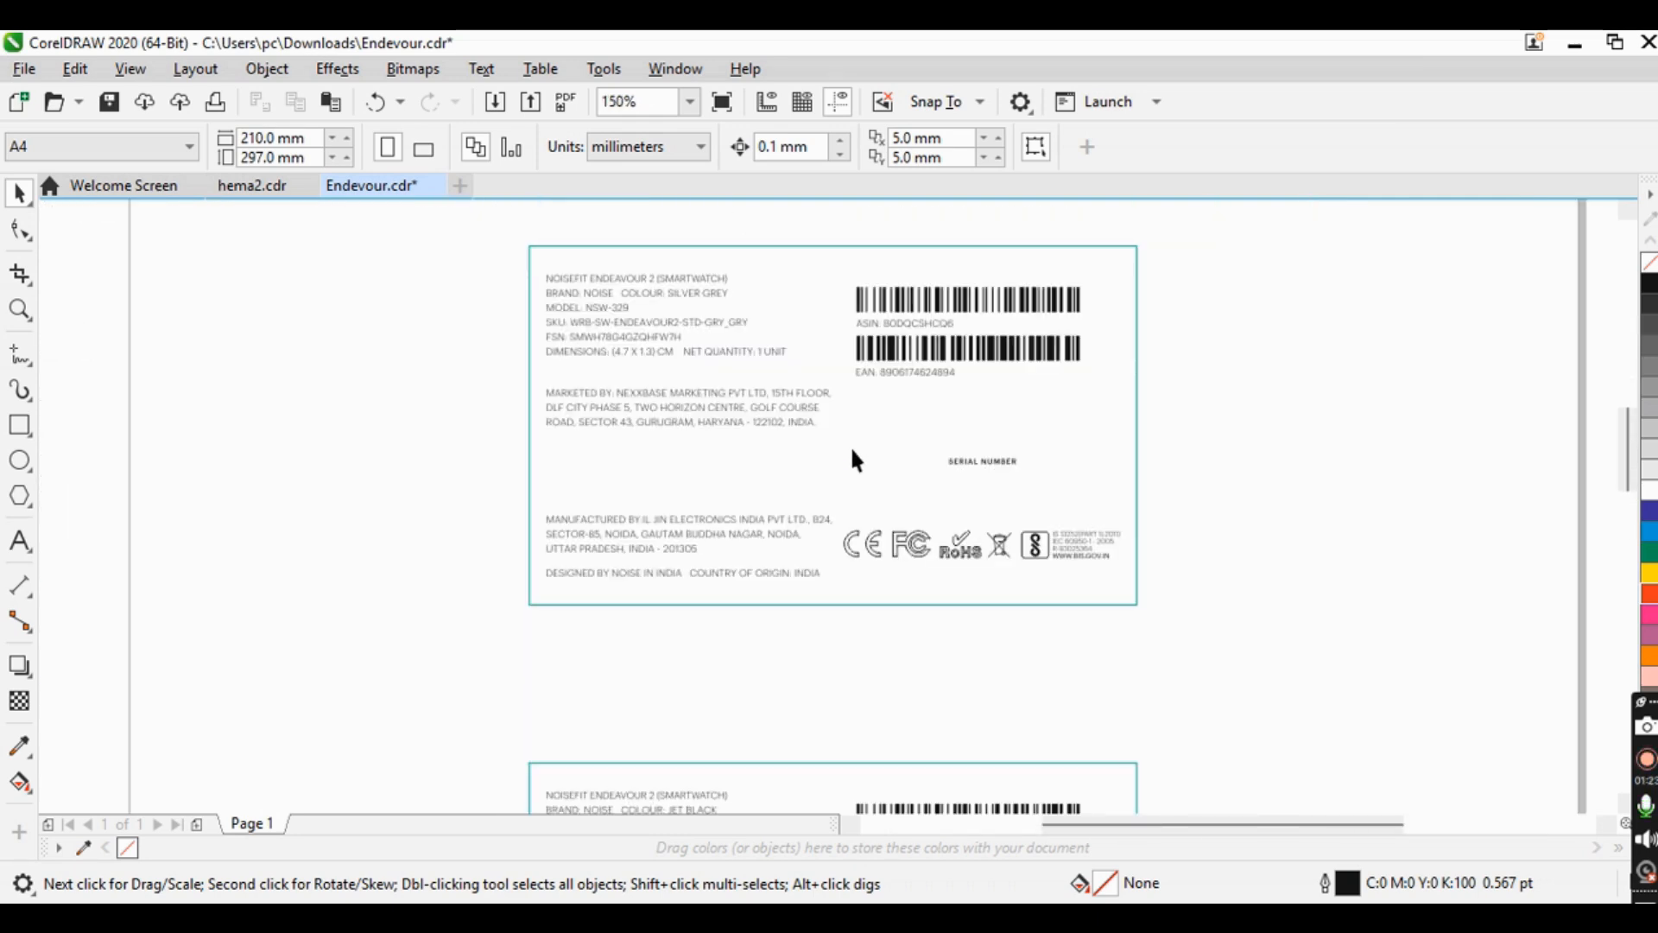
# - Check the page display options and examine the page border at the page's upper corners
pyautogui.click(131, 69)
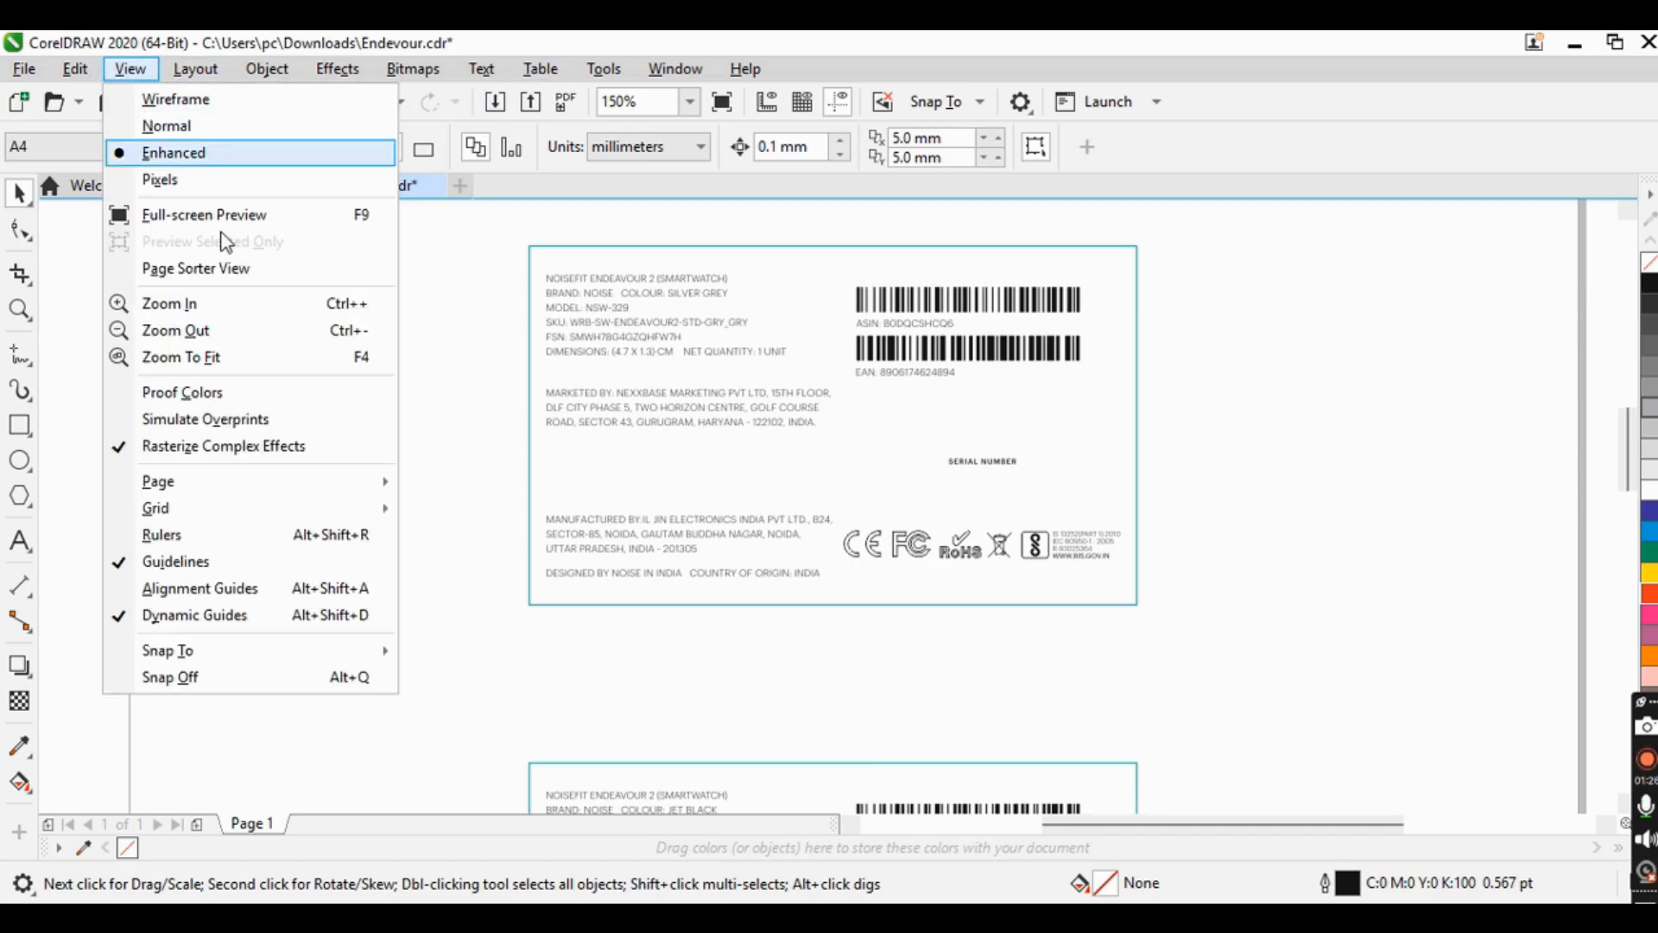
pyautogui.moveTo(288, 482)
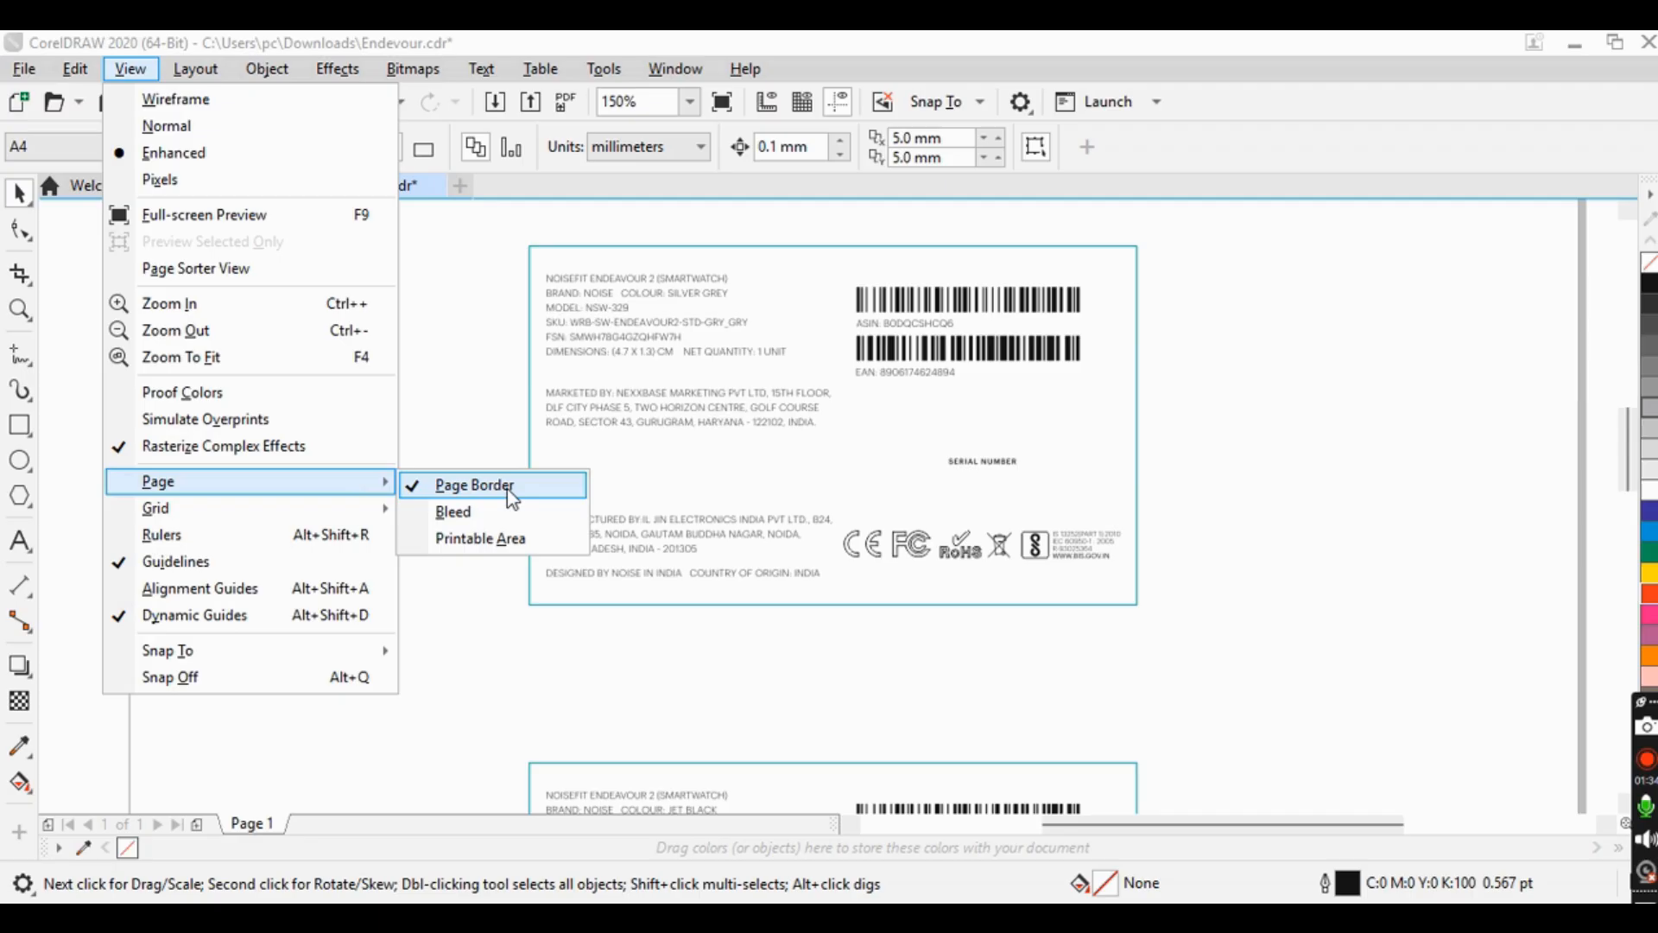
pyautogui.click(480, 420)
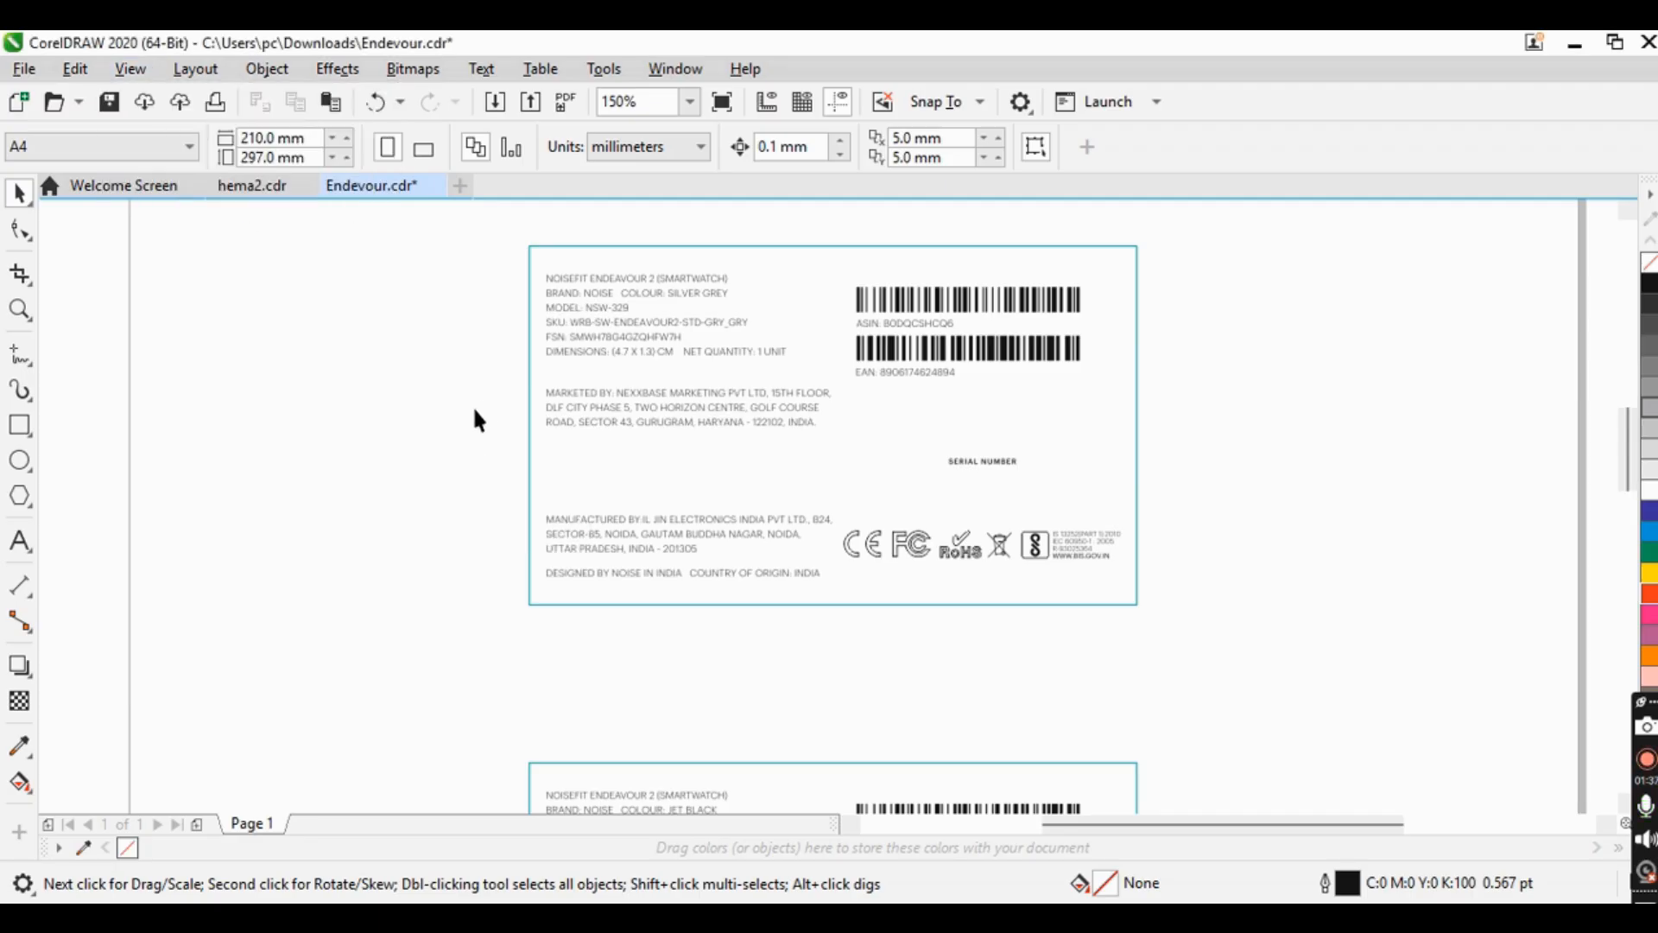
pyautogui.scroll(-5, 471, 449)
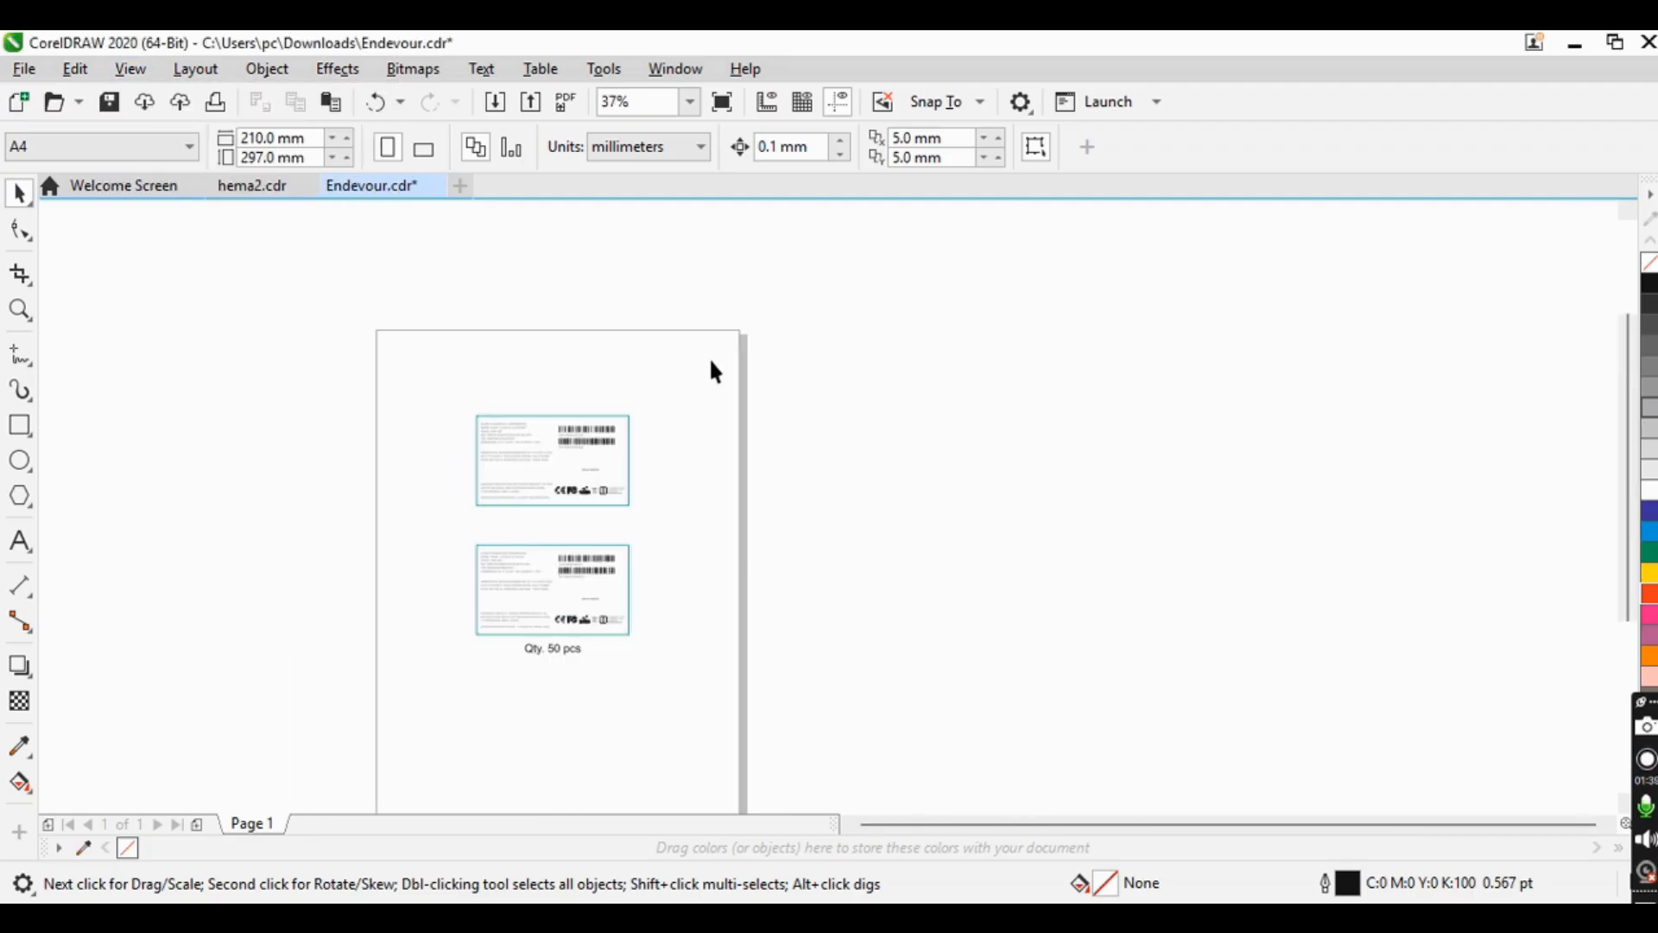
pyautogui.scroll(5, 259, 347)
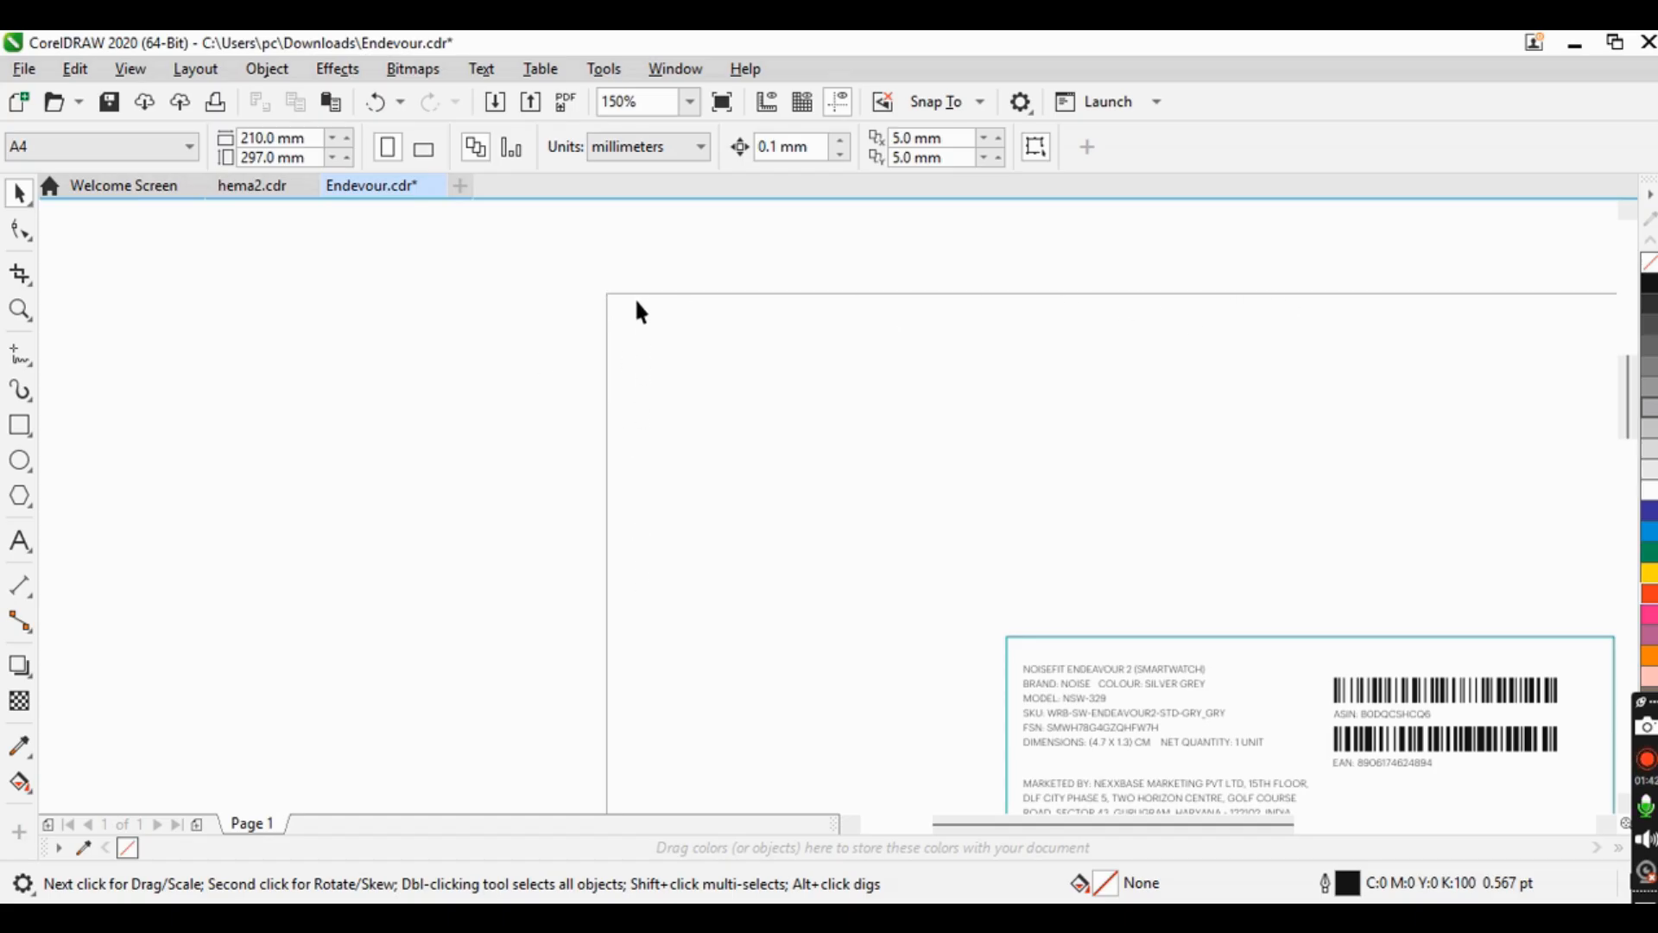
pyautogui.scroll(-5, 533, 357)
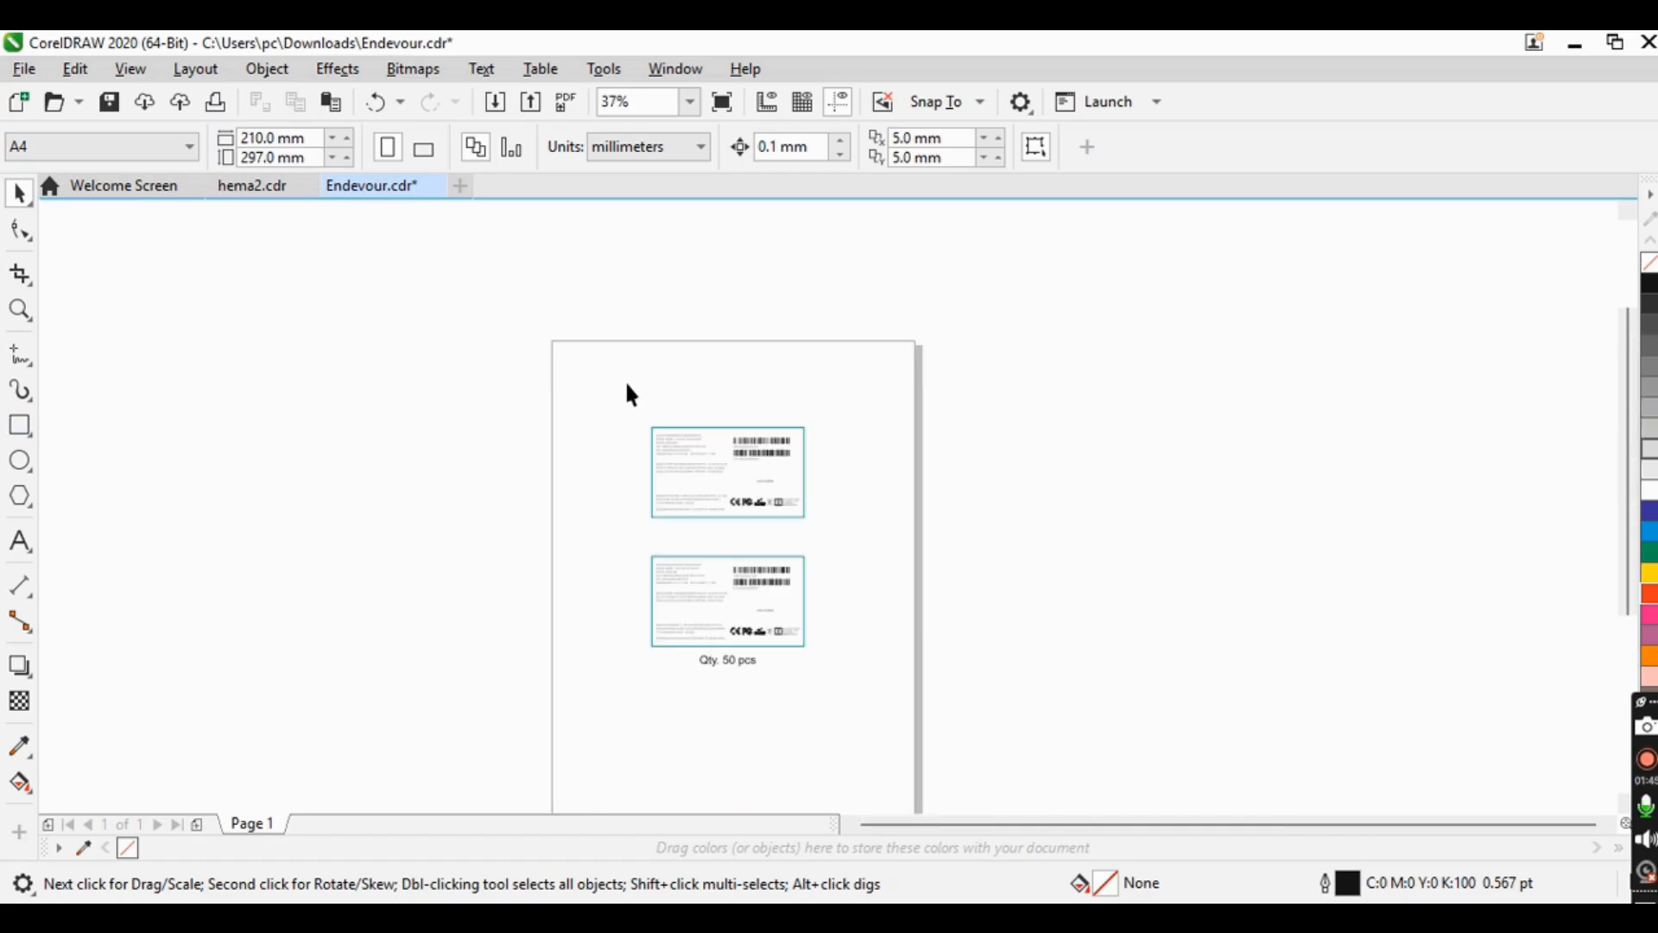
pyautogui.scroll(5, 623, 362)
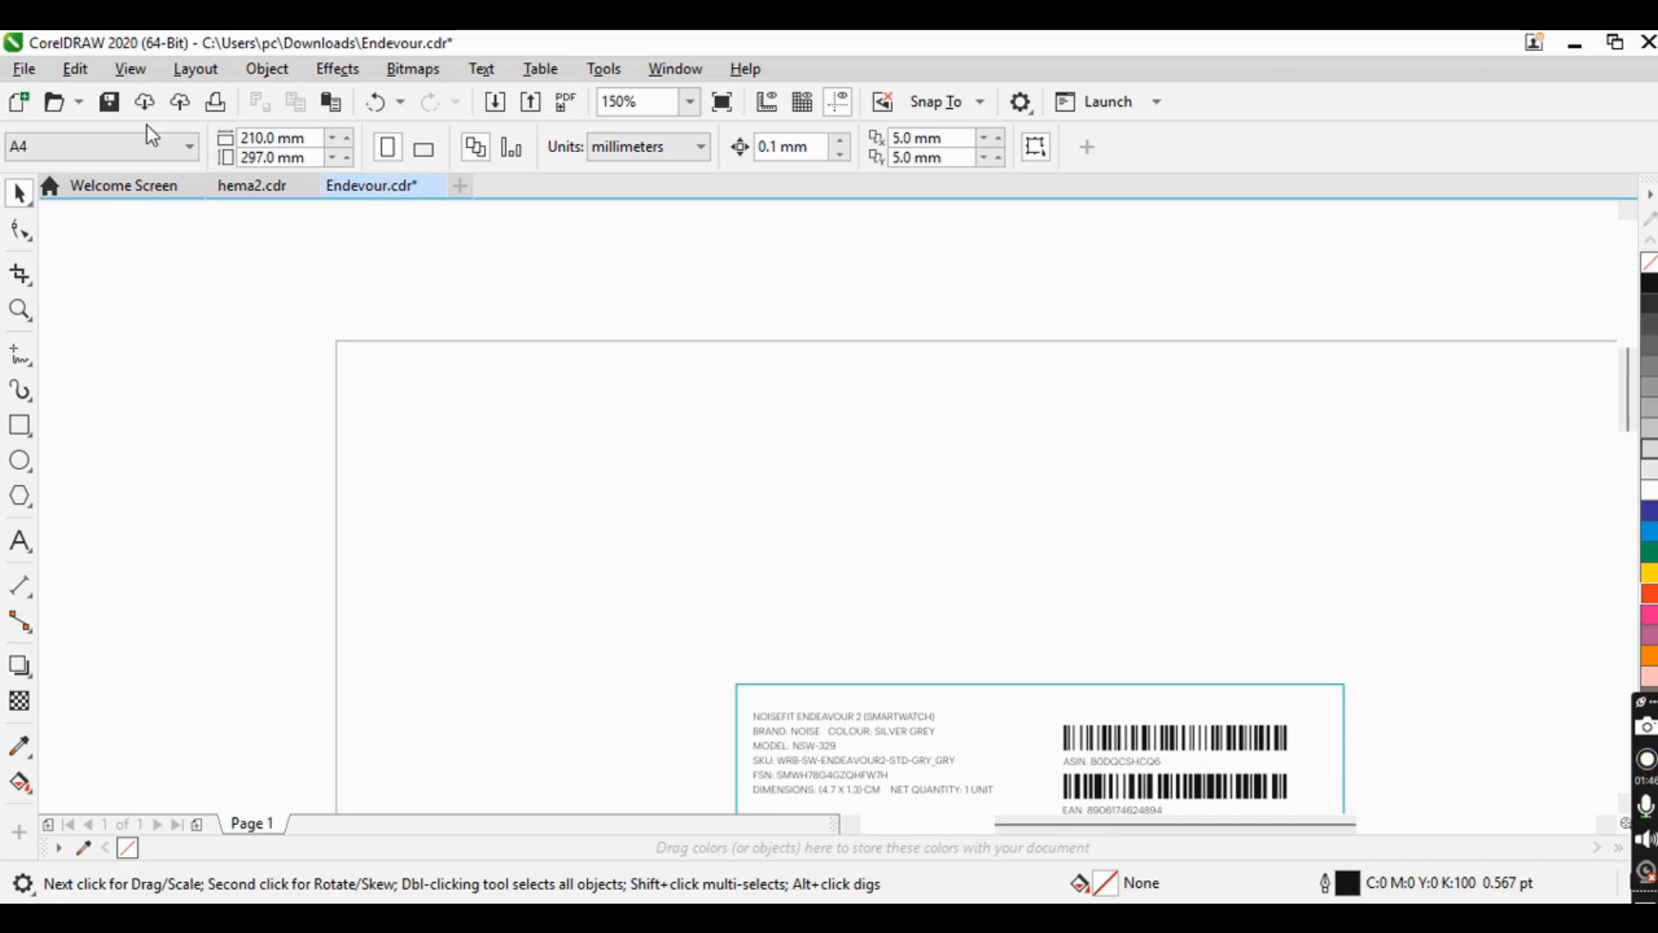
# - Hide the page border and view both labels without the page outline
pyautogui.click(131, 69)
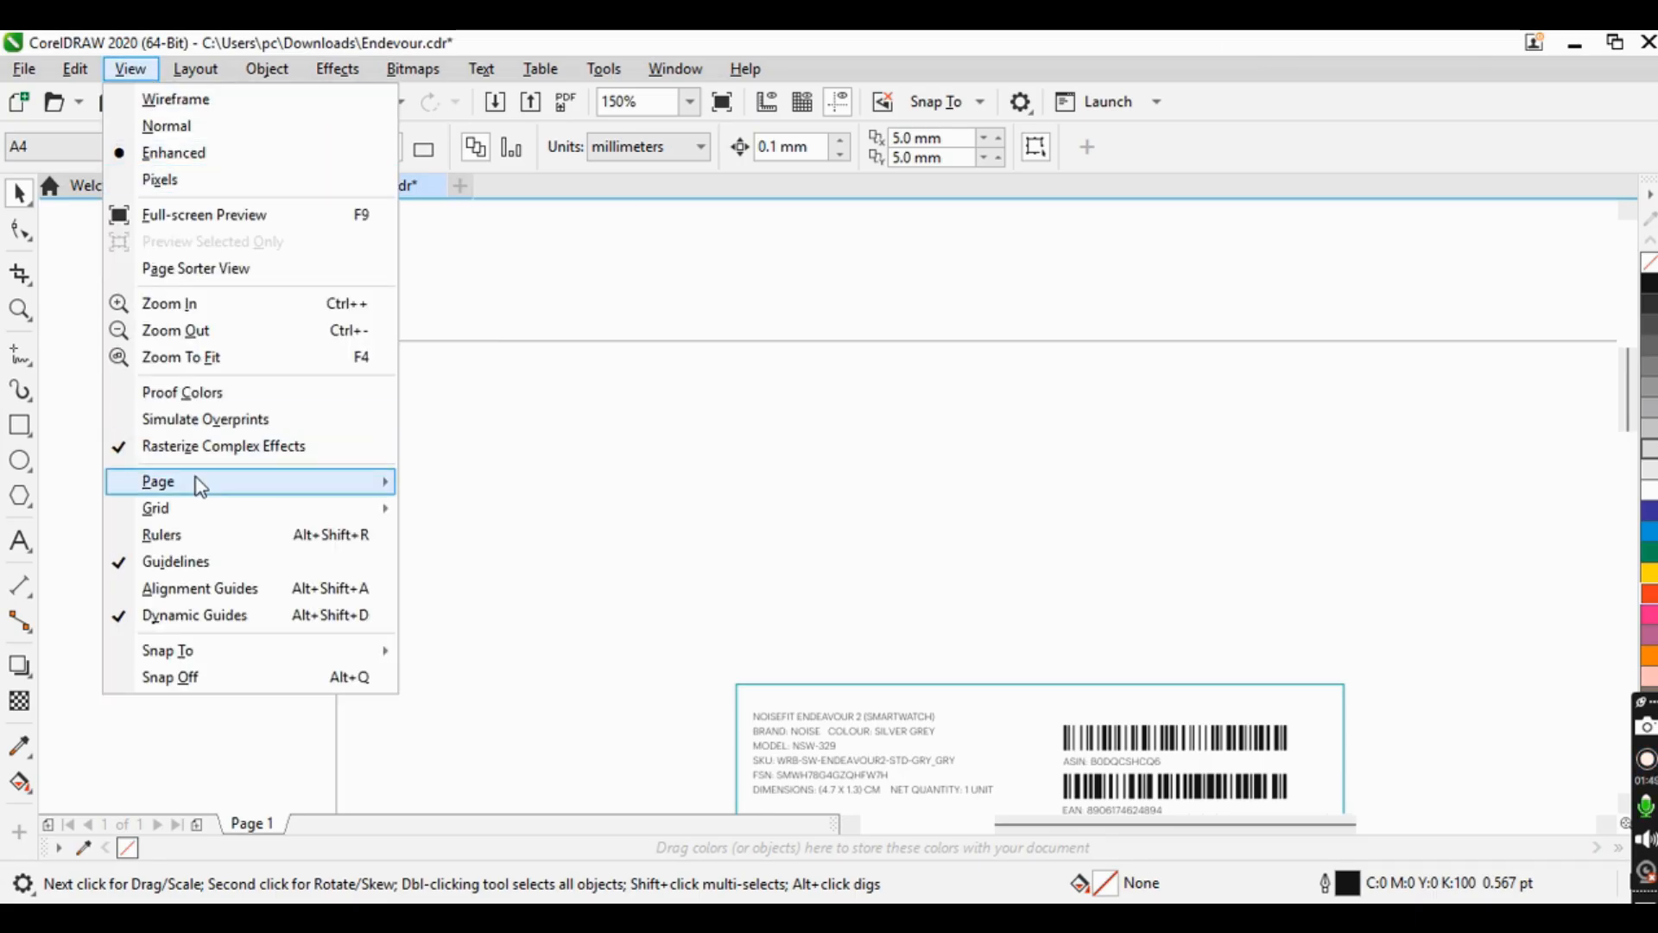
pyautogui.moveTo(198, 481)
pyautogui.click(456, 481)
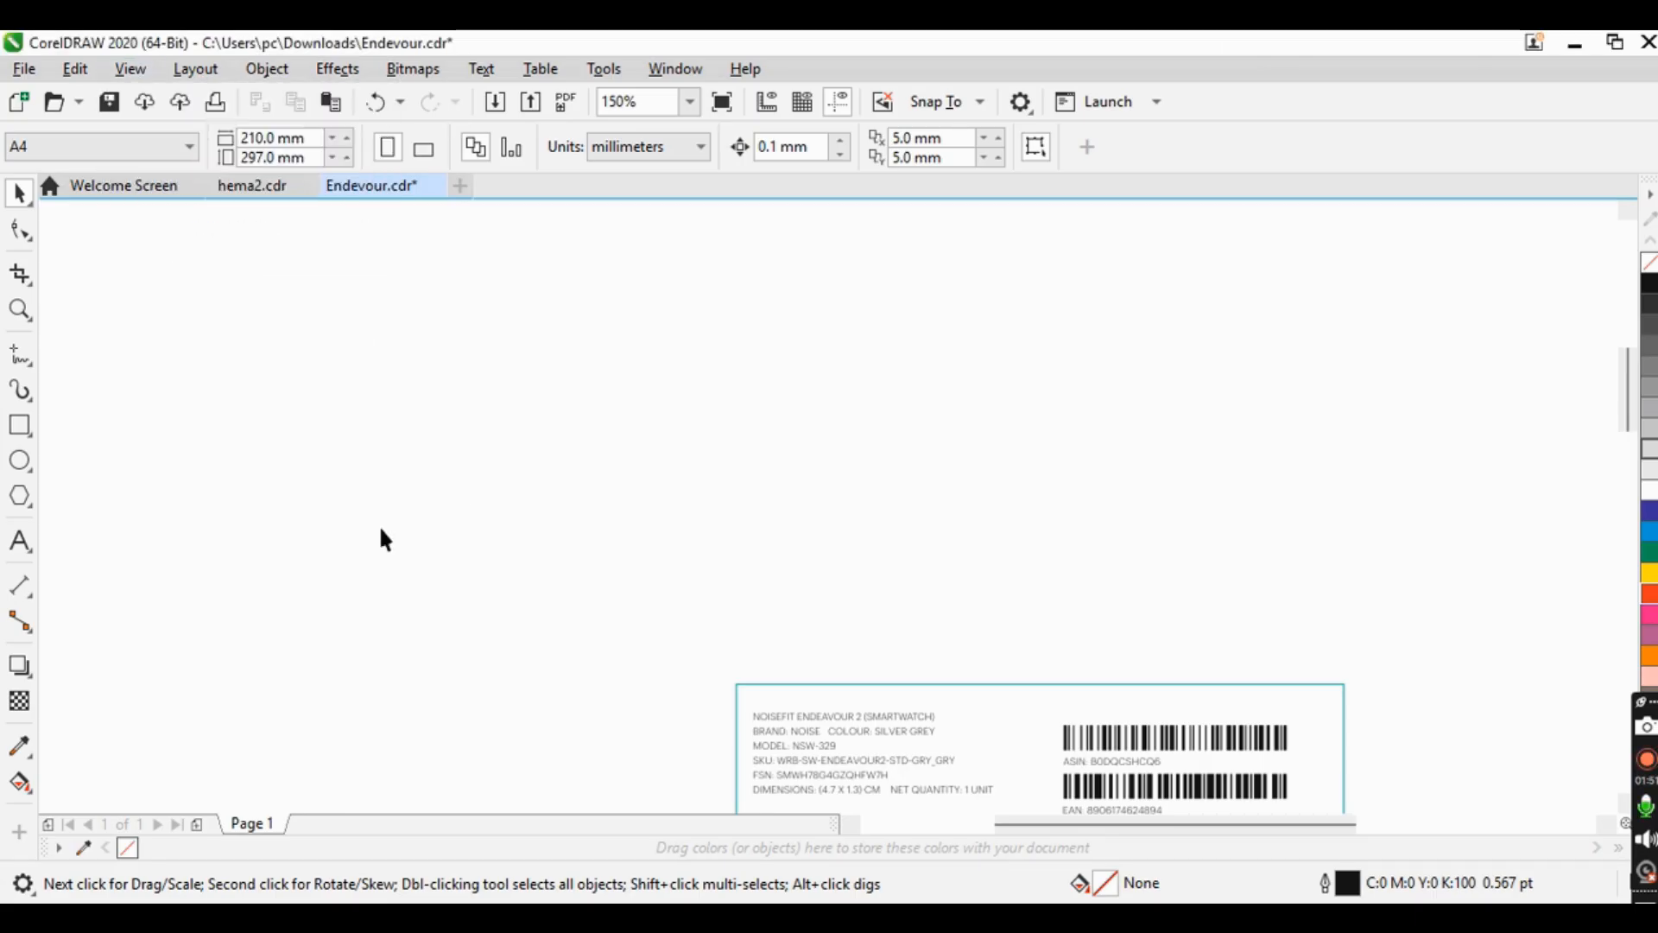
pyautogui.scroll(-8, 657, 391)
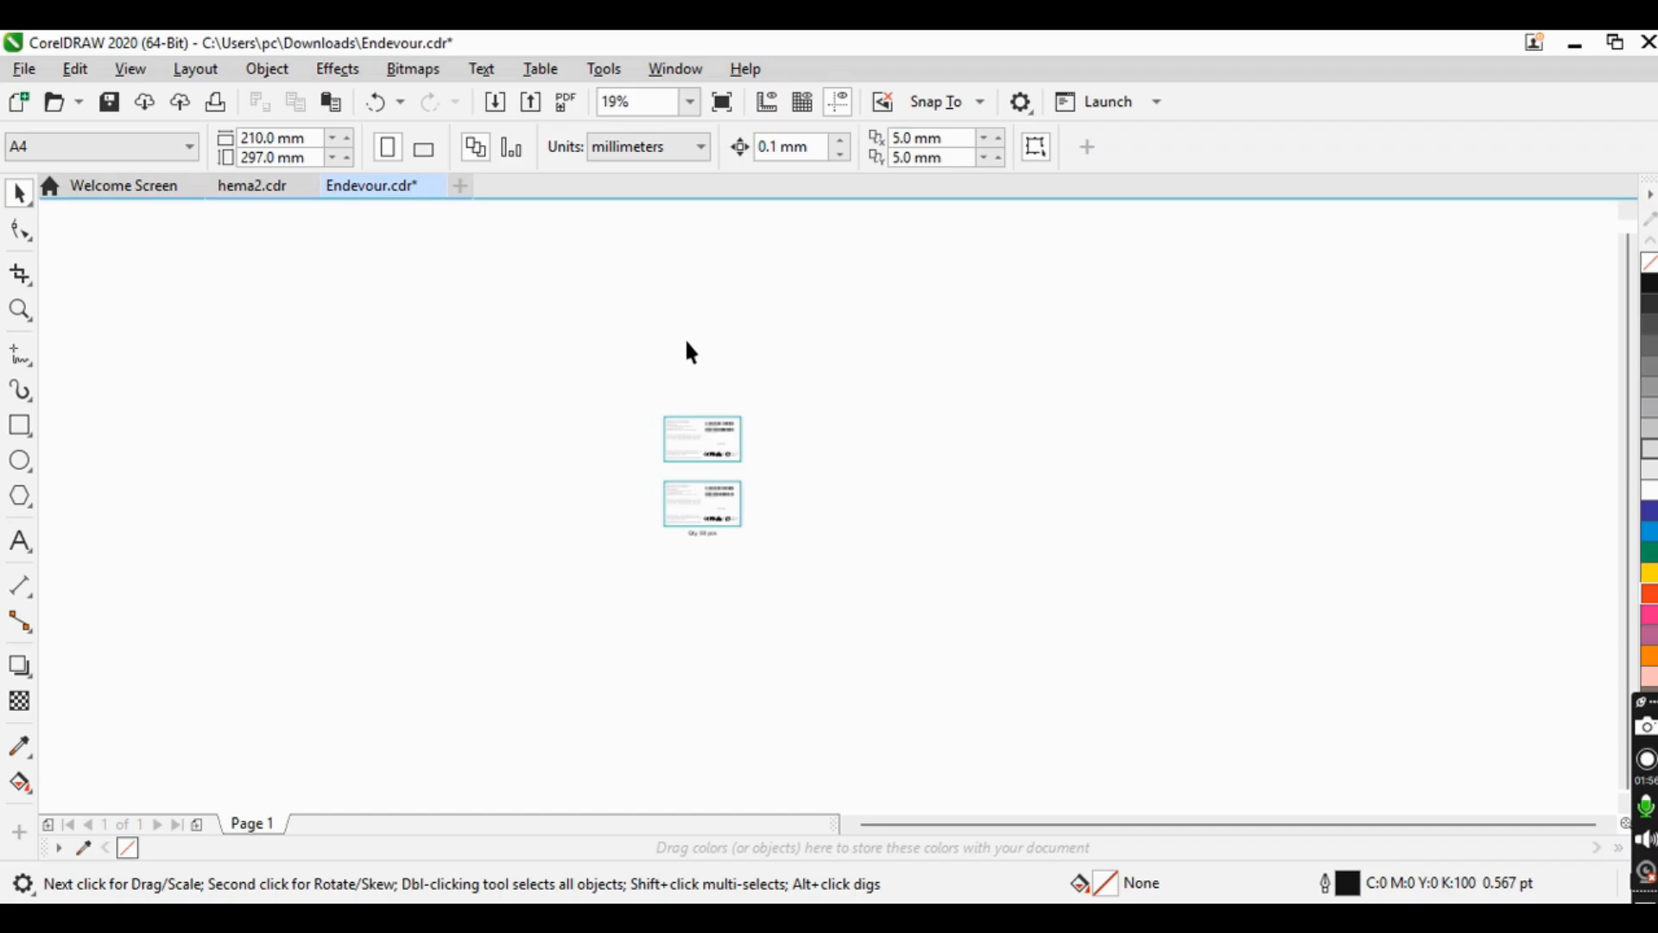
# - Show the page border around the labels again
pyautogui.click(130, 68)
pyautogui.moveTo(229, 479)
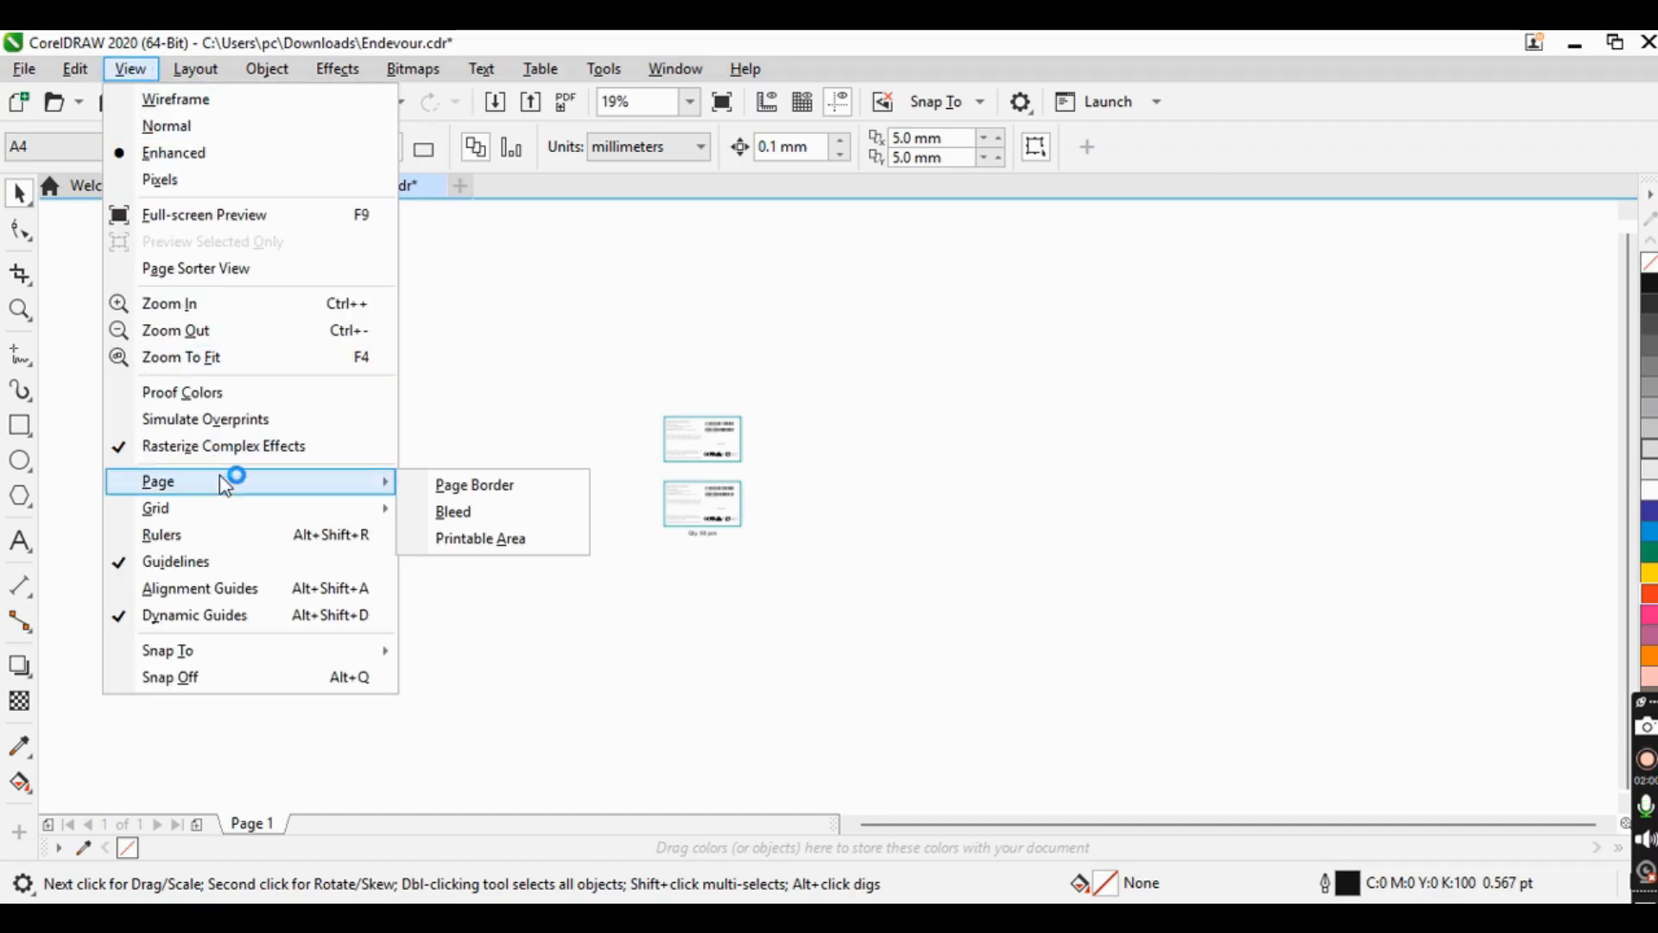
pyautogui.click(496, 482)
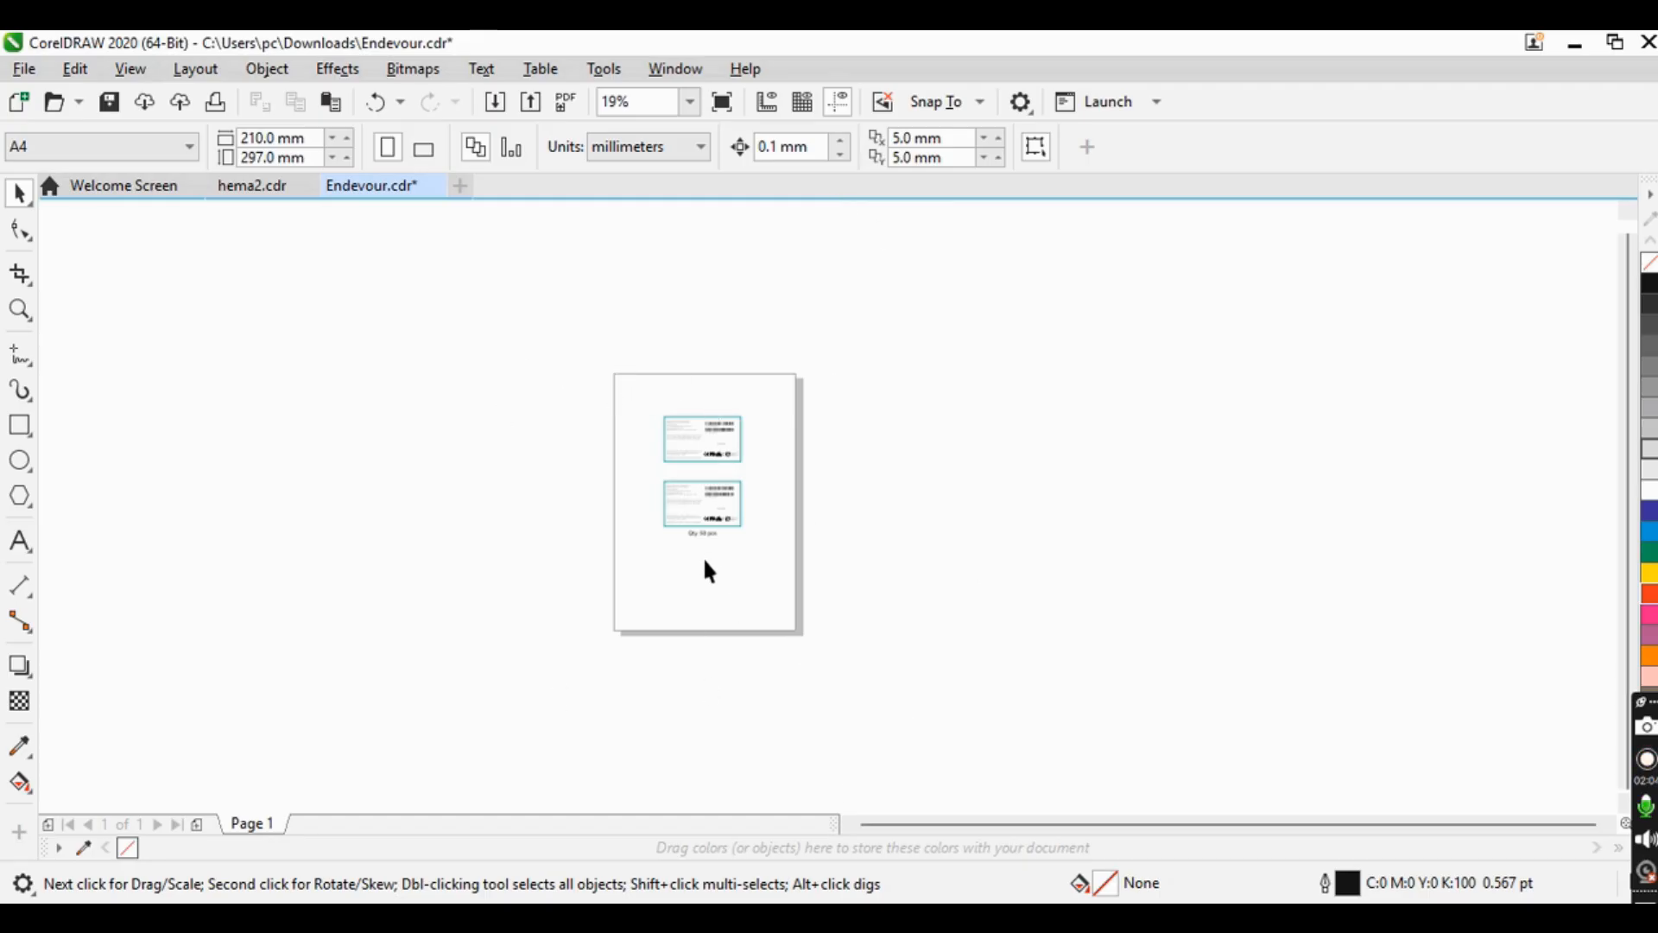
# - Turn on the Bleed display for the page
pyautogui.click(131, 69)
pyautogui.moveTo(242, 489)
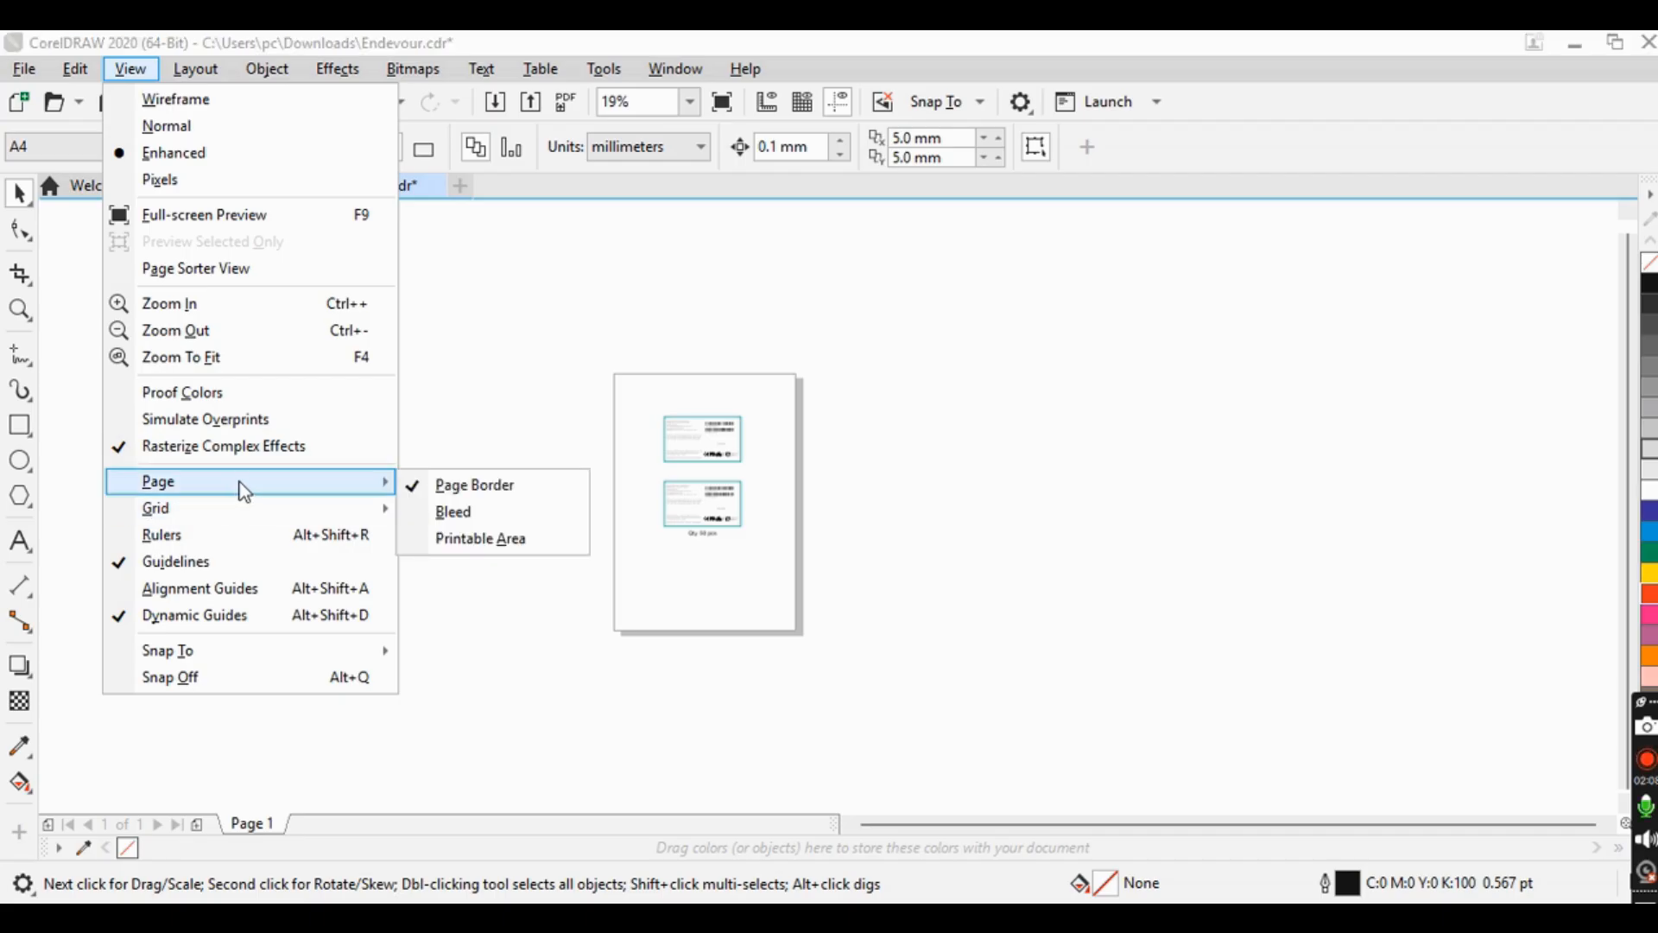
pyautogui.click(485, 521)
# - Examine the dashed bleed line around the page border, up close at the corner and side and across the whole page
pyautogui.scroll(4, 762, 383)
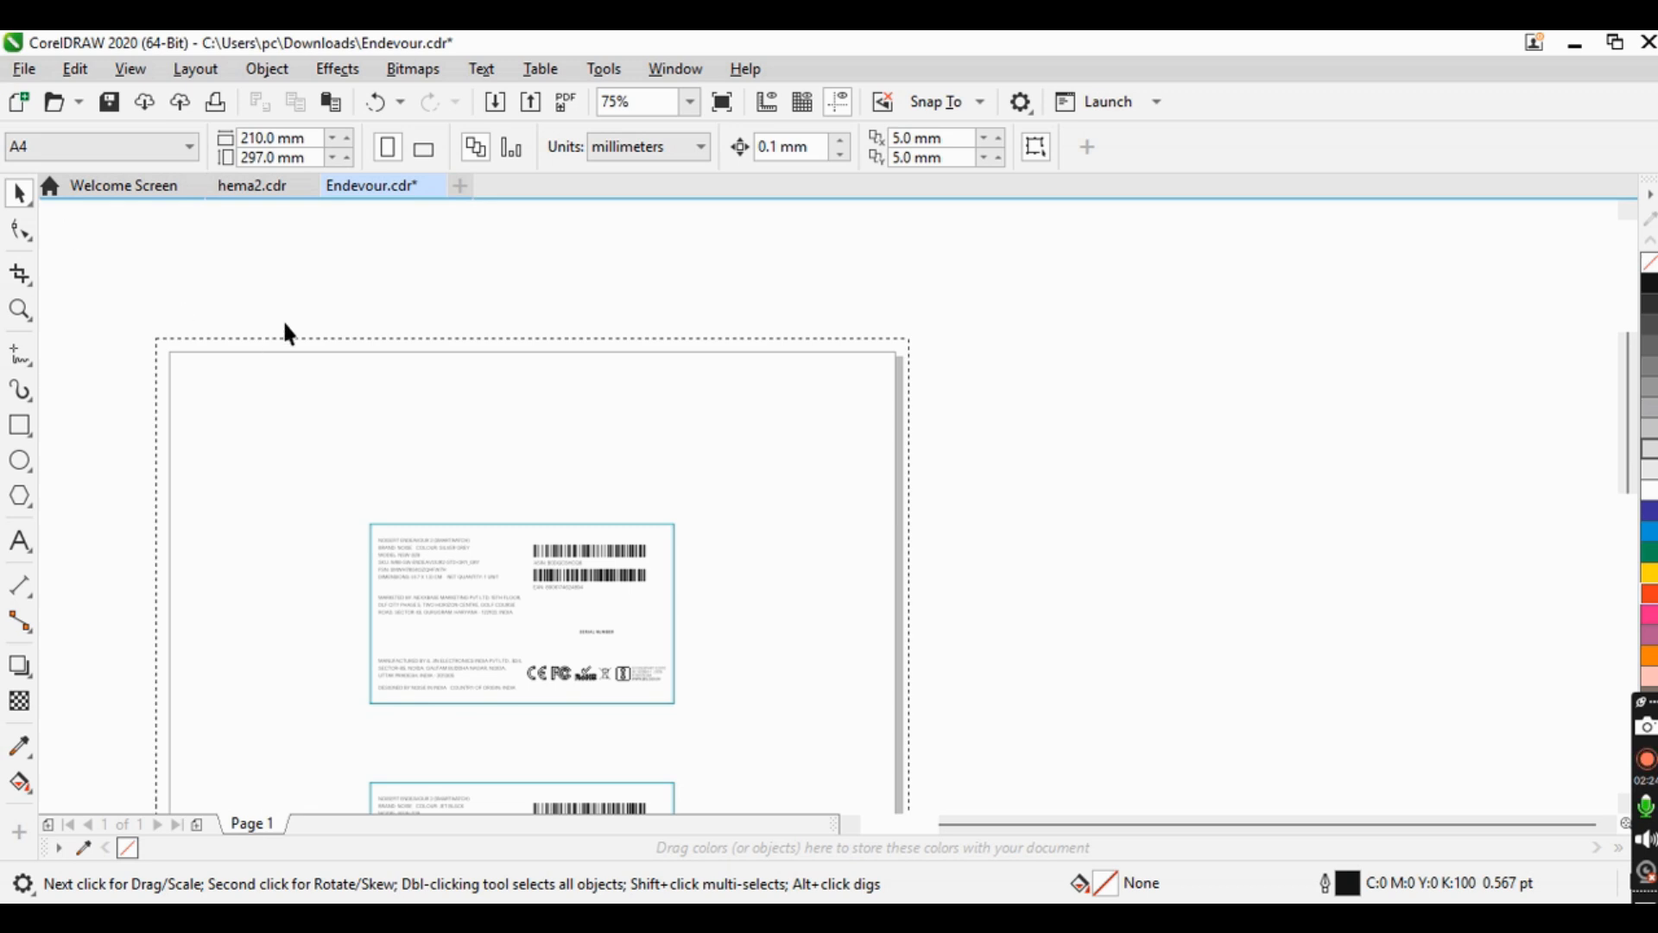
pyautogui.scroll(2, 182, 349)
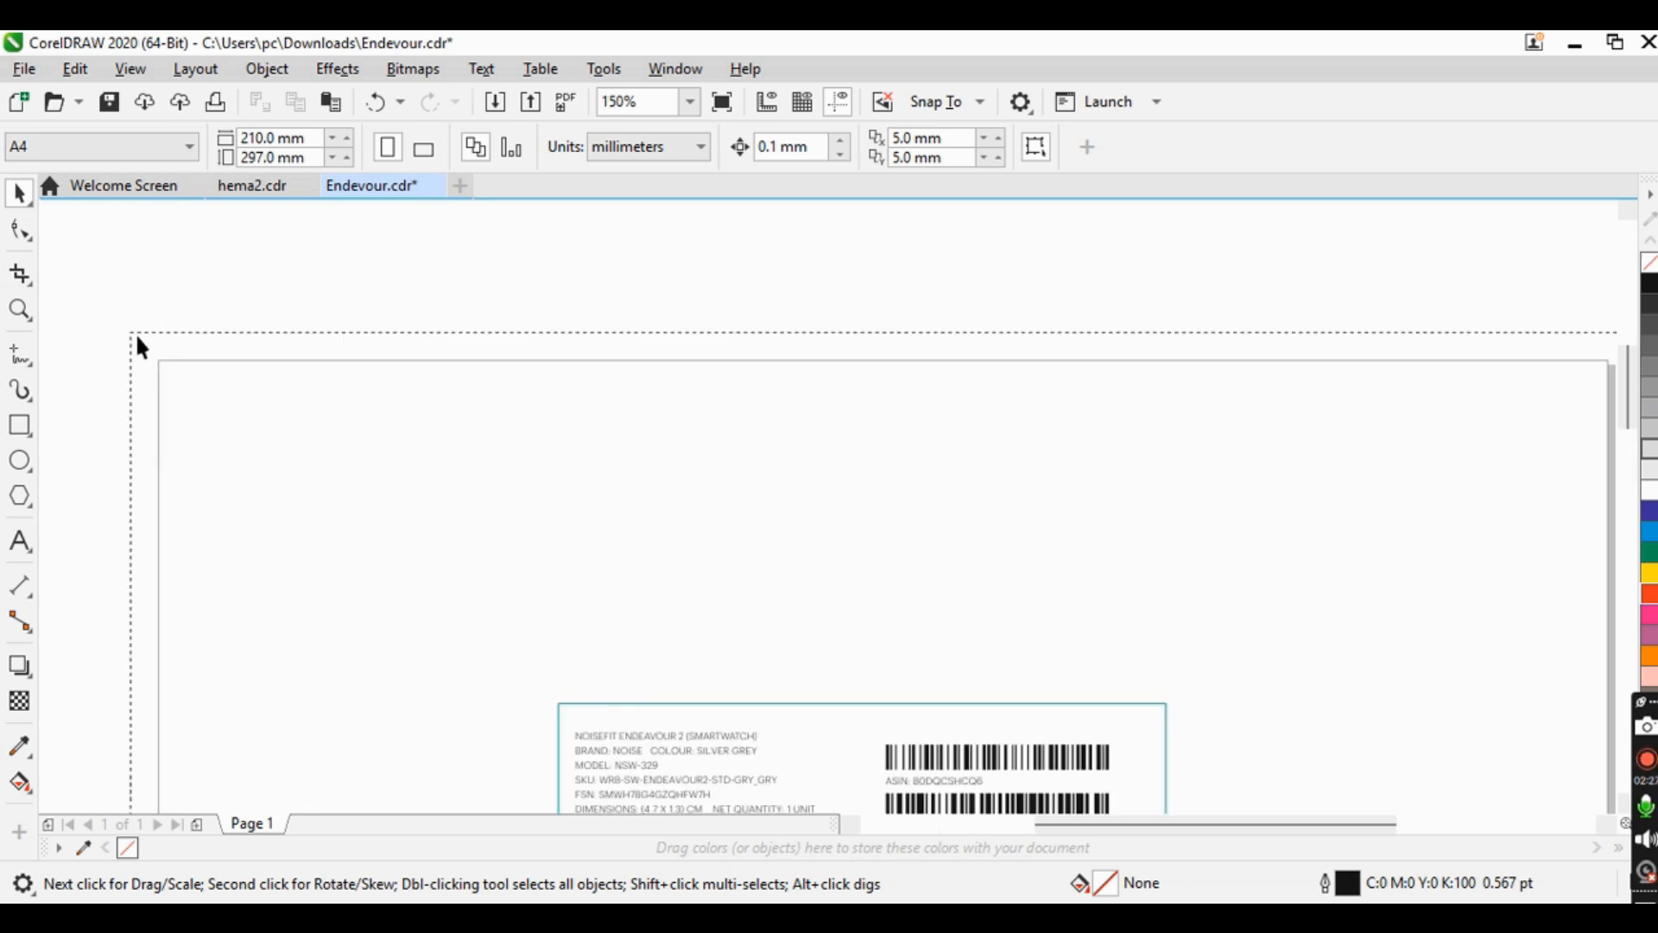
pyautogui.scroll(2, 194, 343)
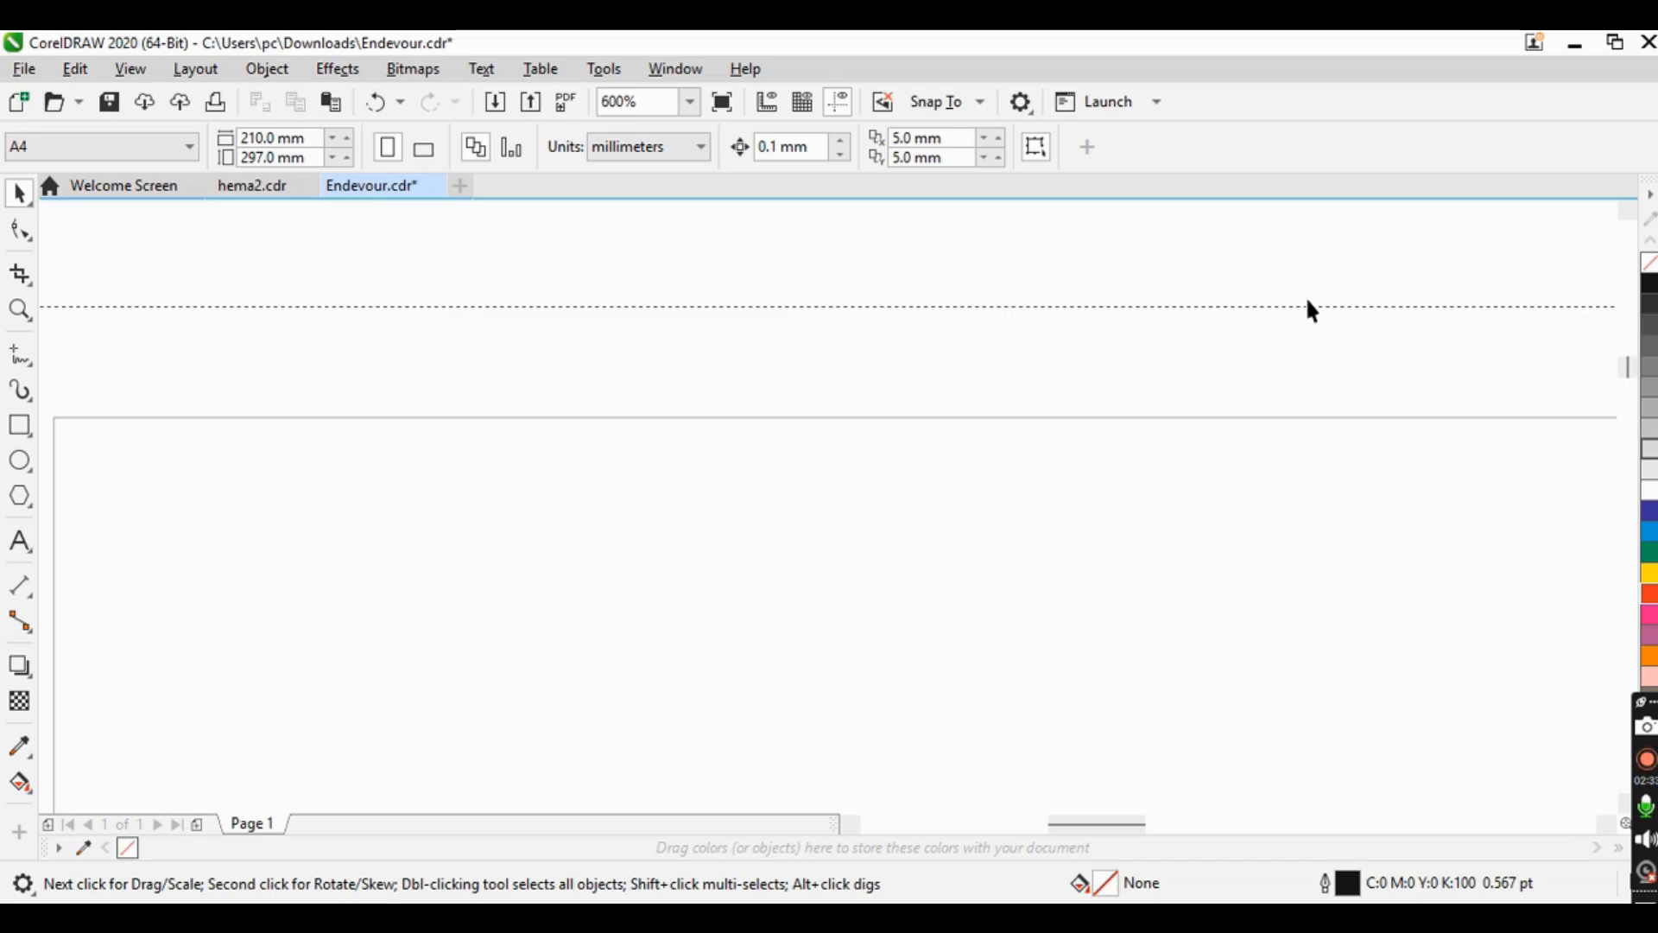
pyautogui.scroll(-4, 687, 350)
pyautogui.scroll(-1, 614, 381)
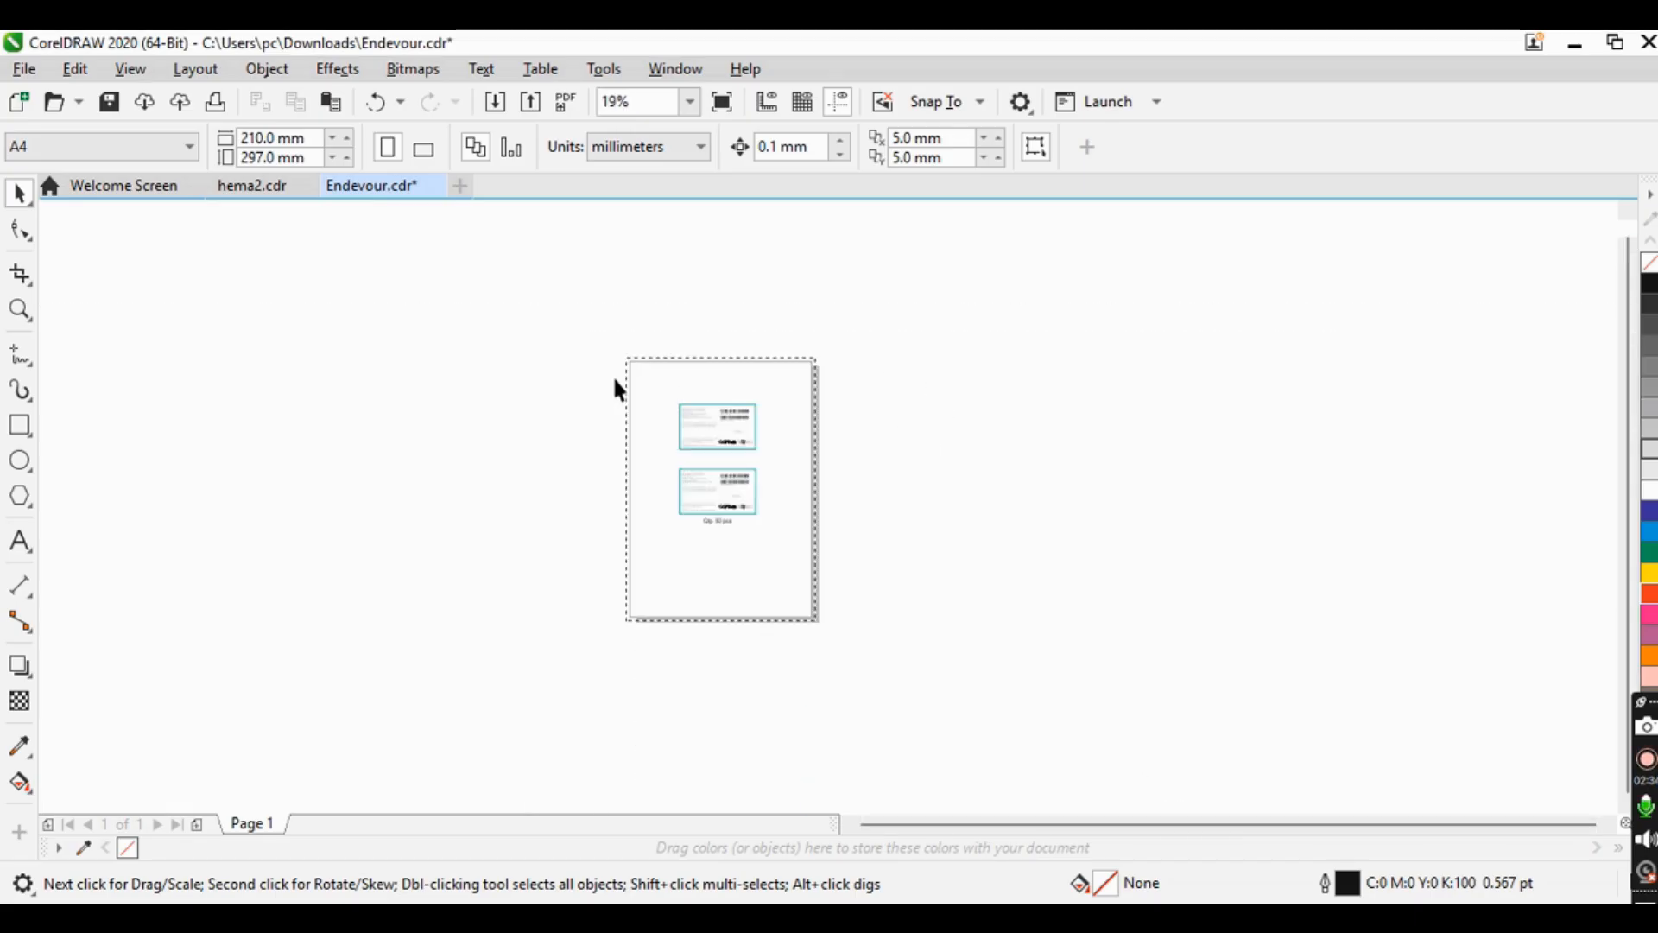
pyautogui.scroll(1, 735, 449)
pyautogui.scroll(2, 554, 491)
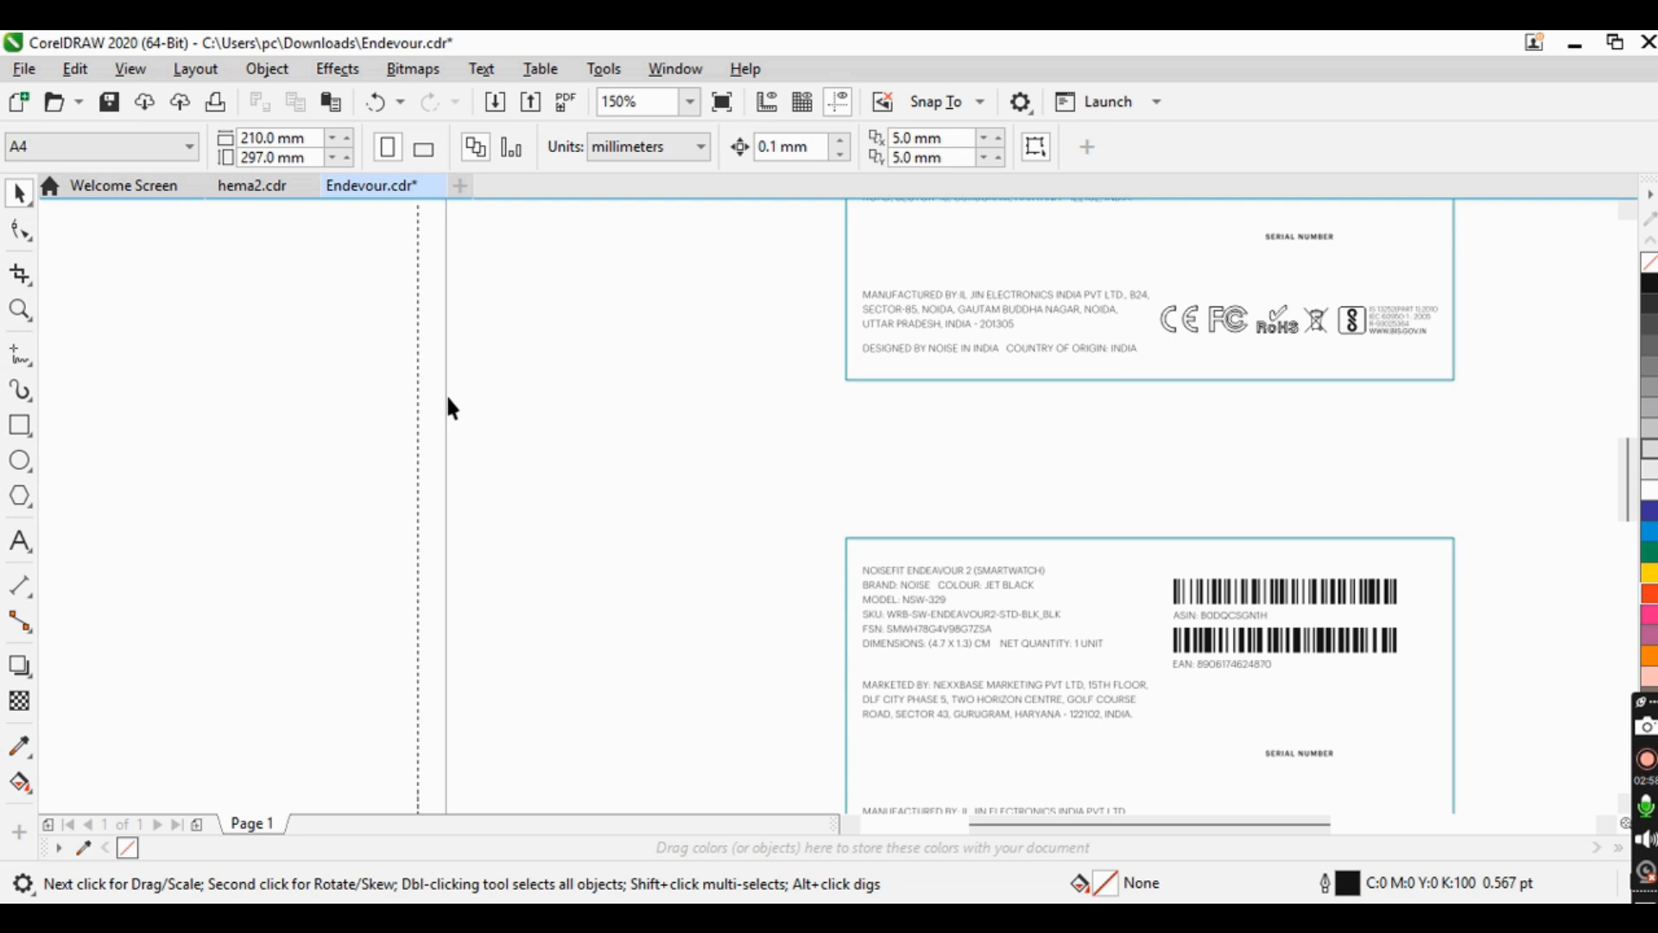
pyautogui.scroll(-3, 446, 392)
pyautogui.scroll(1, 480, 371)
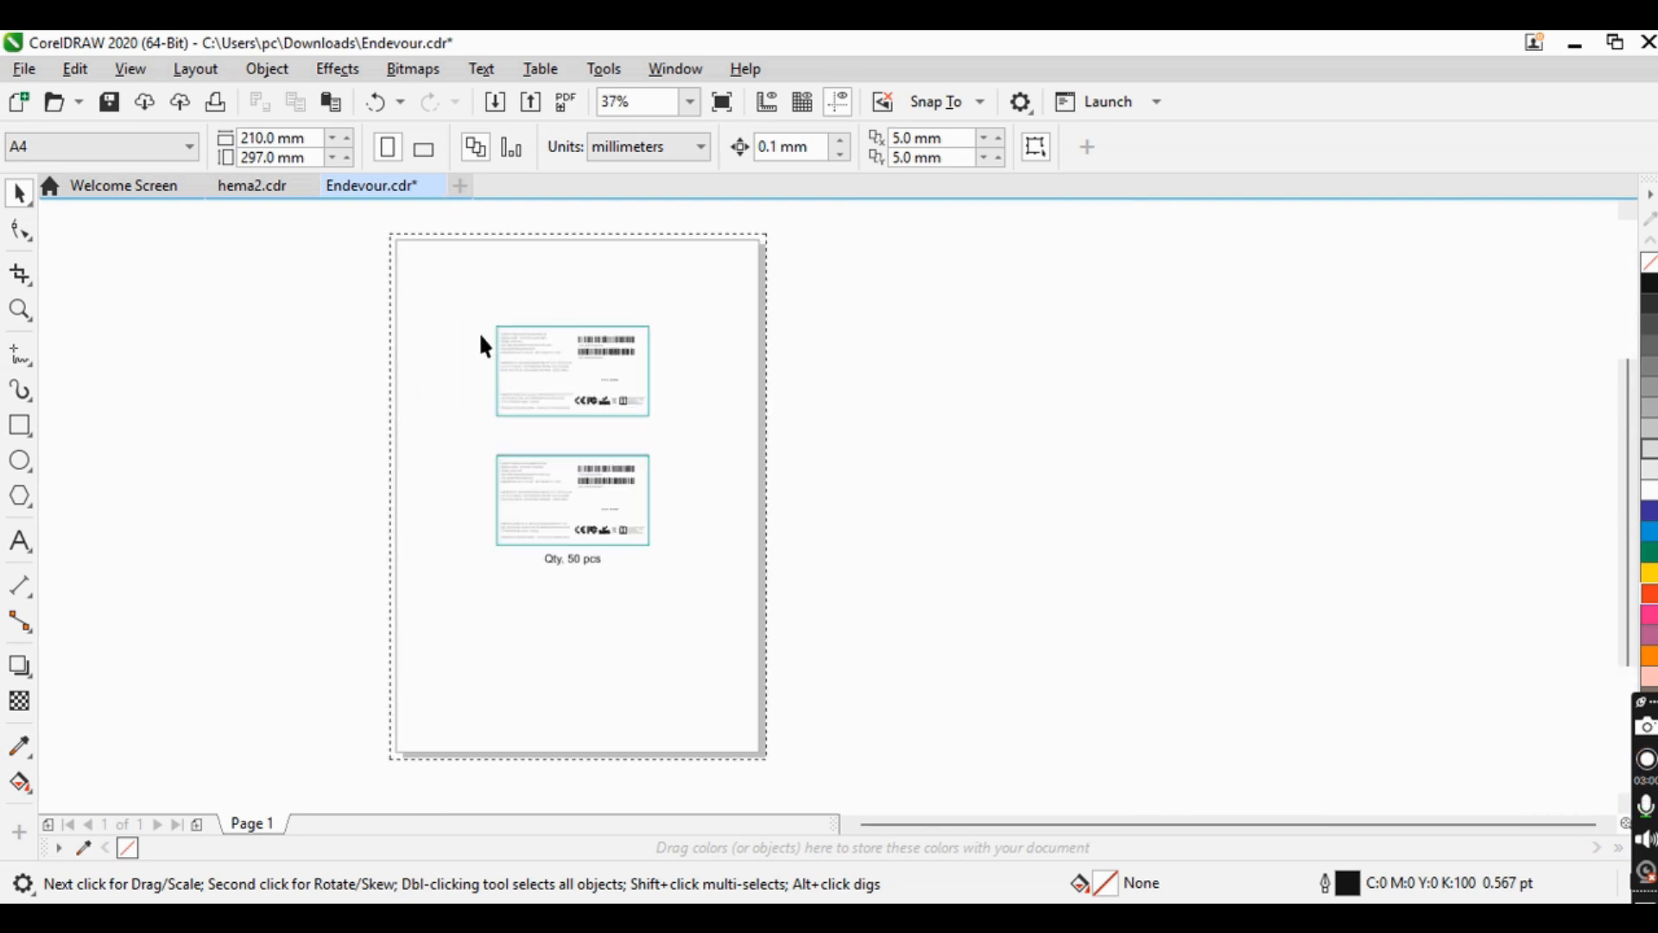
pyautogui.scroll(1, 466, 225)
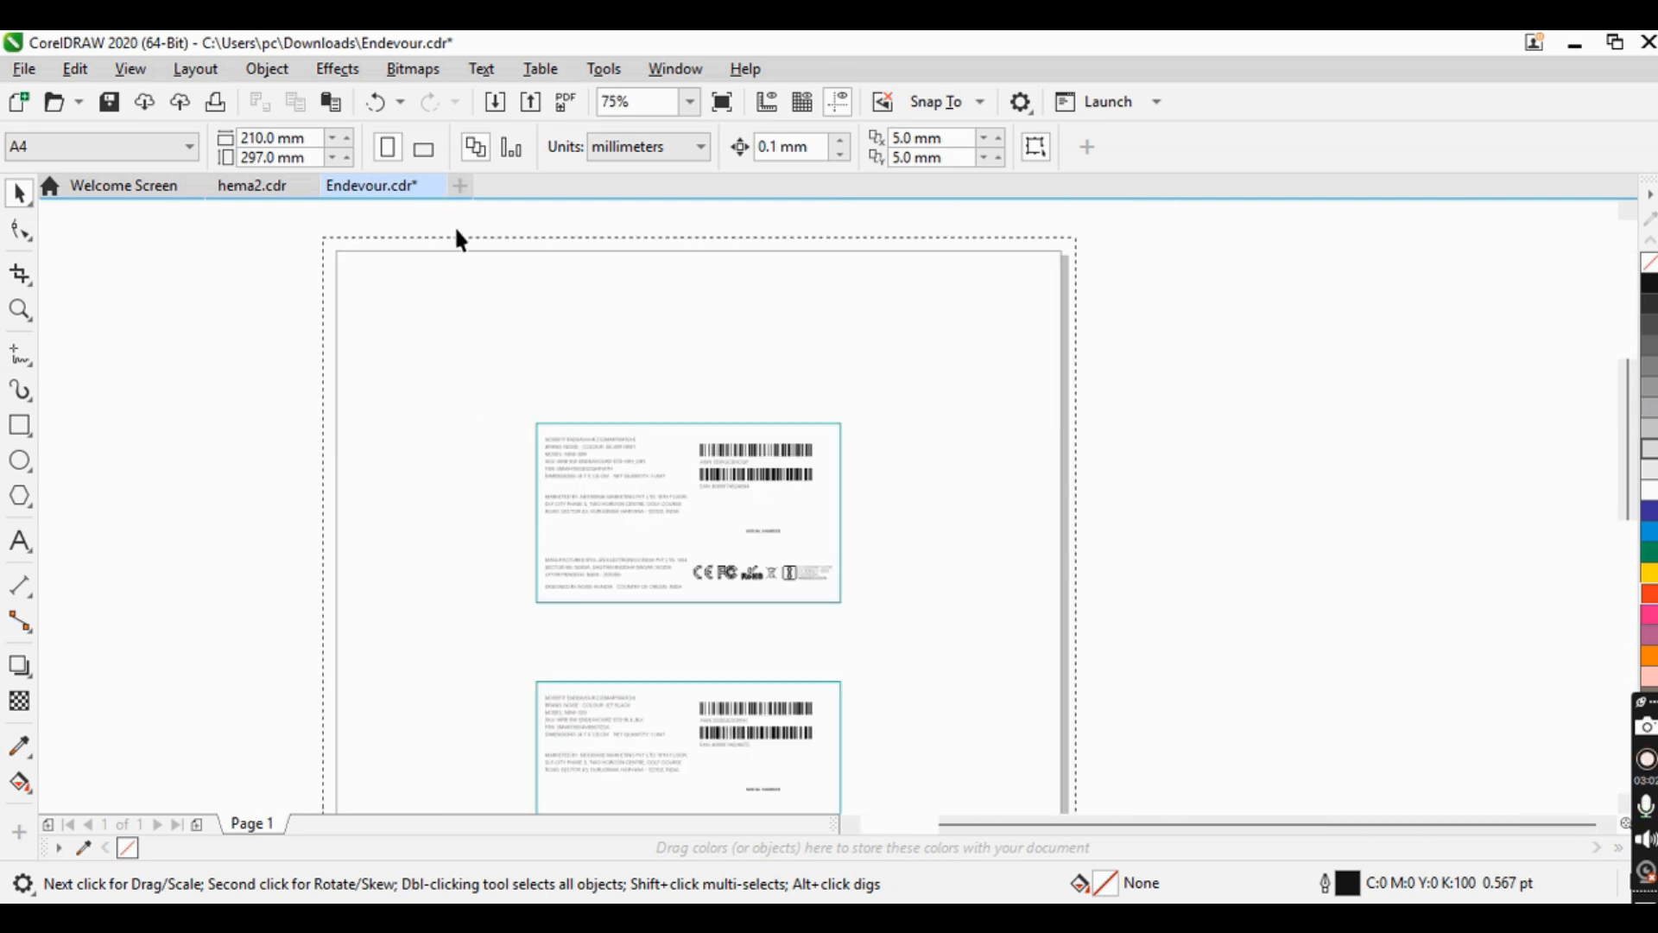
# - Turn on the Printable Area display for the page
pyautogui.click(132, 70)
pyautogui.moveTo(251, 480)
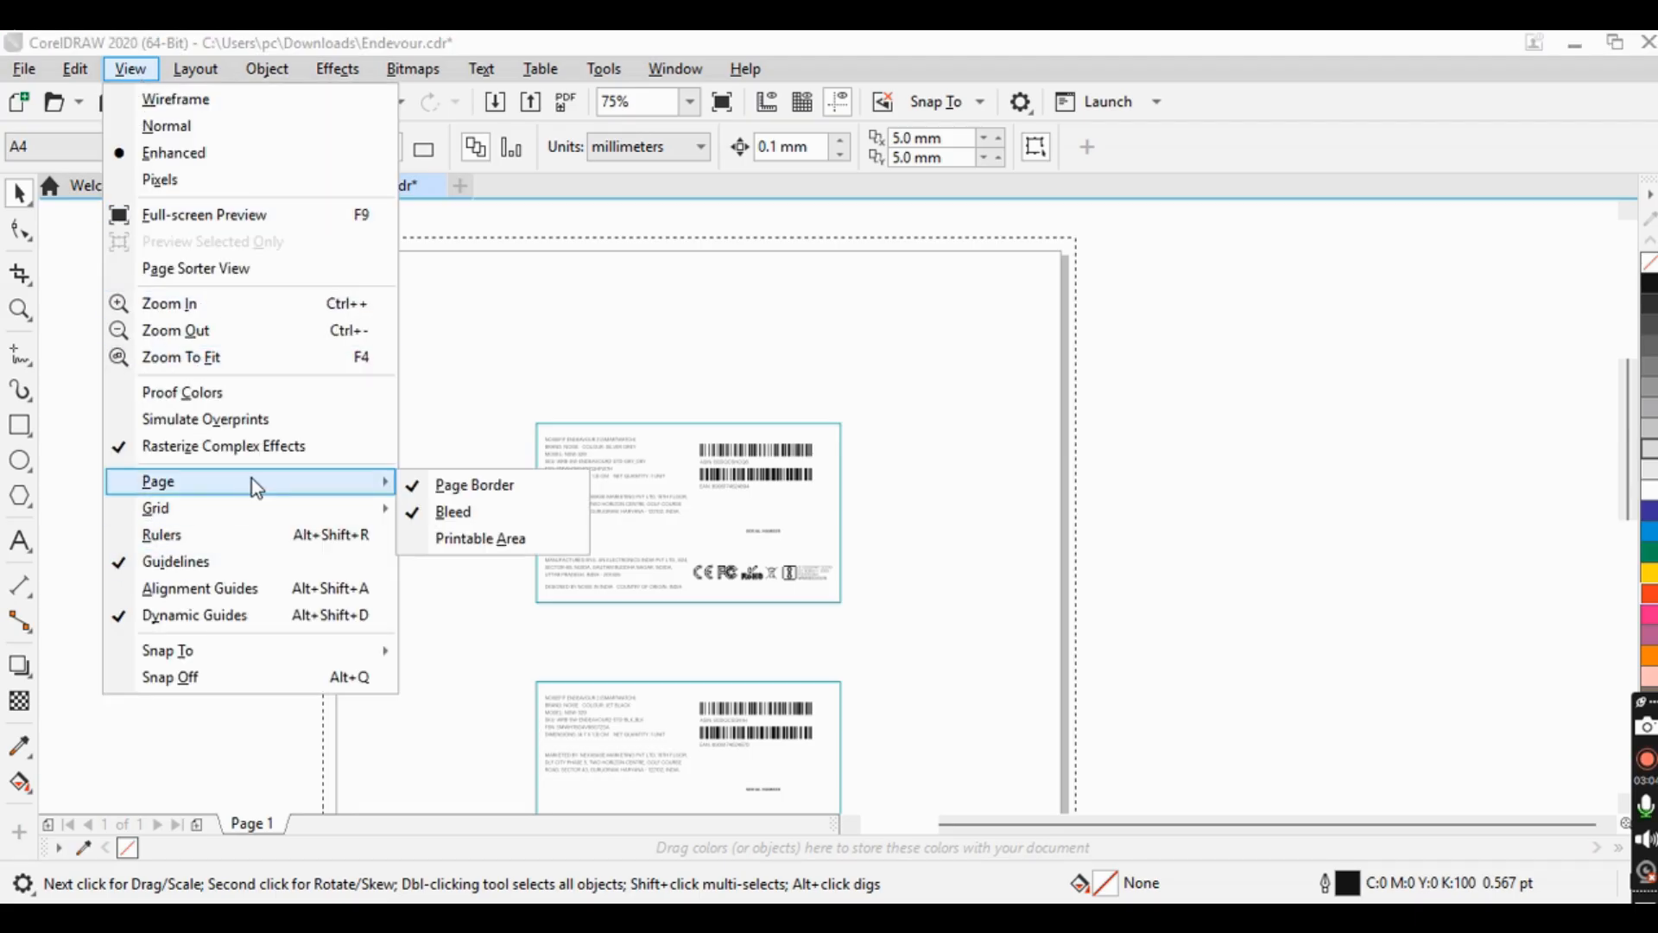
pyautogui.click(418, 544)
# - Compare the printable area and bleed outlines at the page's lower-left corner and left edge at up to 600% zoom
pyautogui.scroll(-2, 529, 337)
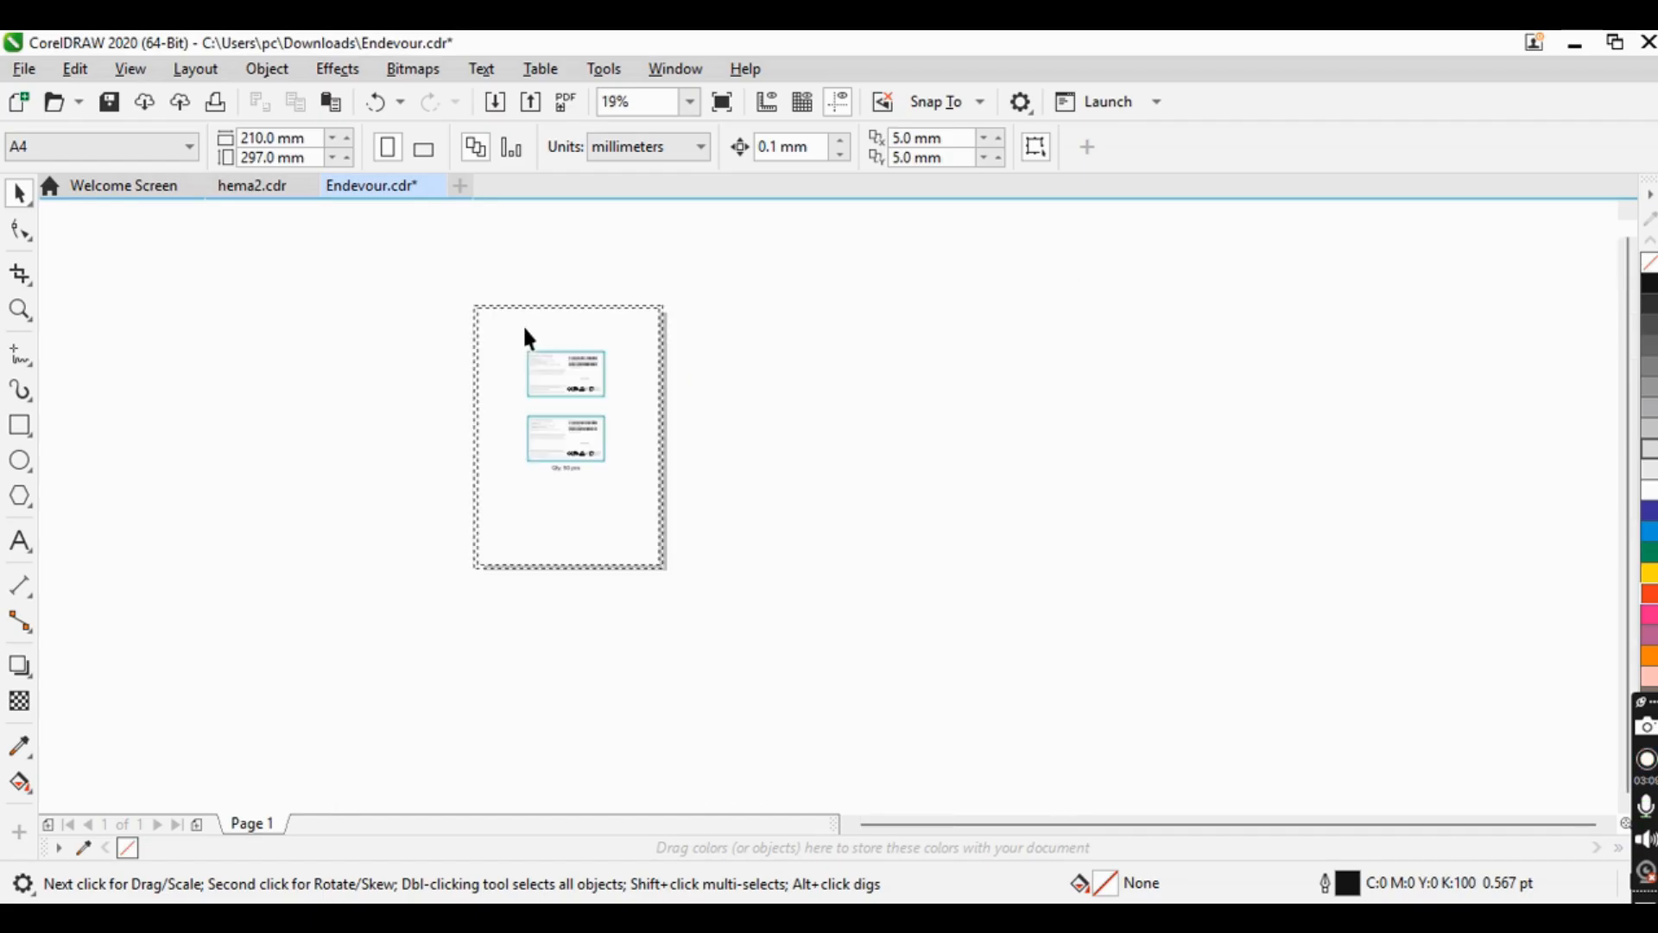
pyautogui.scroll(1, 568, 477)
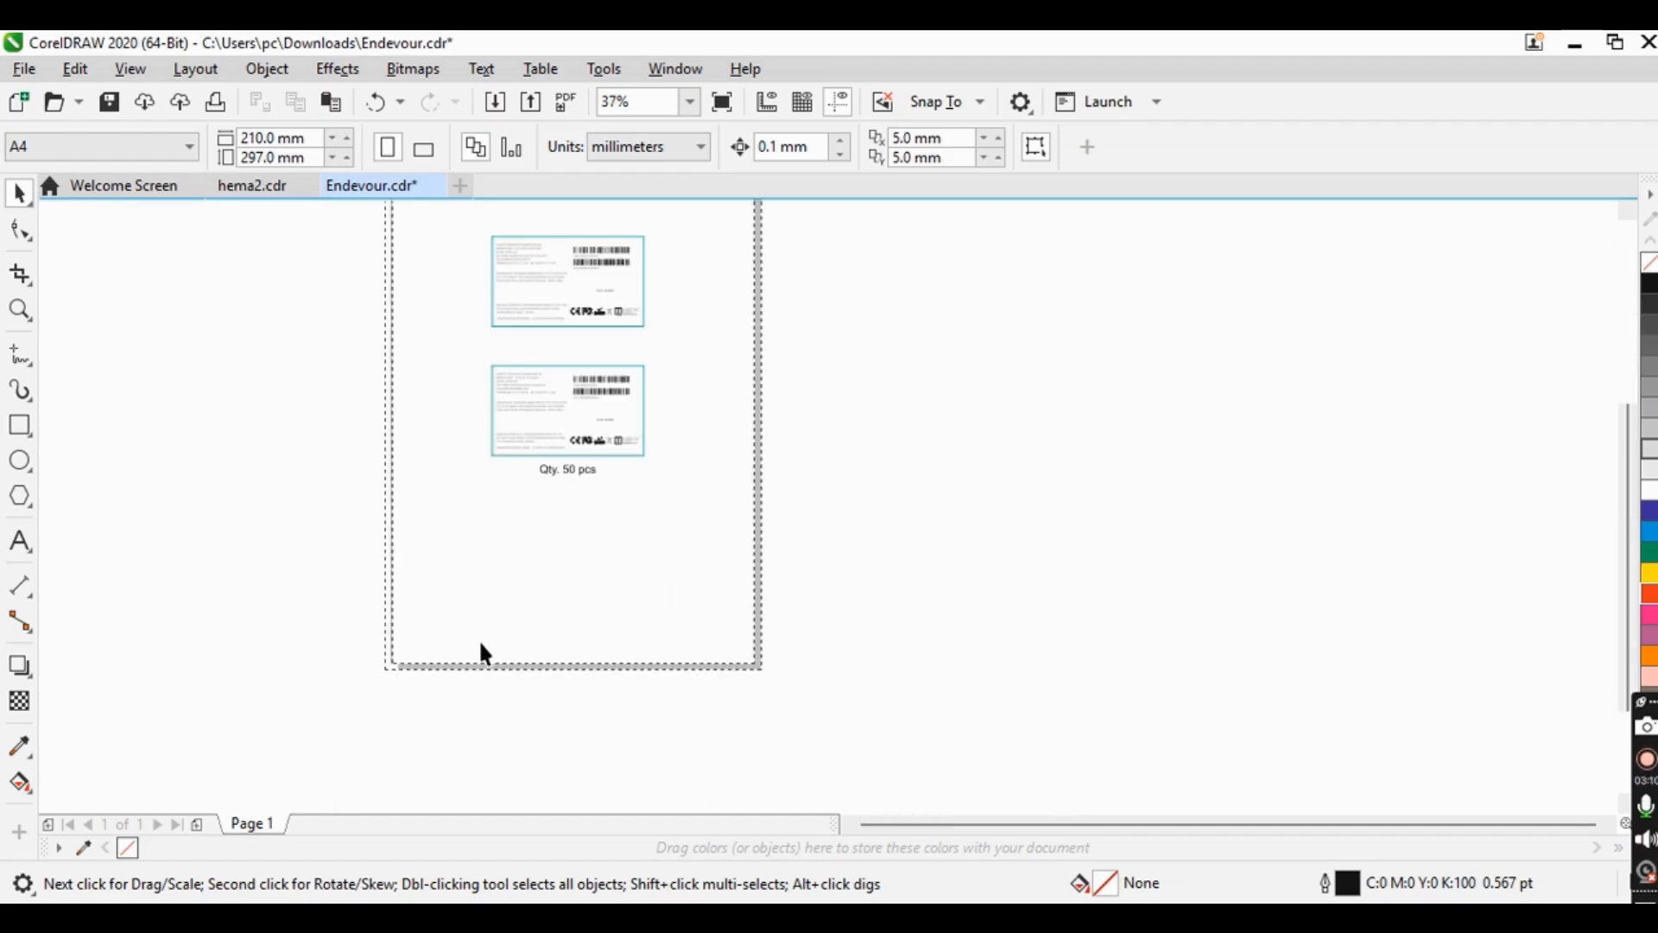
pyautogui.scroll(1, 483, 653)
pyautogui.scroll(-1, 442, 656)
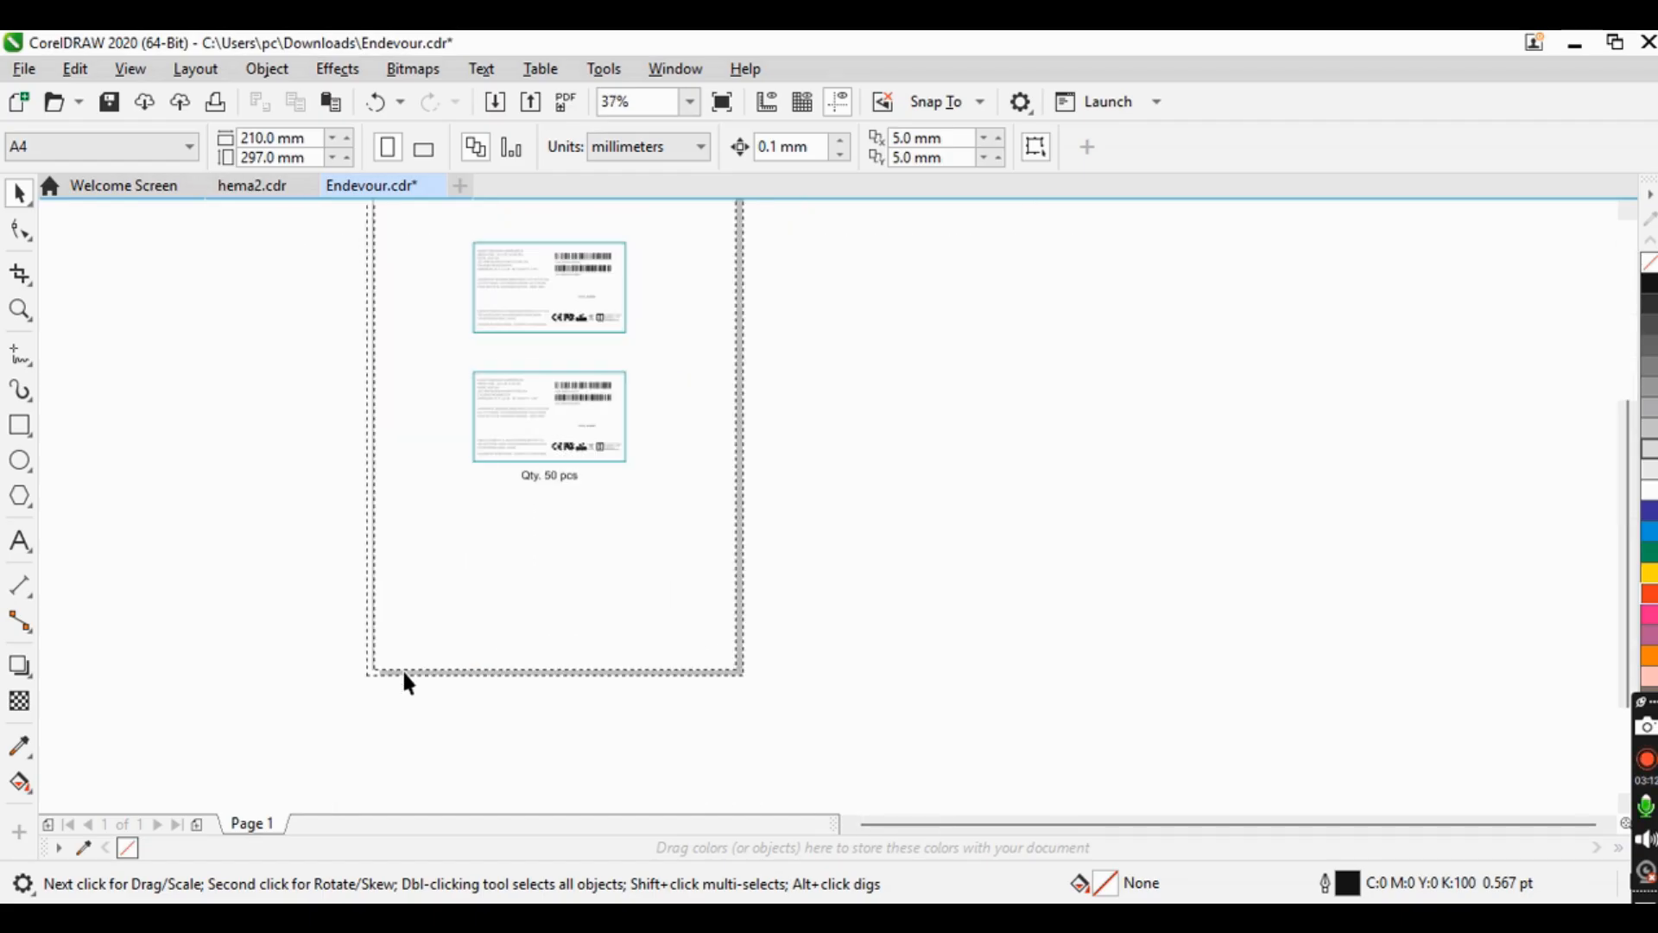
pyautogui.scroll(2, 397, 681)
pyautogui.scroll(2, 314, 681)
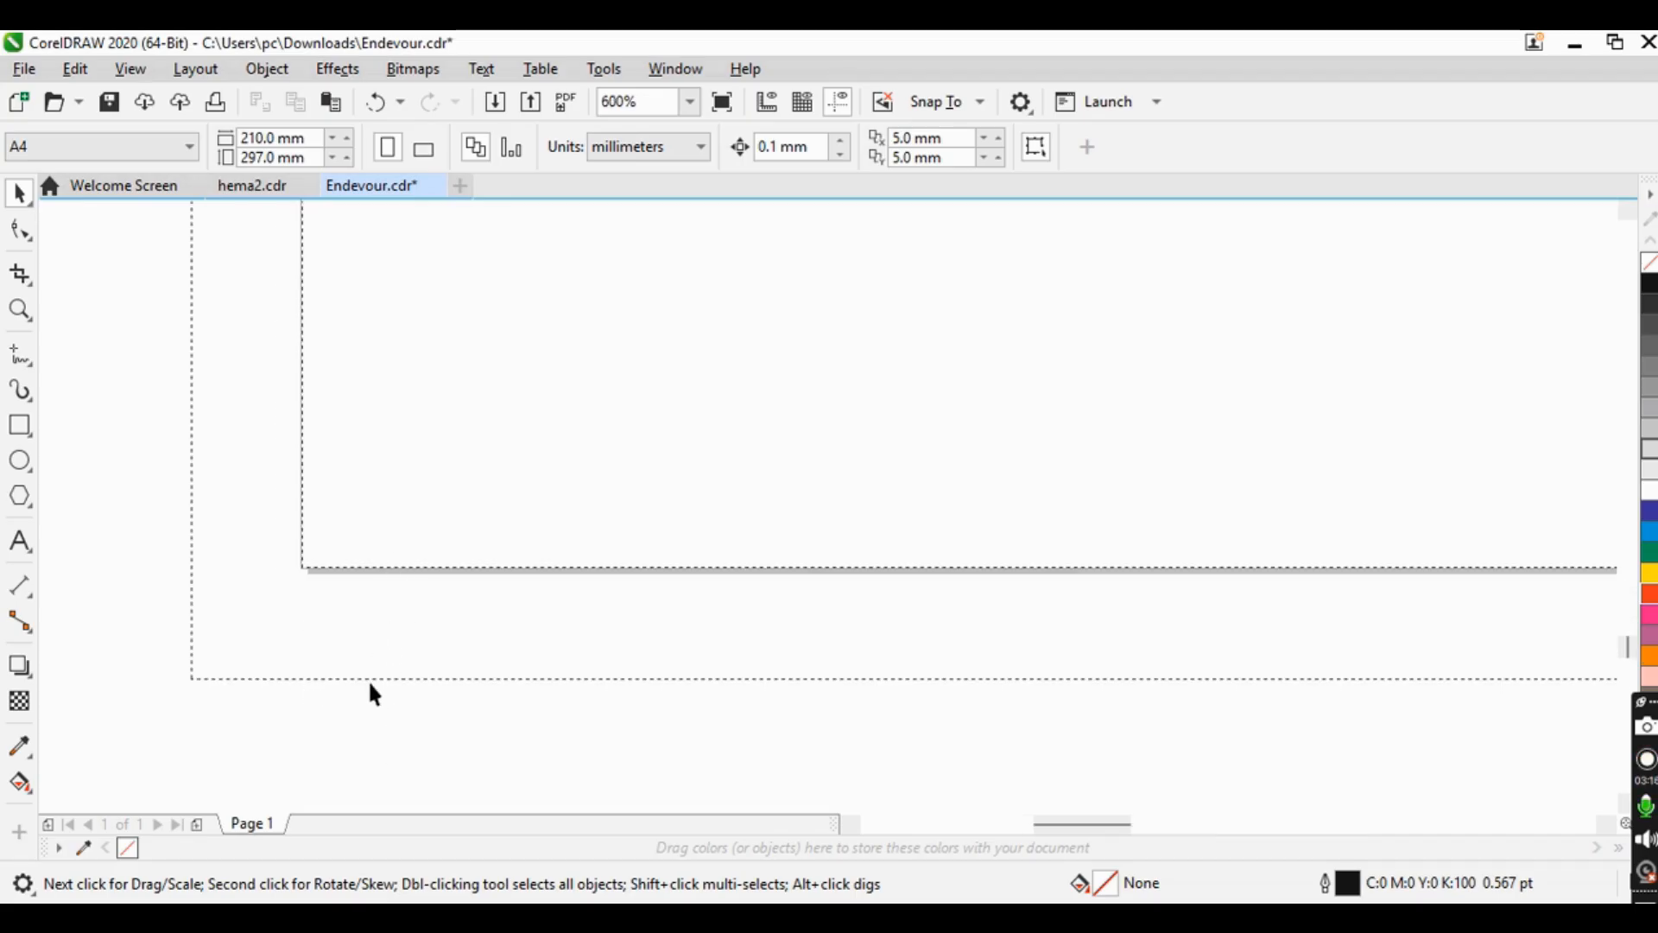
pyautogui.scroll(-4, 368, 679)
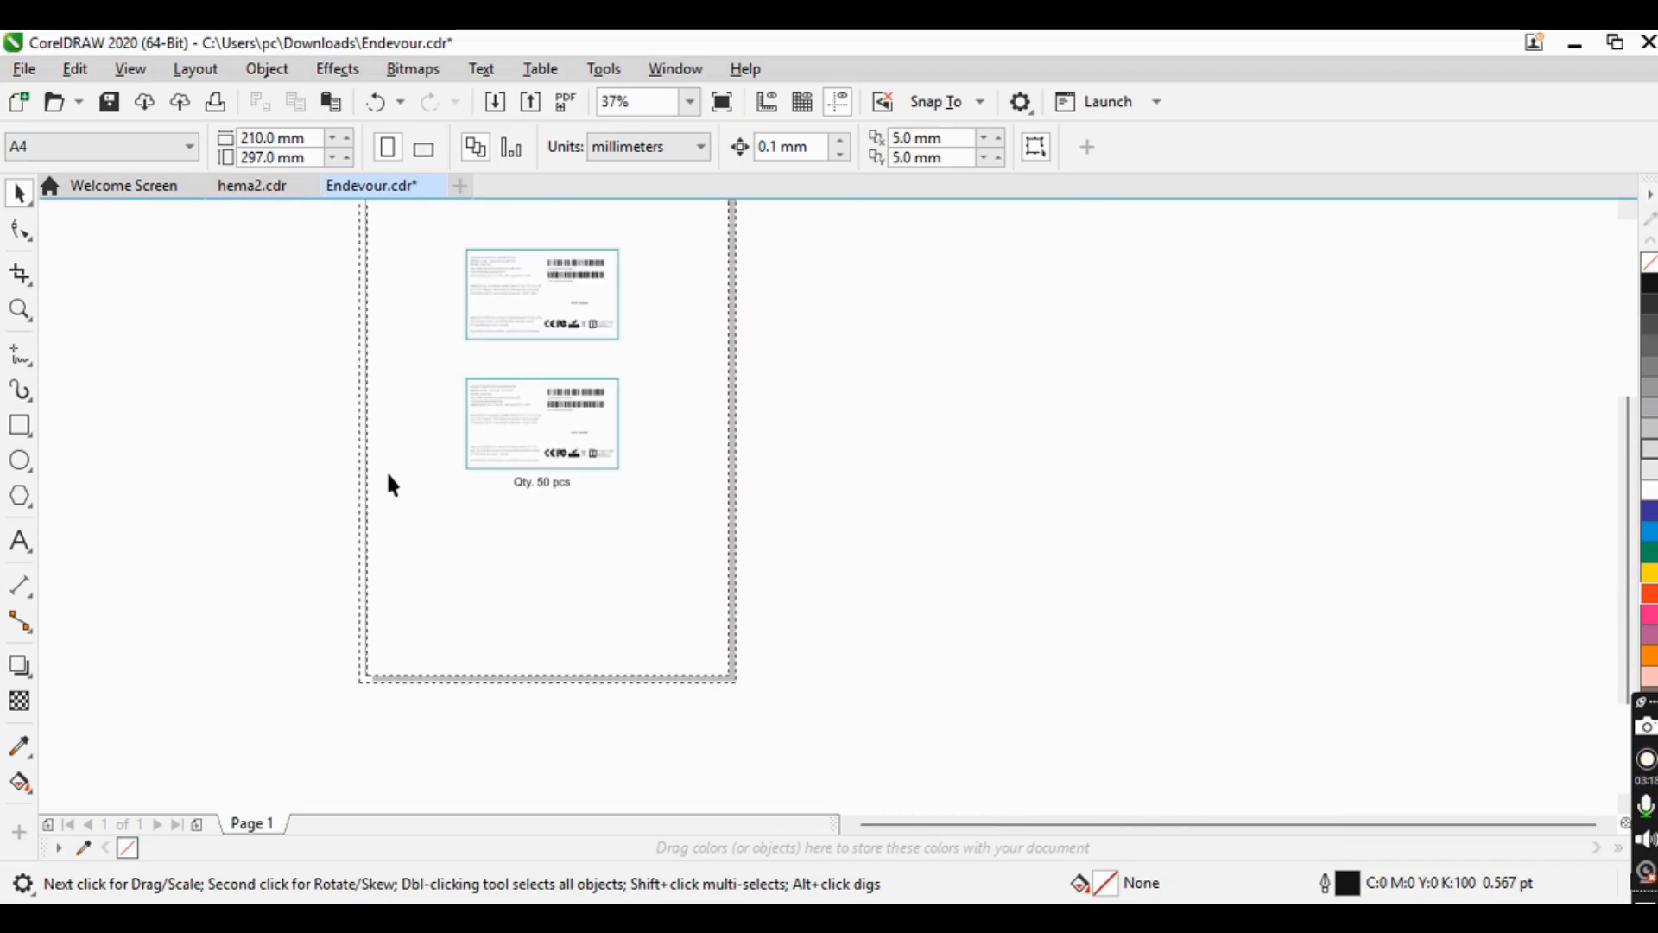
pyautogui.scroll(1, 366, 426)
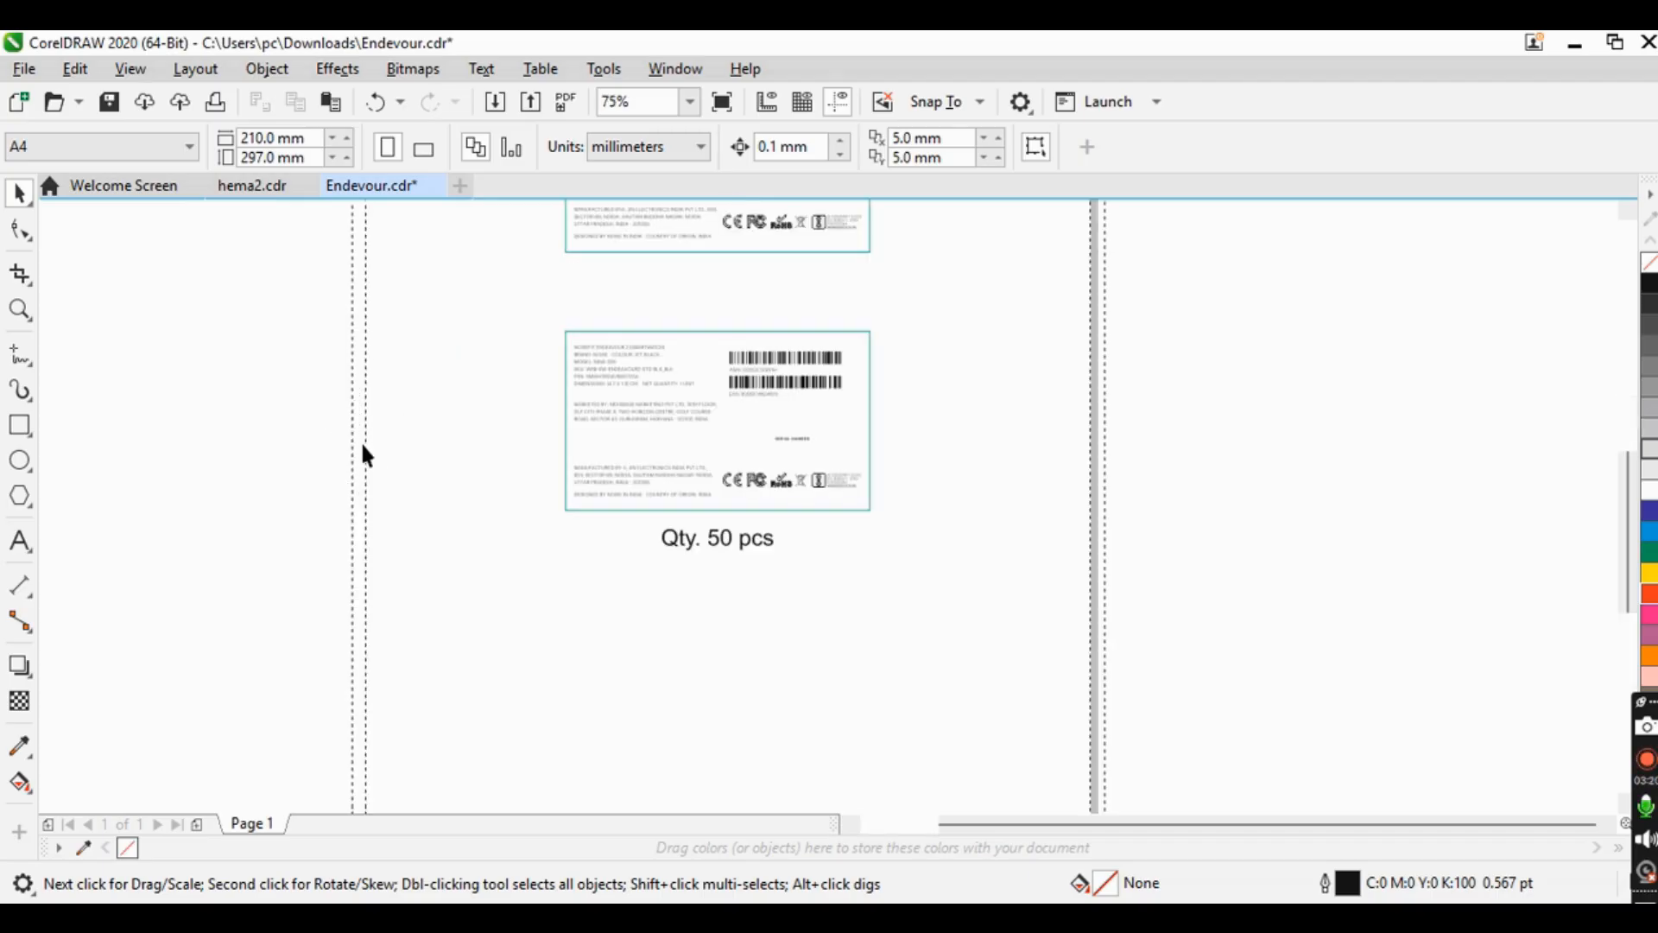
pyautogui.scroll(3, 367, 455)
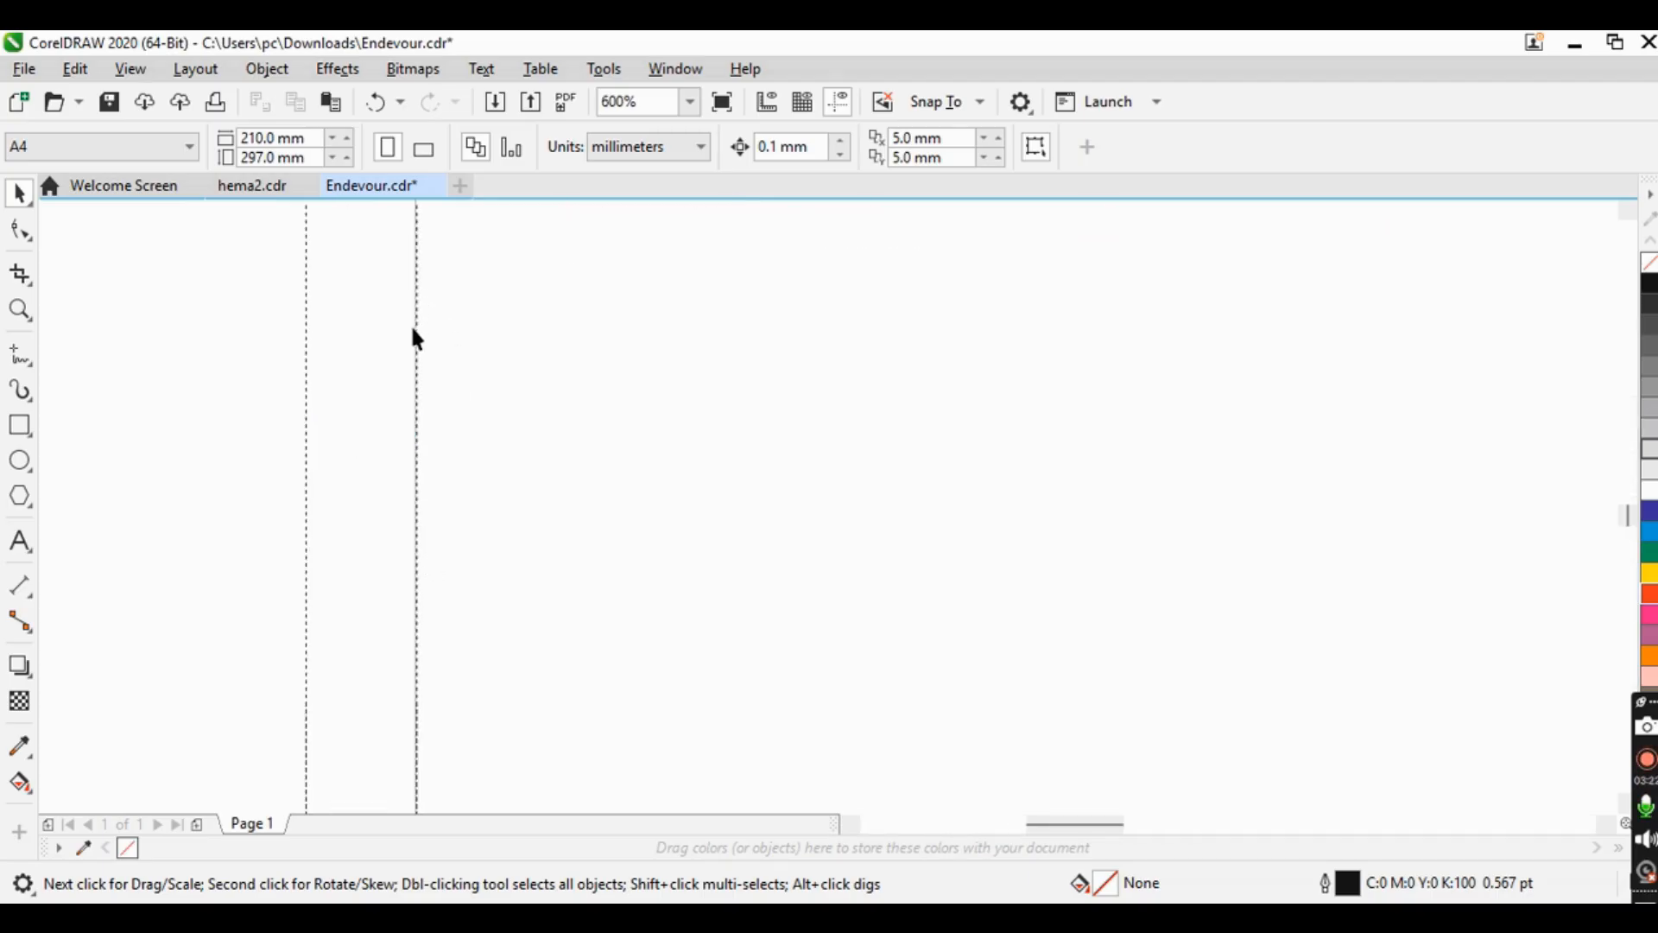
# - Turn off the Page Border display for the page
pyautogui.scroll(-3, 414, 442)
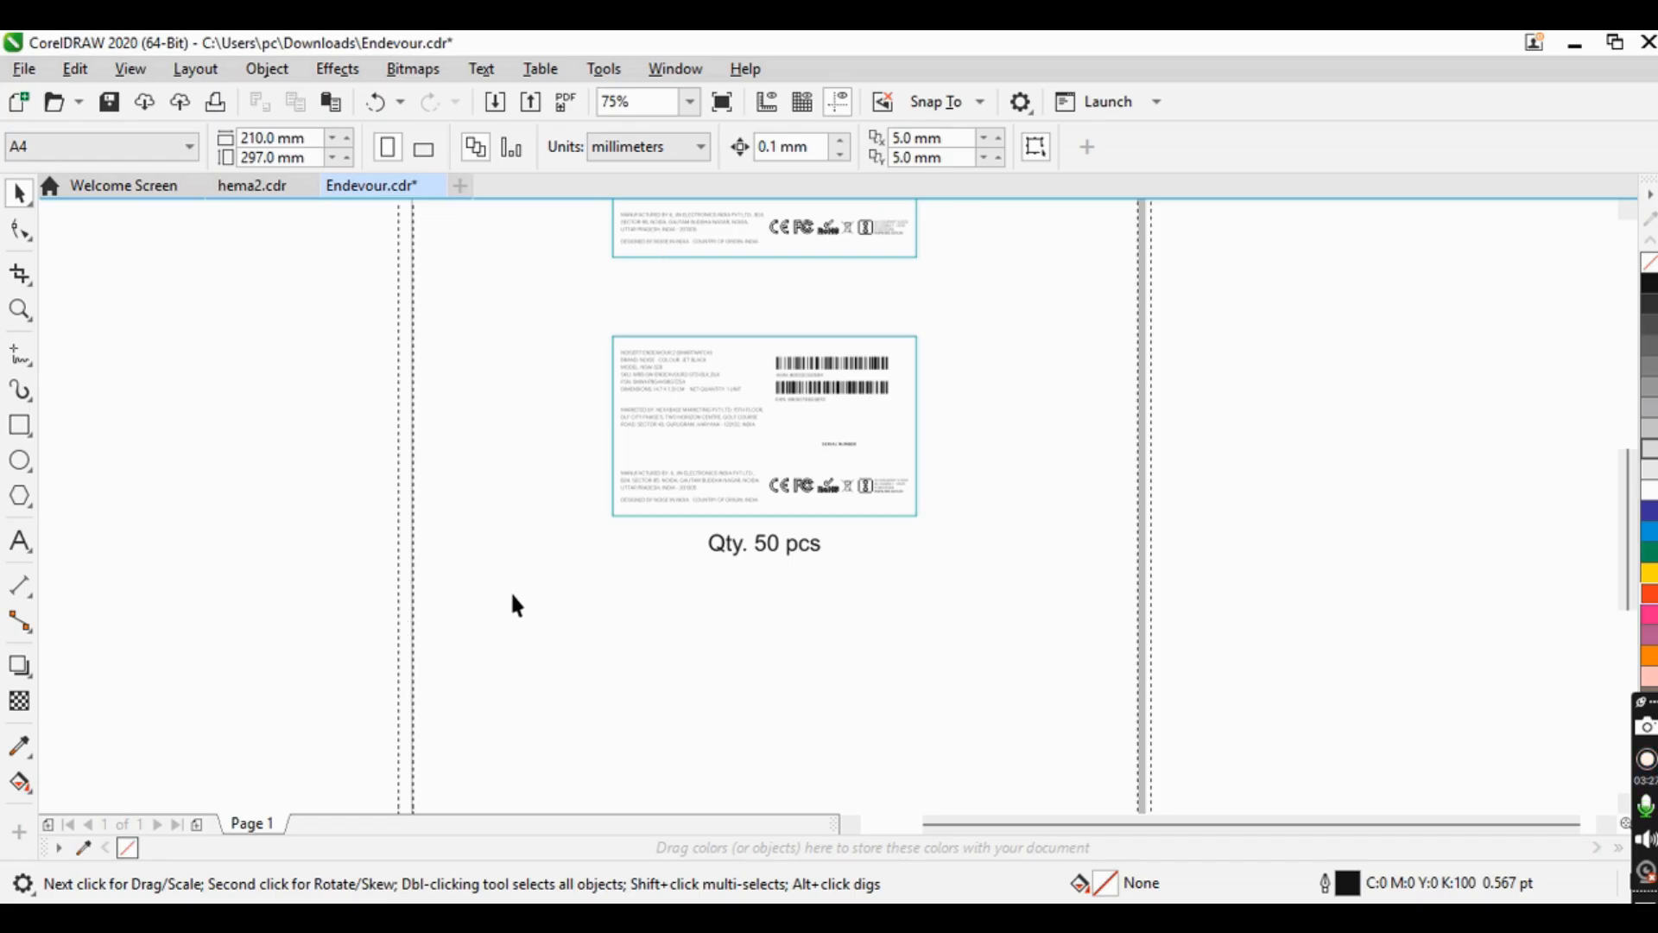
pyautogui.scroll(-2, 512, 595)
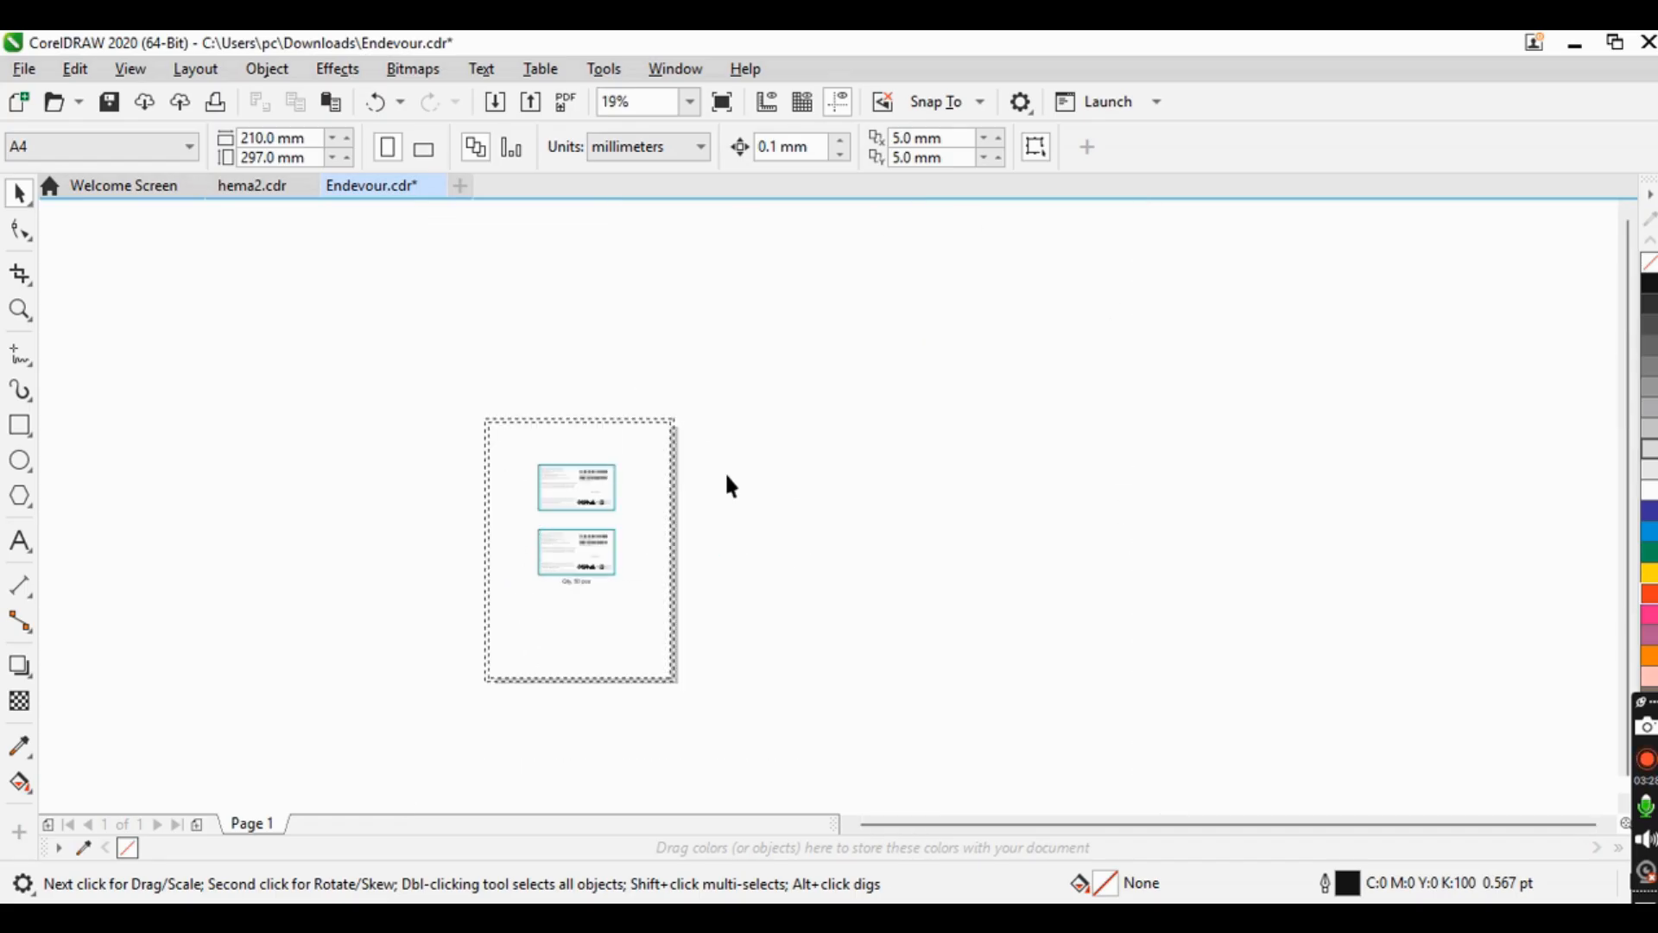
pyautogui.click(130, 69)
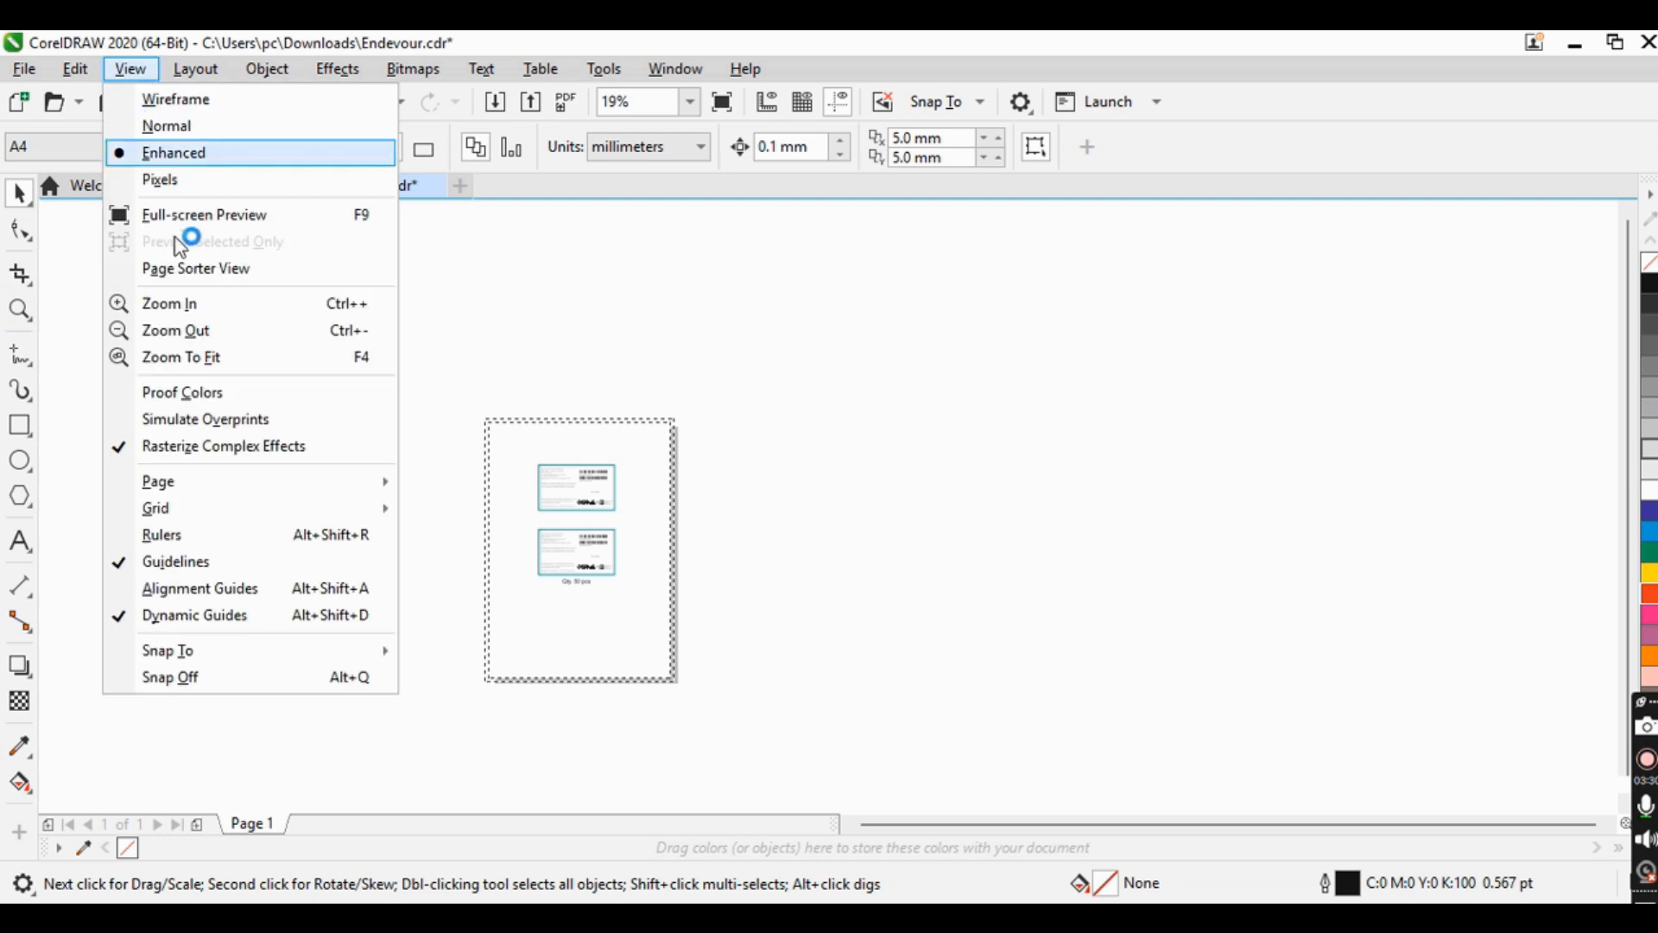
pyautogui.moveTo(247, 481)
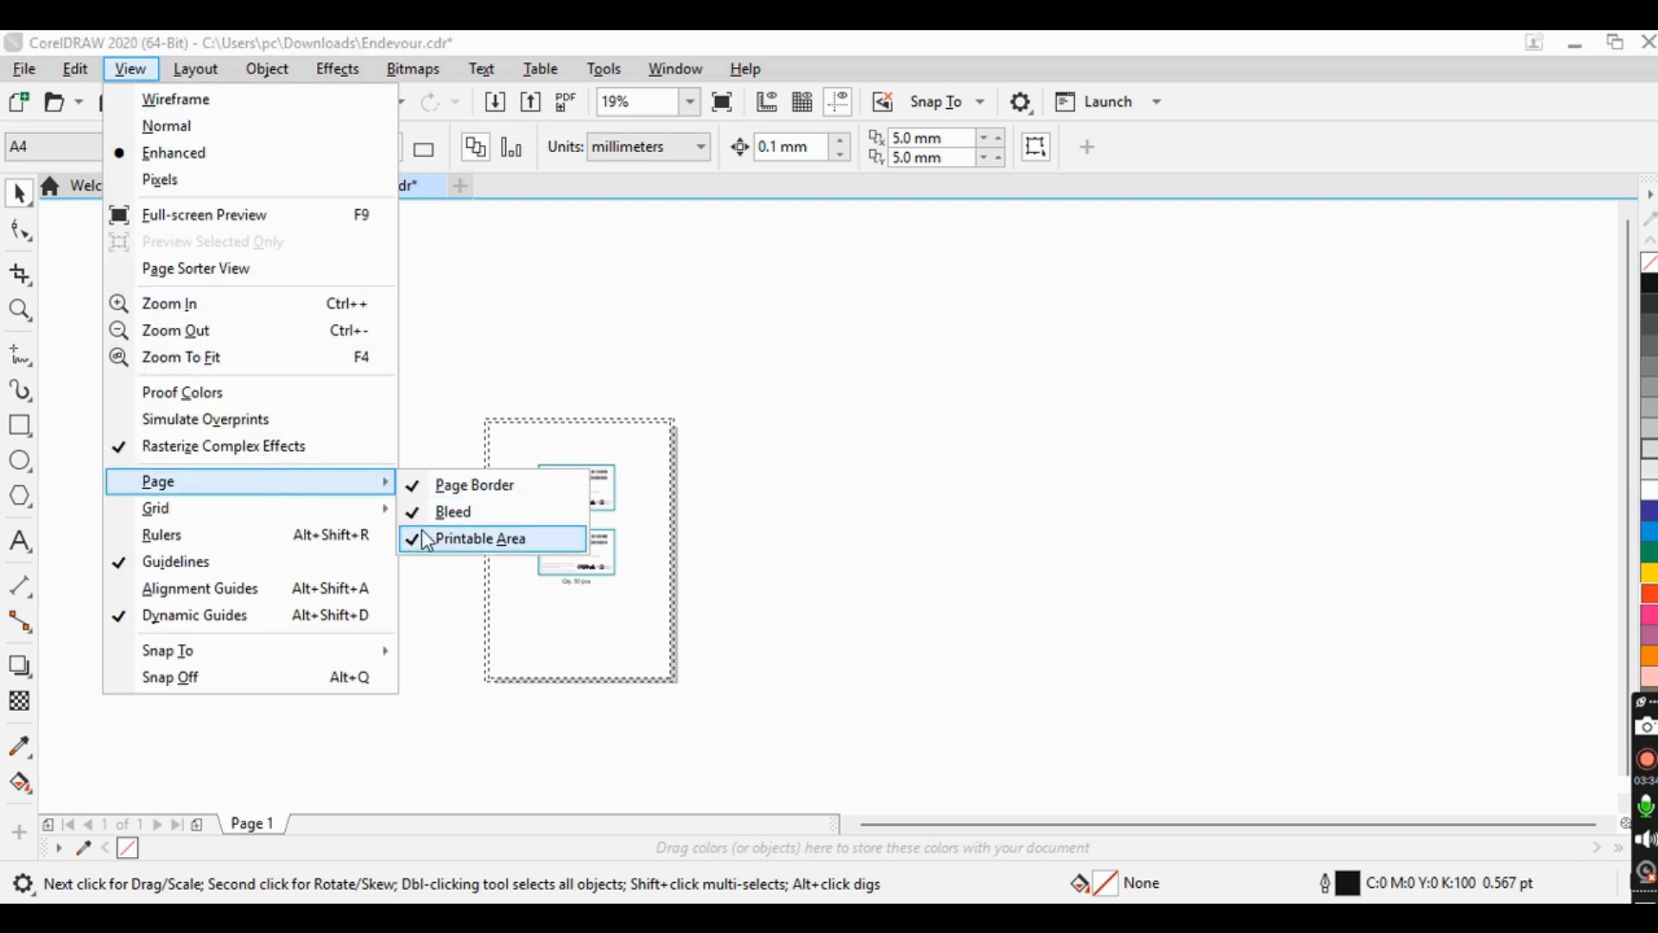
pyautogui.click(425, 489)
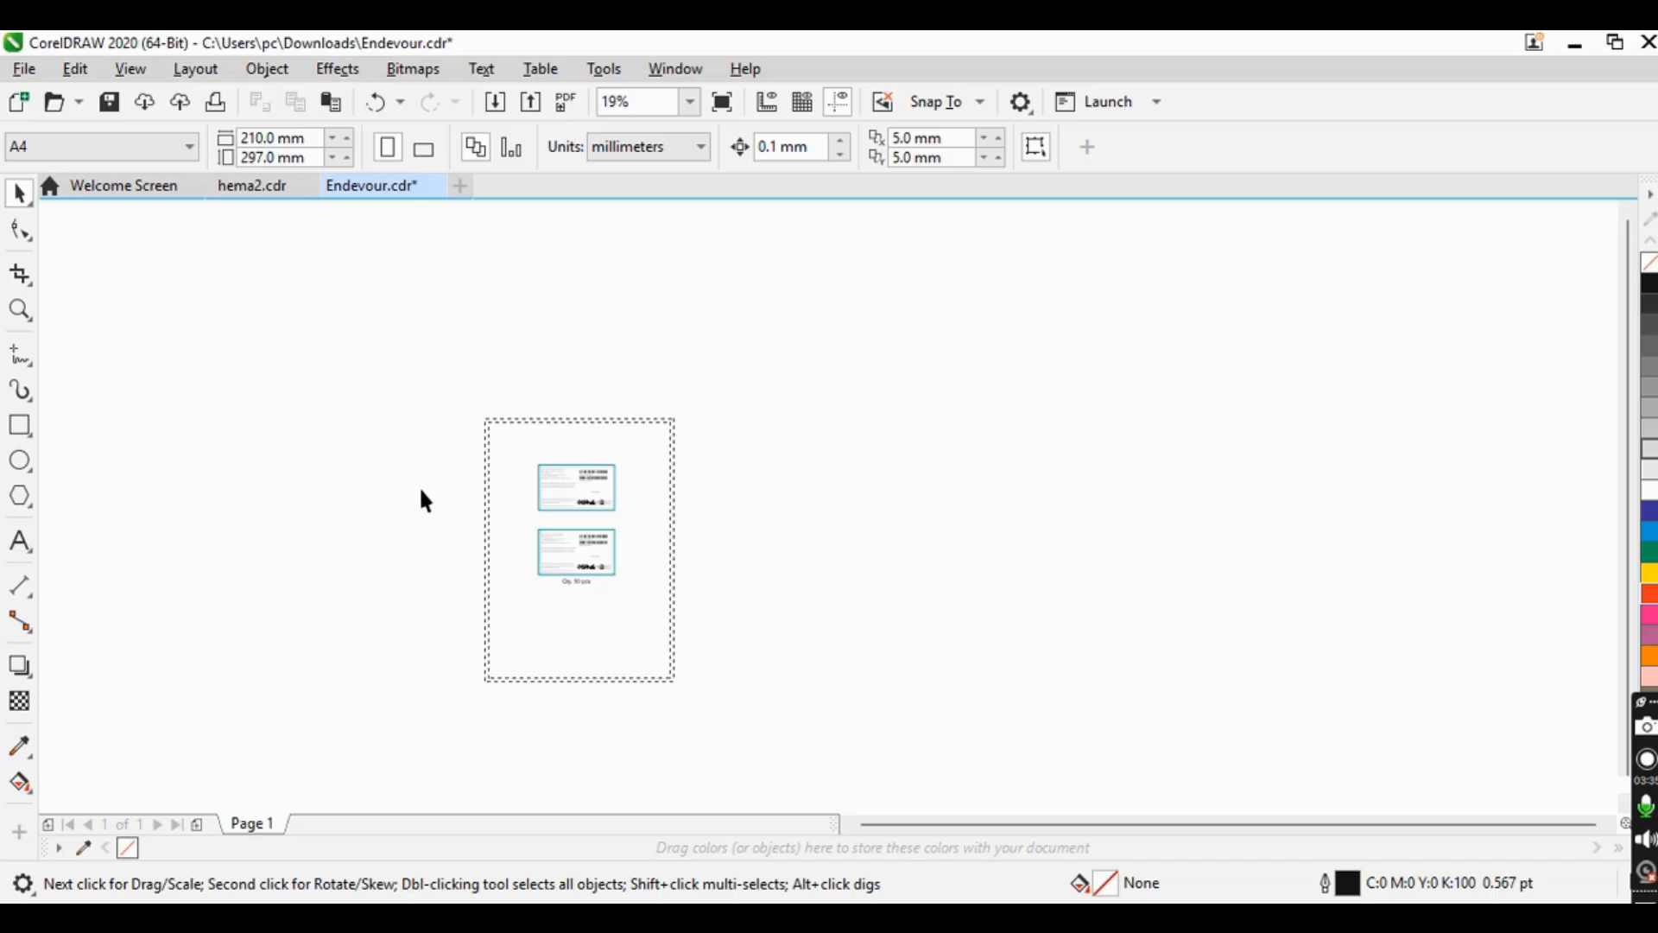
# - Turn off the Bleed and Printable Area displays for the page
pyautogui.click(131, 70)
pyautogui.moveTo(225, 488)
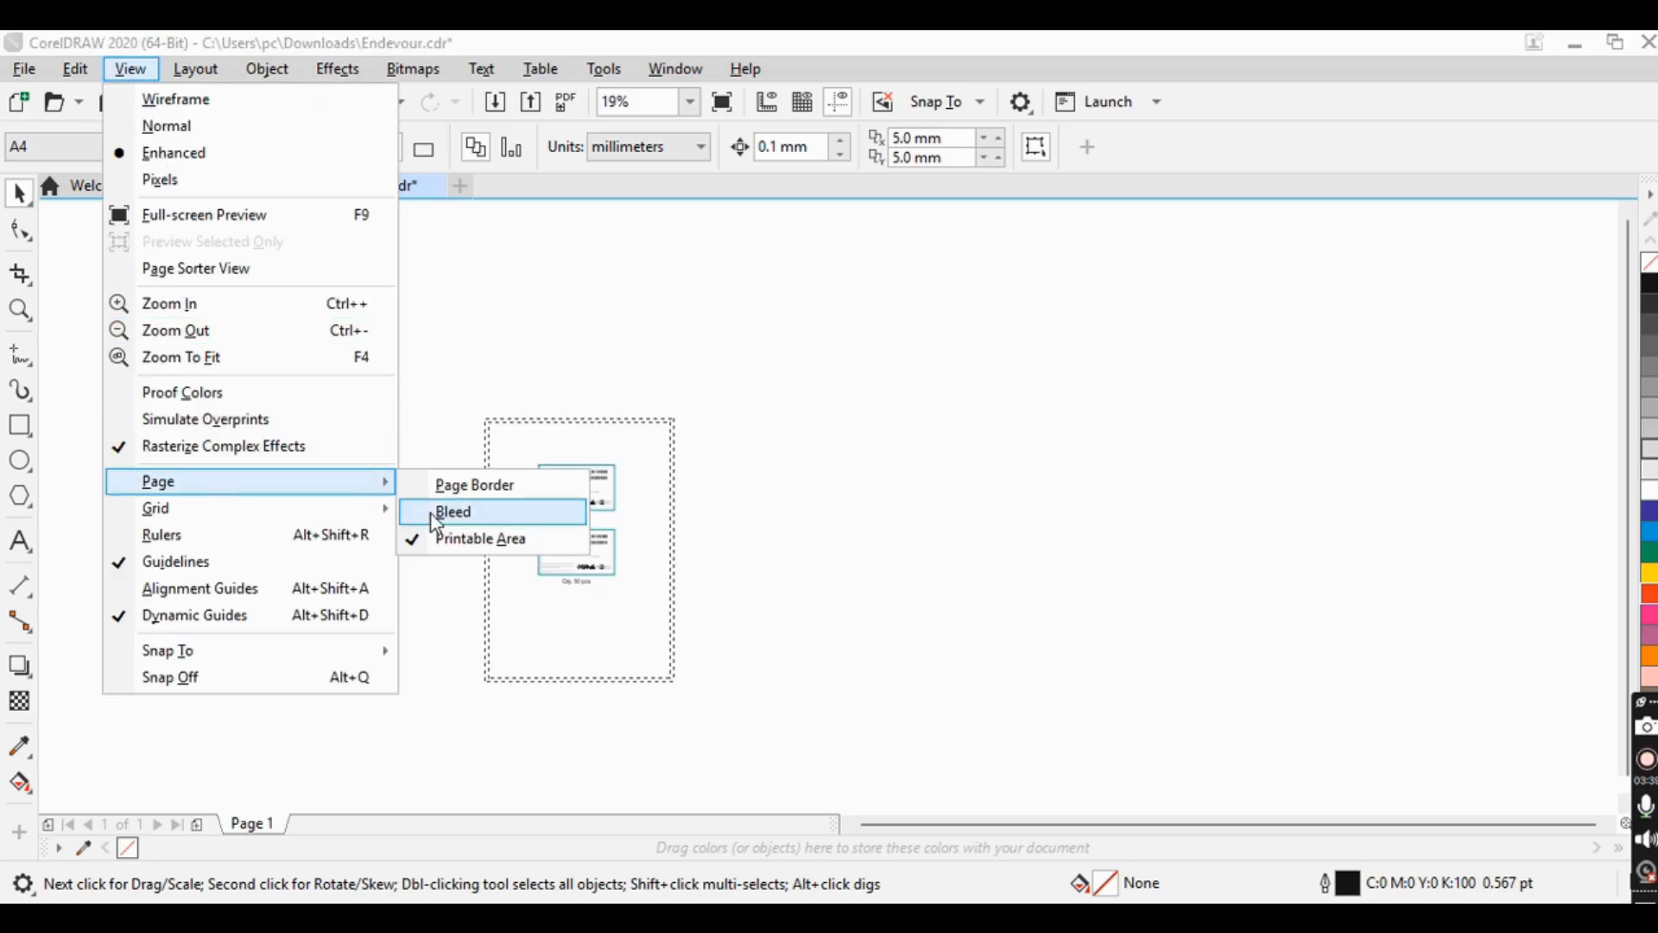
pyautogui.click(436, 515)
pyautogui.click(130, 69)
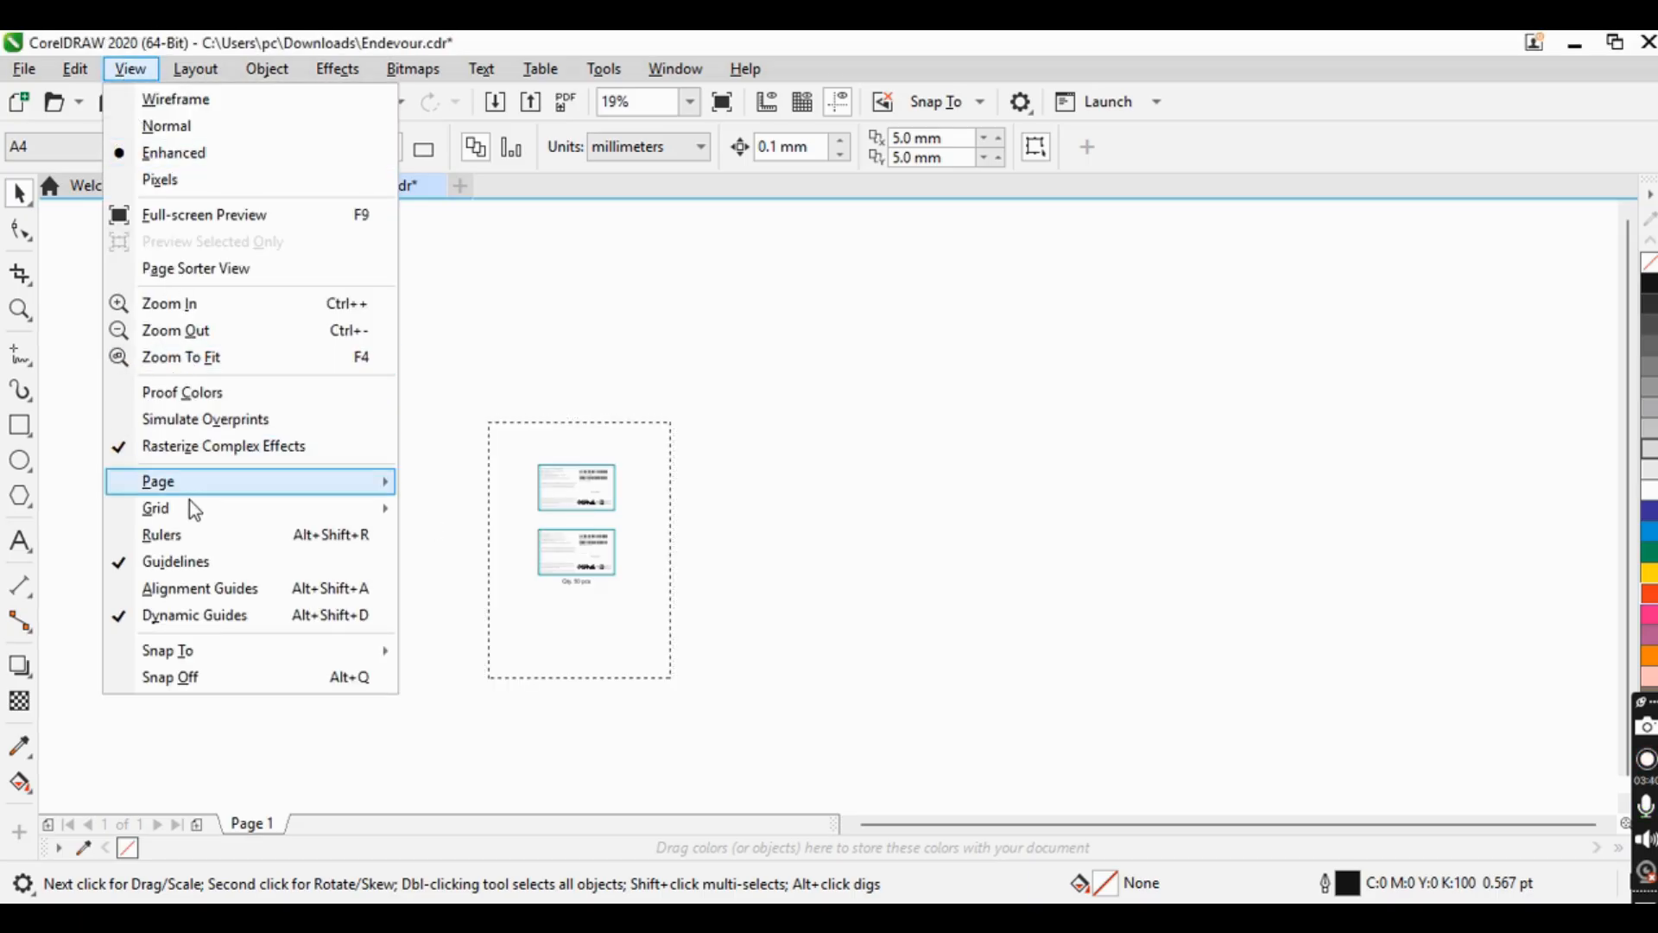
pyautogui.moveTo(224, 499)
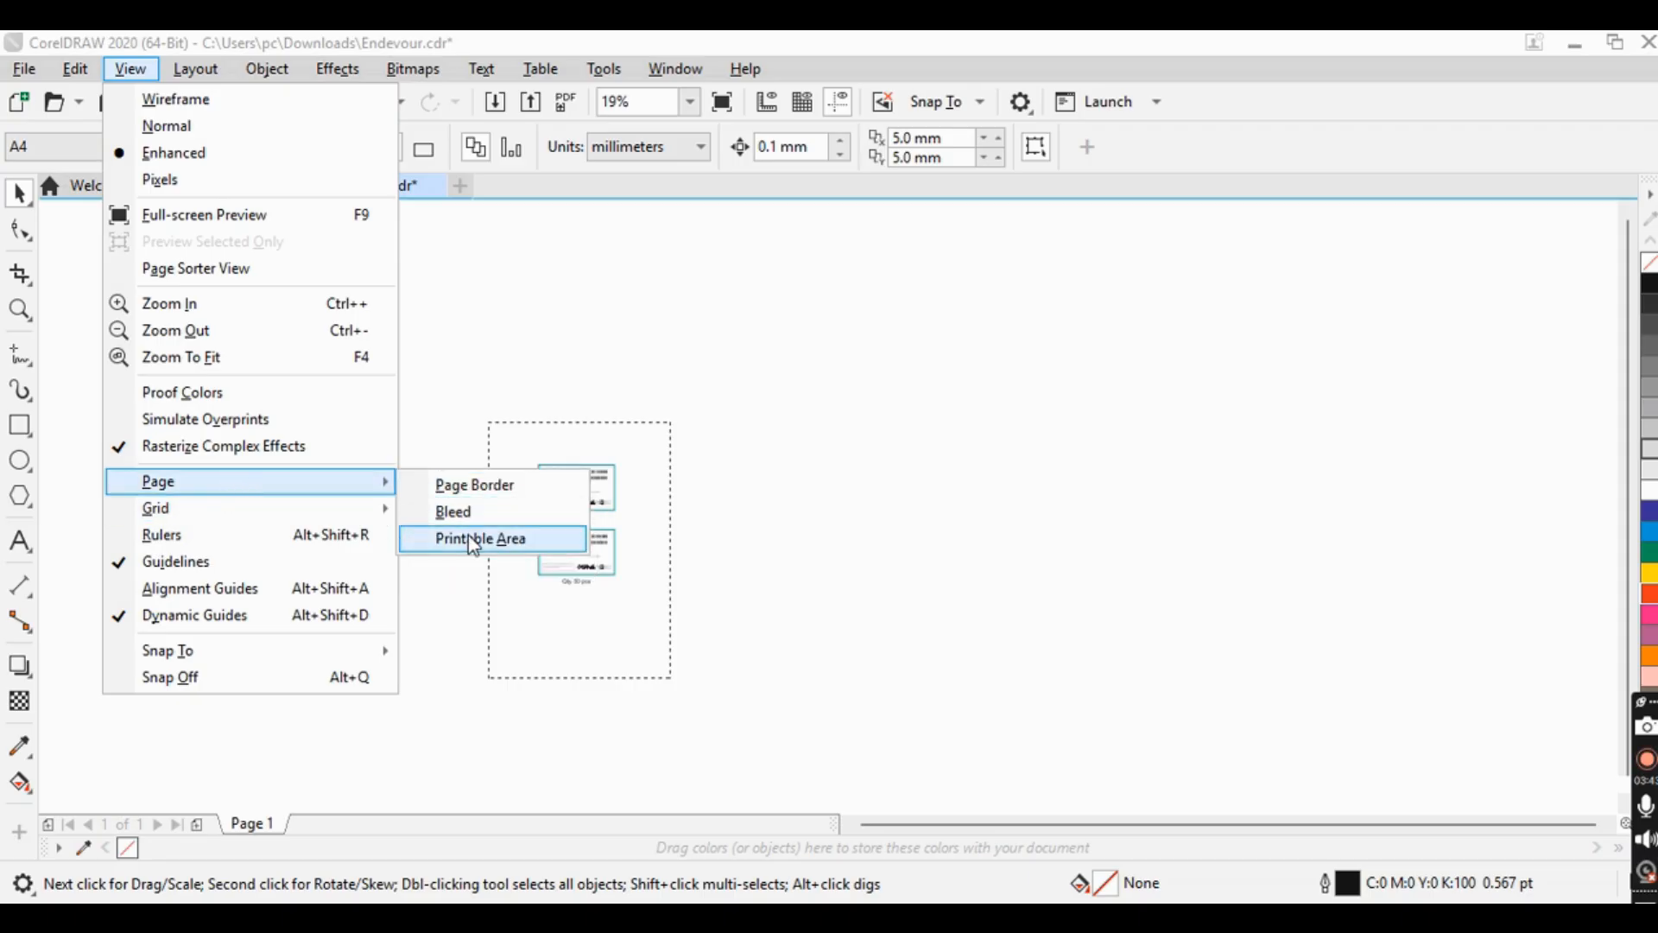
pyautogui.click(474, 542)
# - Turn the Page Border display back on
pyautogui.click(130, 69)
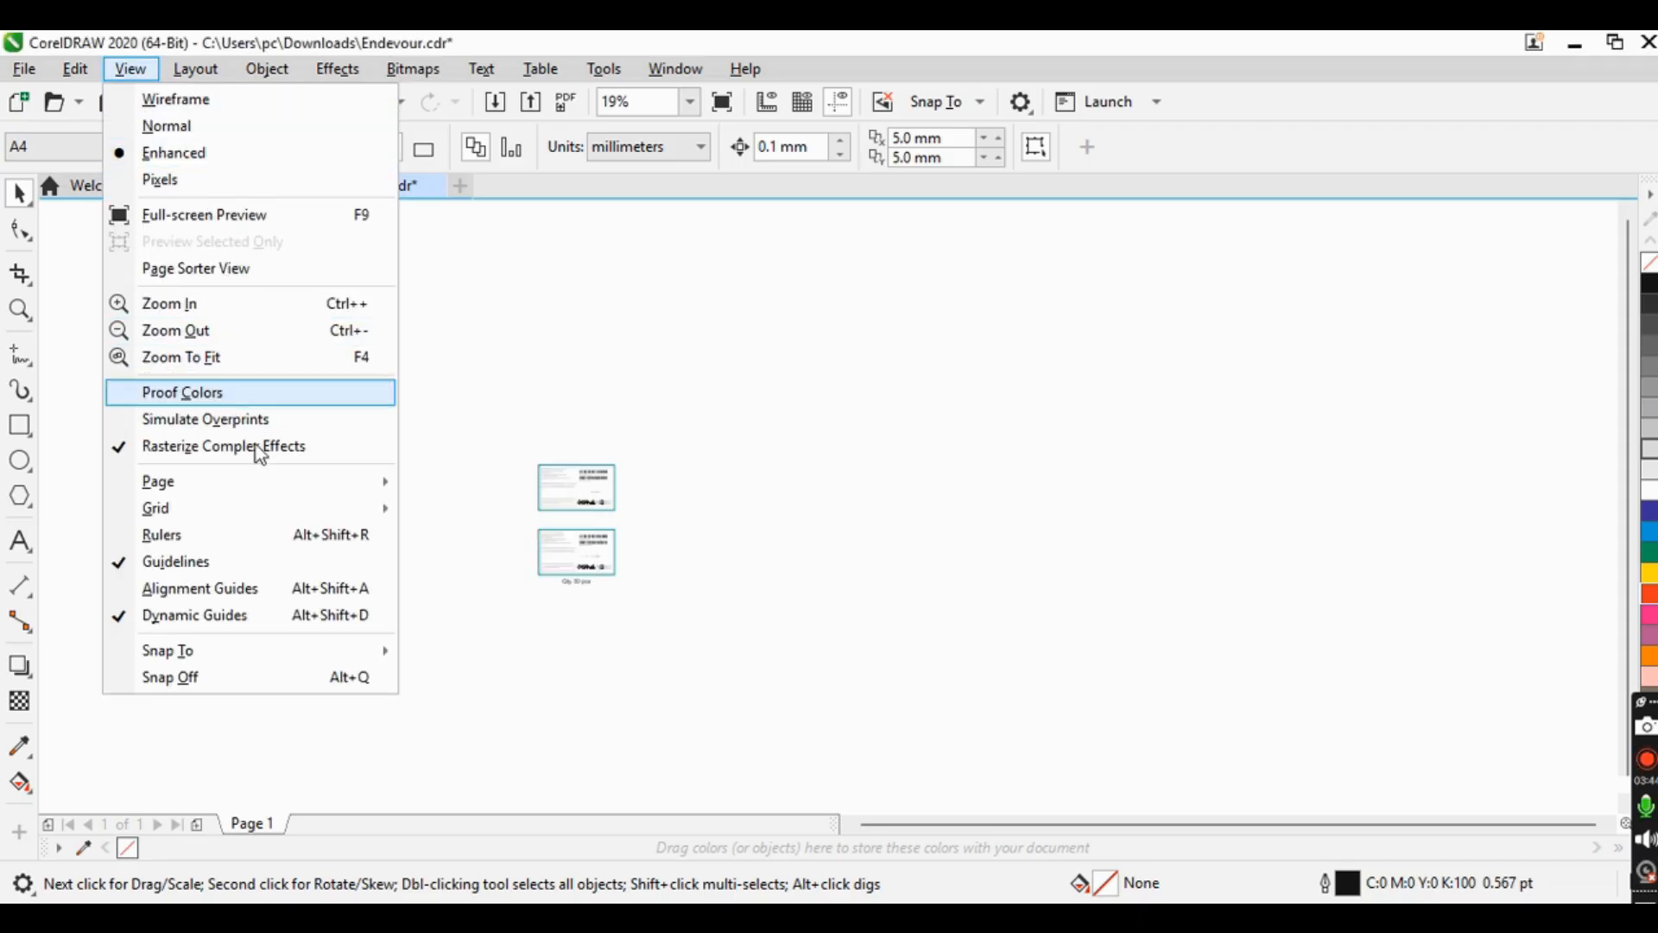
pyautogui.moveTo(296, 489)
pyautogui.click(445, 482)
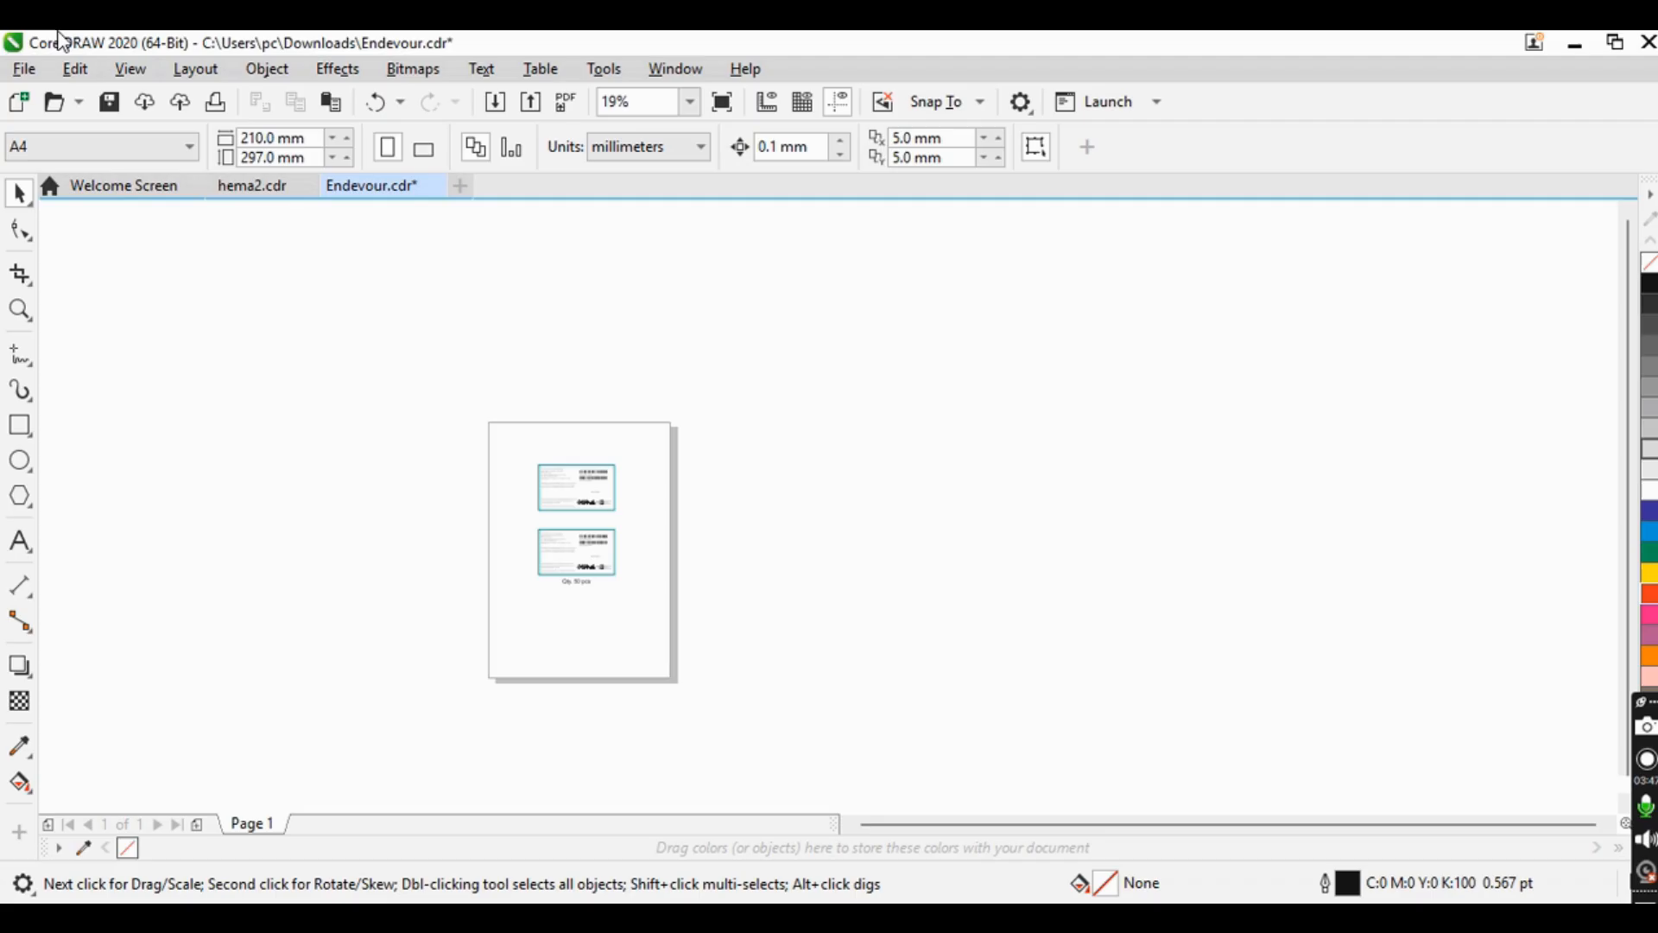
pyautogui.scroll(2, 553, 570)
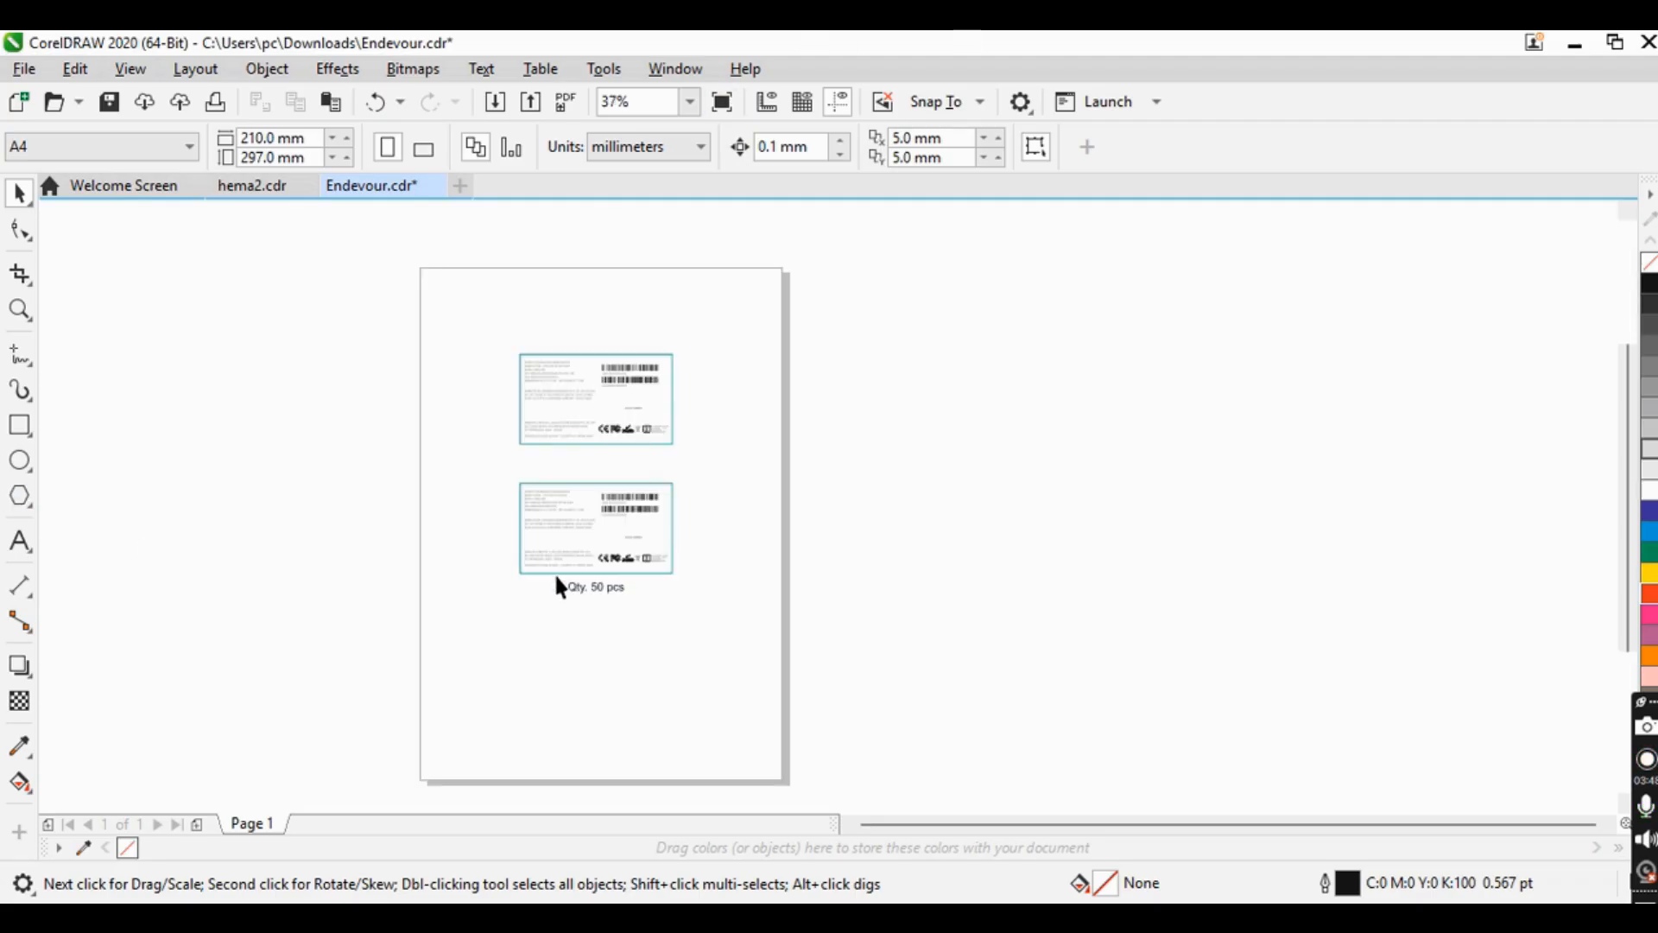
# - Show the Document Grid behind the labels
pyautogui.click(130, 69)
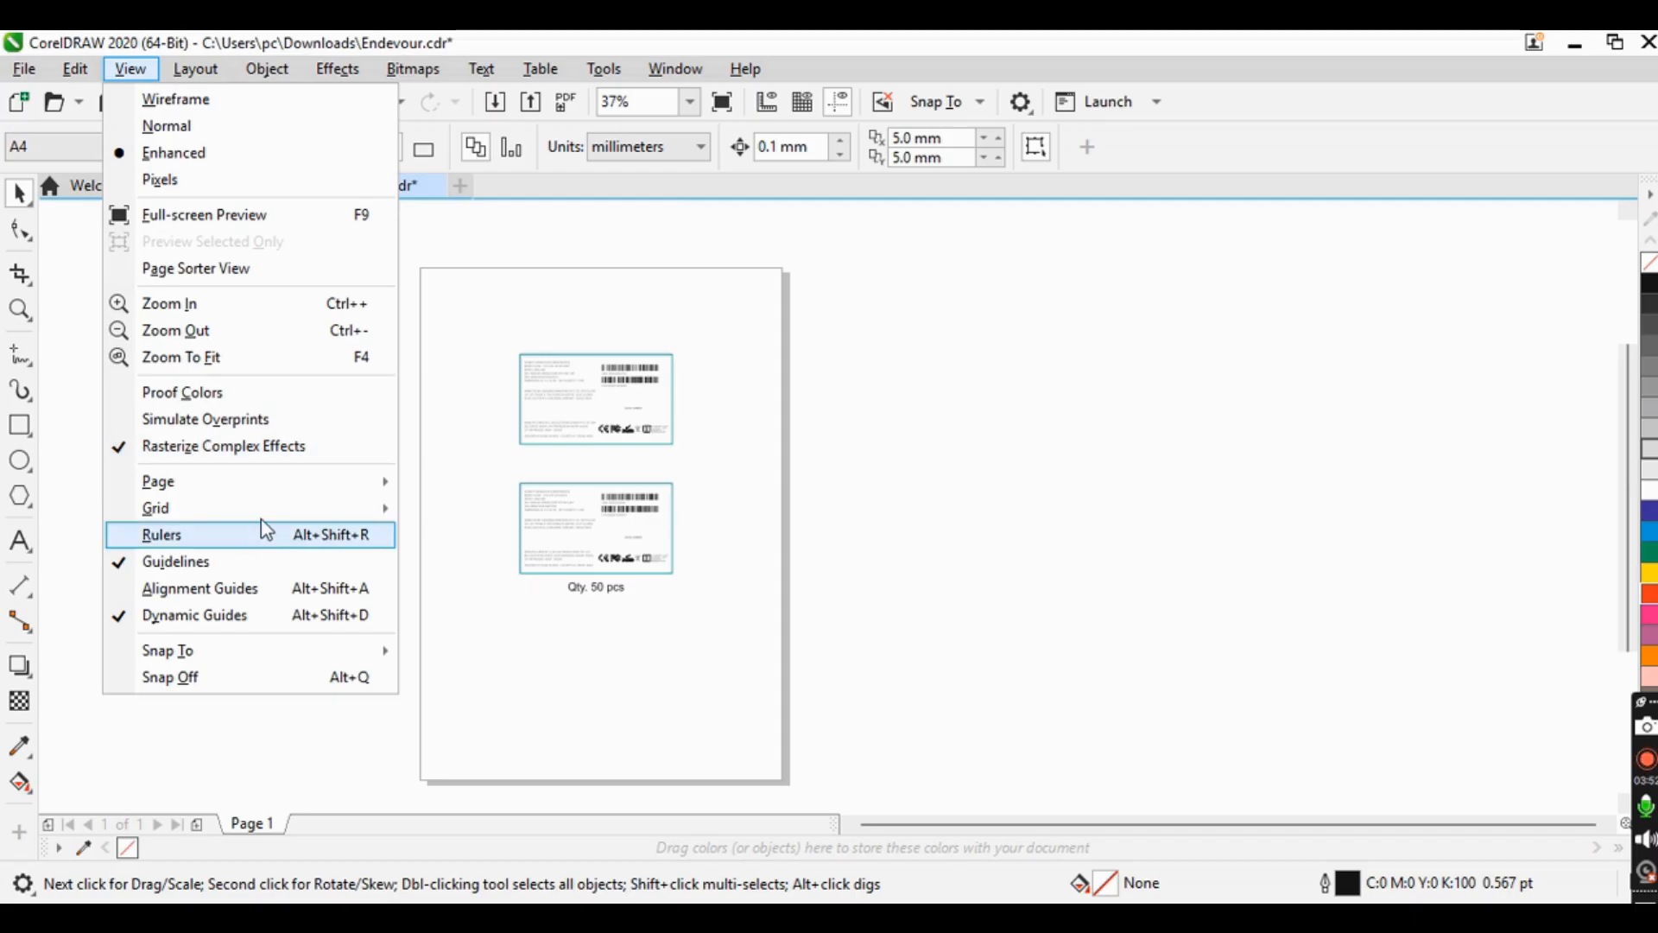
pyautogui.moveTo(272, 518)
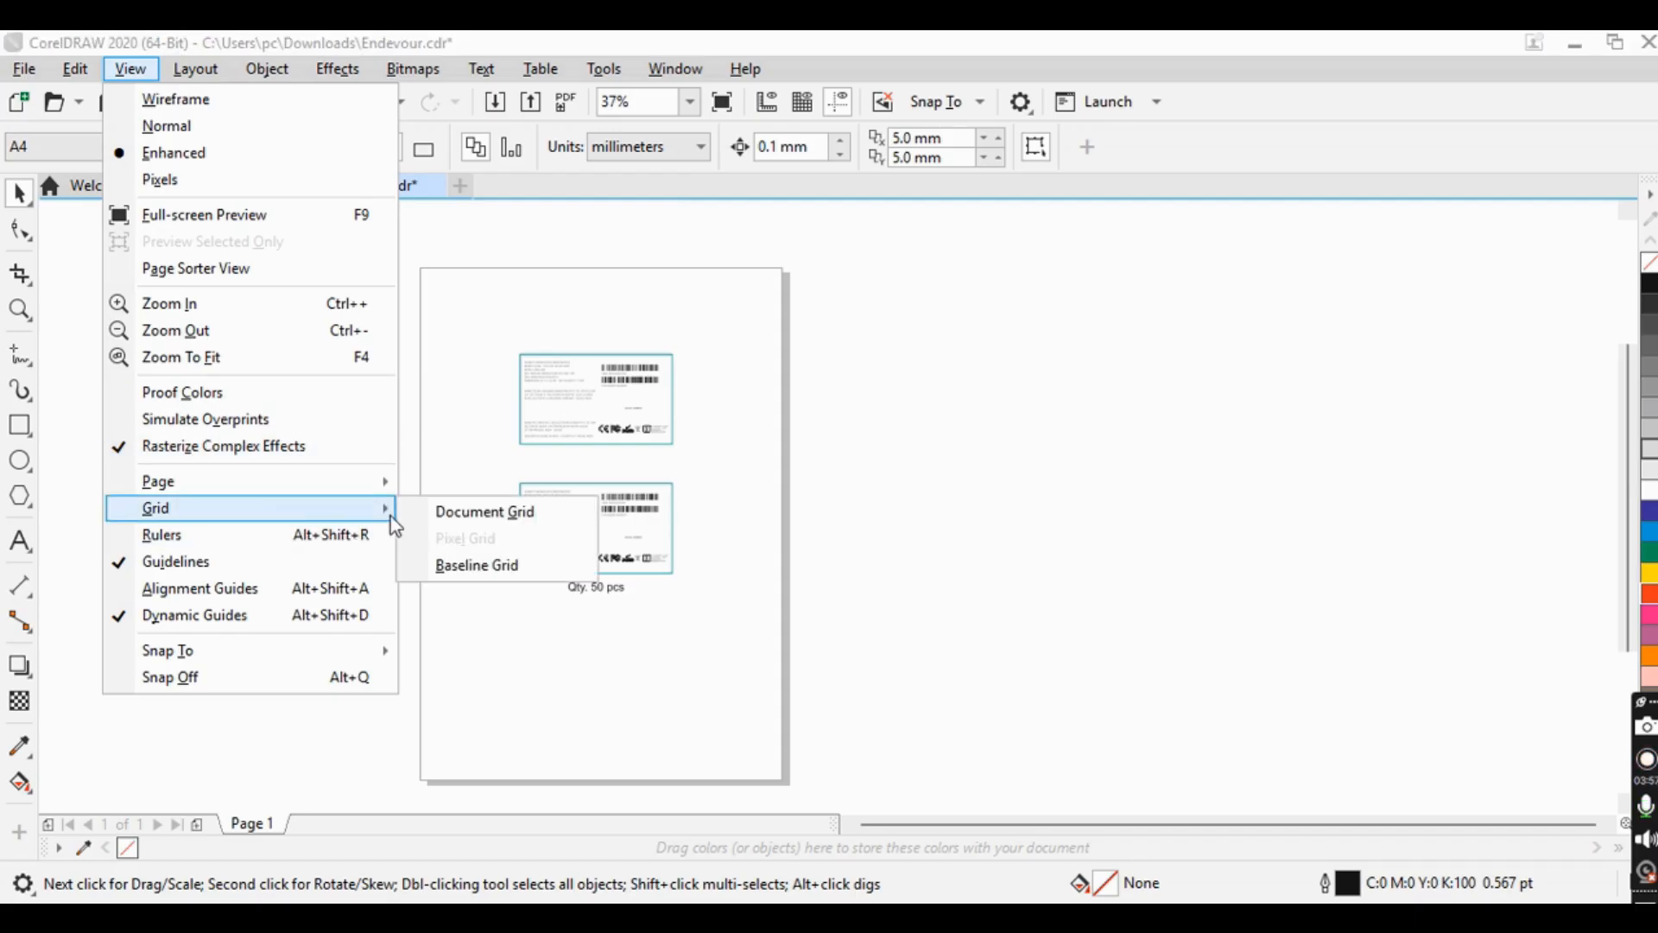
pyautogui.click(446, 513)
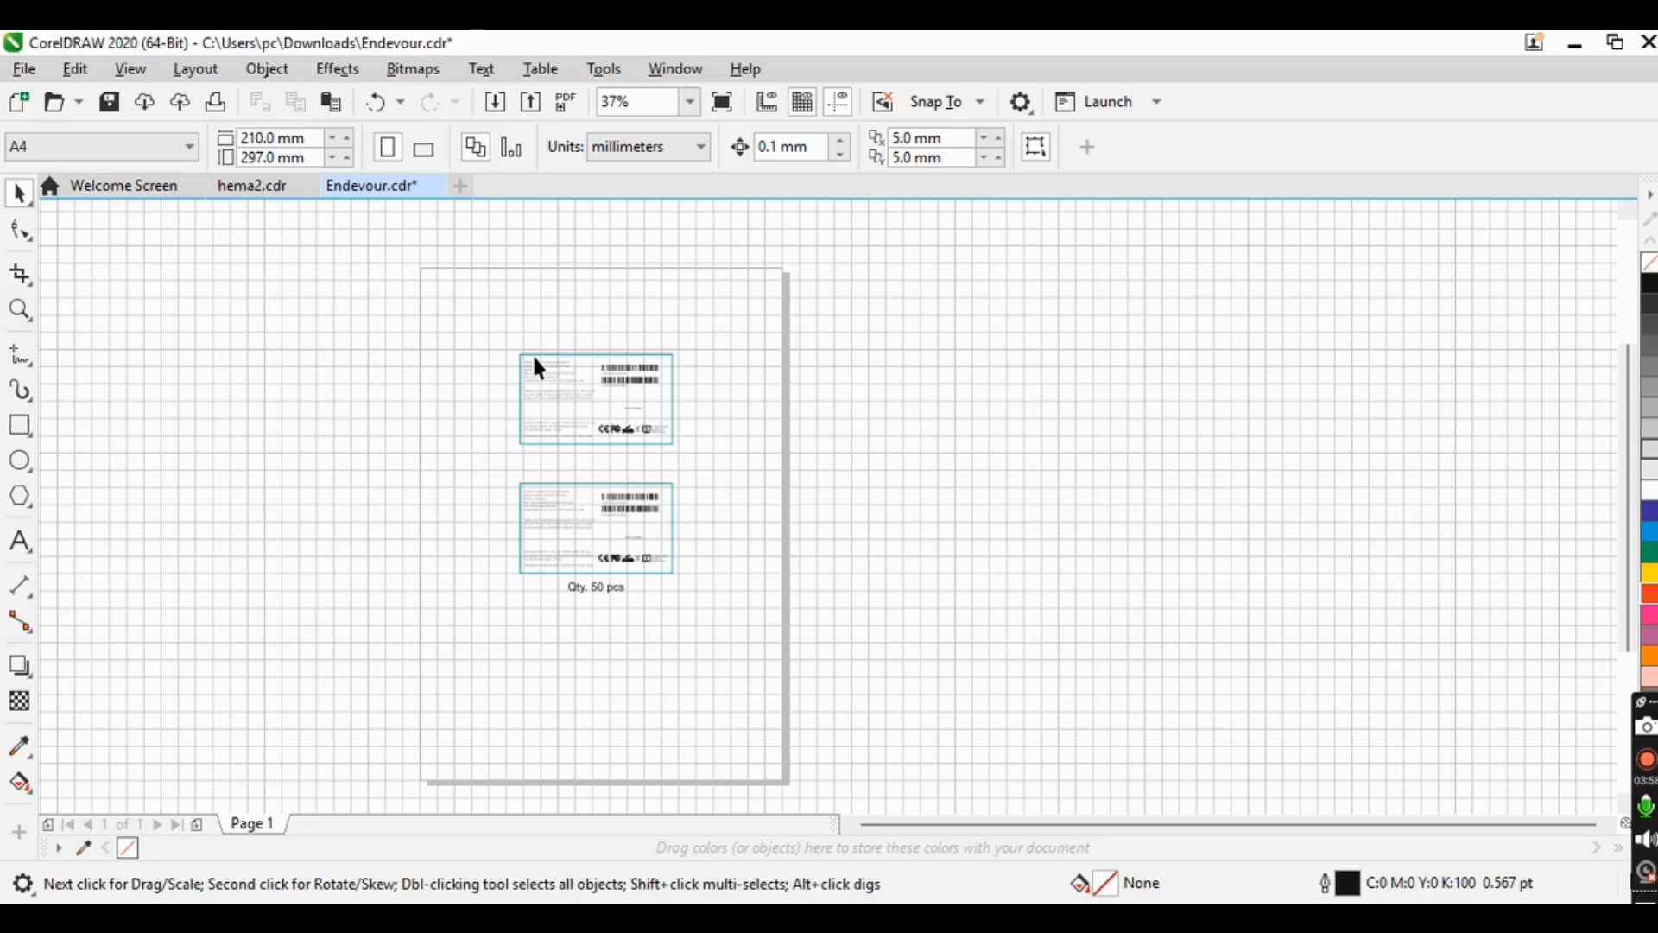
# - Examine the document grid around the labels and the lower page edge at zoom levels from 19% to 300%
pyautogui.scroll(-2, 532, 354)
pyautogui.scroll(4, 501, 397)
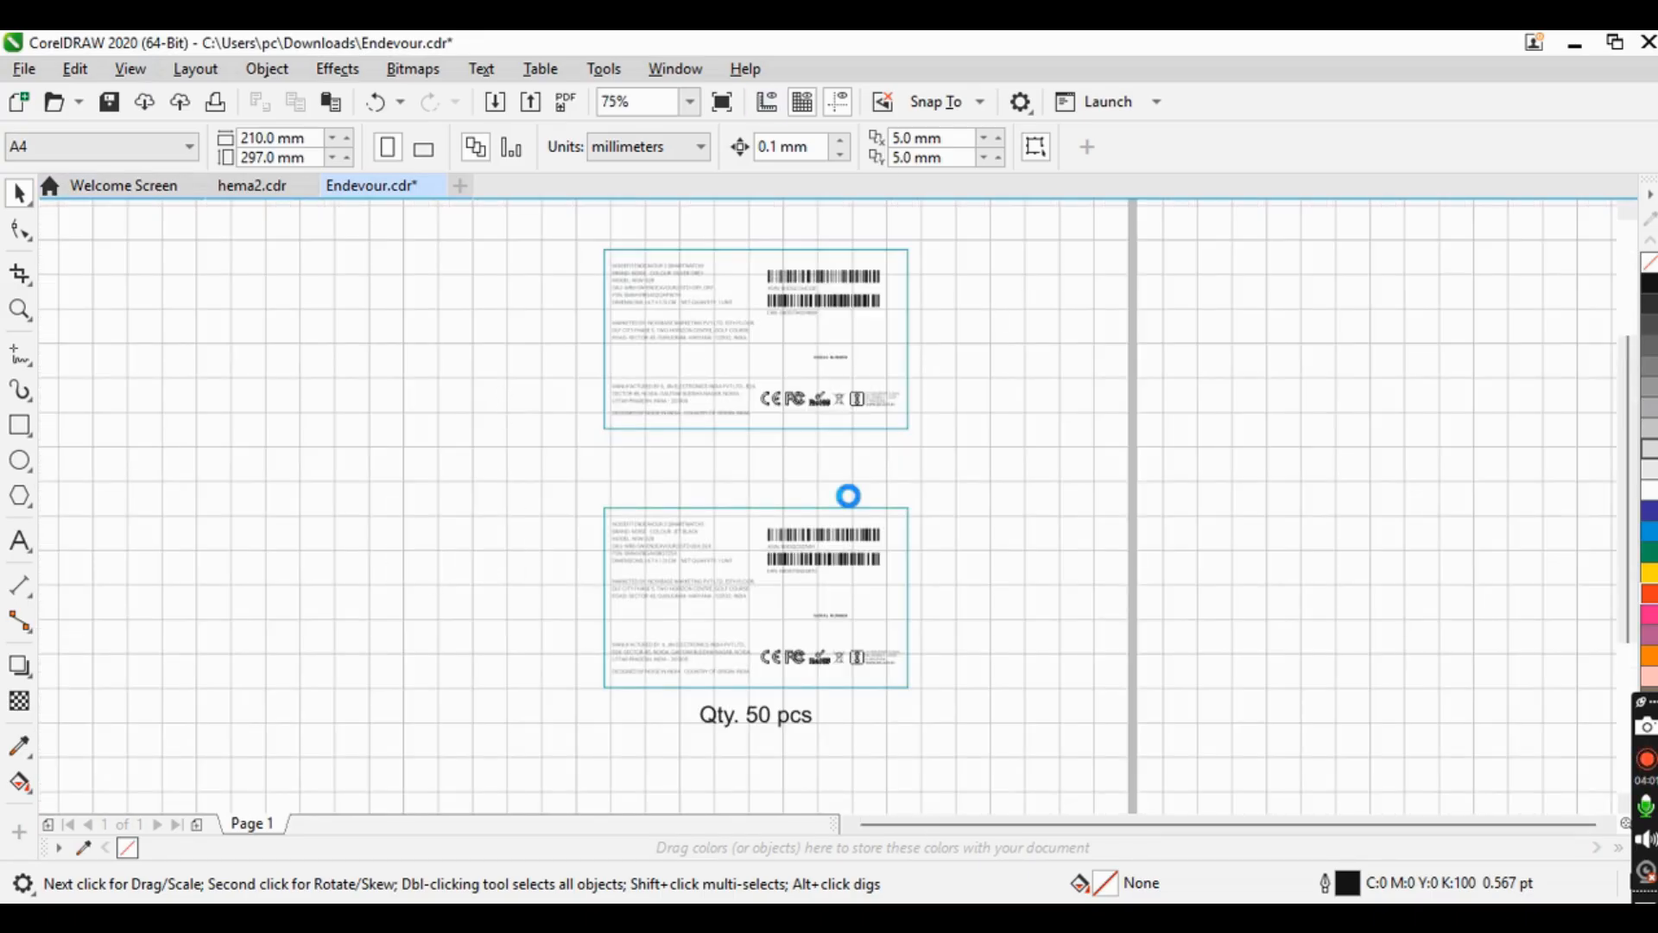
pyautogui.scroll(-4, 849, 494)
pyautogui.scroll(4, 871, 525)
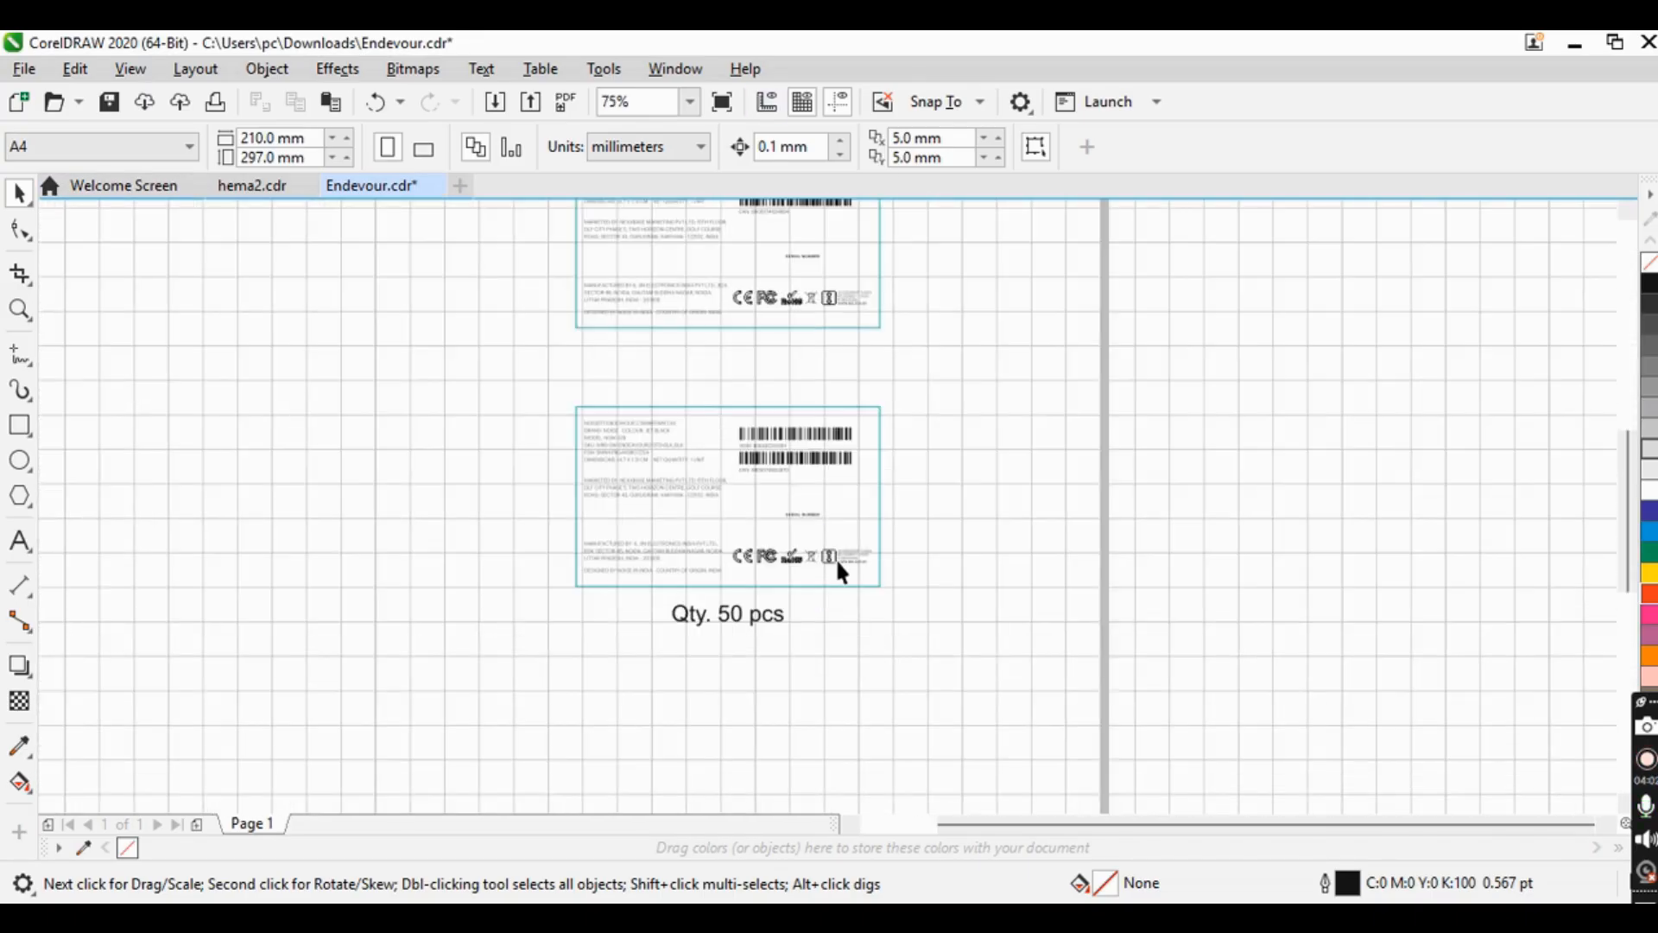
pyautogui.scroll(-4, 596, 380)
pyautogui.scroll(5, 600, 466)
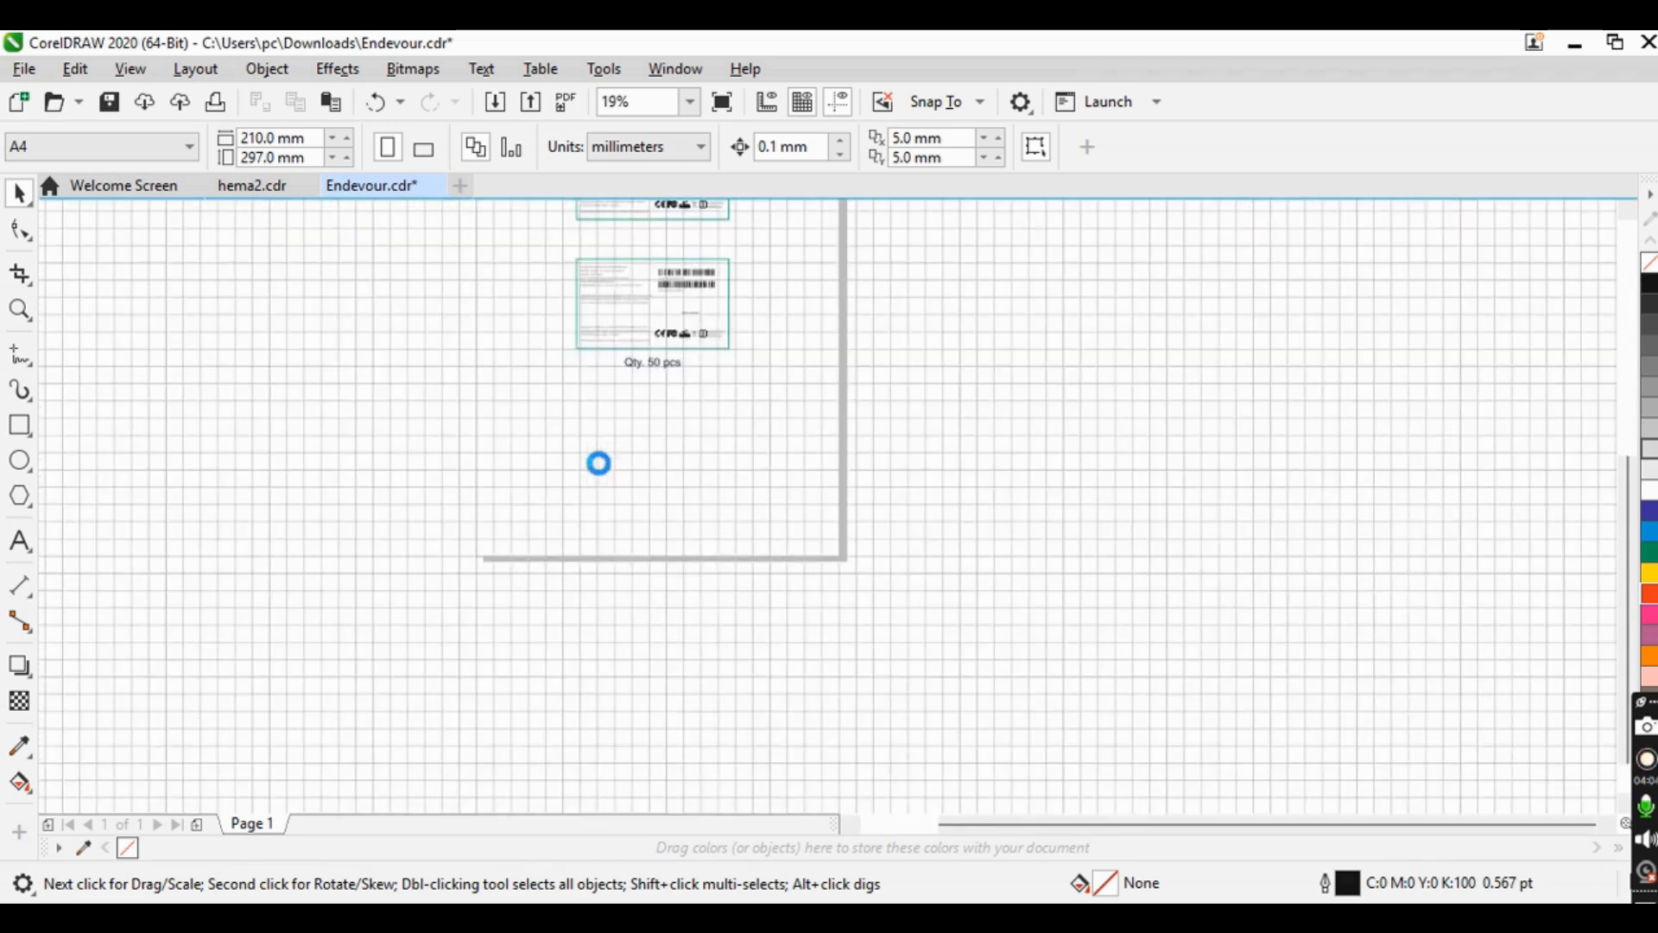
pyautogui.scroll(-1, 602, 475)
pyautogui.scroll(4, 602, 476)
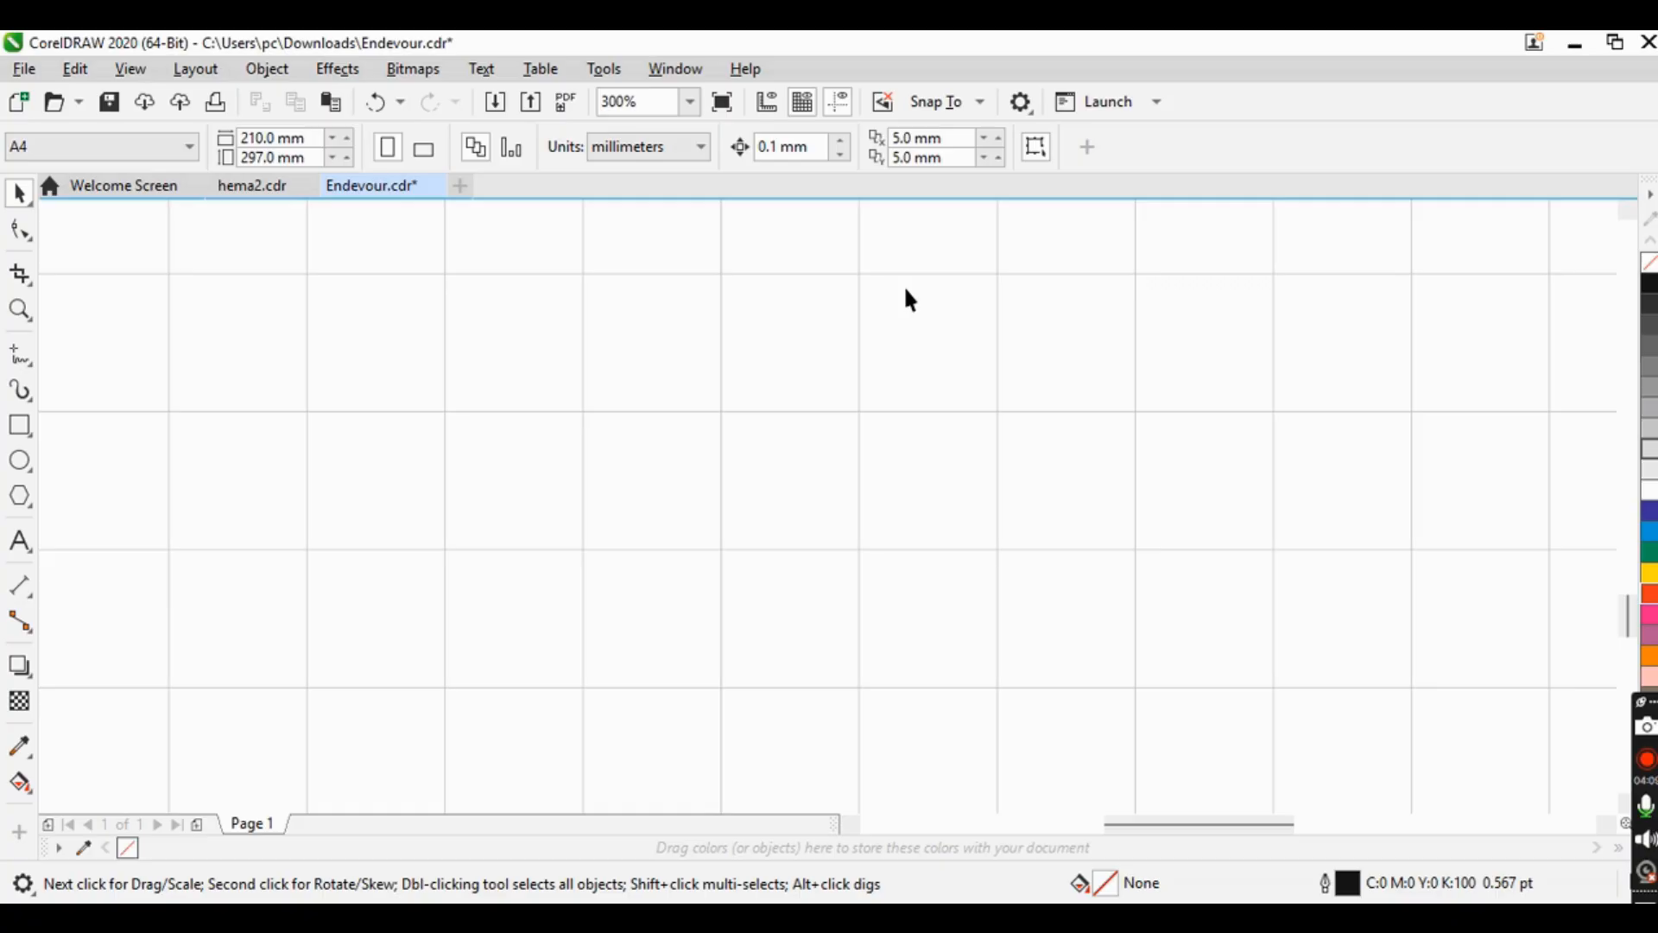
pyautogui.scroll(-6, 796, 411)
pyautogui.scroll(4, 828, 384)
pyautogui.scroll(-3, 651, 511)
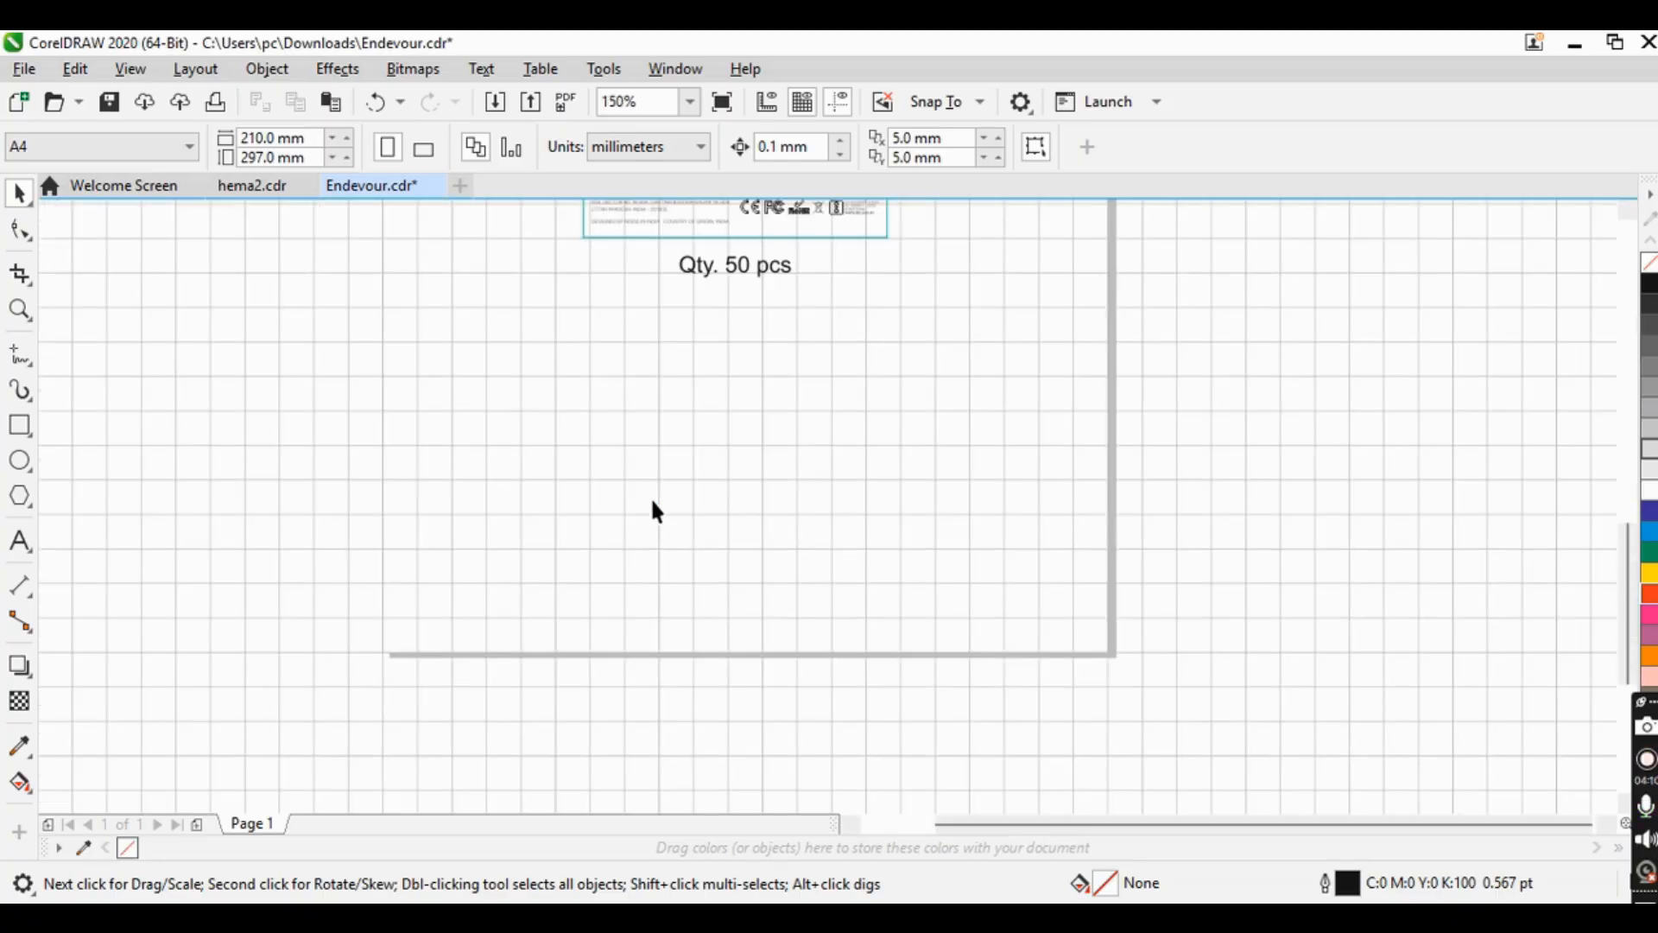
pyautogui.scroll(3, 648, 483)
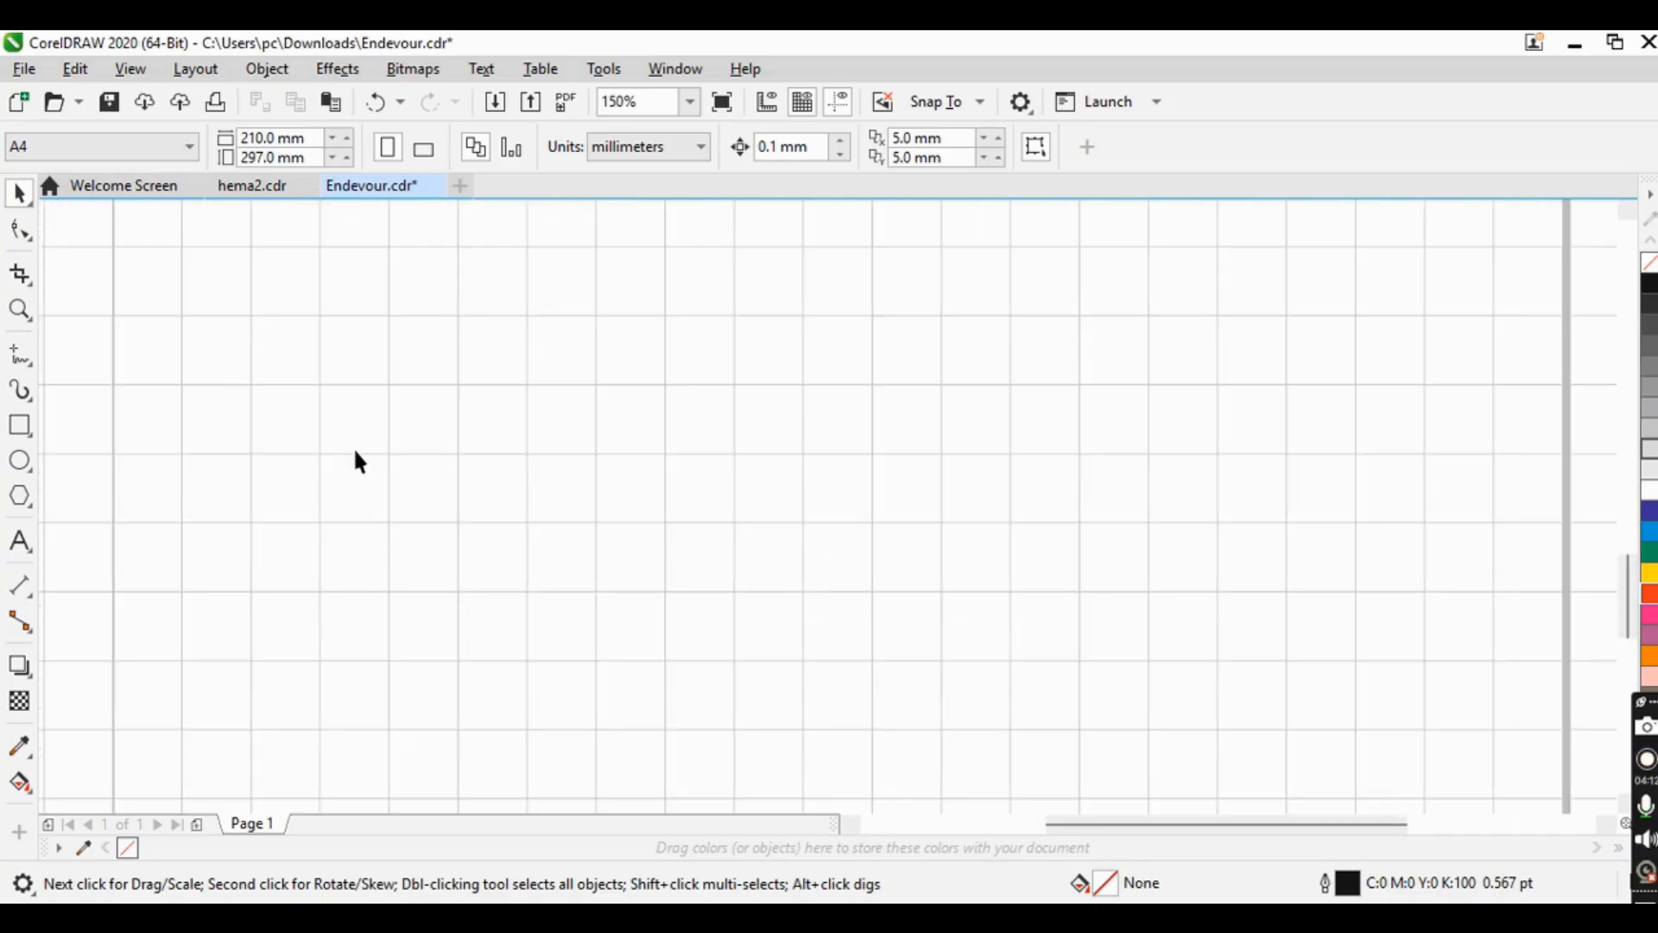
pyautogui.scroll(-3, 763, 481)
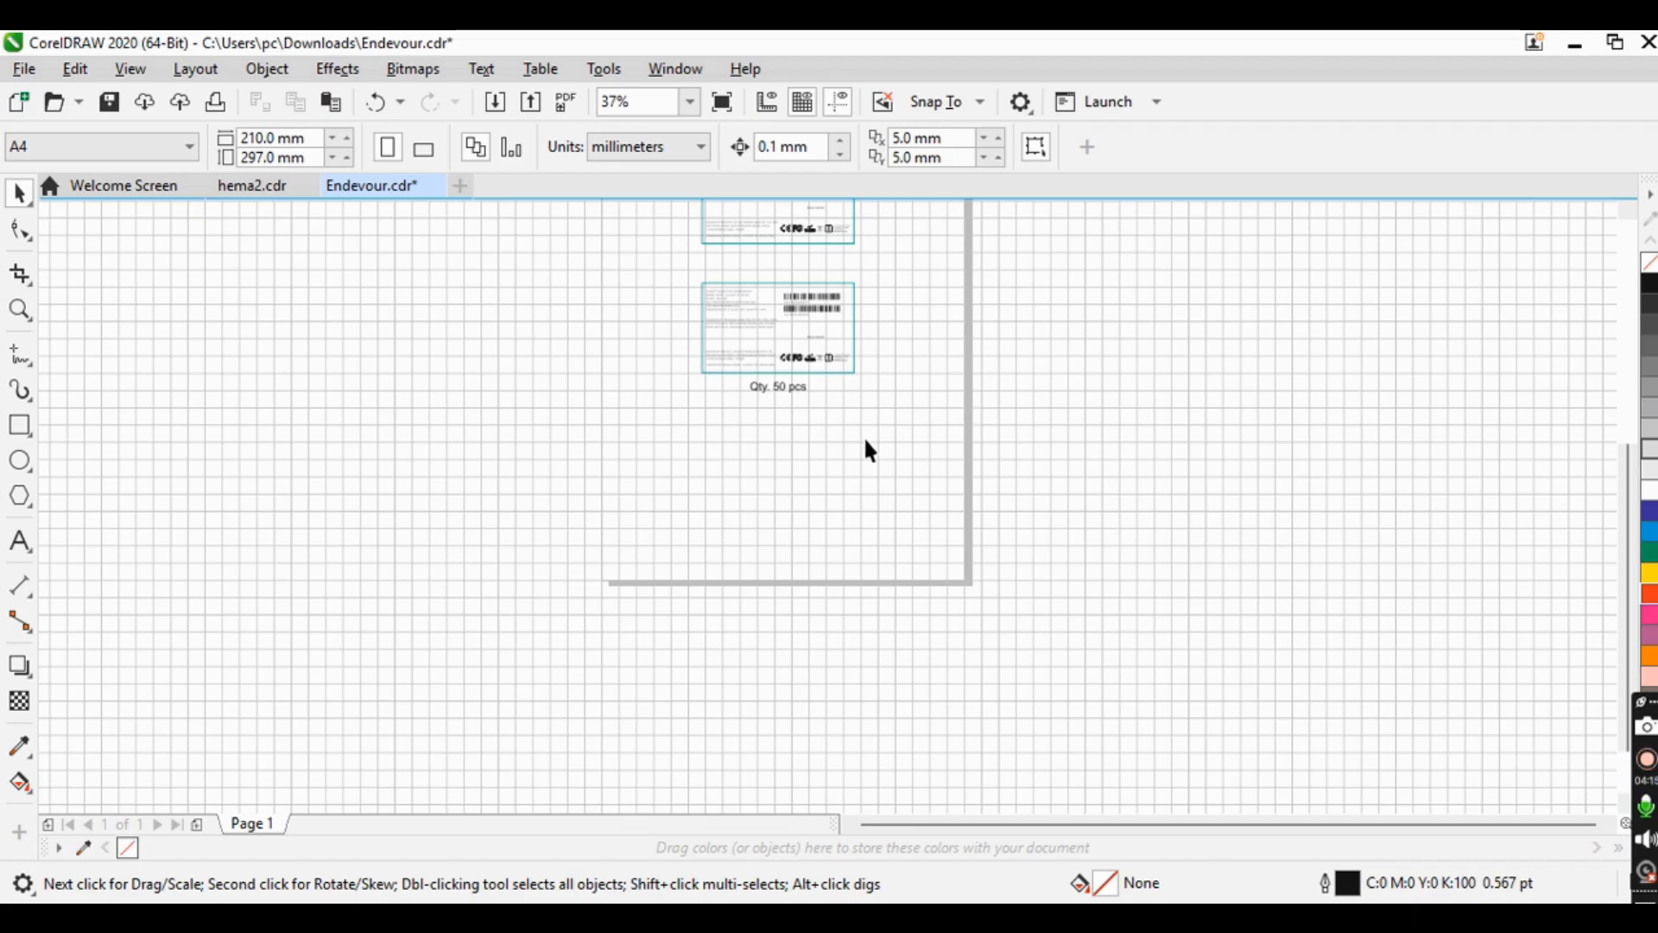
pyautogui.scroll(2, 868, 450)
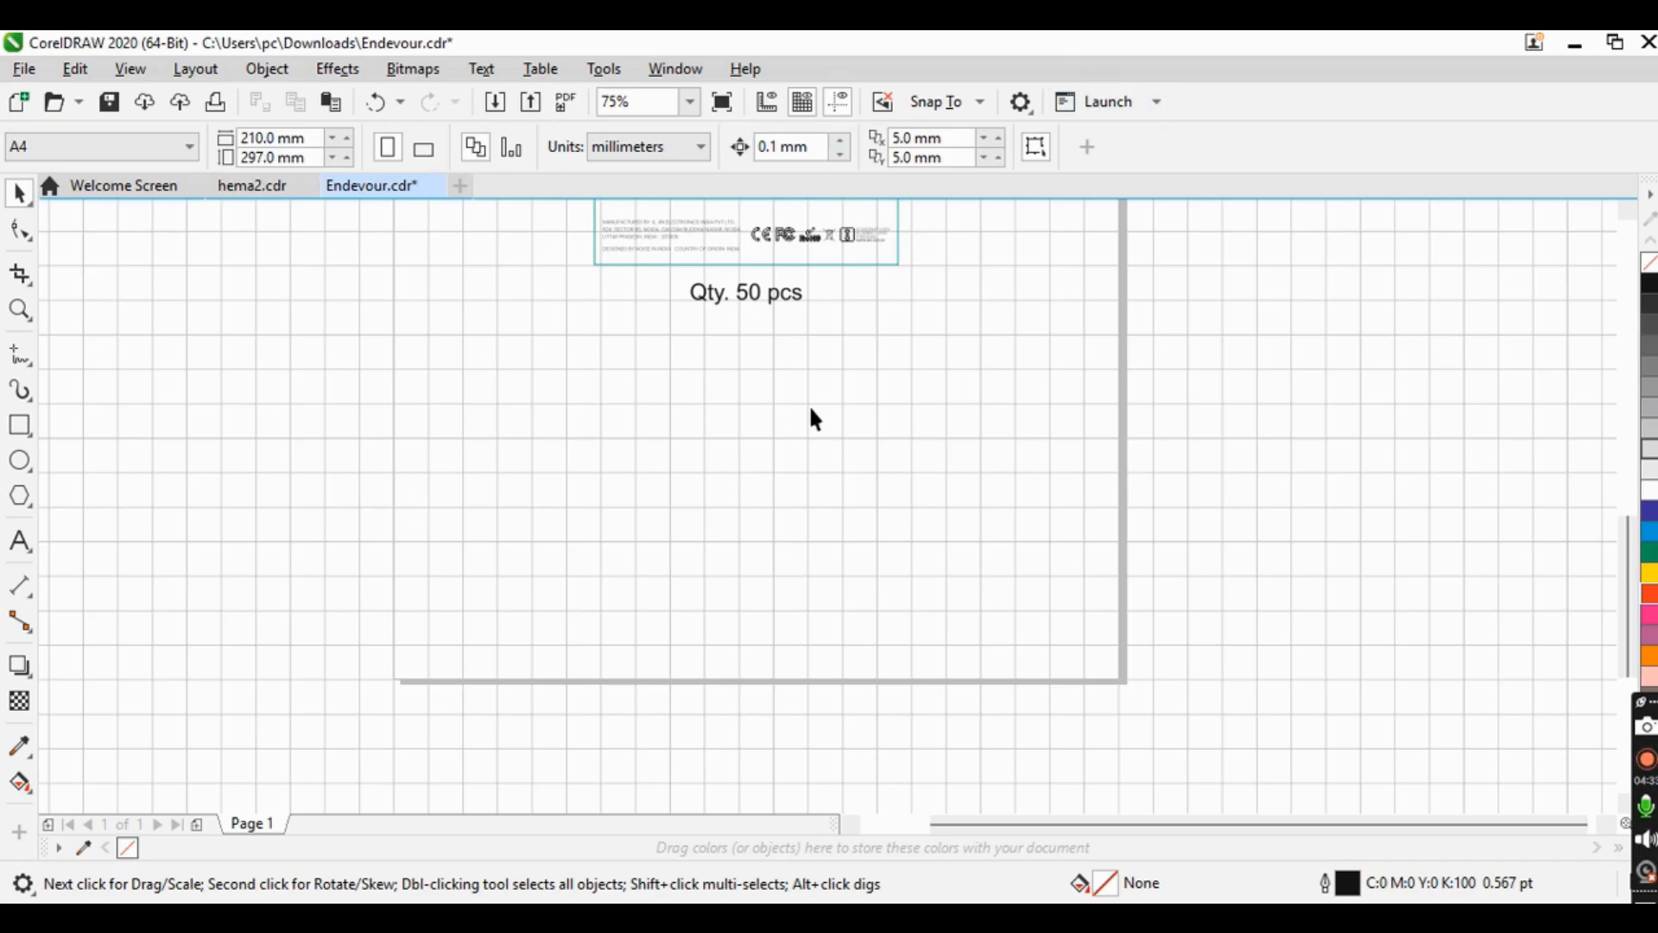
# - Hide the document grid, show it once more, and leave it hidden
pyautogui.click(803, 103)
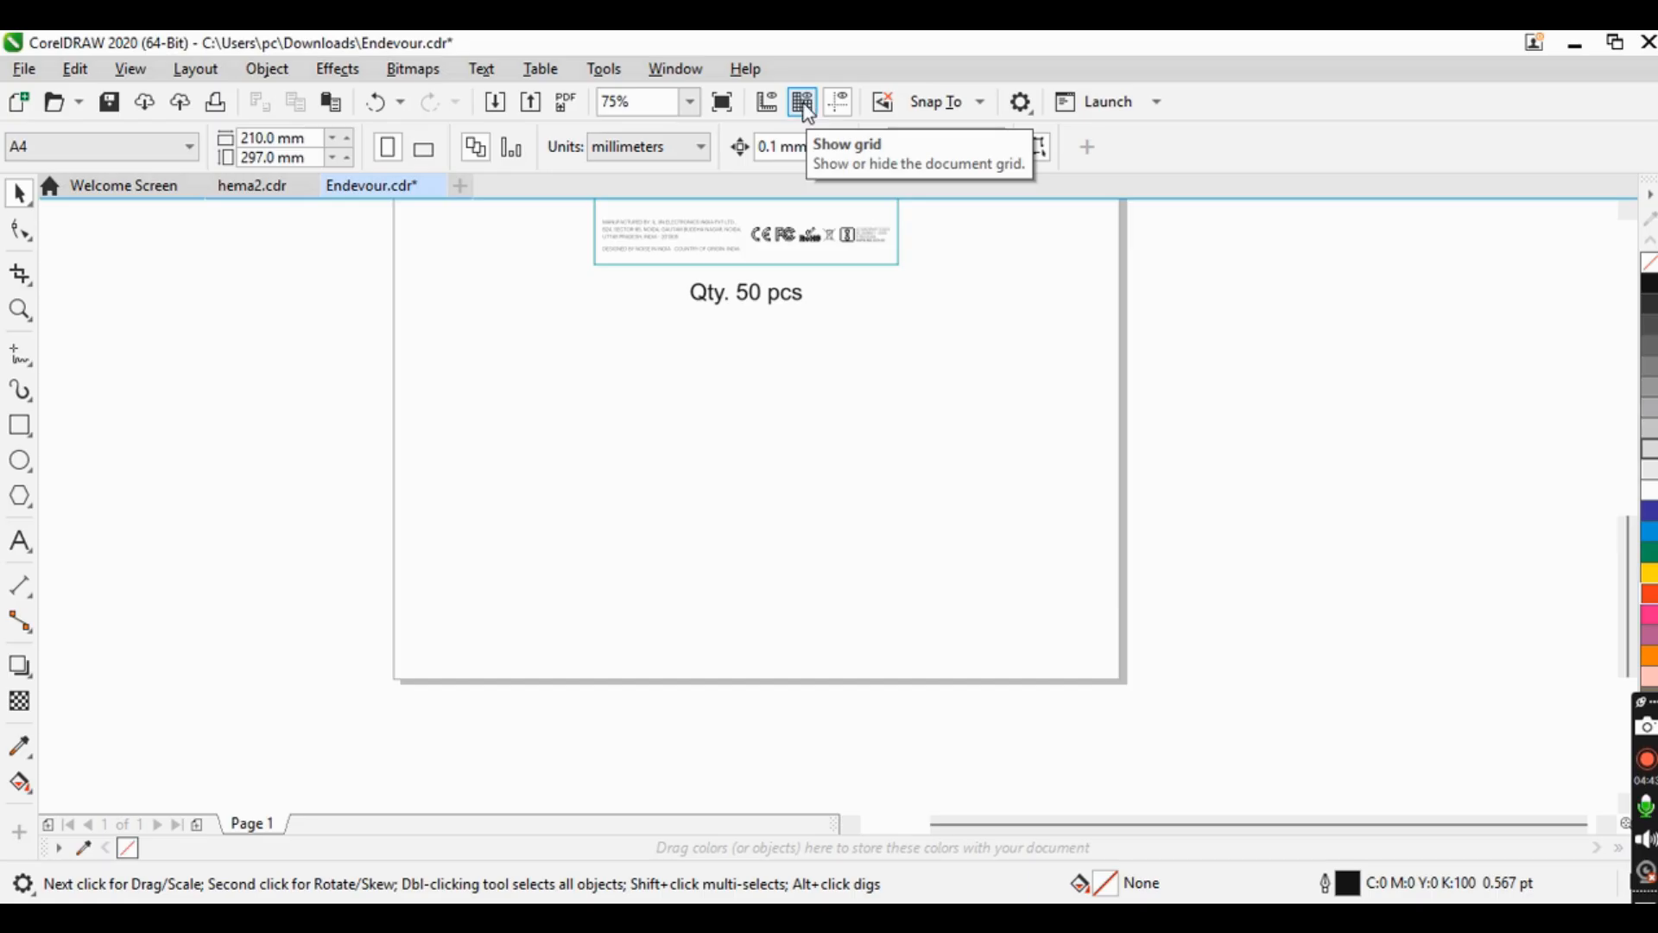
pyautogui.click(806, 108)
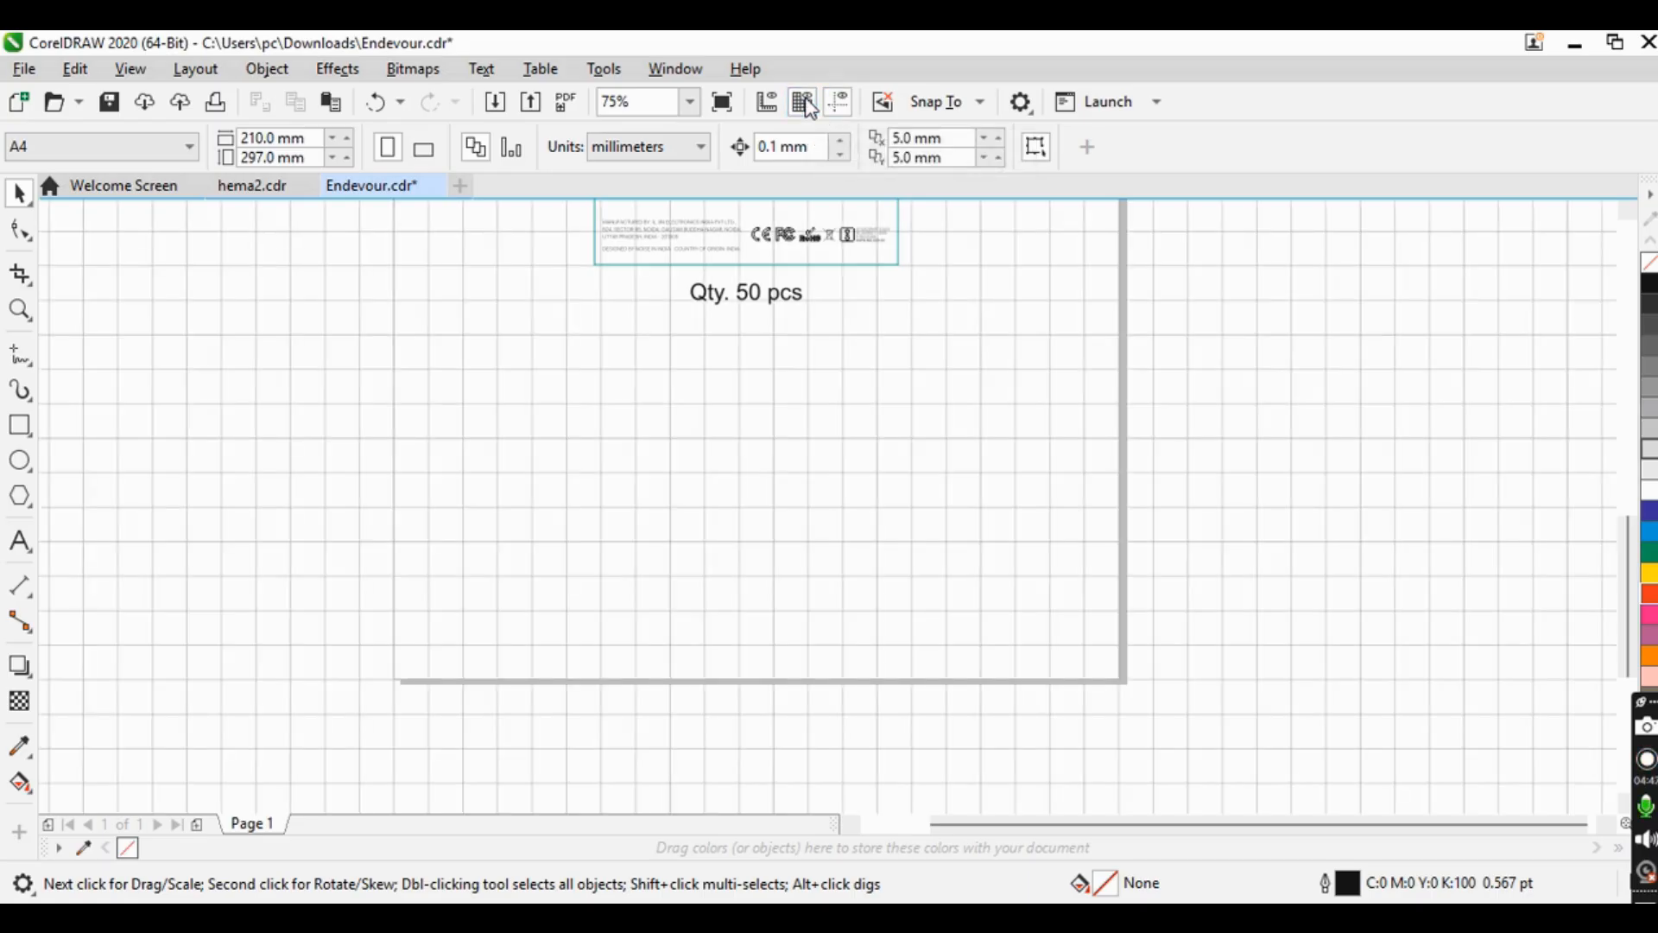
pyautogui.click(807, 107)
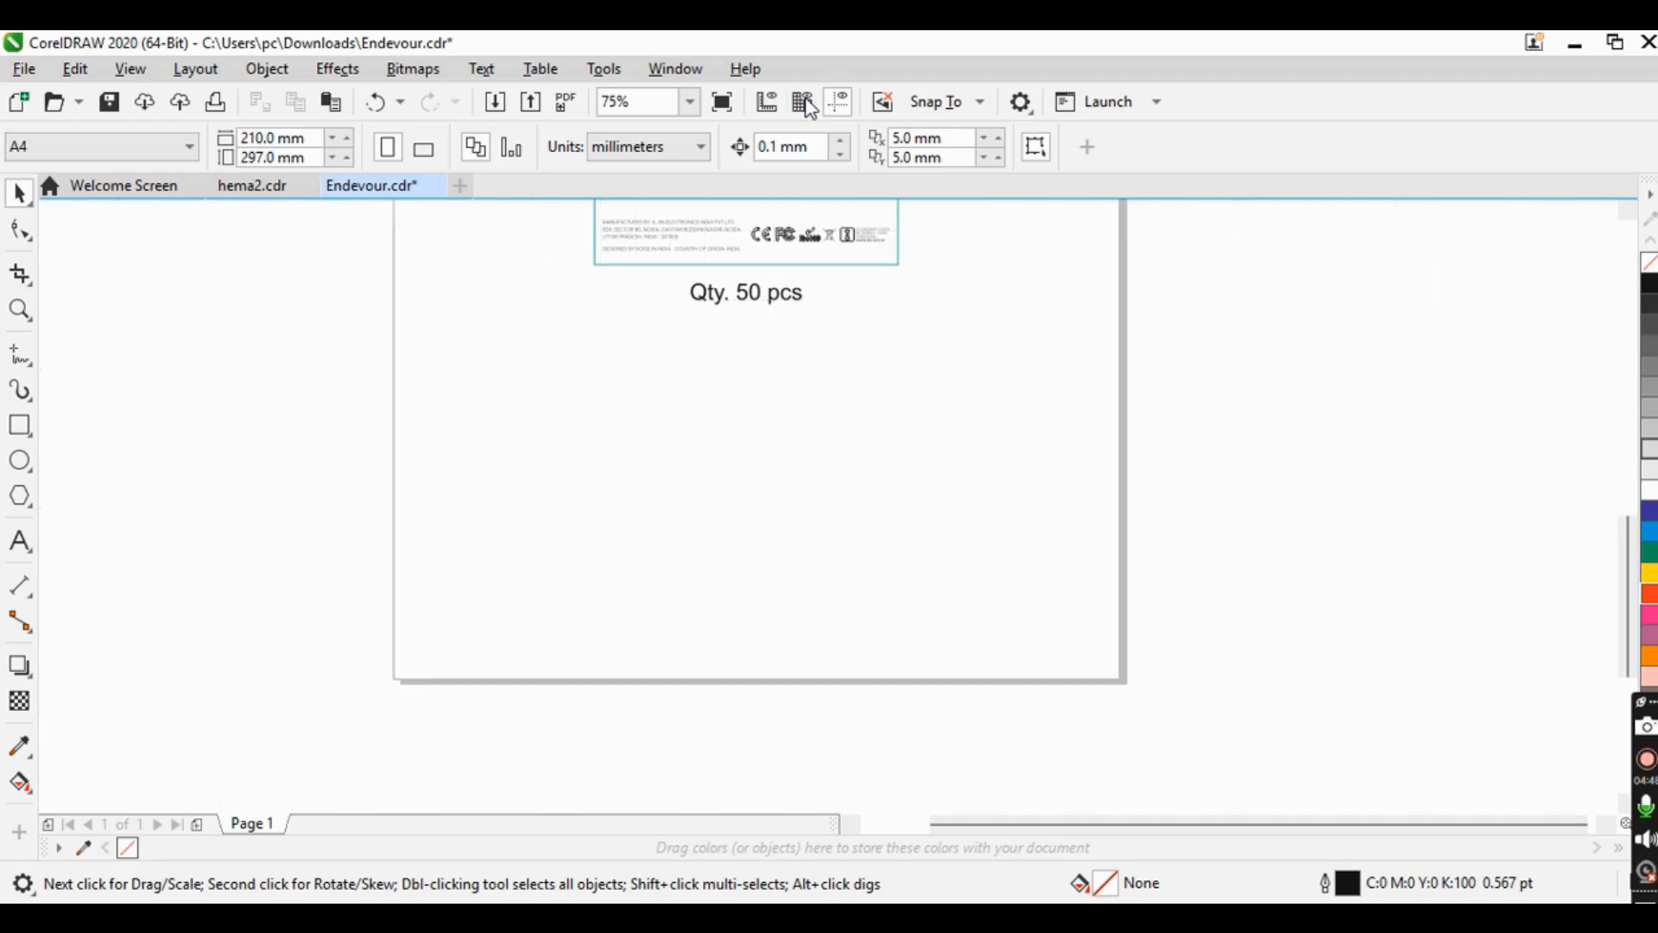
# - Zoom out to the whole page and turn on the rulers
pyautogui.click(147, 71)
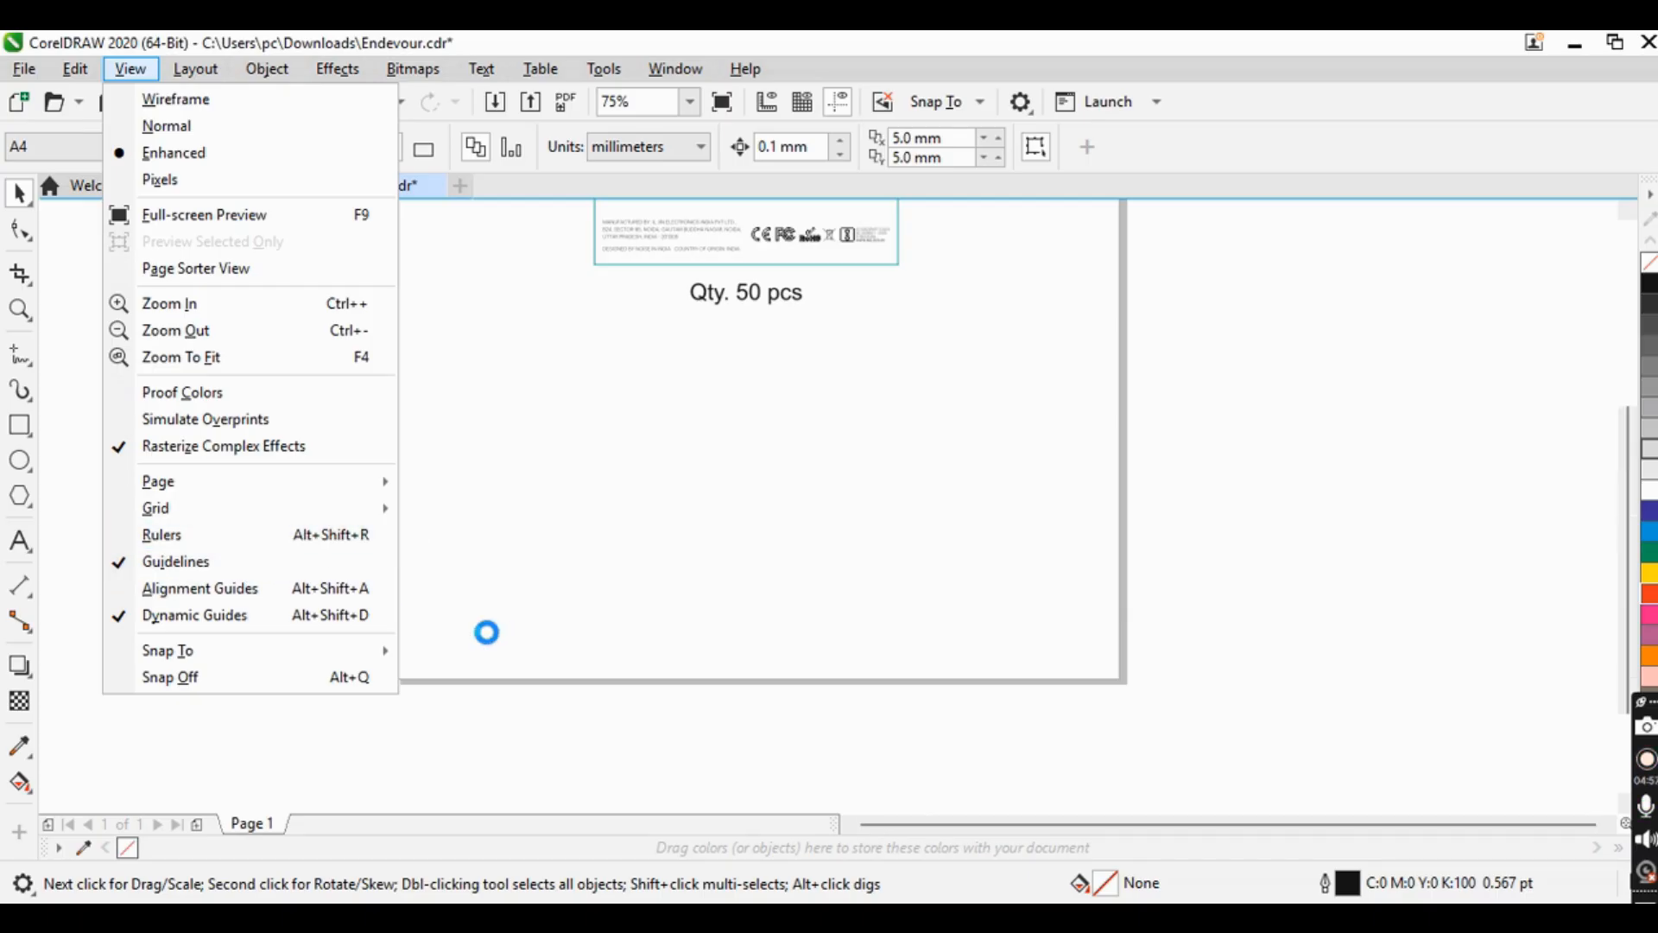
pyautogui.scroll(-4, 486, 632)
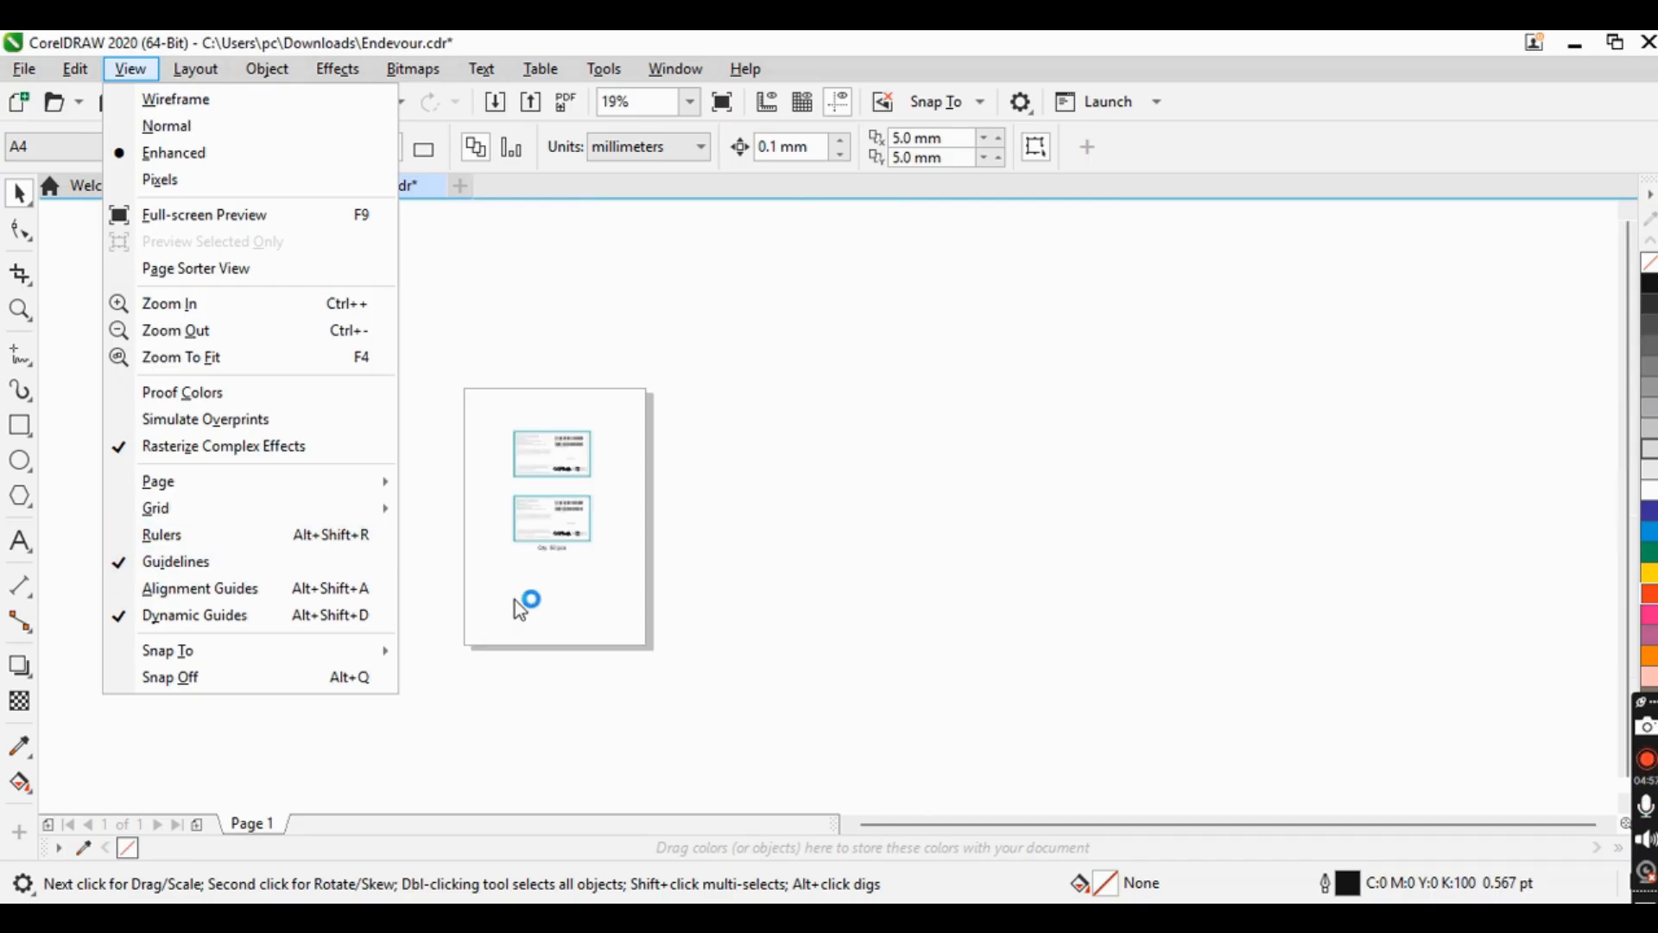
pyautogui.click(315, 530)
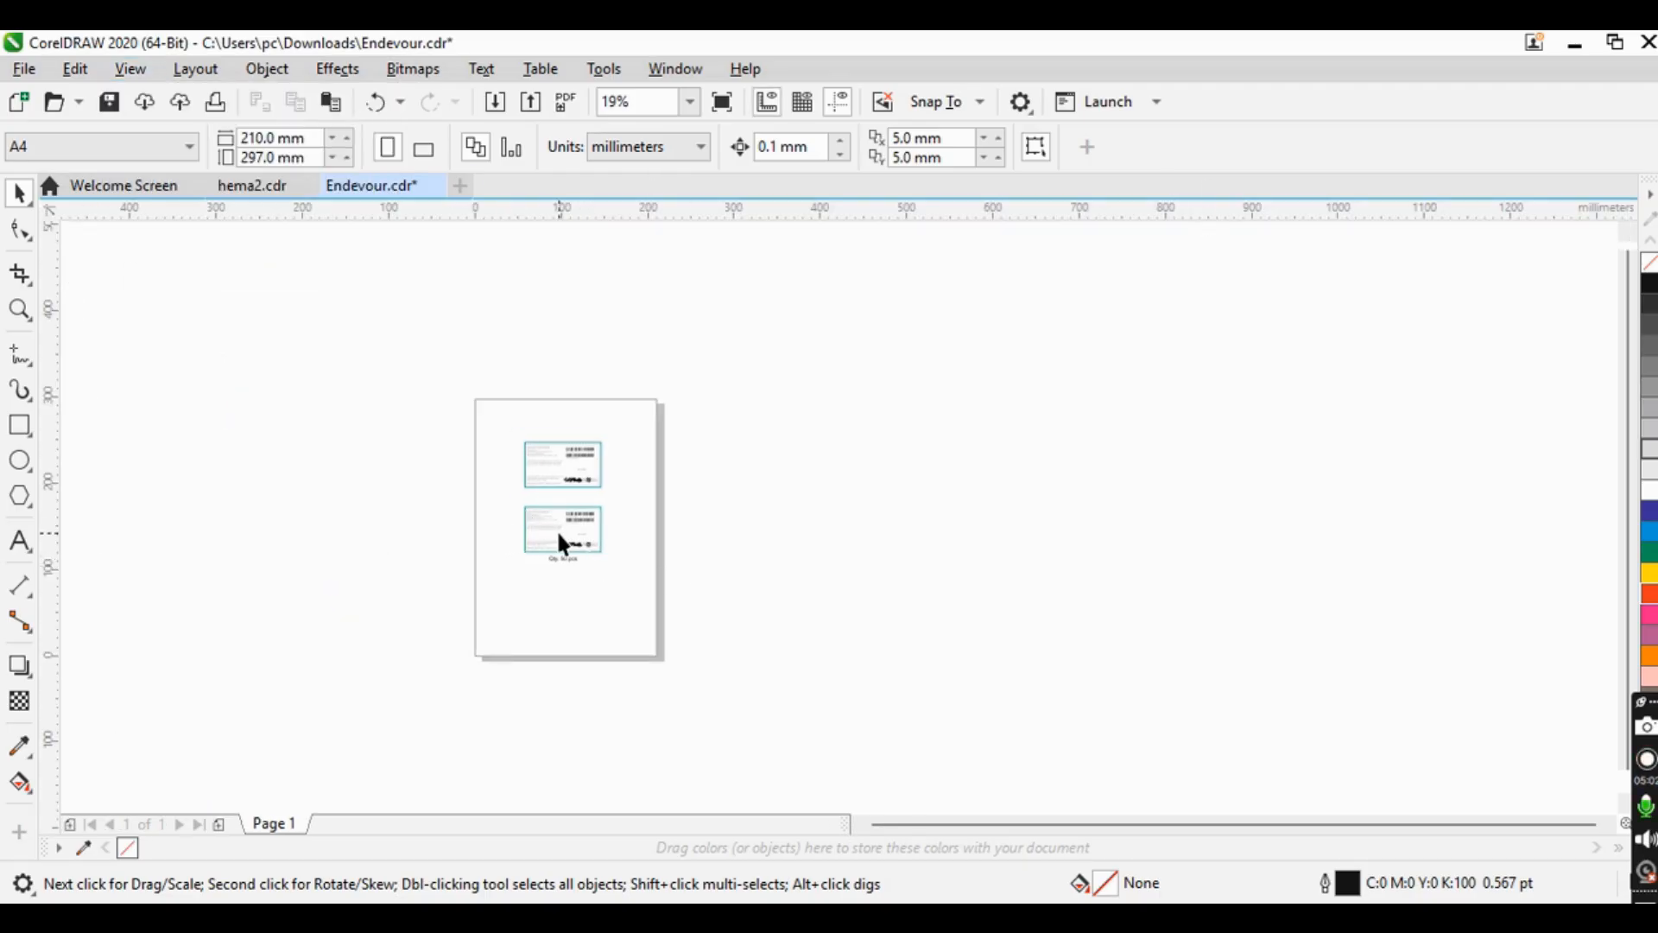
# - Move both labels toward the page's left edge, centring the lower one at about X 52, Y 157 mm and the upper at X 54, Y 213 mm
pyautogui.scroll(2, 560, 538)
pyautogui.moveTo(844, 381); pyautogui.dragTo(273, 646)
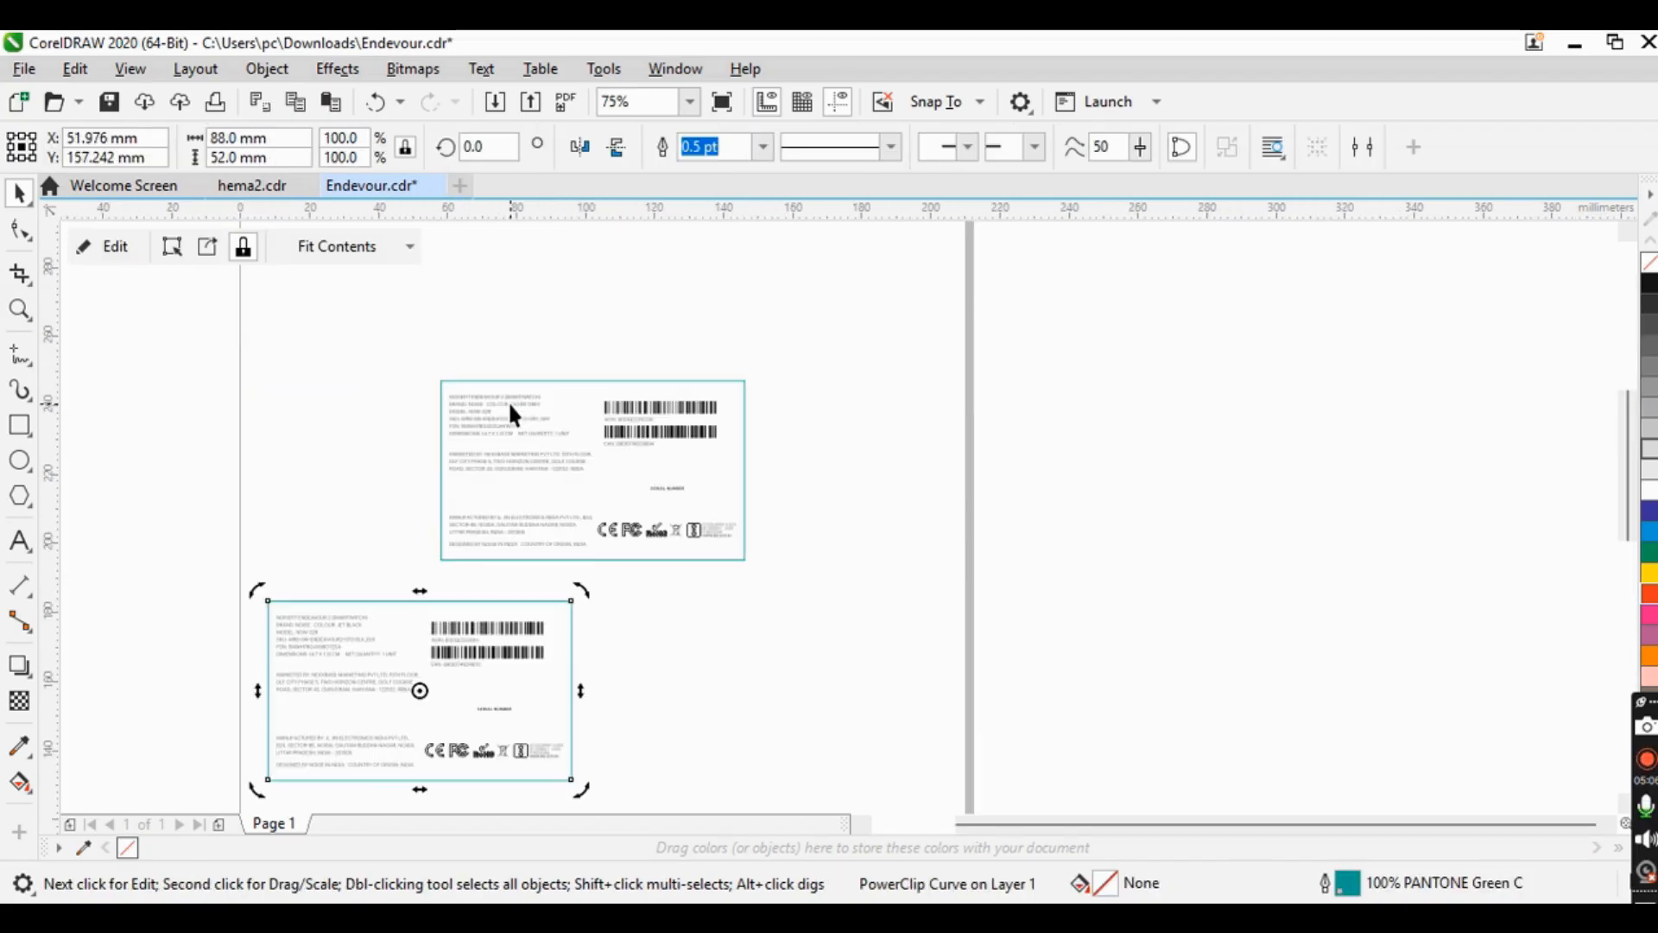
pyautogui.moveTo(392, 344); pyautogui.dragTo(805, 581)
pyautogui.moveTo(518, 395); pyautogui.dragTo(363, 437)
pyautogui.scroll(-2, 515, 352)
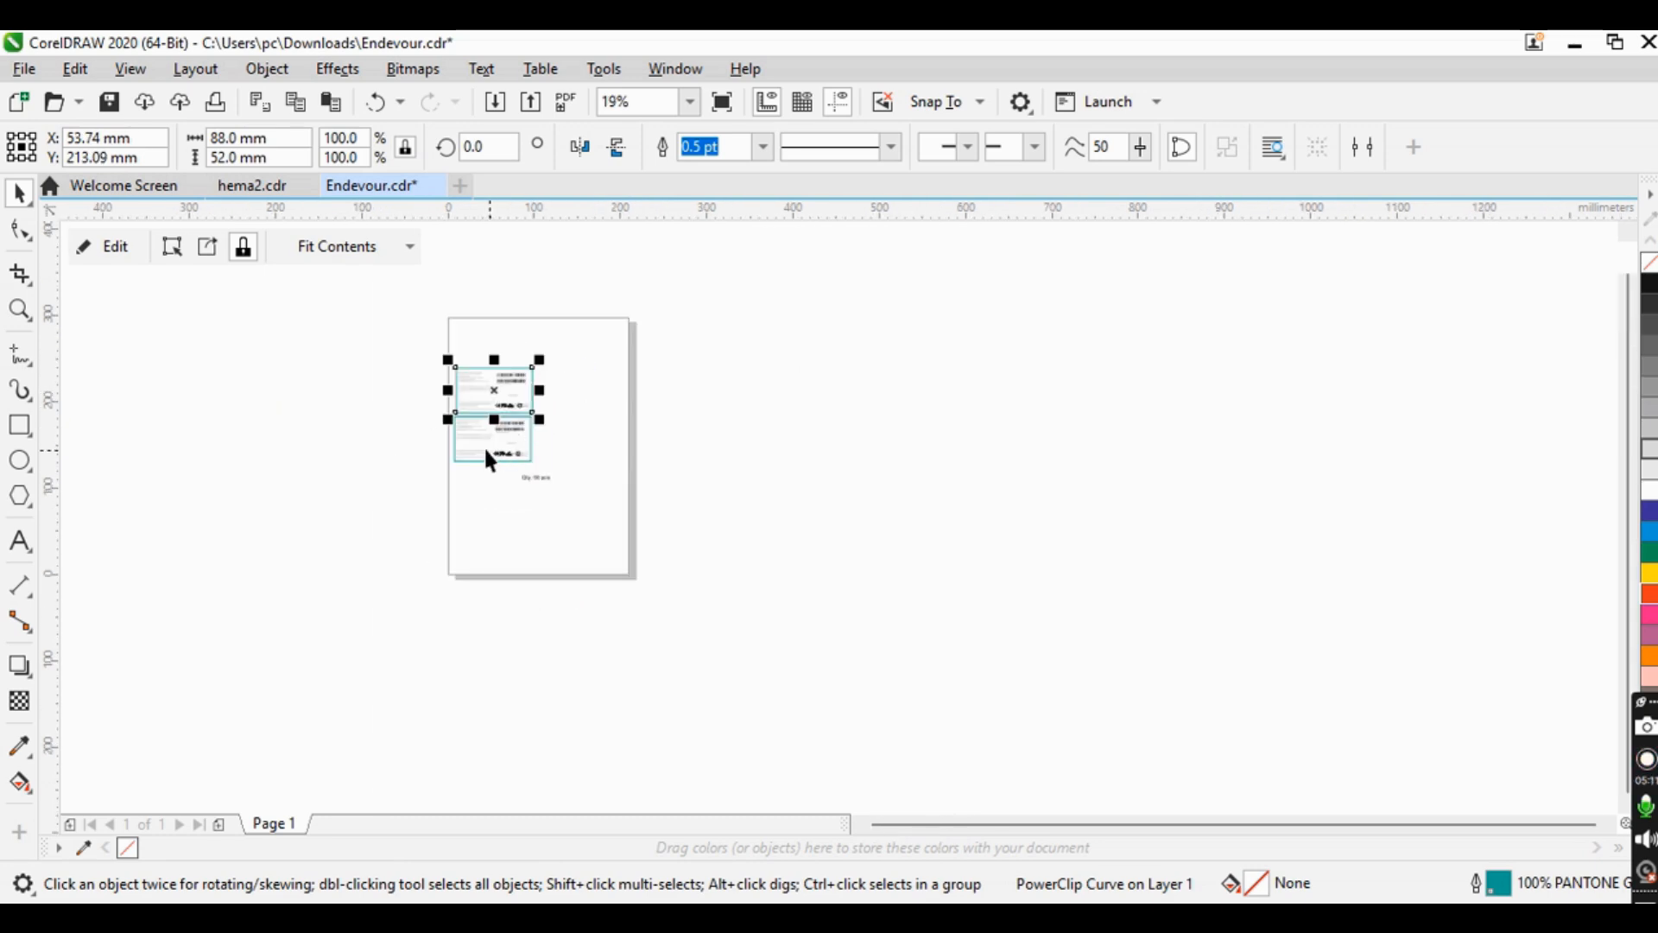
# - Place a vertical guideline at the lower label's left edge, at about X 8 mm
pyautogui.scroll(2, 483, 446)
pyautogui.scroll(4, 304, 377)
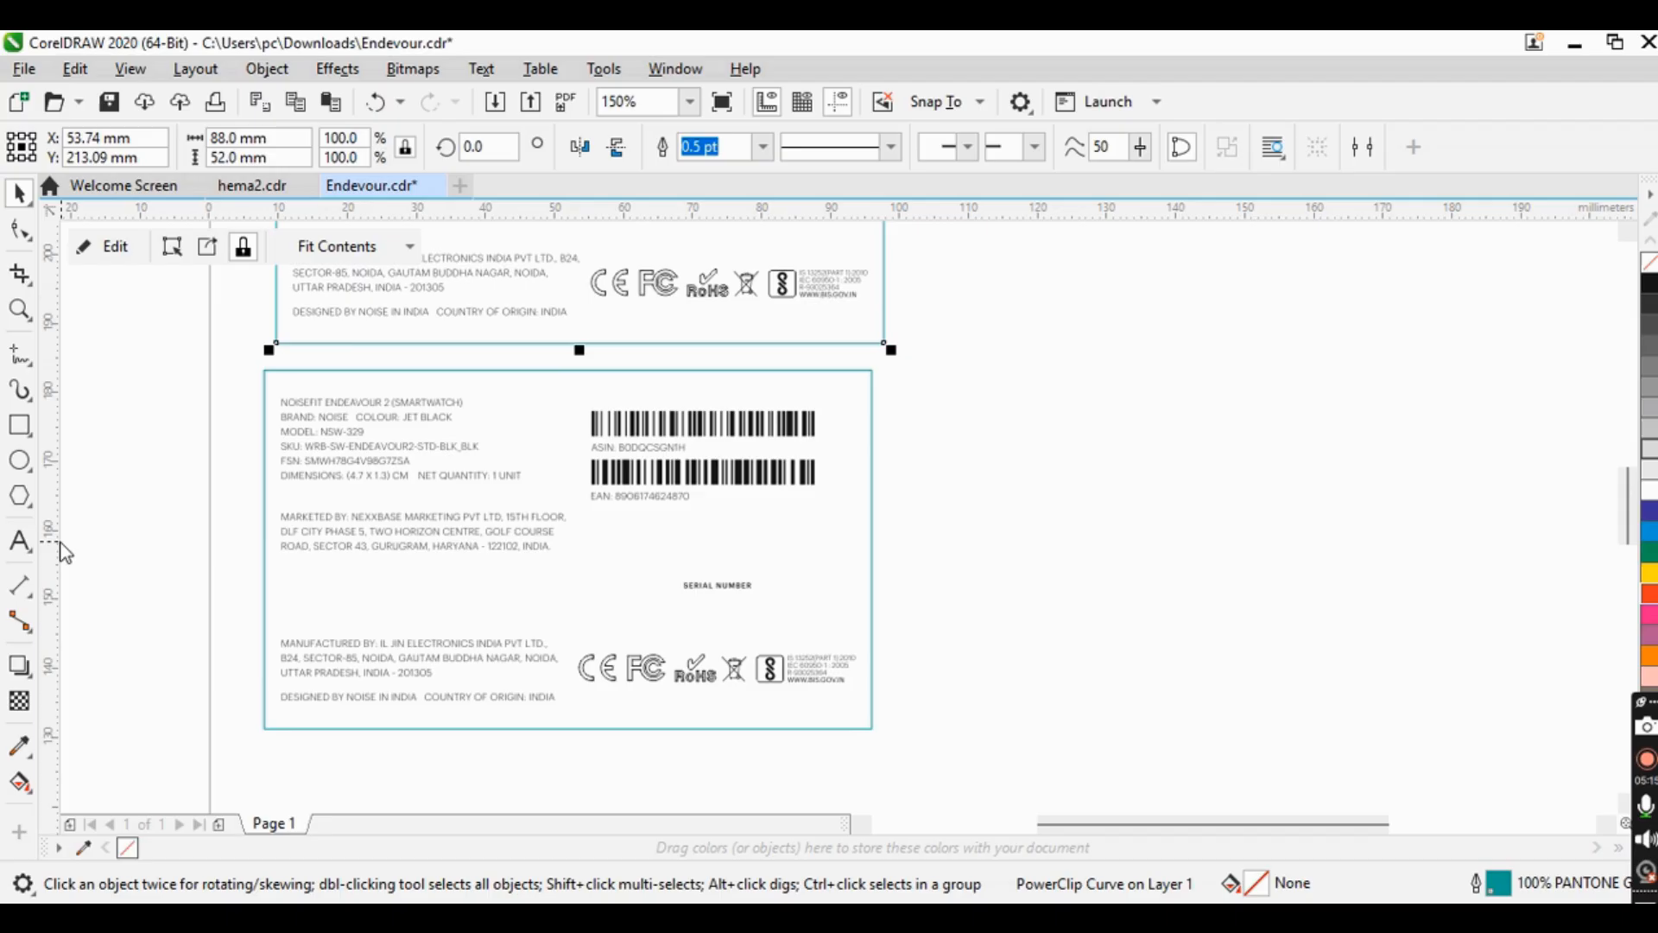
pyautogui.click(267, 594)
pyautogui.scroll(-3, 486, 629)
pyautogui.scroll(2, 452, 512)
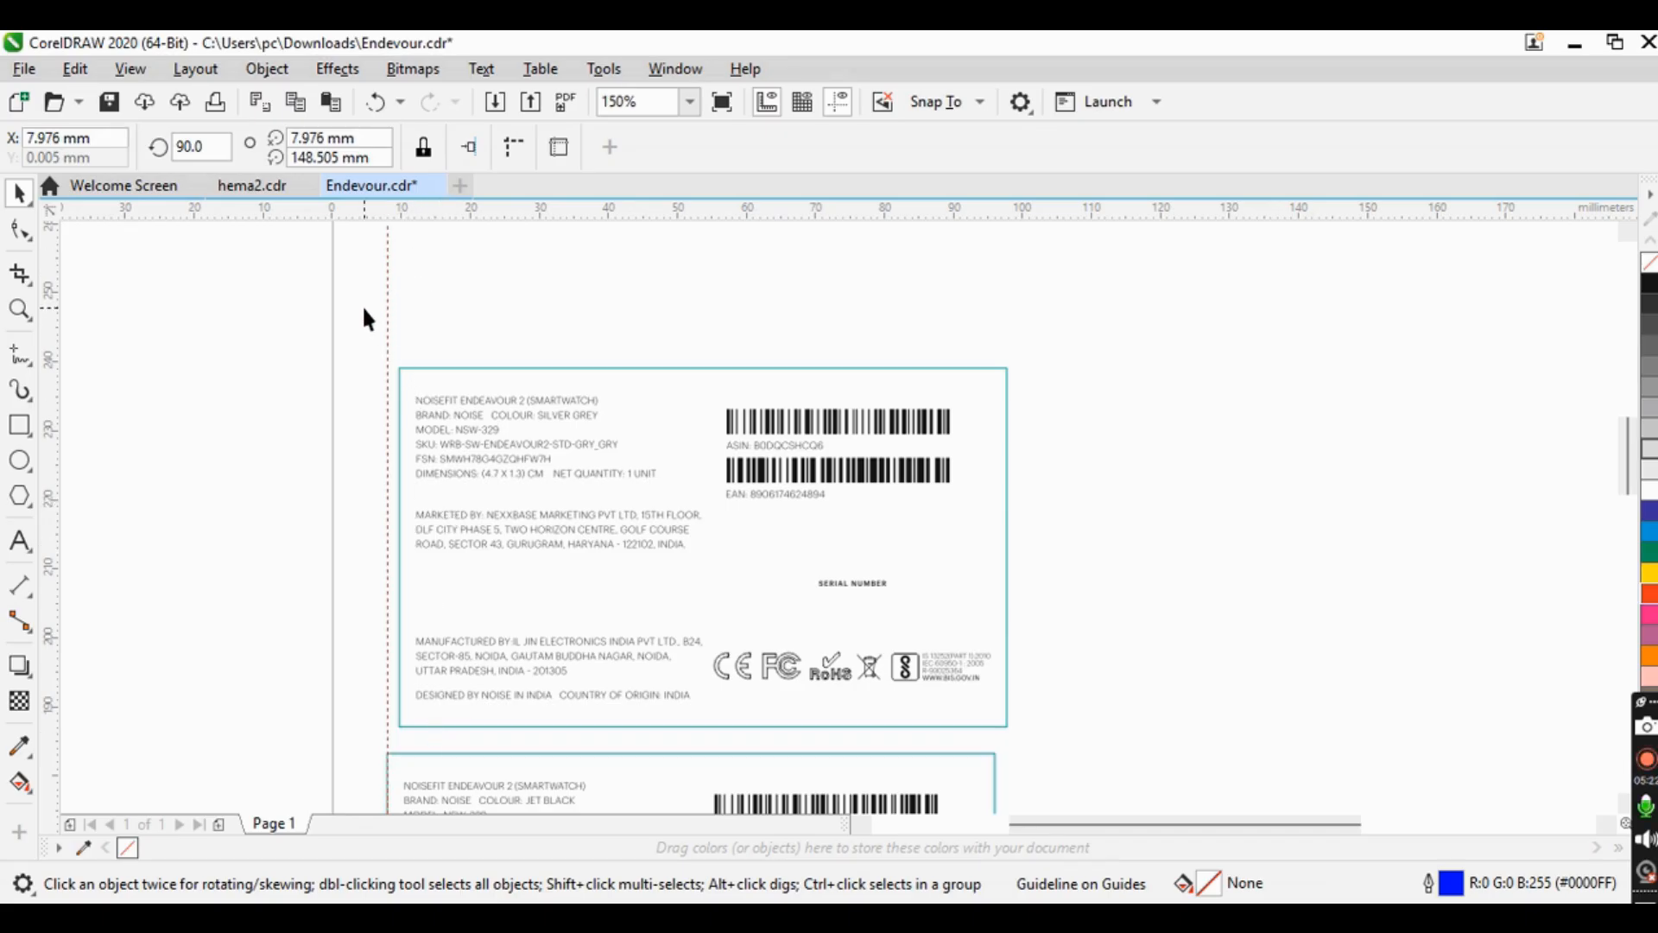
# - Align the upper label's left edge with the vertical guideline, keeping its centre height at 213.09 mm
pyautogui.moveTo(363, 324); pyautogui.dragTo(1288, 755)
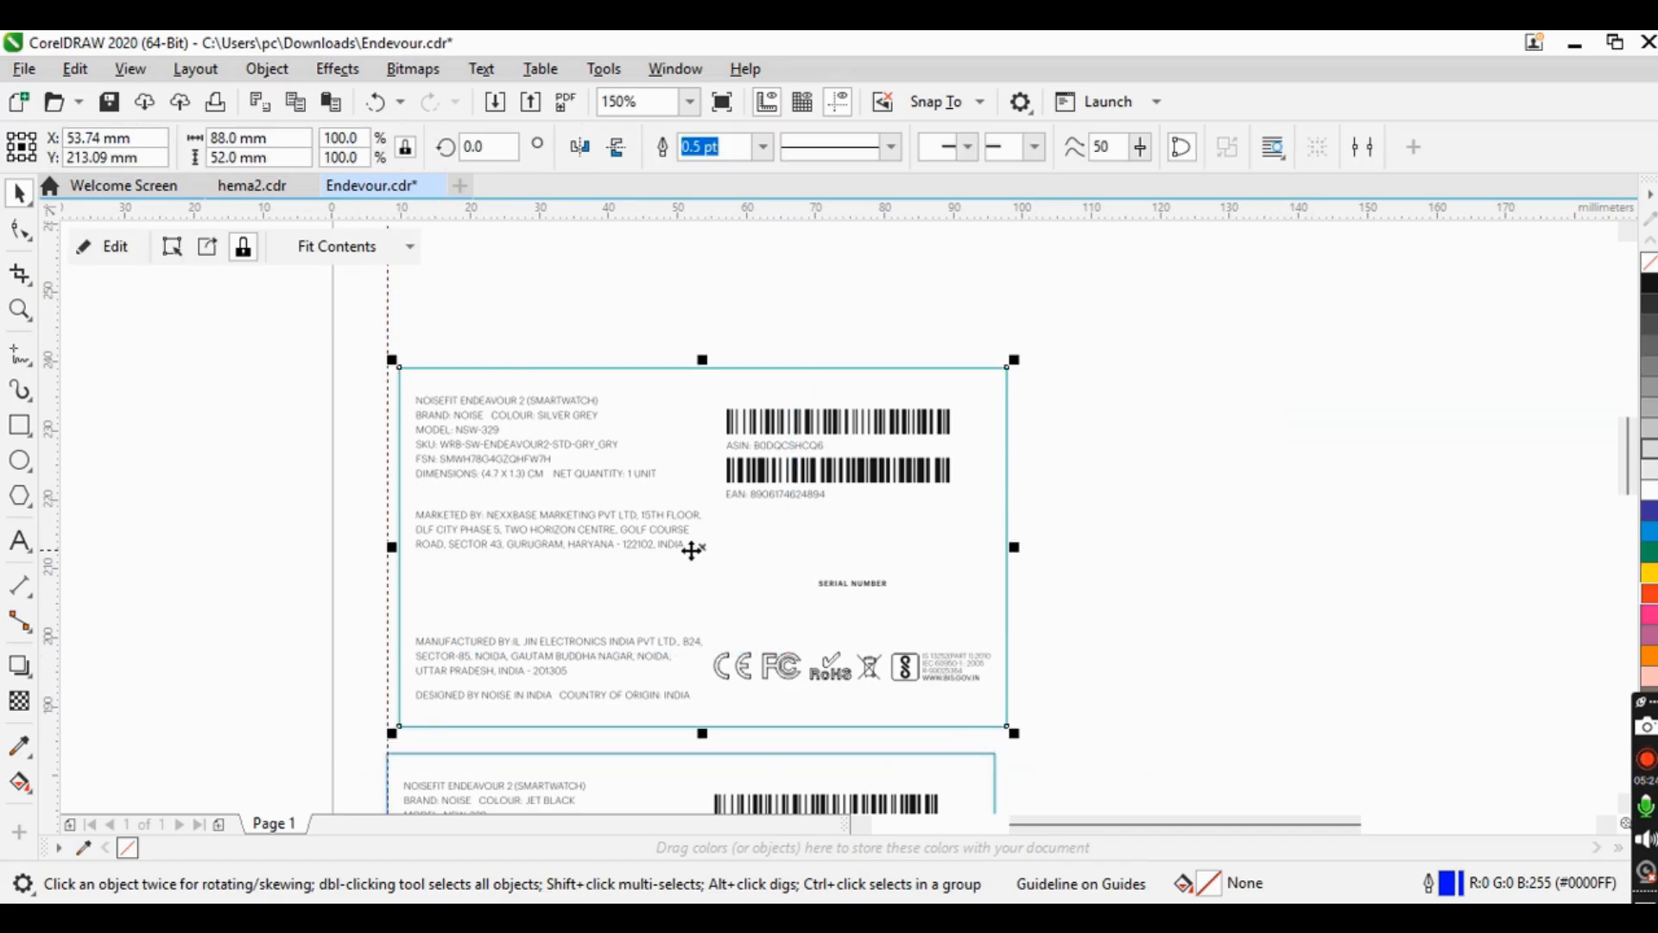
pyautogui.moveTo(691, 551)
pyautogui.mouseDown()
pyautogui.moveTo(682, 561)
pyautogui.moveTo(703, 559)
pyautogui.moveTo(688, 549)
pyautogui.mouseUp()
pyautogui.scroll(-2, 646, 451)
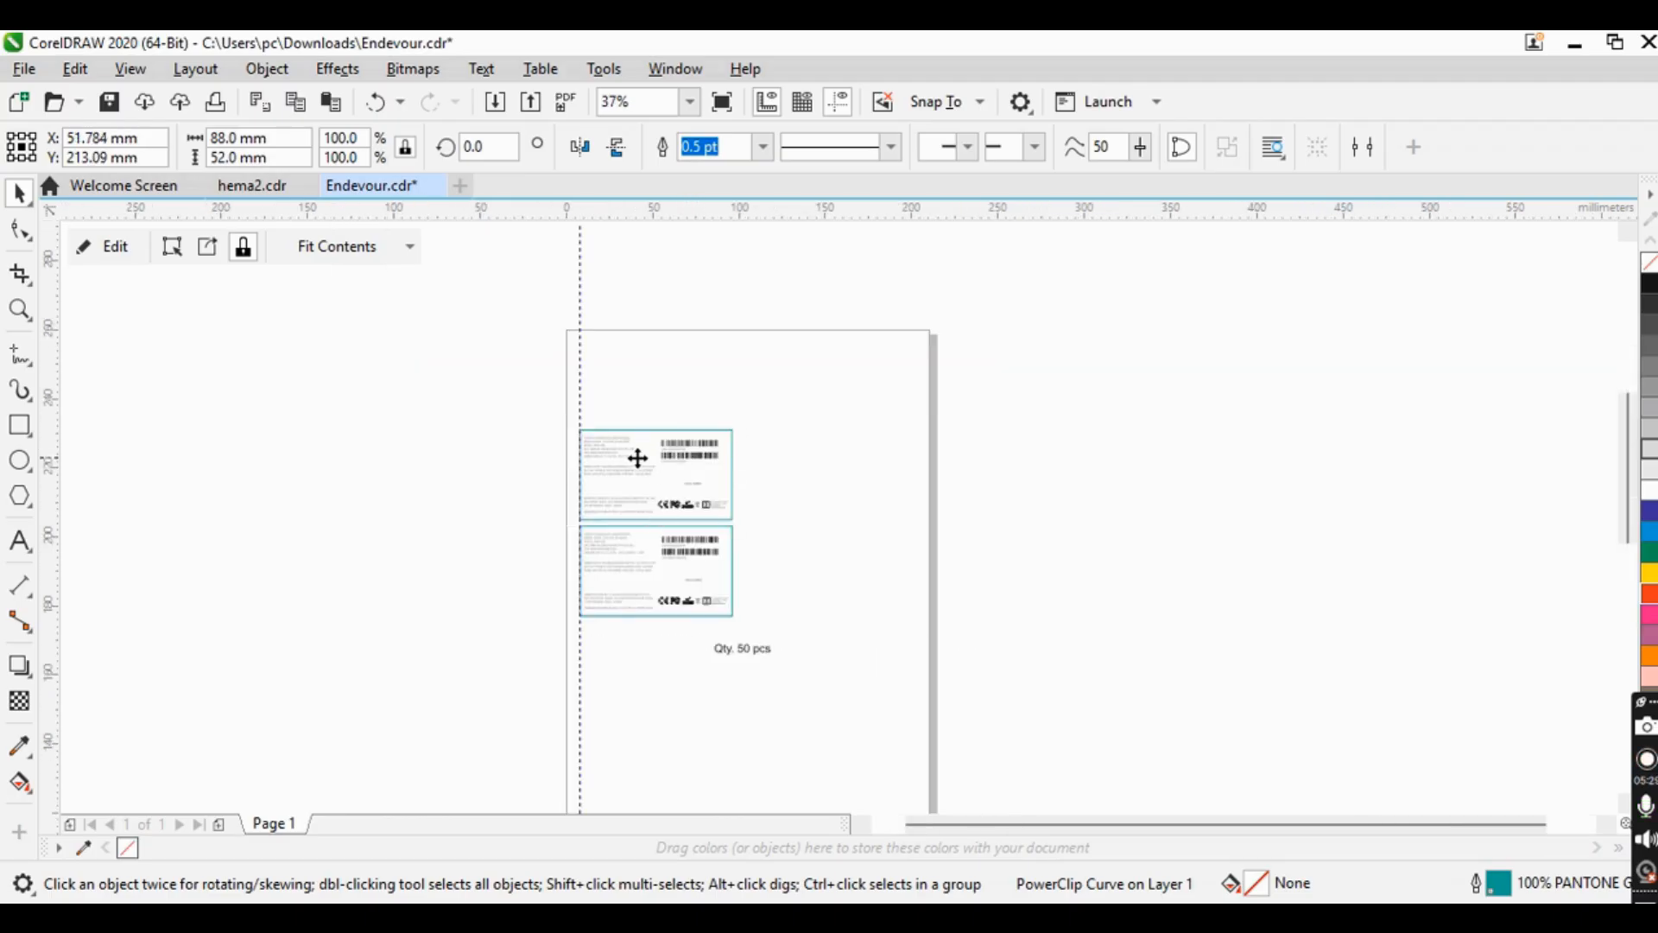
pyautogui.scroll(2, 638, 459)
pyautogui.scroll(-1, 638, 459)
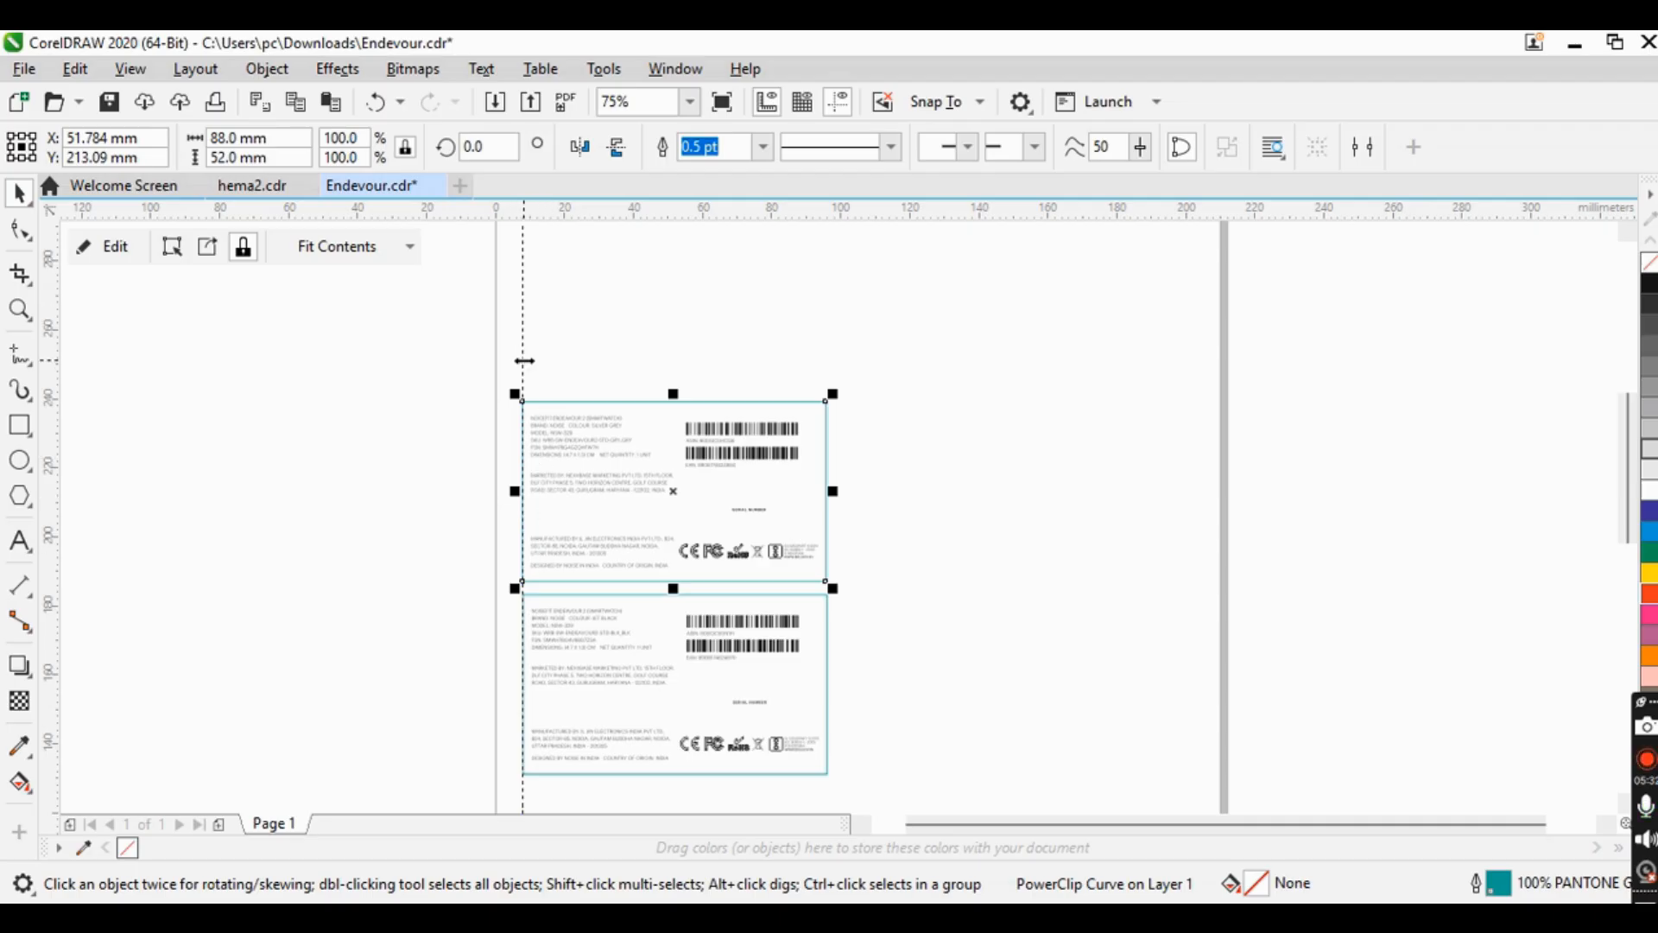
# - Add a second page and place a horizontal guideline on it at about Y 270.5 mm
pyautogui.scroll(-1, 527, 437)
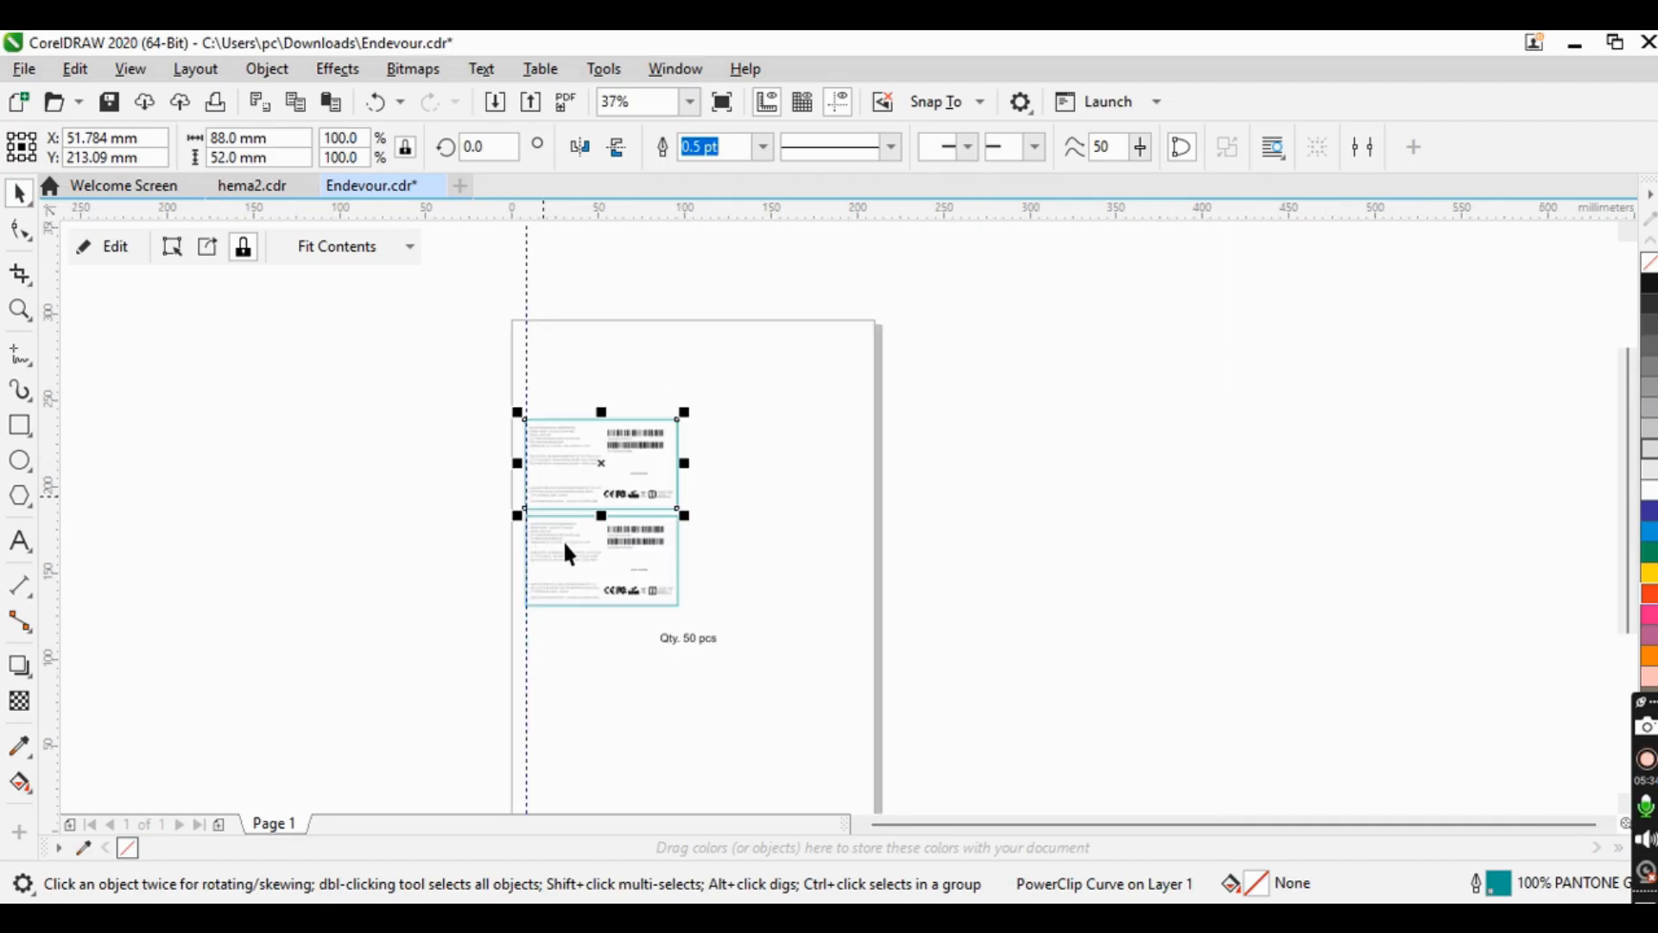
pyautogui.click(219, 824)
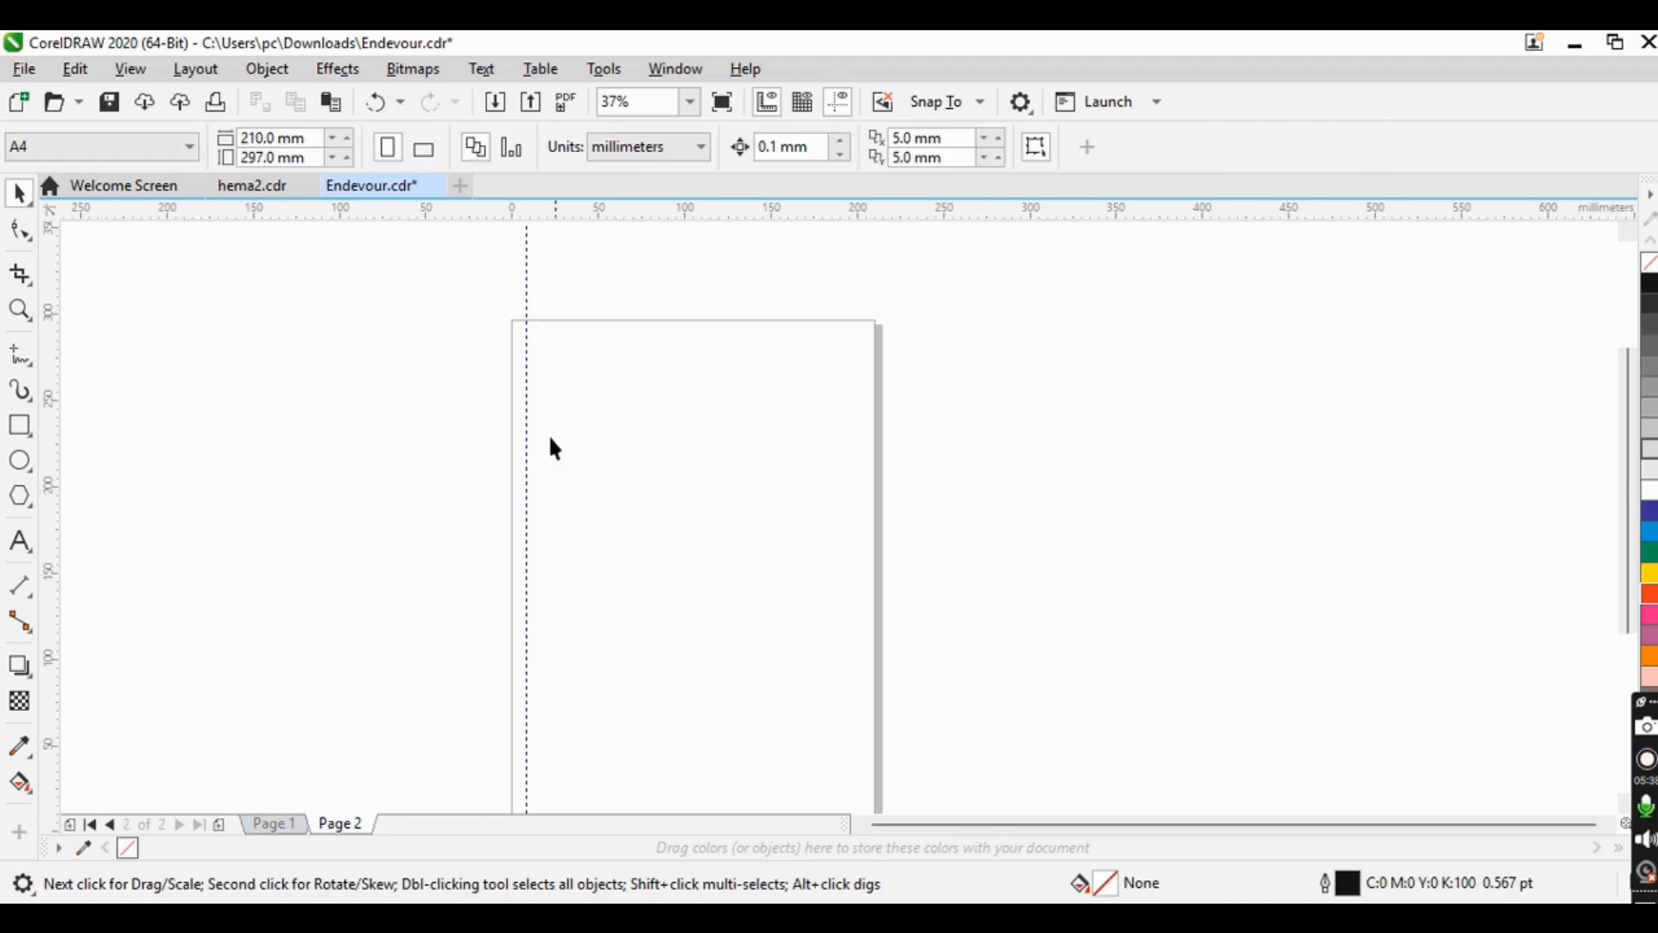
pyautogui.moveTo(680, 214); pyautogui.dragTo(713, 365)
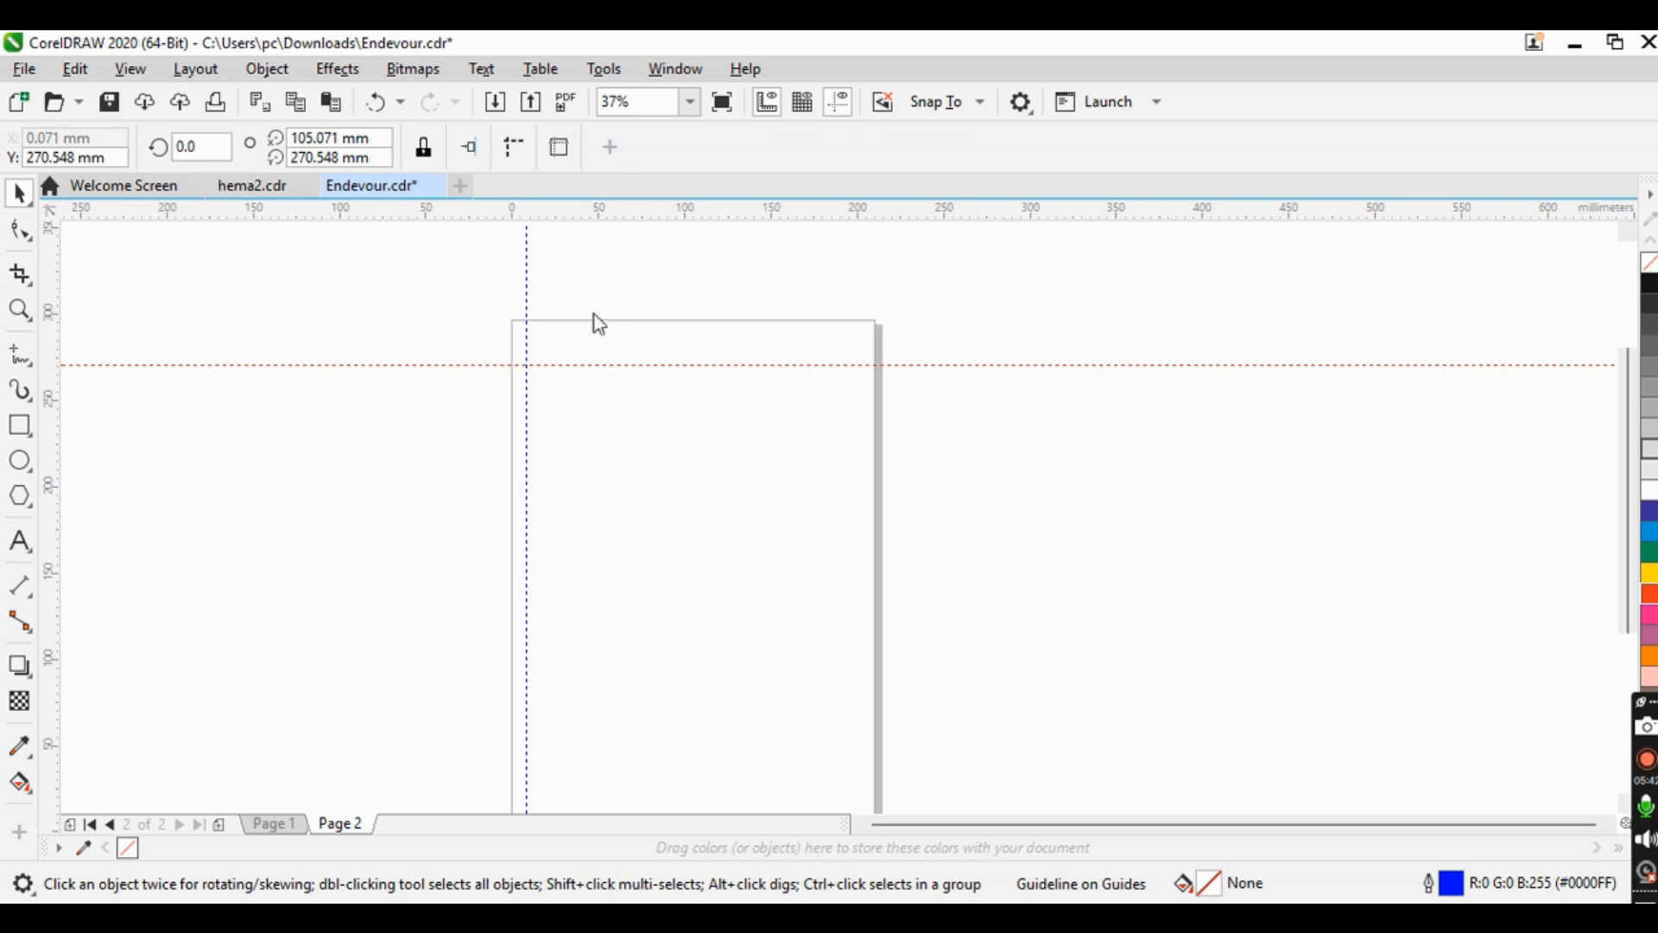
# - Switch between Page 1 and Page 2 to compare their guidelines, ending on Page 1 with all its objects selected
pyautogui.click(285, 826)
pyautogui.click(358, 825)
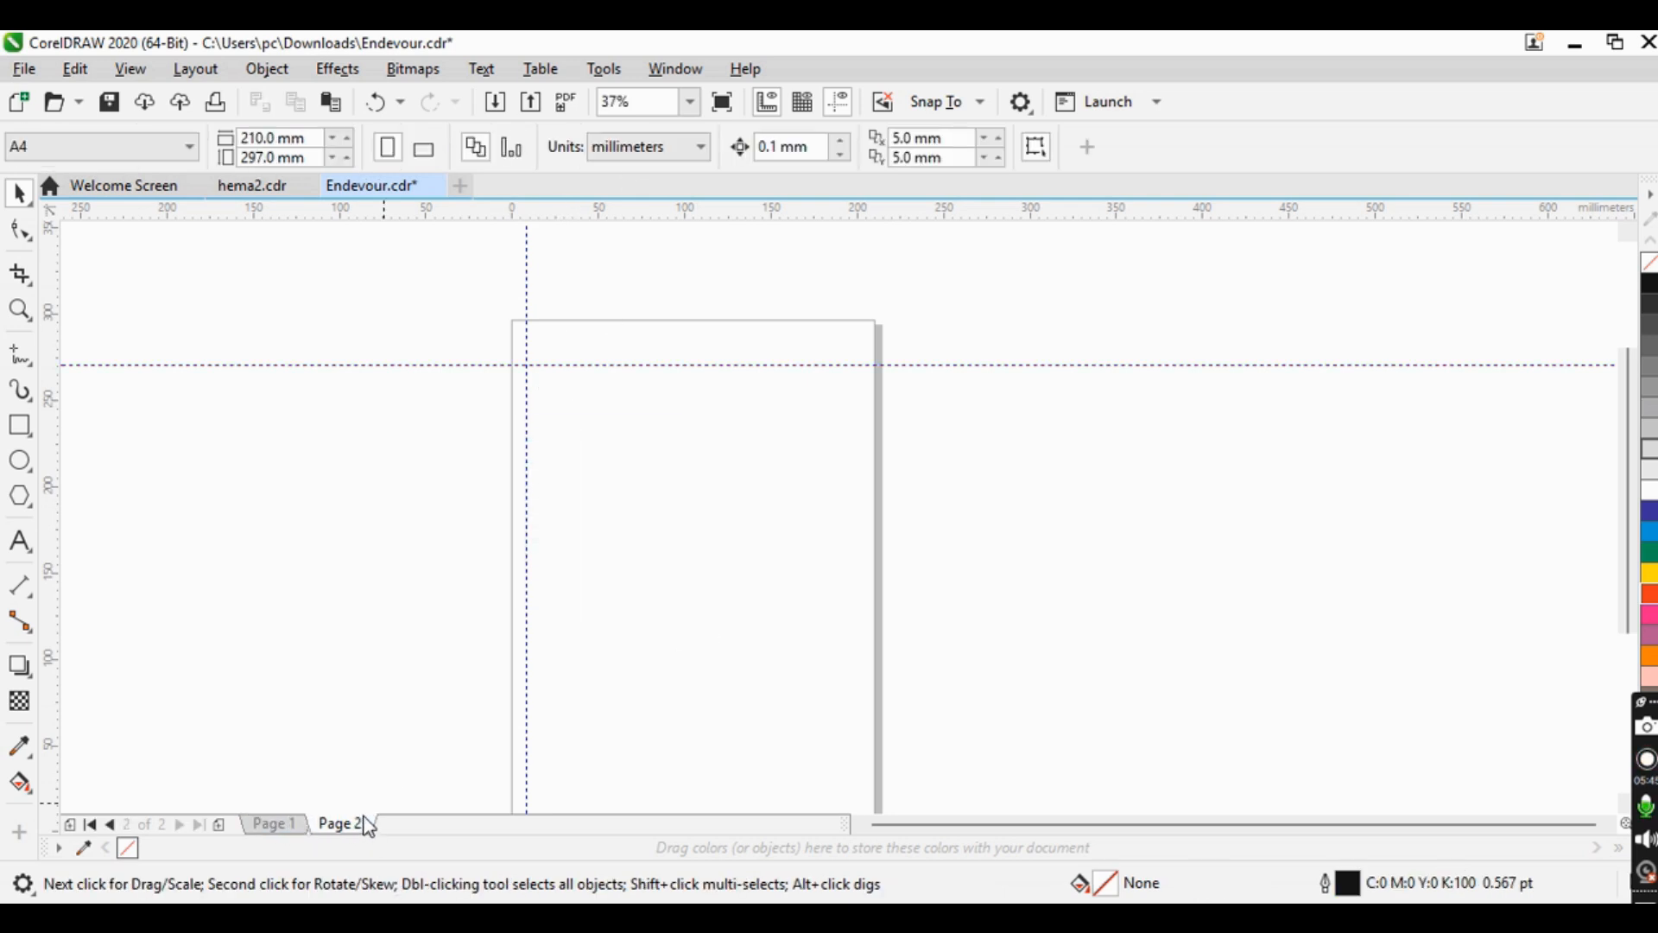
pyautogui.click(295, 824)
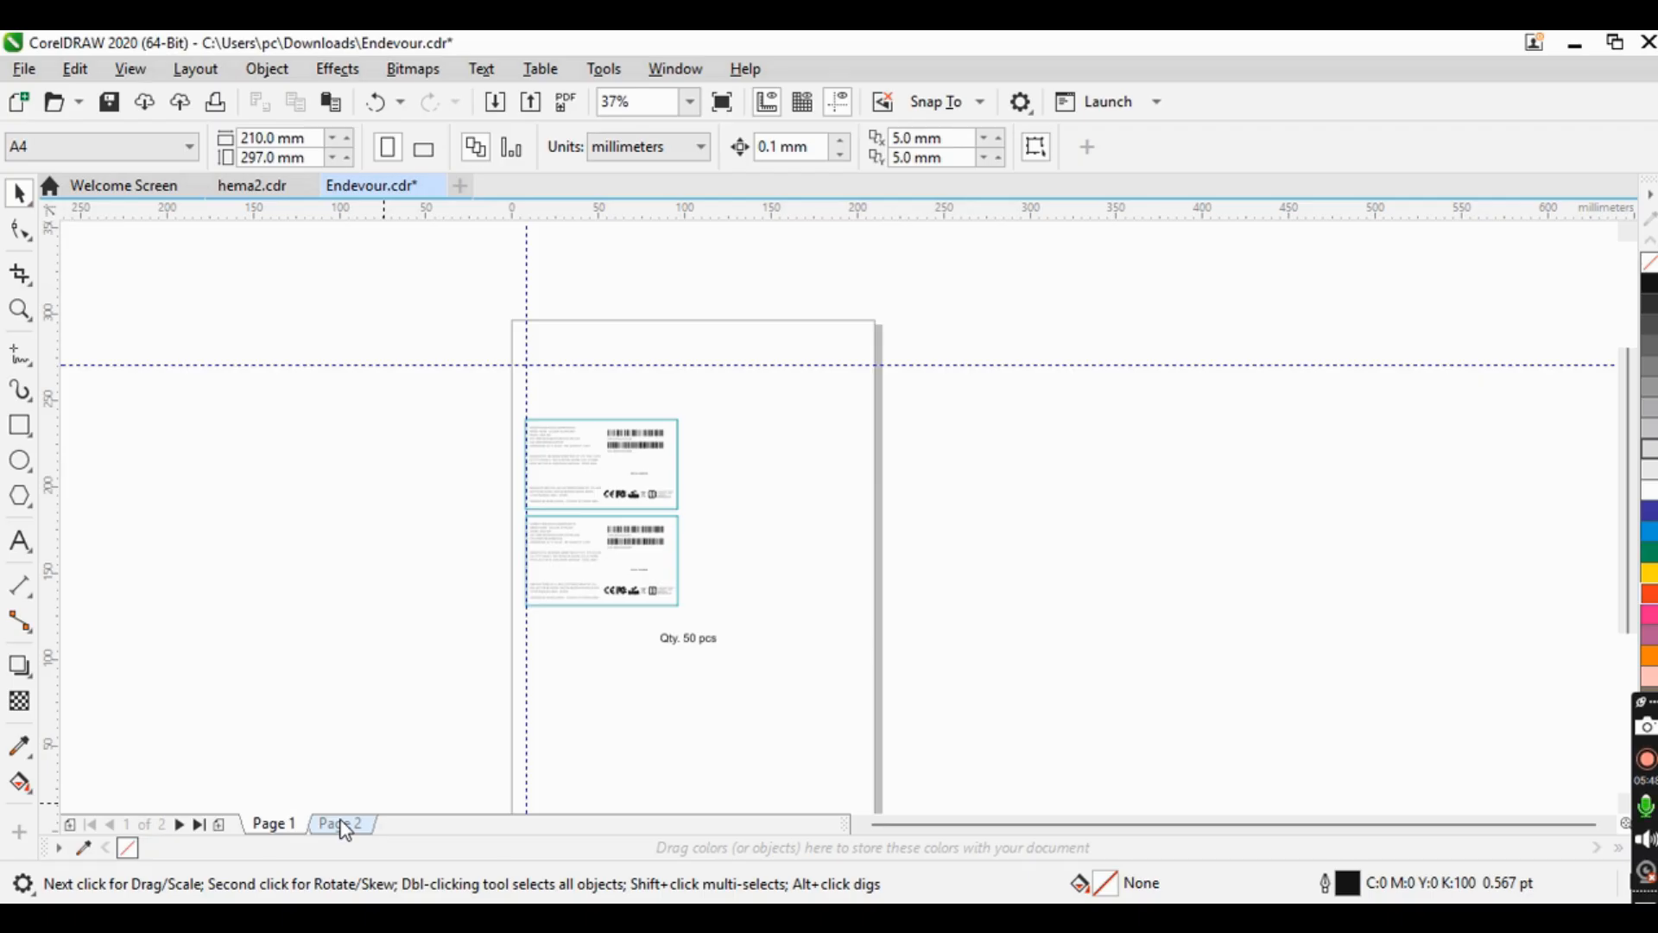
pyautogui.hotkey('ctrl', 'a')
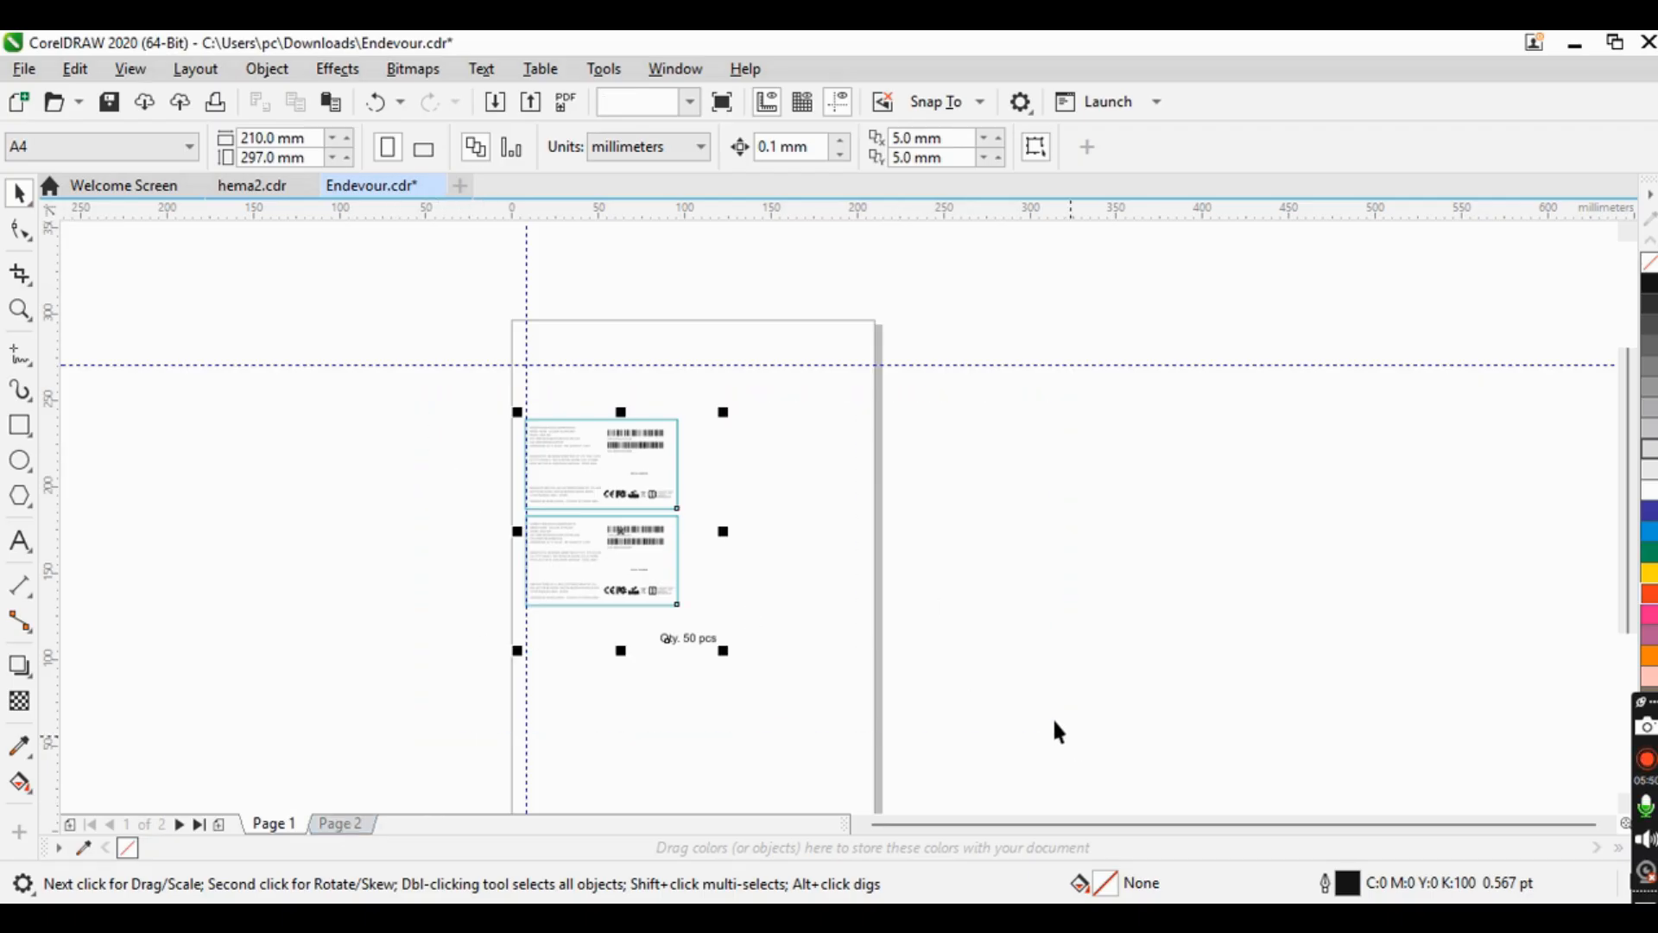
# - Hide the rulers and delete the "Qty. 50 pcs" text below the labels
pyautogui.click(130, 68)
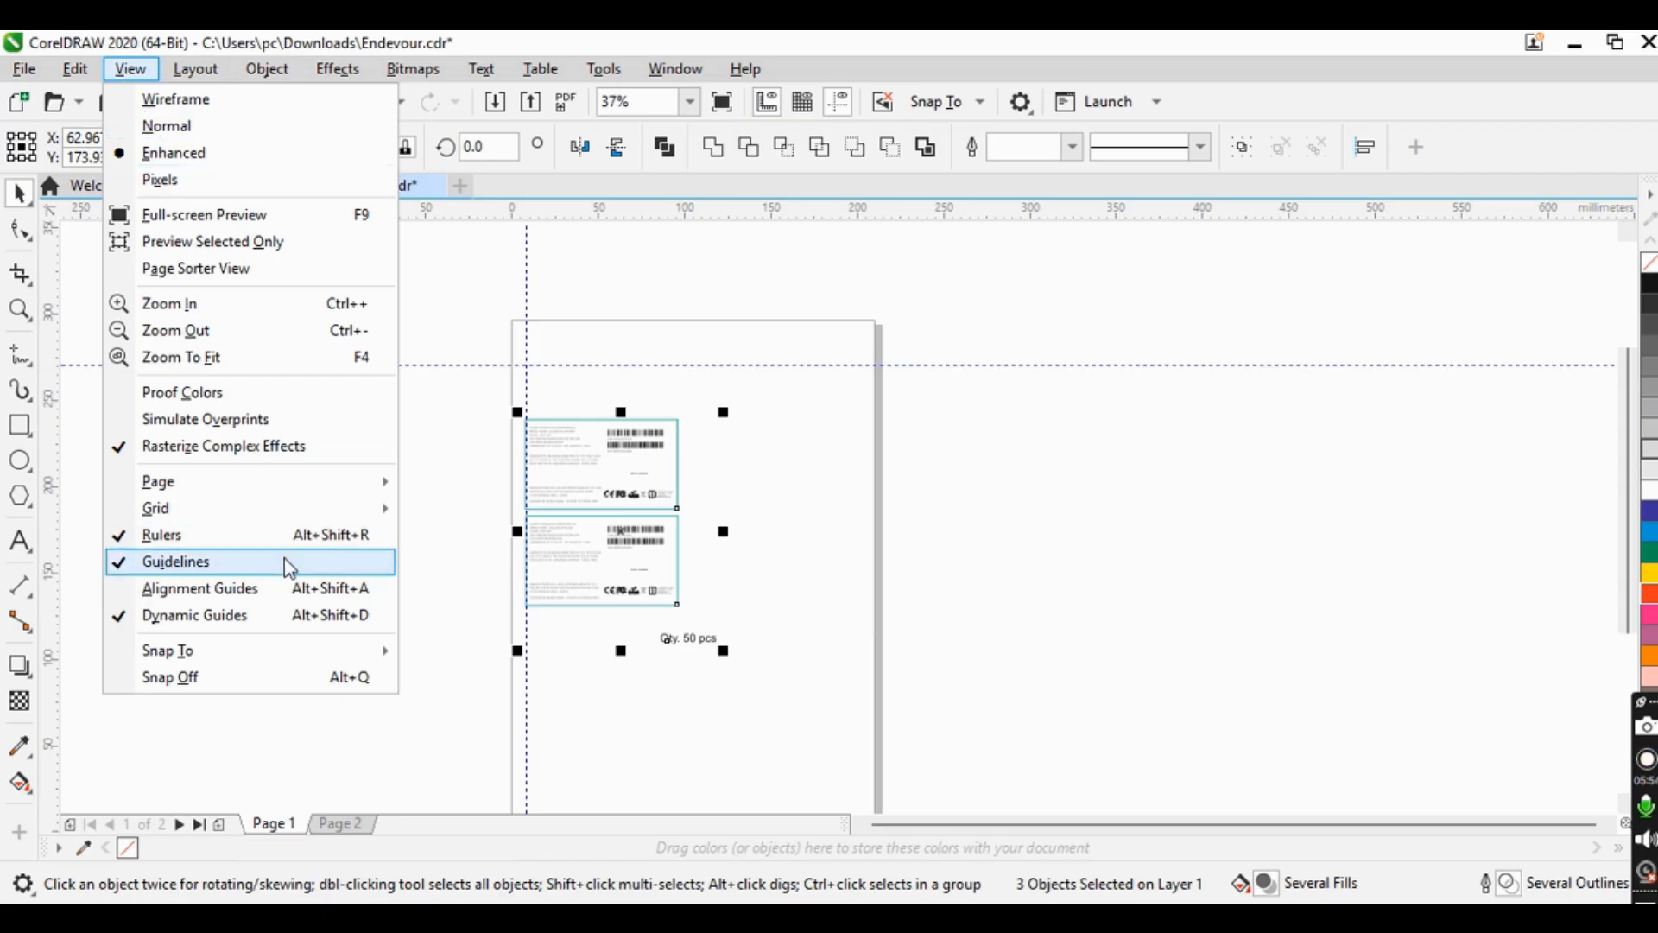
pyautogui.click(277, 535)
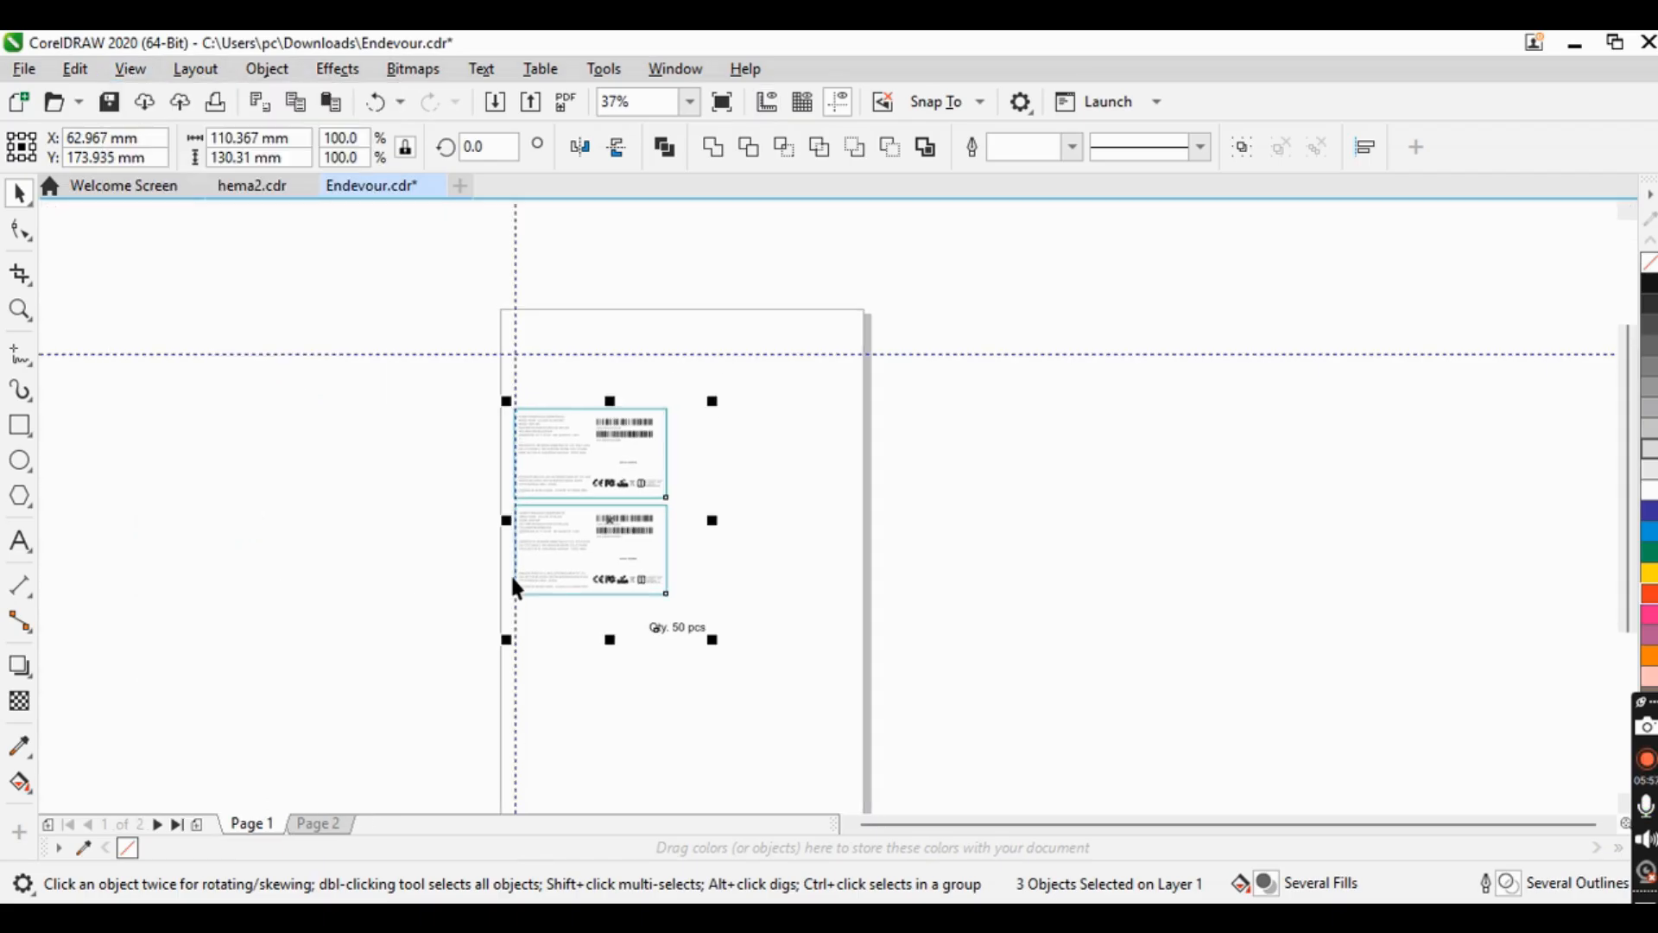
pyautogui.click(678, 628)
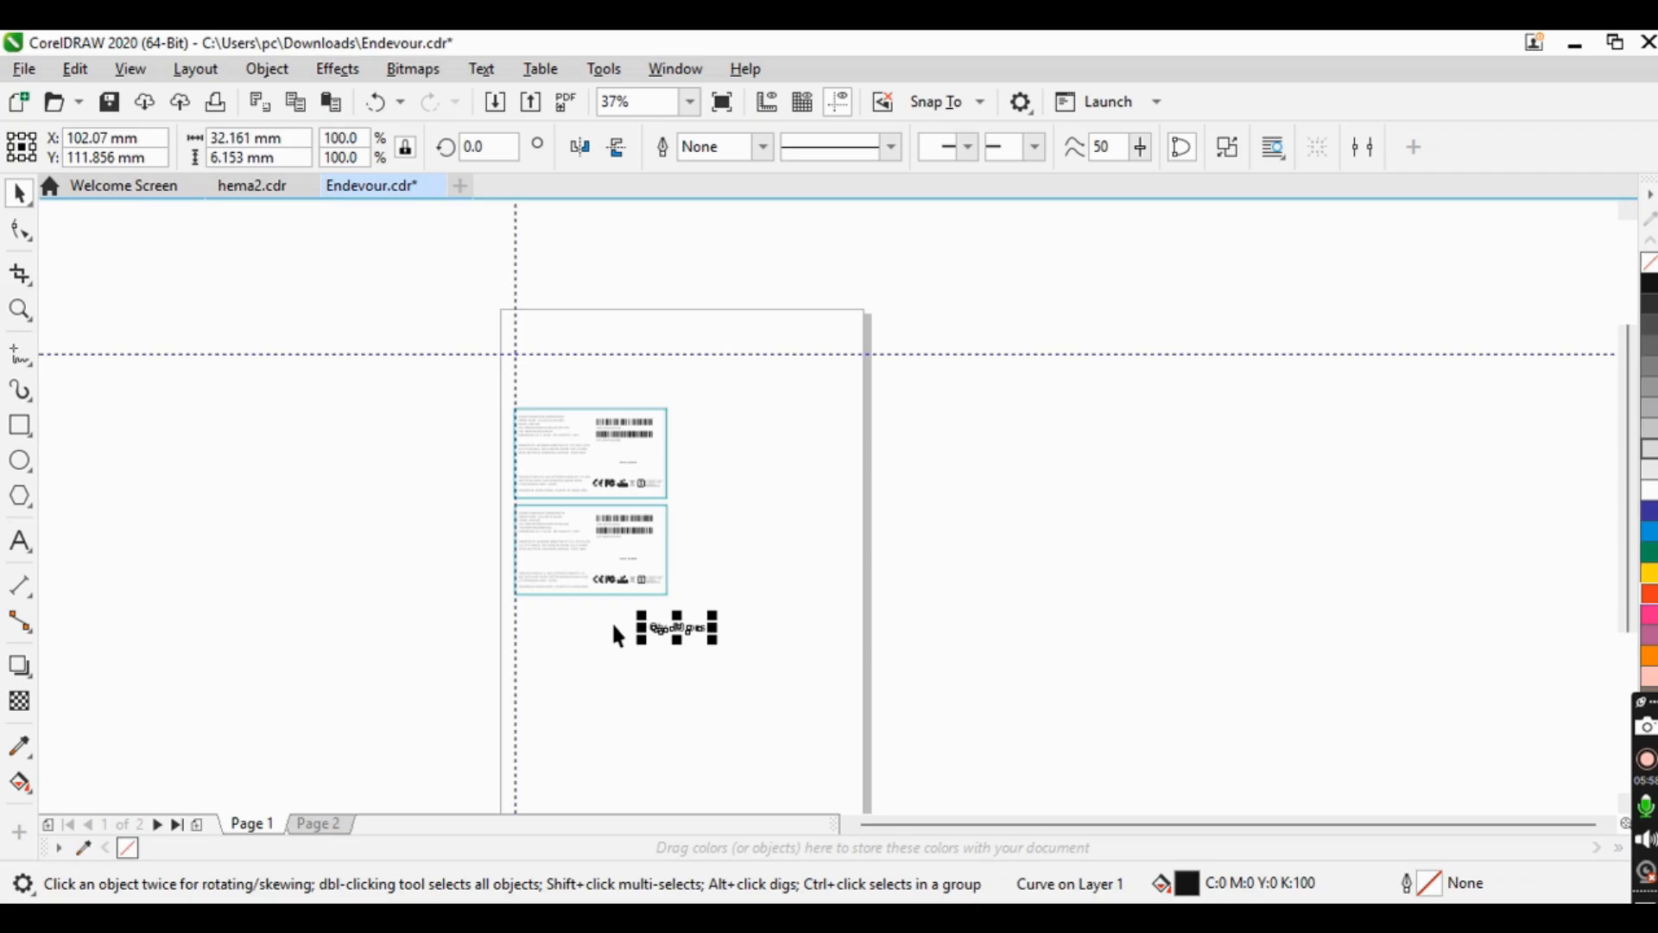
pyautogui.press('Delete')
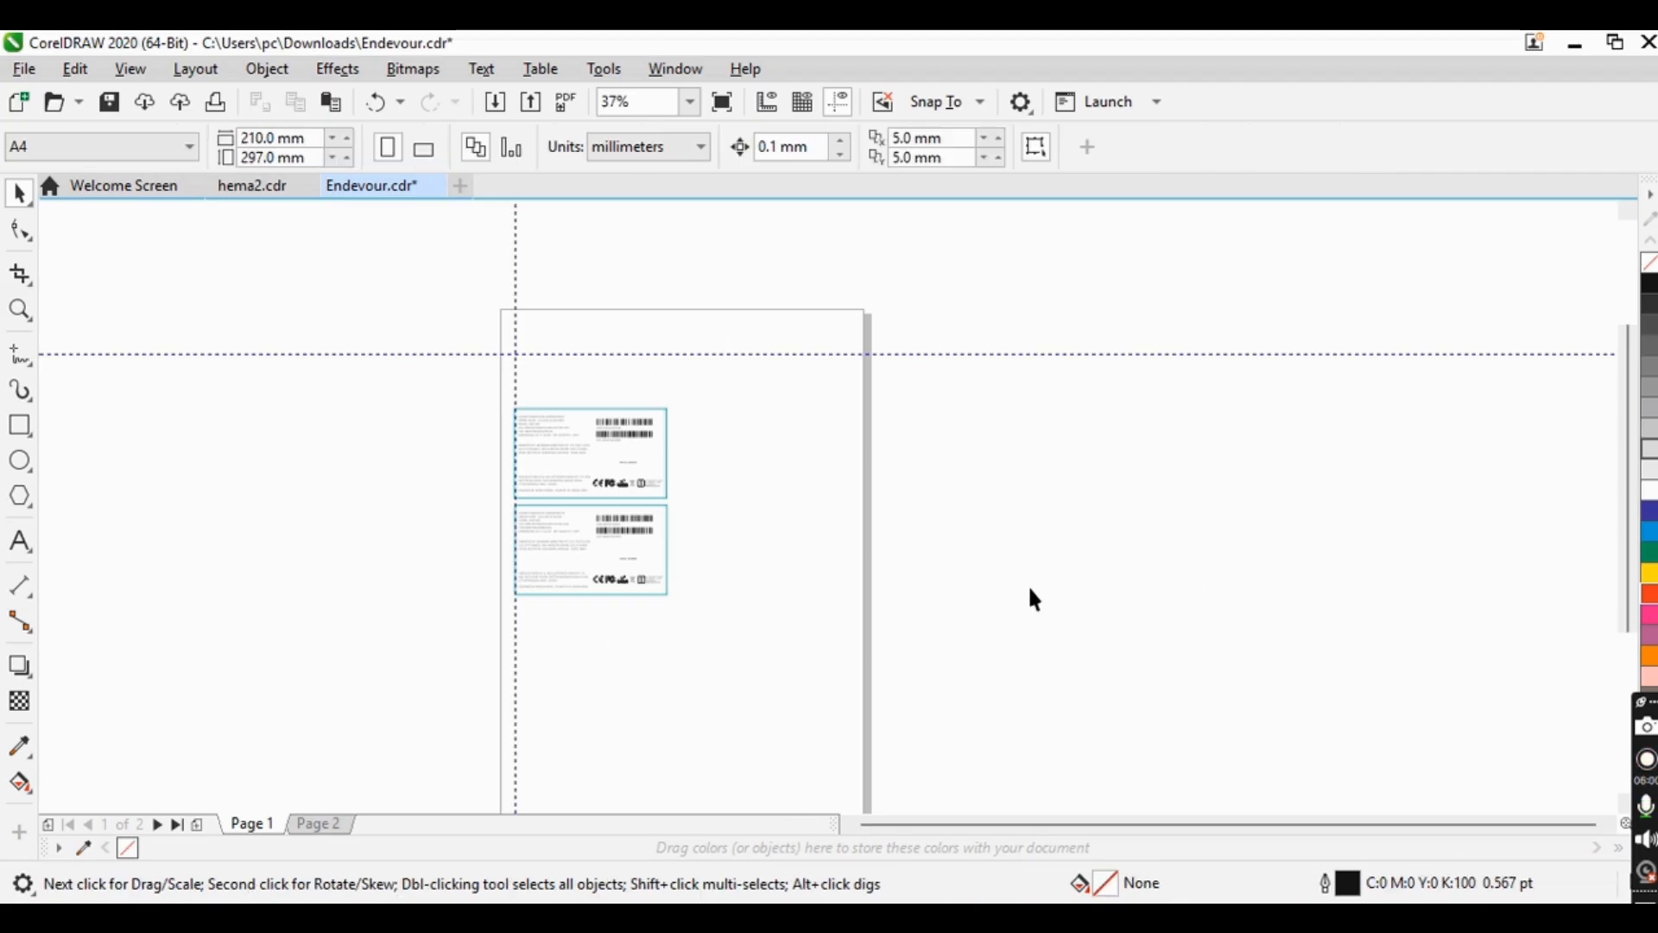
# - Create a 210 × 297 mm rectangle as a page frame on Page 1
pyautogui.scroll(3, 600, 475)
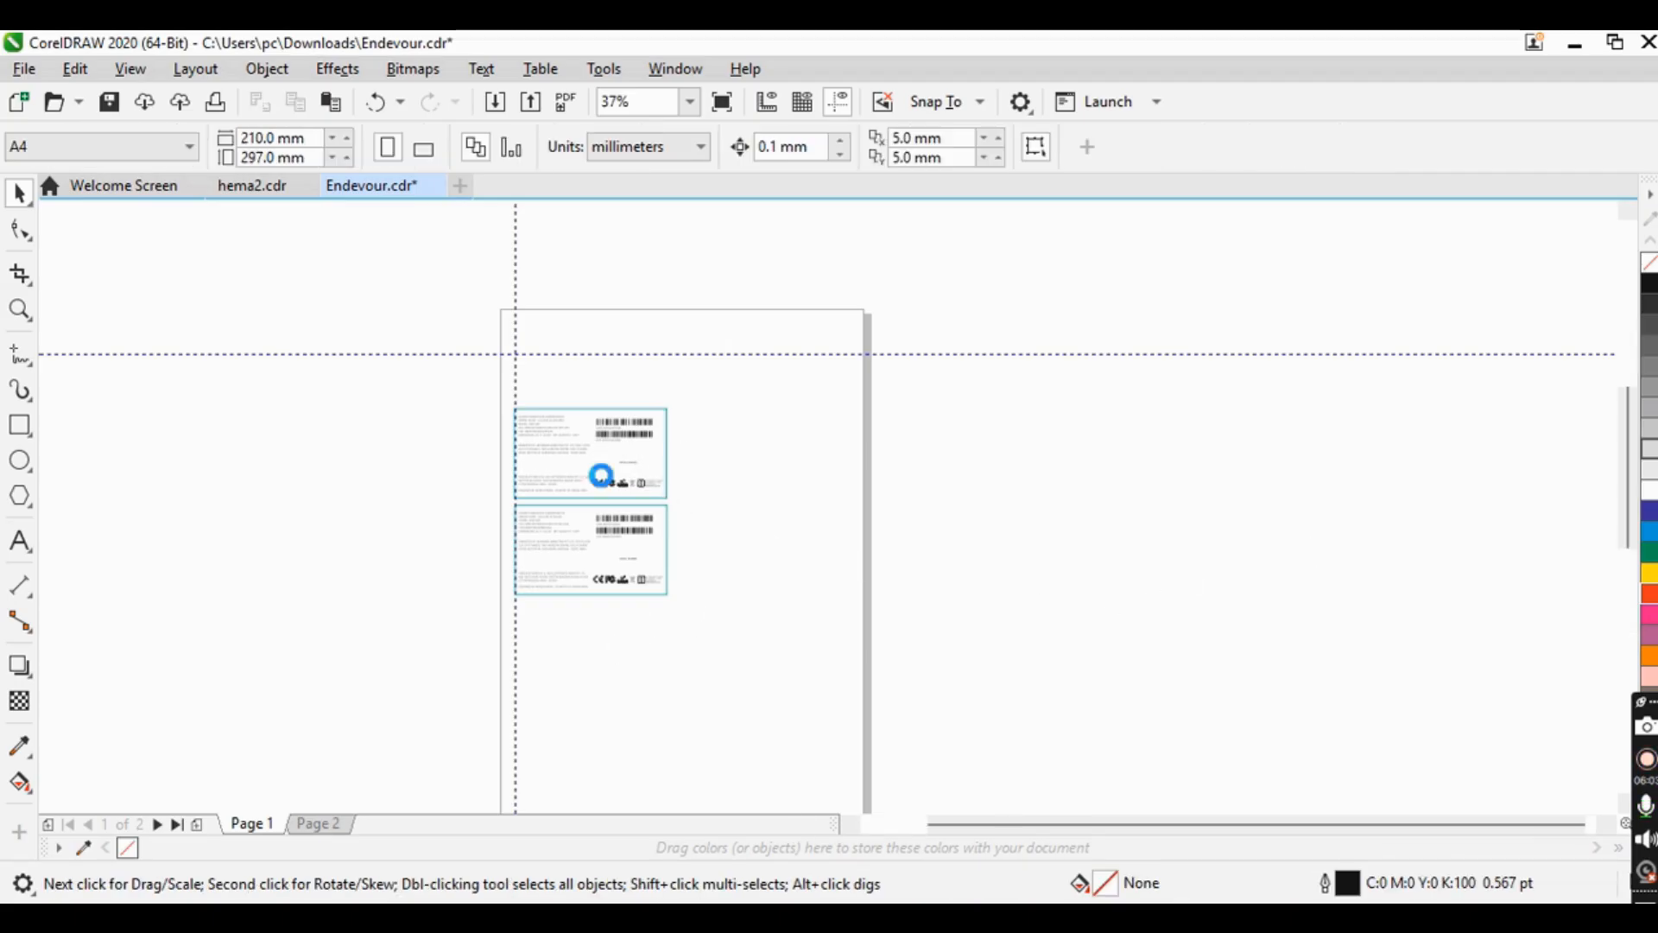
pyautogui.scroll(-2, 671, 579)
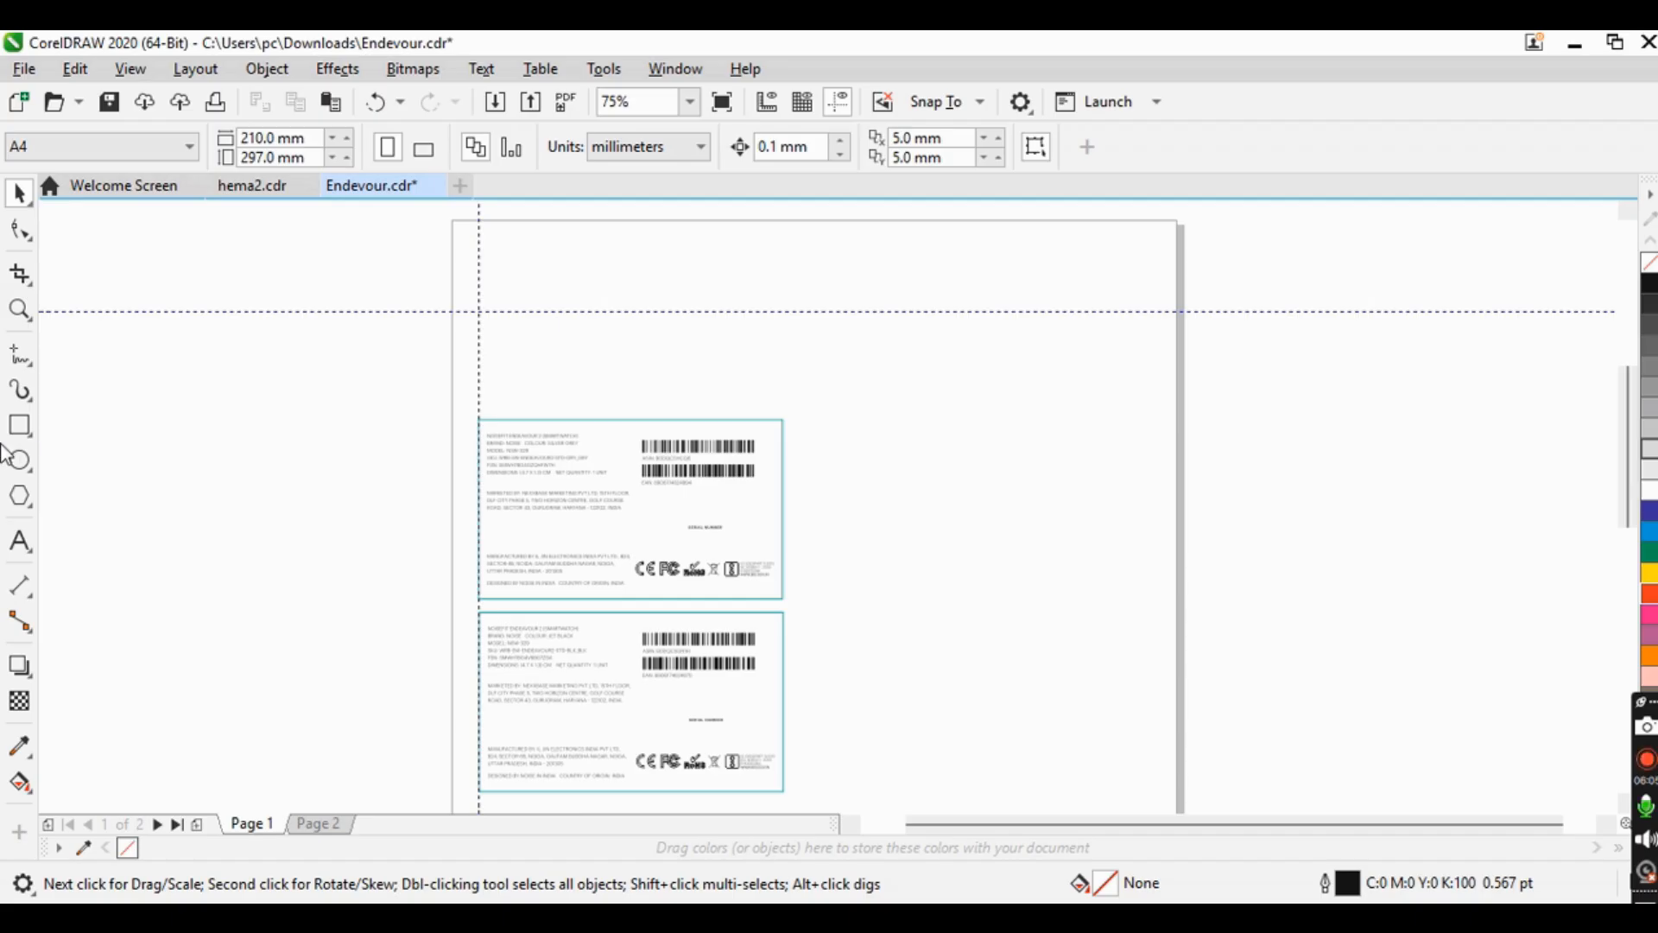
pyautogui.doubleClick(19, 425)
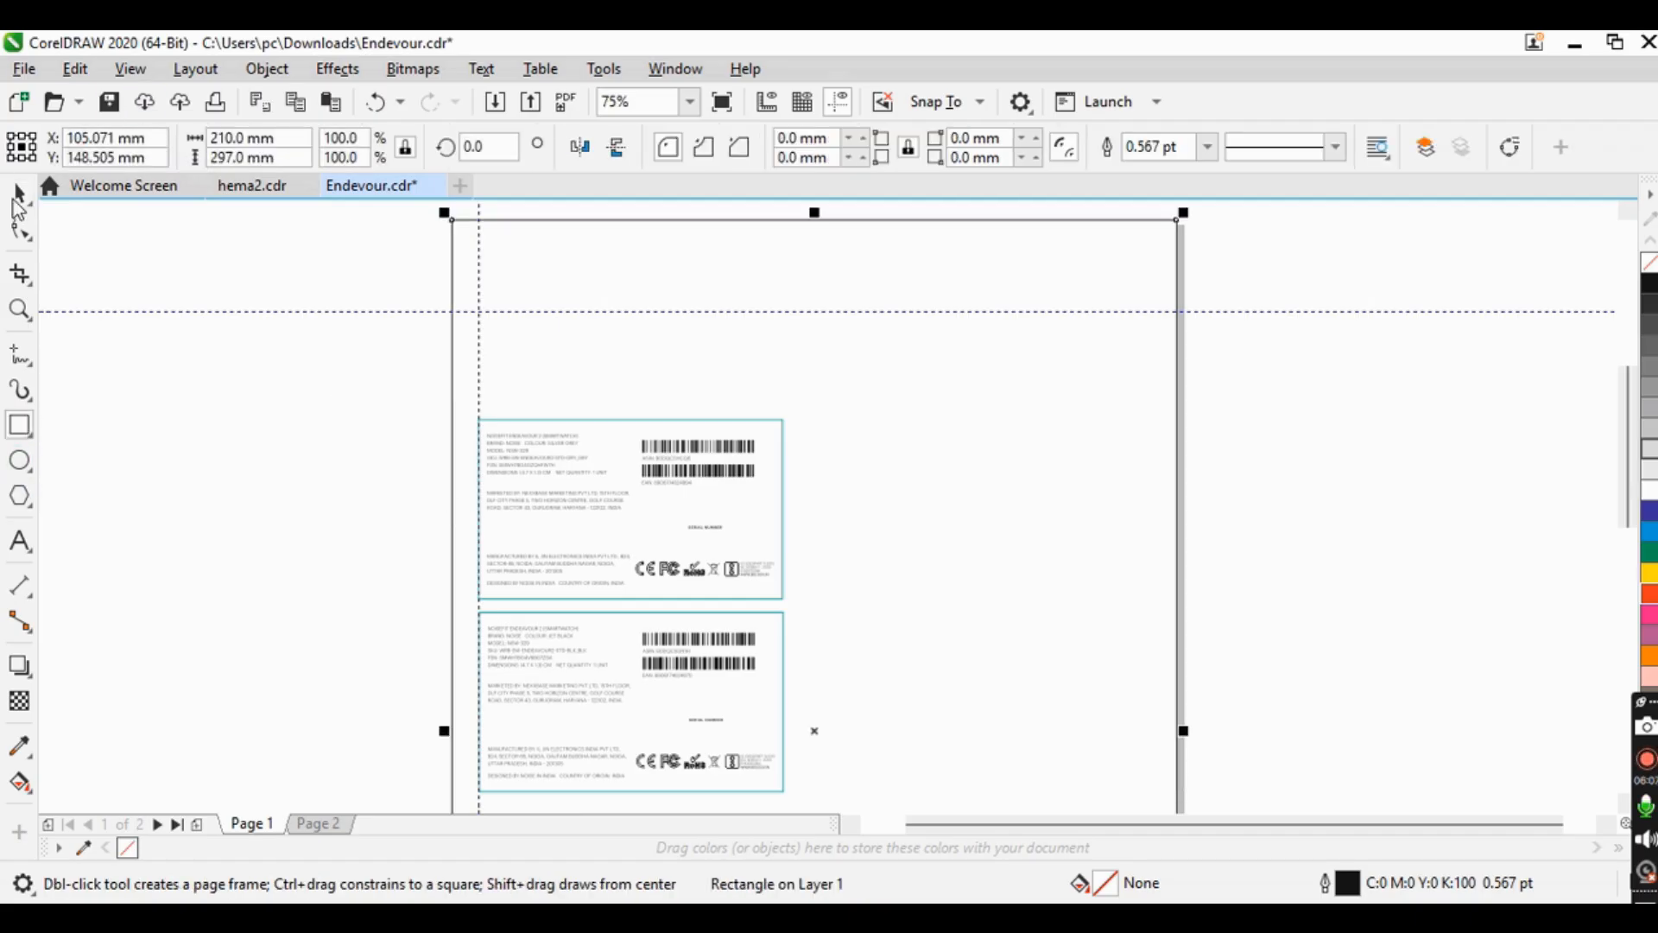
pyautogui.click(19, 192)
pyautogui.click(329, 422)
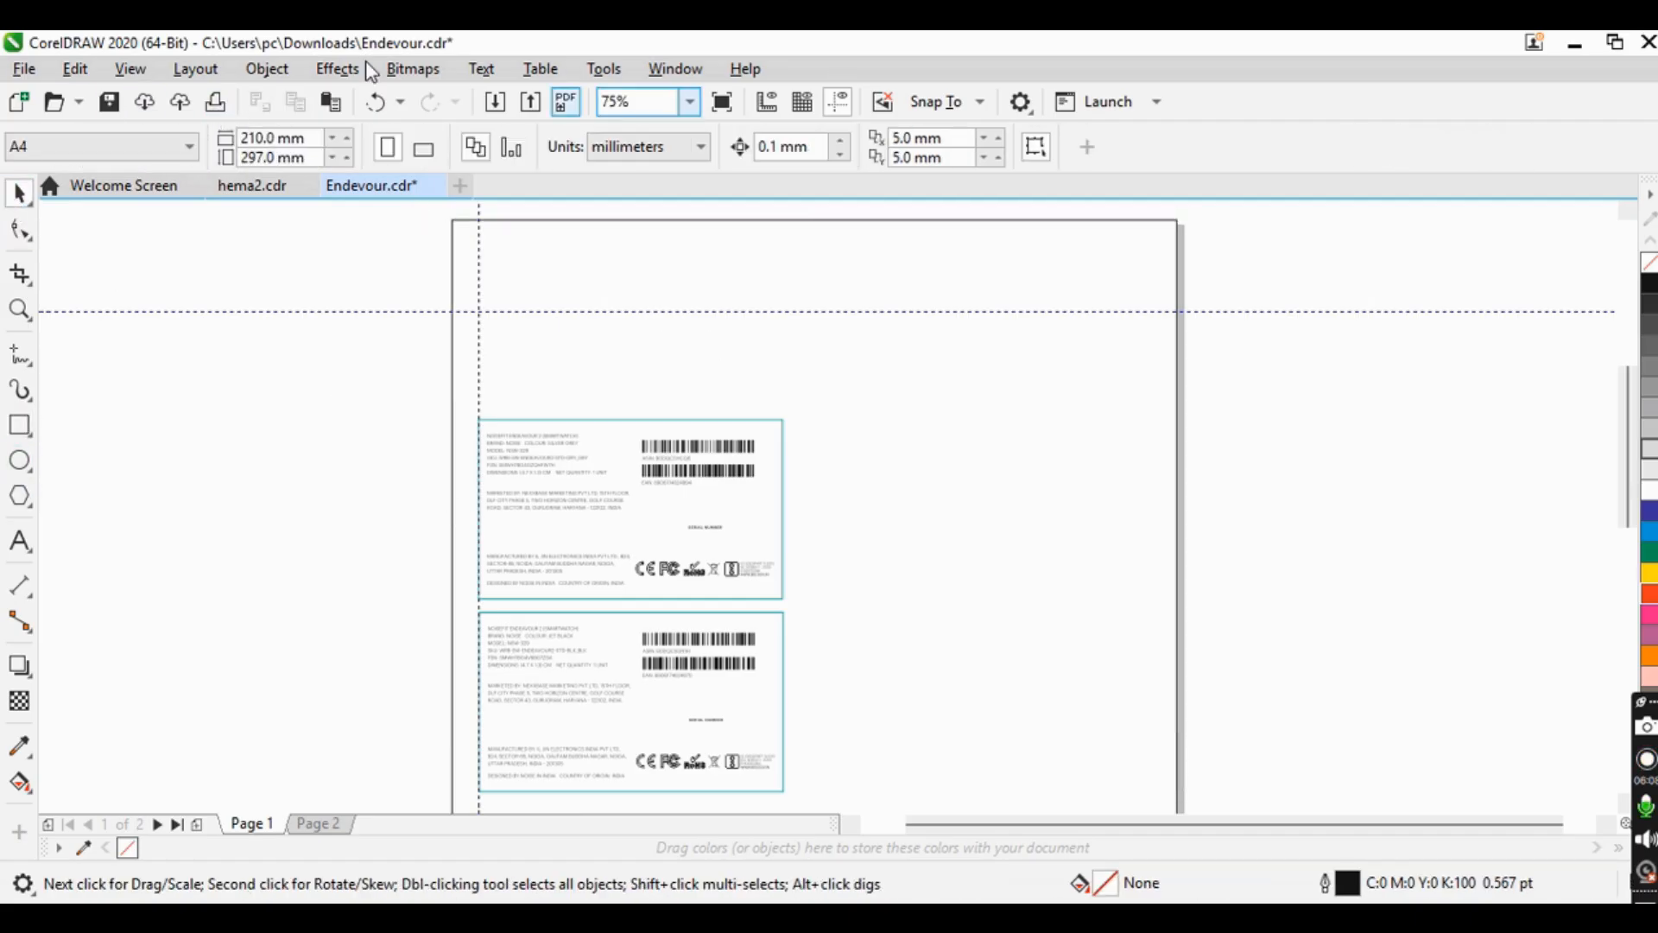
# - Hide the guidelines and move the upper label to about X 106.6, Y 225.9 mm
pyautogui.click(130, 69)
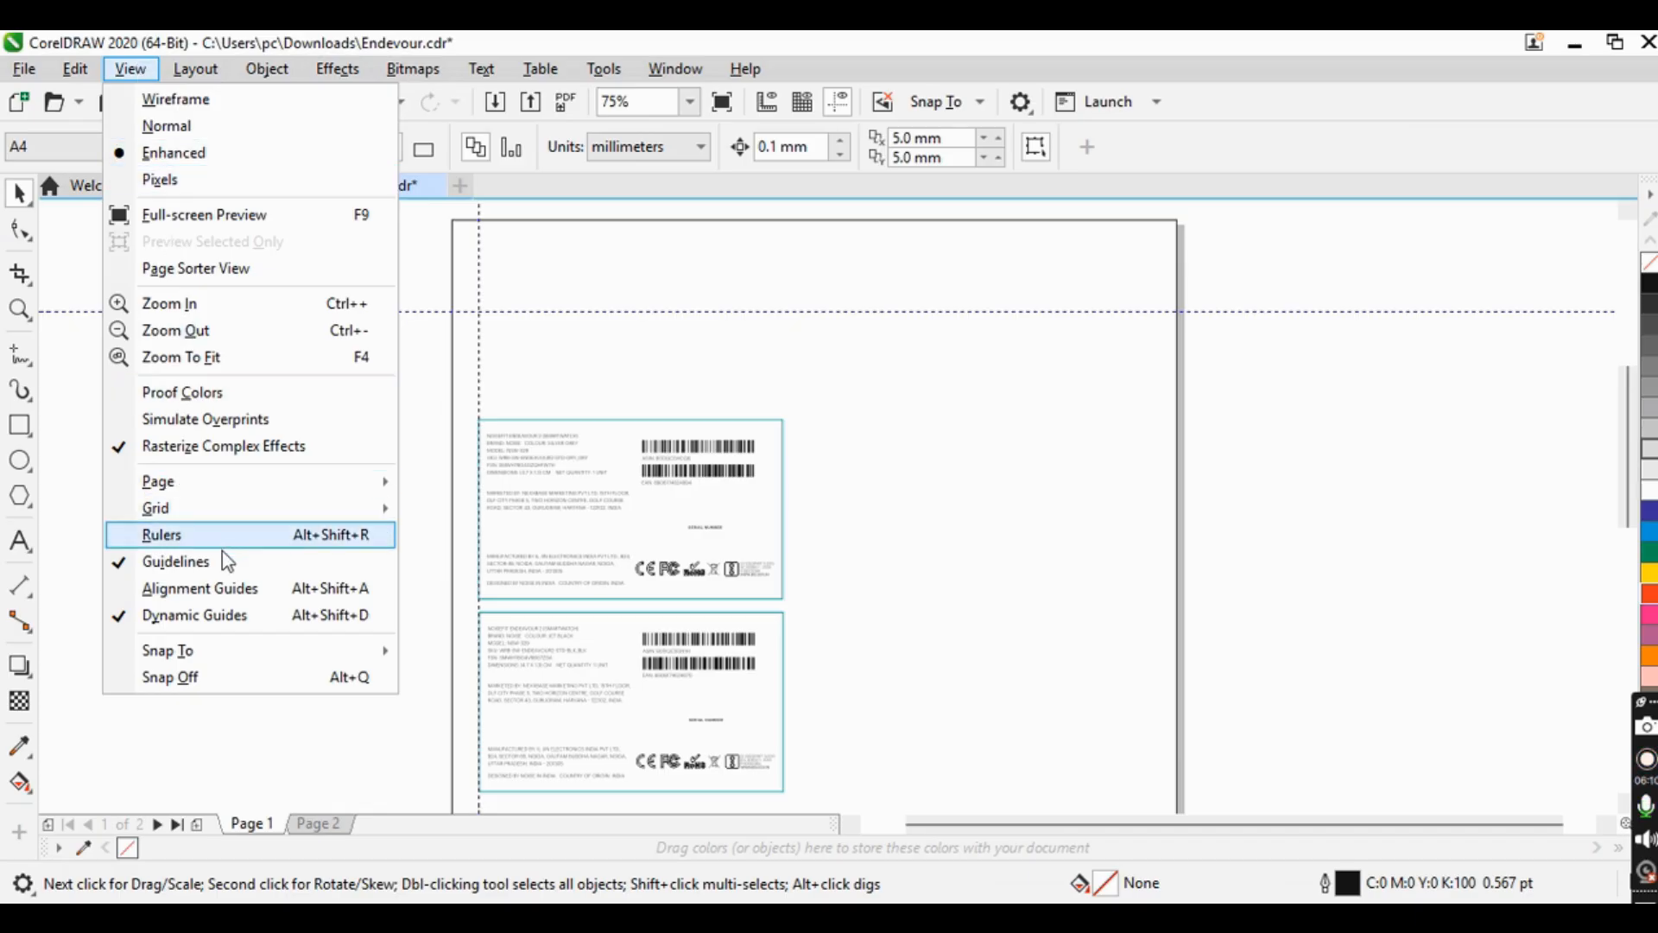
pyautogui.click(190, 562)
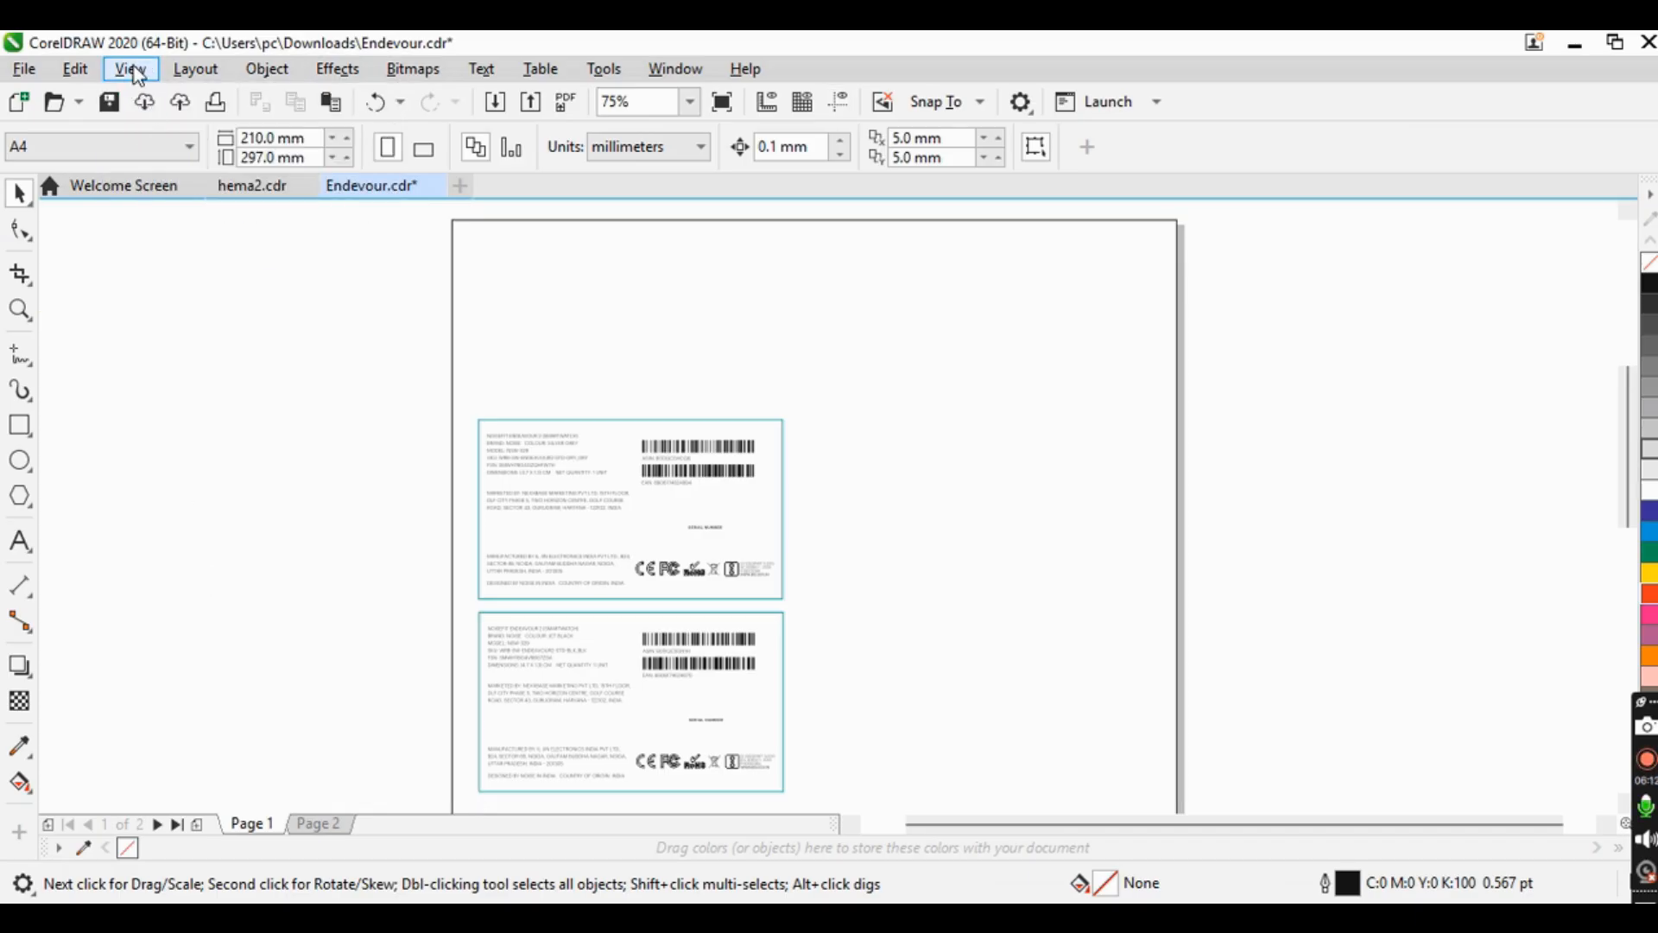
pyautogui.moveTo(221, 297); pyautogui.dragTo(914, 655)
pyautogui.moveTo(662, 509); pyautogui.dragTo(820, 465)
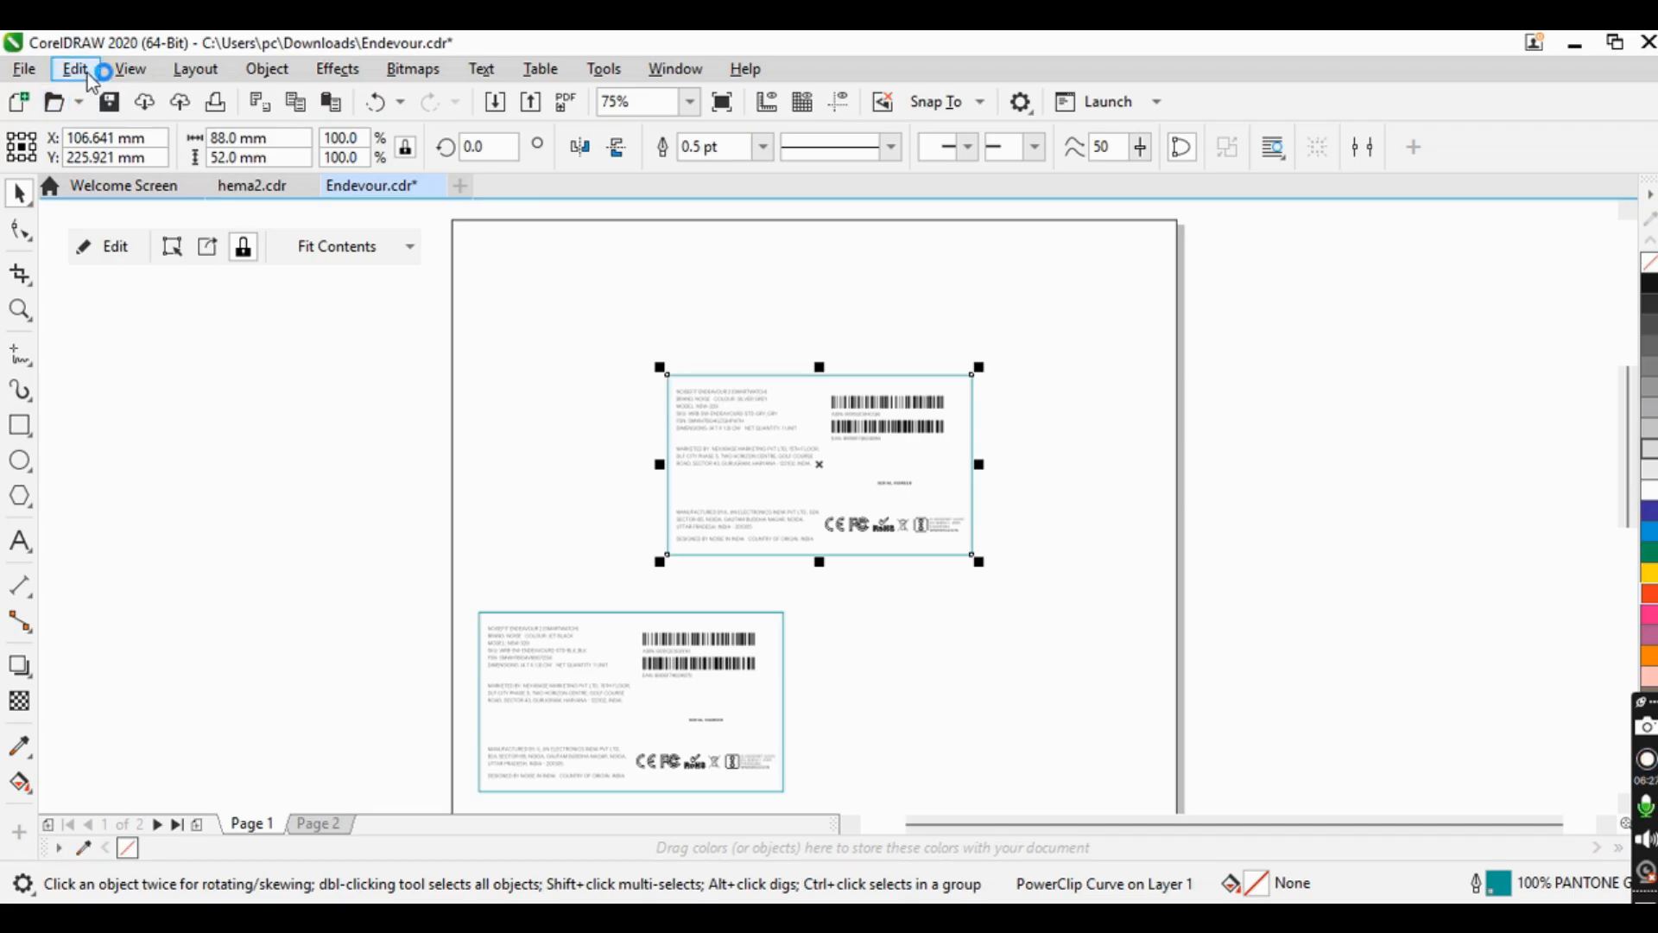
# - Turn off Dynamic Guides and nudge the upper label to about X 106.8, Y 226.3 mm
pyautogui.click(132, 68)
pyautogui.click(188, 620)
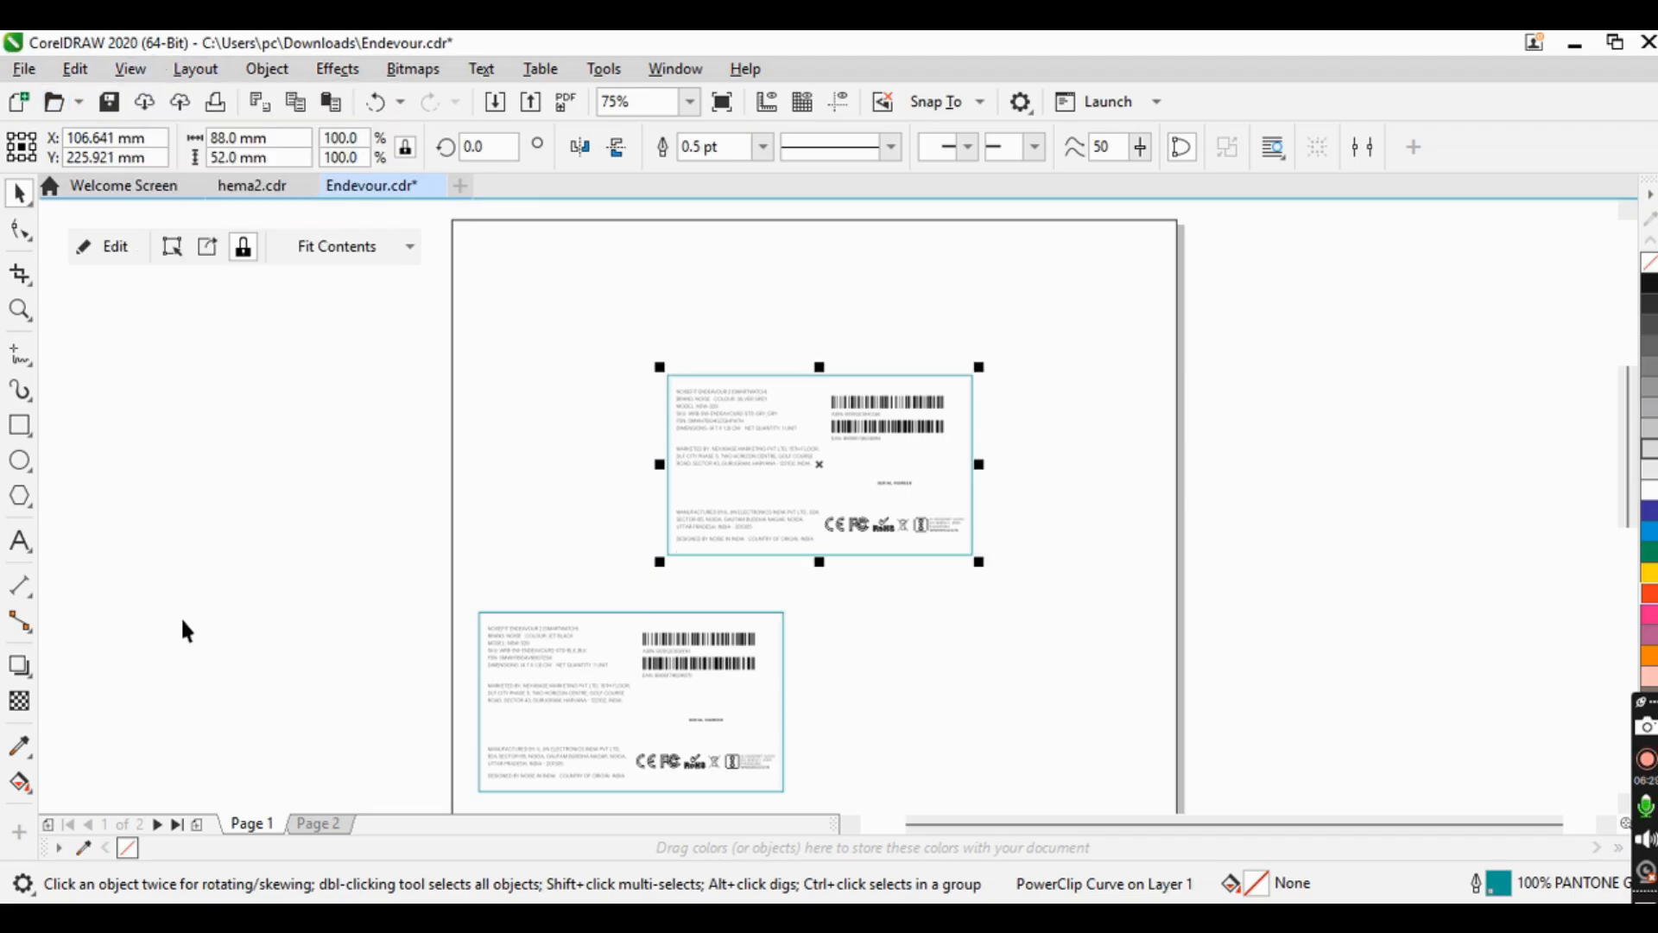
pyautogui.scroll(2, 844, 451)
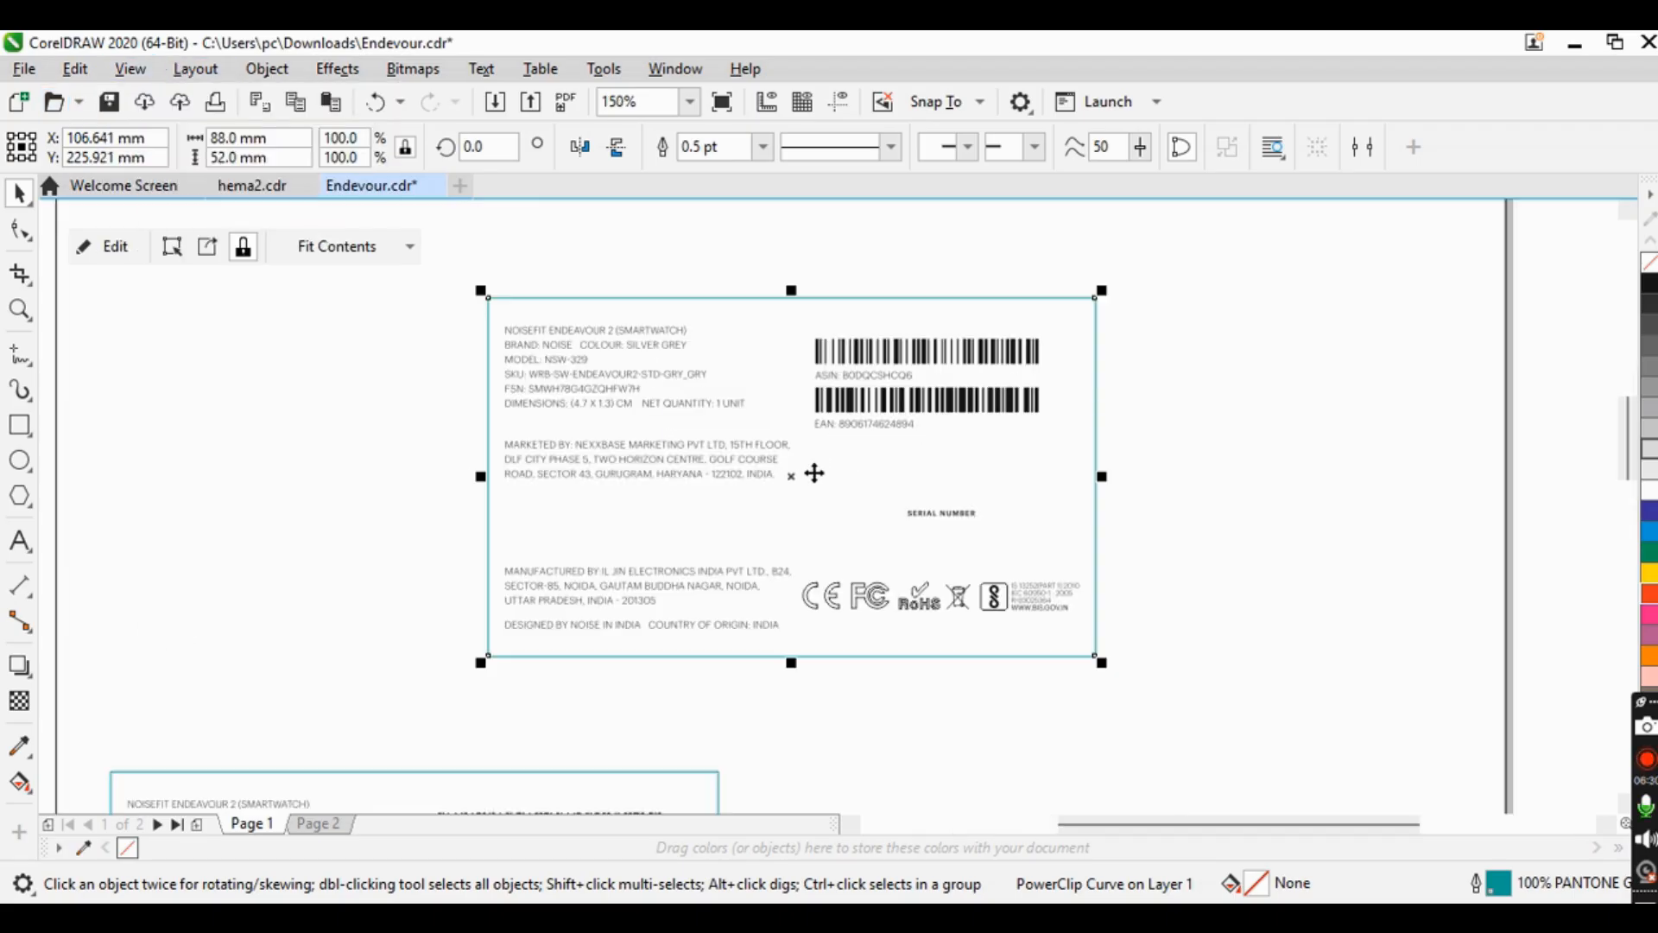
pyautogui.moveTo(800, 404)
pyautogui.mouseDown()
pyautogui.moveTo(326, 444)
pyautogui.moveTo(970, 452)
pyautogui.moveTo(795, 441)
pyautogui.moveTo(1099, 429)
pyautogui.moveTo(728, 416)
pyautogui.moveTo(772, 434)
pyautogui.moveTo(805, 418)
pyautogui.mouseUp()
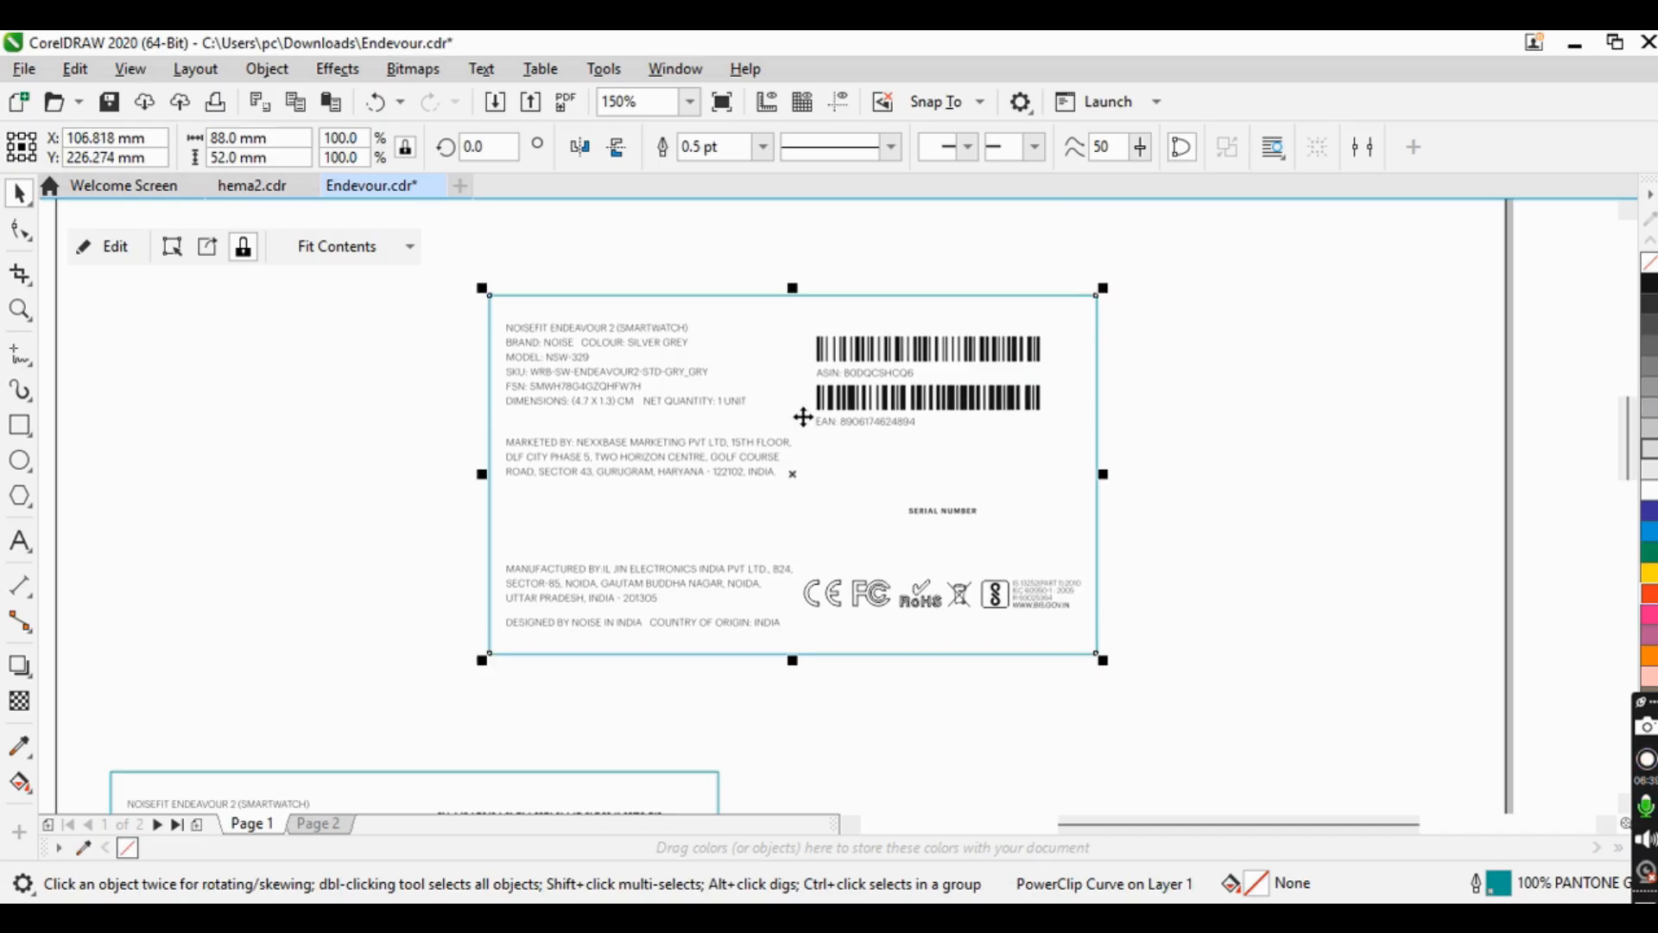
# - Show the guidelines again and centre the displaced page frame on the page
pyautogui.click(128, 71)
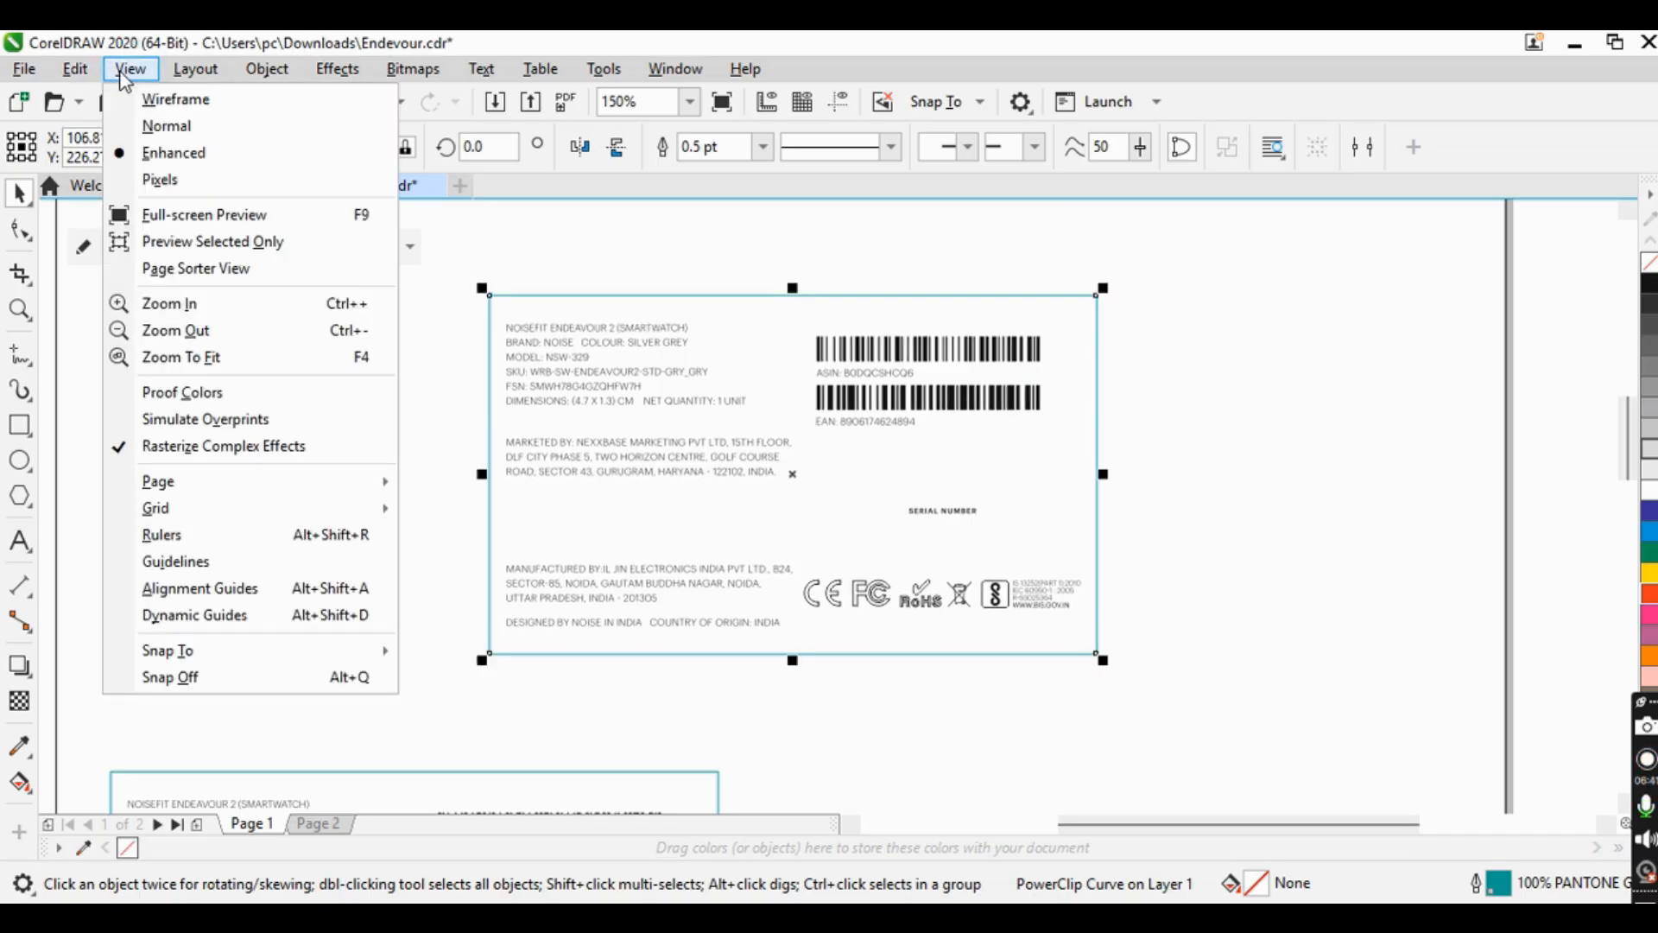
pyautogui.click(219, 569)
pyautogui.scroll(-2, 316, 582)
pyautogui.moveTo(408, 548); pyautogui.dragTo(570, 630)
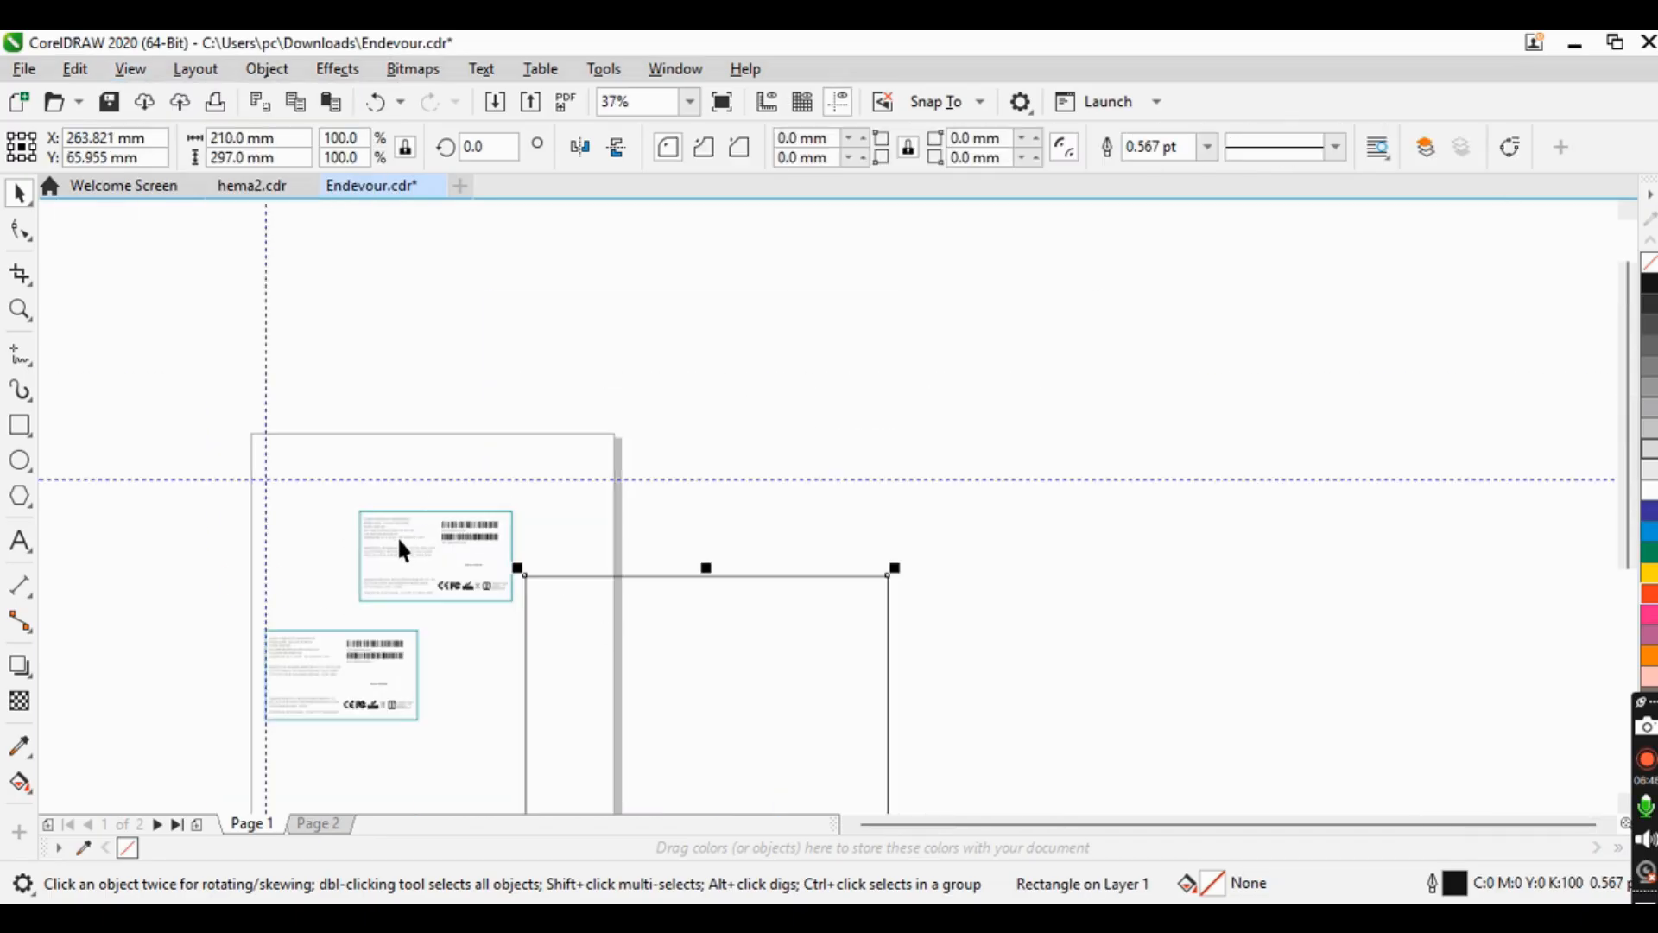
pyautogui.press('p')
# - Snap the upper label into the page's top-right corner, and move it back toward the middle at about X 98.5, Y 234.2 mm
pyautogui.moveTo(758, 461); pyautogui.dragTo(265, 632)
pyautogui.scroll(1, 469, 528)
pyautogui.moveTo(404, 582); pyautogui.dragTo(607, 431)
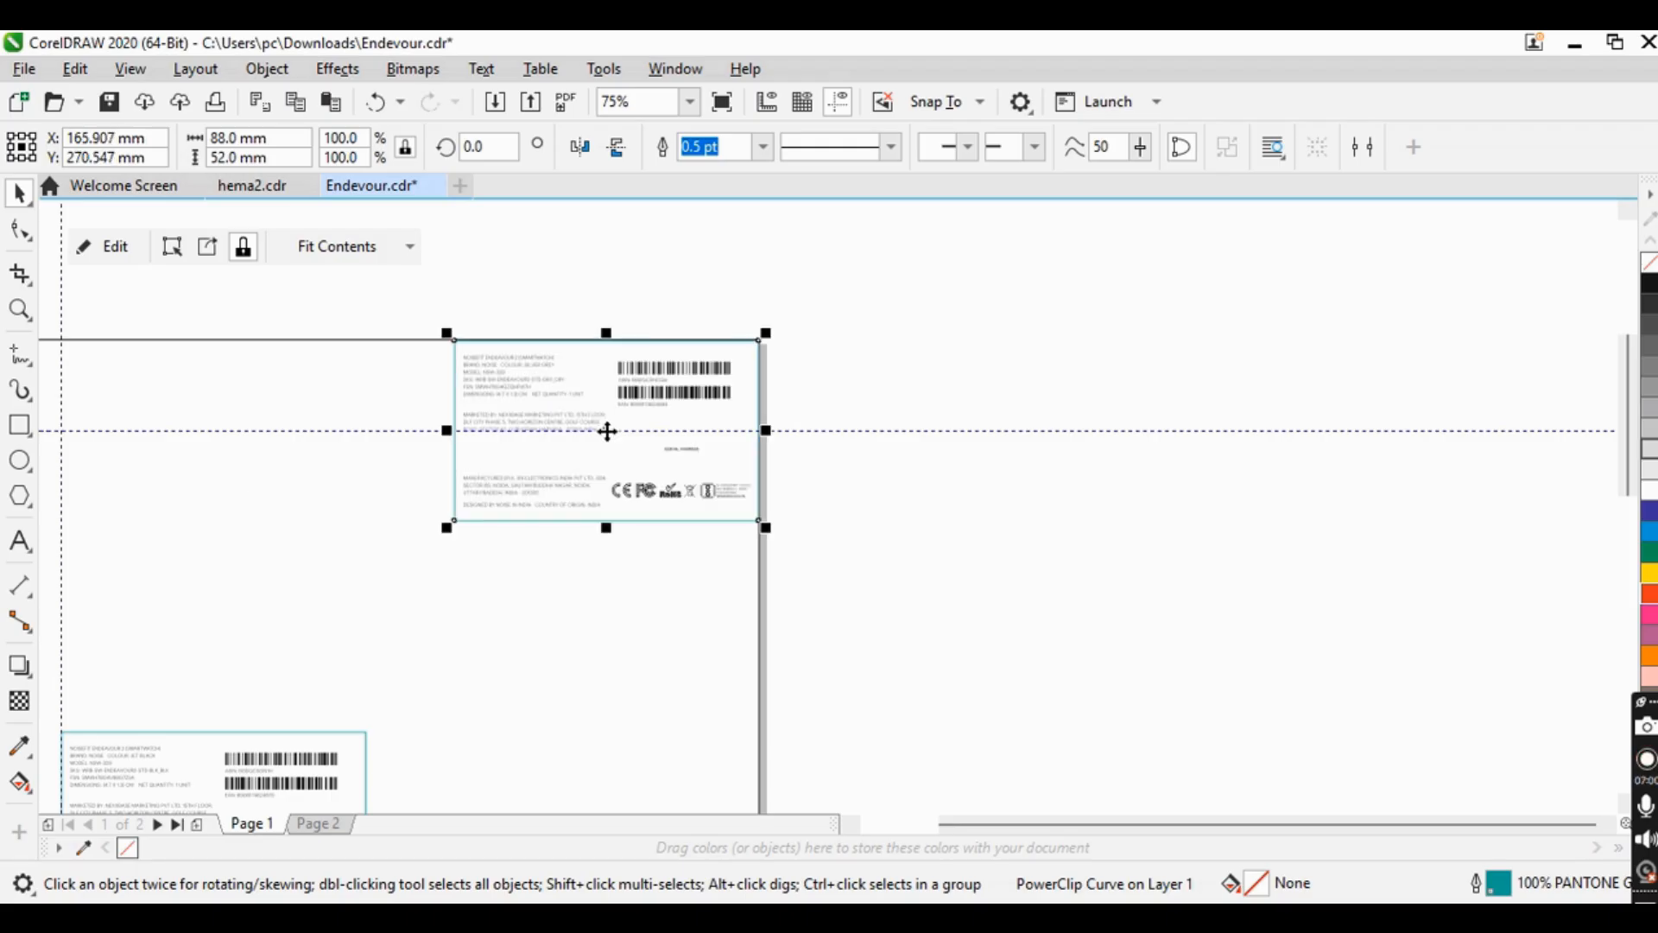
pyautogui.press('Escape')
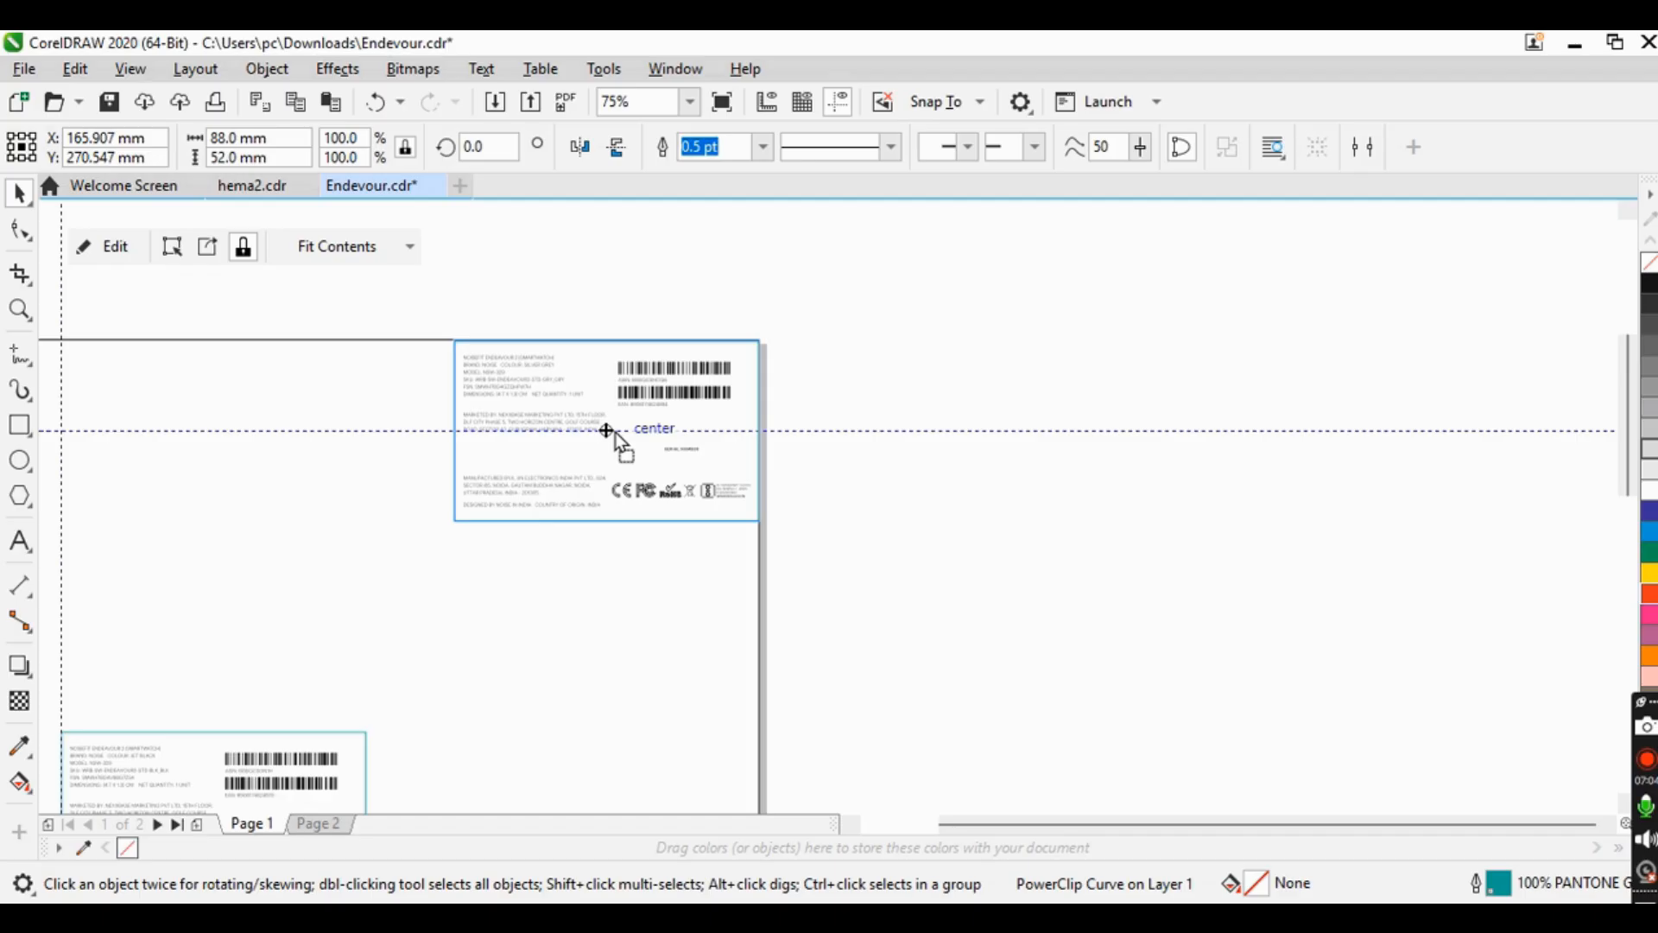
pyautogui.moveTo(608, 431); pyautogui.dragTo(382, 559)
# - Place two copies of the upper label to its right, centring the farther one at about X 320.8, Y 239.1 mm
pyautogui.scroll(-3, 382, 560)
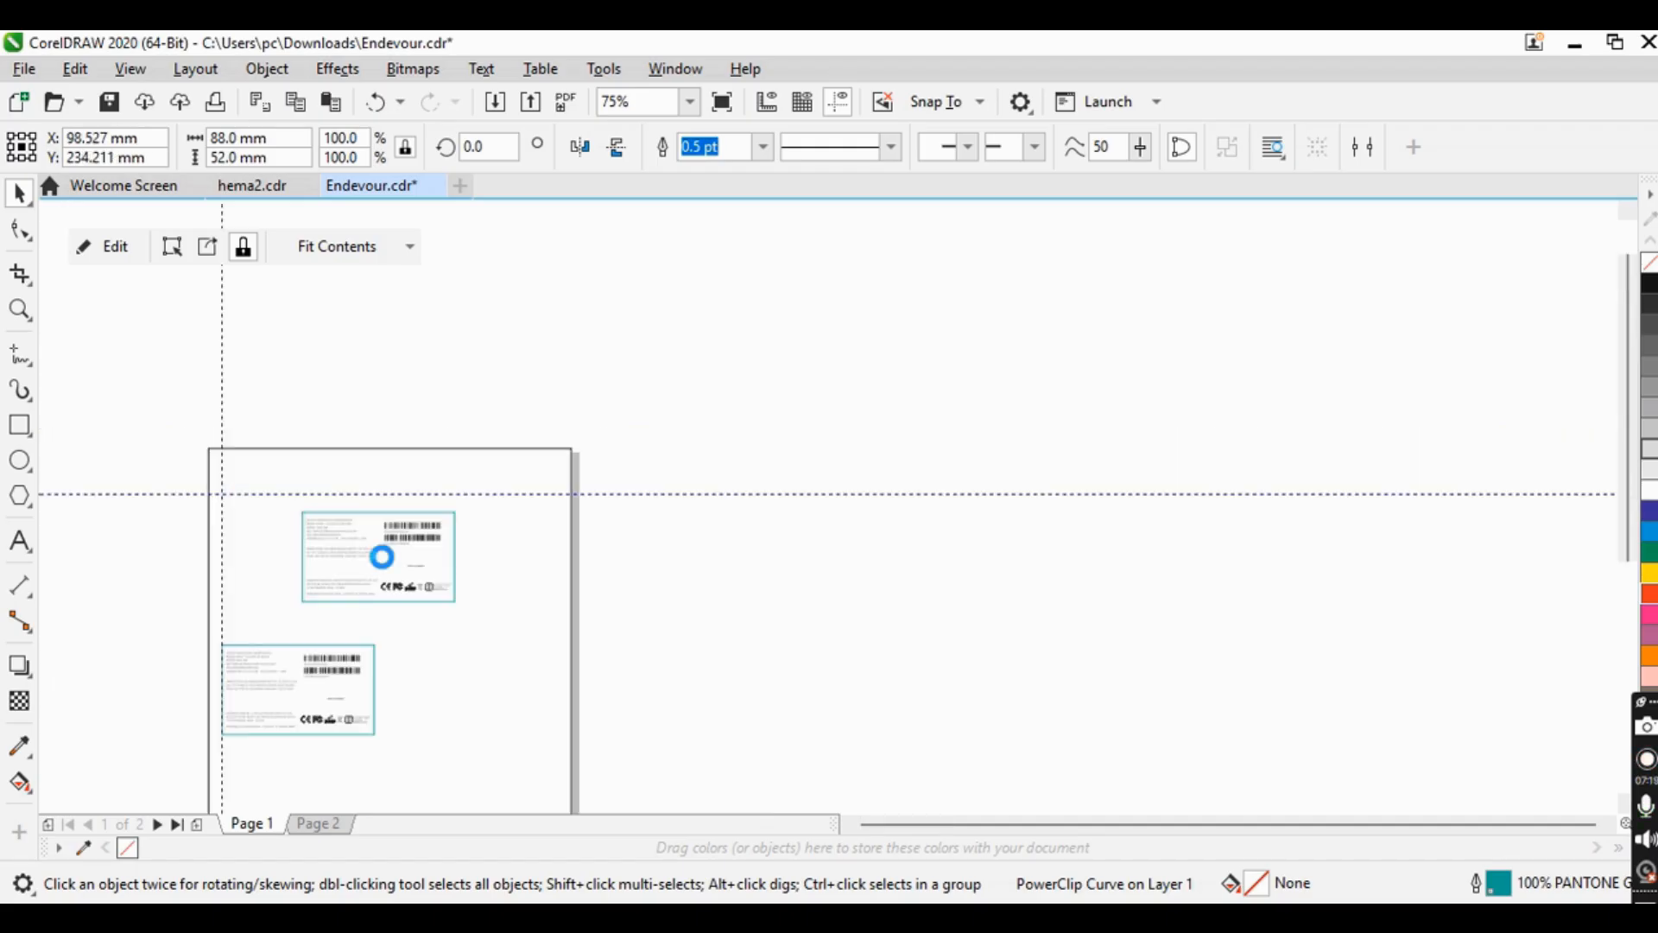
pyautogui.scroll(5, 304, 572)
pyautogui.scroll(-4, 306, 577)
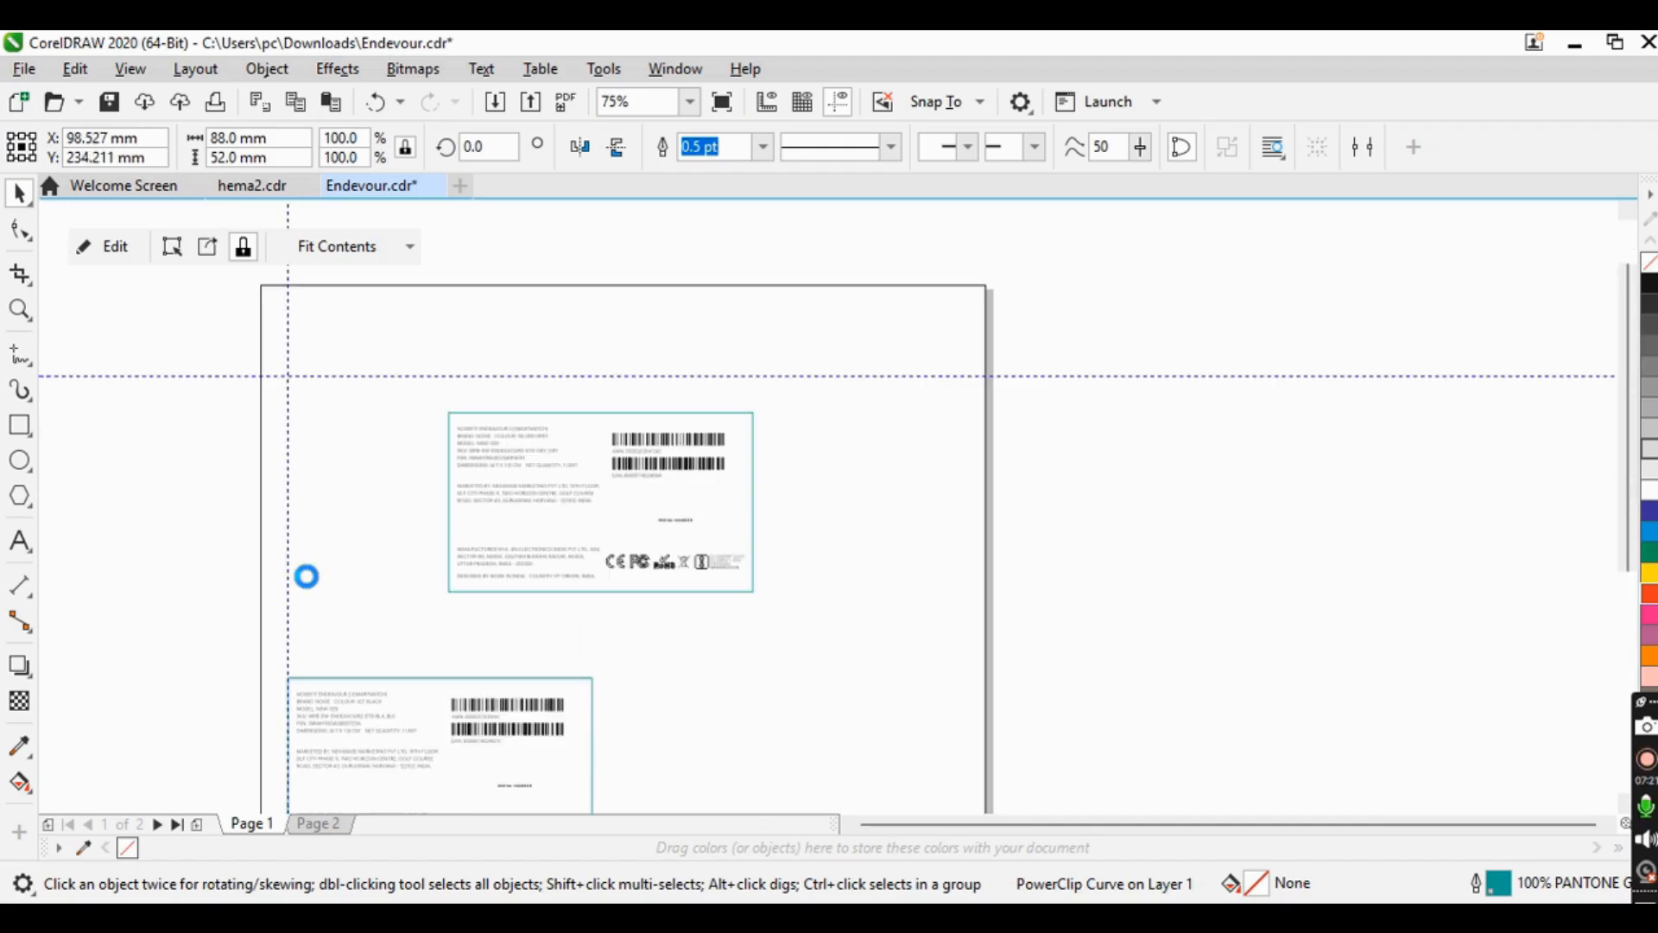
pyautogui.scroll(4, 478, 560)
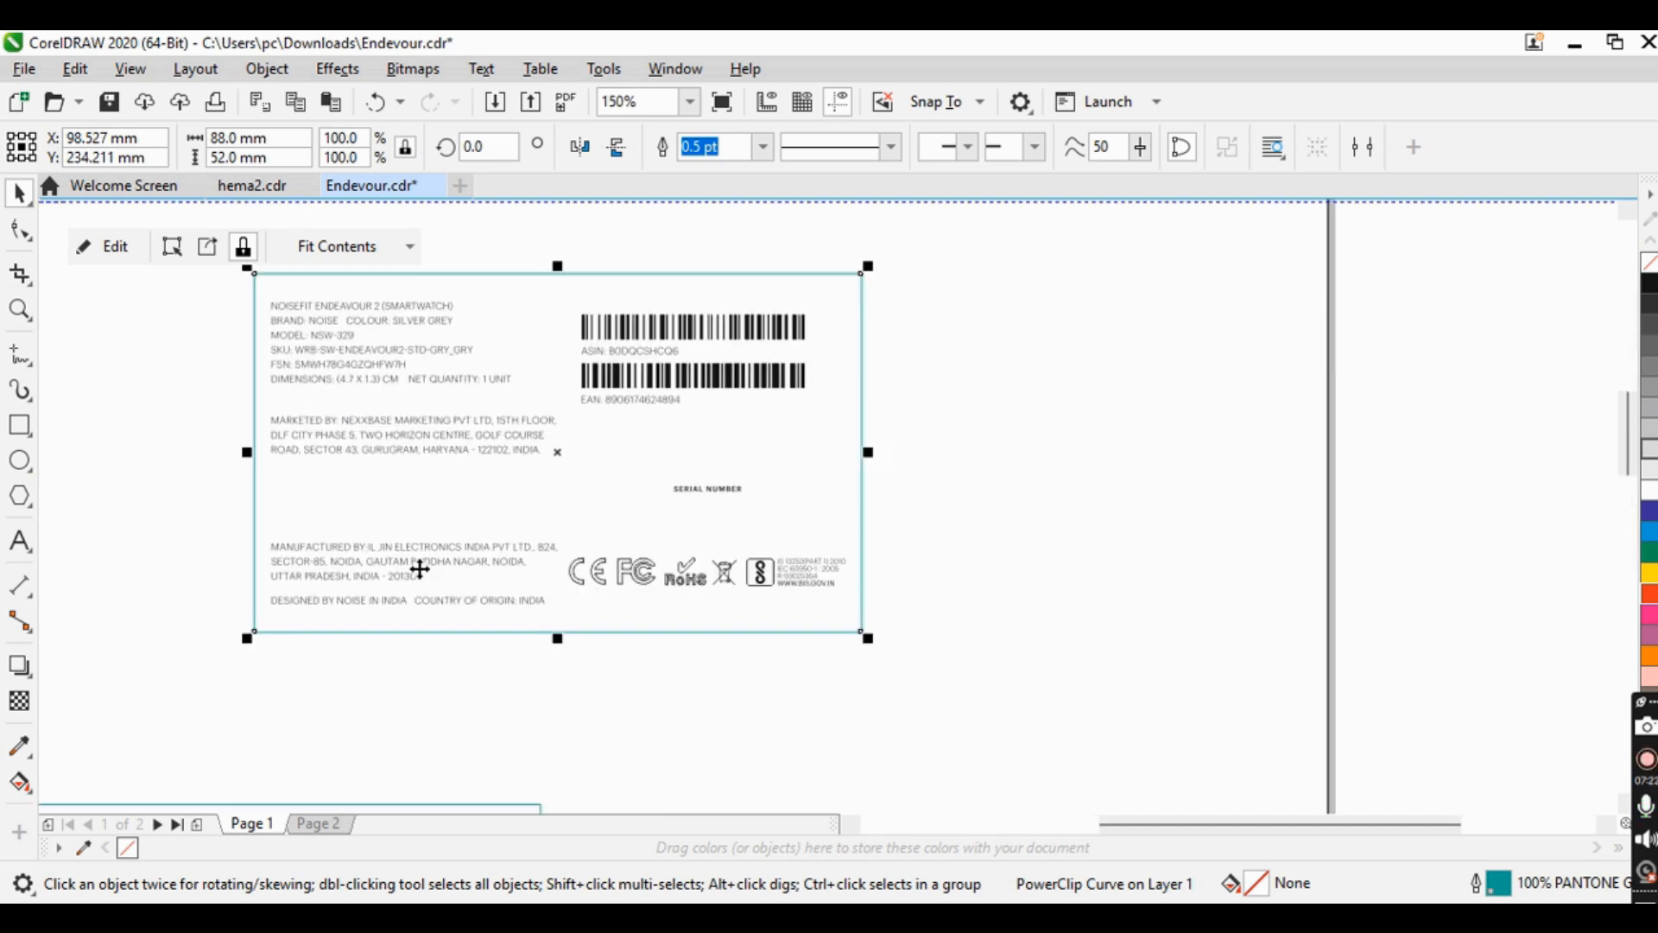
pyautogui.scroll(-2, 495, 504)
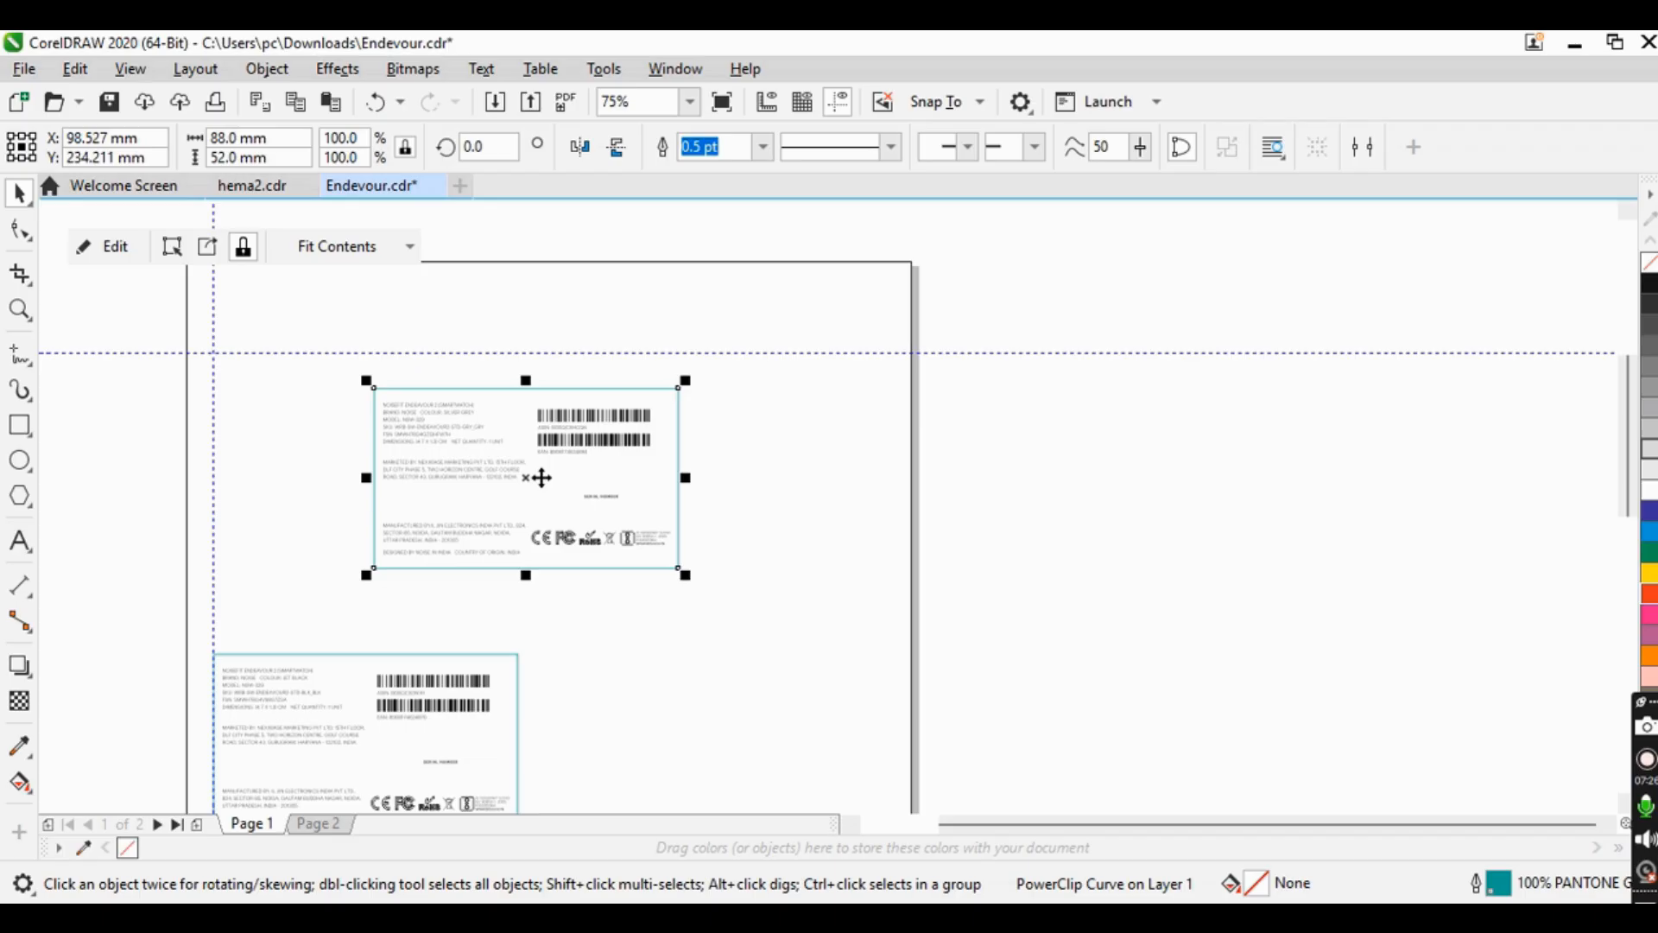
pyautogui.moveTo(538, 474); pyautogui.dragTo(1294, 462)
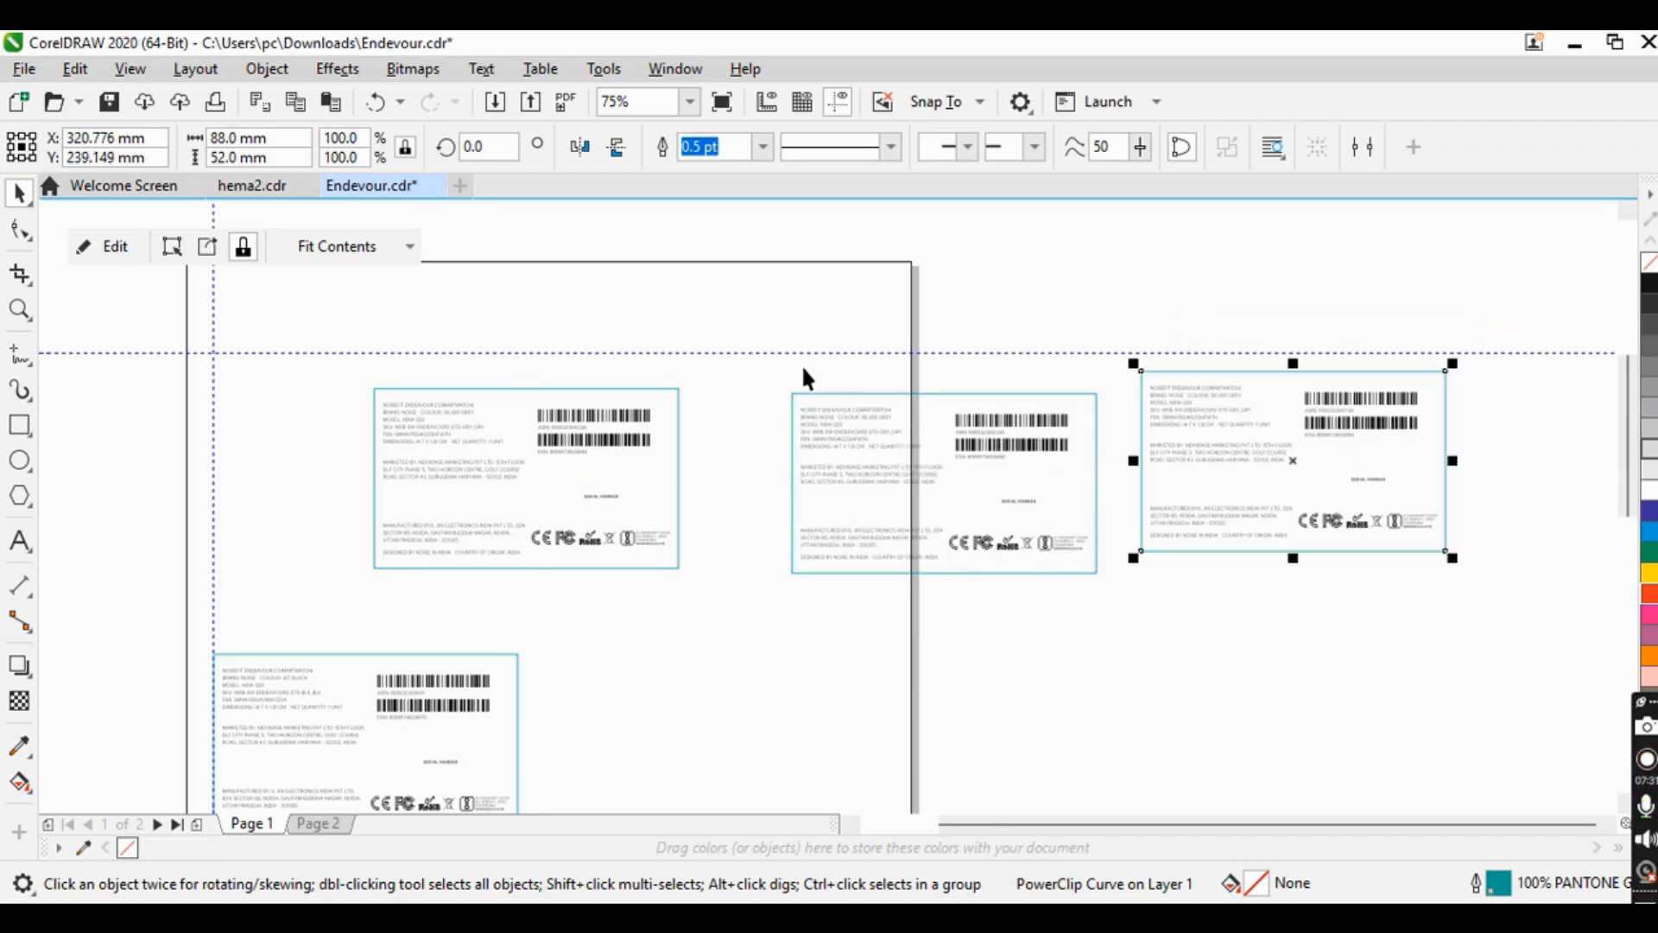
# - Snap the middle label copy against the original's right edge, centring it at about X 186.4, Y 234.2 mm
pyautogui.moveTo(799, 371); pyautogui.dragTo(1201, 734)
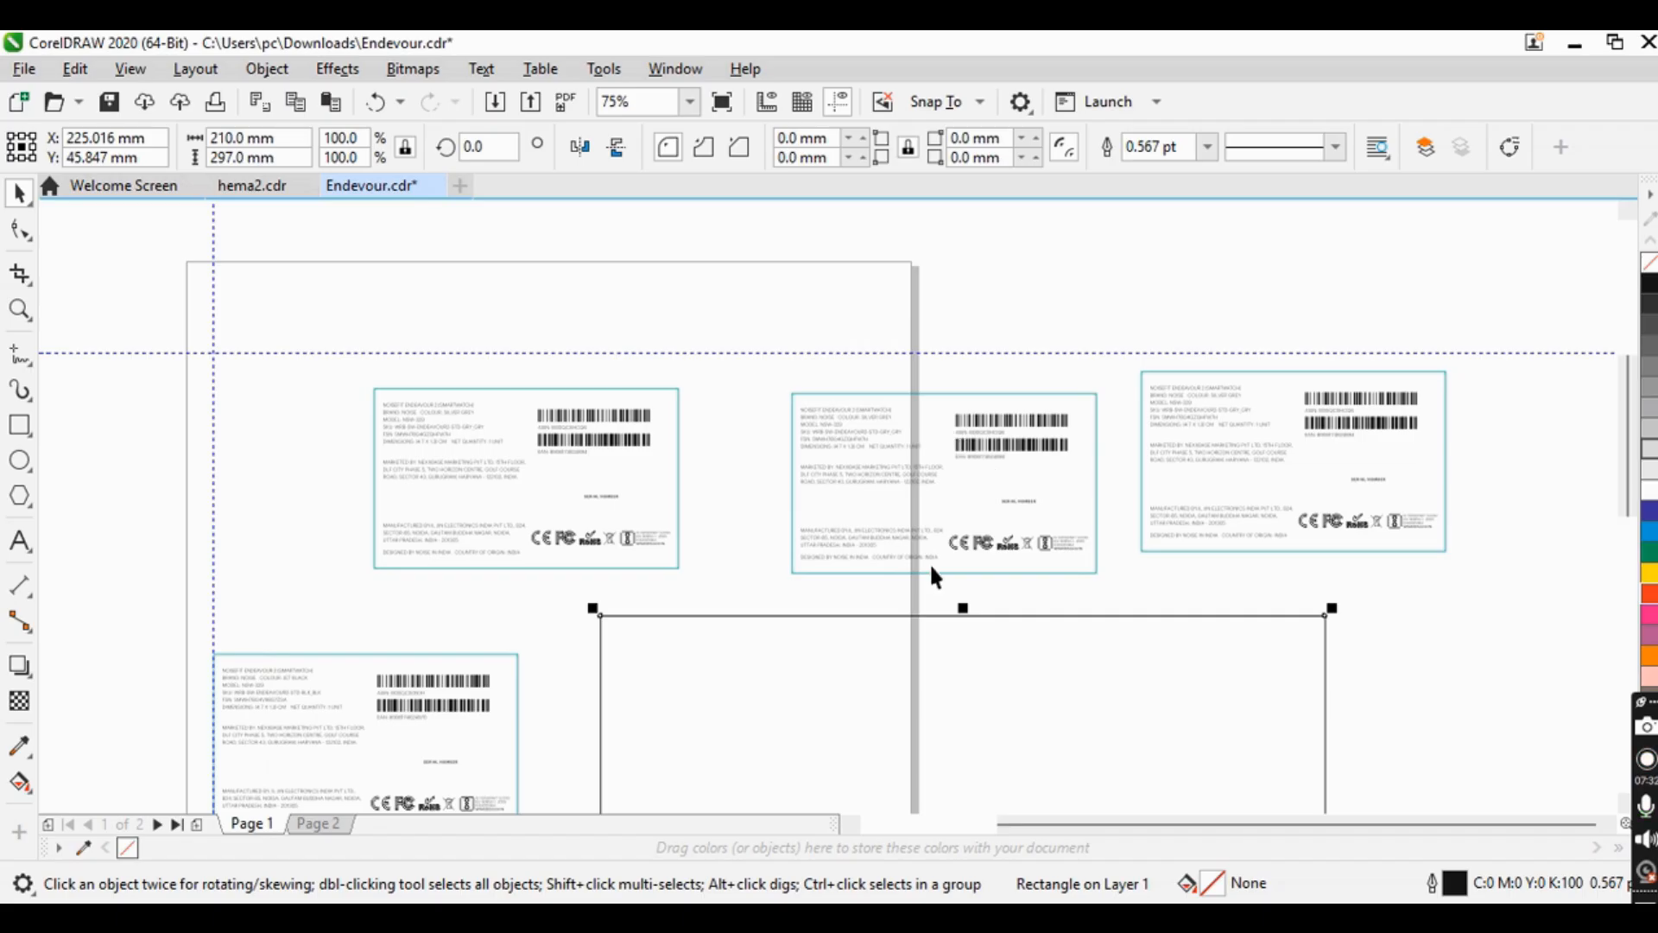
pyautogui.hotkey('ctrl', 'z')
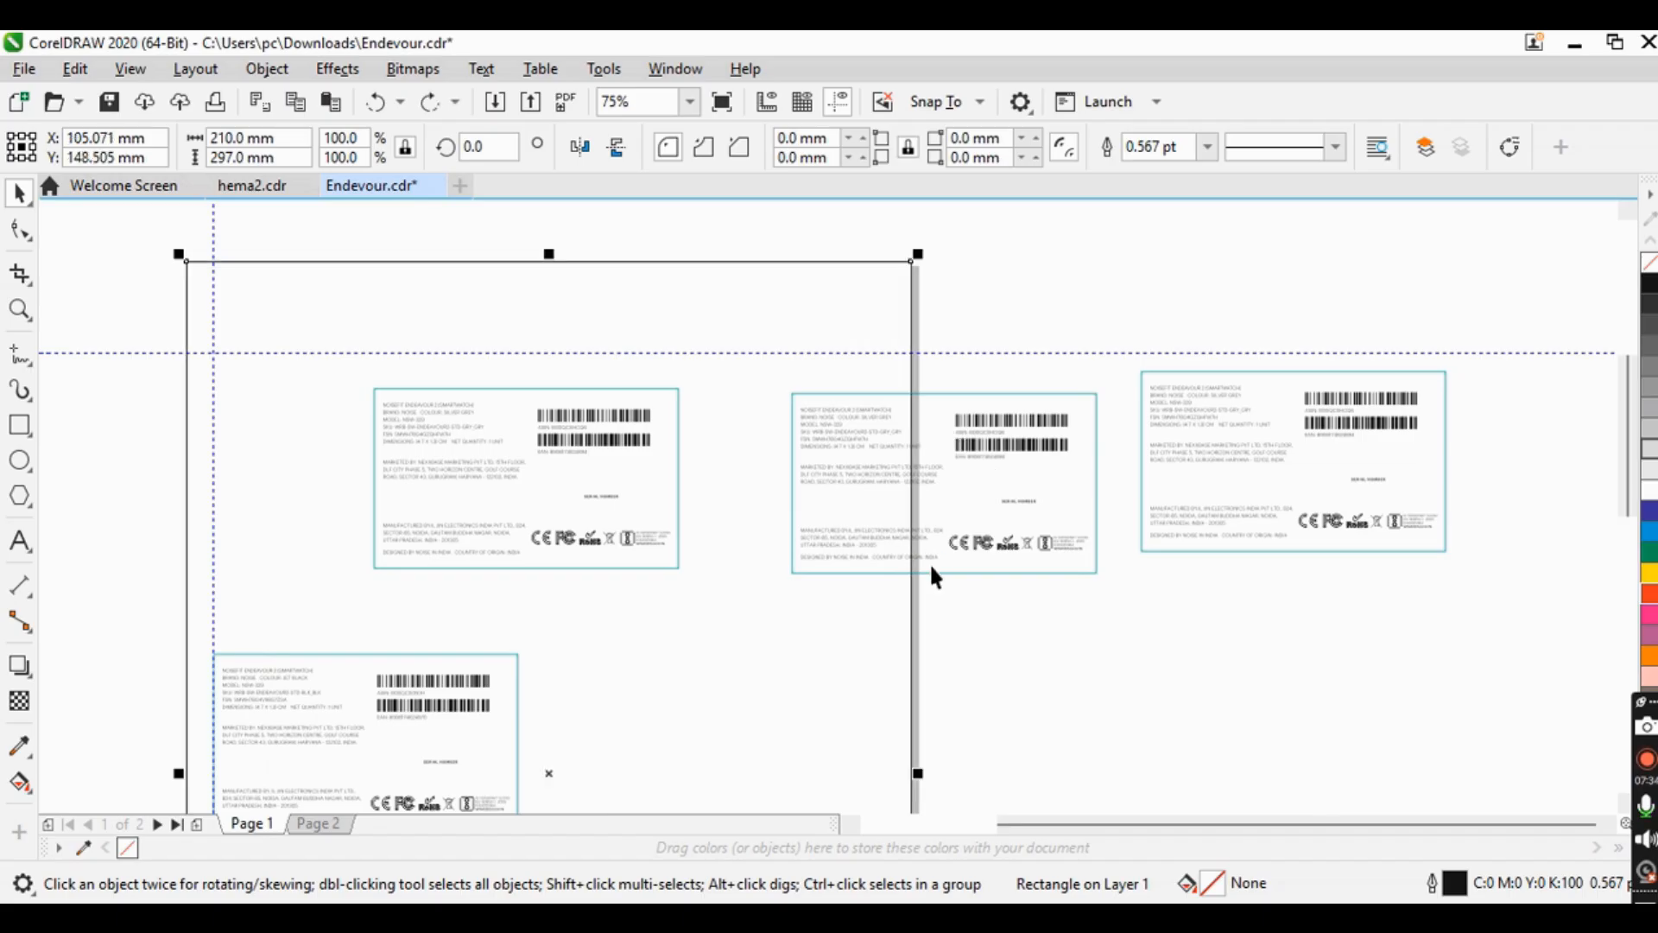
pyautogui.moveTo(1120, 361); pyautogui.dragTo(798, 606)
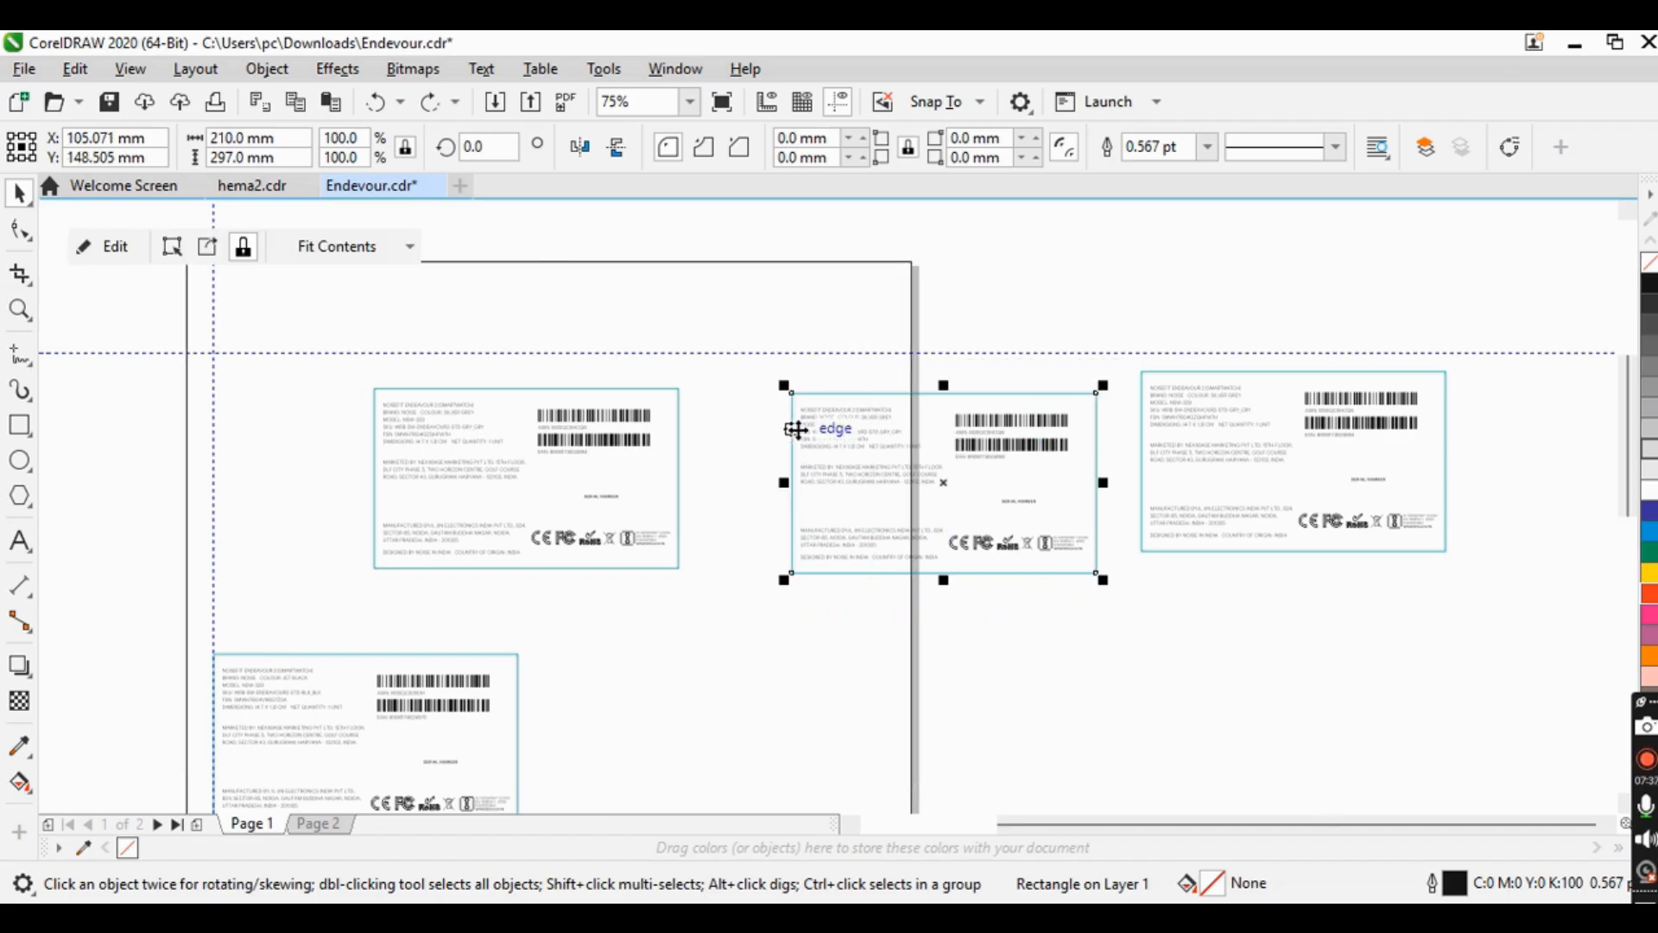
pyautogui.click(796, 429)
pyautogui.scroll(2, 796, 429)
pyautogui.moveTo(852, 425); pyautogui.dragTo(625, 417)
pyautogui.moveTo(632, 418); pyautogui.dragTo(628, 418)
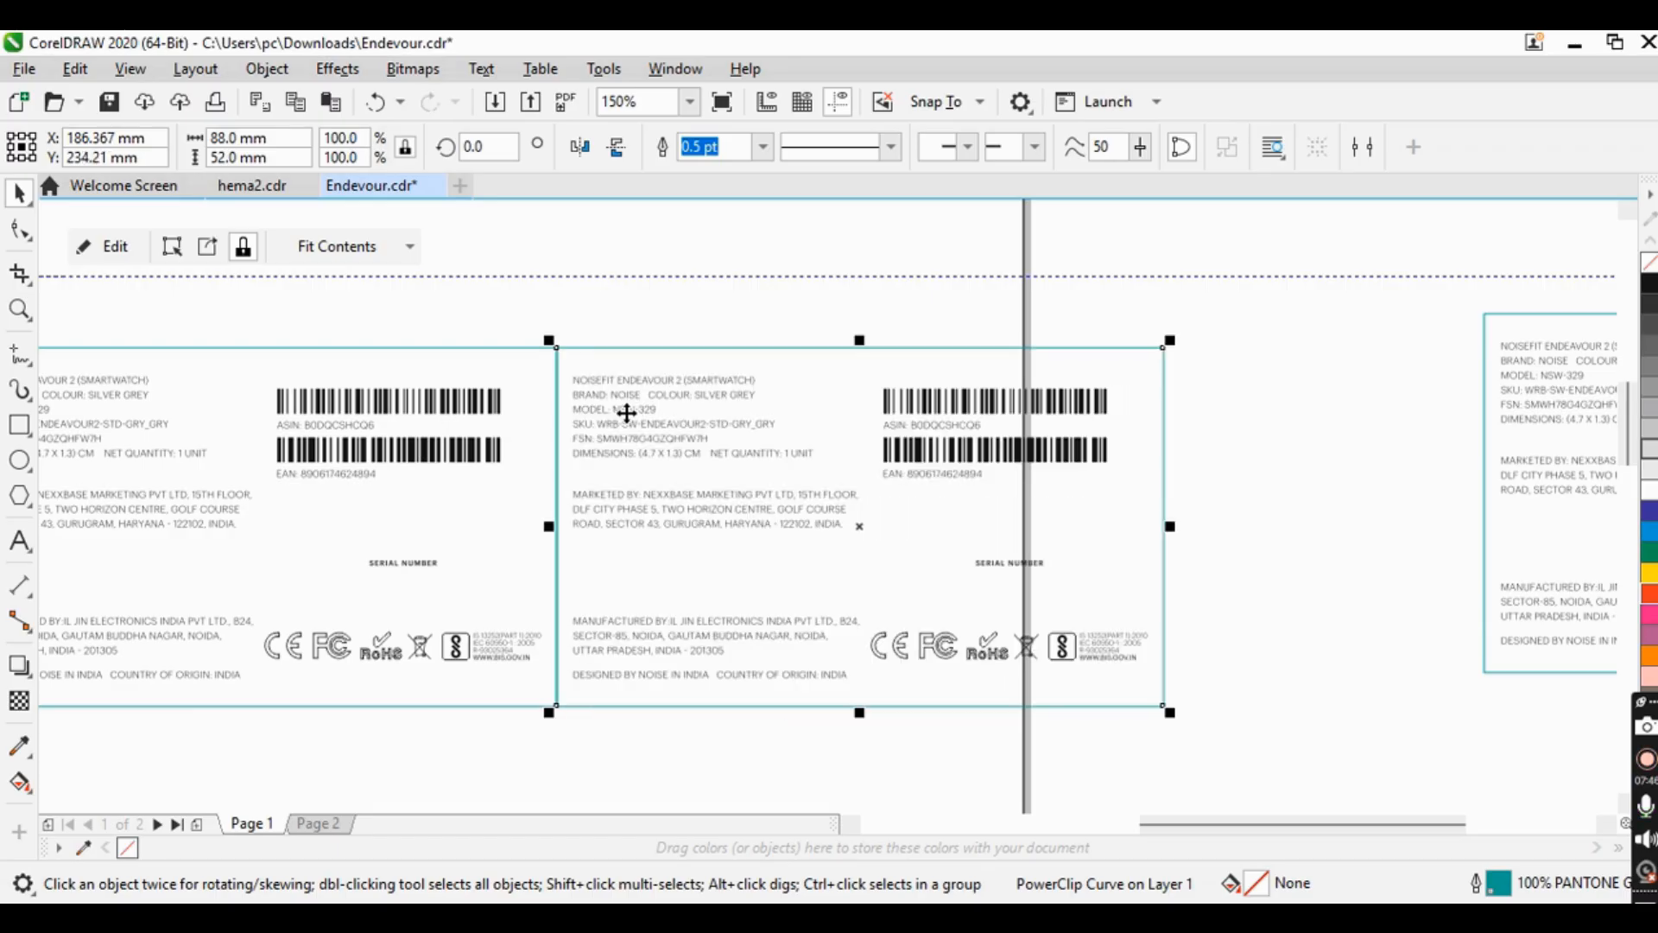
# - Move the middle label copy up to about X 77.9, Y 260.2 mm, and return it just right of and slightly below the original
pyautogui.scroll(-3, 723, 527)
pyautogui.scroll(3, 548, 415)
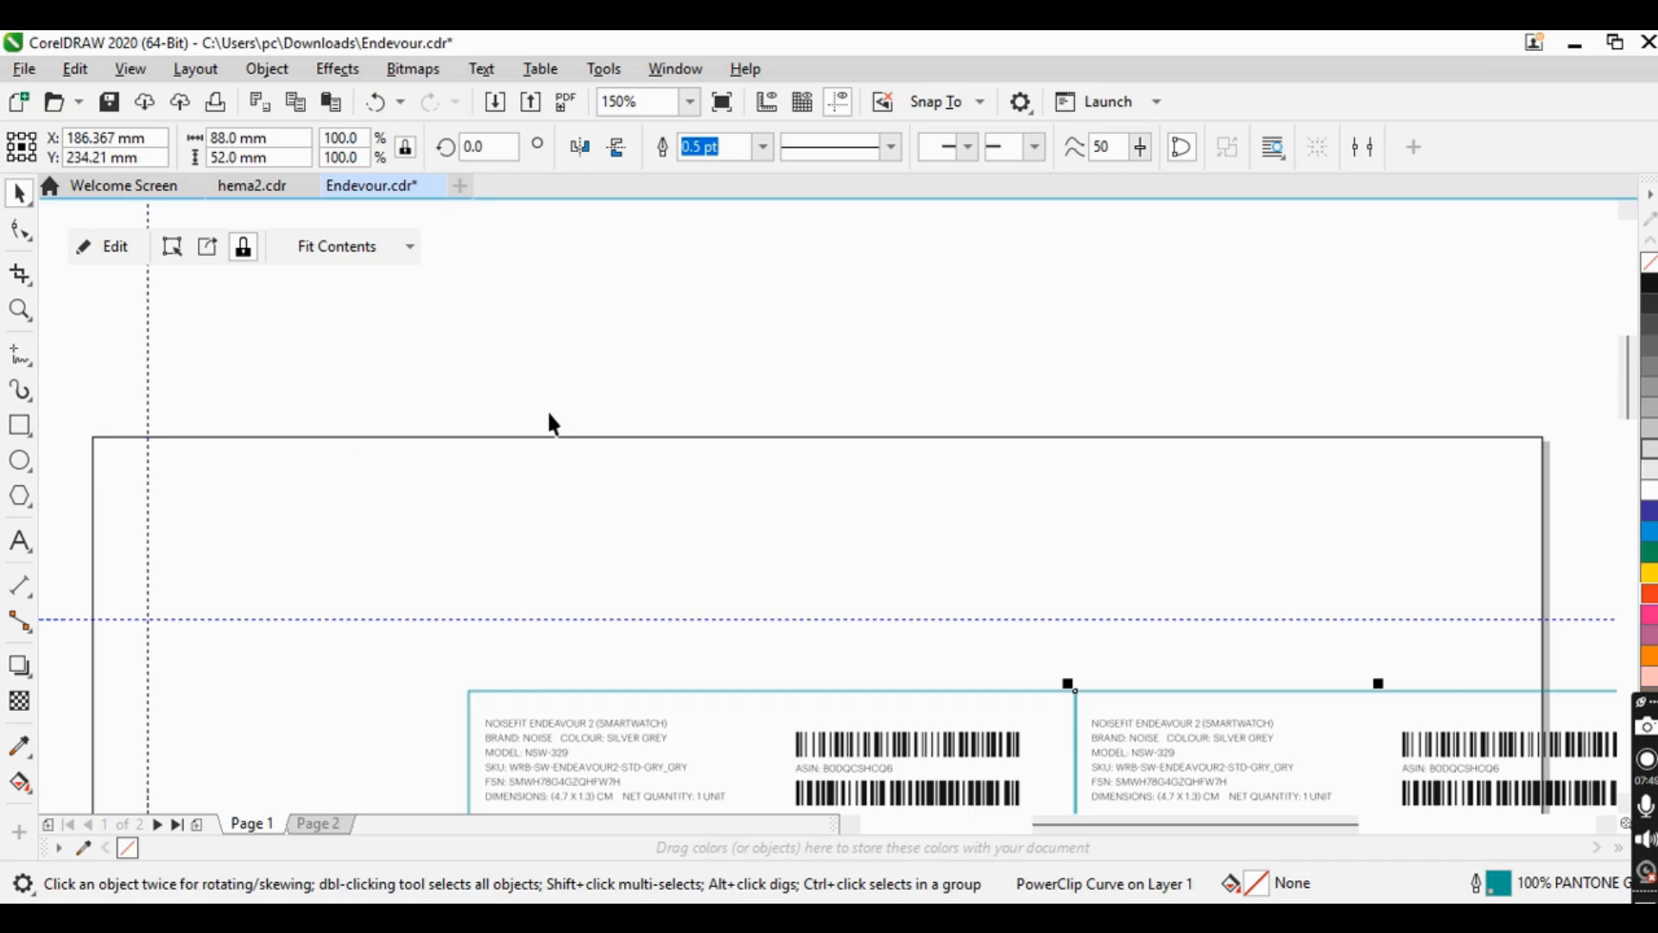
pyautogui.scroll(-2, 879, 601)
pyautogui.moveTo(1033, 674); pyautogui.dragTo(661, 590)
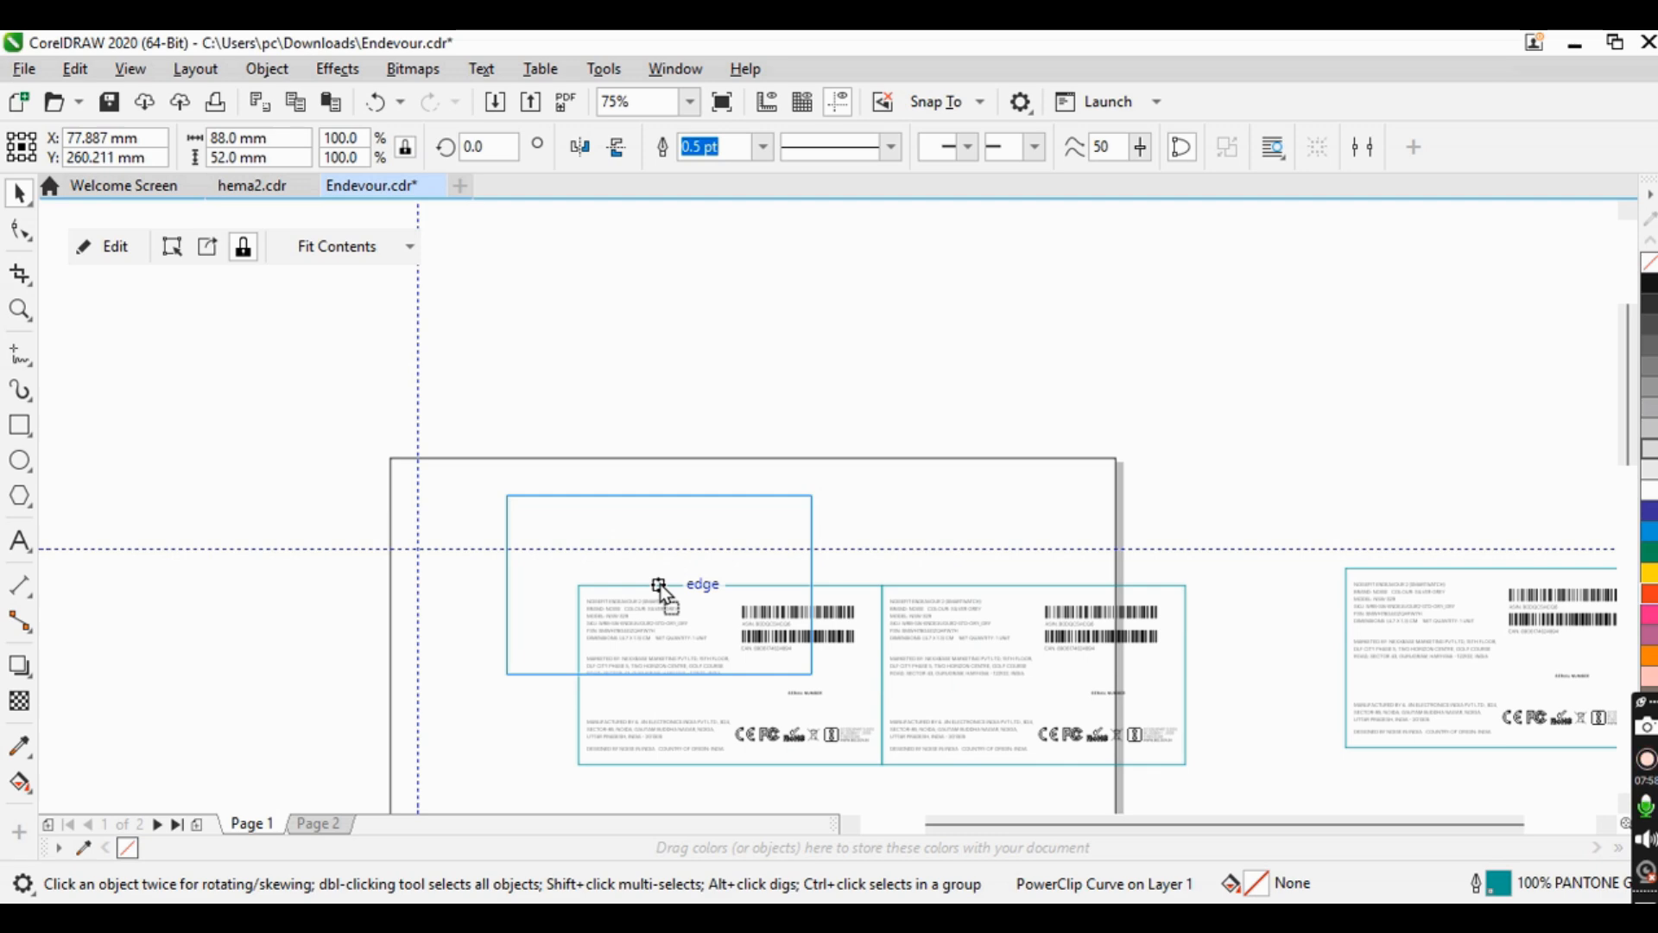
pyautogui.moveTo(661, 591); pyautogui.dragTo(801, 667)
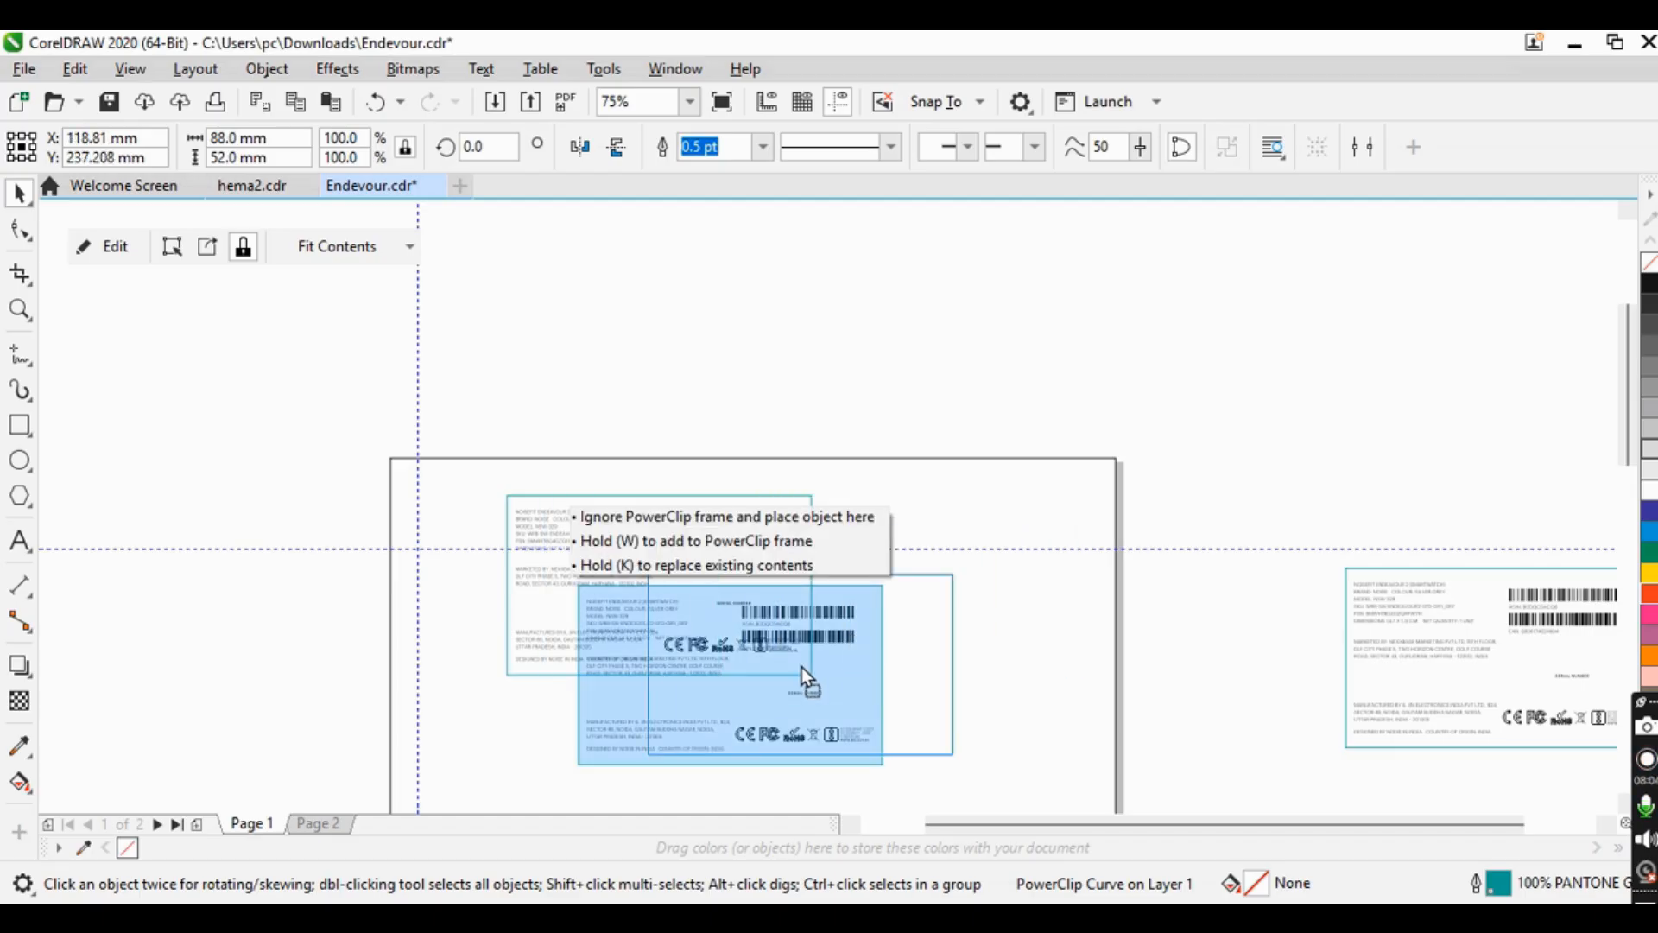
pyautogui.moveTo(801, 667); pyautogui.dragTo(802, 667)
pyautogui.moveTo(802, 667); pyautogui.dragTo(1047, 699)
pyautogui.click(971, 447)
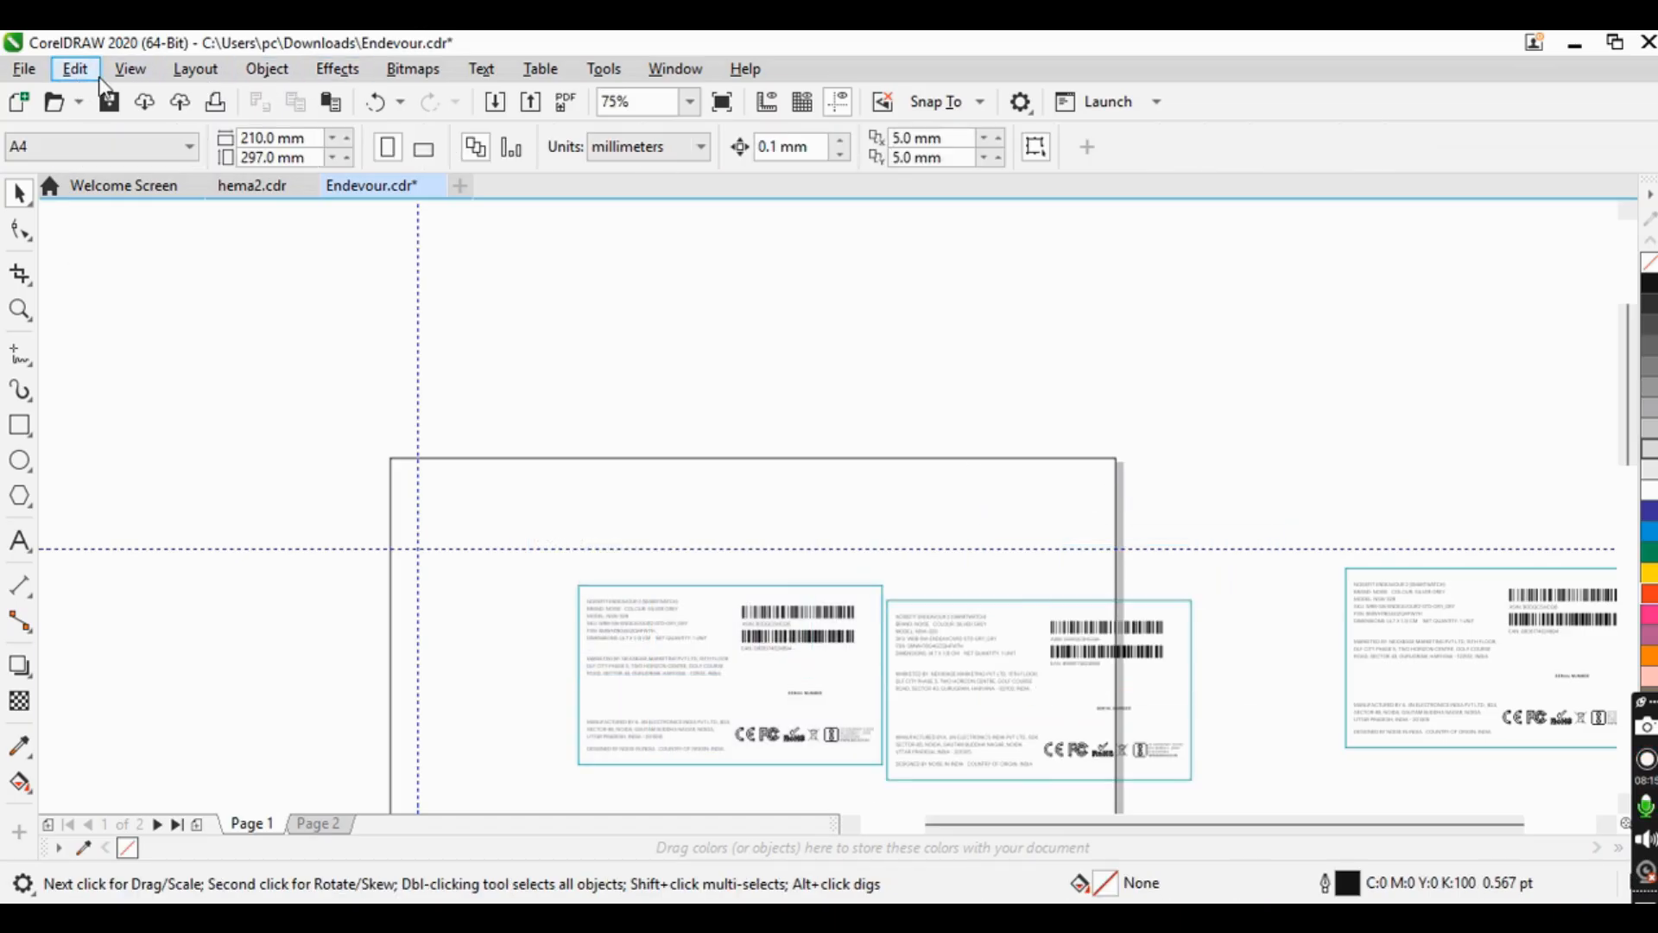
# - Hide the guidelines and turn on the alignment guides
pyautogui.click(130, 68)
pyautogui.click(175, 561)
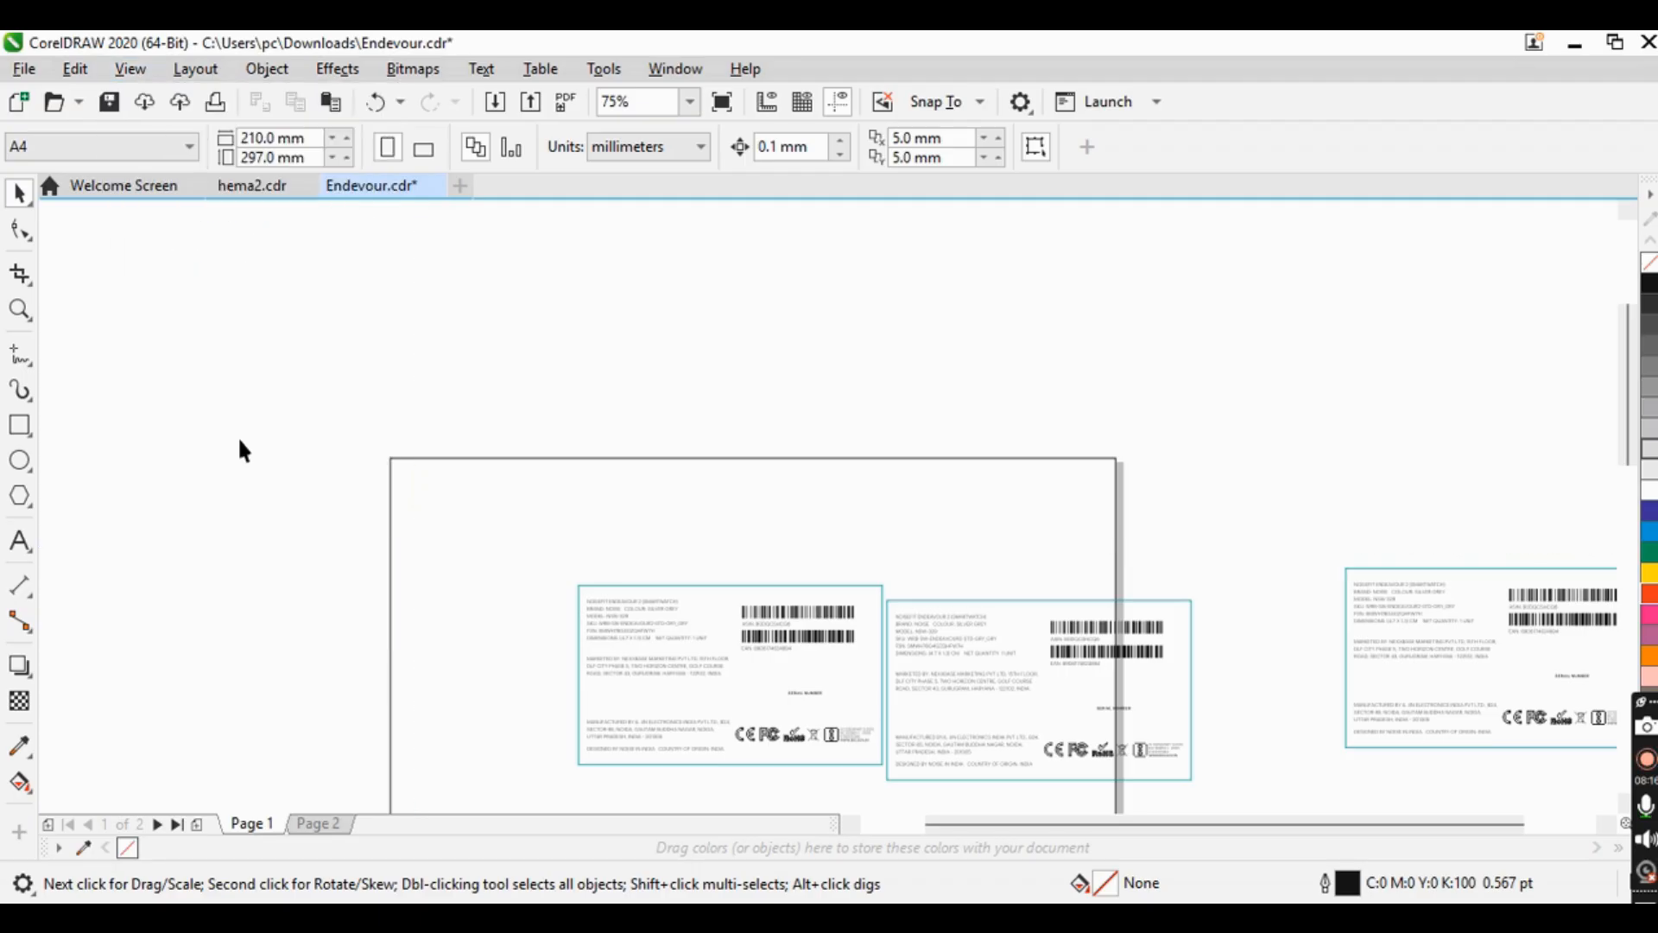
pyautogui.click(136, 72)
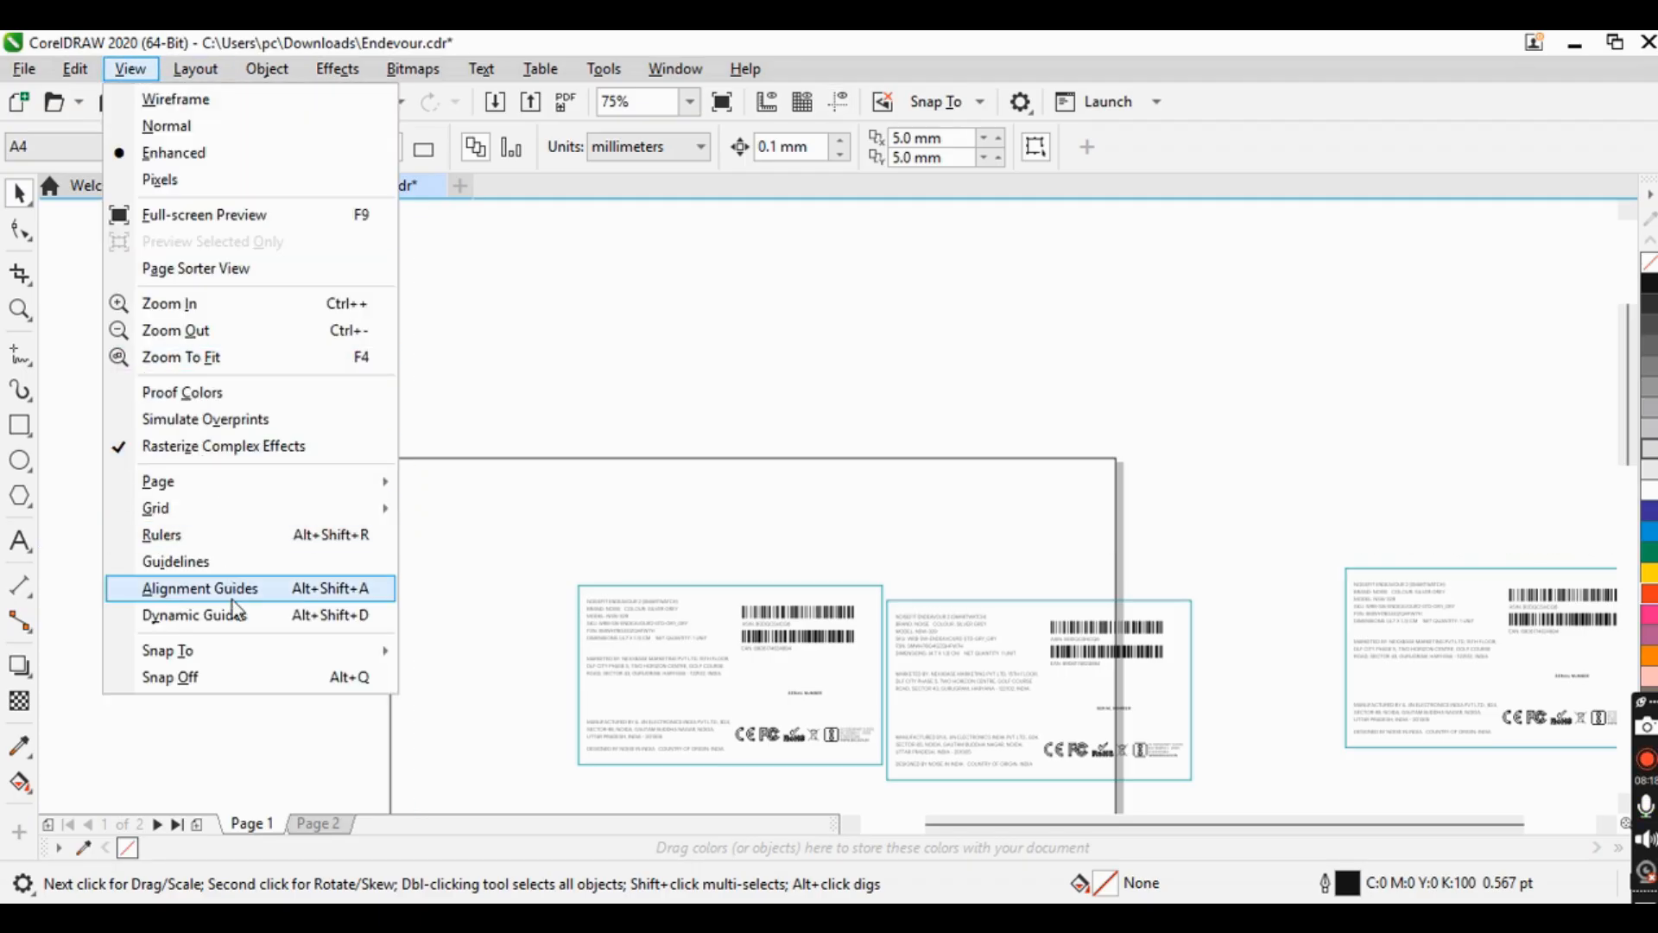
pyautogui.click(342, 591)
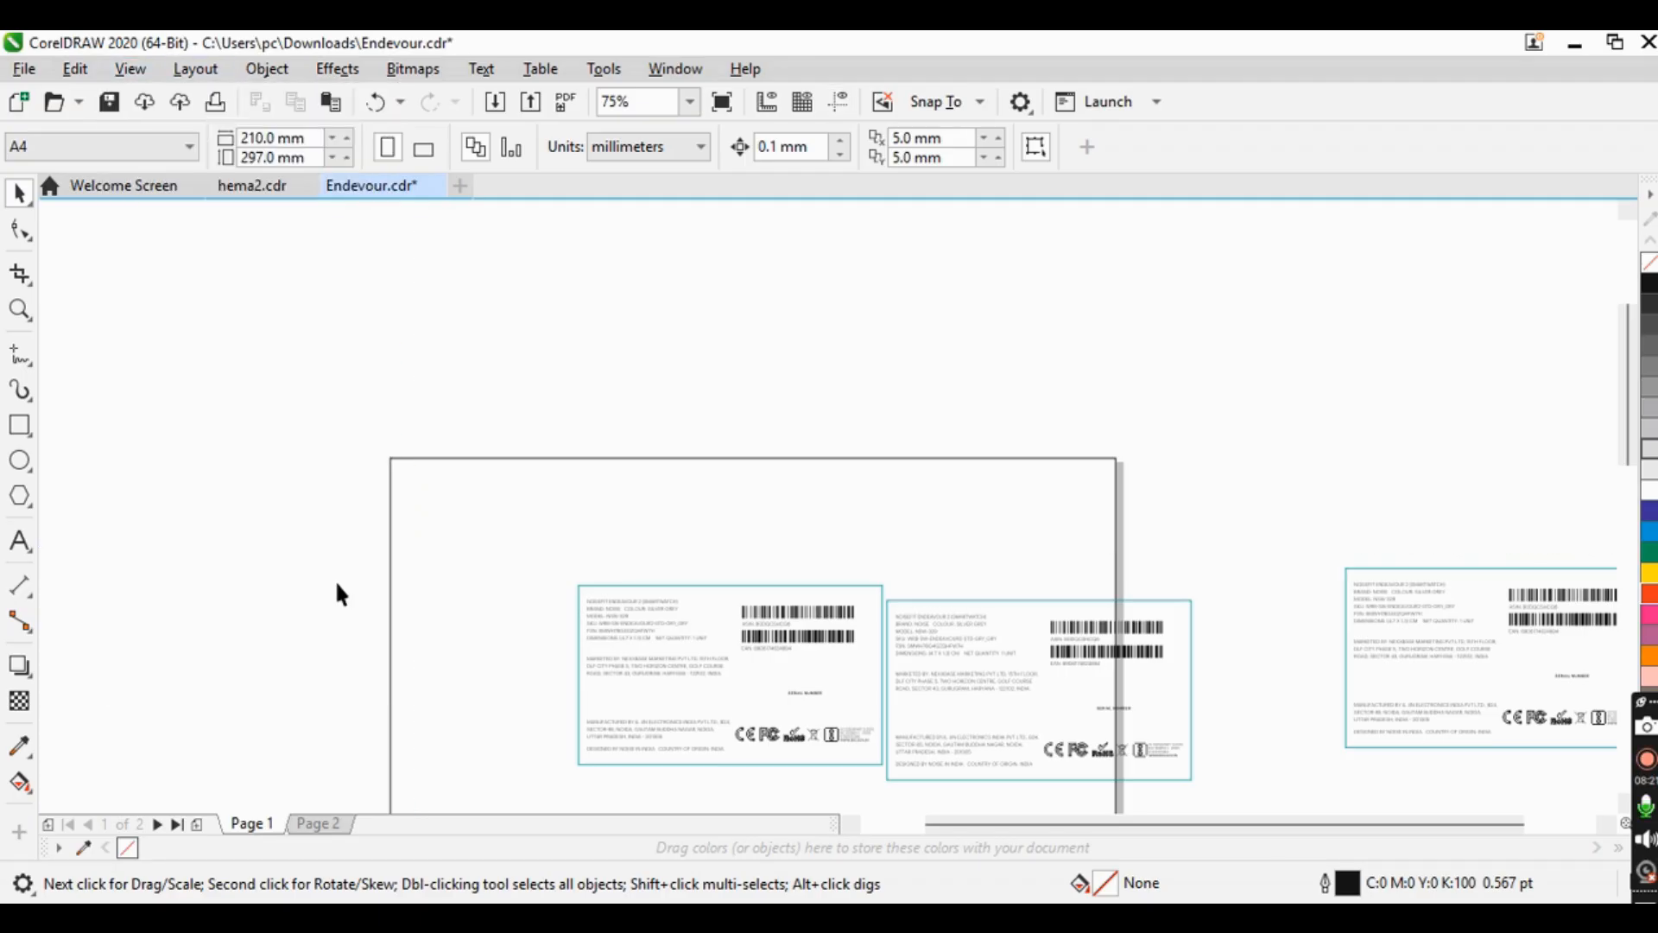
pyautogui.scroll(-1, 491, 524)
pyautogui.scroll(1, 455, 548)
pyautogui.moveTo(510, 507); pyautogui.dragTo(1306, 658)
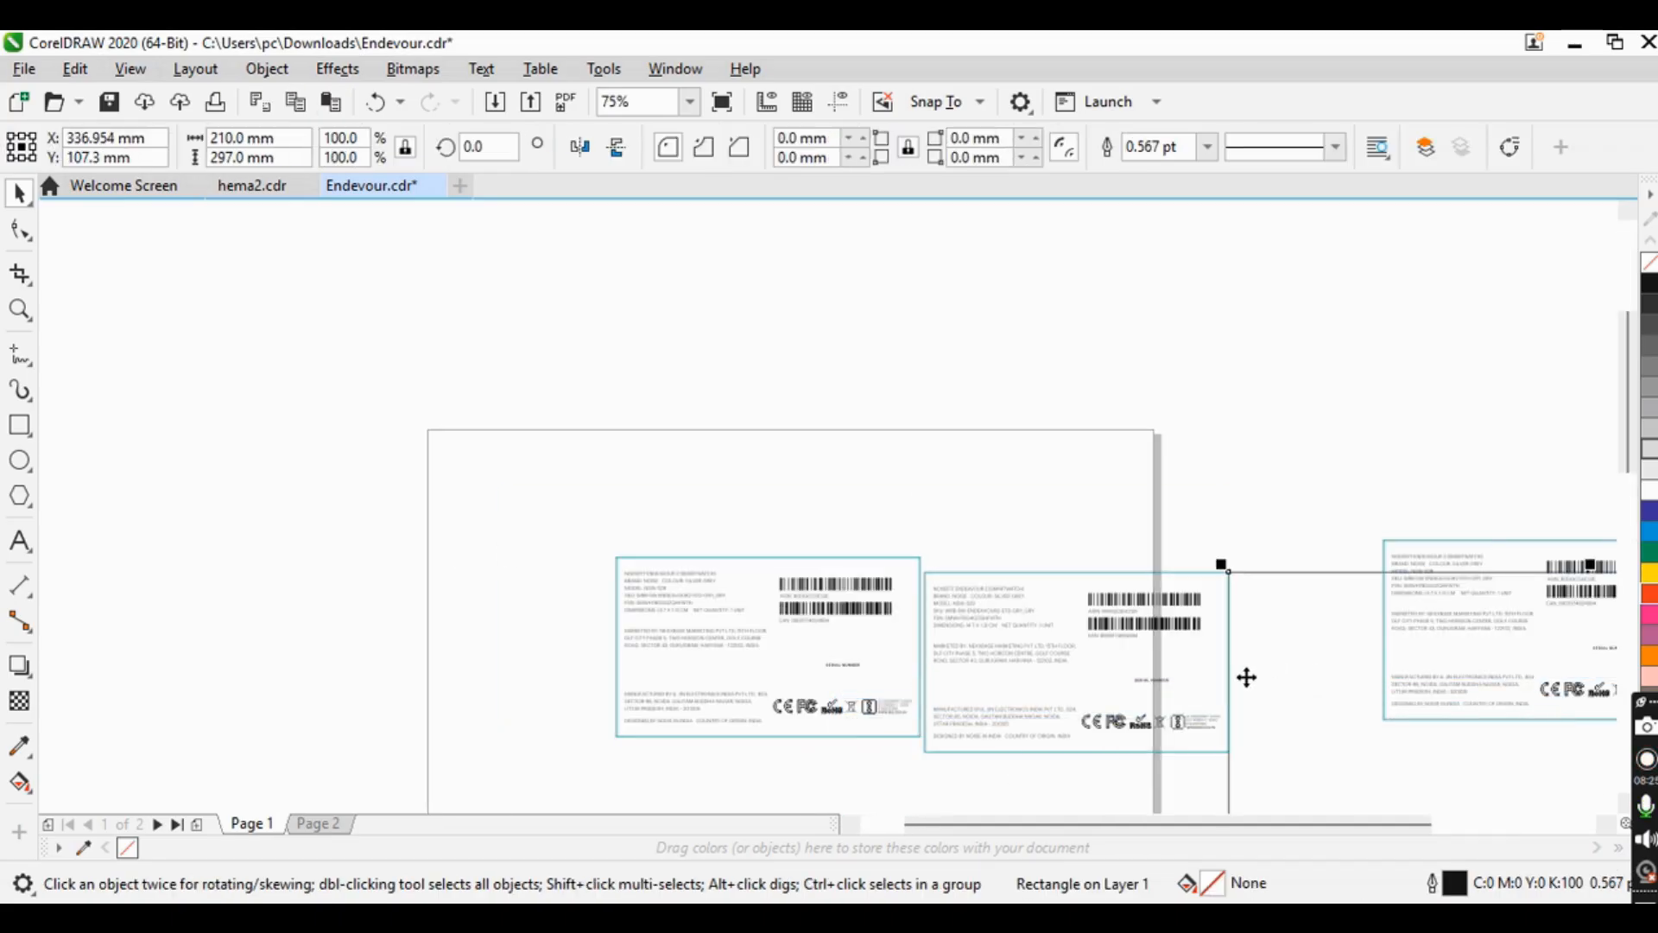
pyautogui.hotkey('ctrl', 'z')
# - Move the original label across the page's left edge, level with the farthest copy, using the alignment guides, at about X 9.1, Y 239.1 mm
pyautogui.moveTo(251, 489); pyautogui.dragTo(939, 748)
pyautogui.moveTo(788, 637); pyautogui.dragTo(579, 546)
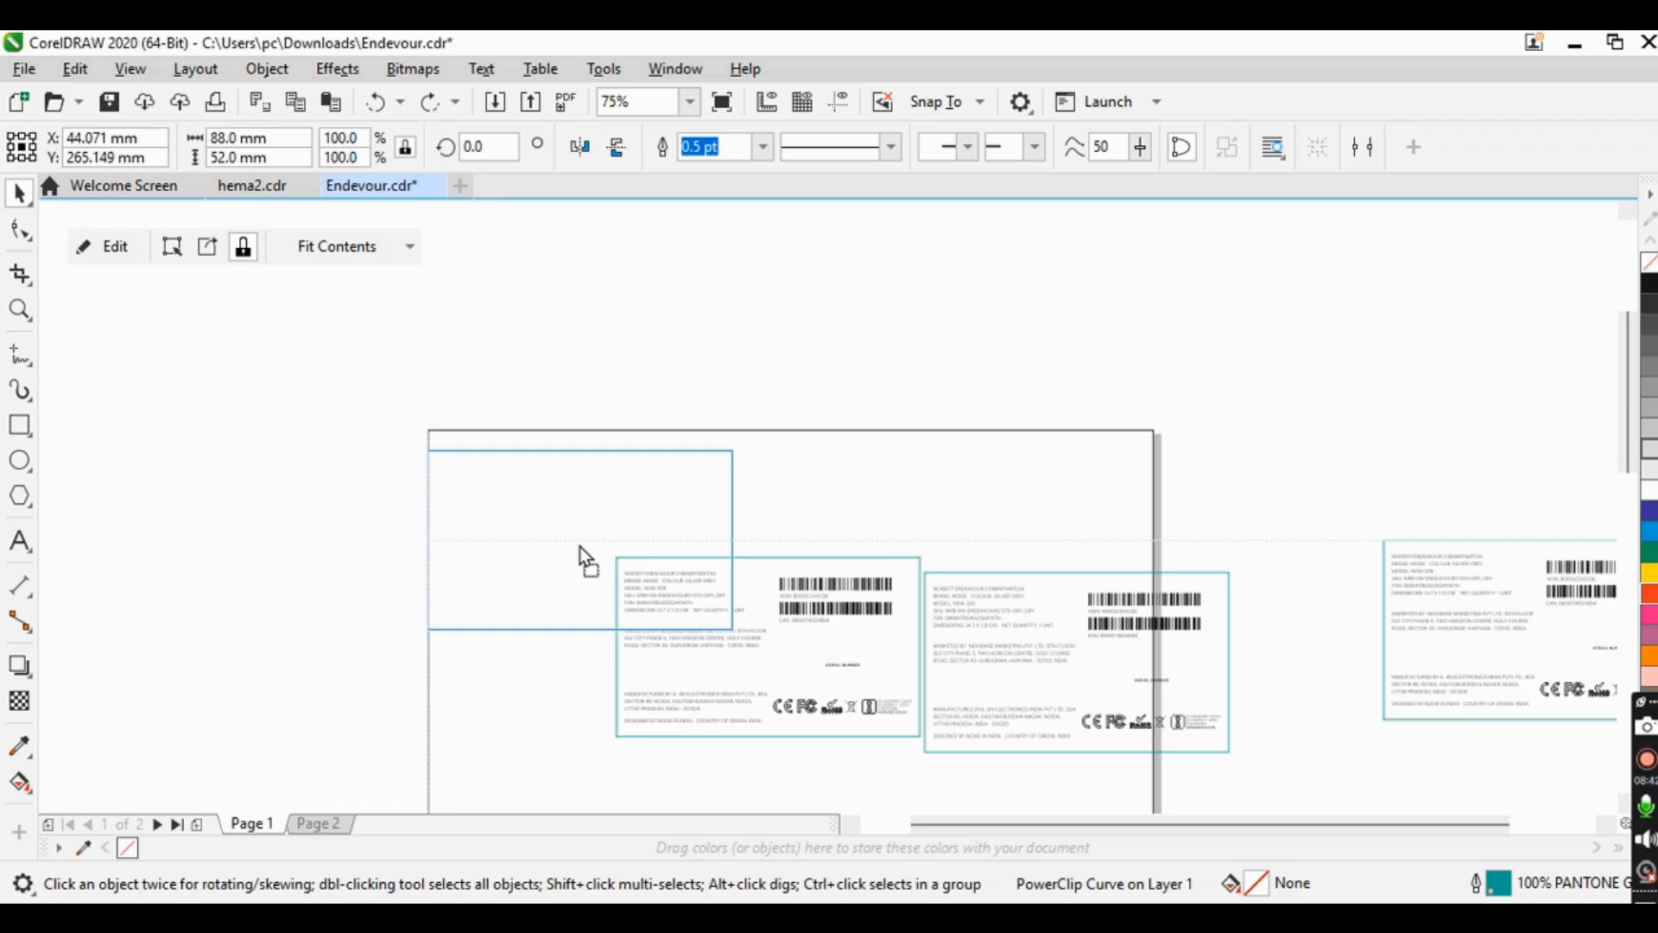
pyautogui.moveTo(579, 546); pyautogui.dragTo(463, 625)
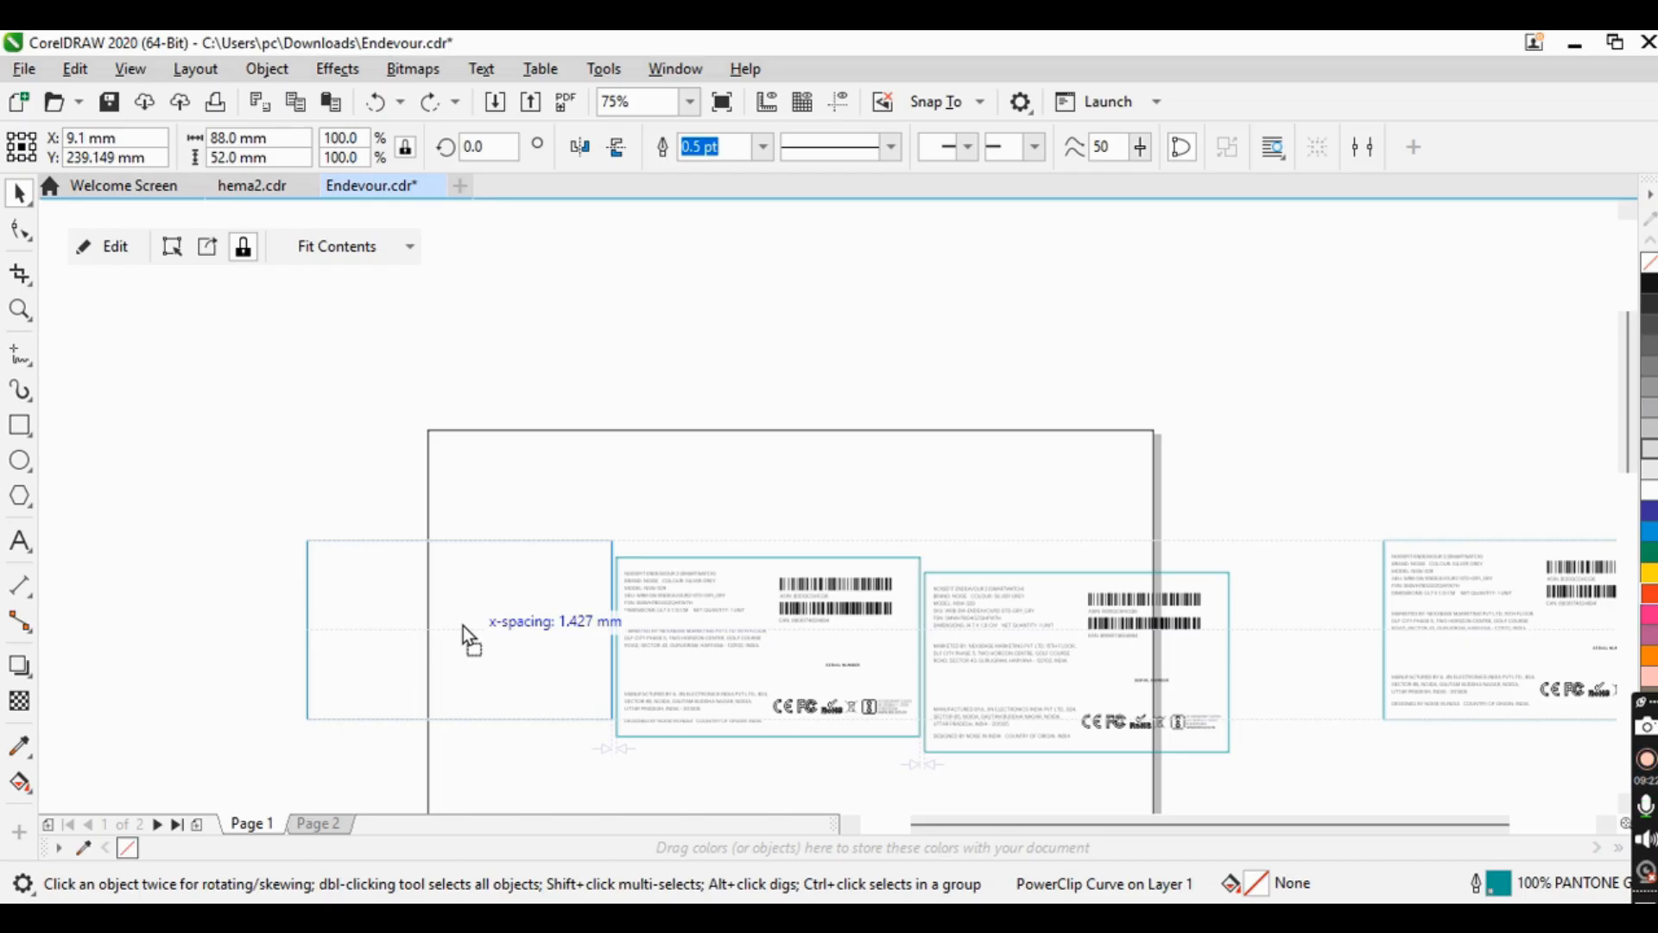
pyautogui.moveTo(463, 625); pyautogui.dragTo(463, 626)
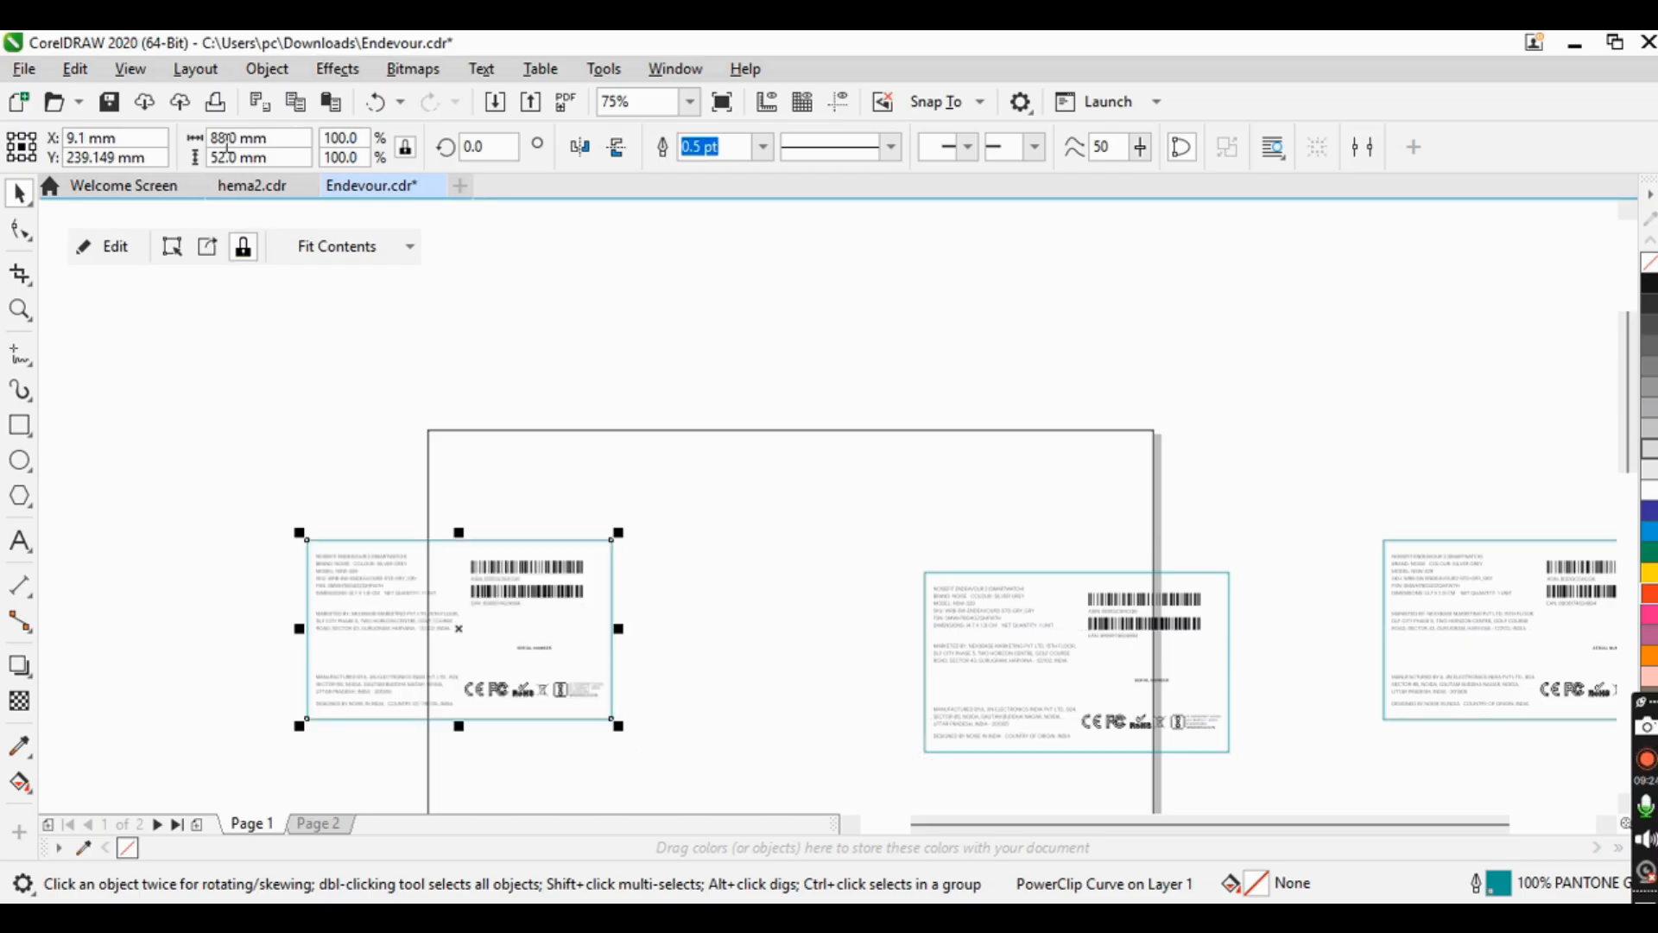
# - Turn off the alignment guides and turn on the dynamic guides
pyautogui.click(130, 68)
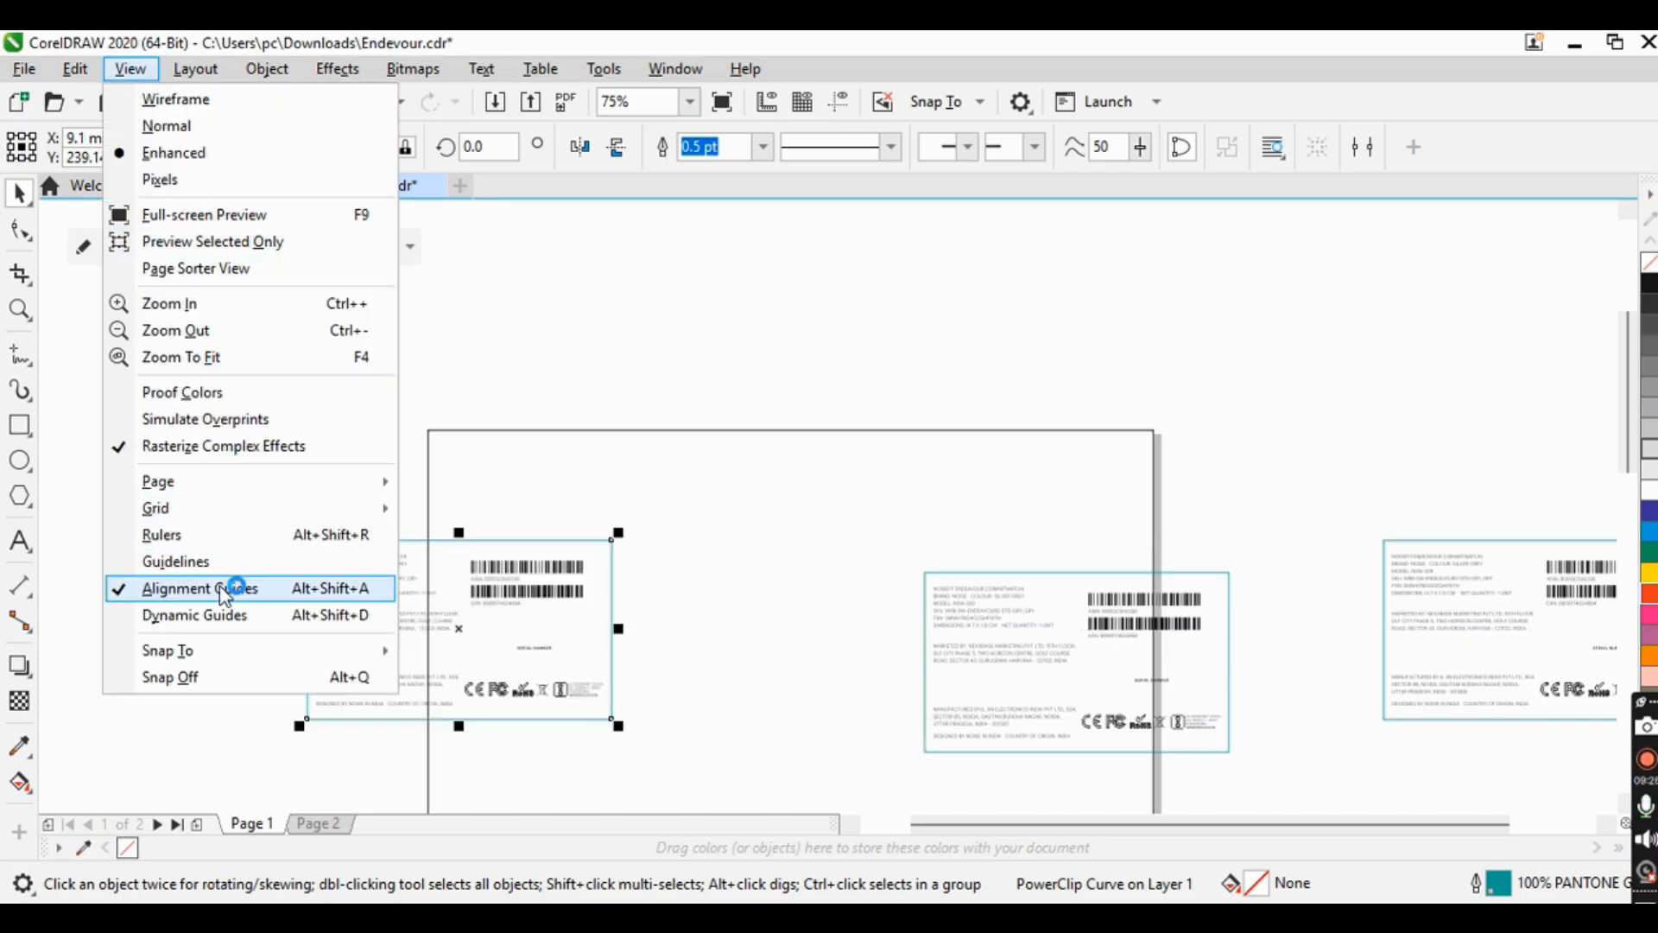
pyautogui.click(230, 585)
pyautogui.click(129, 68)
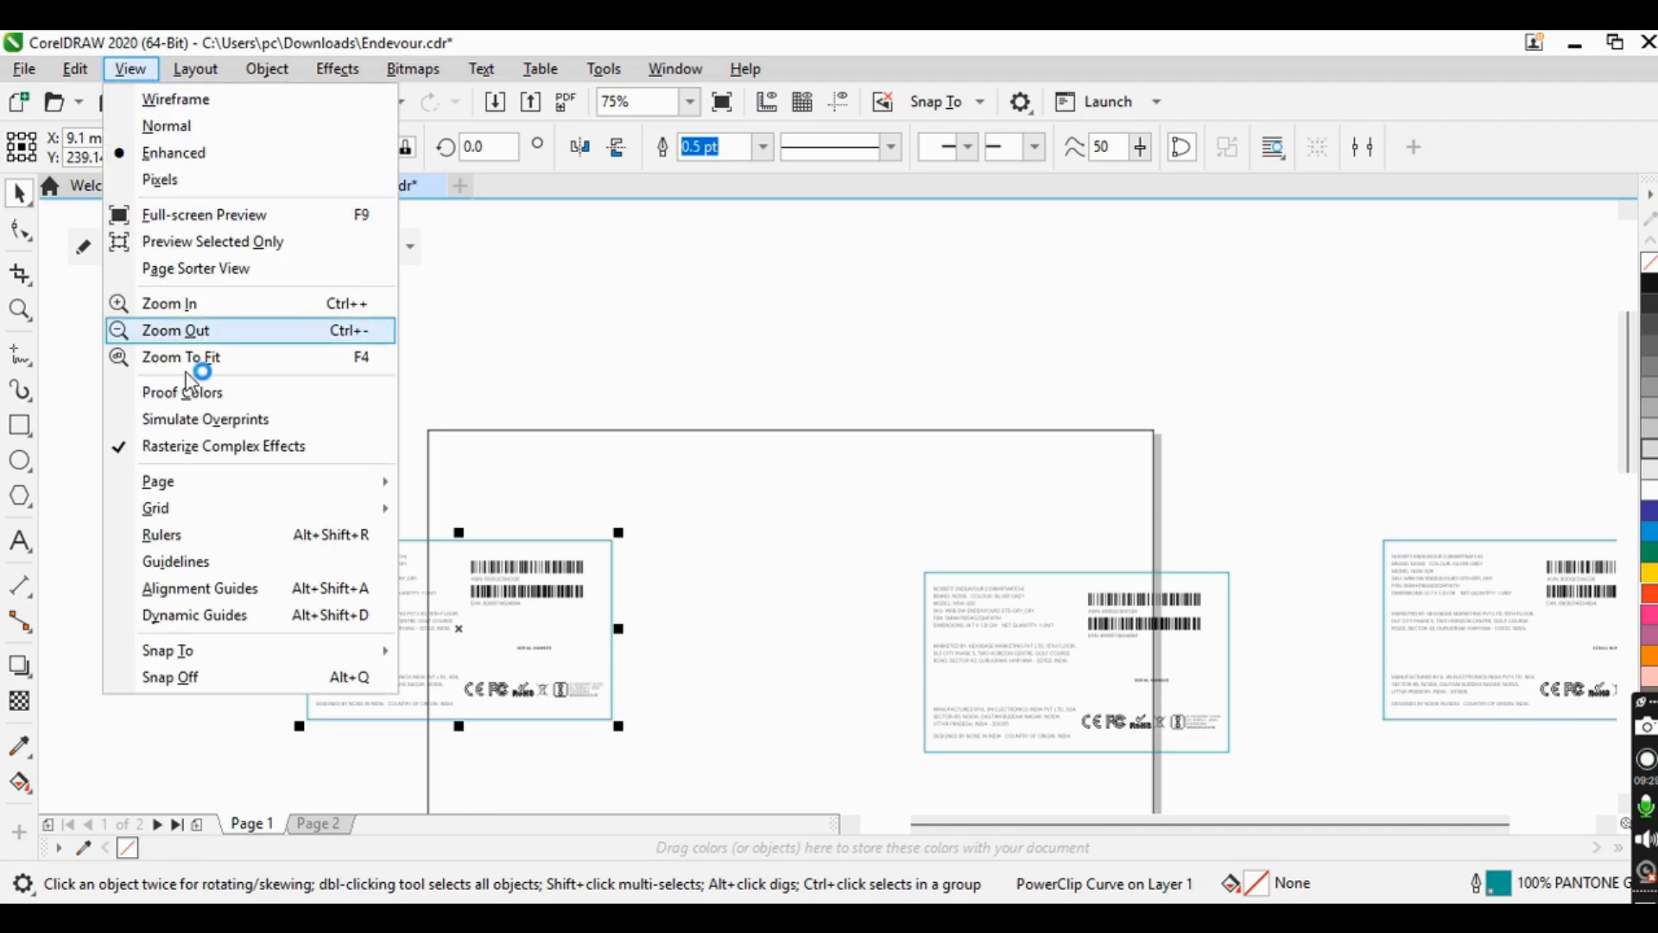
pyautogui.click(249, 614)
# - Move the three upper labels off the page to the right, and centre the remaining label at about X 101.9, Y 107.7 mm
pyautogui.scroll(-5, 568, 483)
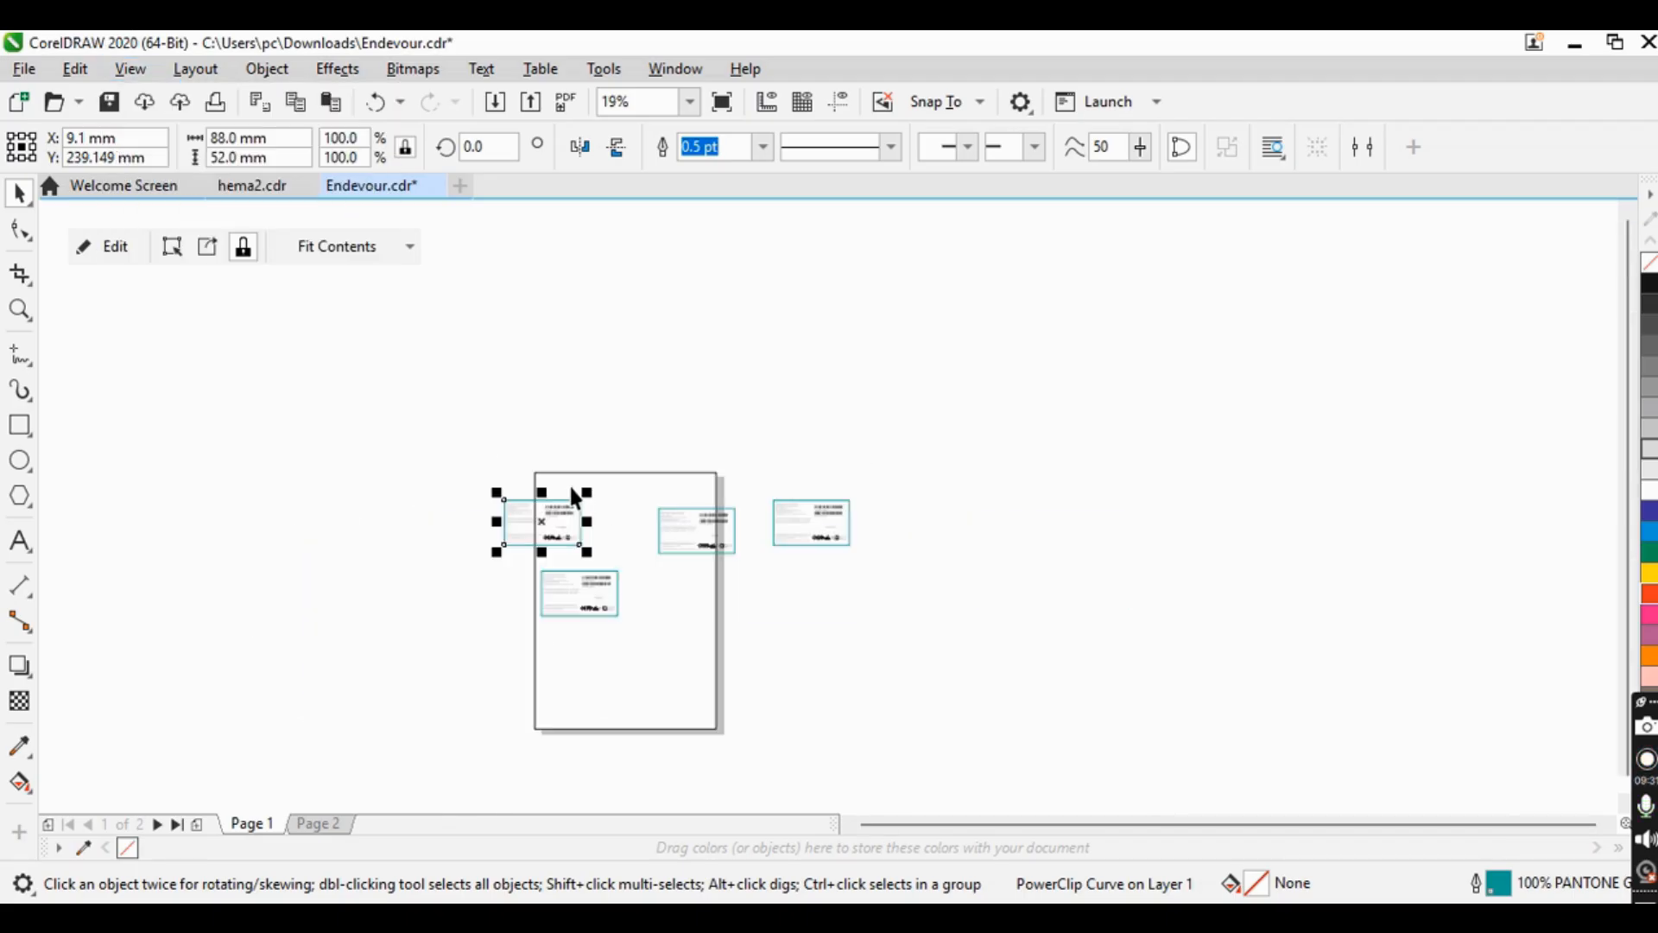
pyautogui.scroll(2, 568, 483)
pyautogui.scroll(2, 311, 378)
pyautogui.scroll(-2, 337, 432)
pyautogui.moveTo(178, 340); pyautogui.dragTo(1202, 630)
pyautogui.moveTo(454, 455); pyautogui.dragTo(541, 641)
pyautogui.click(1152, 508)
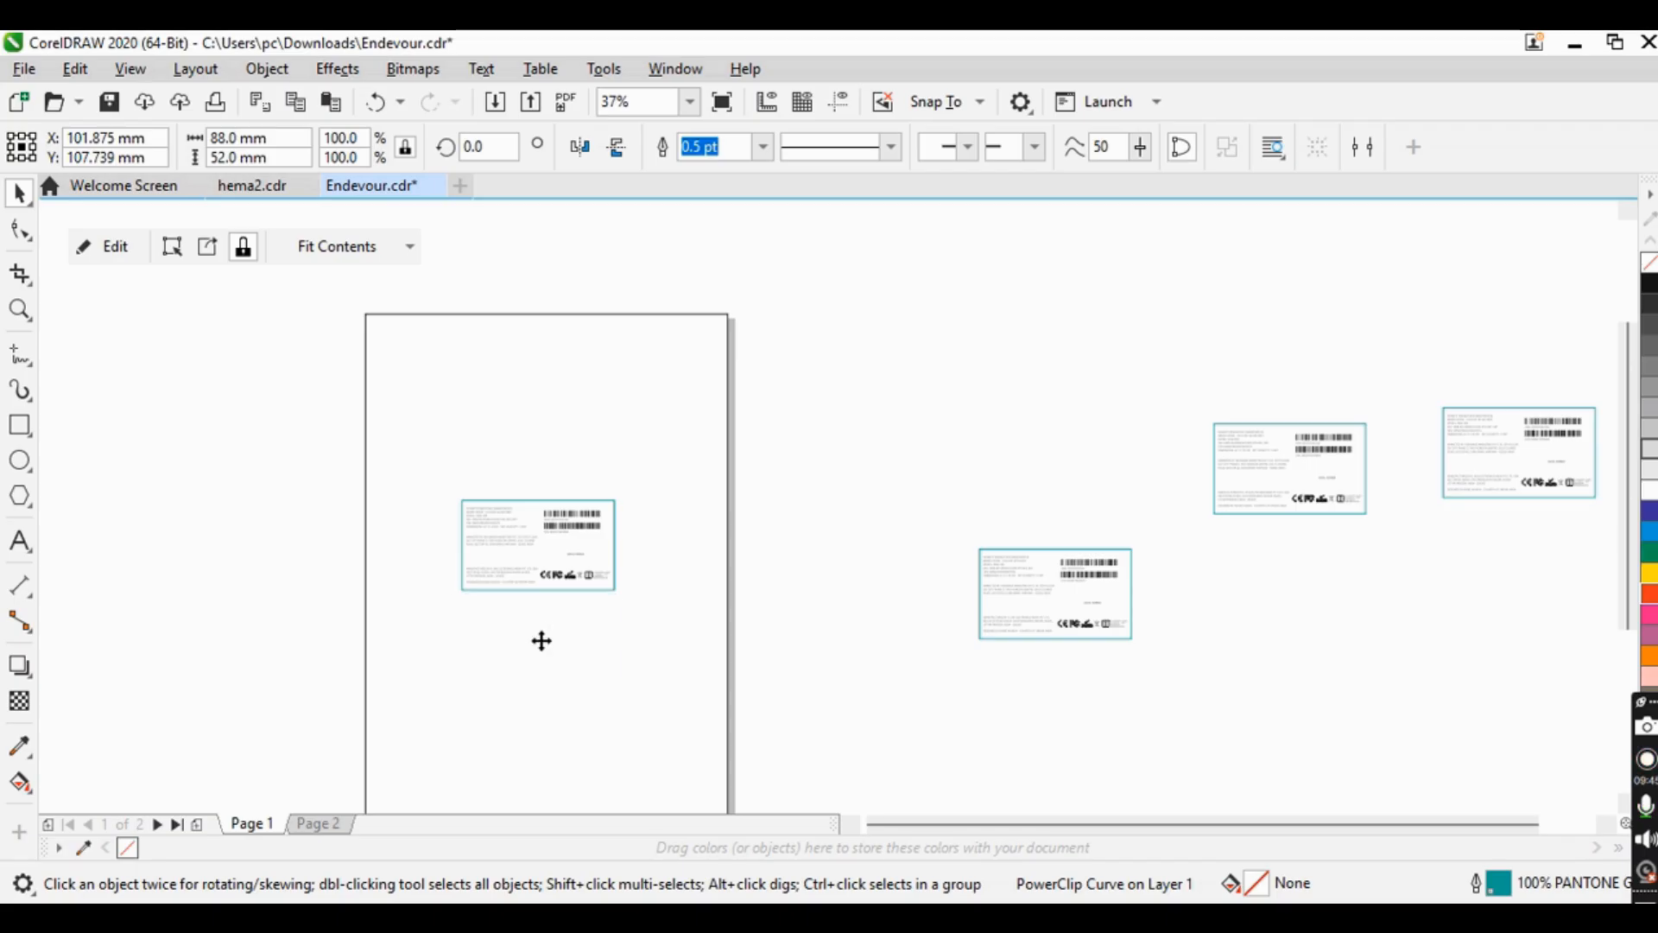
# - Draw a circle about 55.7 mm in diameter on the page above the remaining label
pyautogui.scroll(4, 484, 501)
pyautogui.press('z')
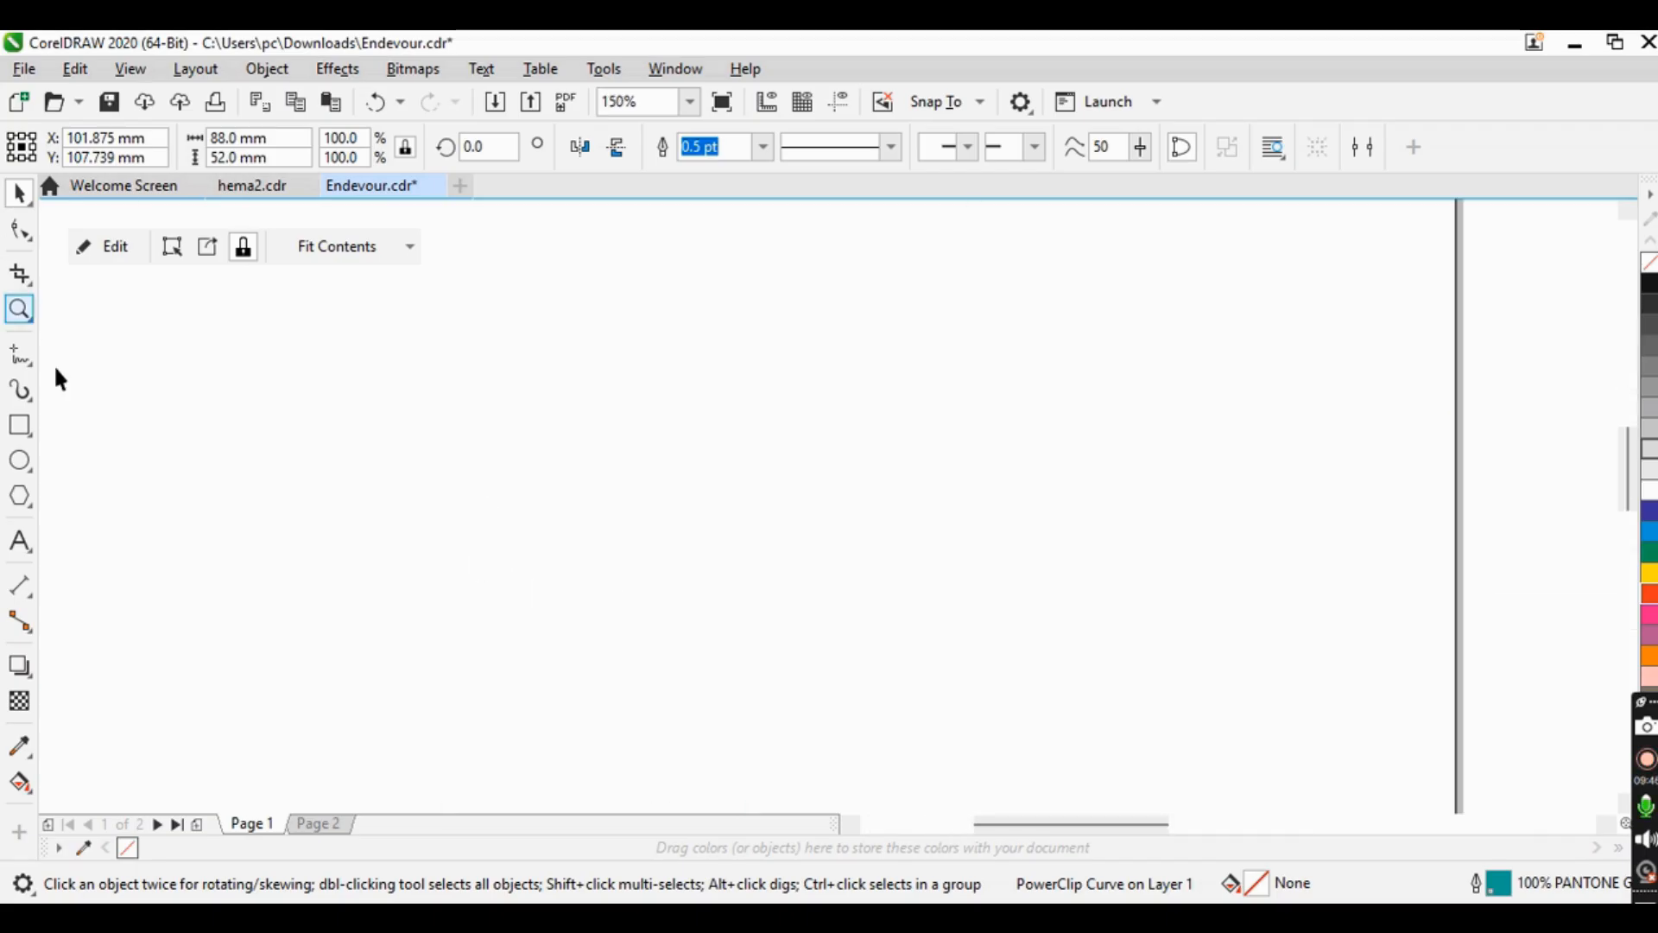
pyautogui.click(24, 428)
pyautogui.click(19, 460)
pyautogui.moveTo(507, 380); pyautogui.dragTo(896, 759)
pyautogui.scroll(-4, 667, 515)
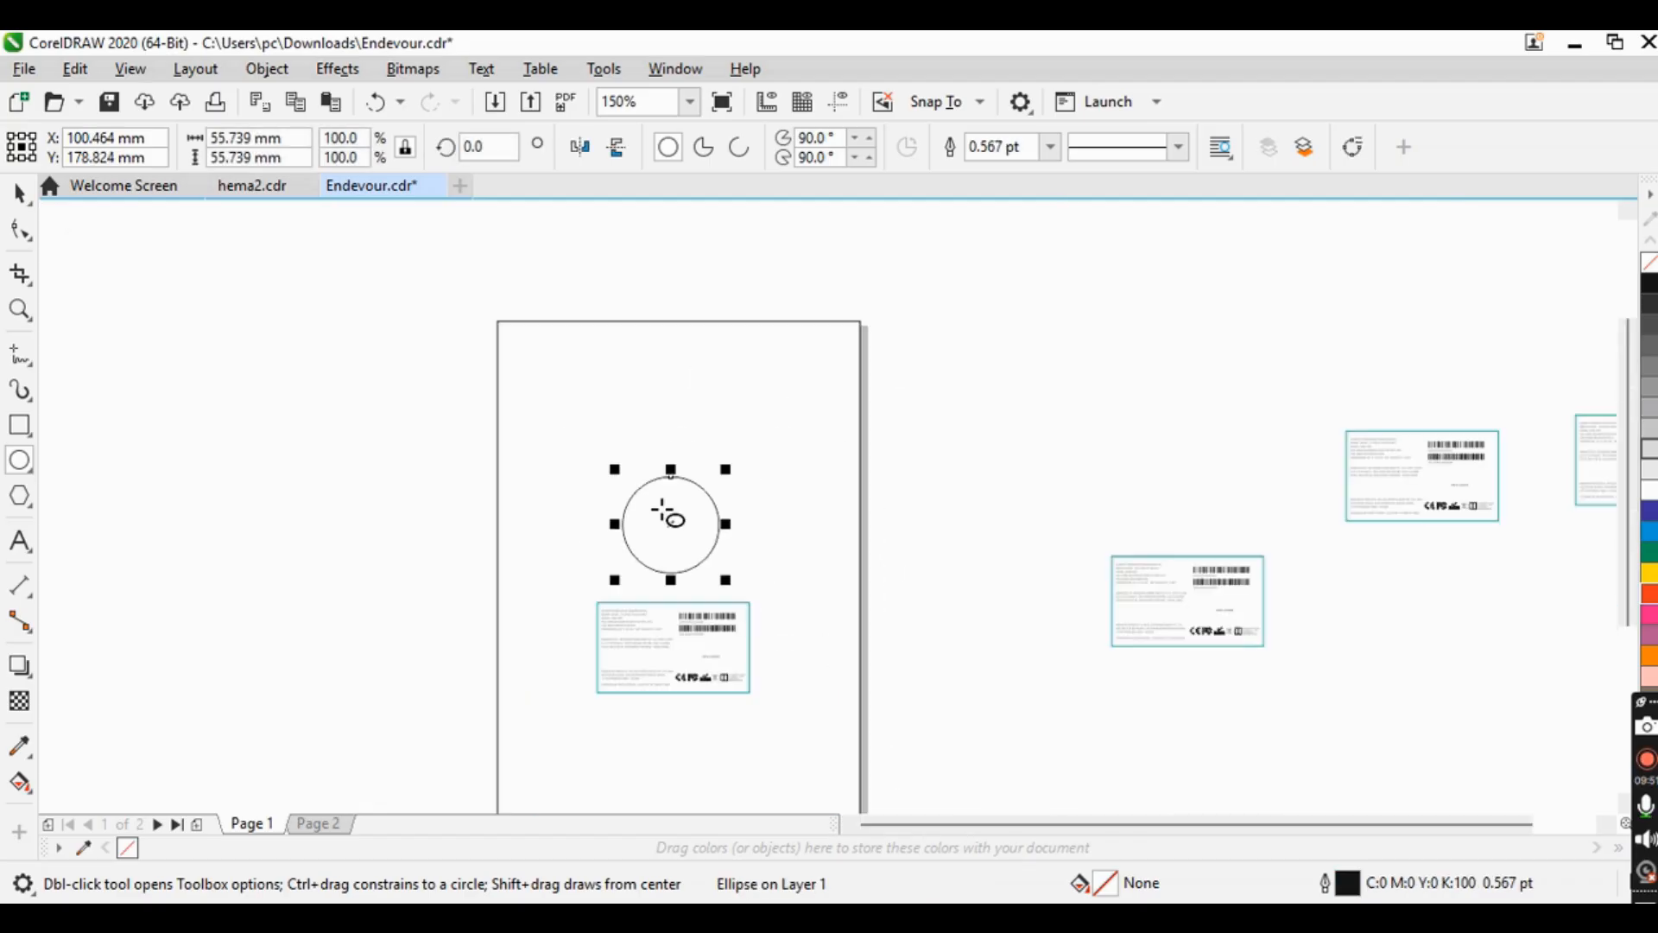
# - Draw a rectangle about 100.9 × 53.6 mm overlapping the circle's upper right
pyautogui.click(21, 425)
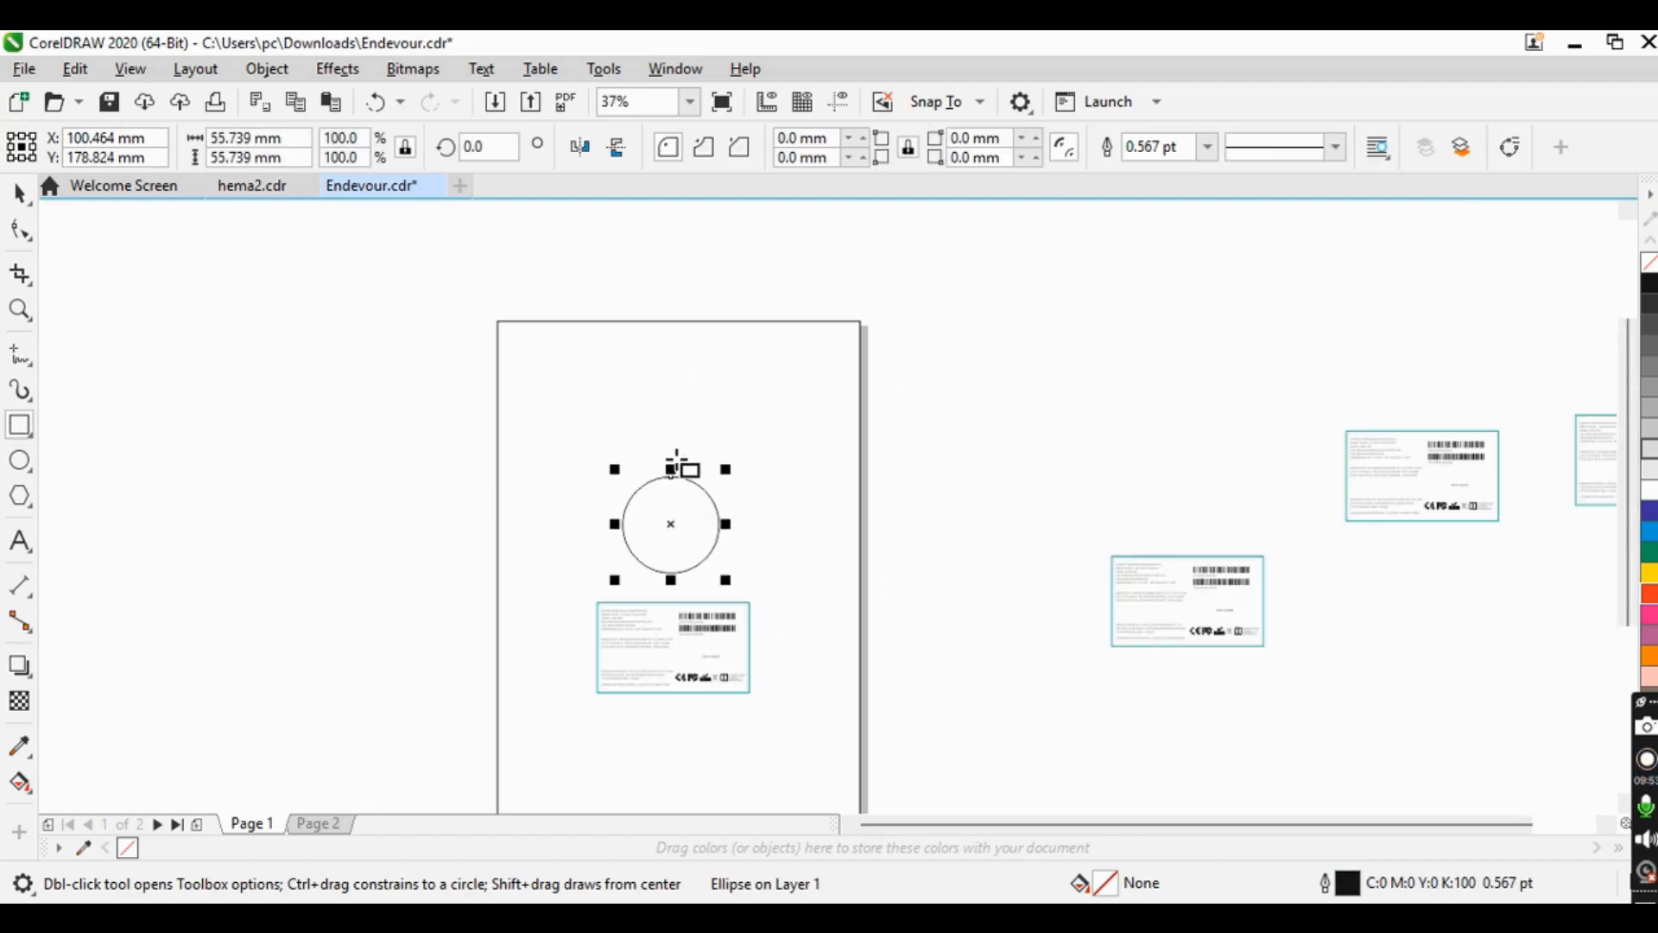
pyautogui.moveTo(658, 442); pyautogui.dragTo(834, 538)
pyautogui.click(19, 192)
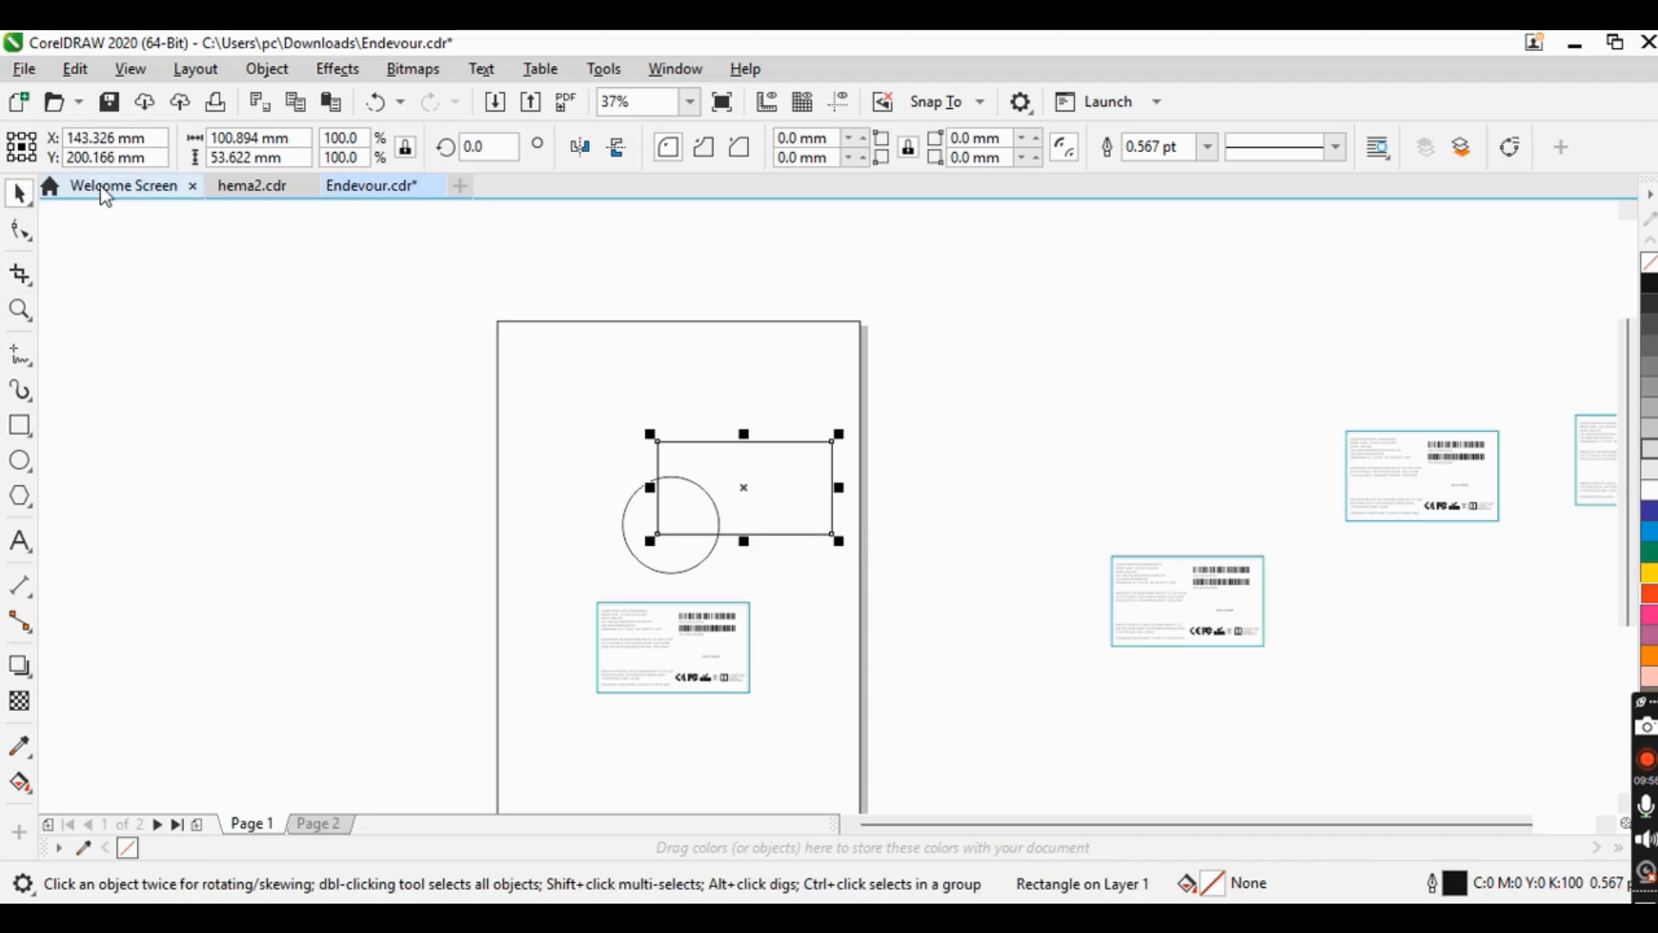
# - Move the circle by its centre to the rectangle's lower-left corner and on to its lower-right corner, using the dynamic guides
pyautogui.click(132, 69)
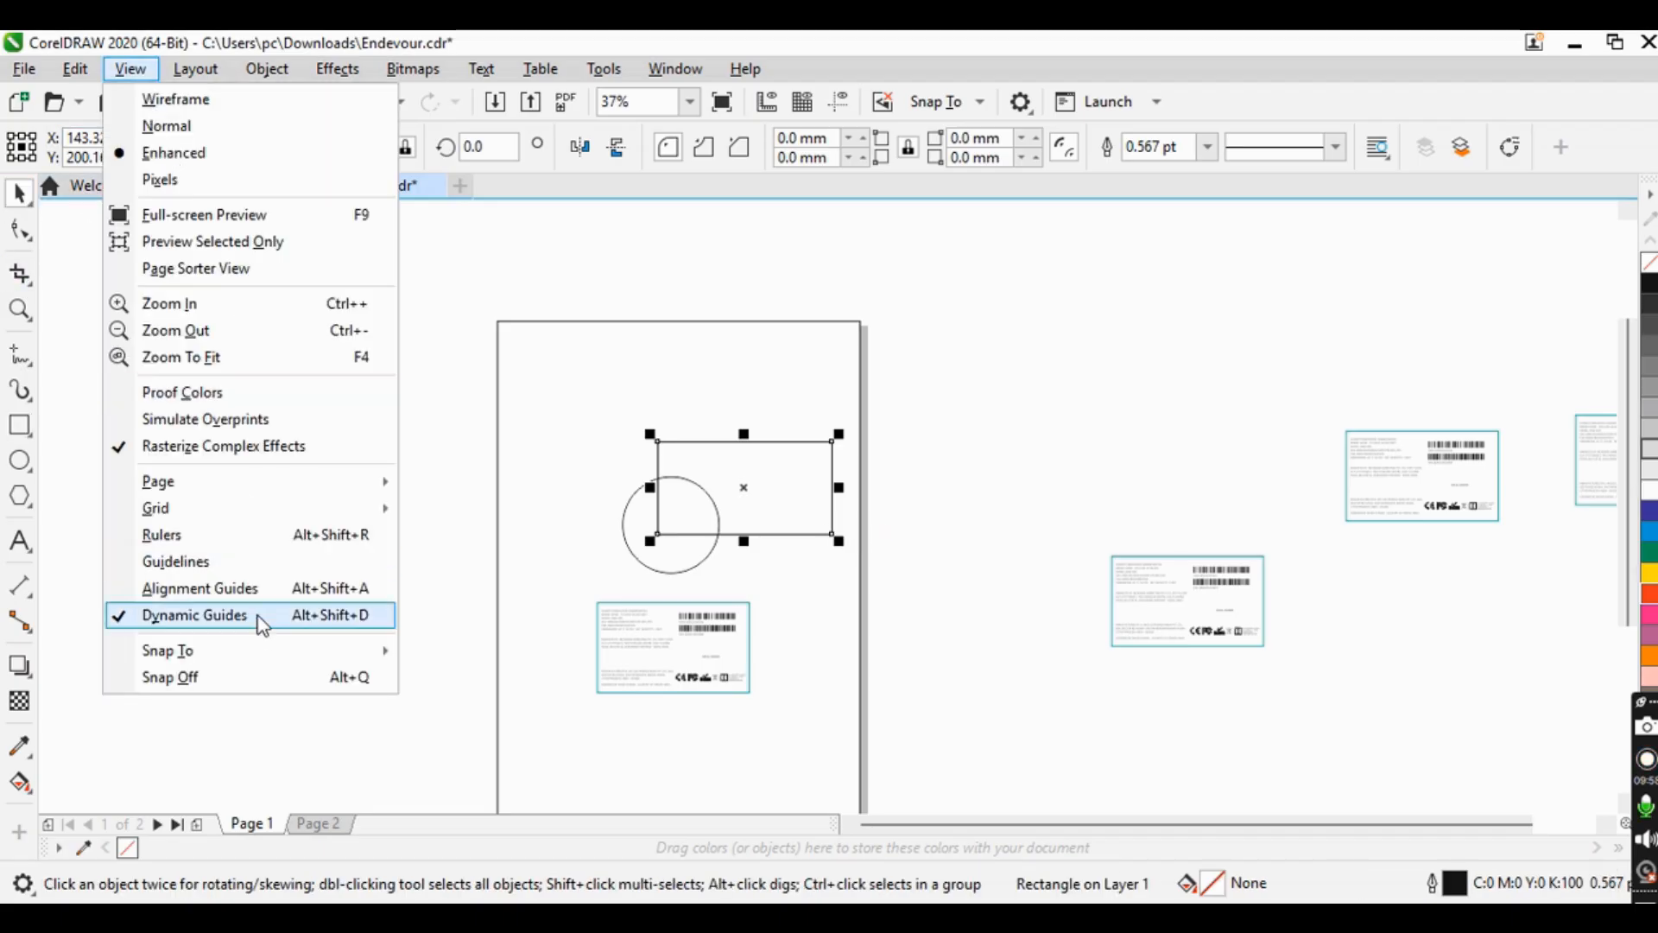
pyautogui.click(522, 381)
pyautogui.scroll(2, 648, 556)
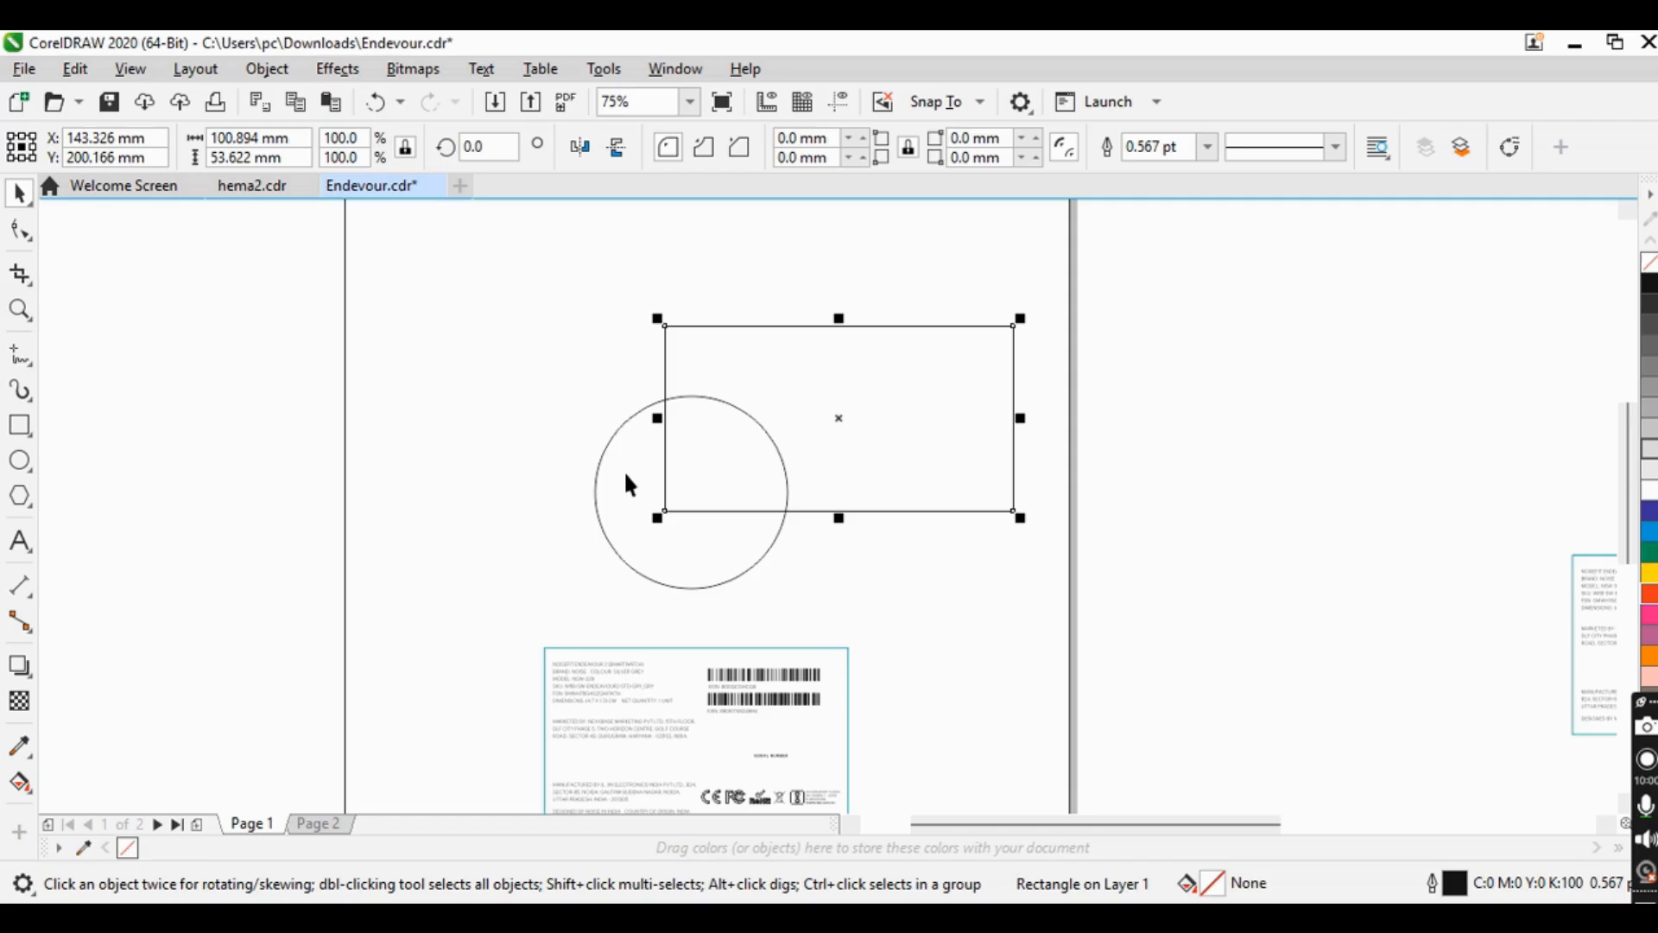
pyautogui.click(626, 477)
pyautogui.moveTo(696, 485); pyautogui.dragTo(660, 518)
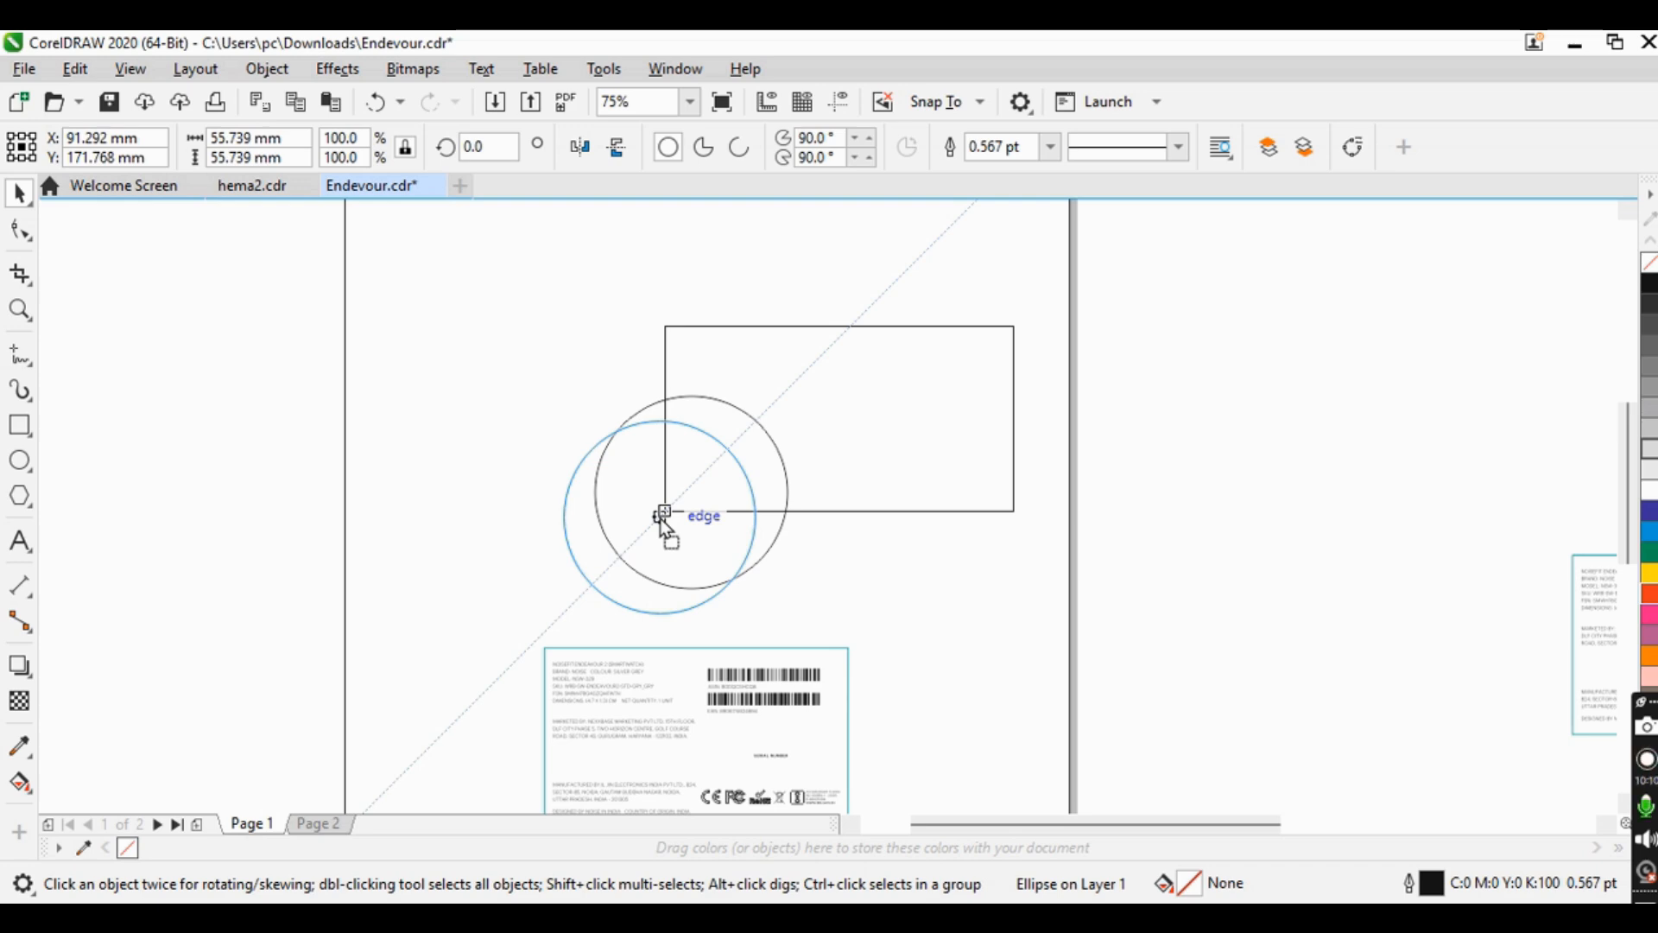
pyautogui.moveTo(660, 519); pyautogui.dragTo(1011, 510)
pyautogui.click(739, 480)
# - Turn off the dynamic guides with nothing selected
pyautogui.scroll(-5, 740, 480)
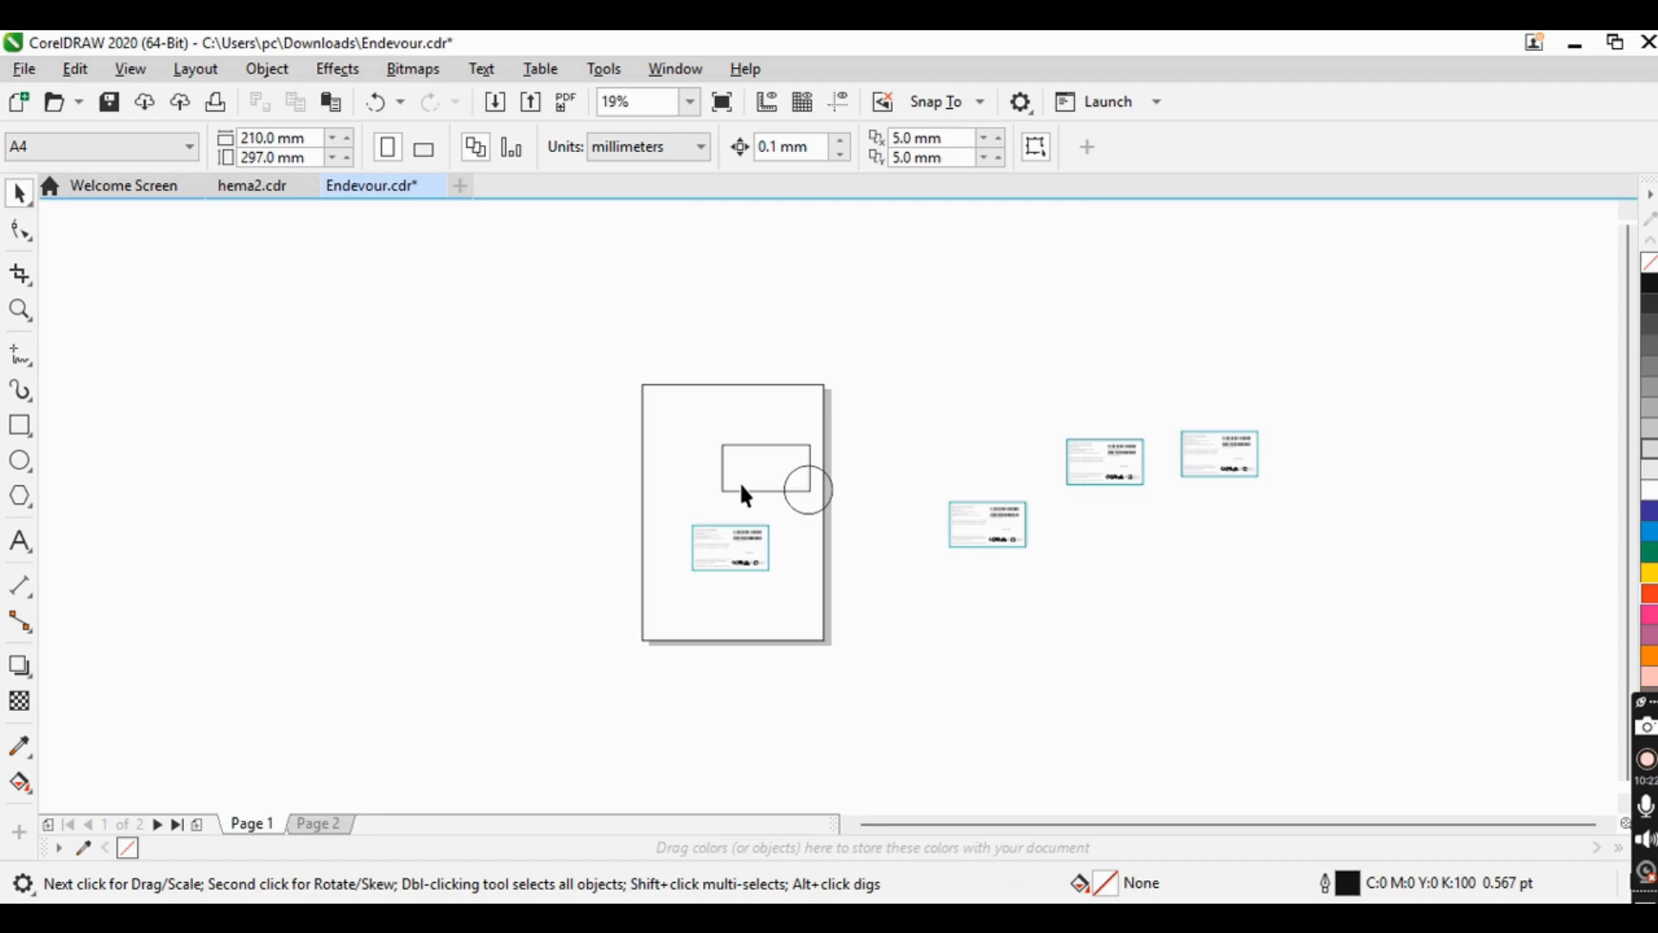
pyautogui.scroll(5, 703, 440)
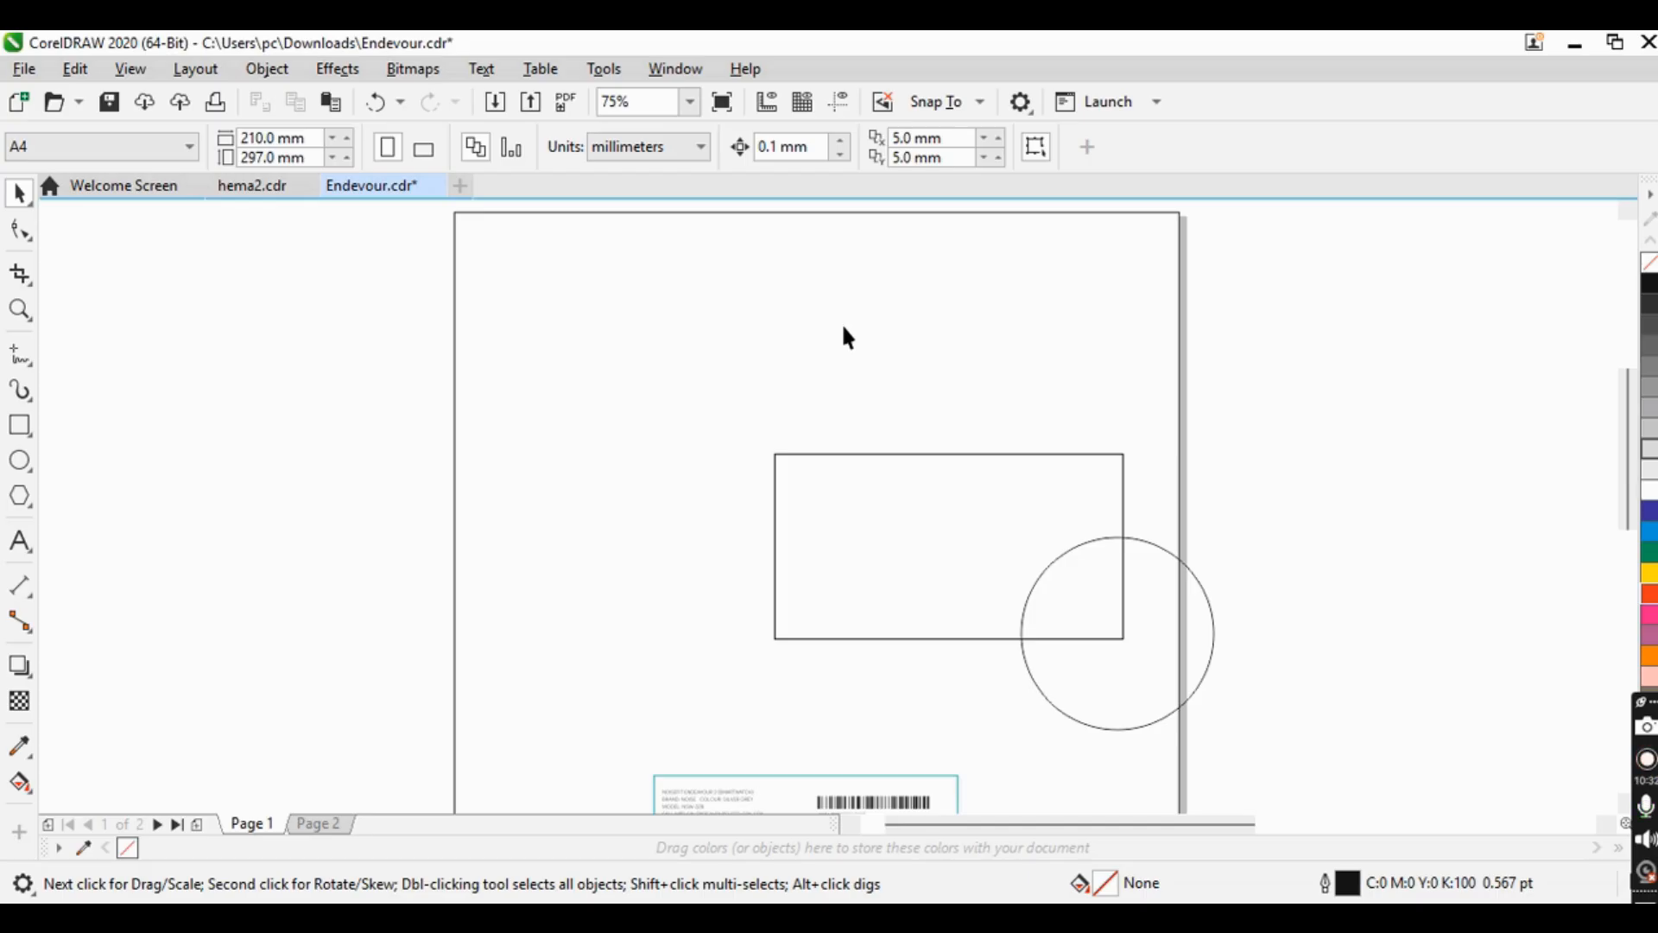
pyautogui.click(844, 326)
pyautogui.click(434, 213)
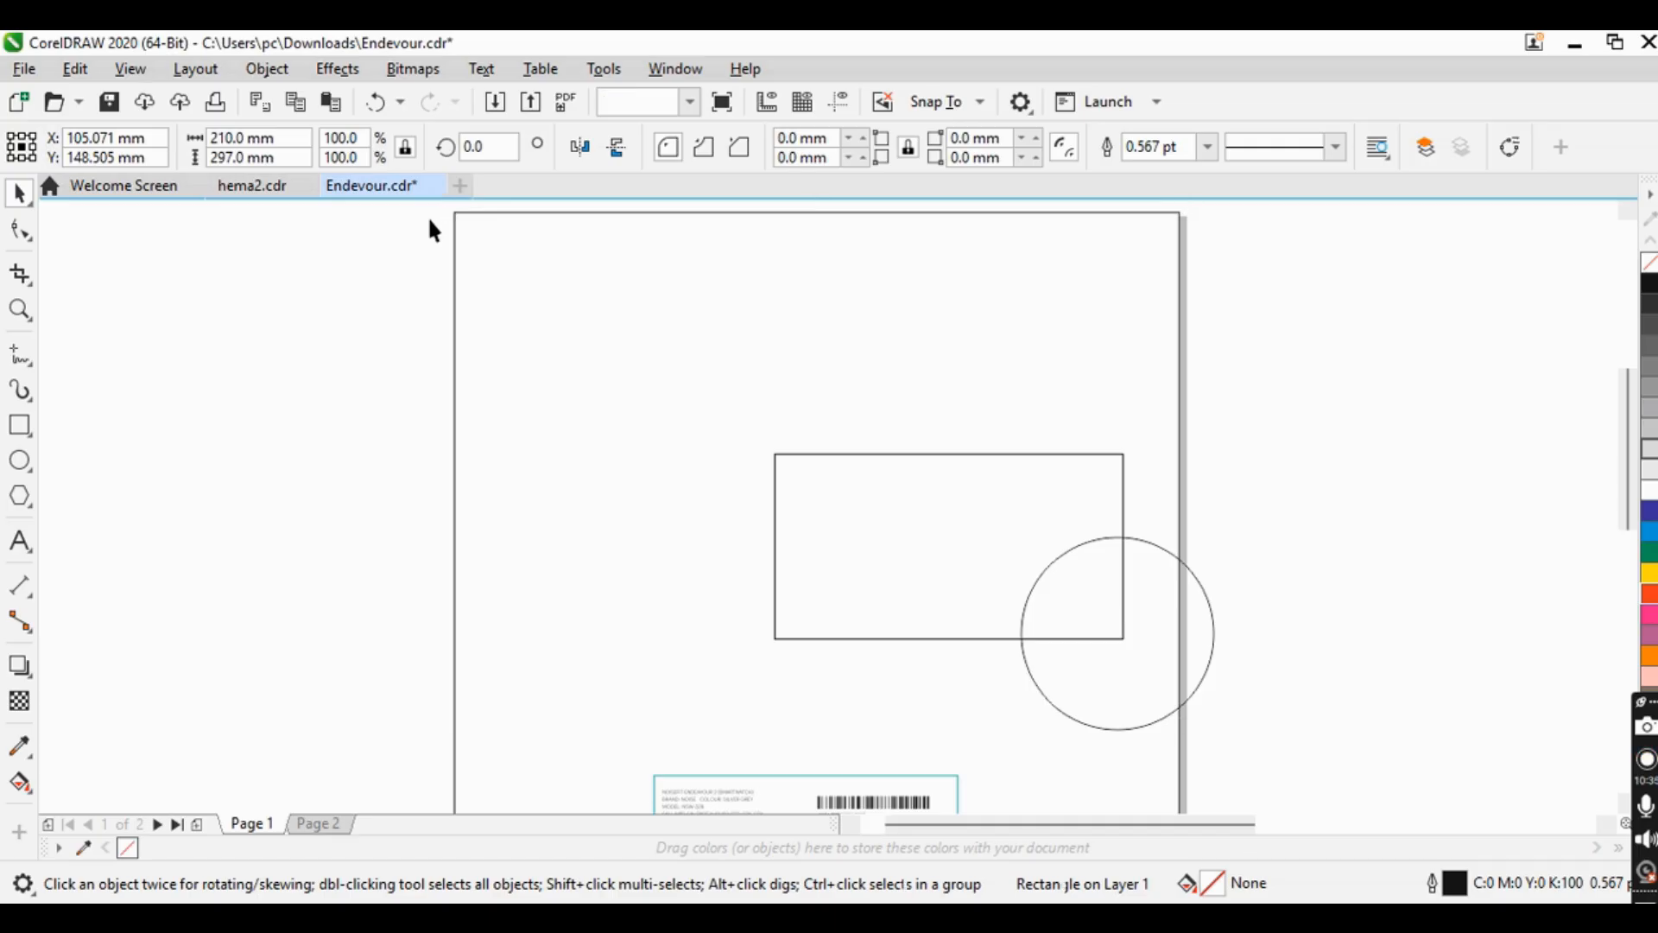
pyautogui.click(132, 71)
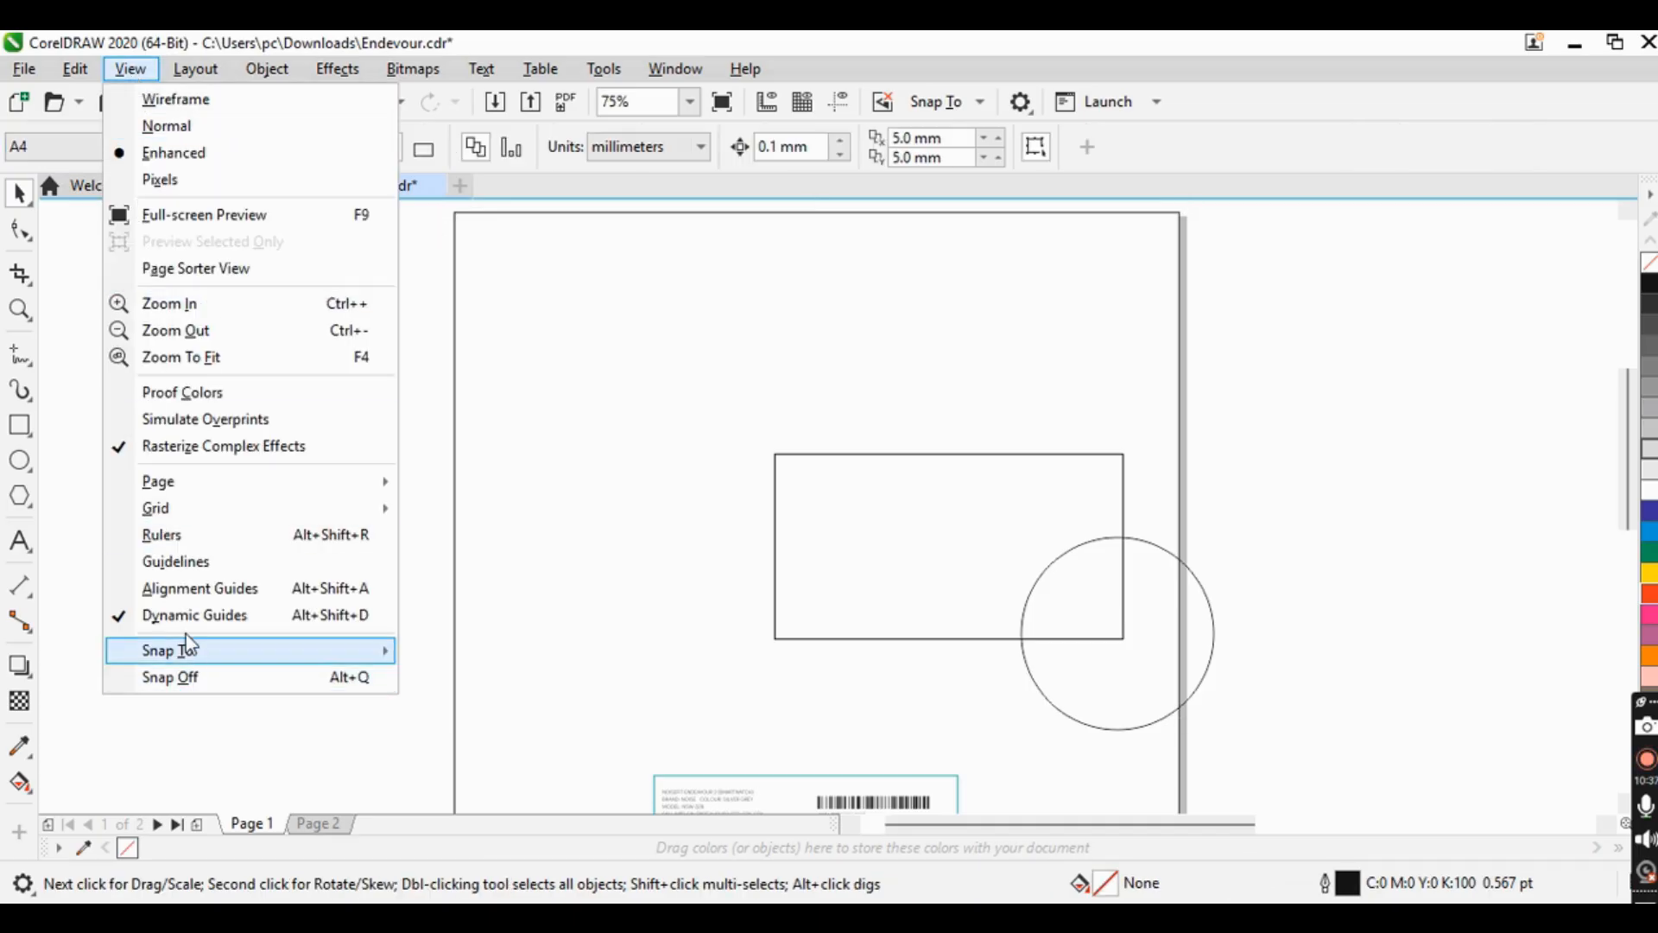
pyautogui.click(173, 614)
# - Turn on snapping to the document grid
pyautogui.click(147, 74)
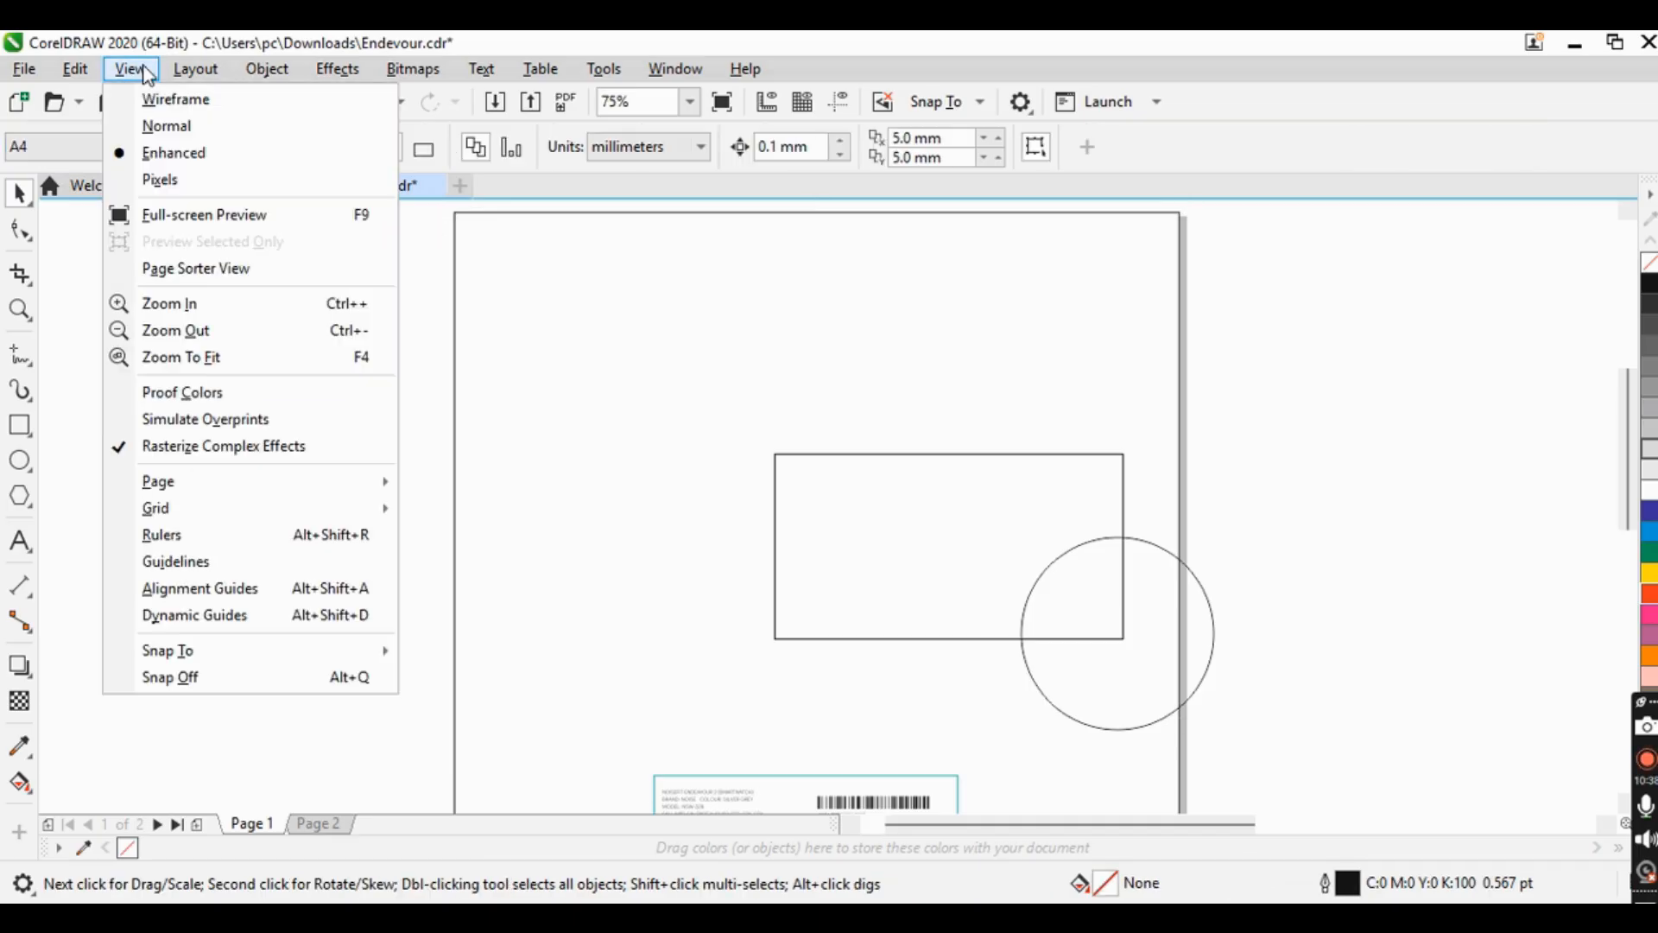
pyautogui.moveTo(206, 649)
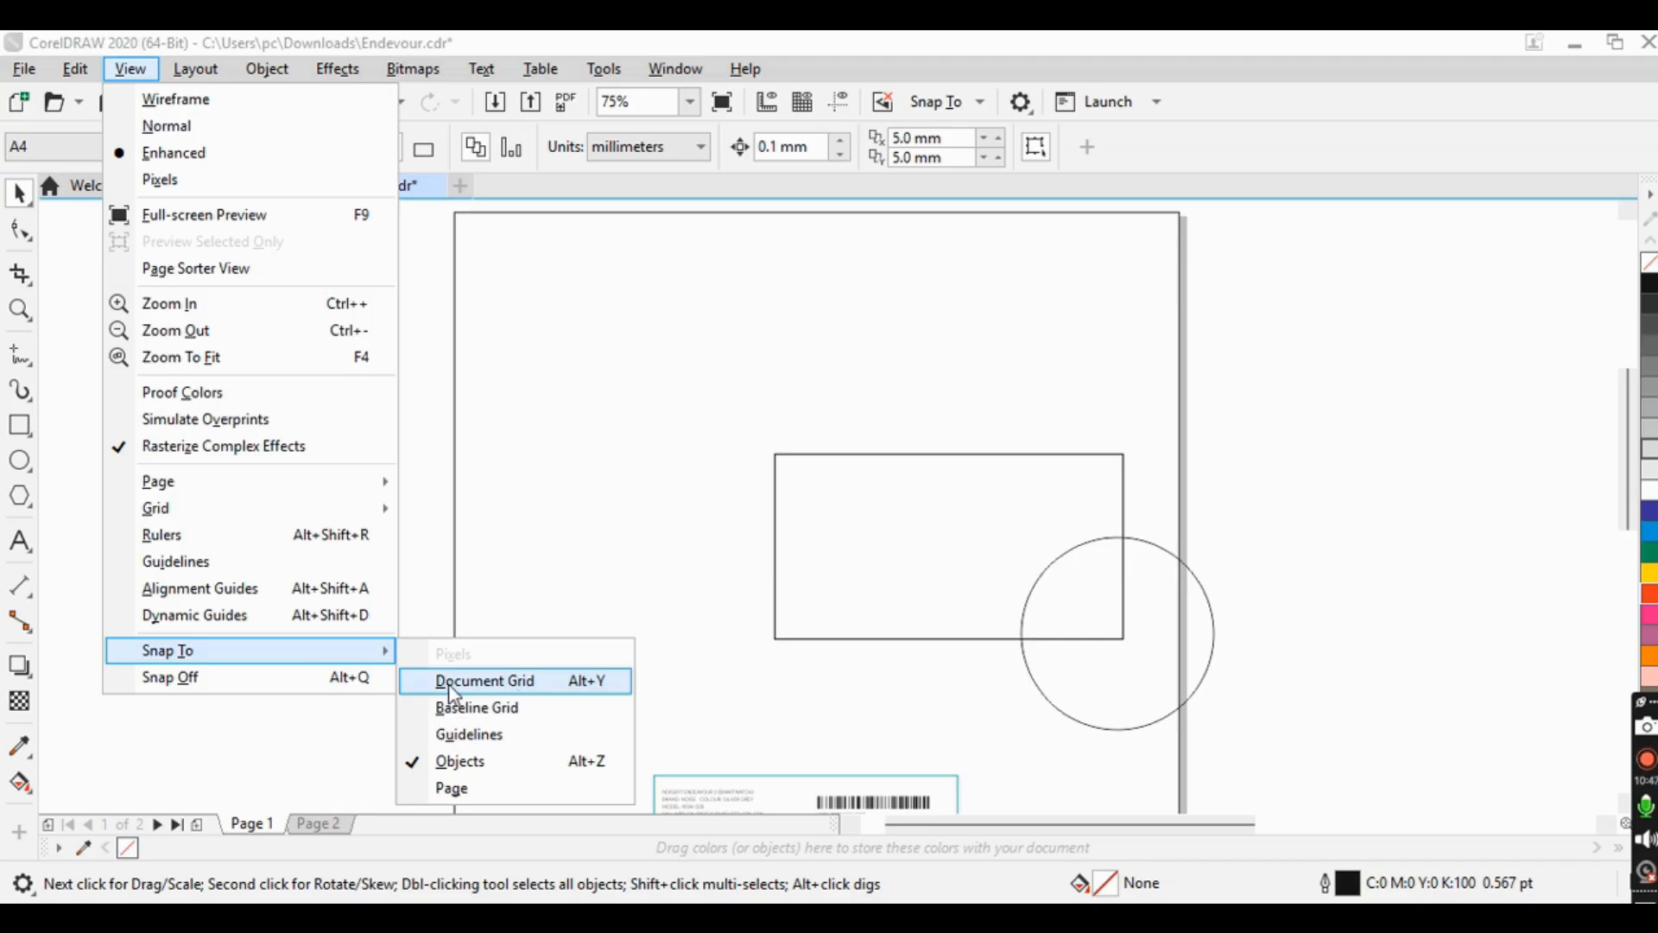
pyautogui.click(514, 682)
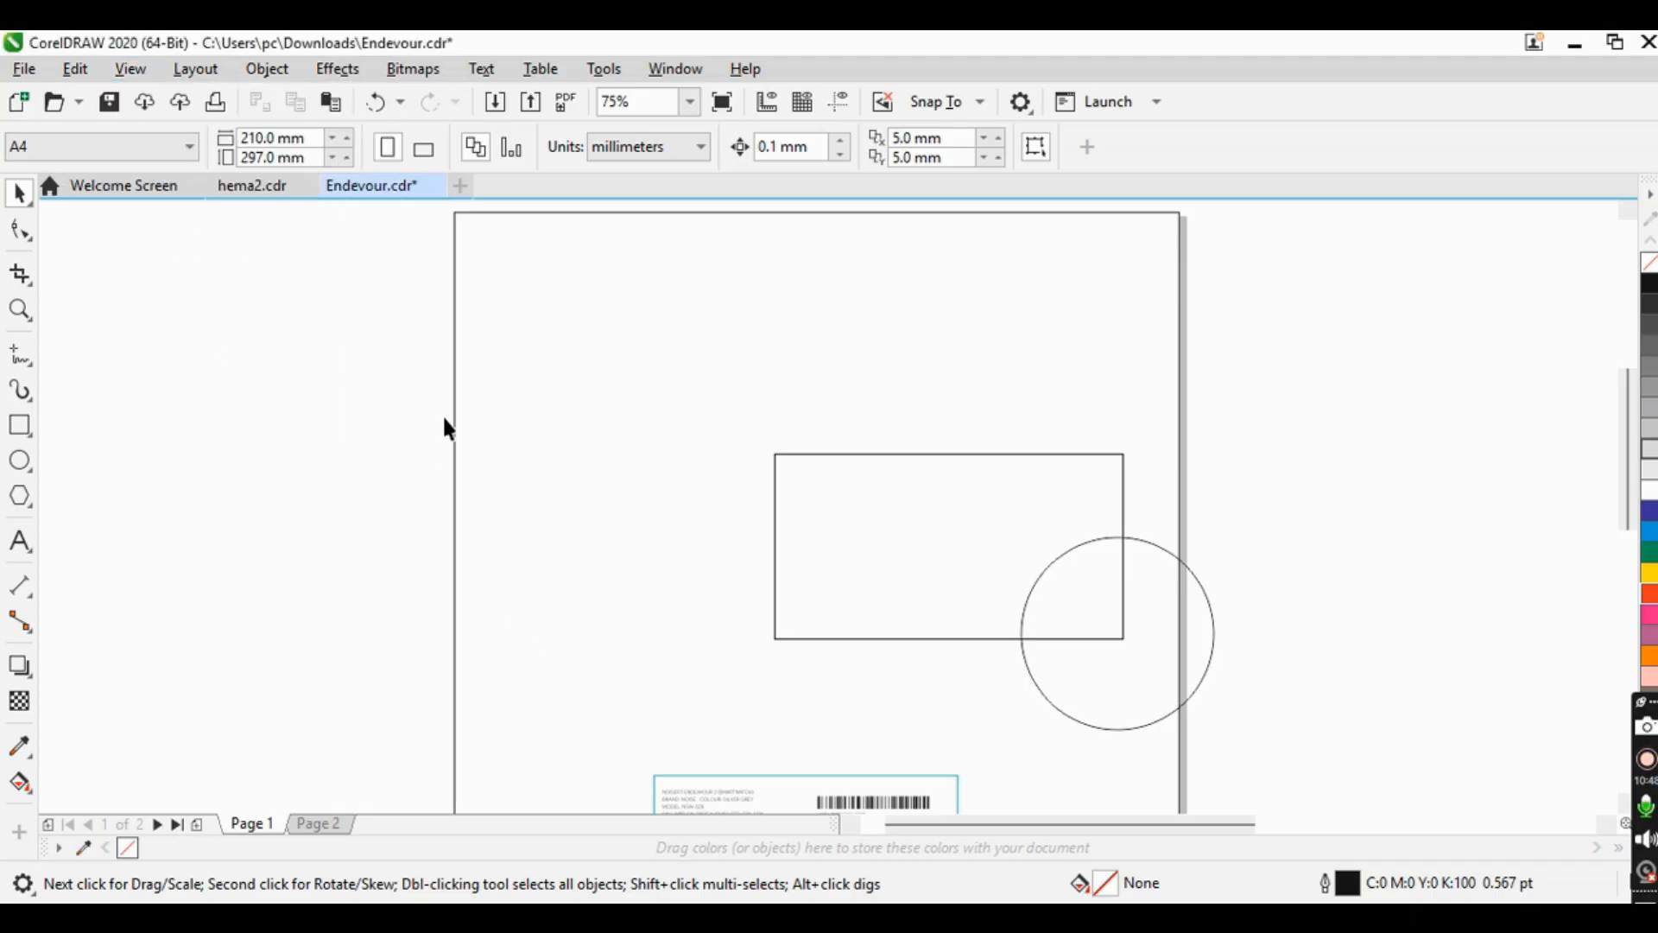
pyautogui.scroll(-4, 657, 474)
pyautogui.scroll(2, 682, 509)
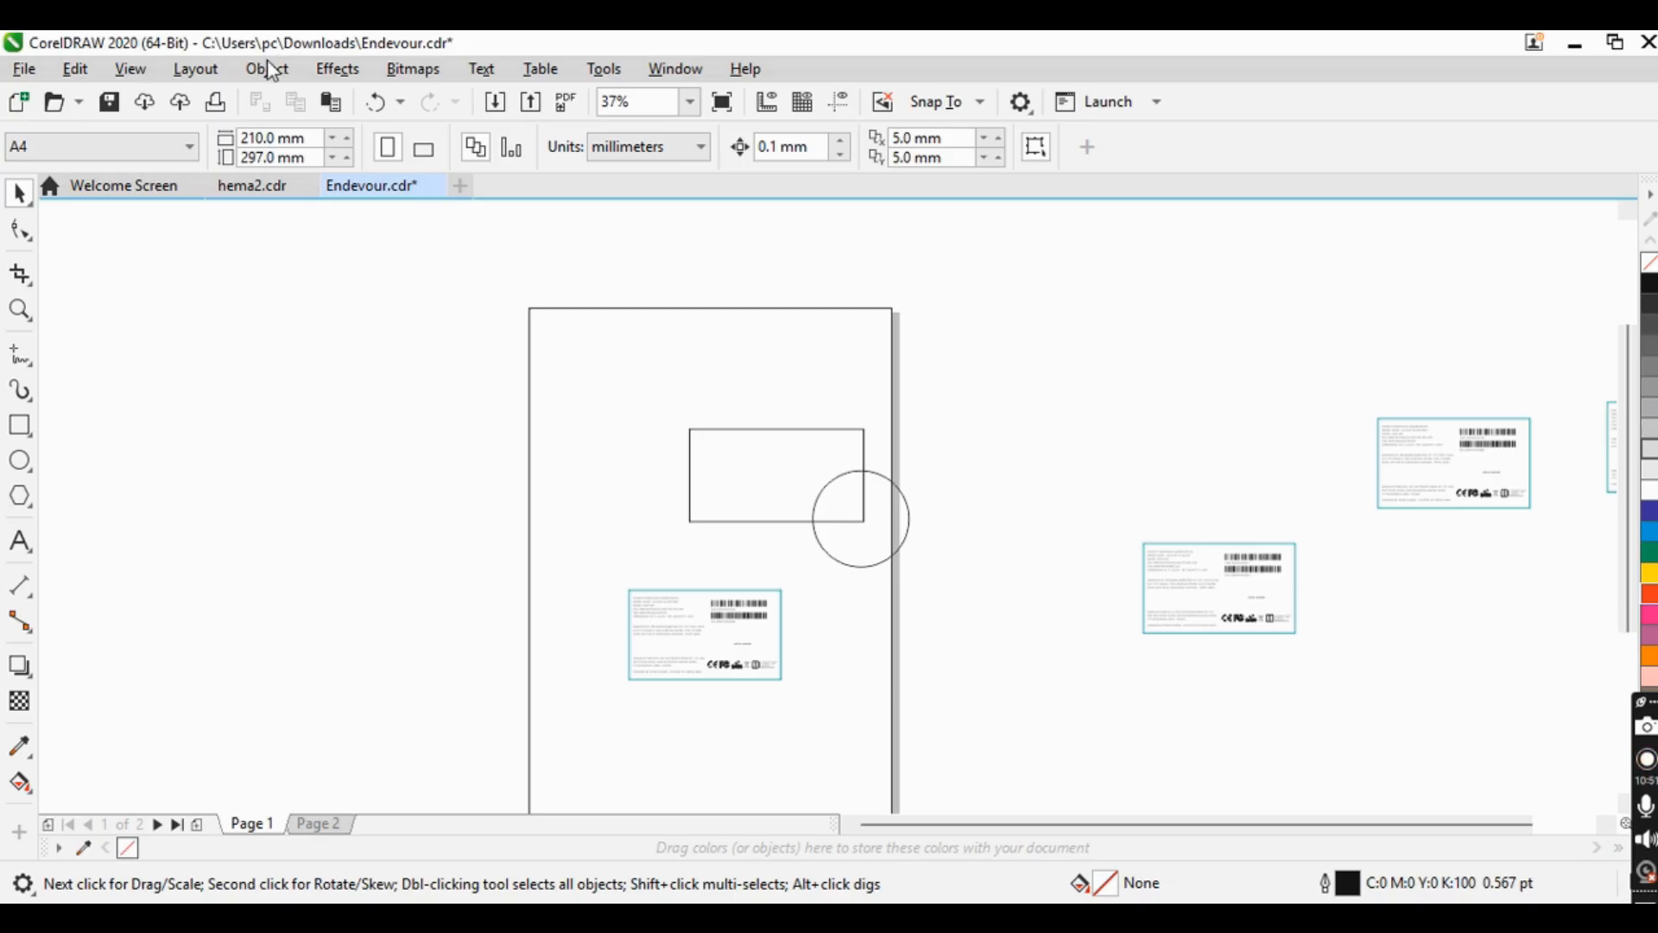
# - Turn snapping to the baseline grid on and back off
pyautogui.click(130, 69)
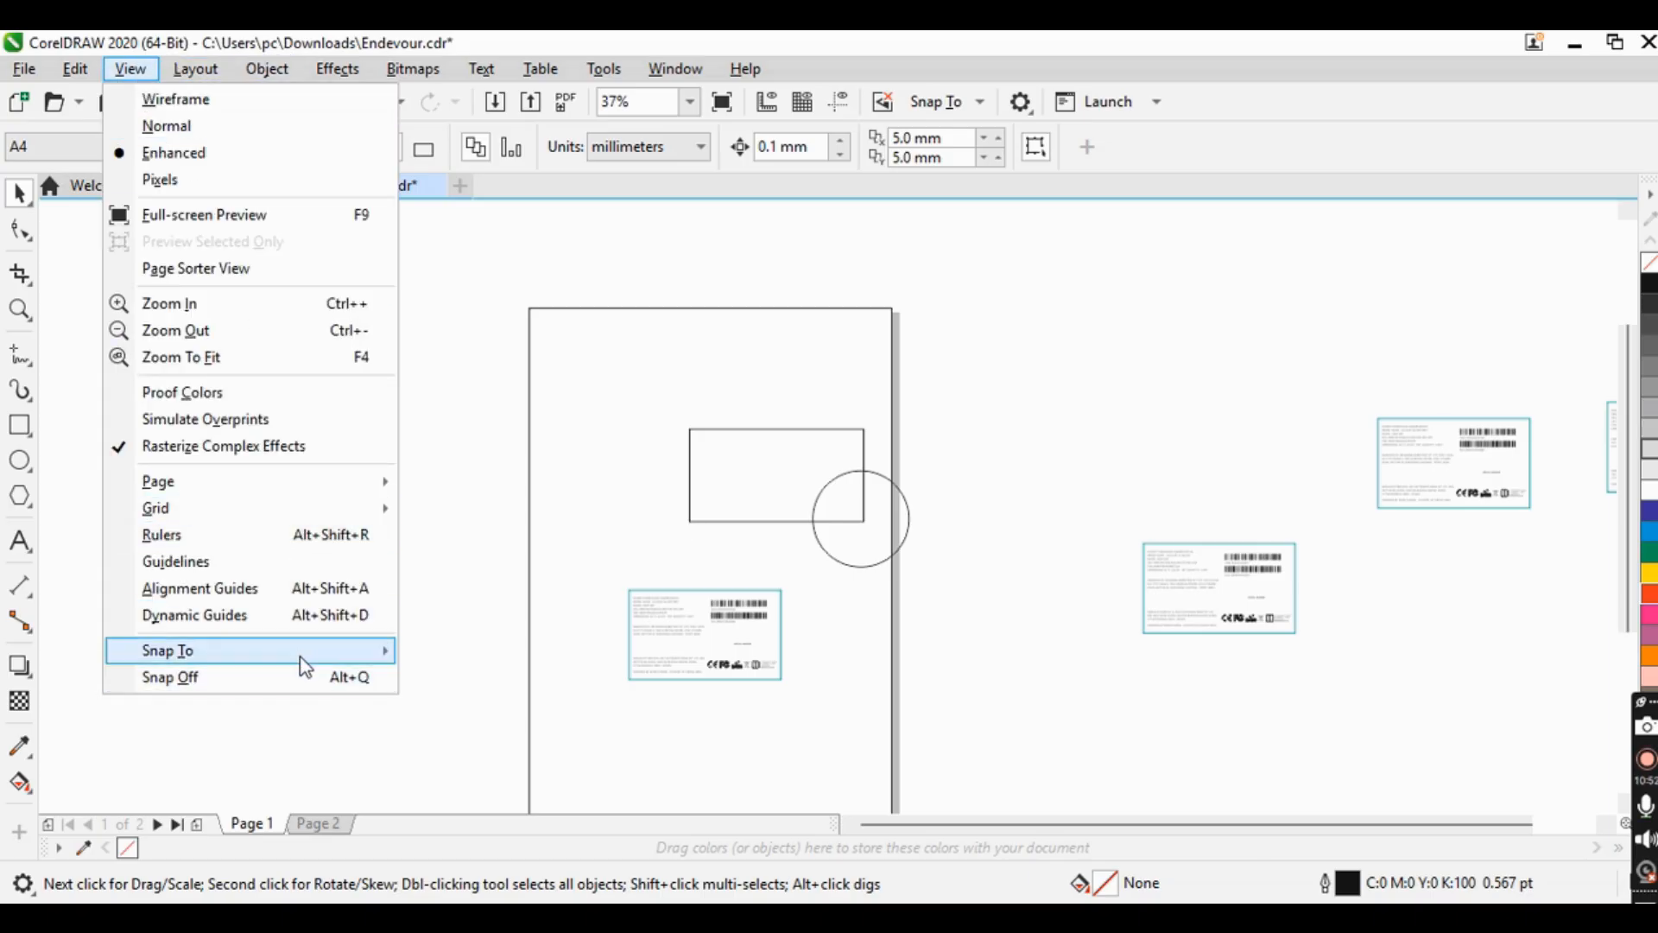
pyautogui.moveTo(304, 666)
pyautogui.click(472, 704)
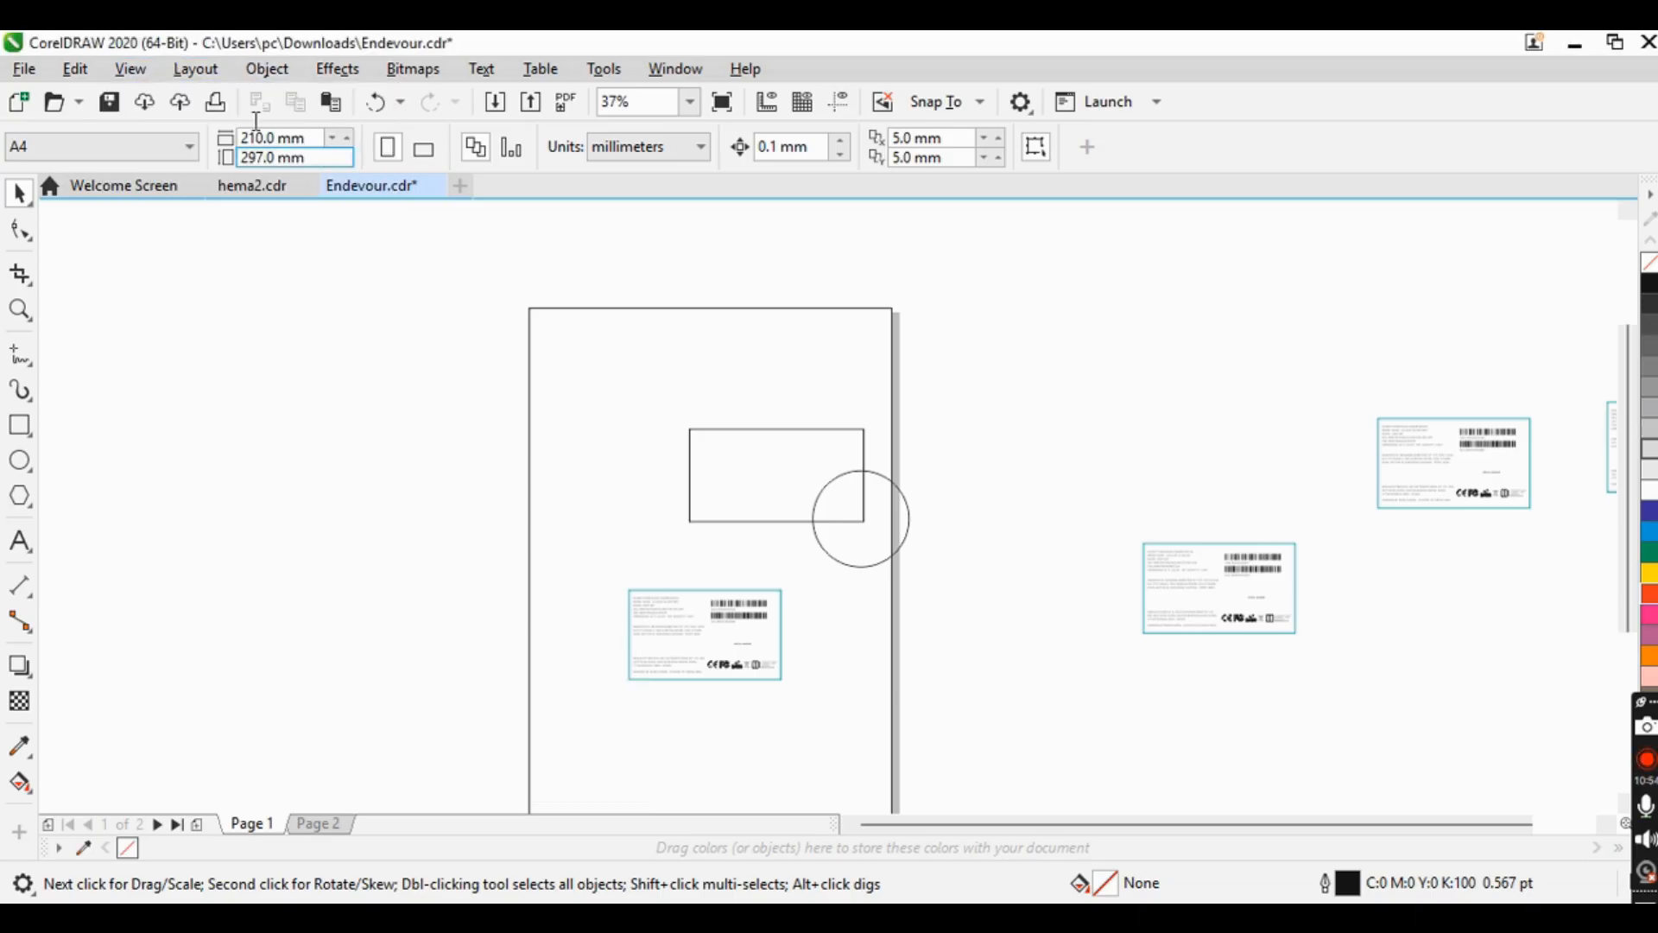
pyautogui.click(131, 70)
pyautogui.moveTo(344, 661)
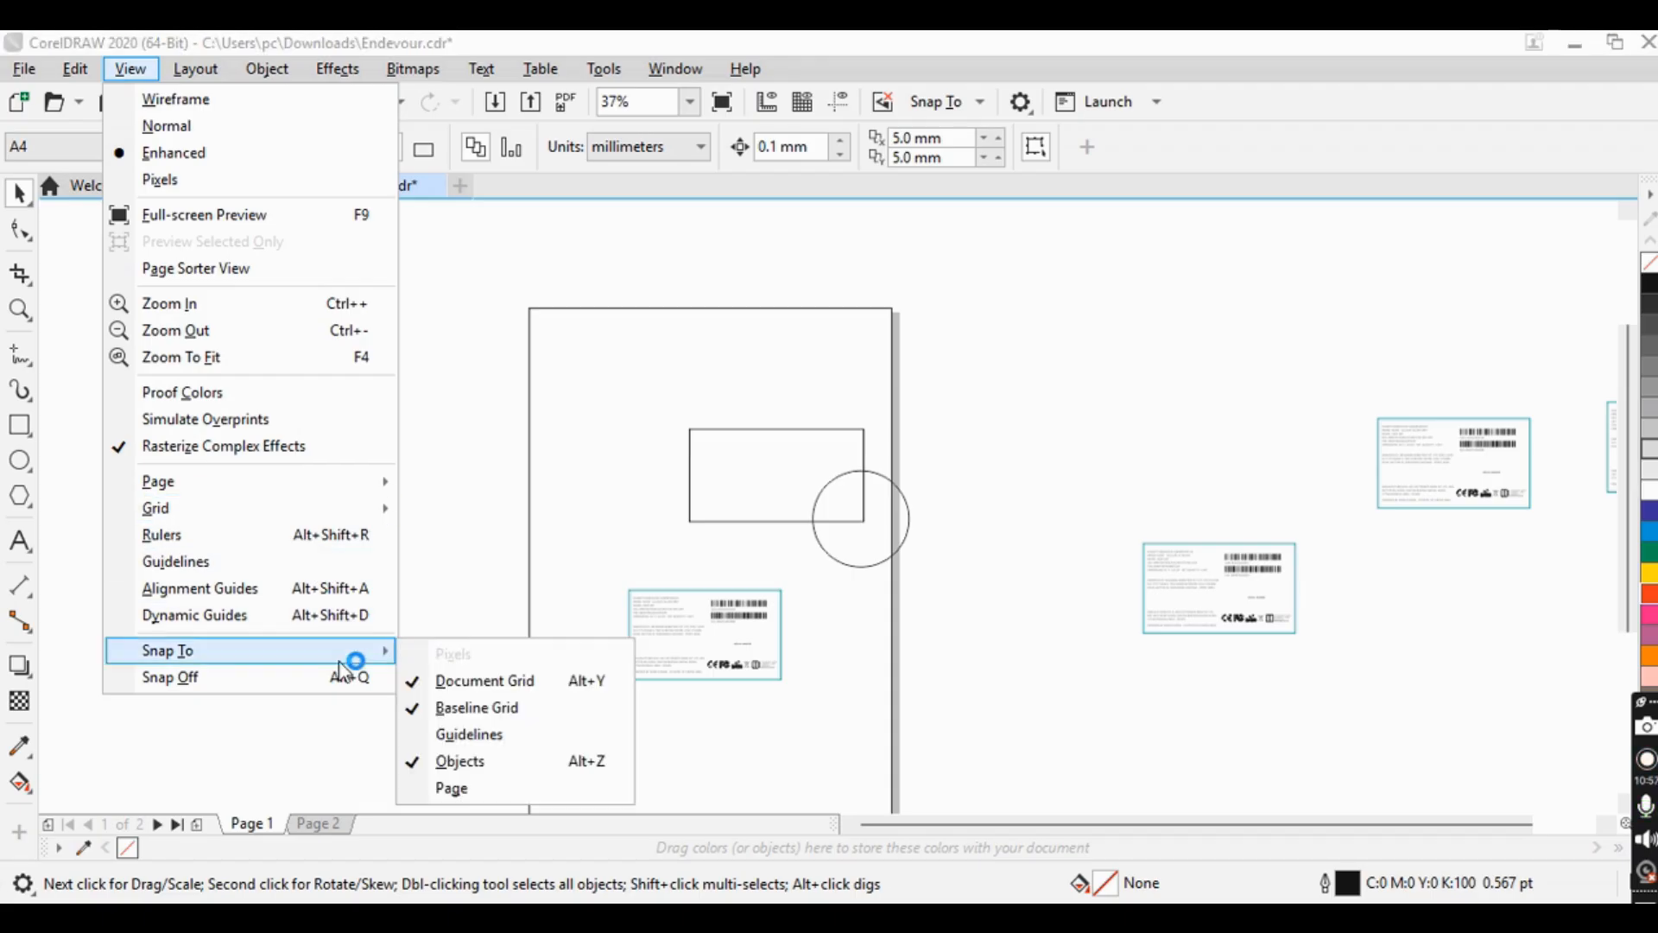
pyautogui.click(514, 708)
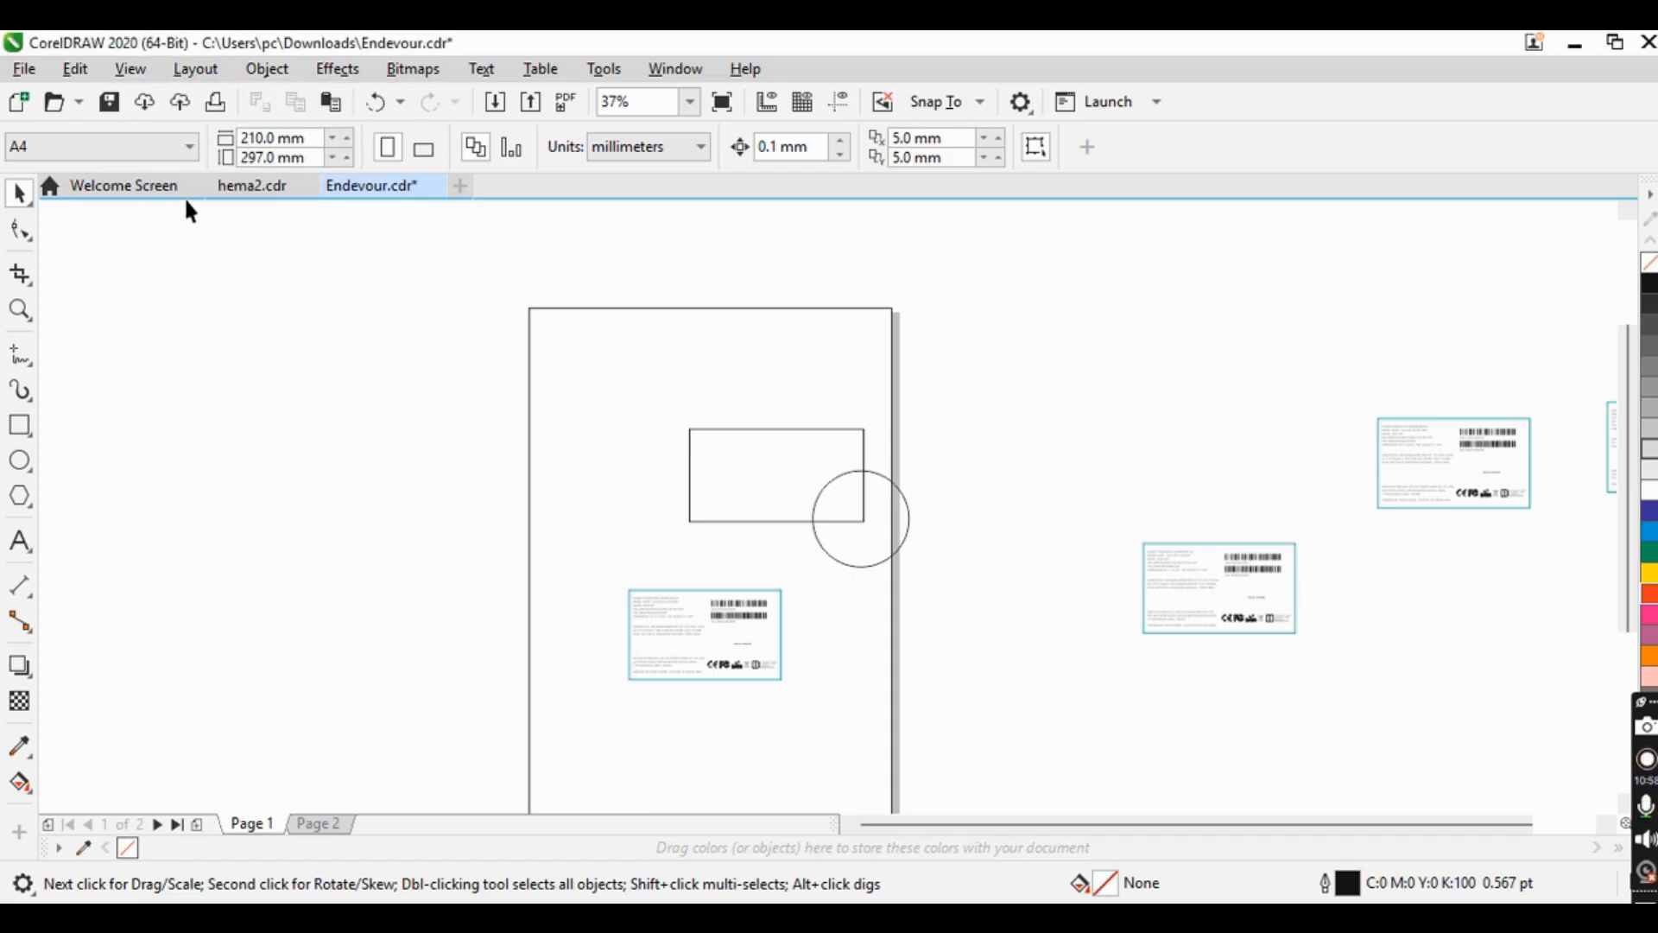
# - Turn off snapping to the document grid and to the baseline grid
pyautogui.click(131, 70)
pyautogui.moveTo(250, 665)
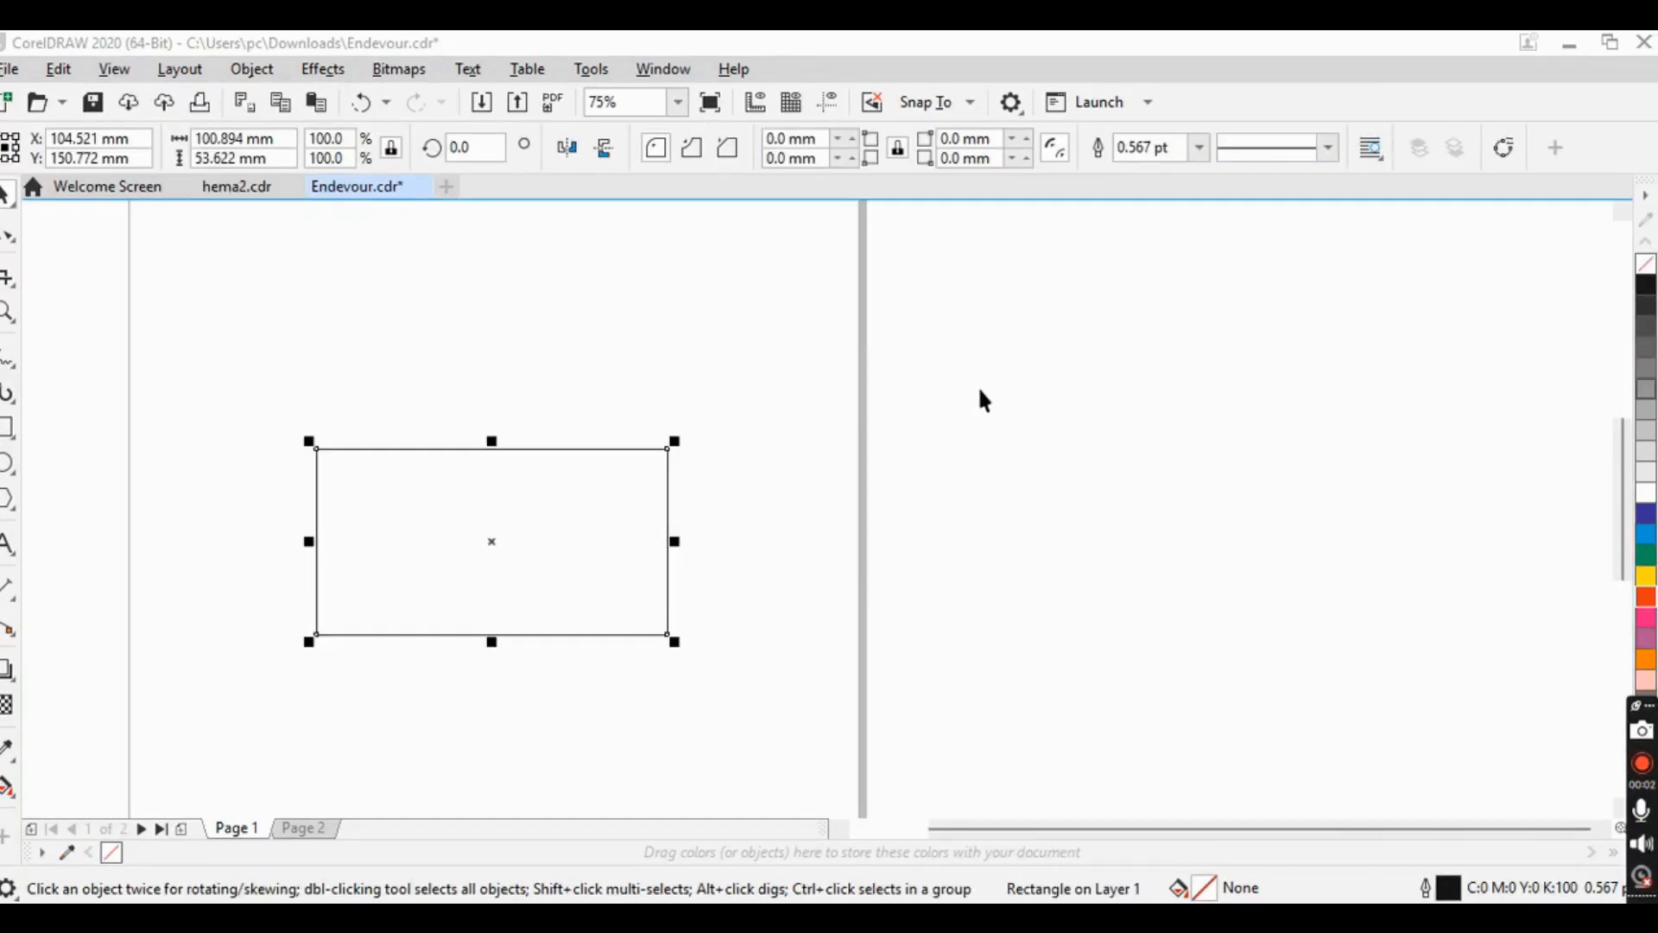
pyautogui.click(114, 69)
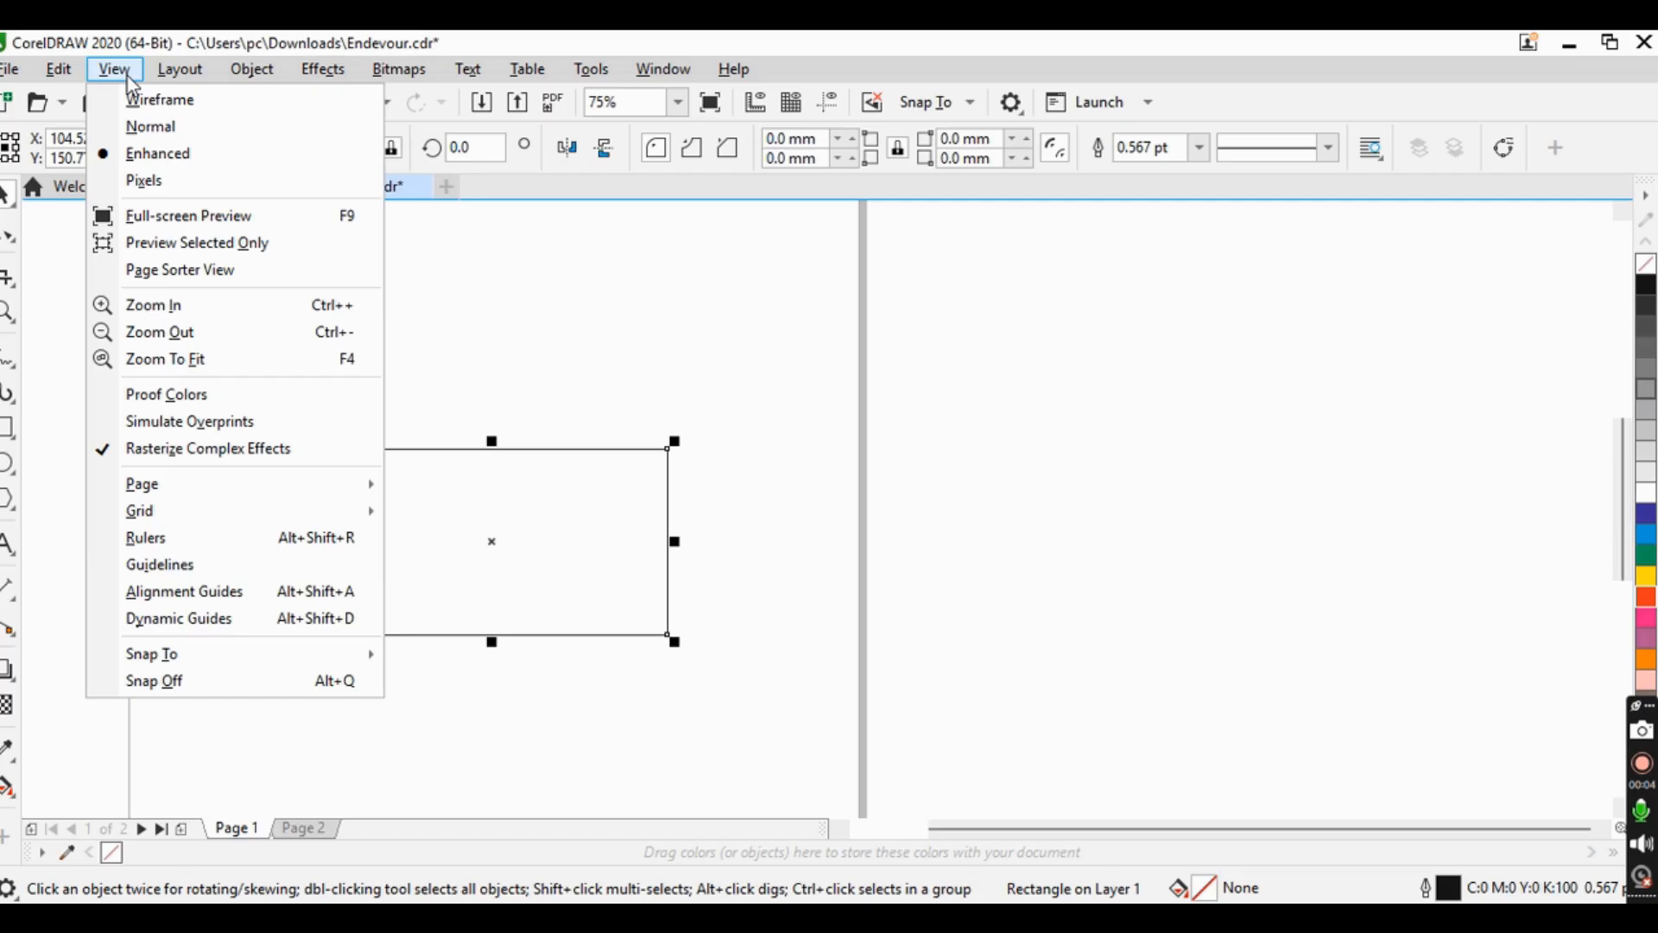
pyautogui.moveTo(285, 663)
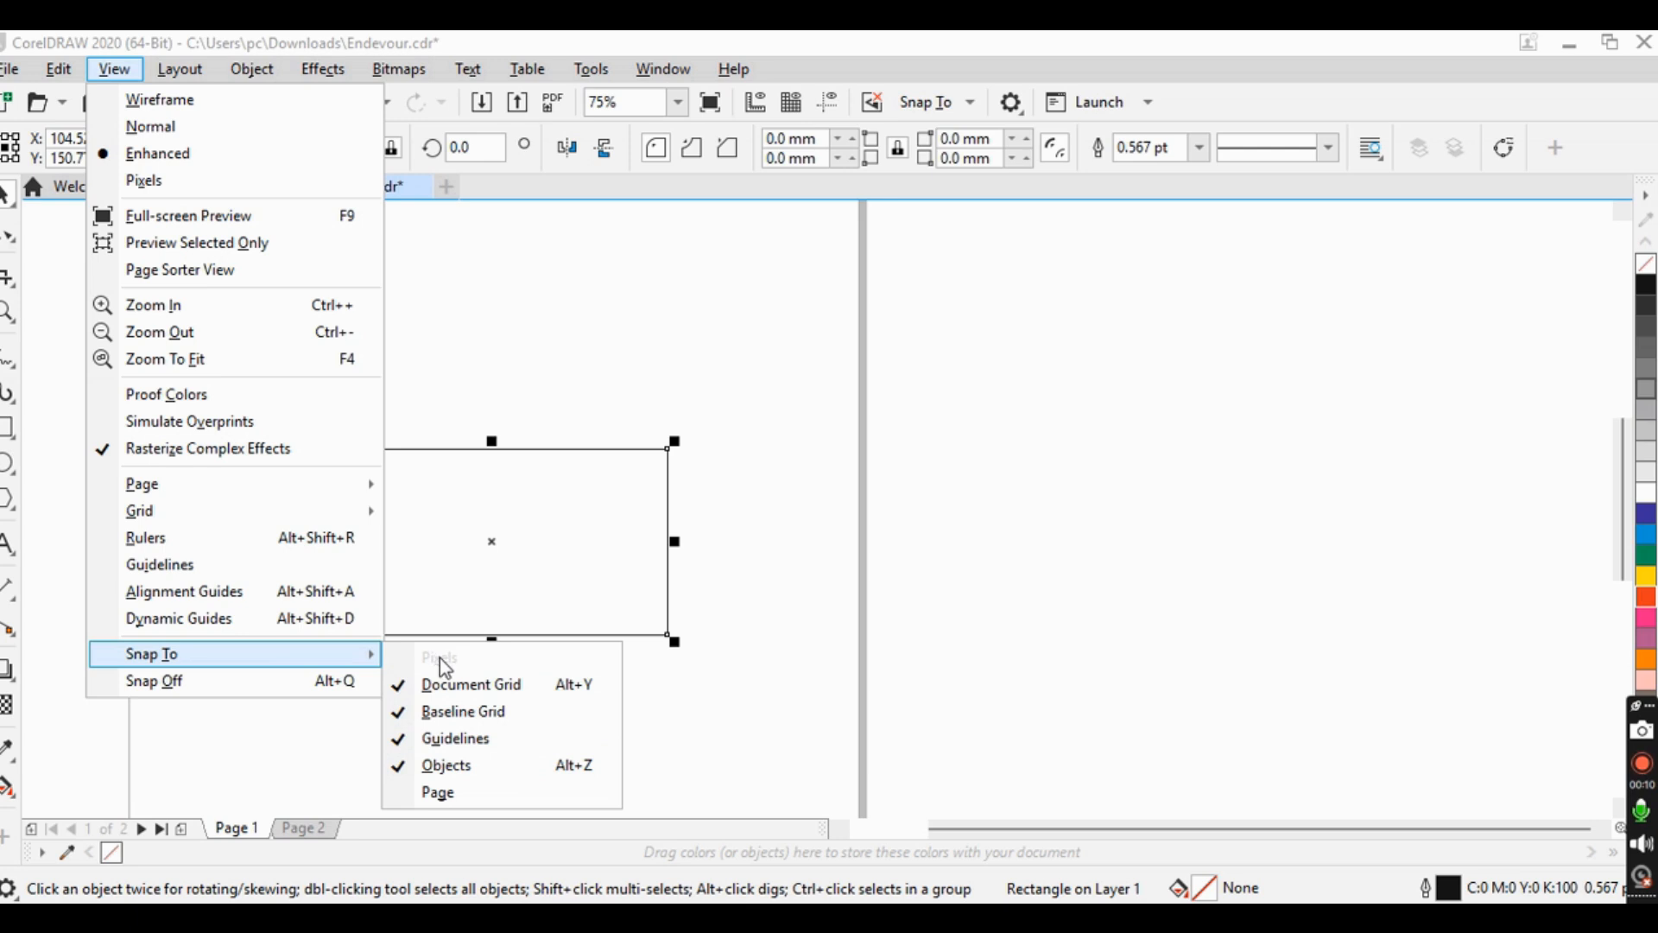
pyautogui.click(419, 685)
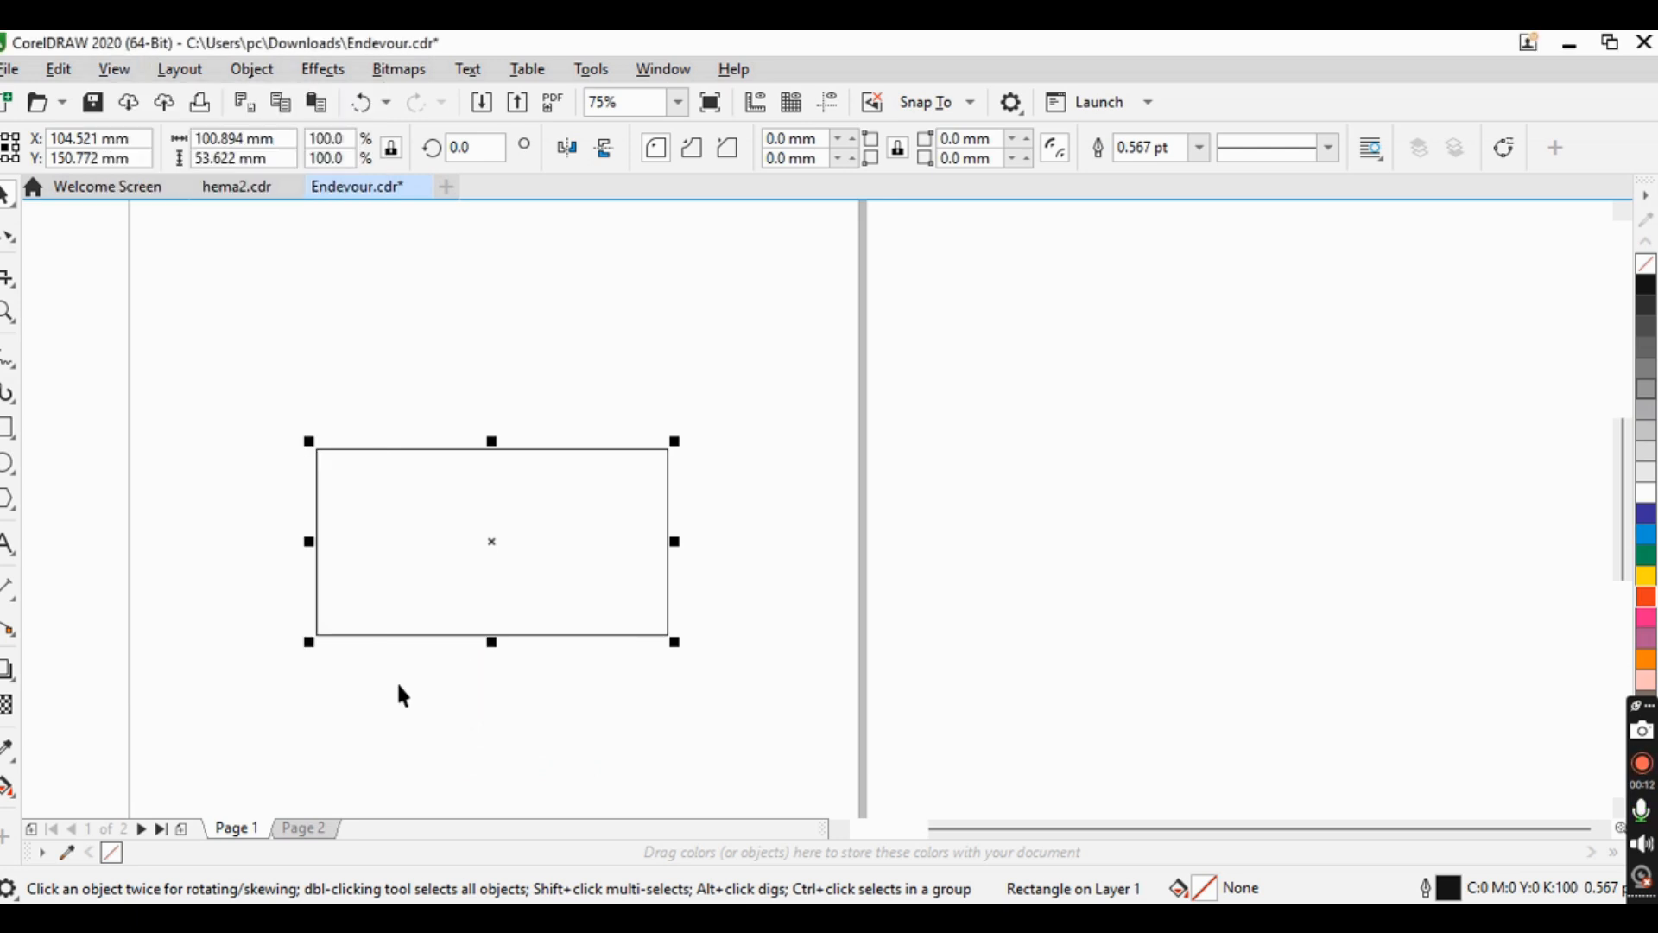
pyautogui.click(115, 69)
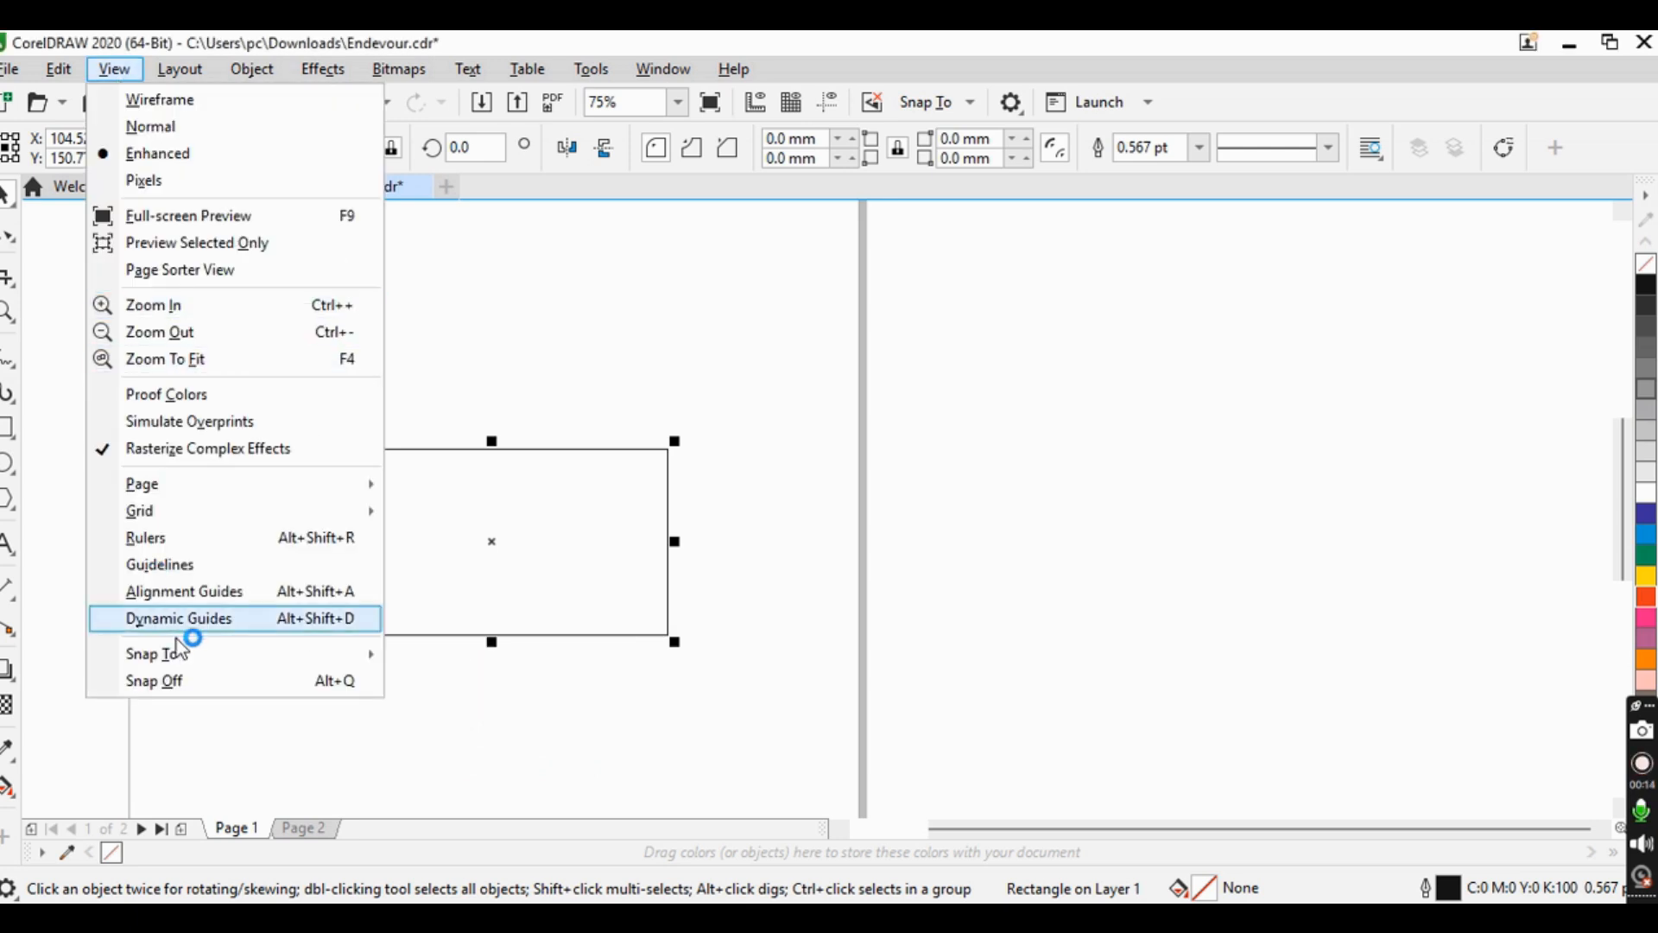
pyautogui.click(419, 708)
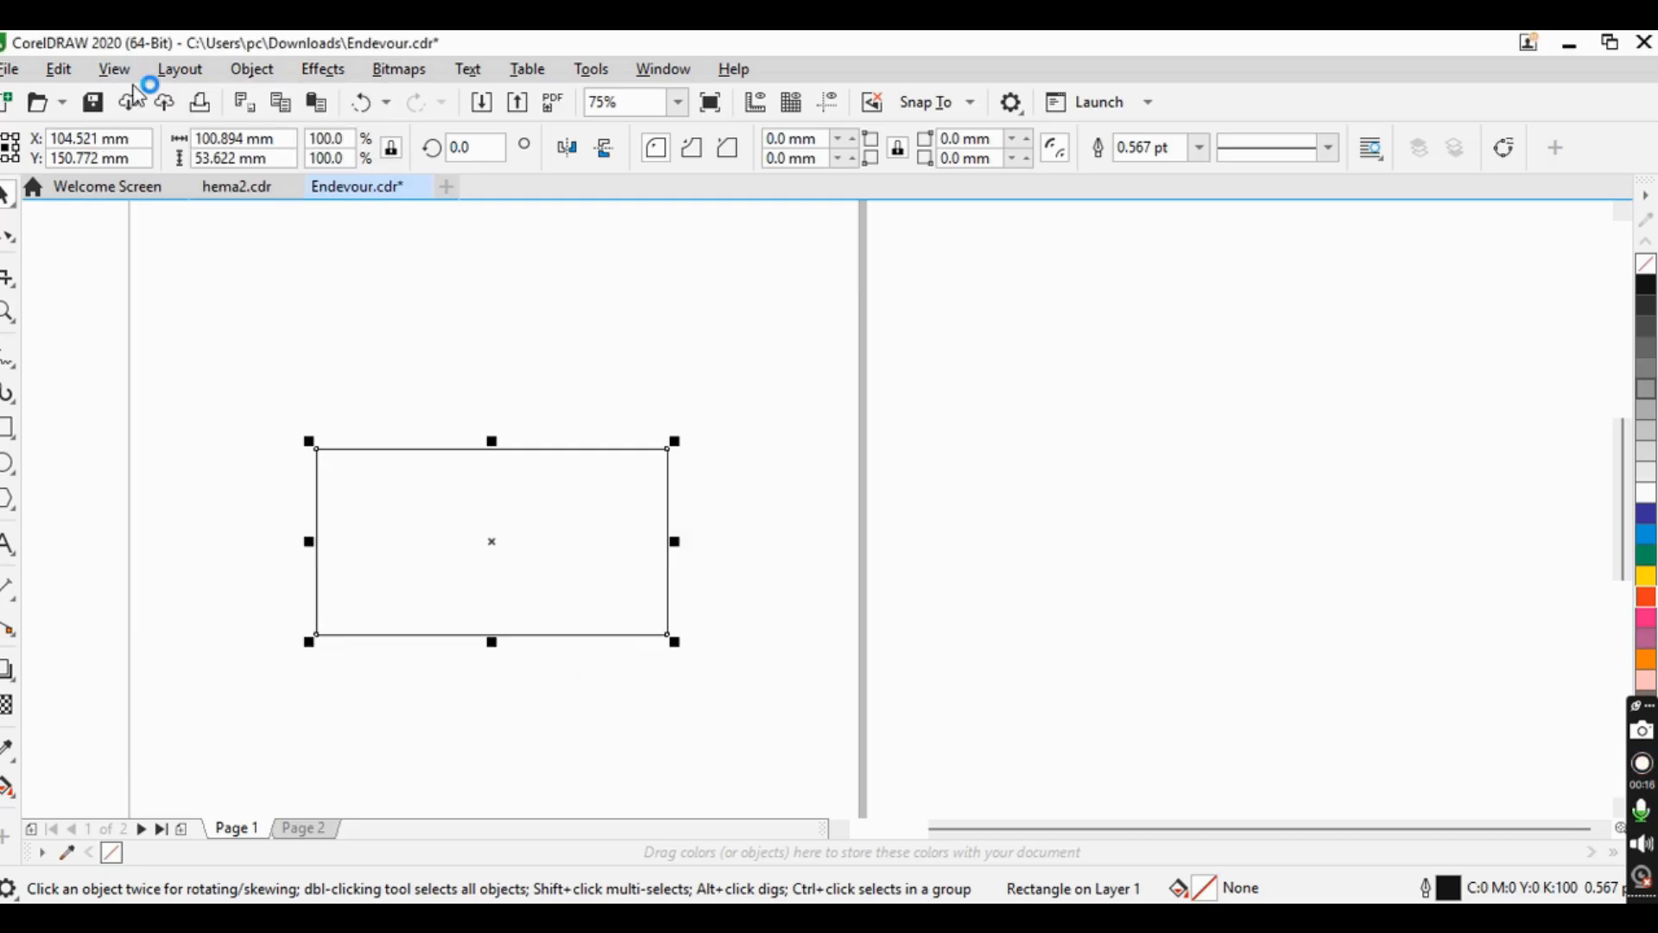
# - Turn off snapping to guidelines and to objects
pyautogui.click(106, 69)
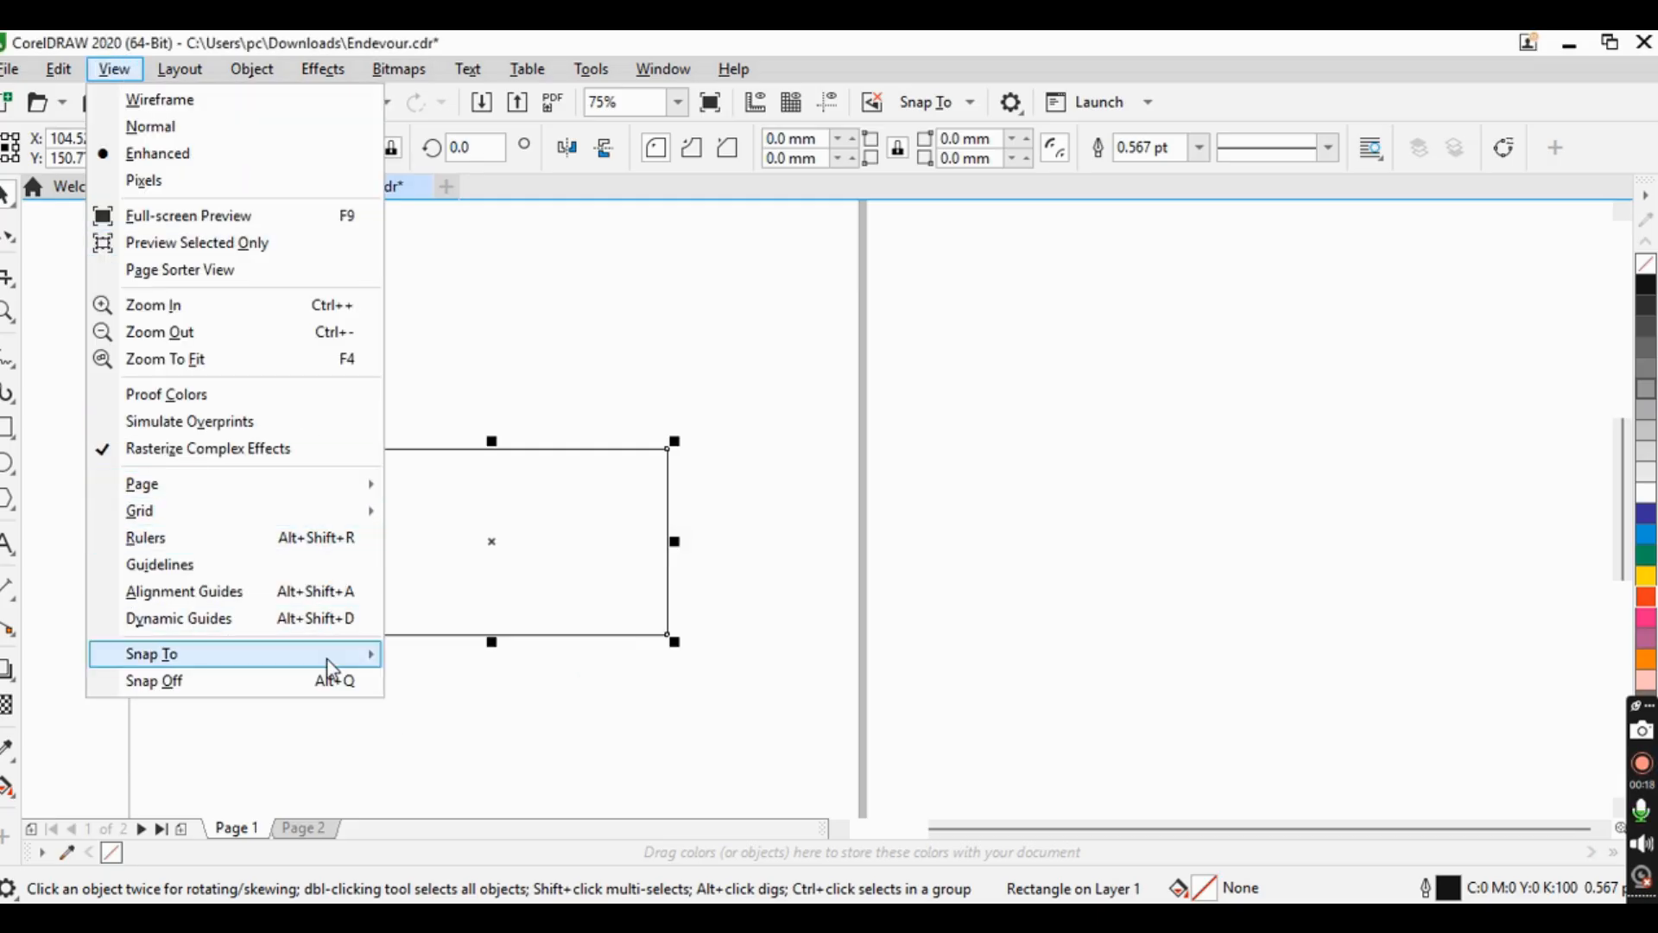
pyautogui.click(437, 738)
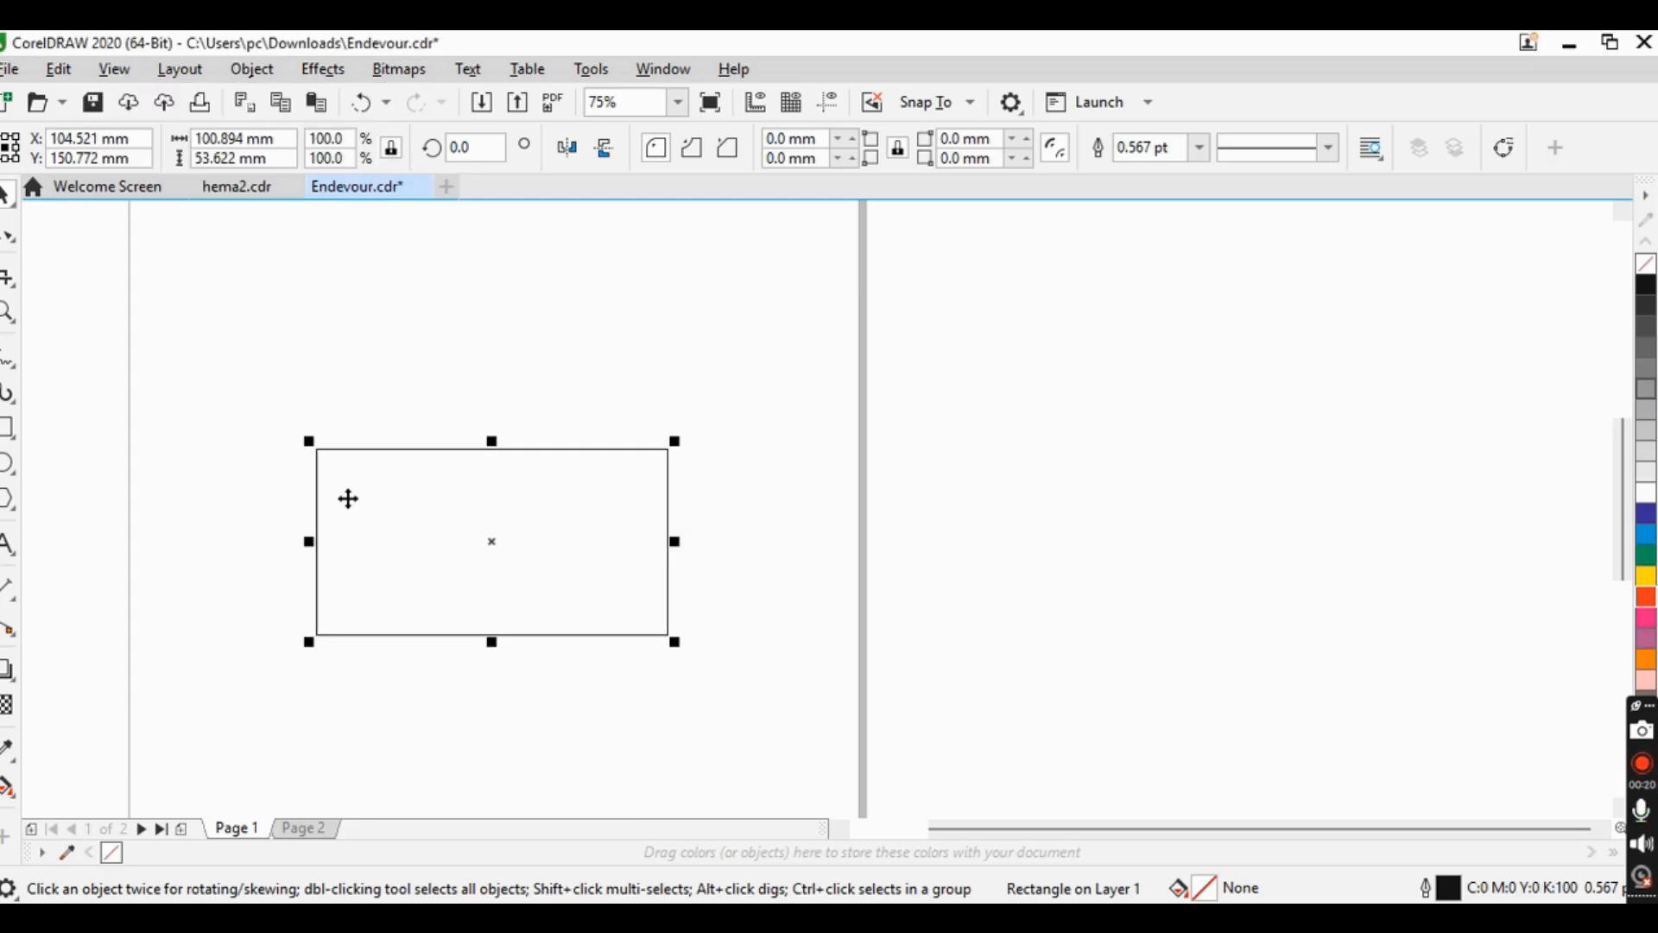
pyautogui.click(115, 69)
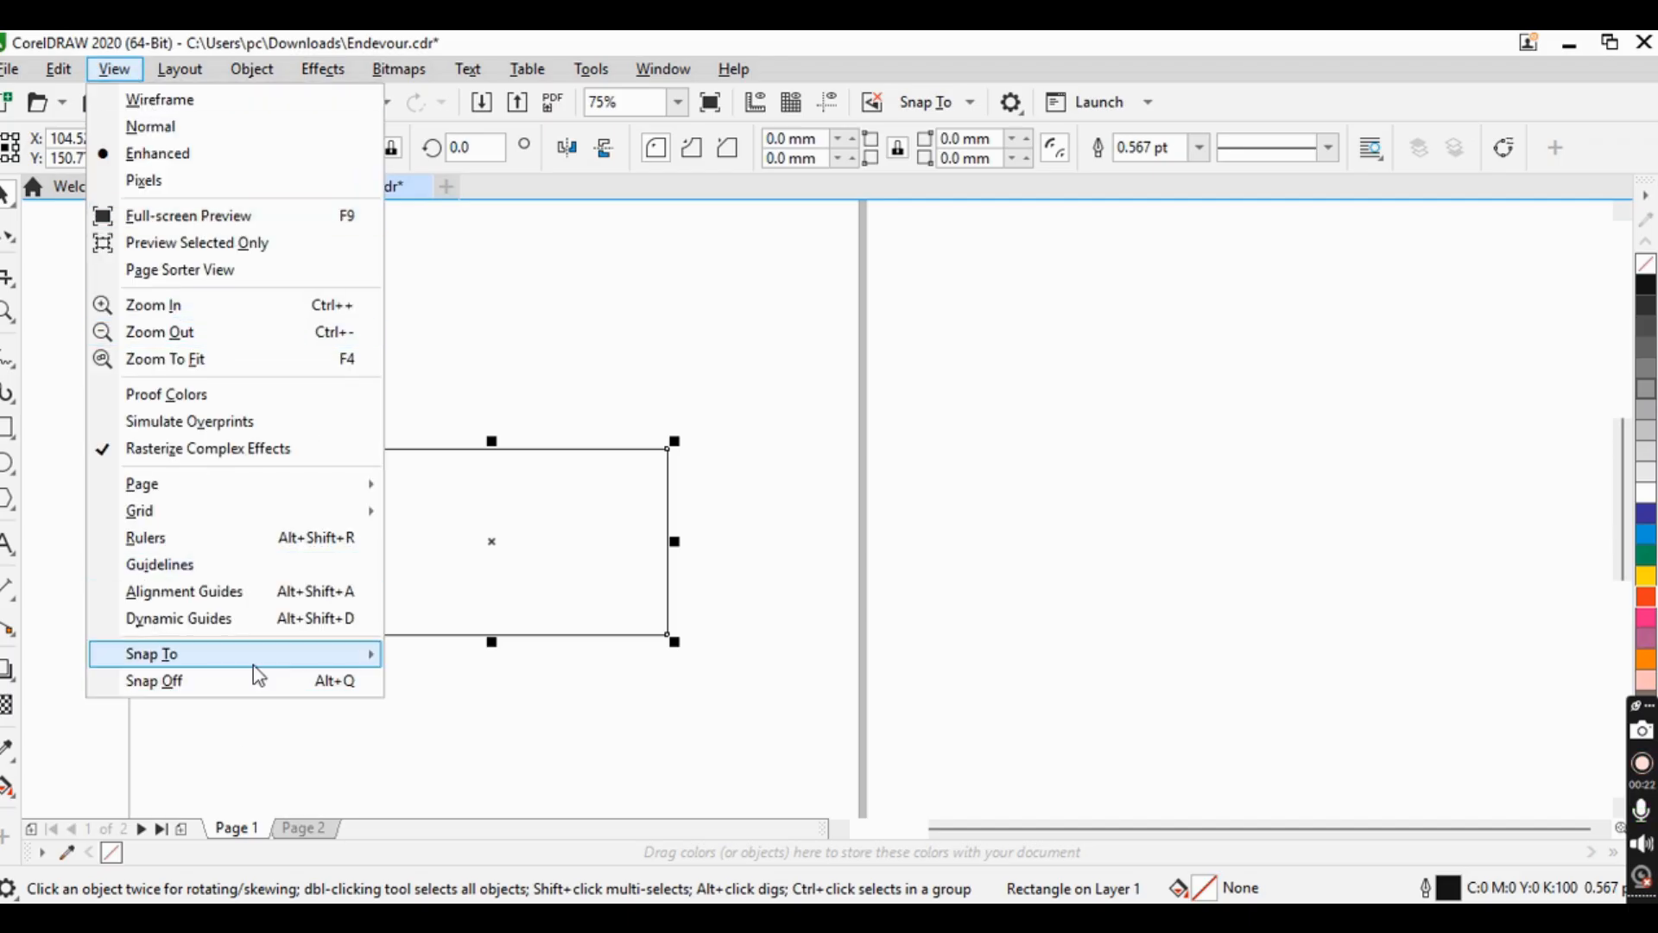
pyautogui.moveTo(345, 661)
pyautogui.click(400, 773)
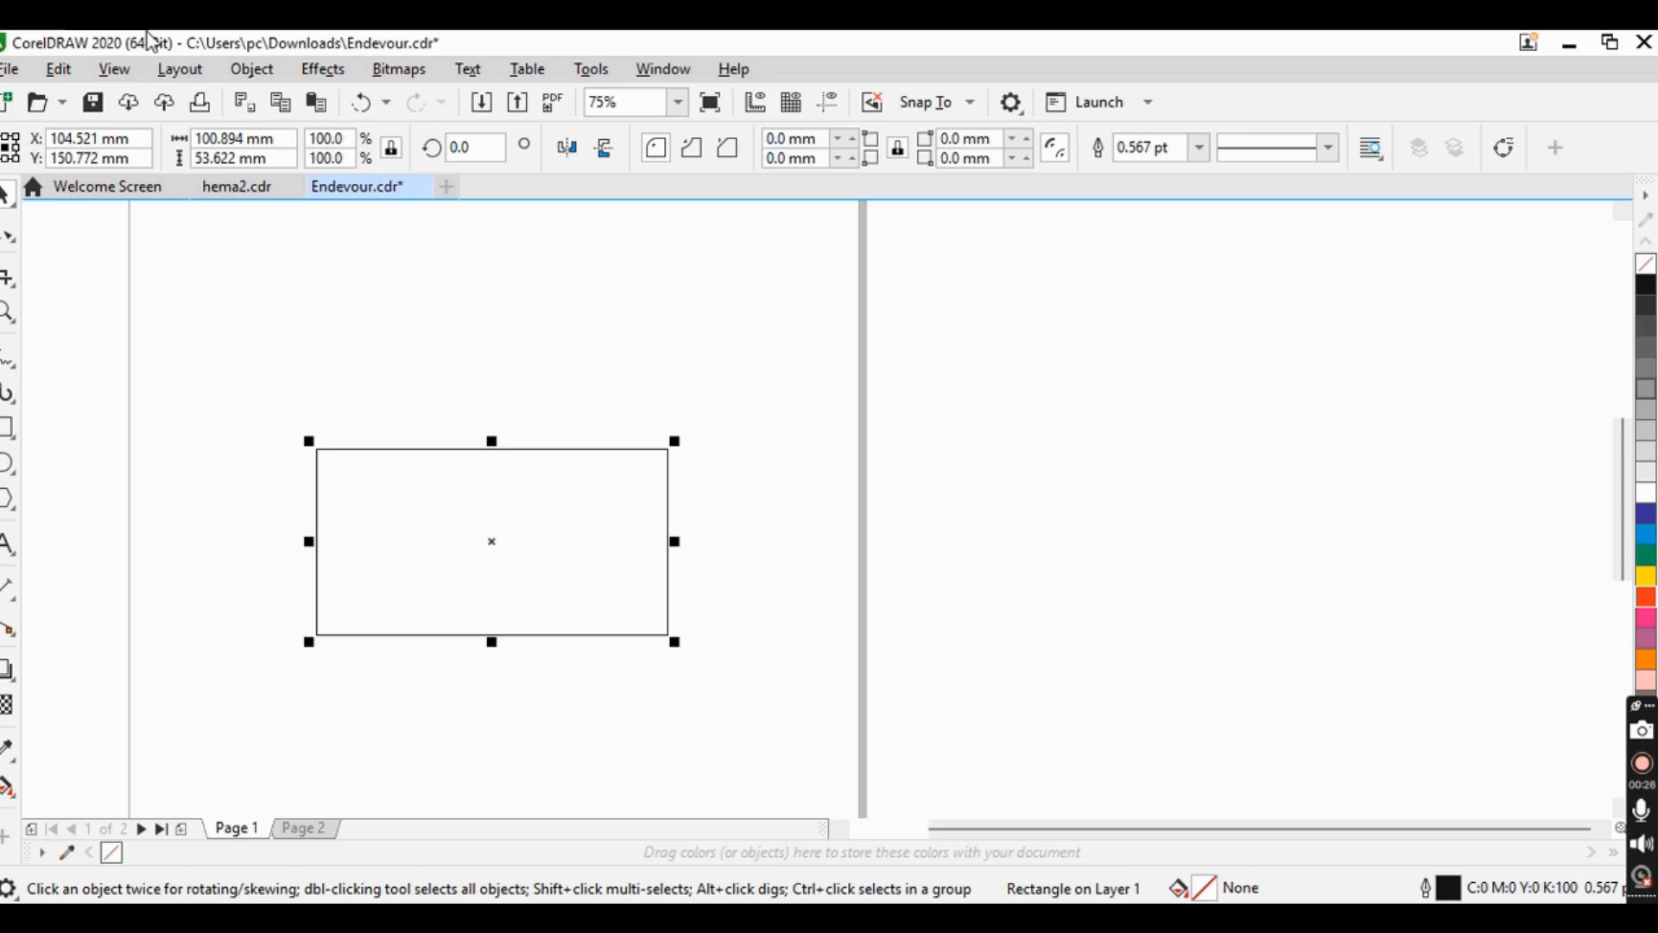
pyautogui.click(114, 69)
pyautogui.click(201, 178)
# - Draw a smaller rectangle about 60 by 24 mm inside the existing large rectangle
pyautogui.scroll(3, 459, 547)
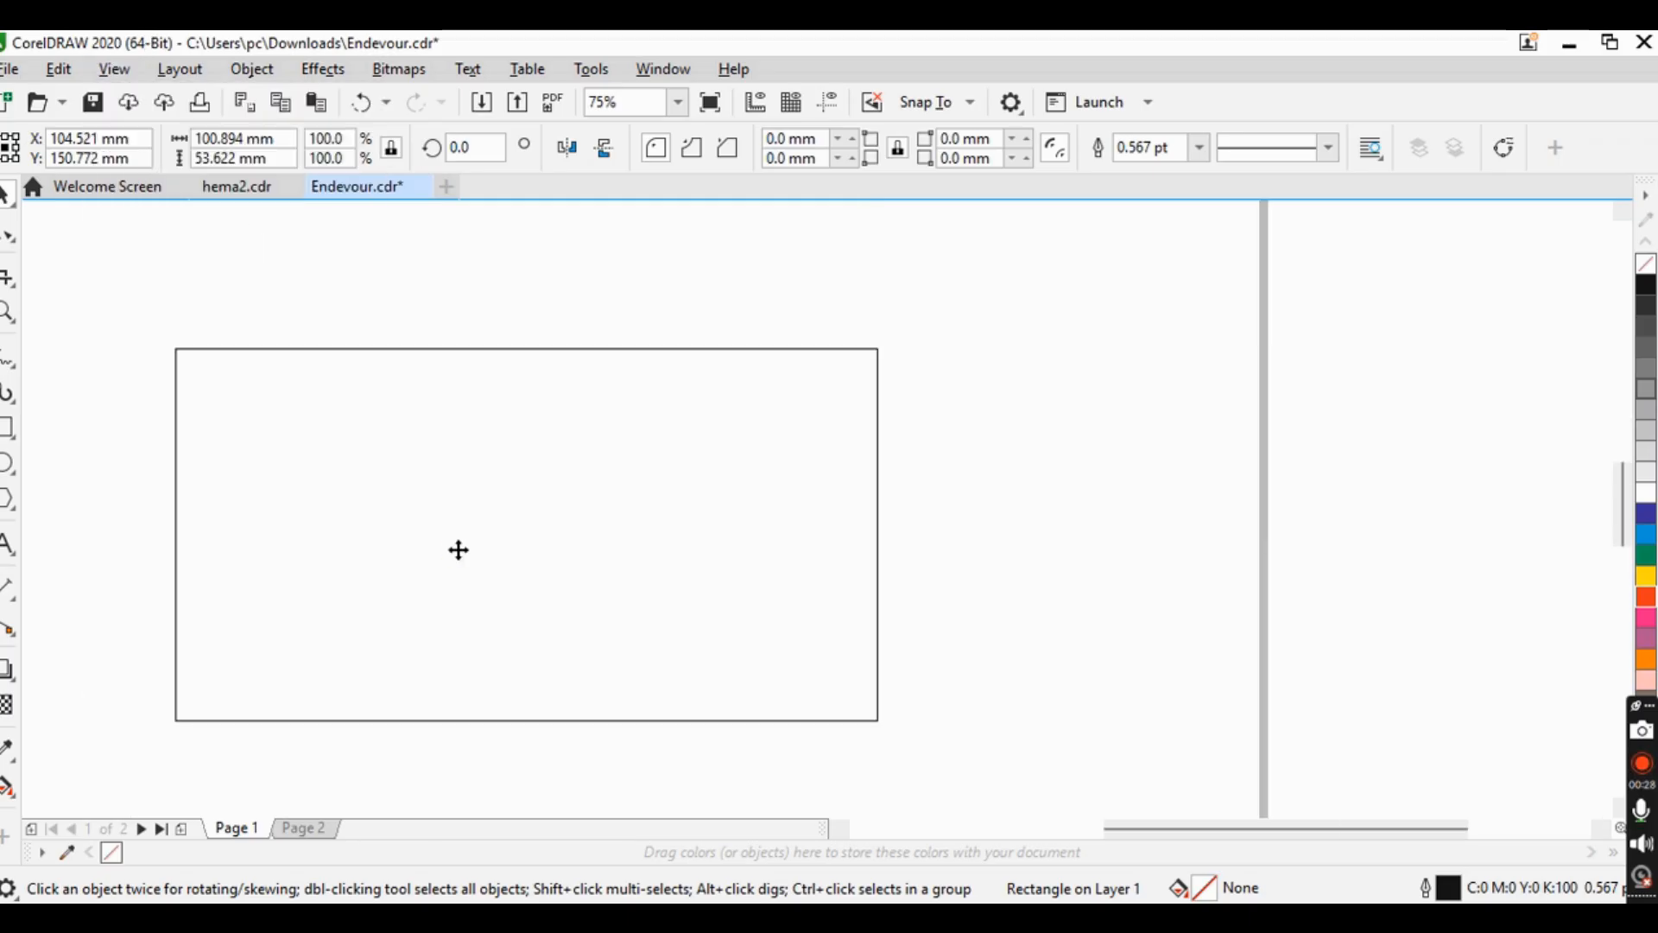
pyautogui.scroll(-3, 708, 556)
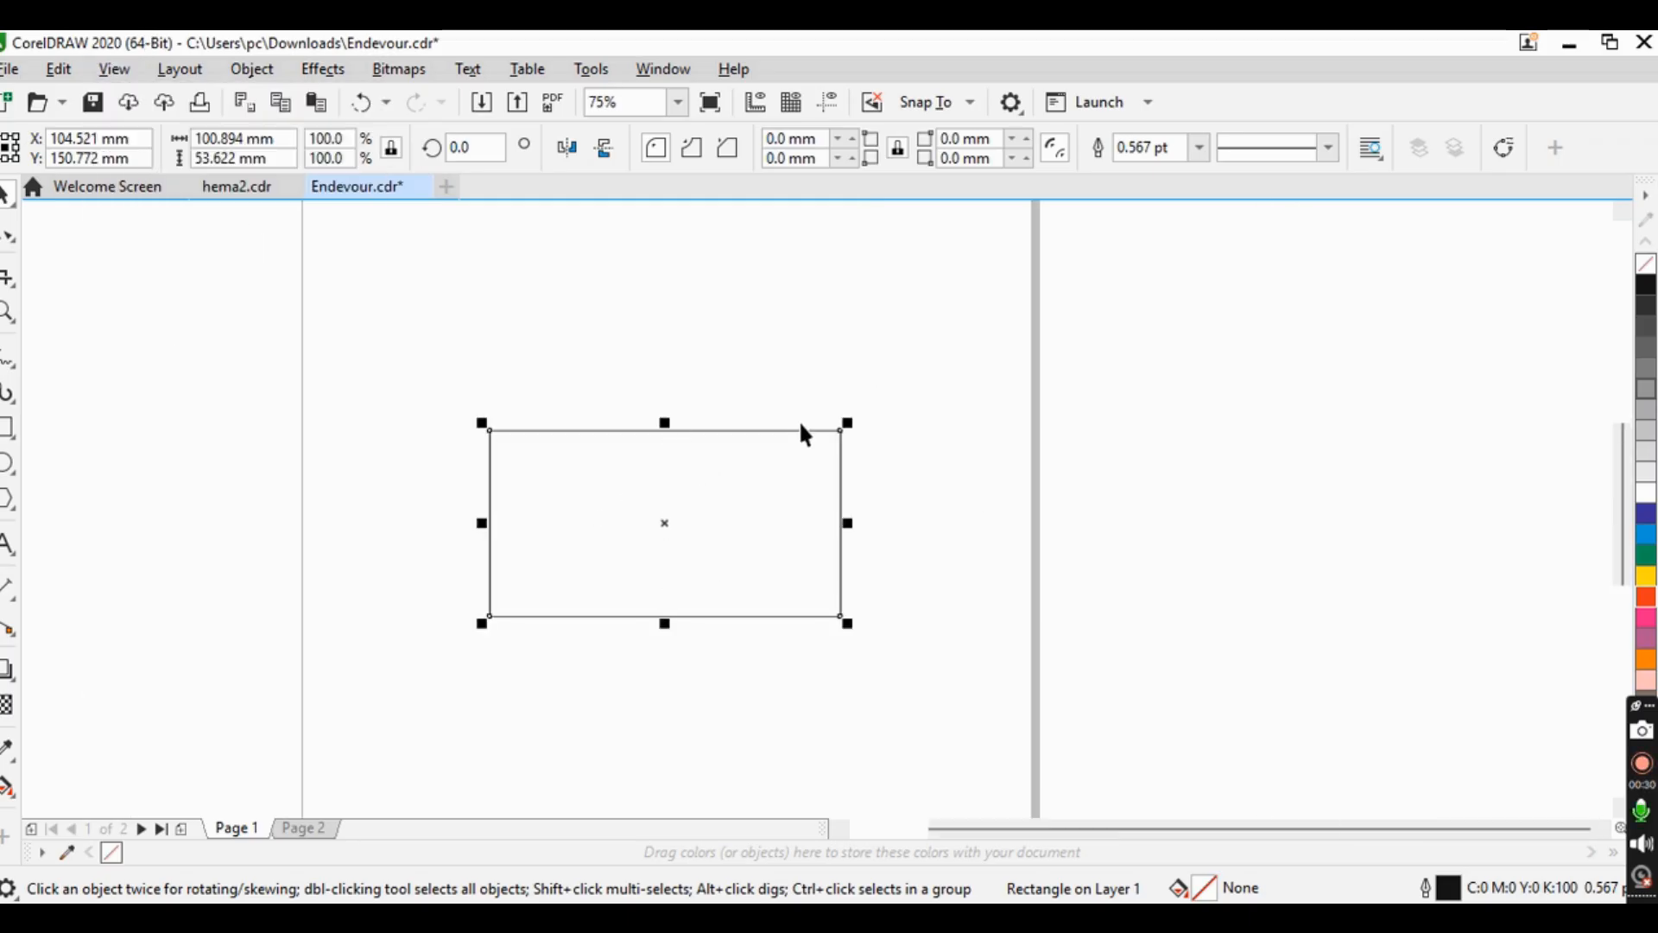
pyautogui.click(800, 466)
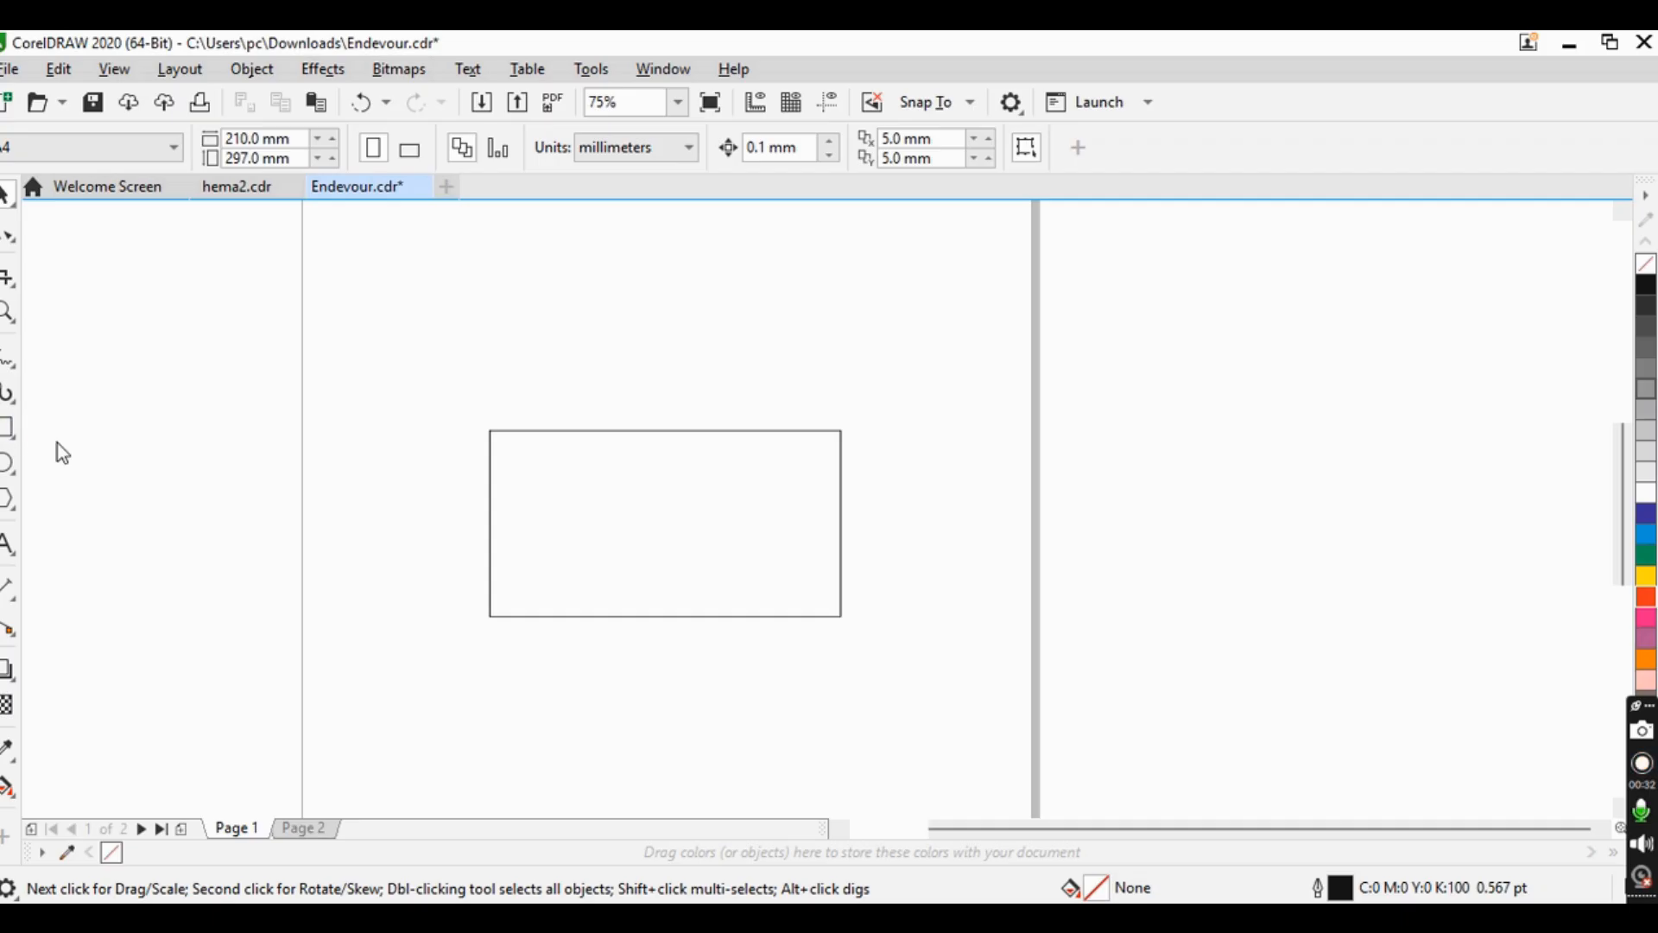
pyautogui.press('F6')
pyautogui.moveTo(546, 479); pyautogui.dragTo(756, 564)
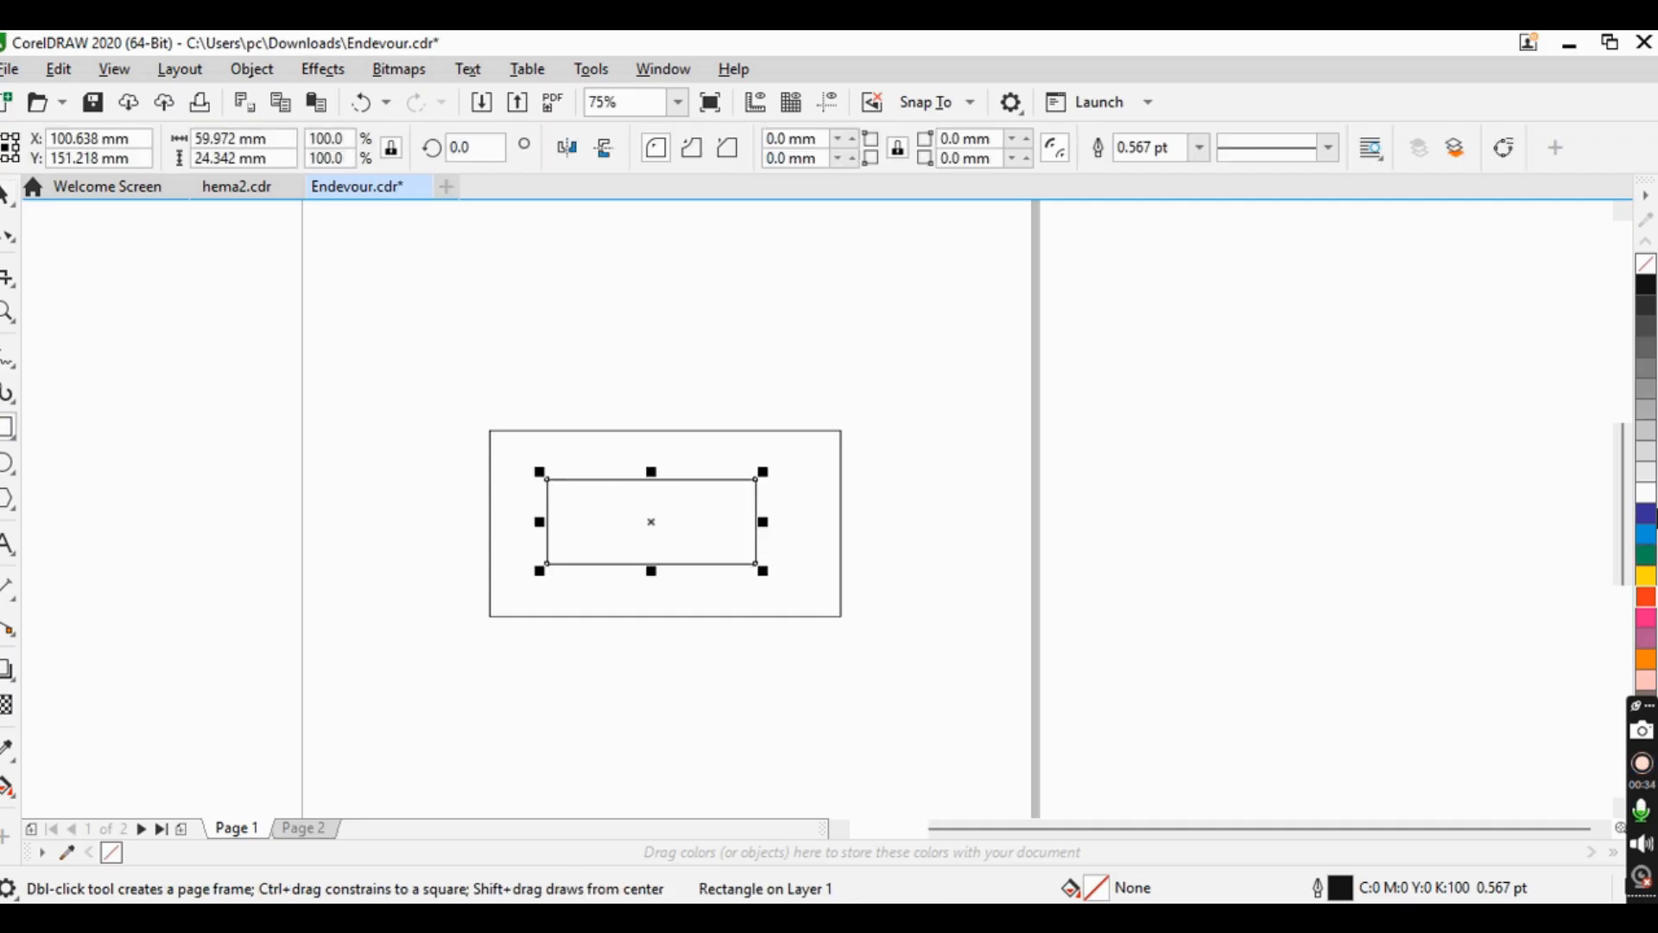
# - Fill the small rectangle with blue (C:100 M:0 Y:0 K:0) and remove its outline
pyautogui.click(1647, 539)
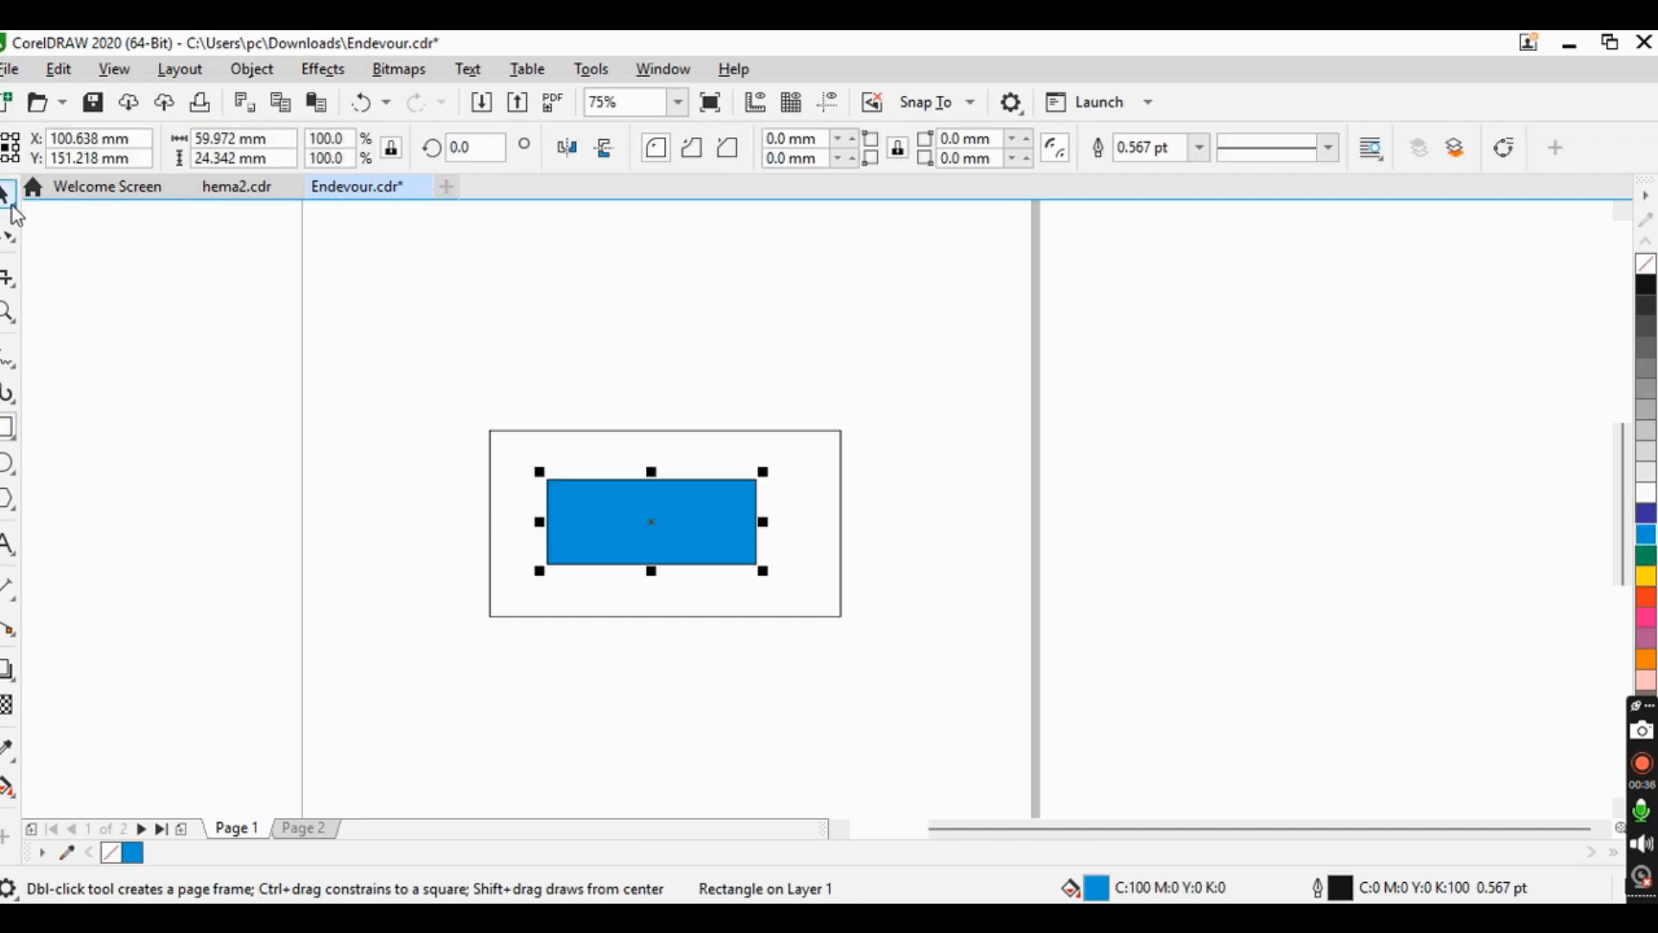
pyautogui.press('space')
pyautogui.rightClick(1646, 264)
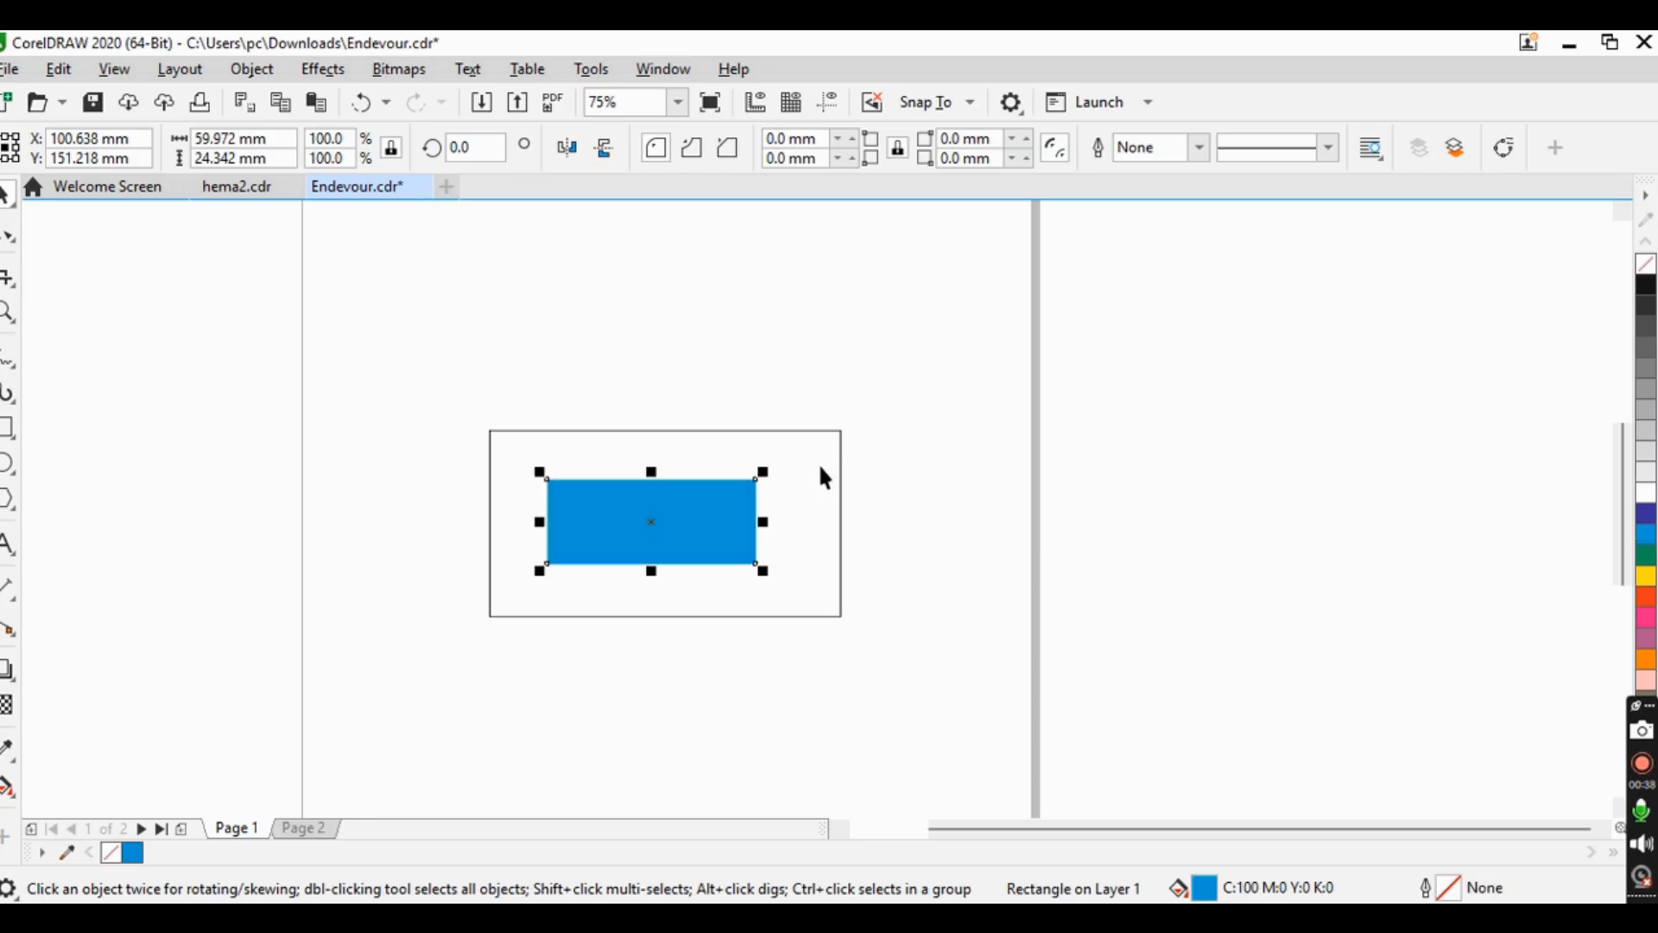
# - Try to align the blue rectangle's right edge freehand with the large rectangle's right edge, with snapping off
pyautogui.scroll(1, 776, 492)
pyautogui.scroll(1, 820, 510)
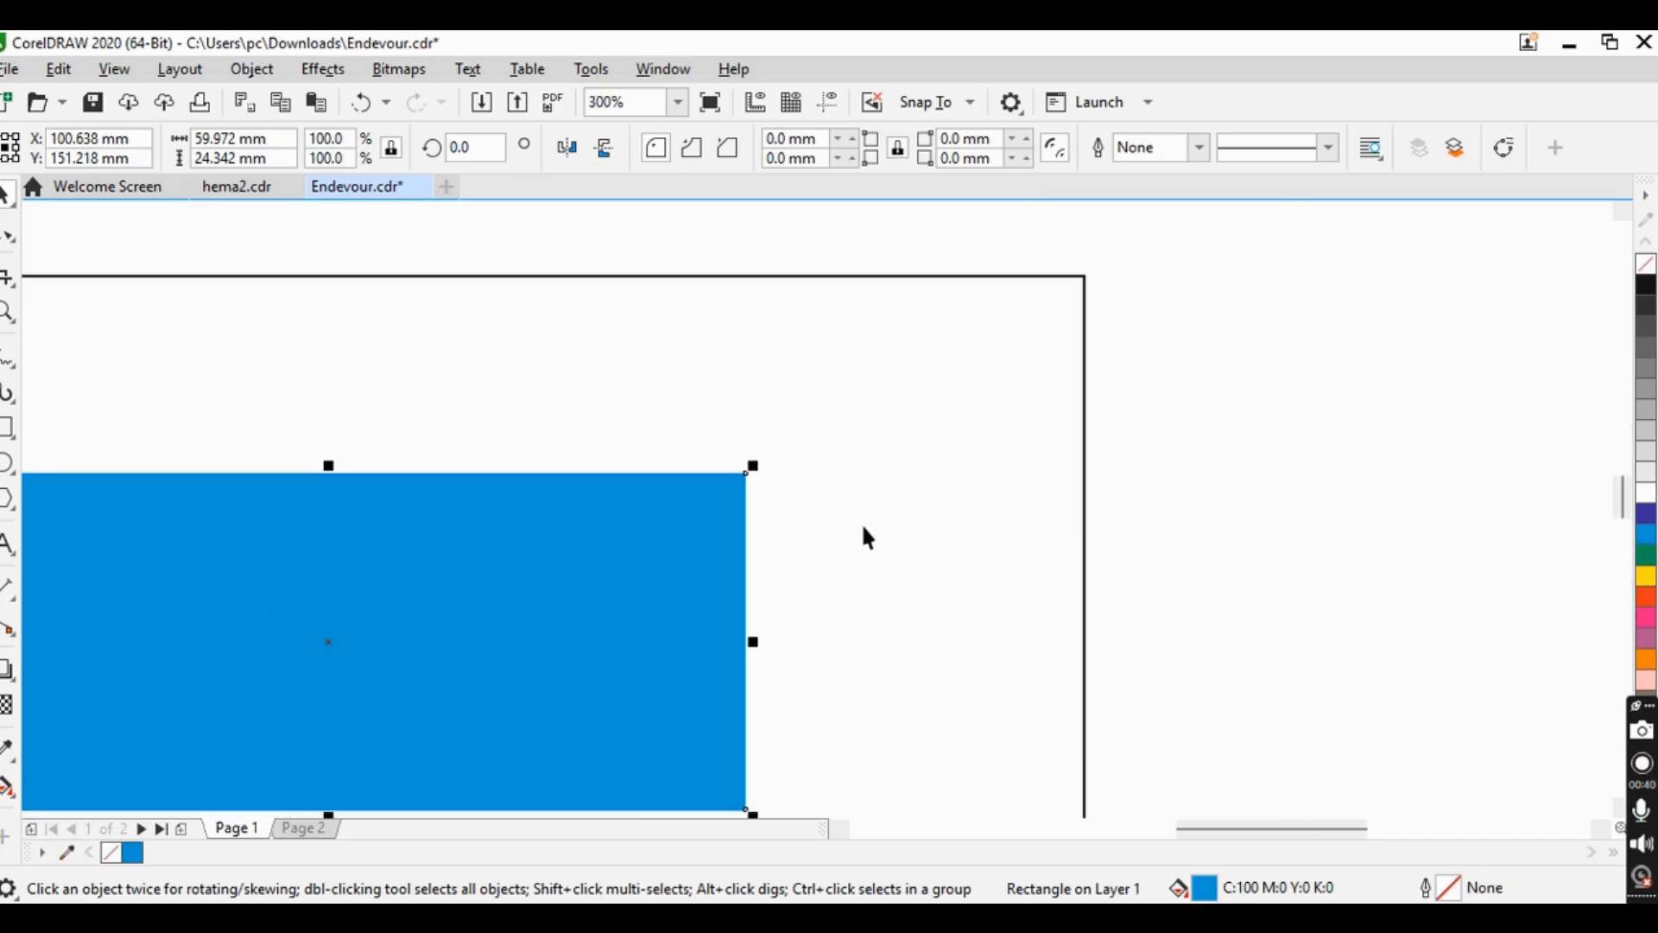
pyautogui.moveTo(644, 515); pyautogui.dragTo(686, 518)
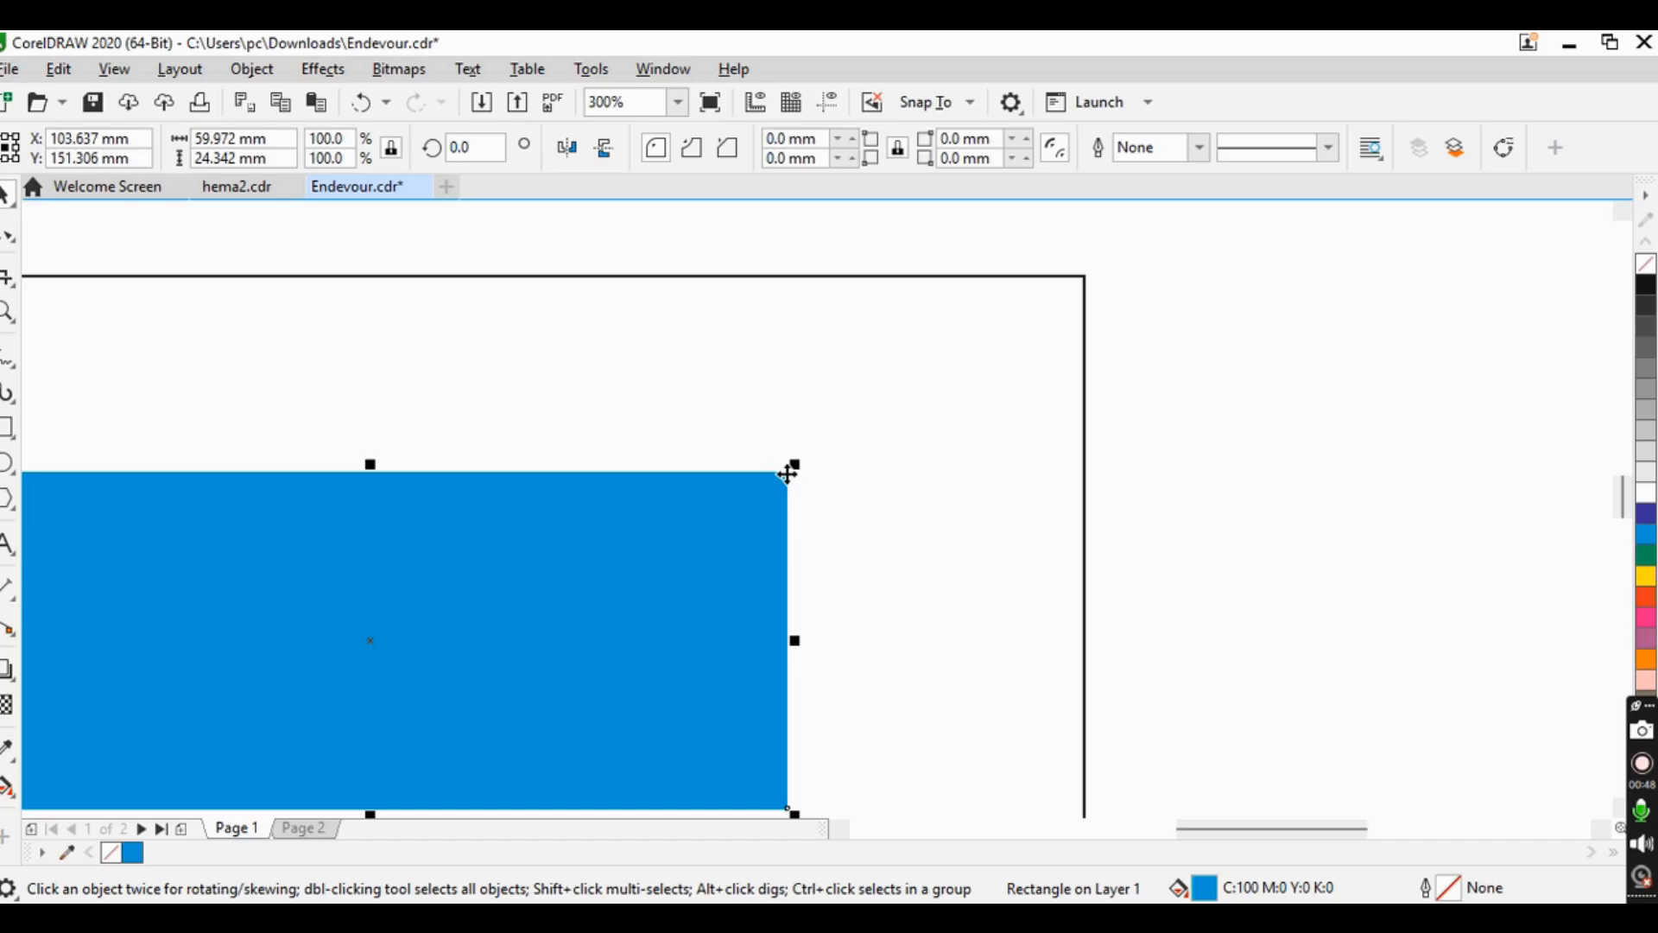
pyautogui.click(1081, 272)
pyautogui.click(1189, 404)
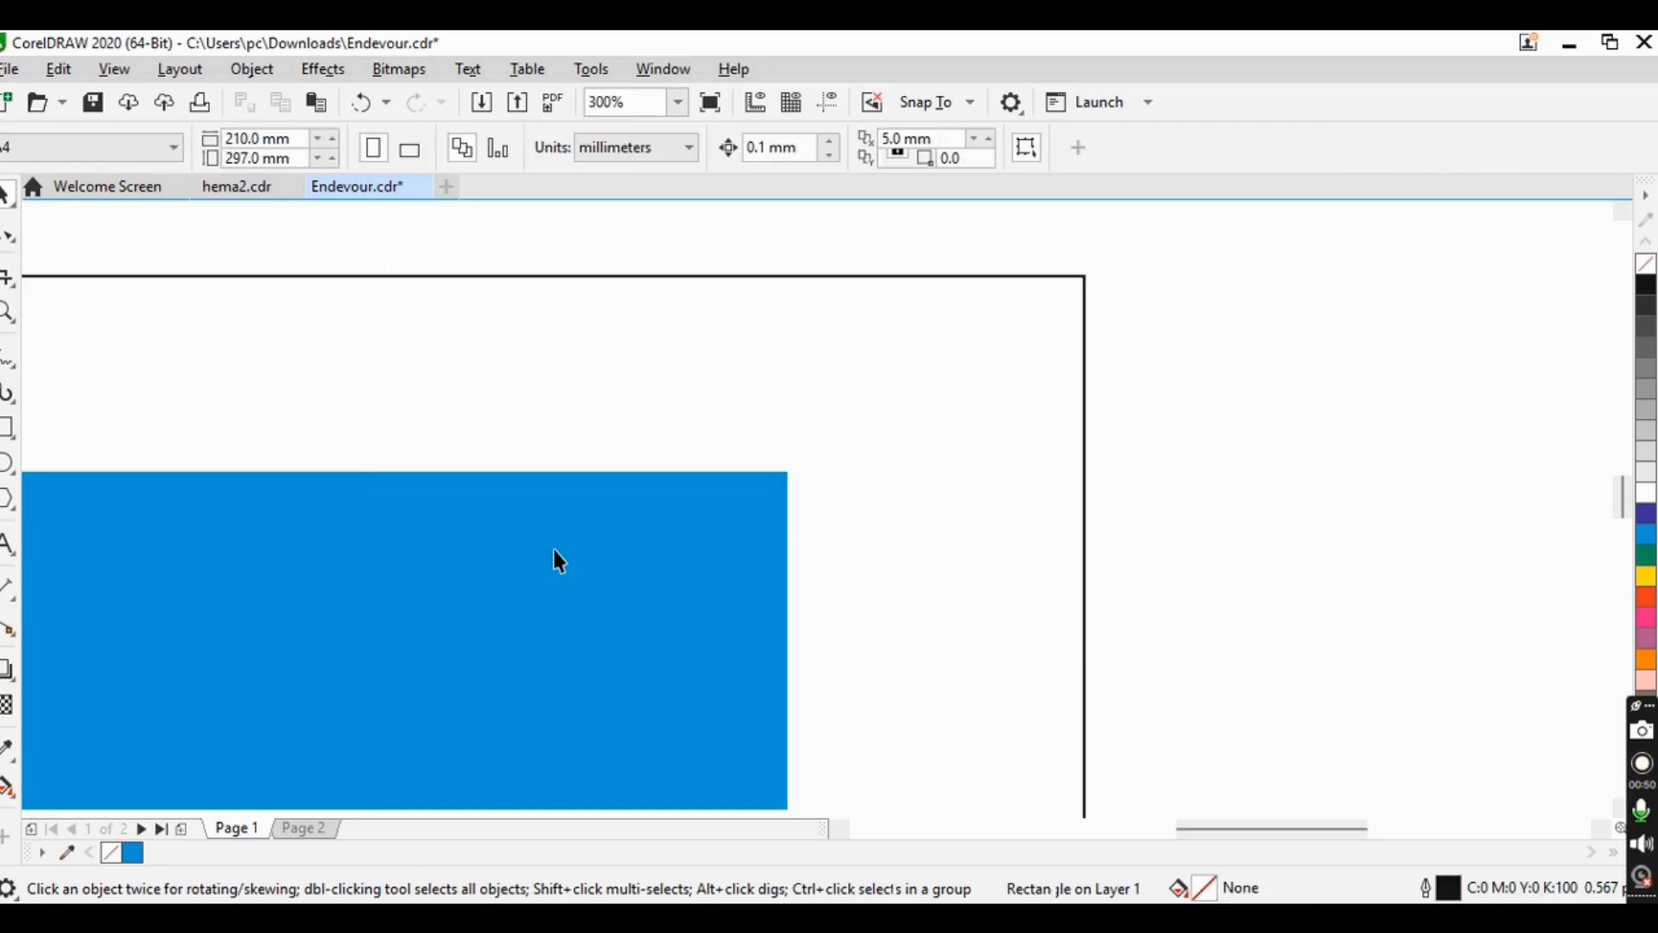
pyautogui.click(547, 556)
pyautogui.scroll(-2, 562, 483)
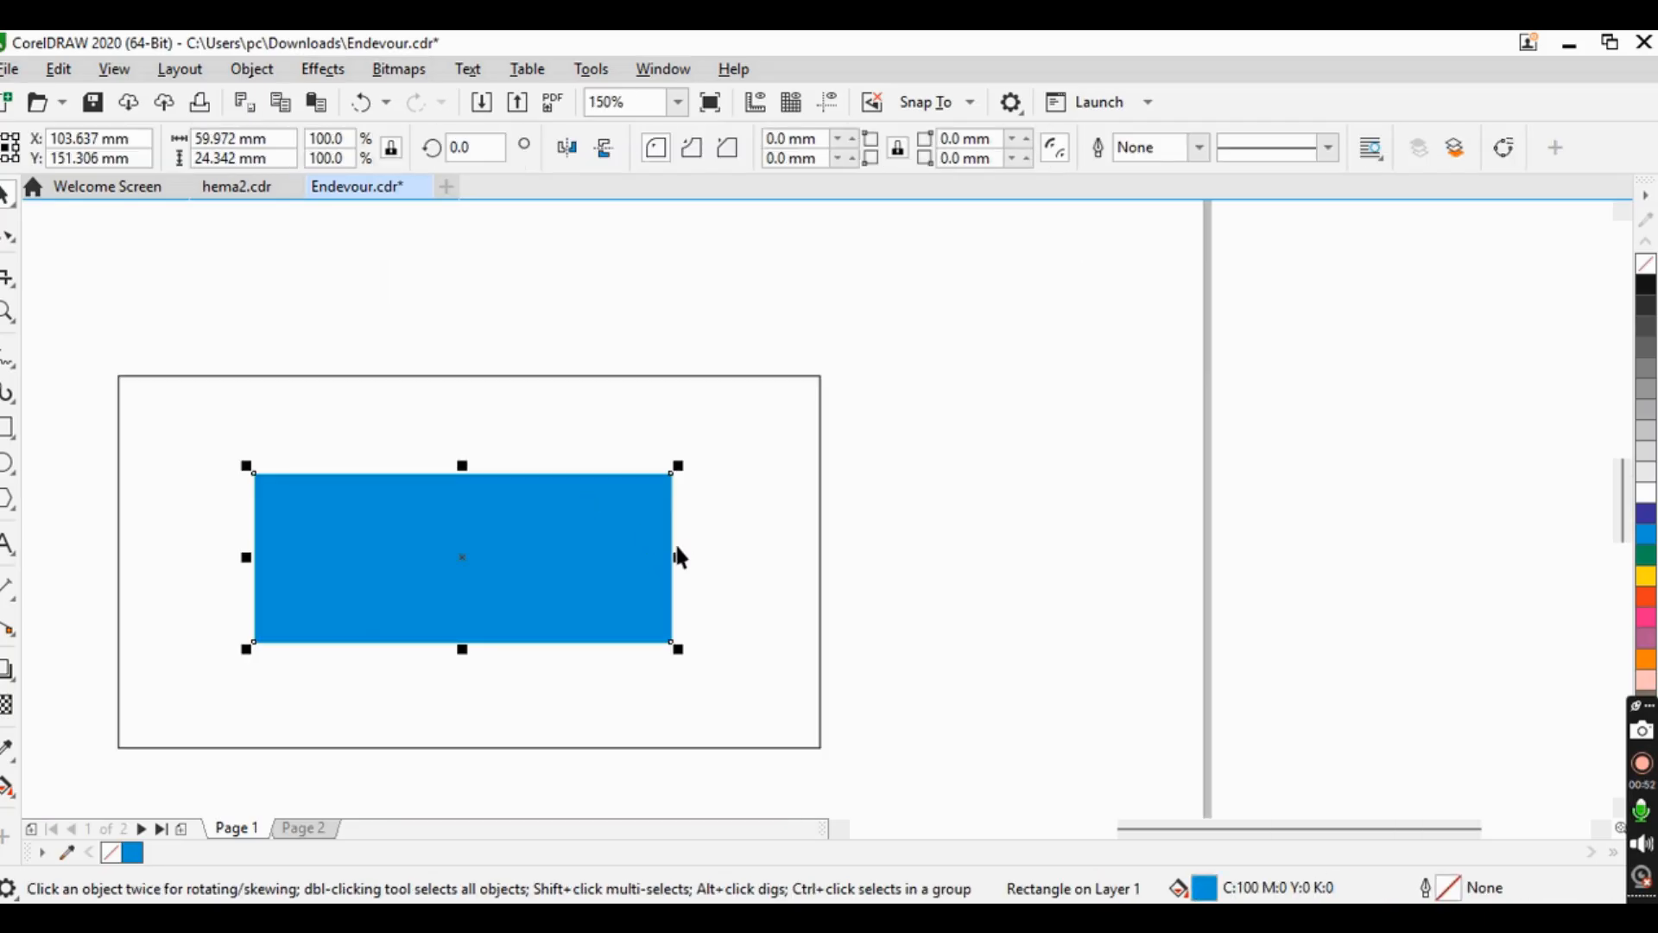
pyautogui.scroll(2, 677, 556)
pyautogui.moveTo(510, 541); pyautogui.dragTo(814, 546)
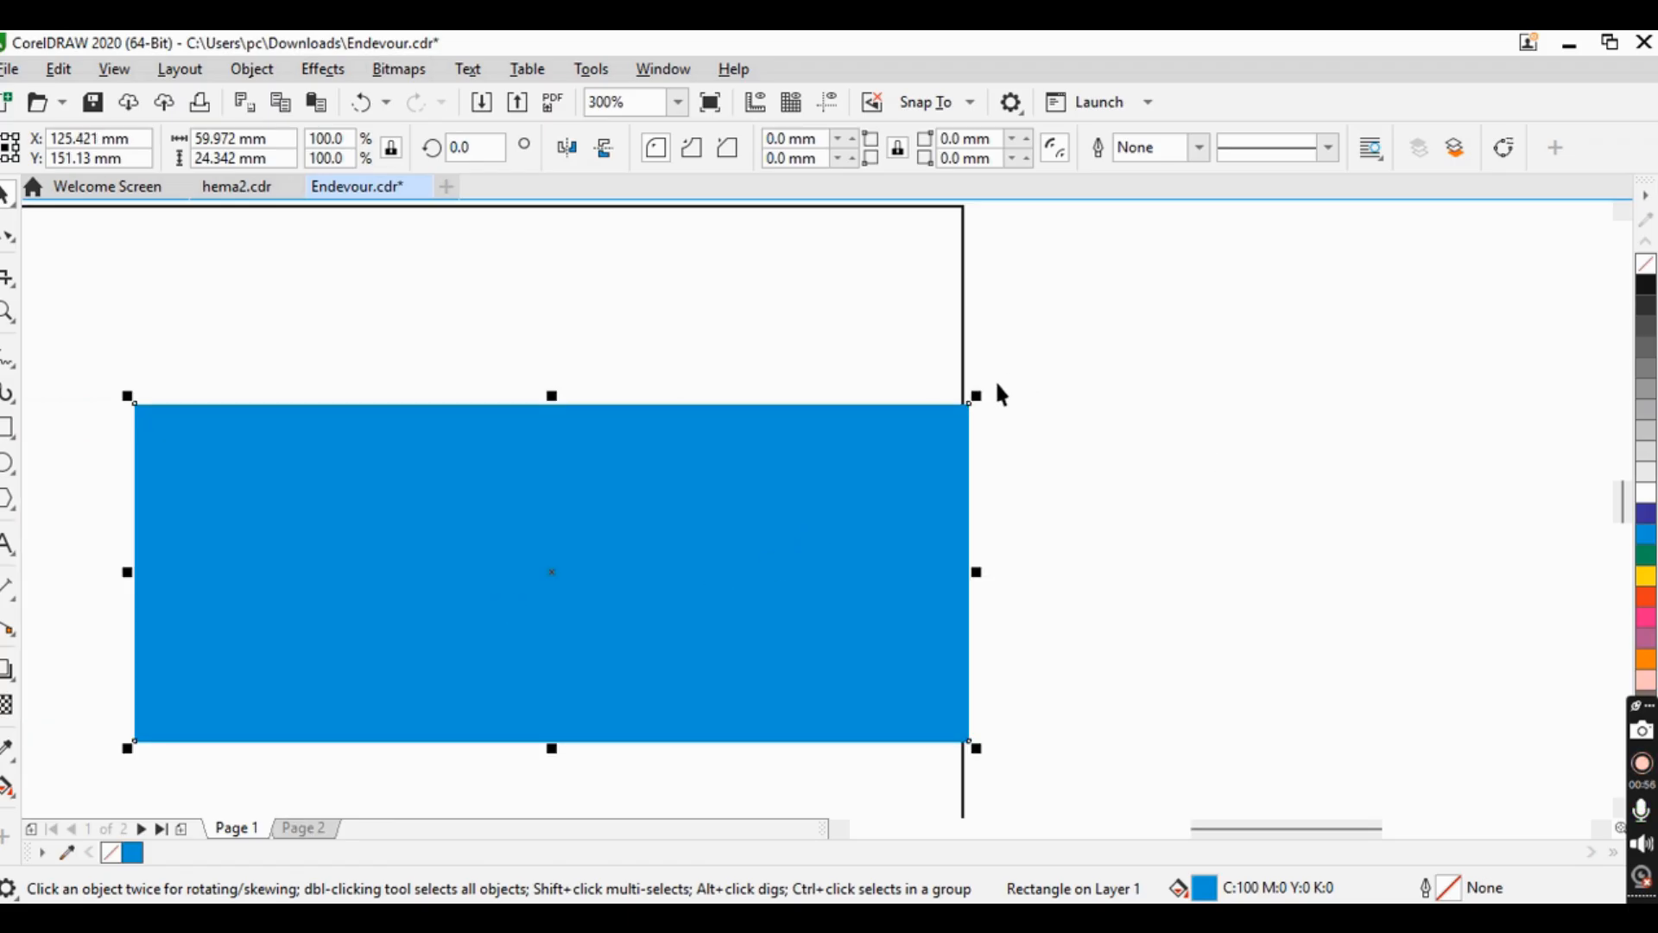
pyautogui.scroll(-1, 959, 458)
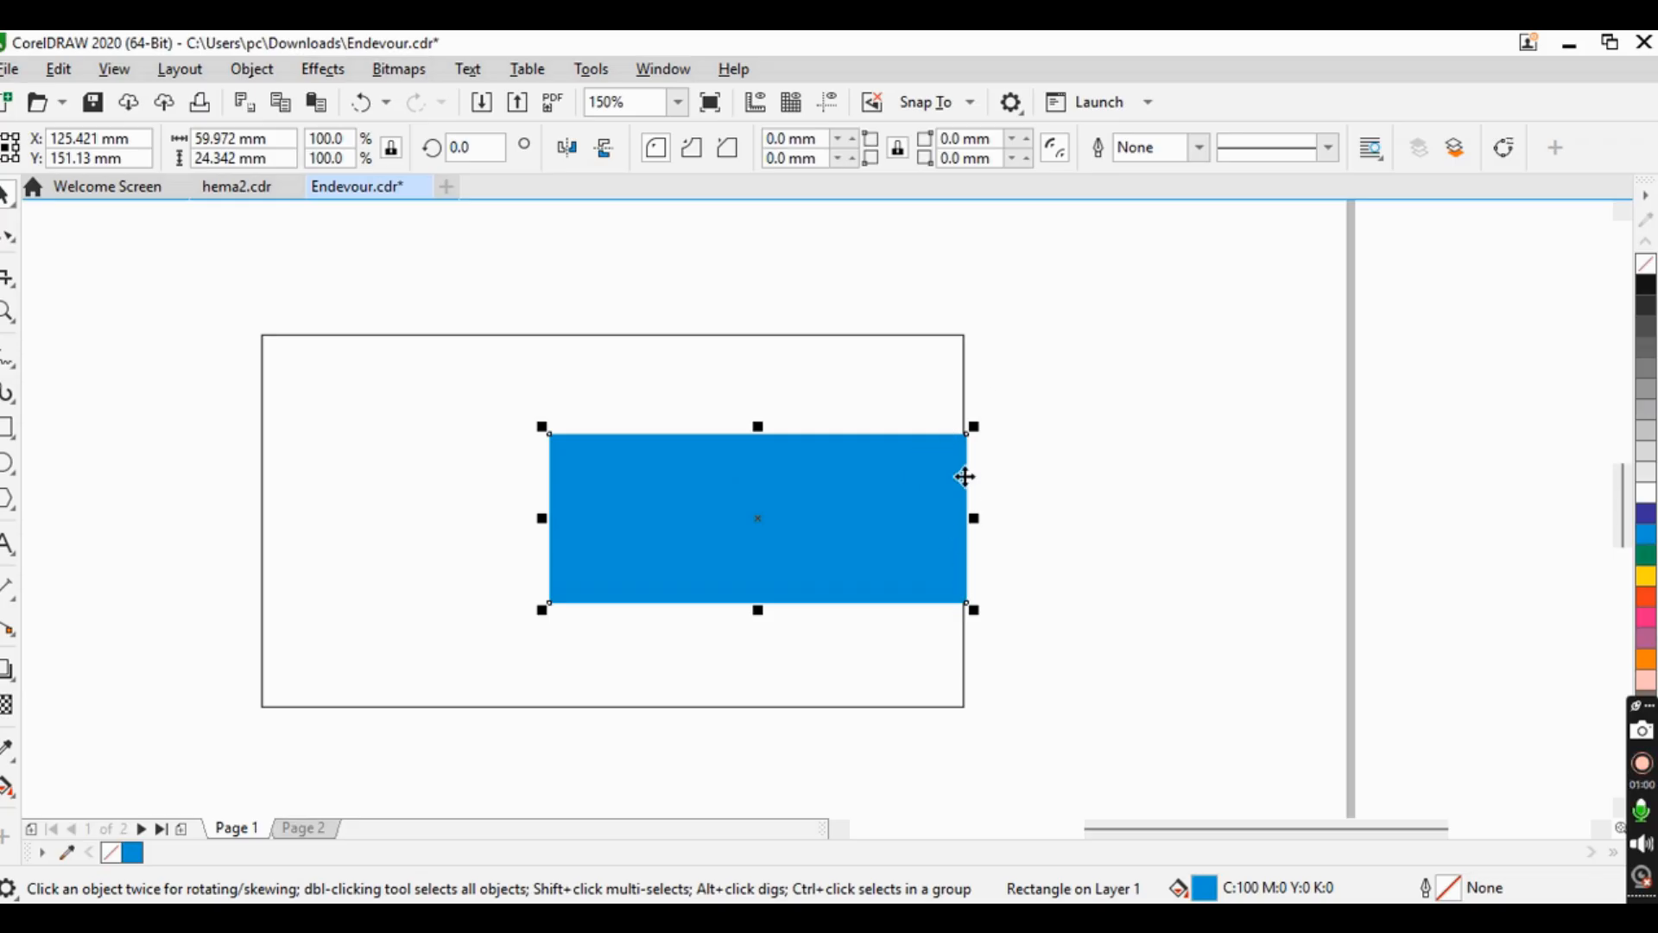
pyautogui.scroll(5, 969, 429)
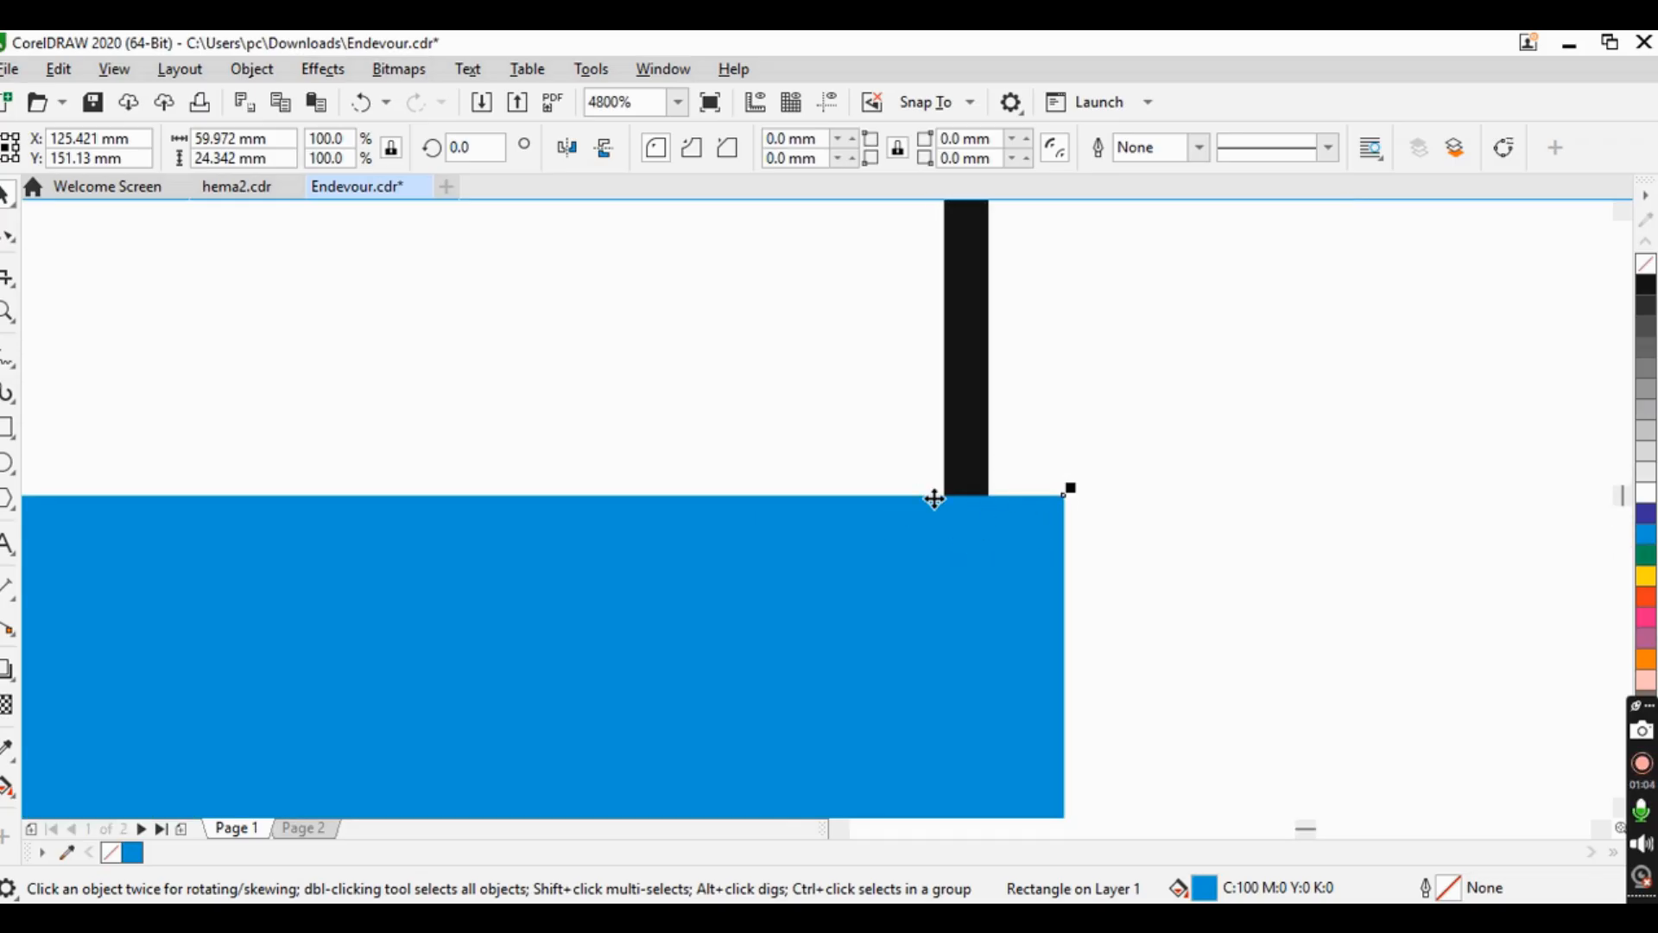
# - Move the blue rectangle back to the left, clear of the large rectangle's right edge
pyautogui.scroll(-3, 955, 488)
pyautogui.scroll(-3, 968, 481)
pyautogui.moveTo(959, 481); pyautogui.dragTo(914, 487)
pyautogui.scroll(3, 916, 497)
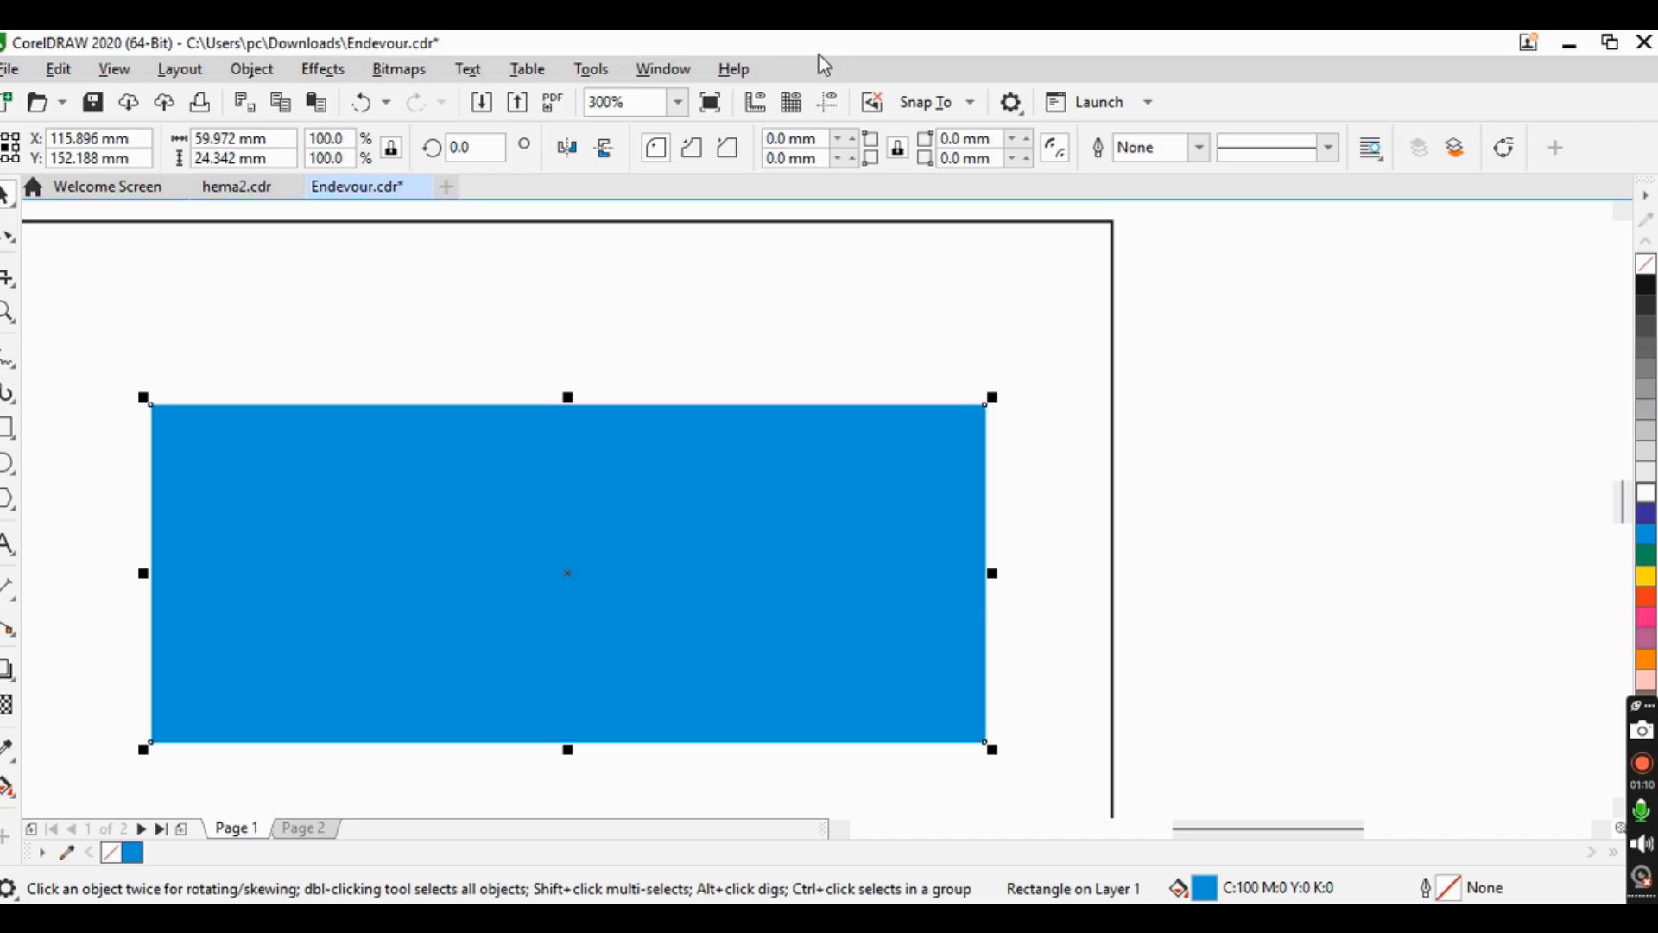
# - Turn on snapping to the document grid and to the baseline grid
pyautogui.click(114, 68)
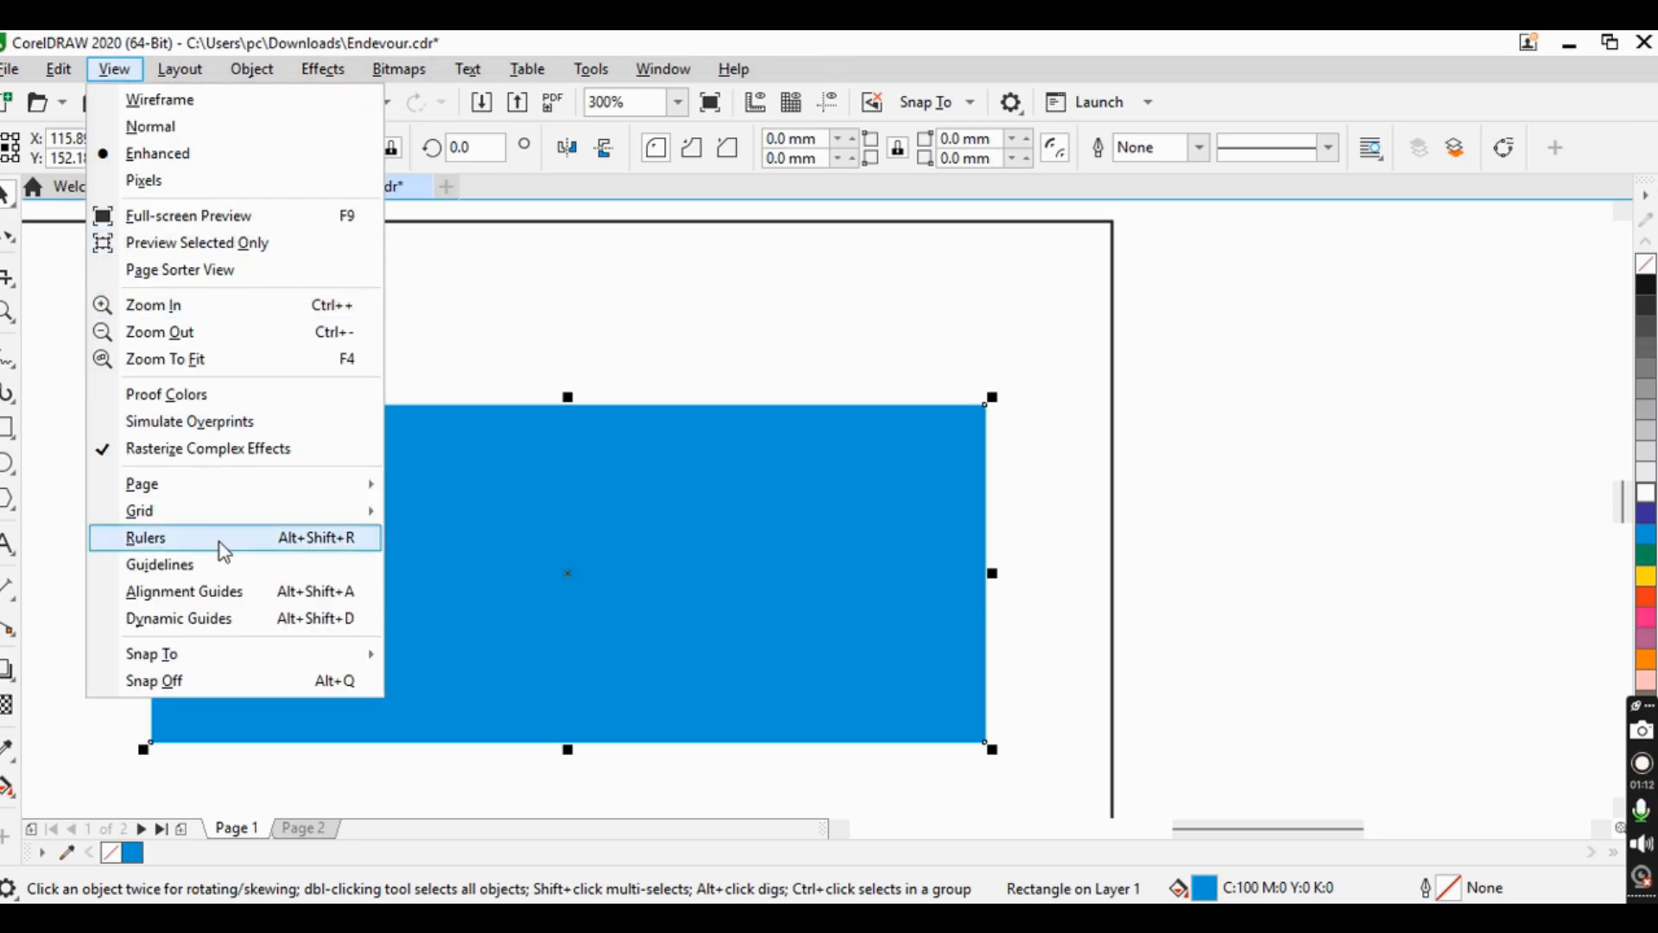
pyautogui.moveTo(263, 659)
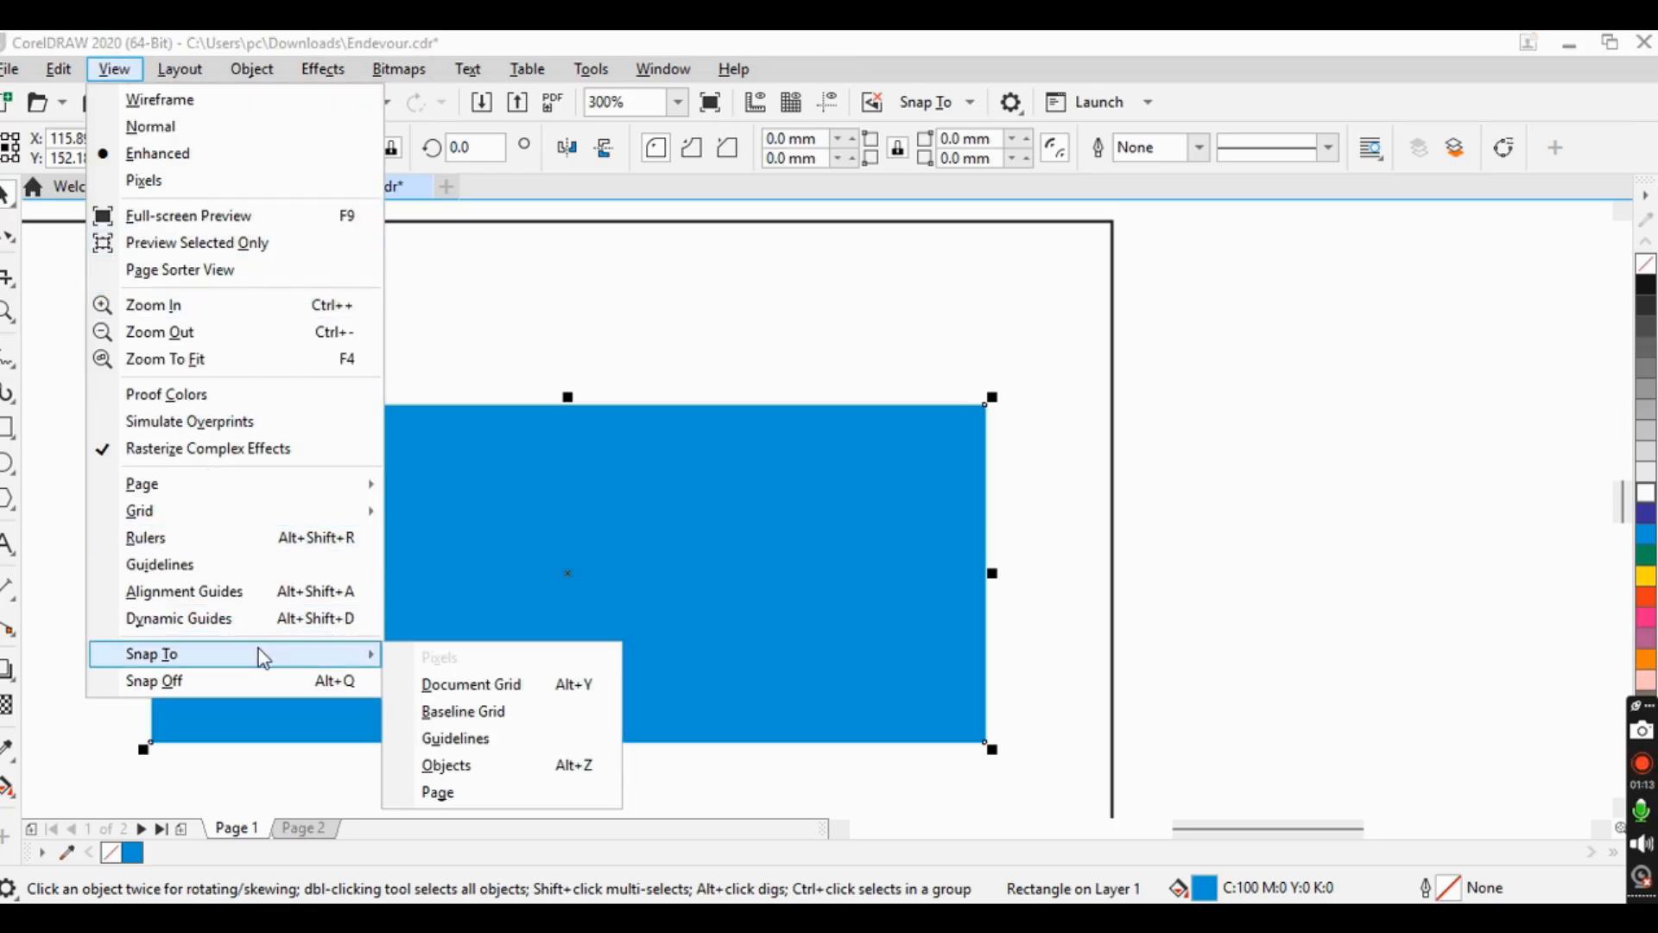
pyautogui.click(449, 683)
pyautogui.click(113, 68)
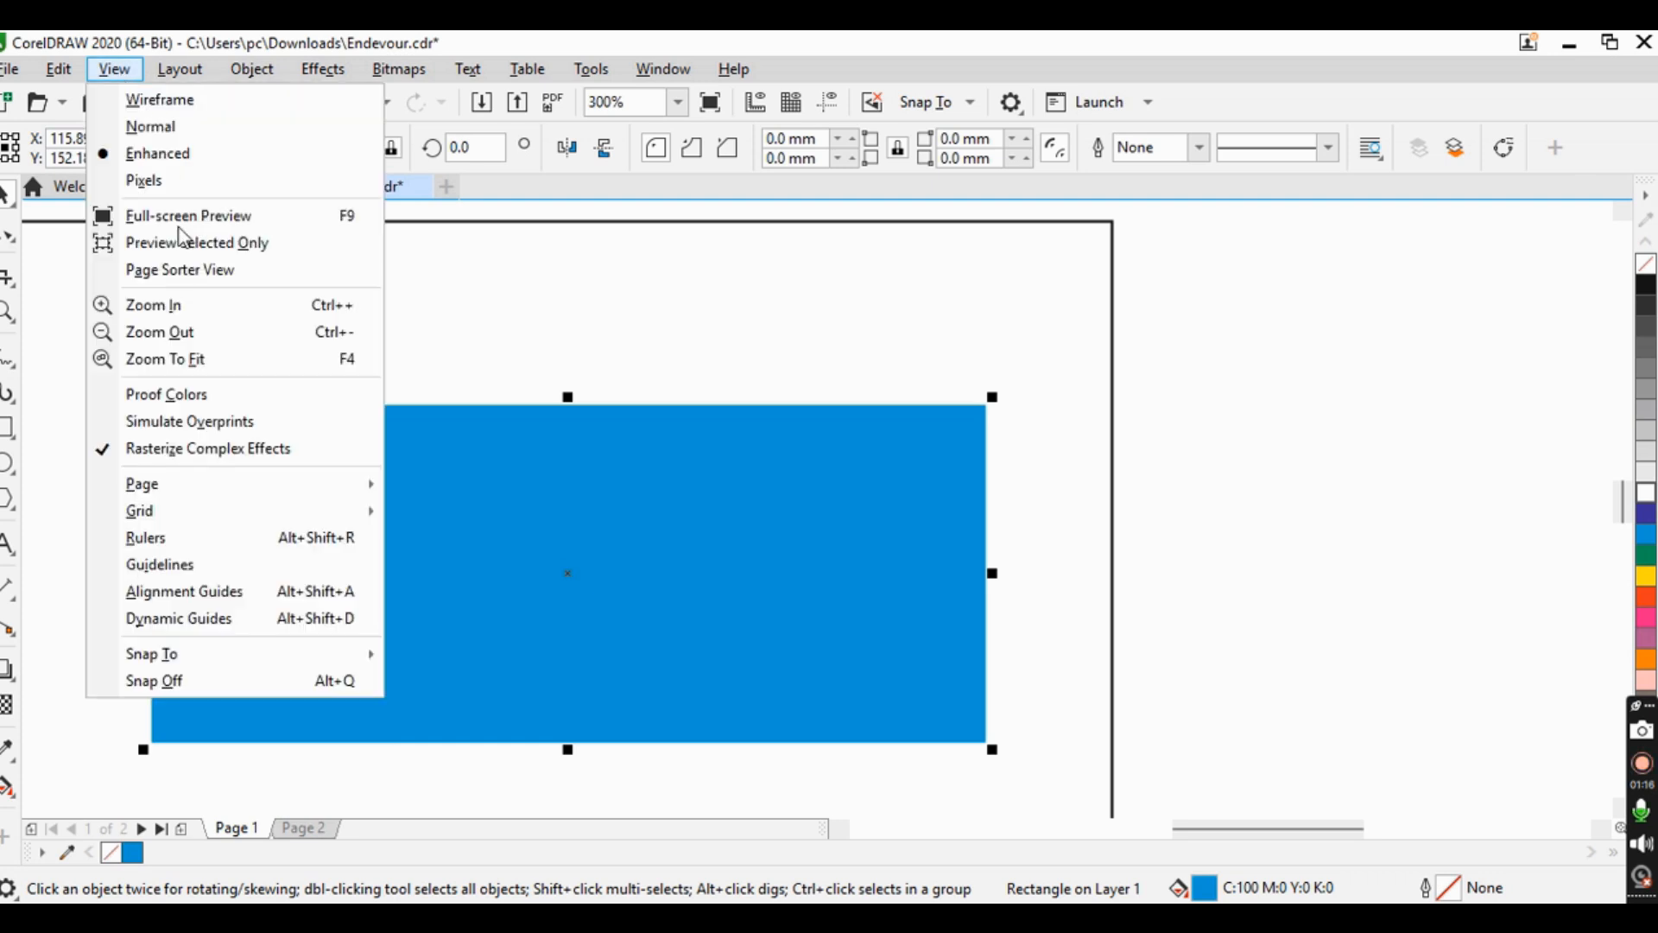
pyautogui.moveTo(288, 665)
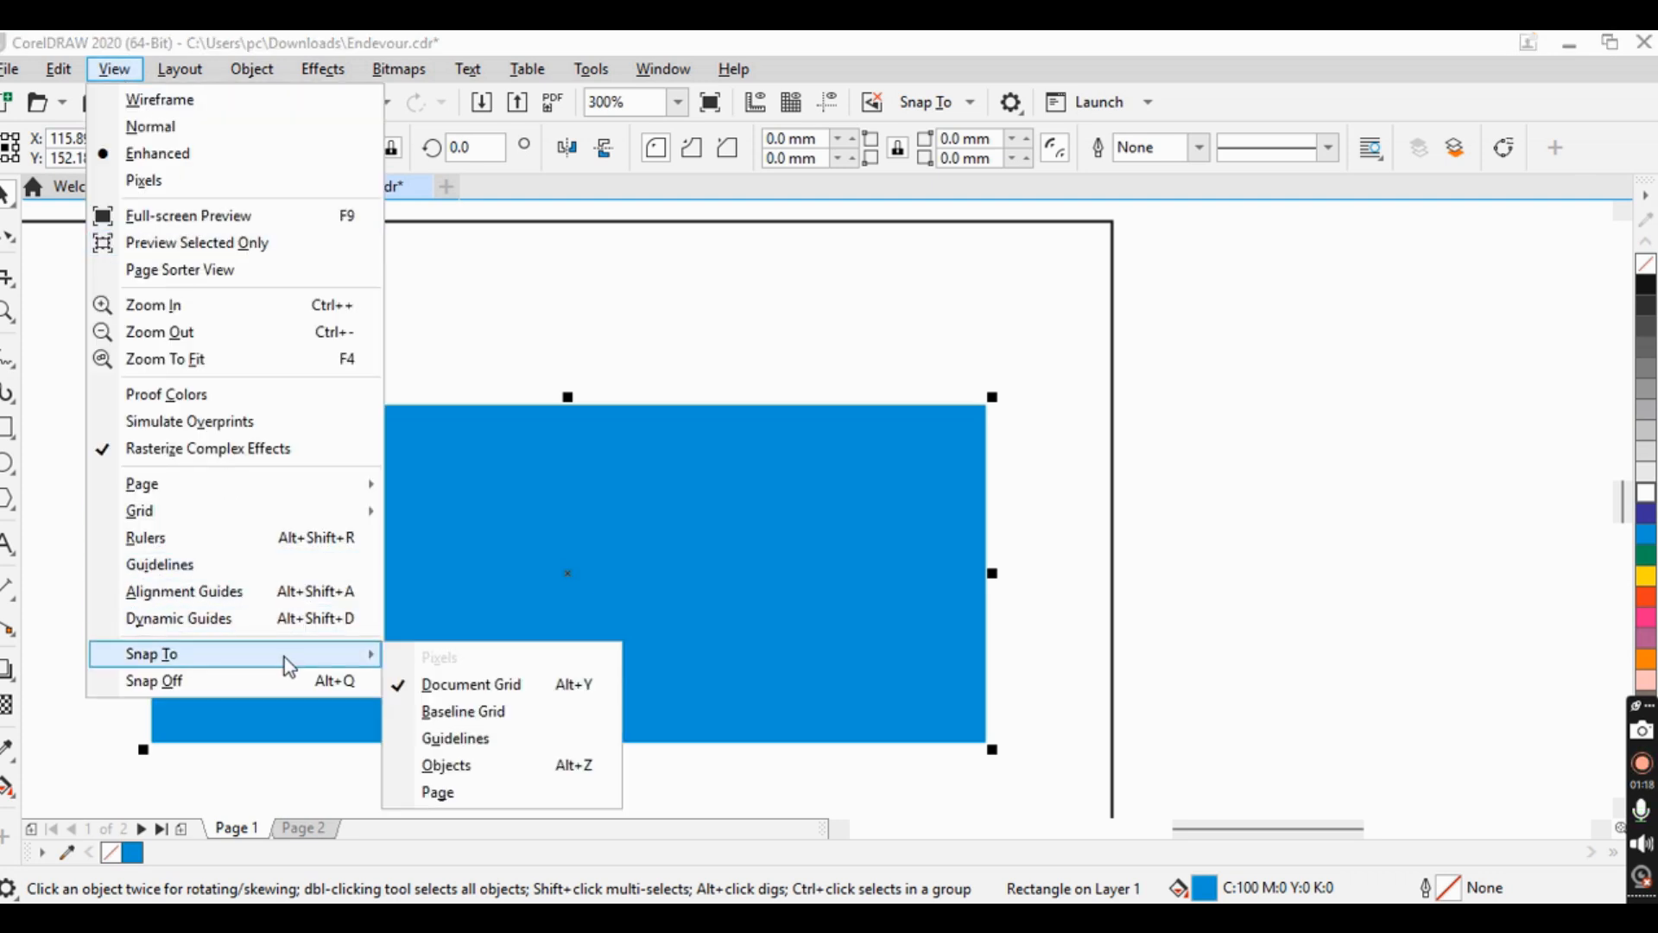
pyautogui.click(475, 710)
# - Turn on snapping to guidelines and to objects
pyautogui.click(114, 69)
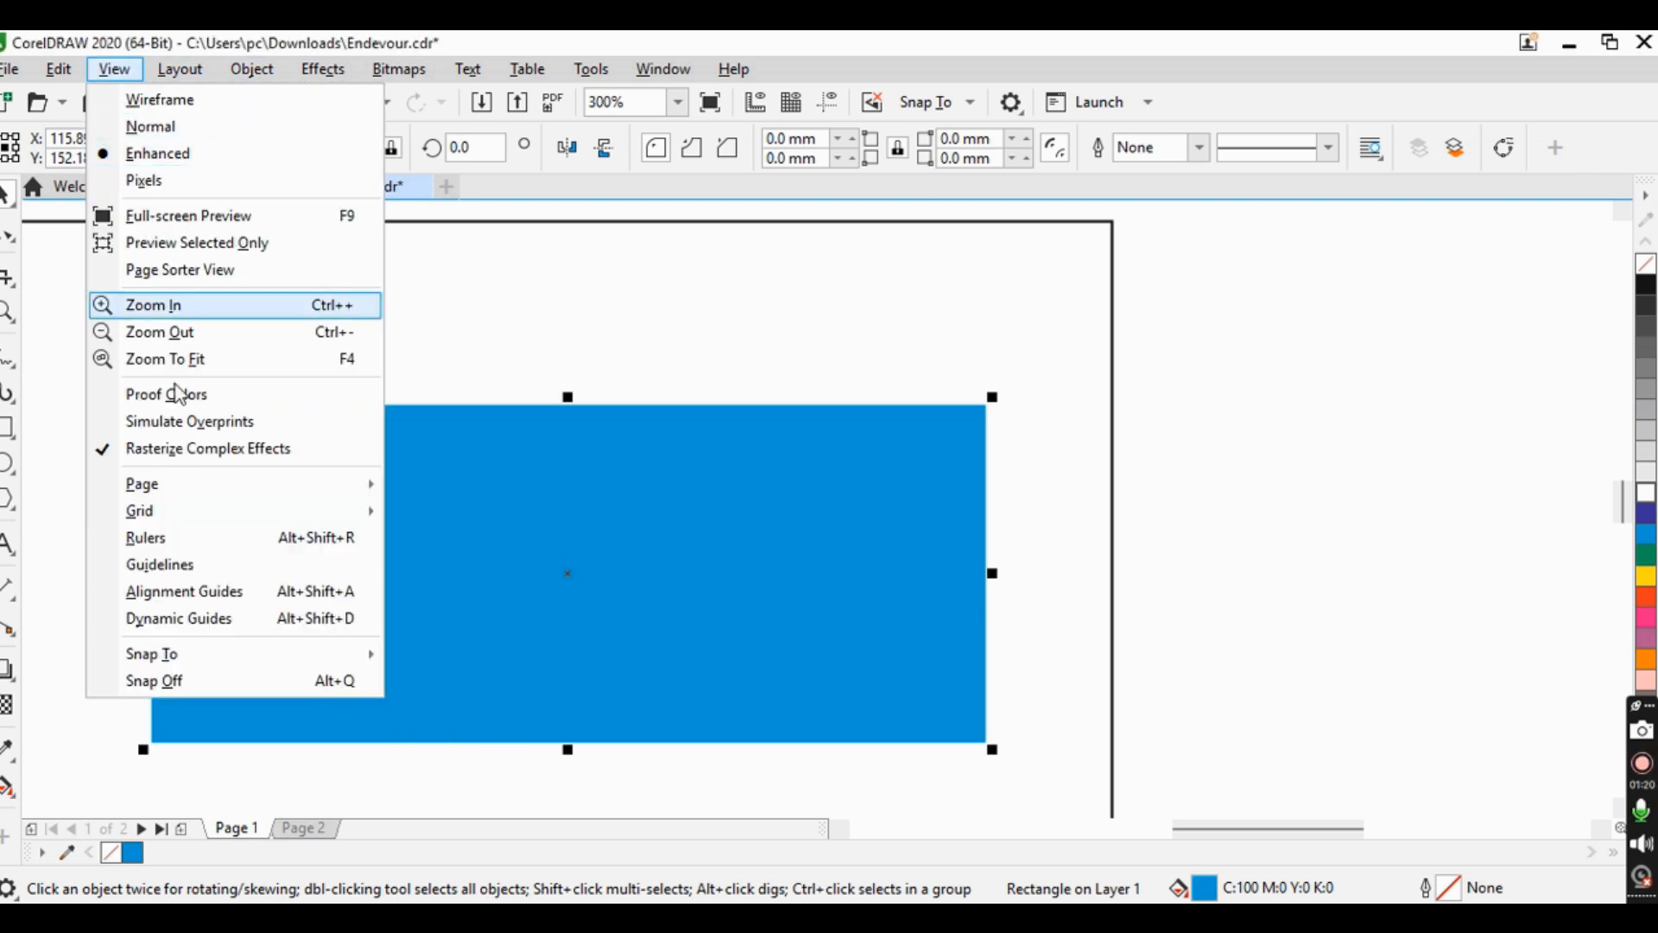
pyautogui.moveTo(237, 654)
pyautogui.click(425, 722)
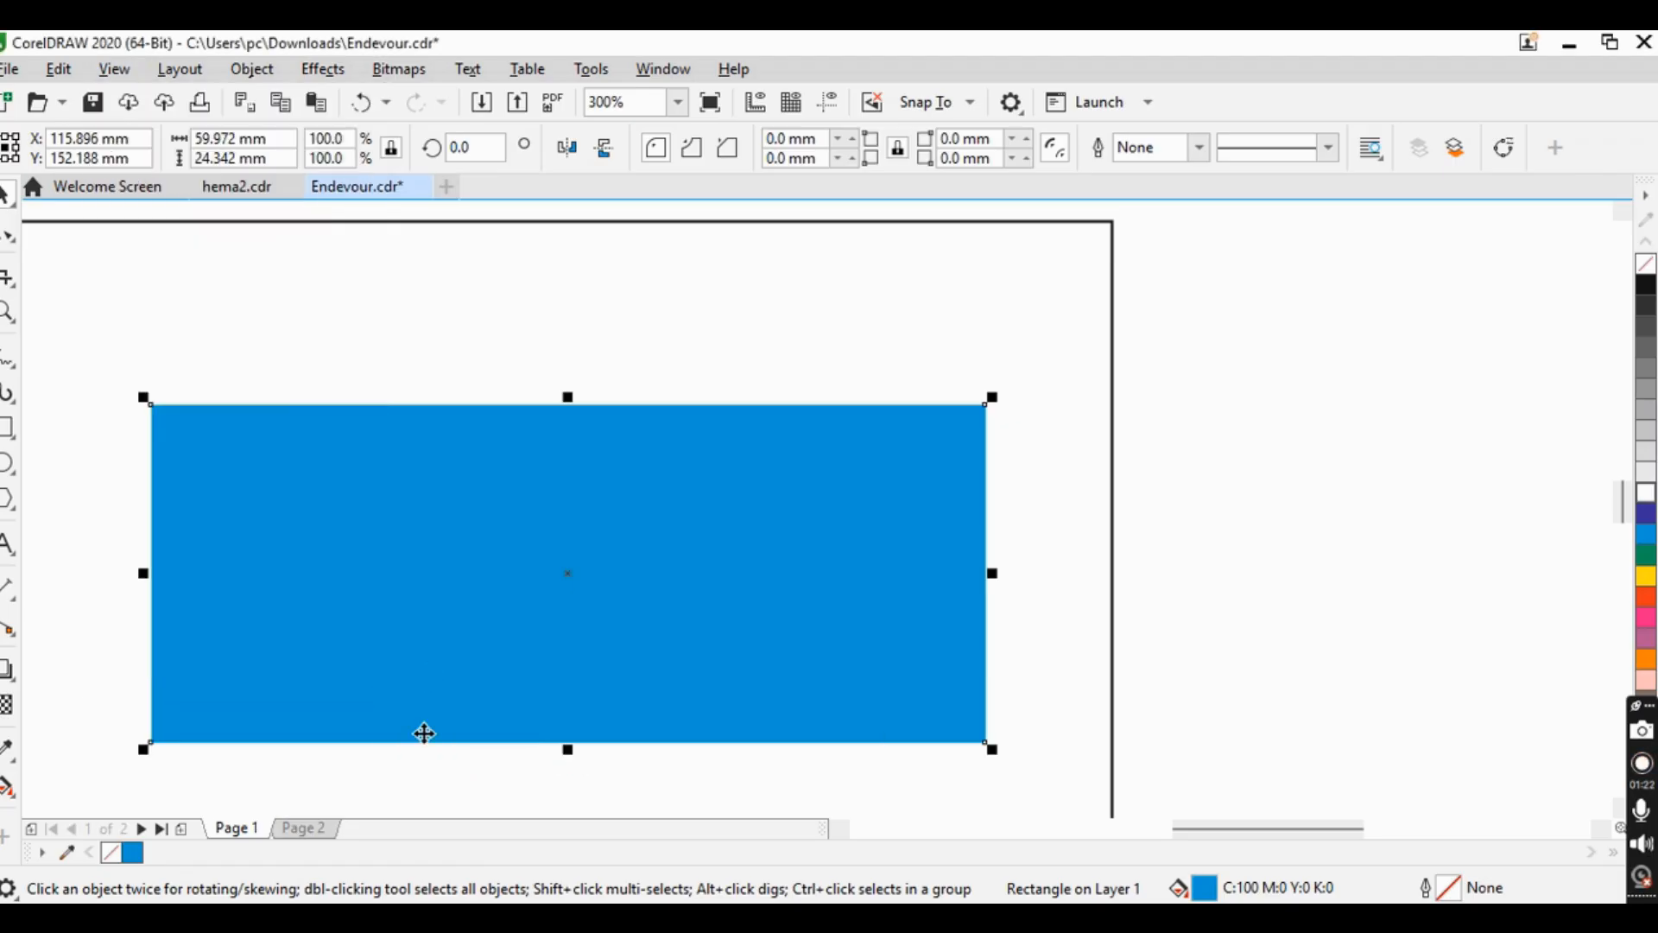
pyautogui.click(115, 69)
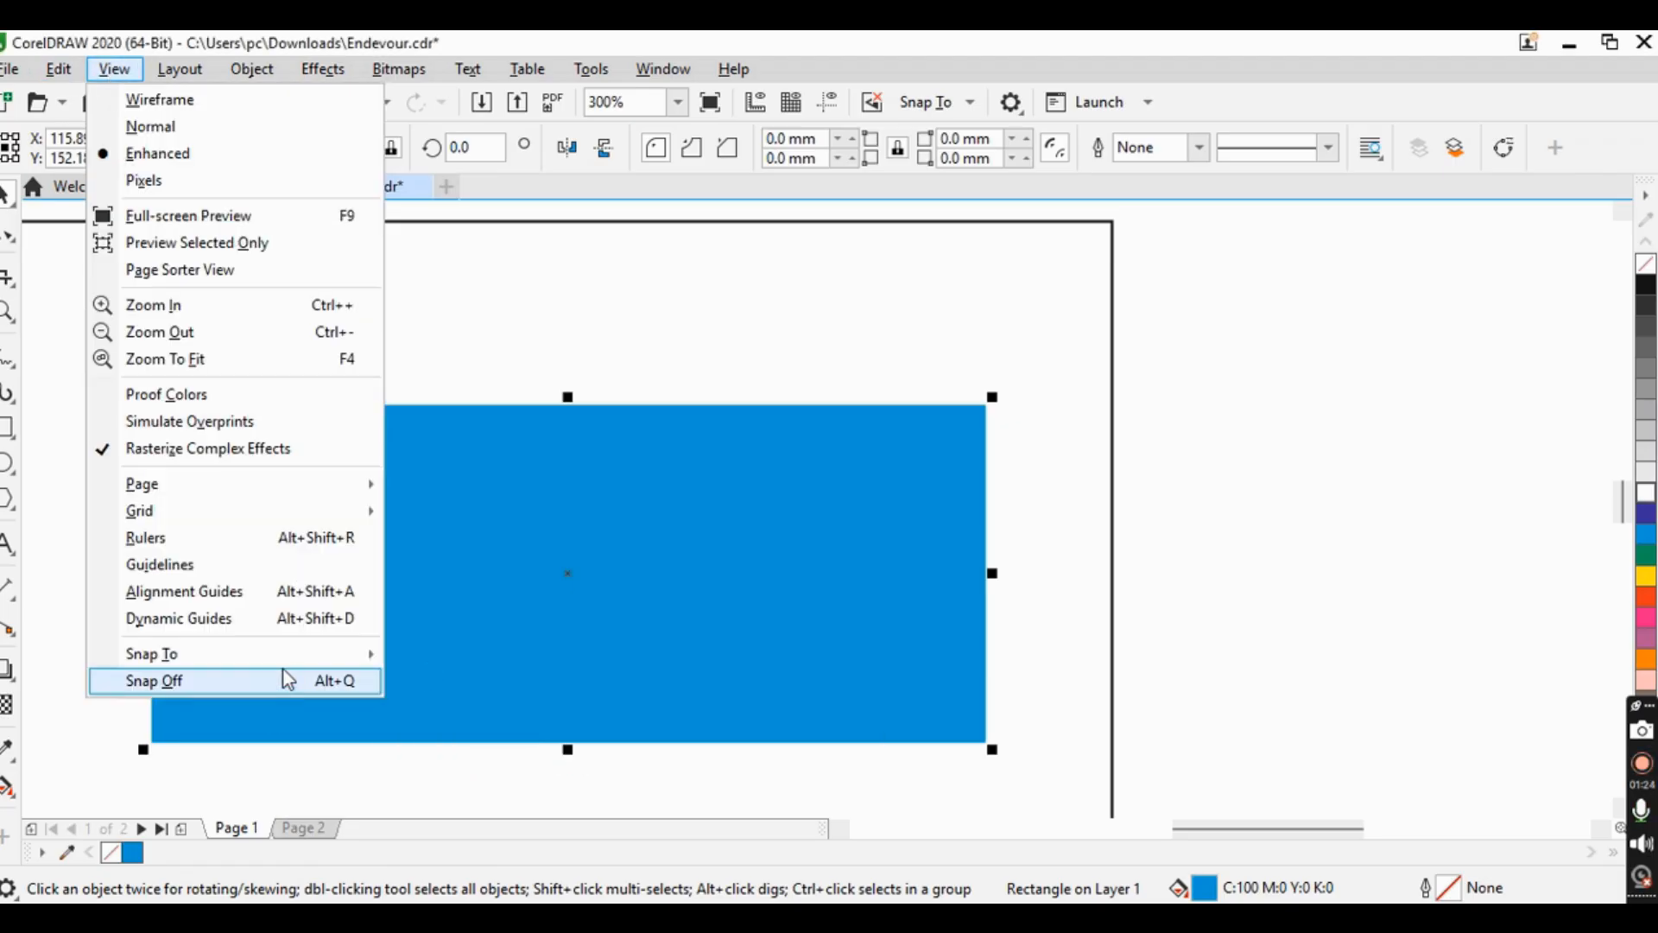
pyautogui.moveTo(337, 654)
pyautogui.click(503, 766)
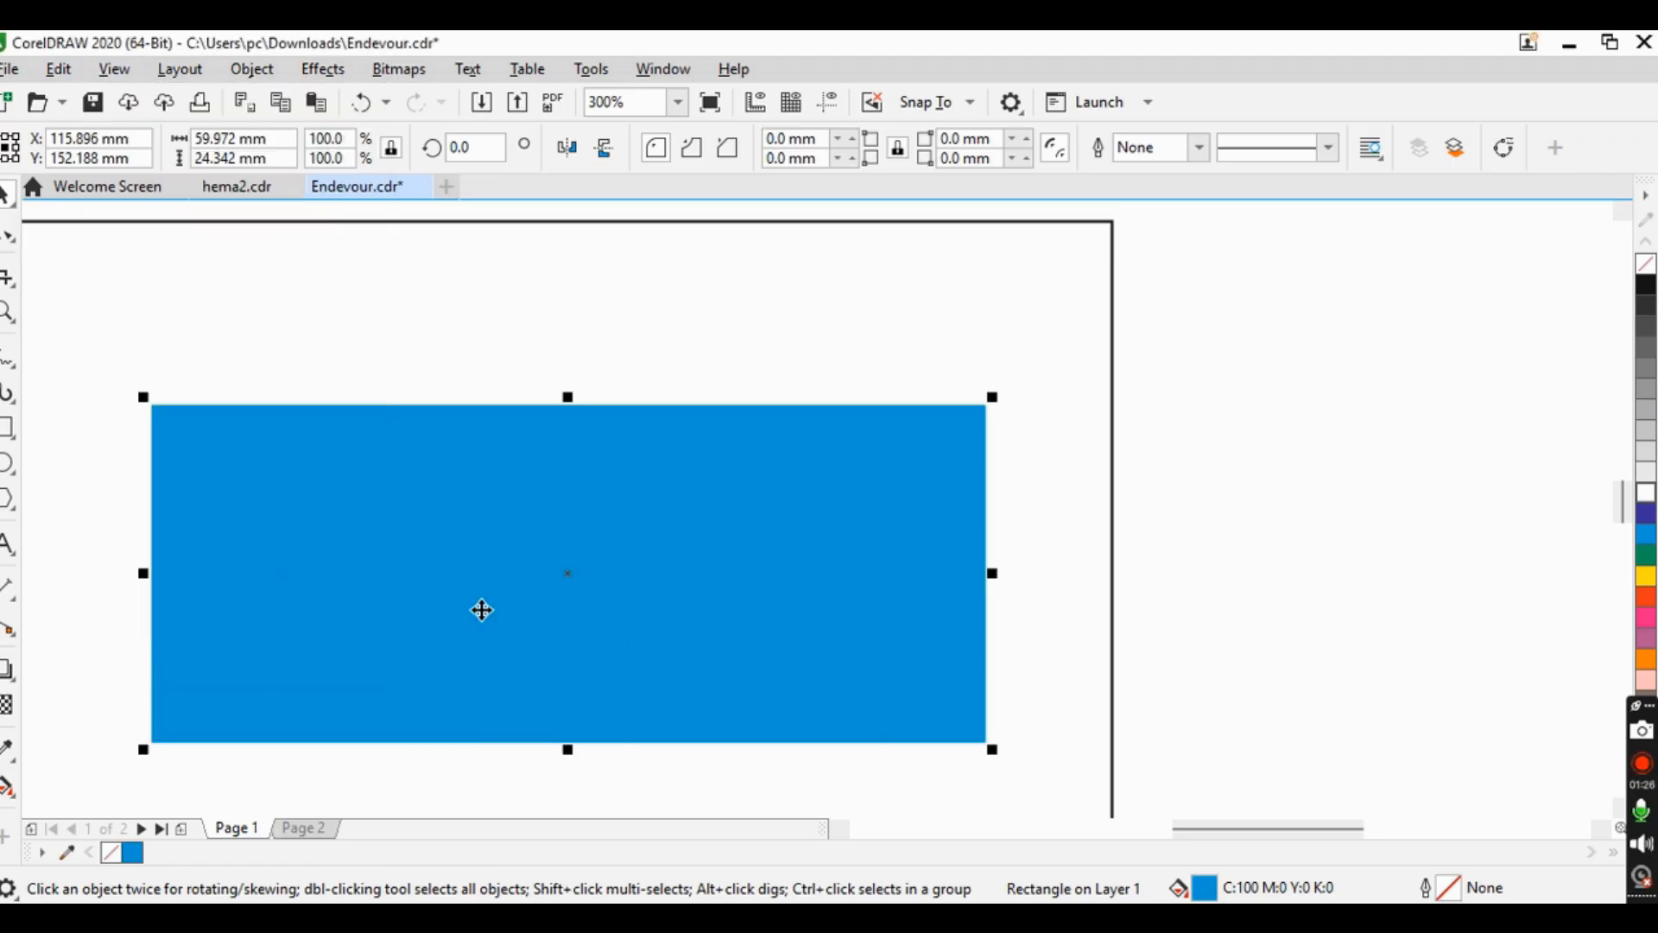
# - Turn on snapping to the page and snap the blue rectangle's upper-right corner onto the large rectangle's upper-right corner node
pyautogui.click(115, 69)
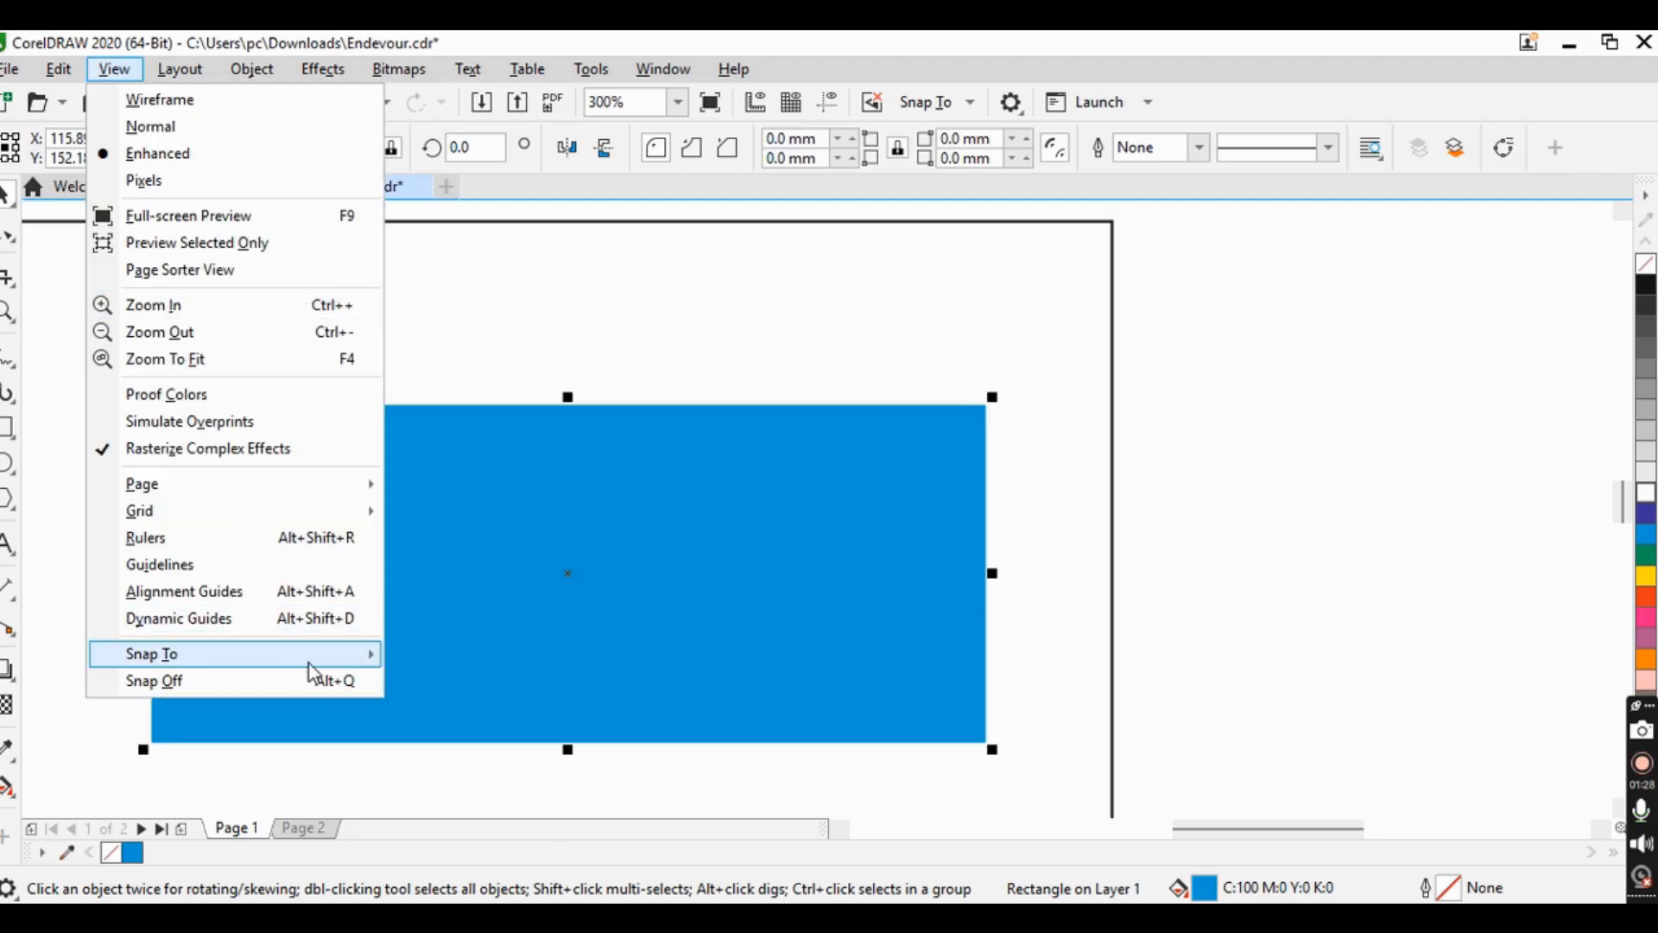
pyautogui.moveTo(315, 661)
pyautogui.click(438, 793)
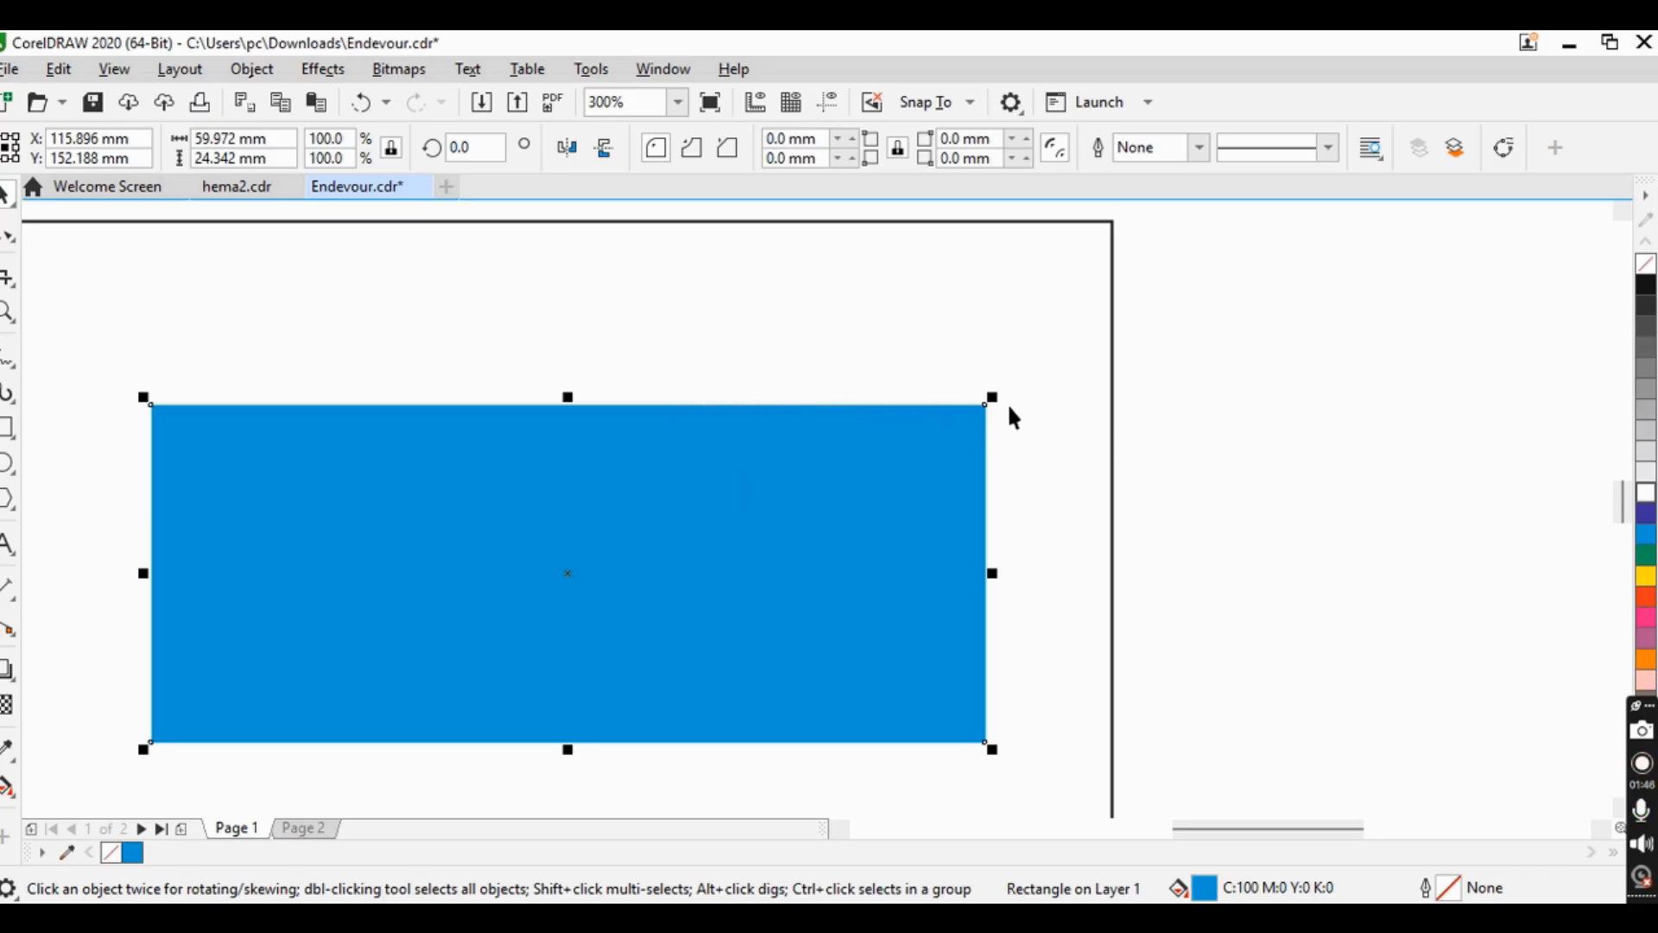
pyautogui.moveTo(983, 404); pyautogui.dragTo(1108, 233)
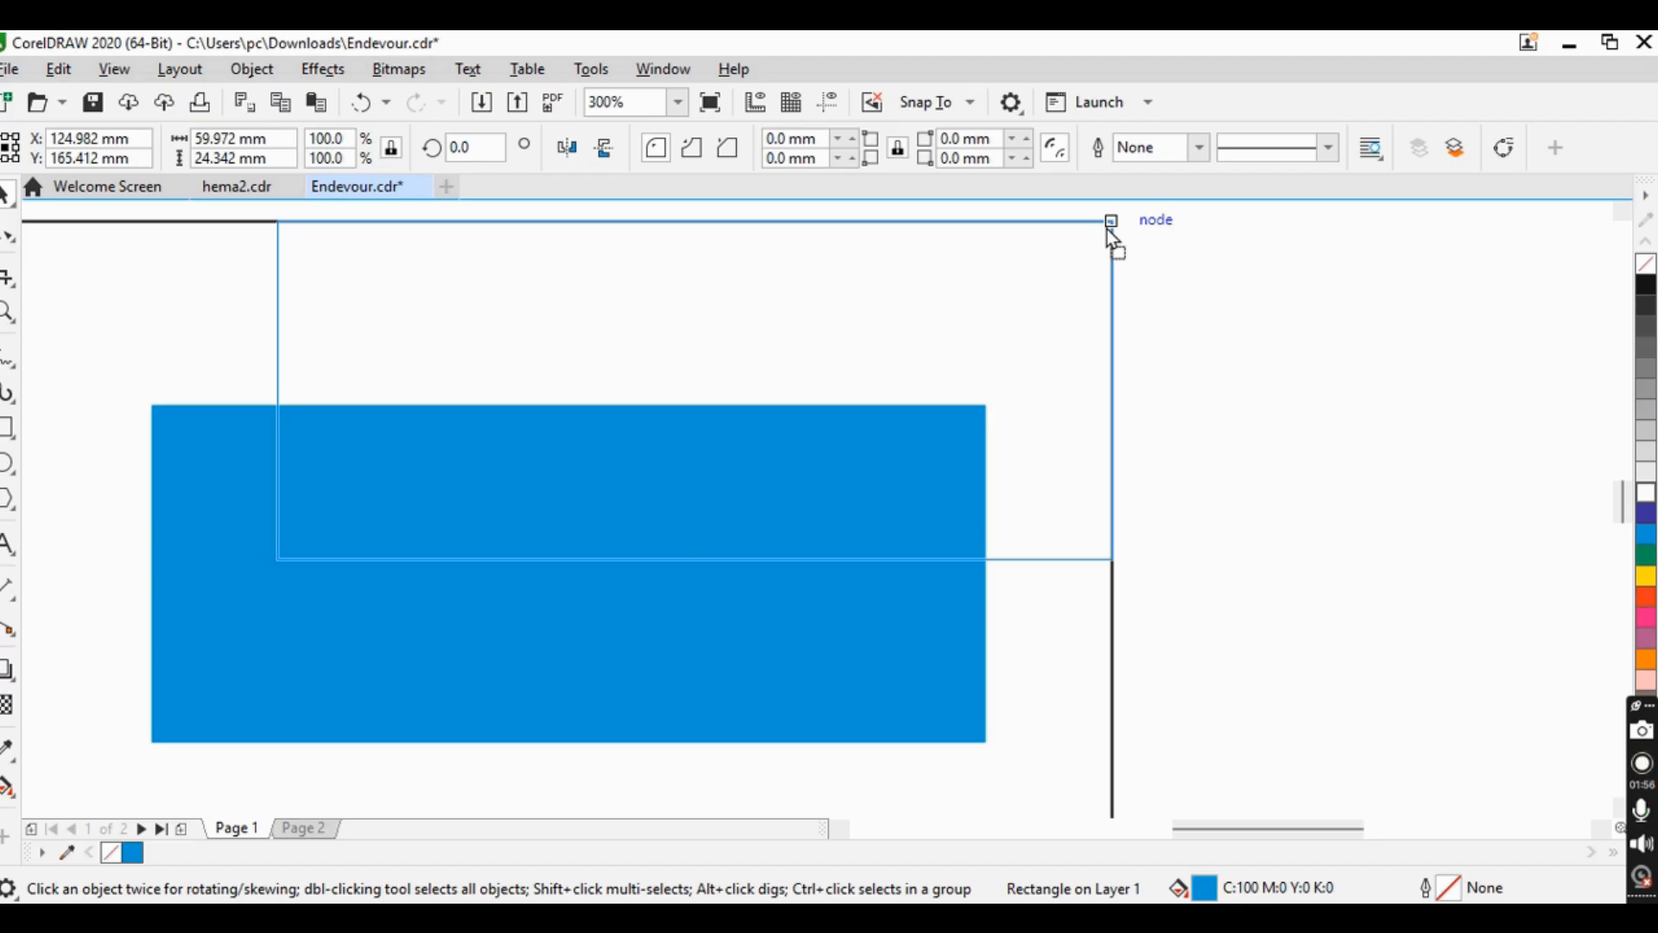
# - Drop the blue rectangle onto the large rectangle's upper-right corner node and inspect the aligned edges up close
pyautogui.moveTo(1109, 232); pyautogui.dragTo(1107, 226)
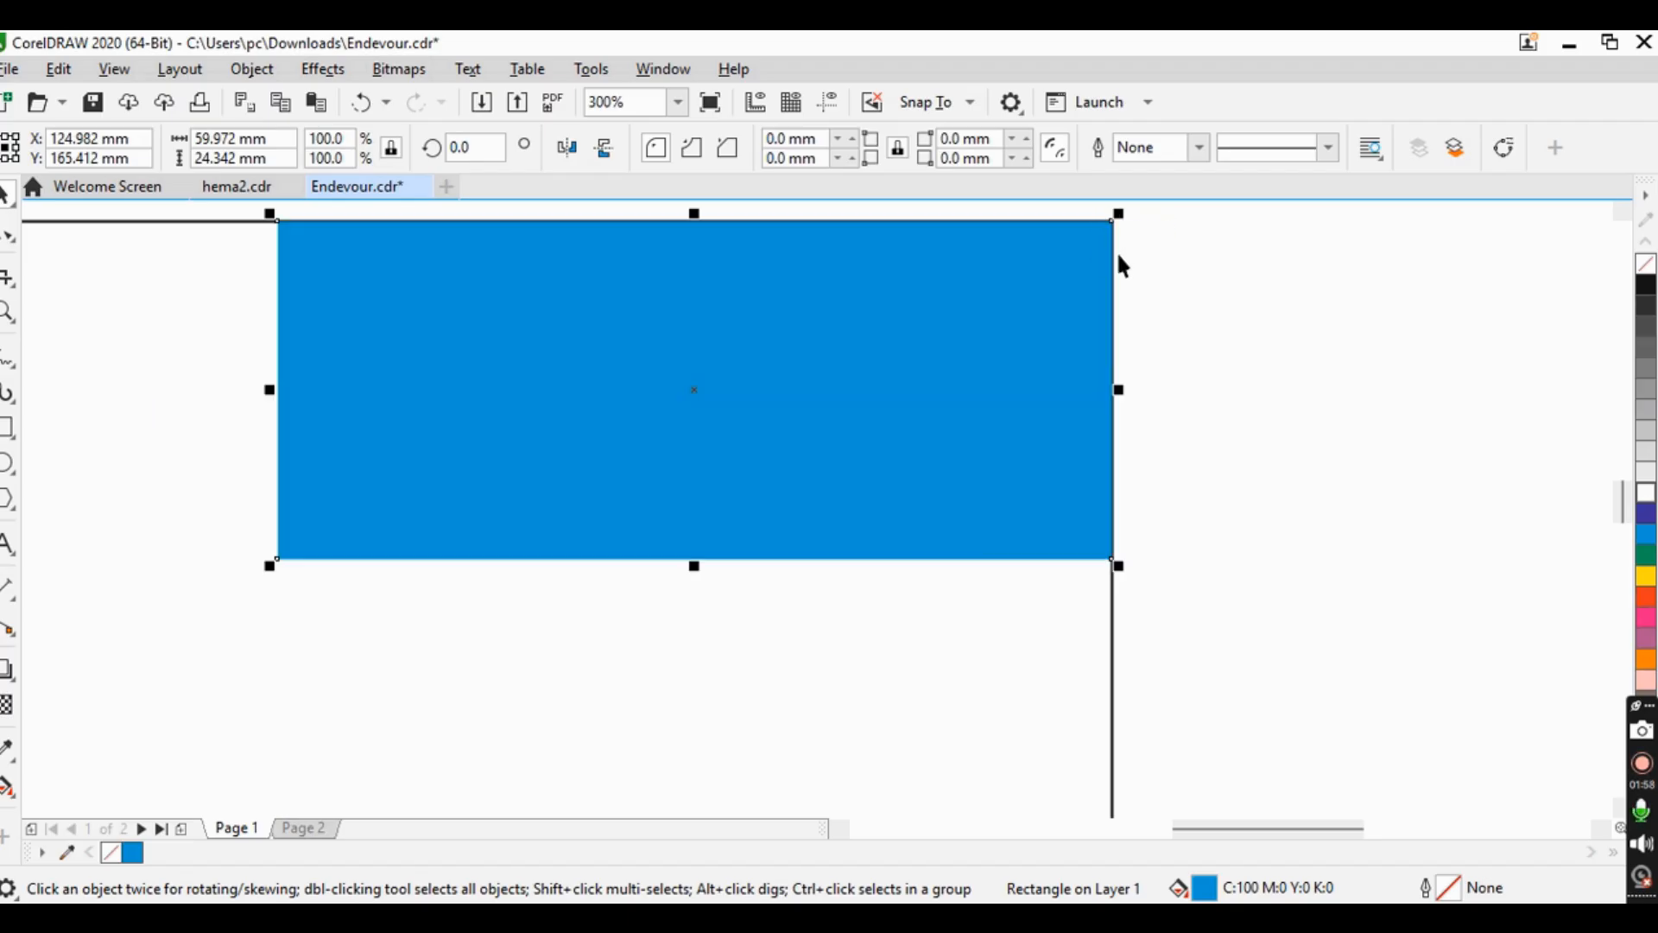
pyautogui.scroll(10, 1113, 247)
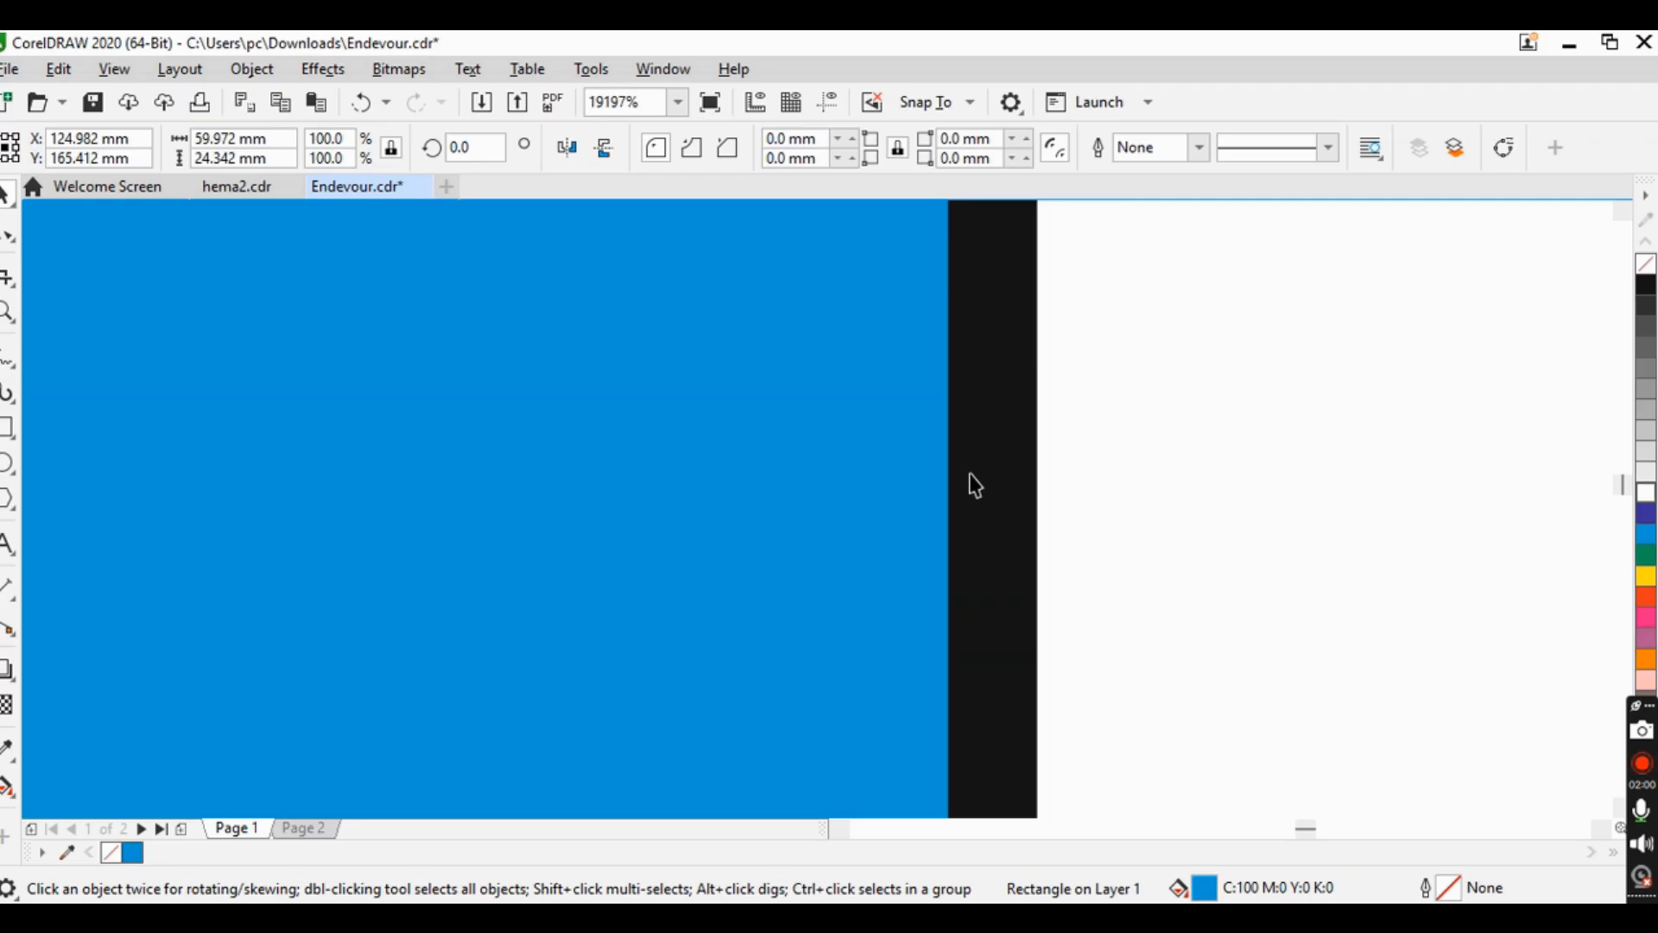
pyautogui.scroll(-5, 970, 481)
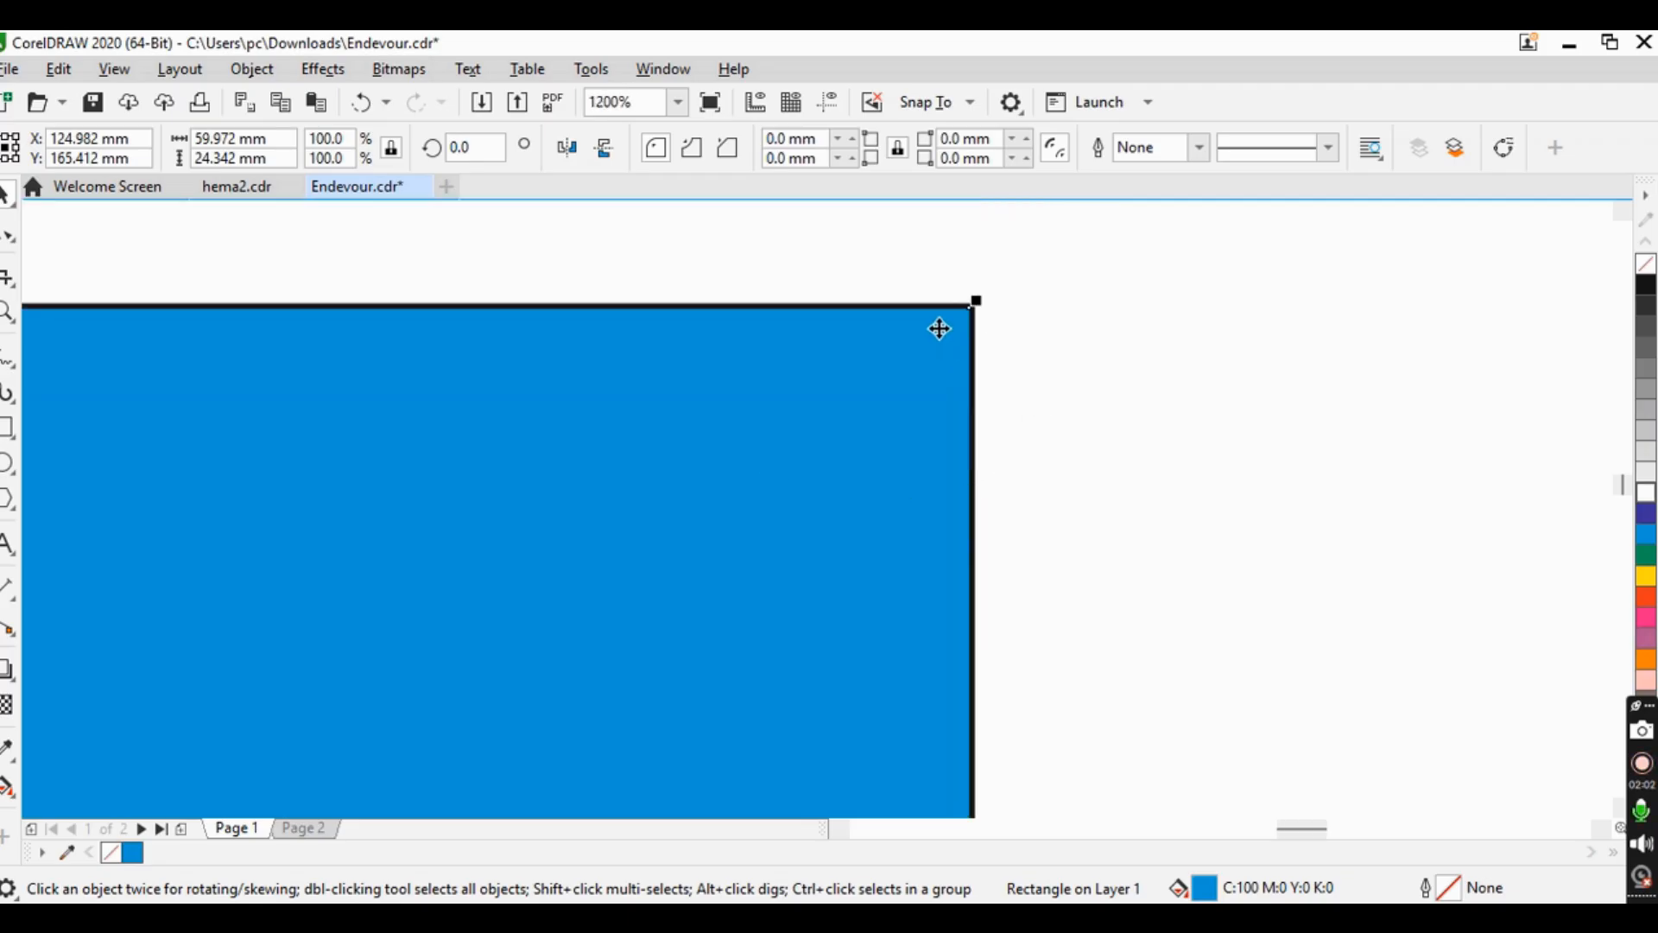
pyautogui.scroll(-6, 948, 313)
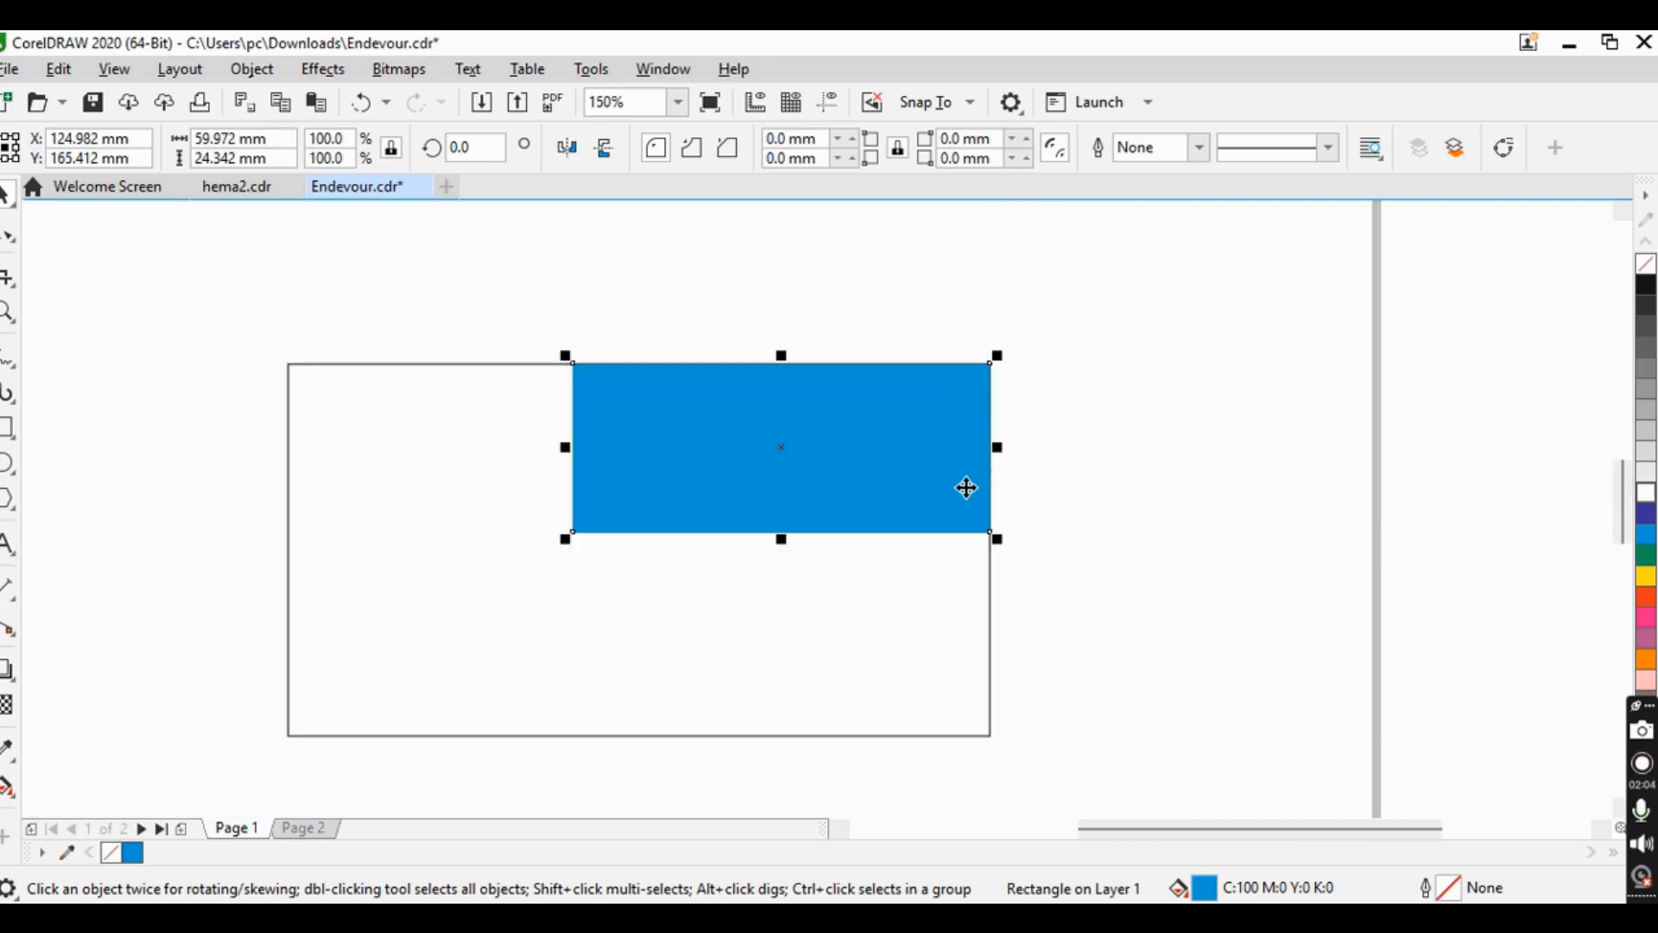
pyautogui.scroll(3, 967, 489)
pyautogui.scroll(-3, 966, 484)
pyautogui.scroll(2, 941, 481)
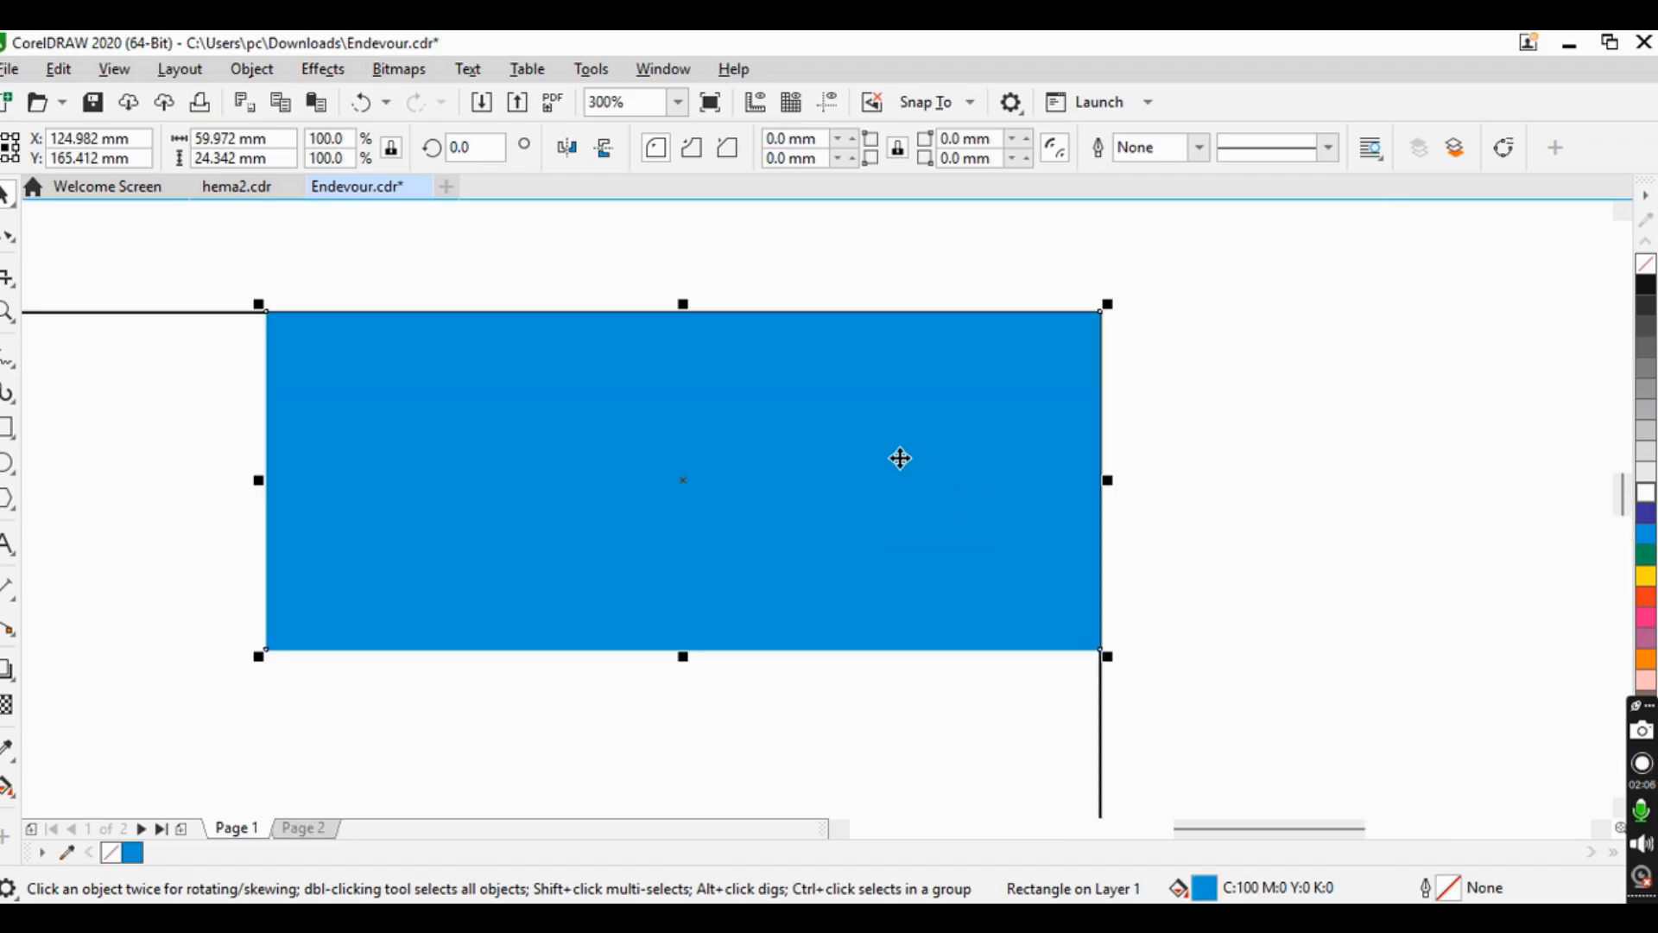
# - Turn off all snapping with Snap Off and deselect the blue rectangle
pyautogui.click(121, 74)
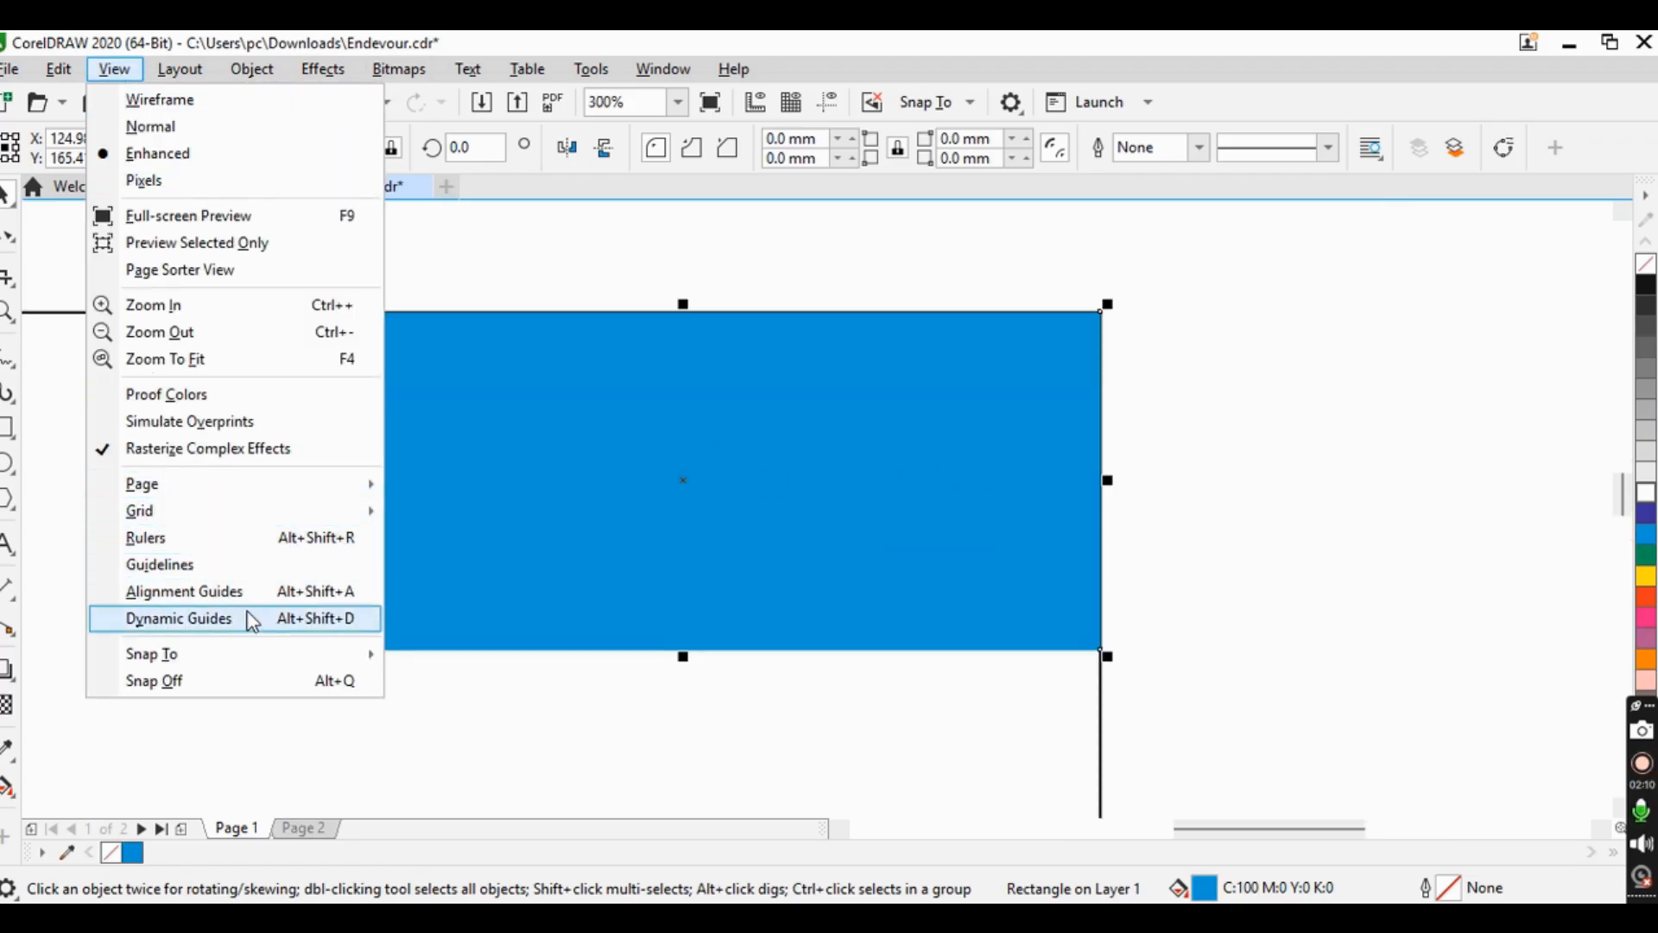
pyautogui.moveTo(176, 665)
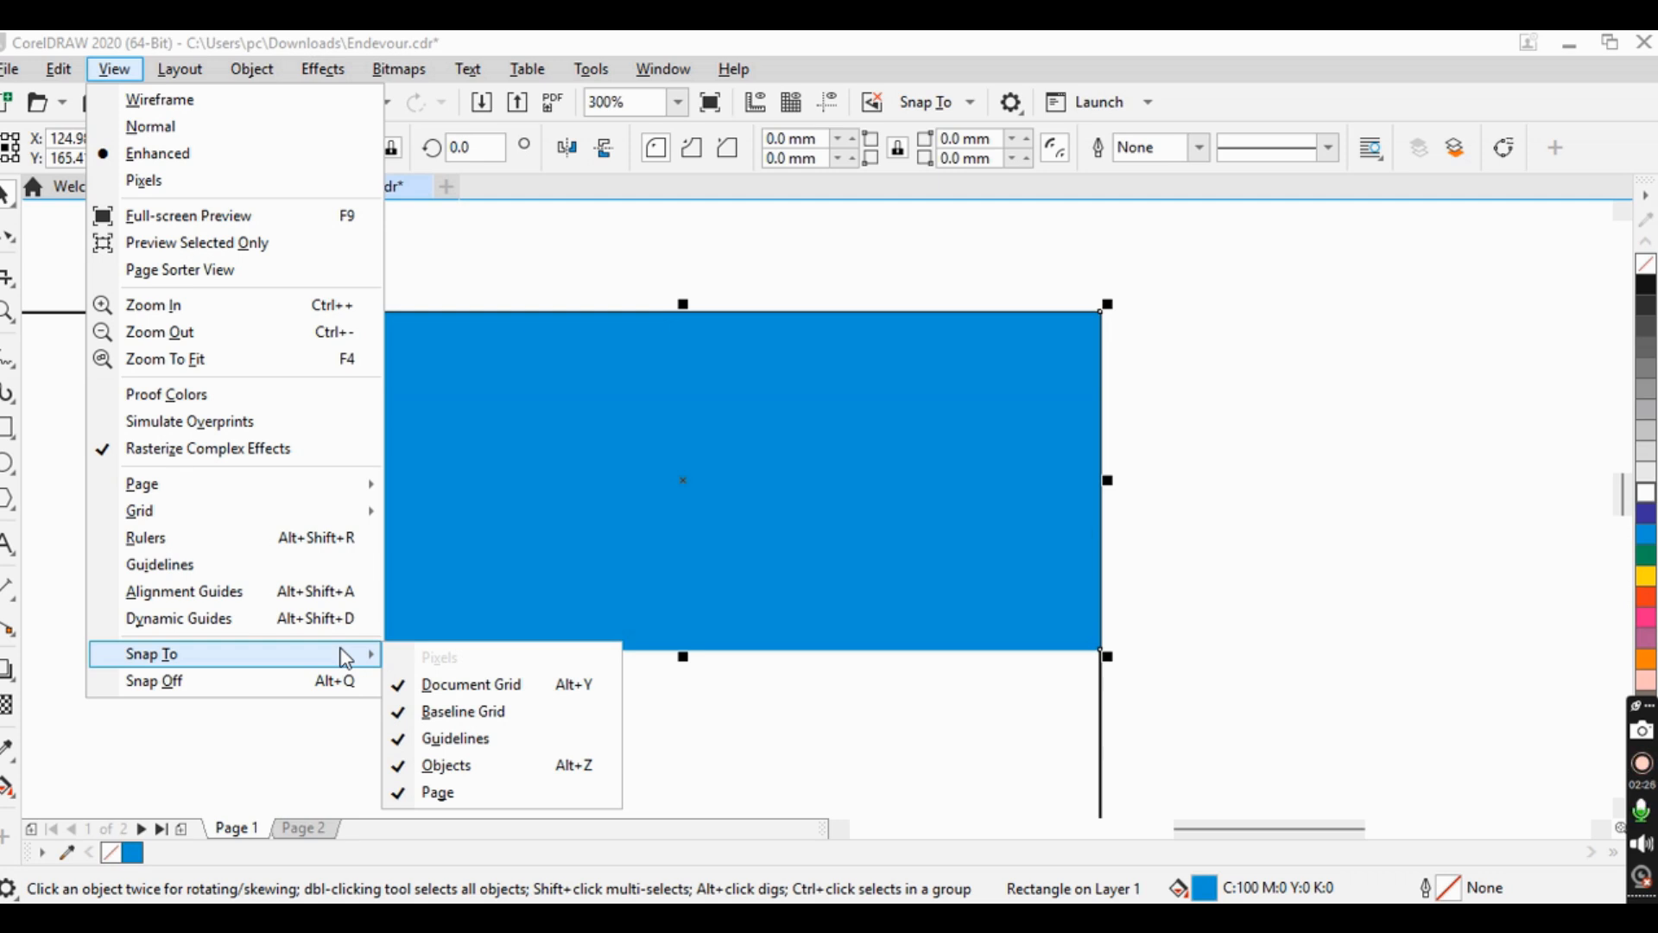
pyautogui.click(276, 682)
pyautogui.click(1244, 523)
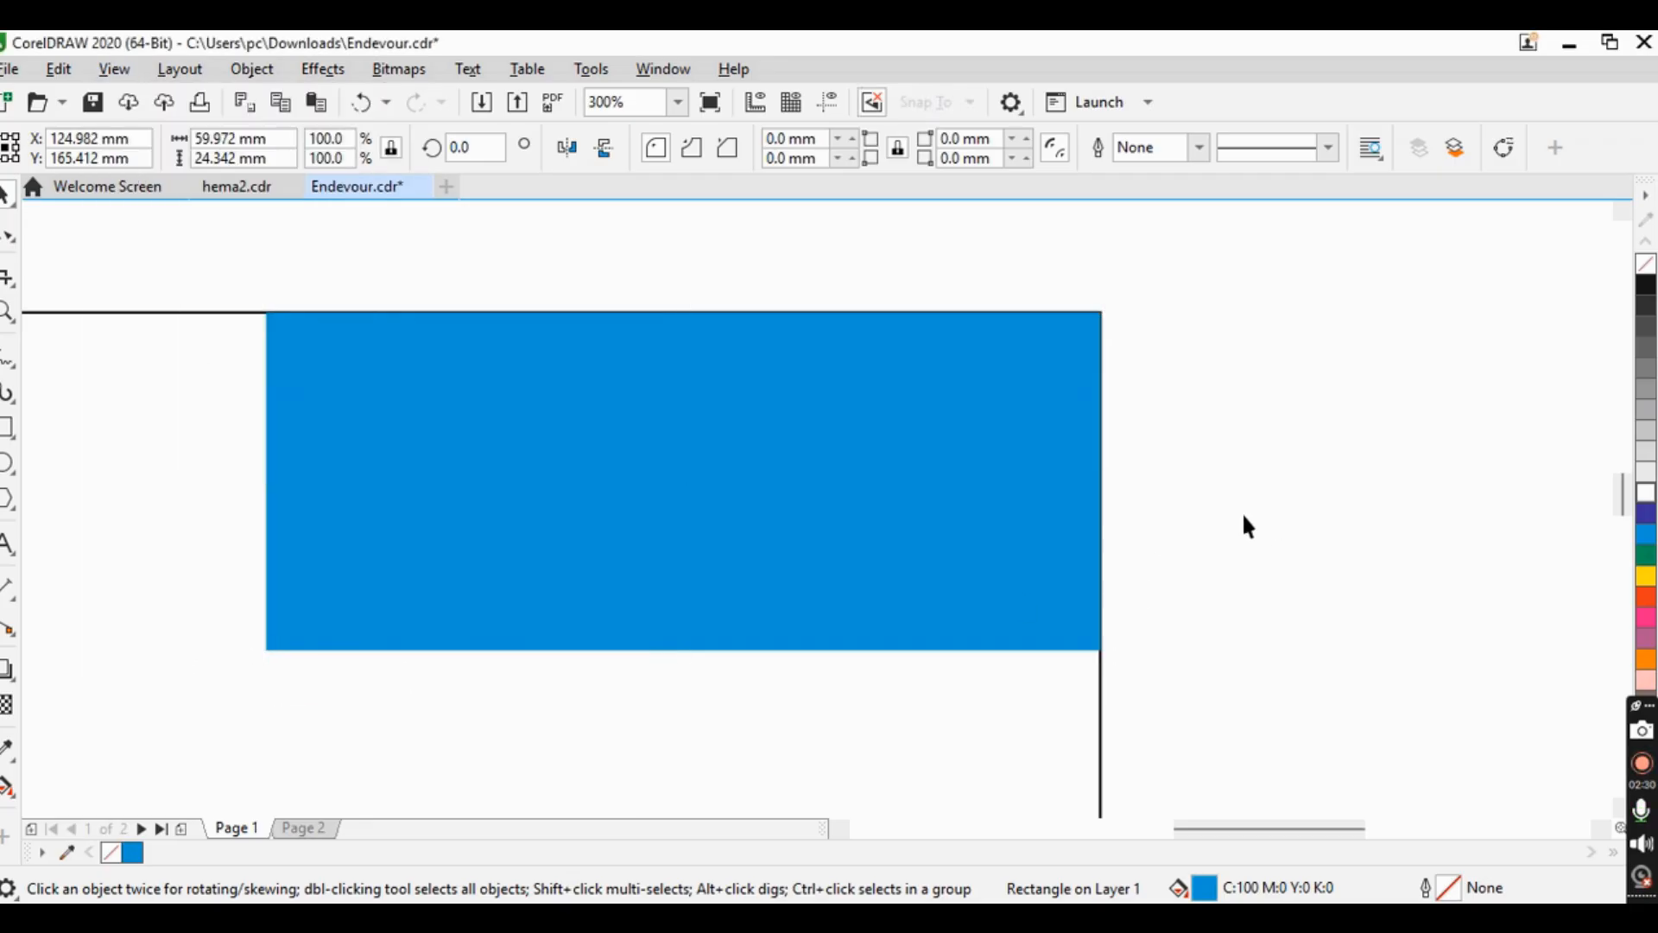
# - Select the blue rectangle and turn snapping back on by disabling Snap Off
pyautogui.click(924, 505)
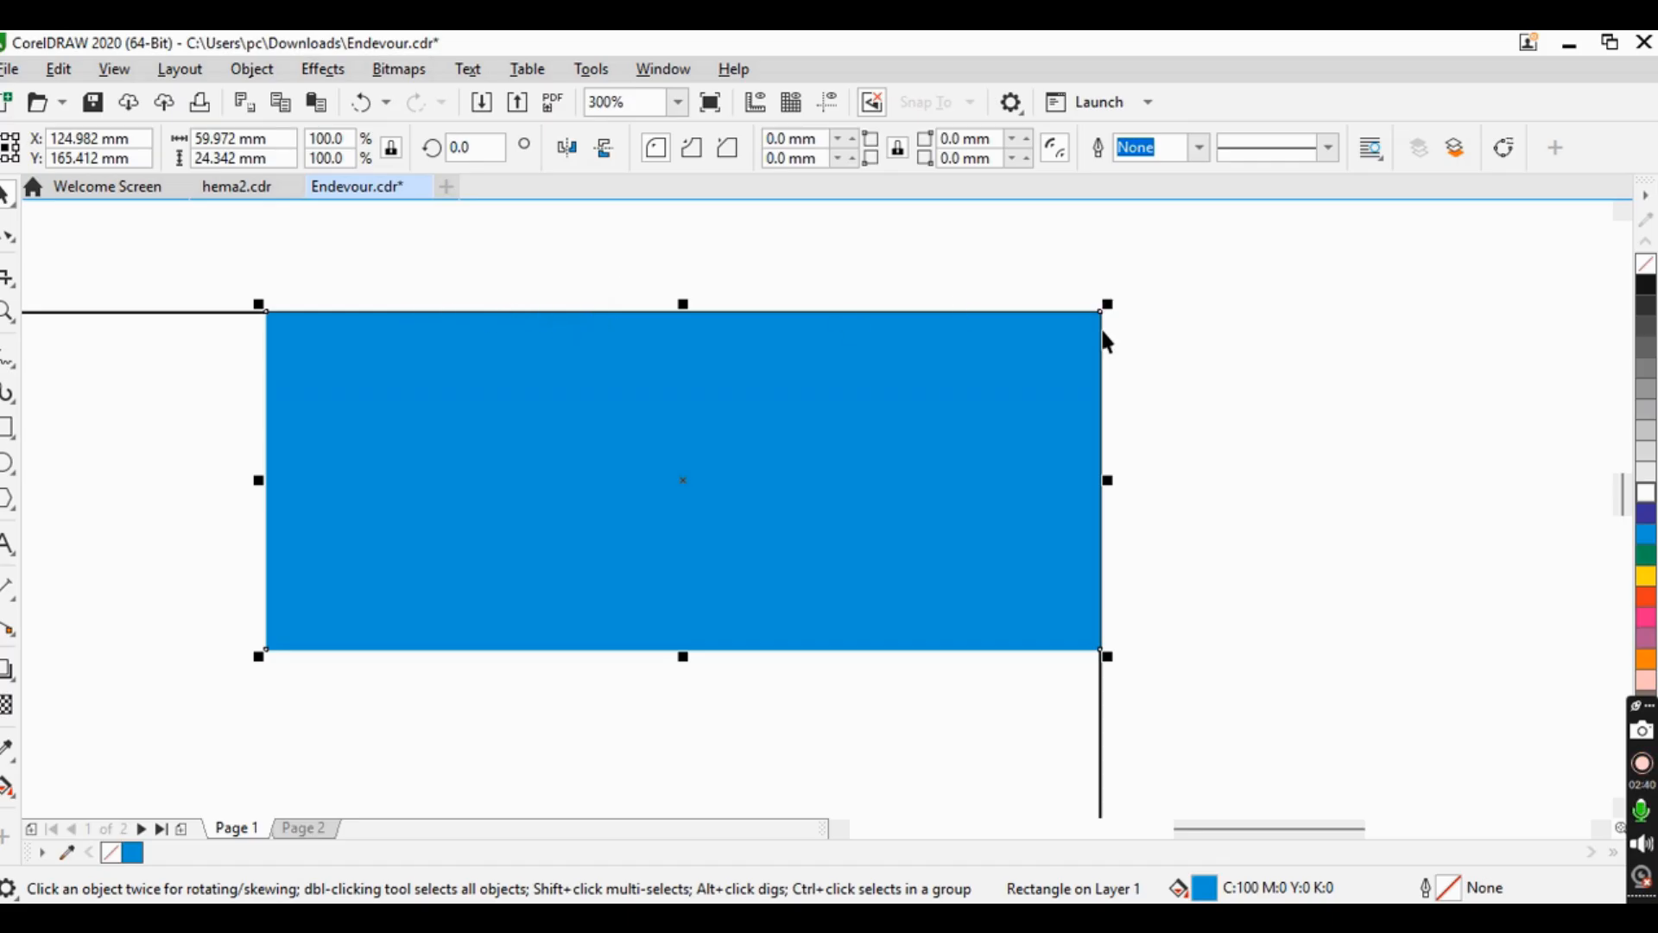
pyautogui.click(114, 69)
pyautogui.click(157, 684)
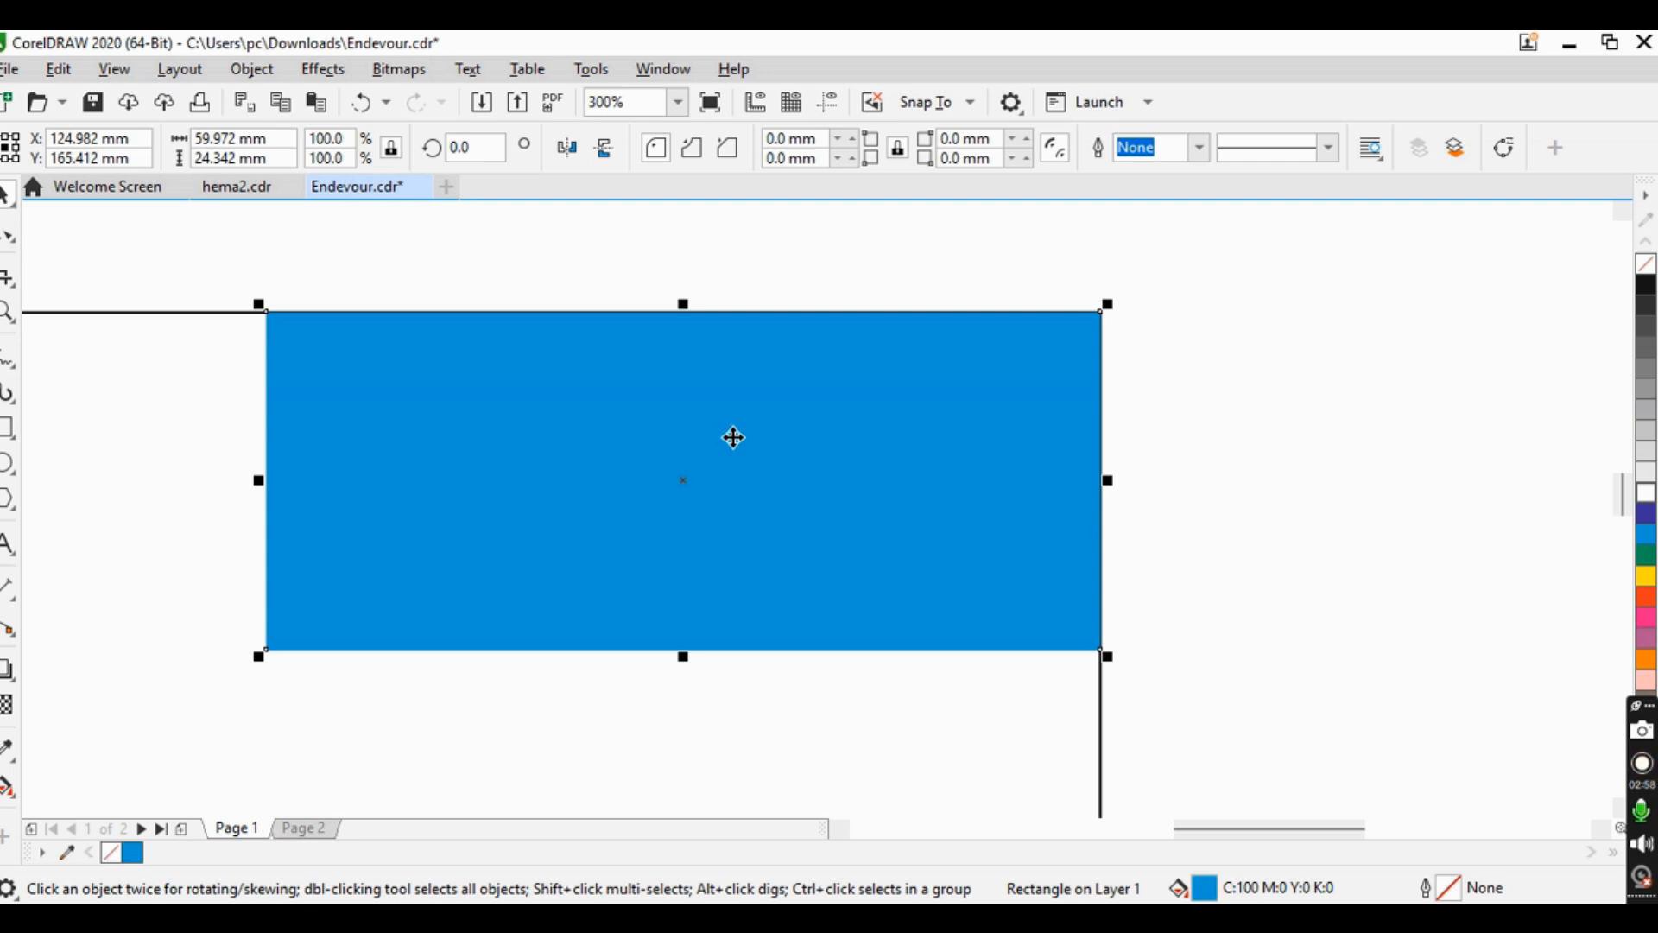
pyautogui.click(106, 75)
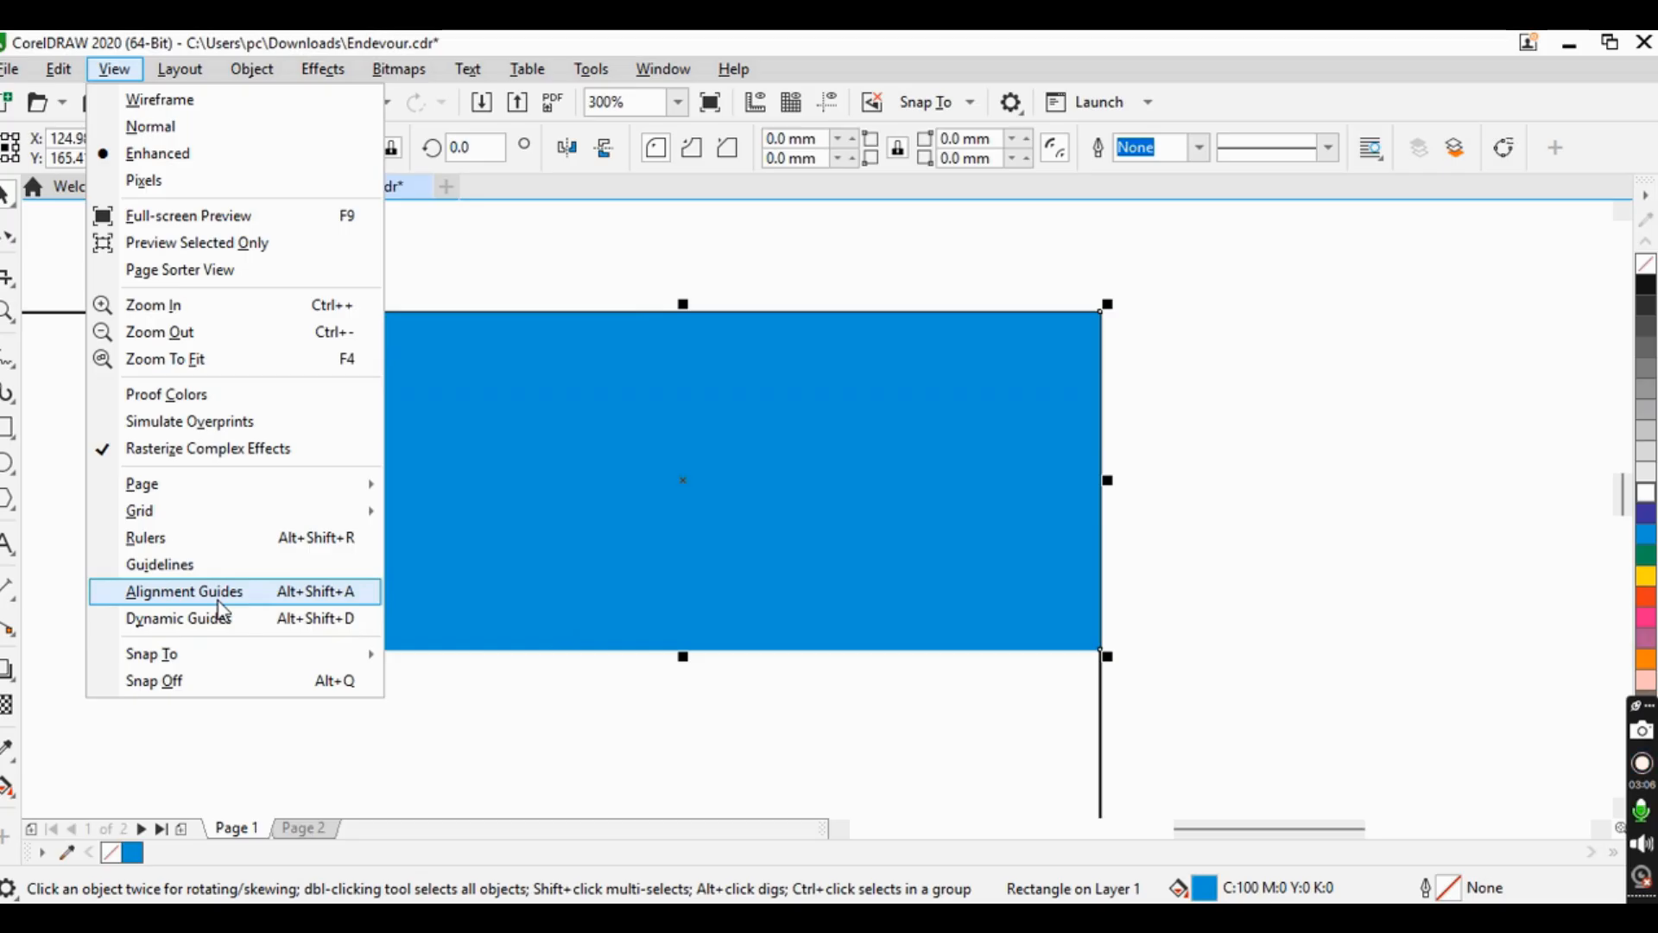
pyautogui.click(569, 394)
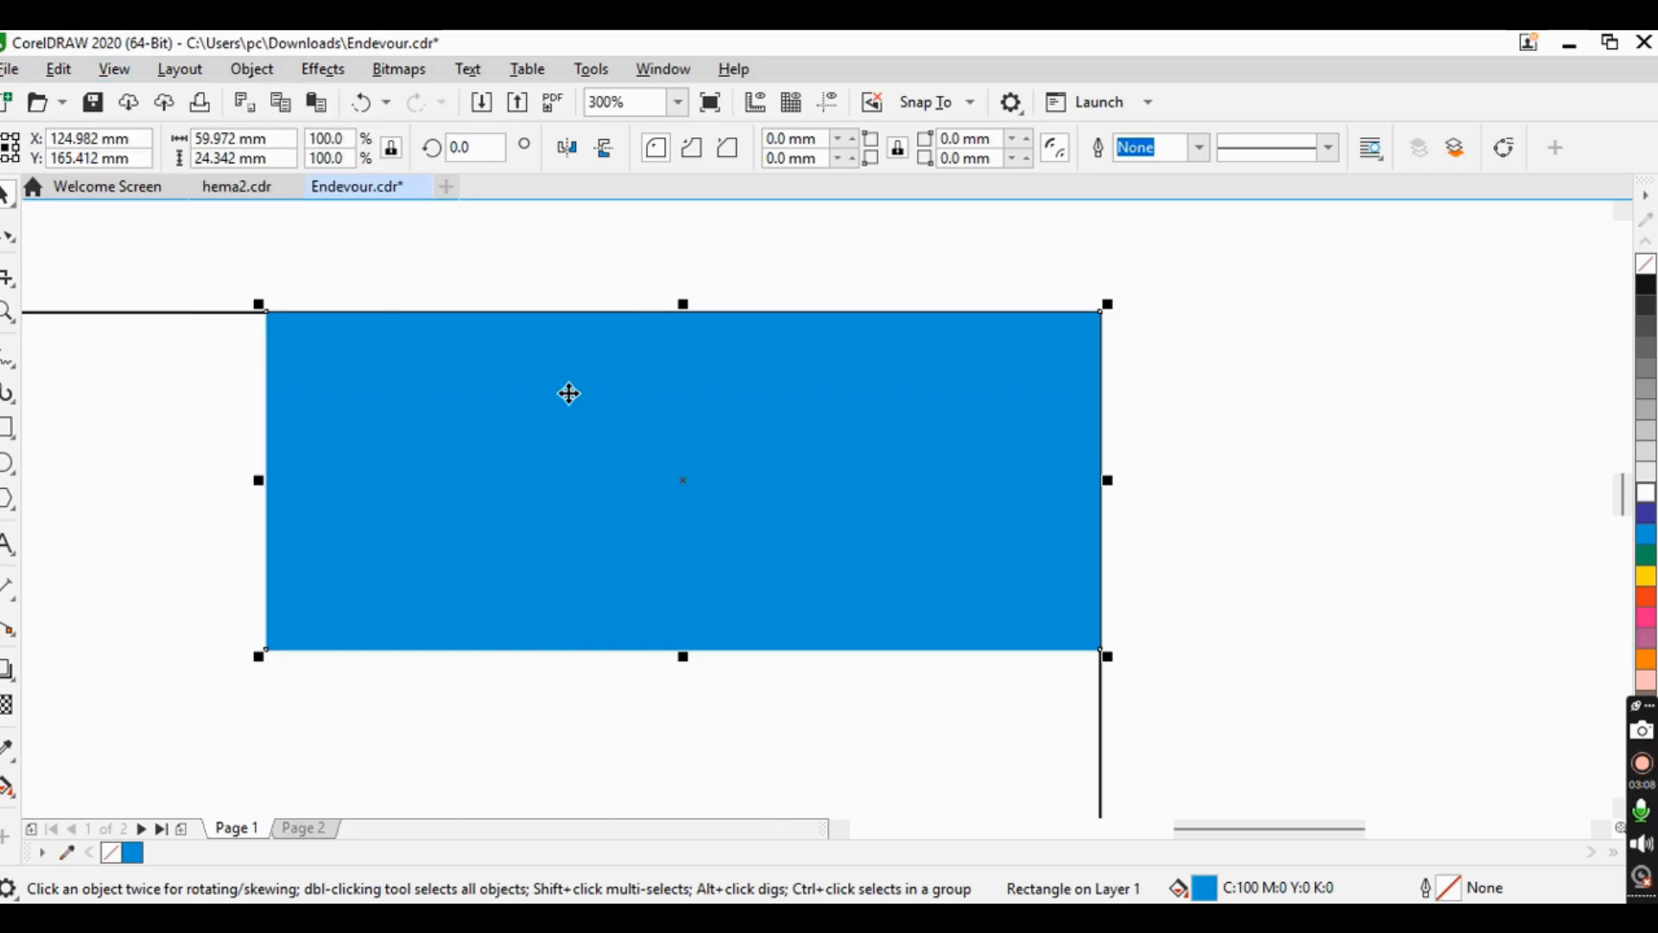
pyautogui.scroll(-1, 618, 444)
pyautogui.scroll(1, 515, 489)
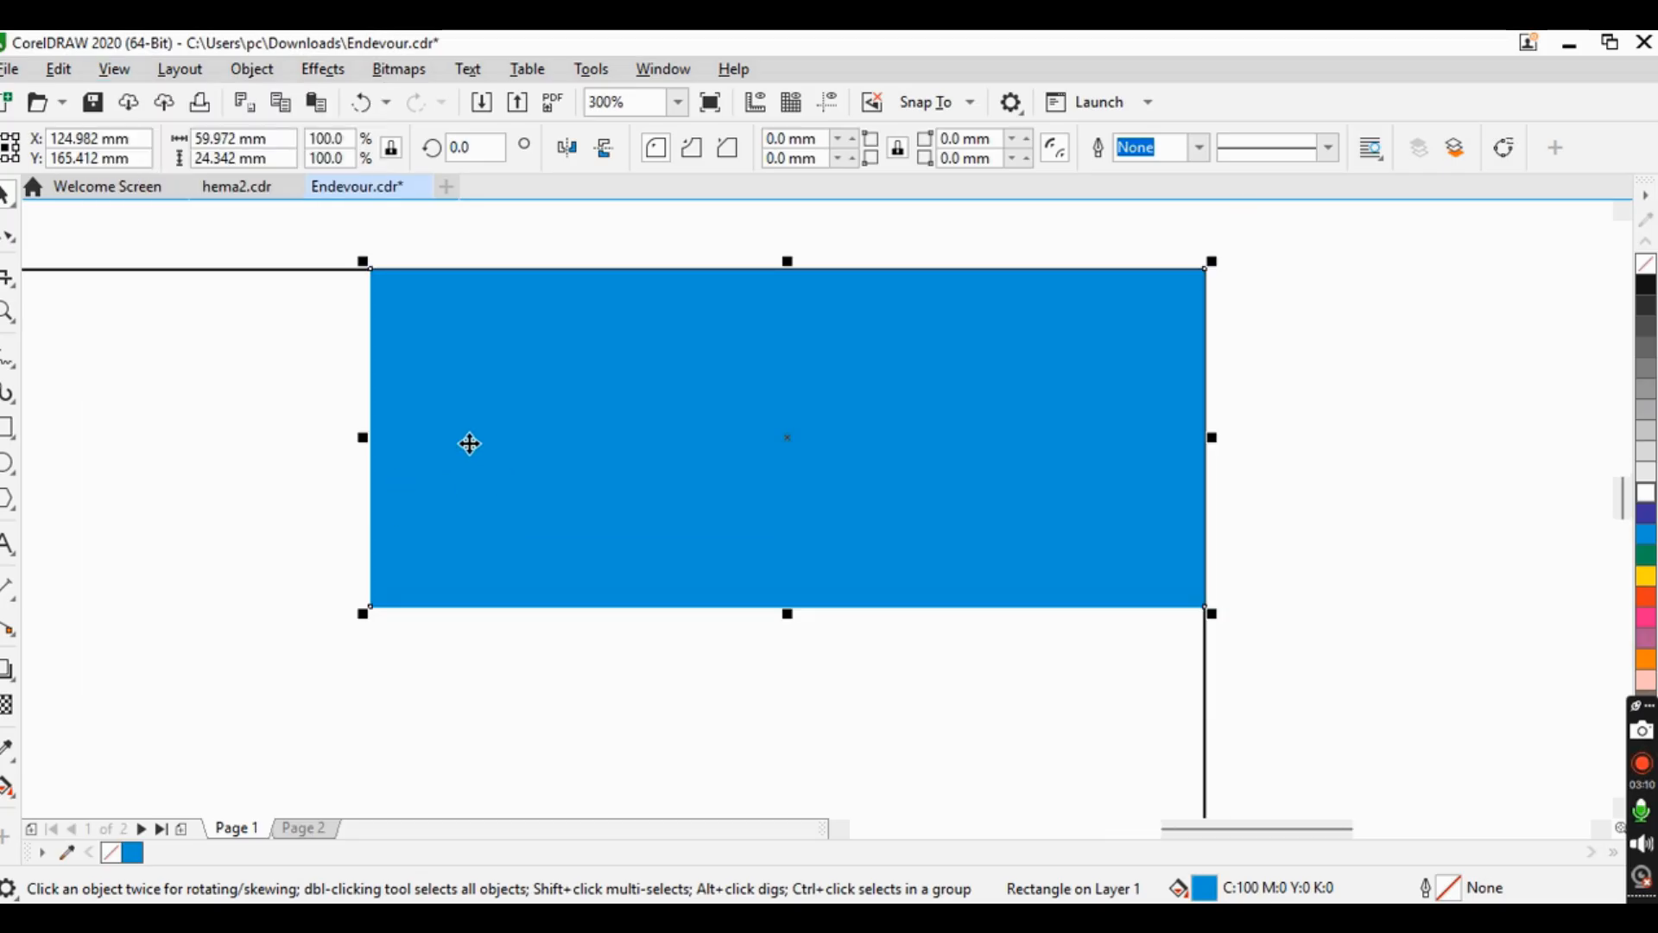